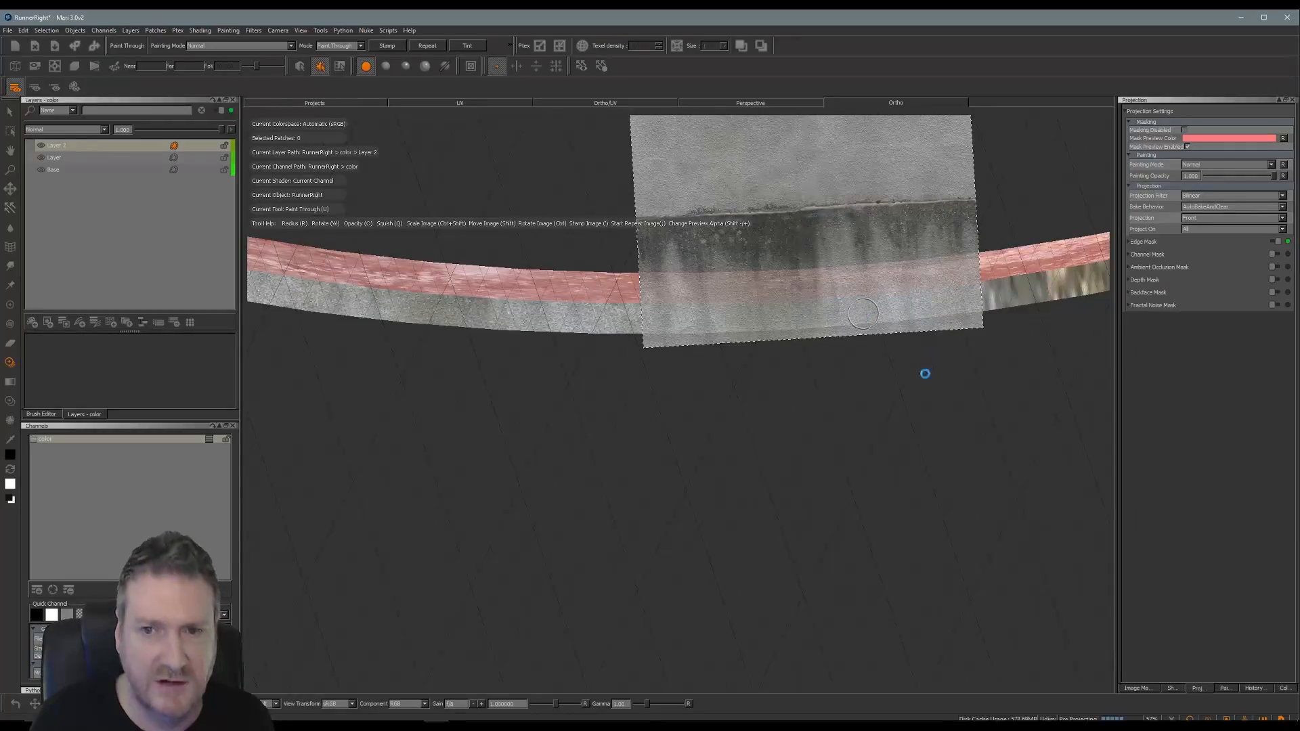
Paint the stained concrete image through onto the middle stretch of the curved runner's side face.
mouse_move(925, 374)
left_mouse_down("alt")
mouse_move(635, 429)
mouse_move(441, 436)
mouse_move(381, 405)
mouse_move(423, 441)
mouse_move(505, 359)
mouse_move(483, 323)
left_mouse_up("alt")
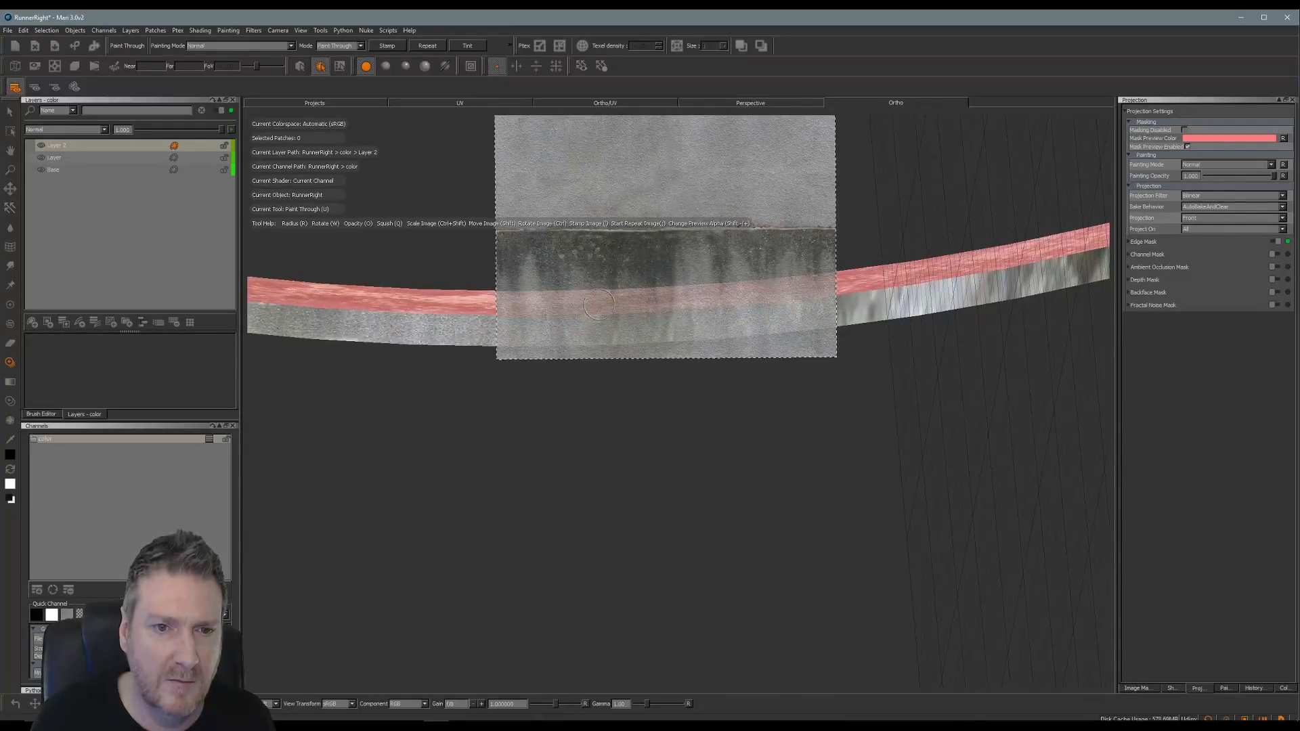
mouse_move(530, 324)
left_mouse_down()
mouse_move(754, 319)
mouse_move(834, 300)
mouse_move(827, 317)
mouse_move(718, 326)
left_mouse_up()
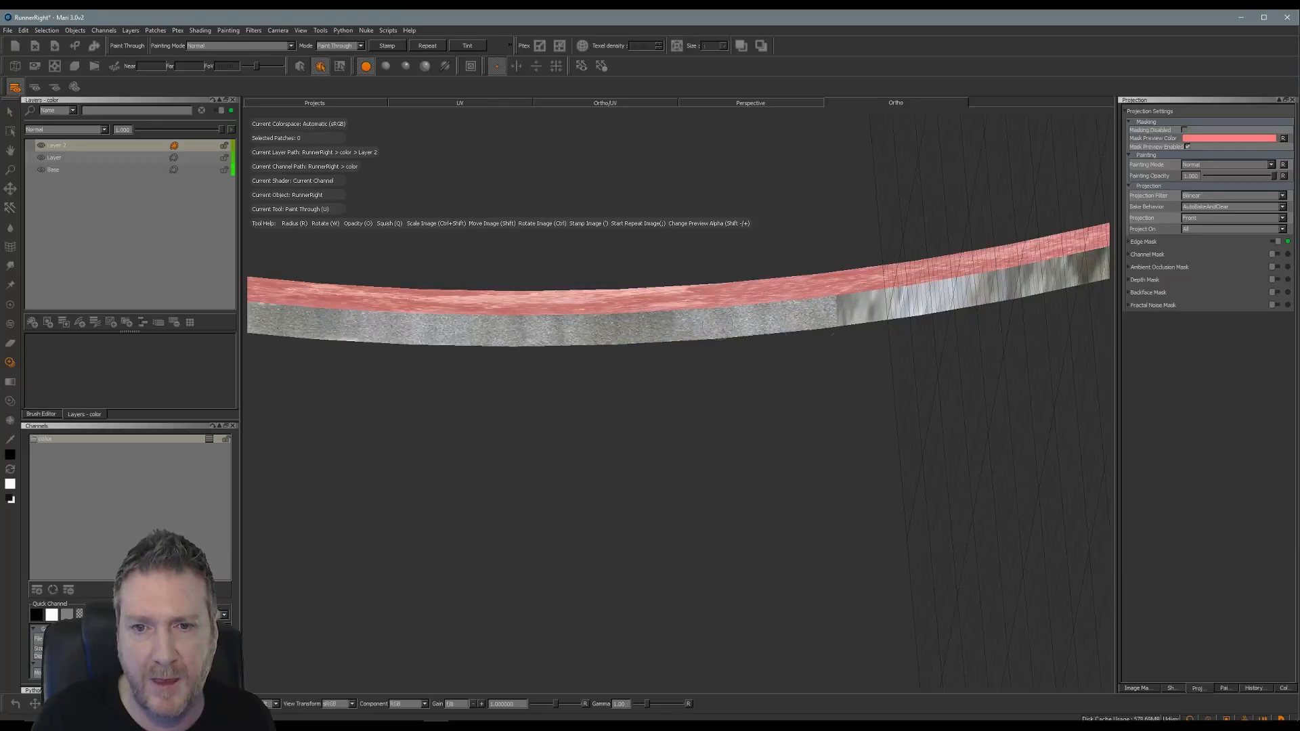
left_click_drag(601, 328, 602, 328)
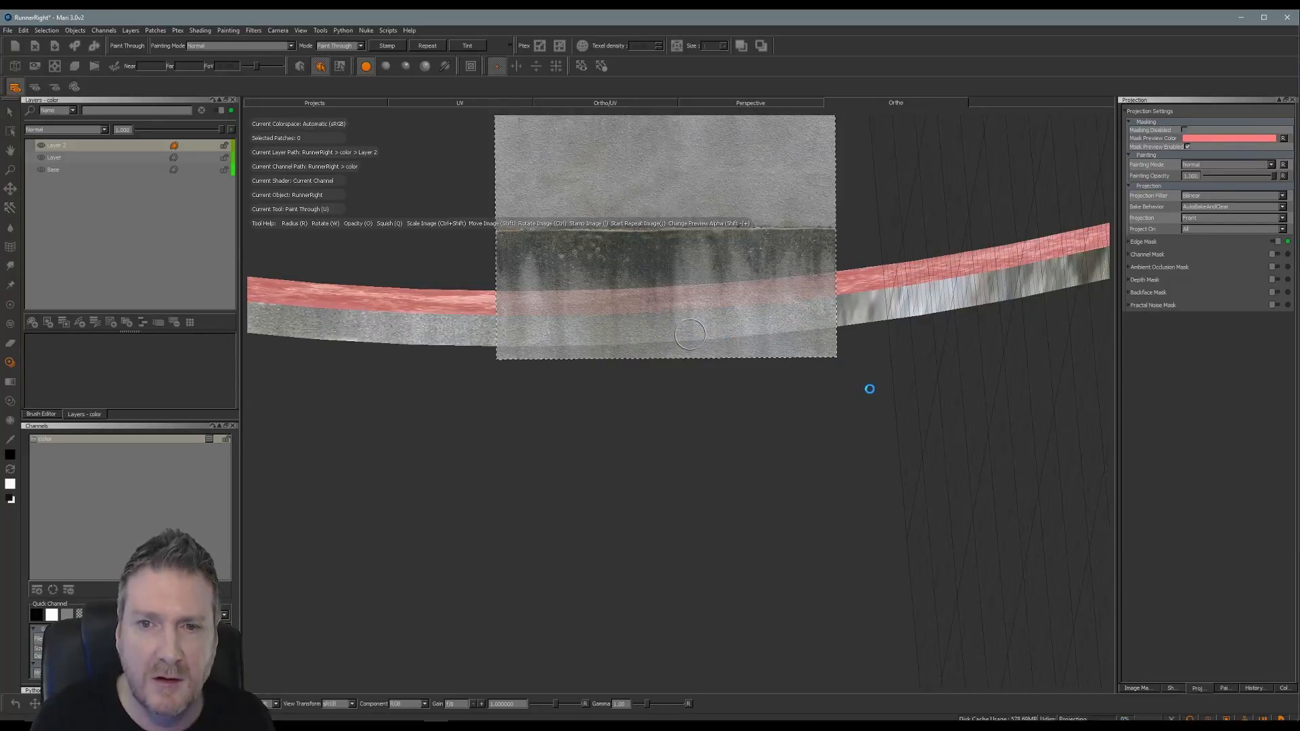
Rotate and shift the concrete image to follow the runner's curve and paint over the adjoining blurry stretch.
mouse_move(876, 398)
left_mouse_down("alt")
mouse_move(525, 415)
mouse_move(444, 383)
mouse_move(603, 417)
left_mouse_up("alt")
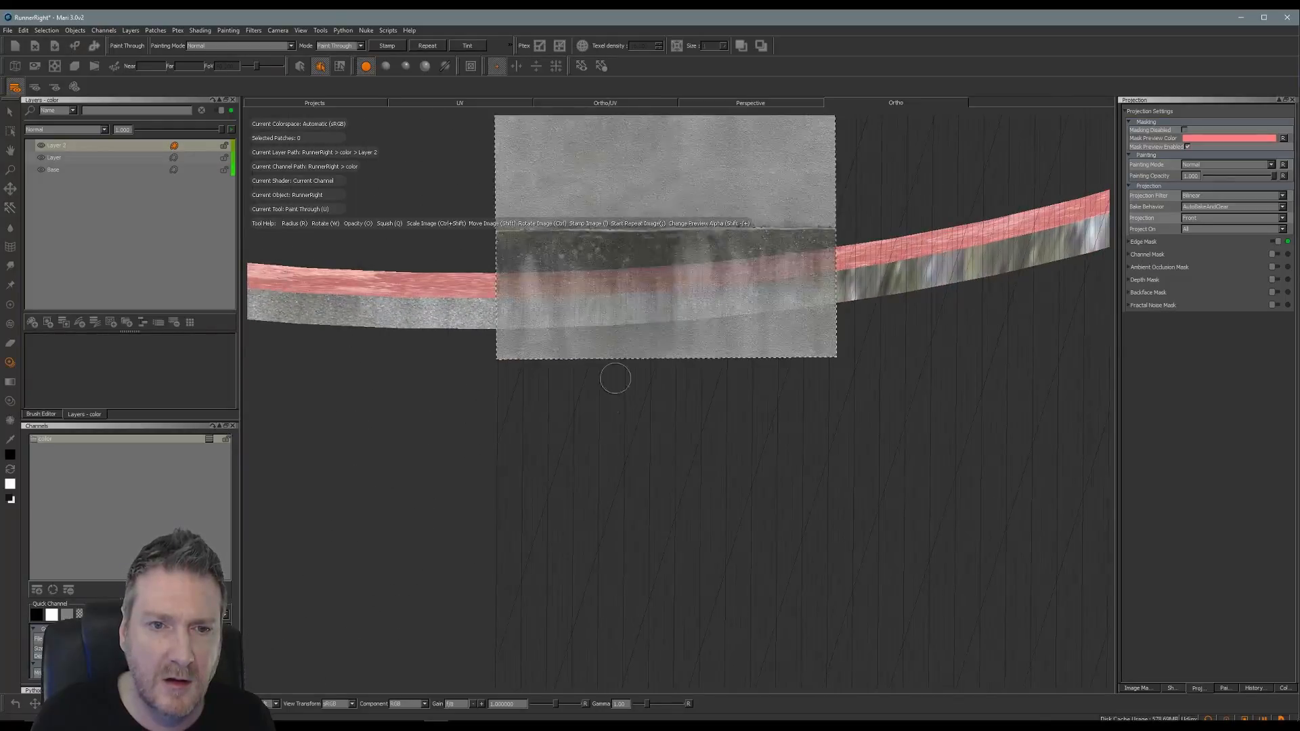
left_click_drag(688, 288, 690, 282, "shift")
left_click_drag(790, 280, 774, 278, "ctrl")
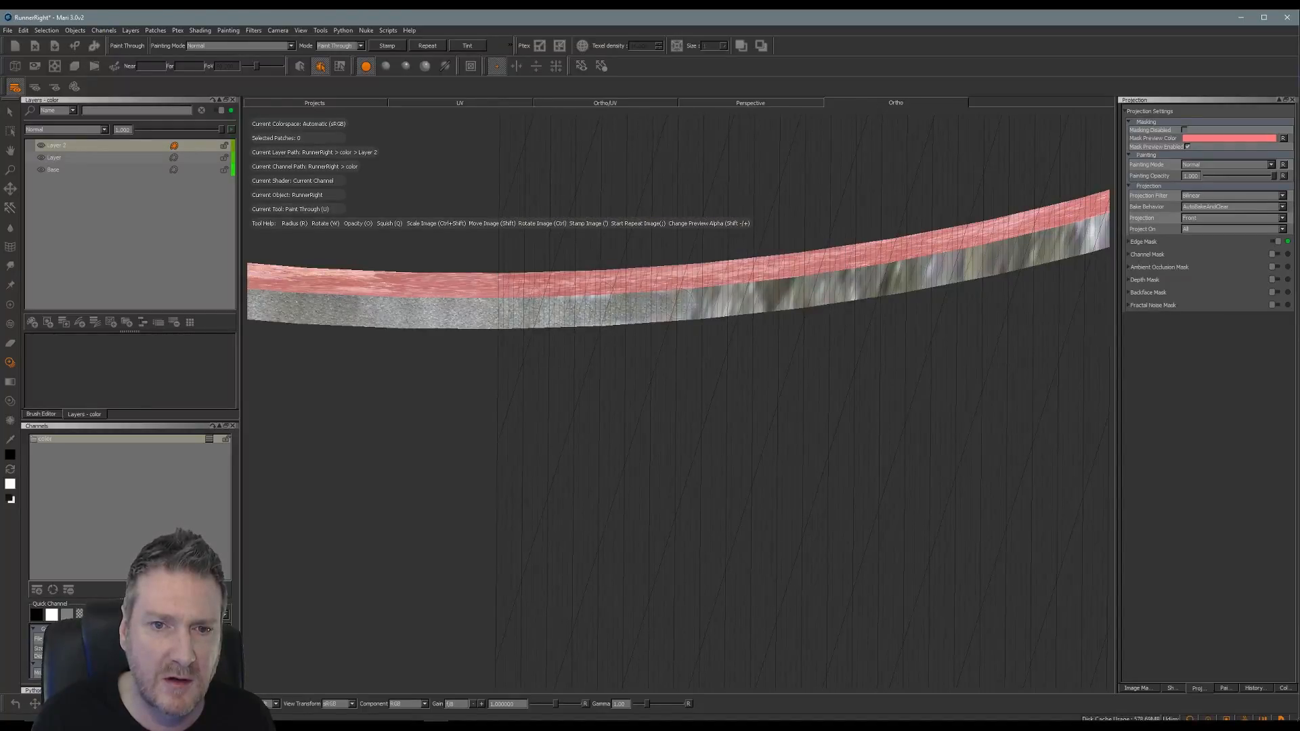
mouse_move(599, 298)
left_mouse_down()
mouse_move(829, 284)
mouse_move(846, 291)
mouse_move(839, 301)
left_mouse_up()
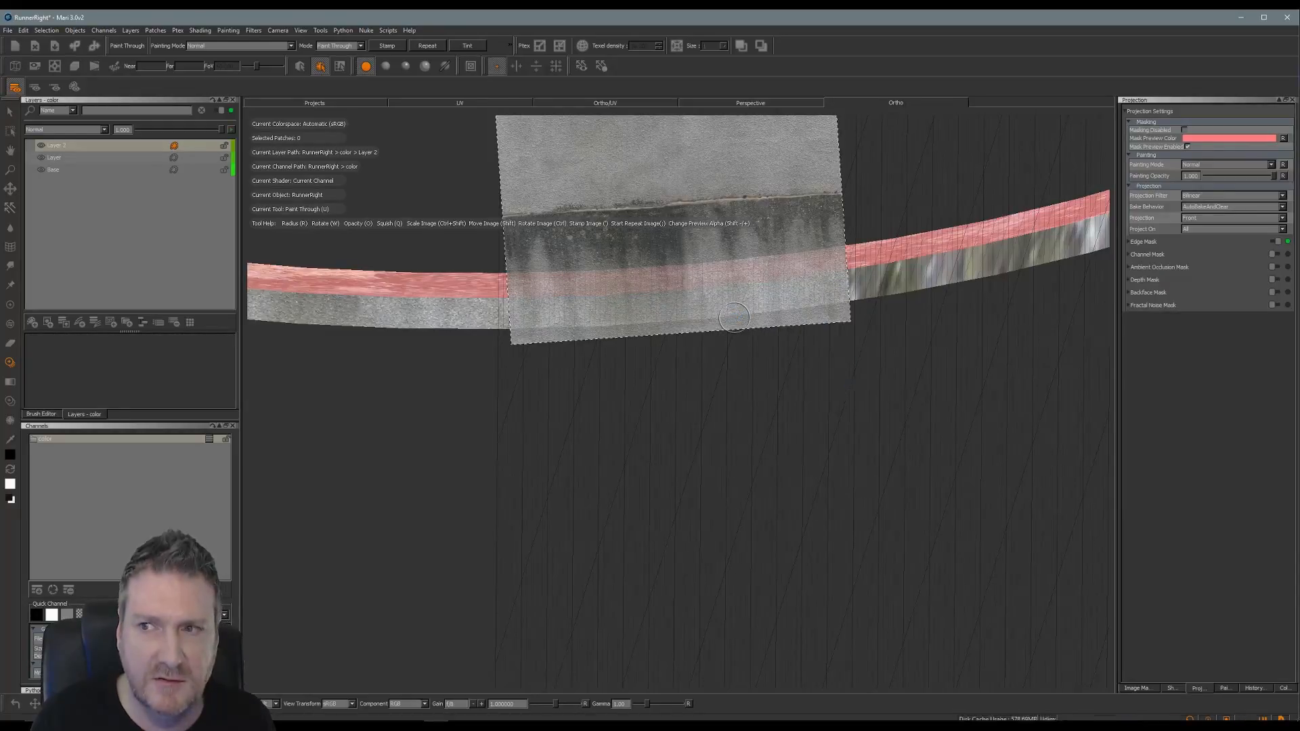
Shift the tilted concrete image along the strip and extend the painted concrete over the stretched texture beyond it.
mouse_move(845, 403)
left_mouse_down("alt")
mouse_move(578, 421)
mouse_move(534, 389)
mouse_move(566, 375)
mouse_move(676, 403)
left_mouse_up("alt")
key("u")
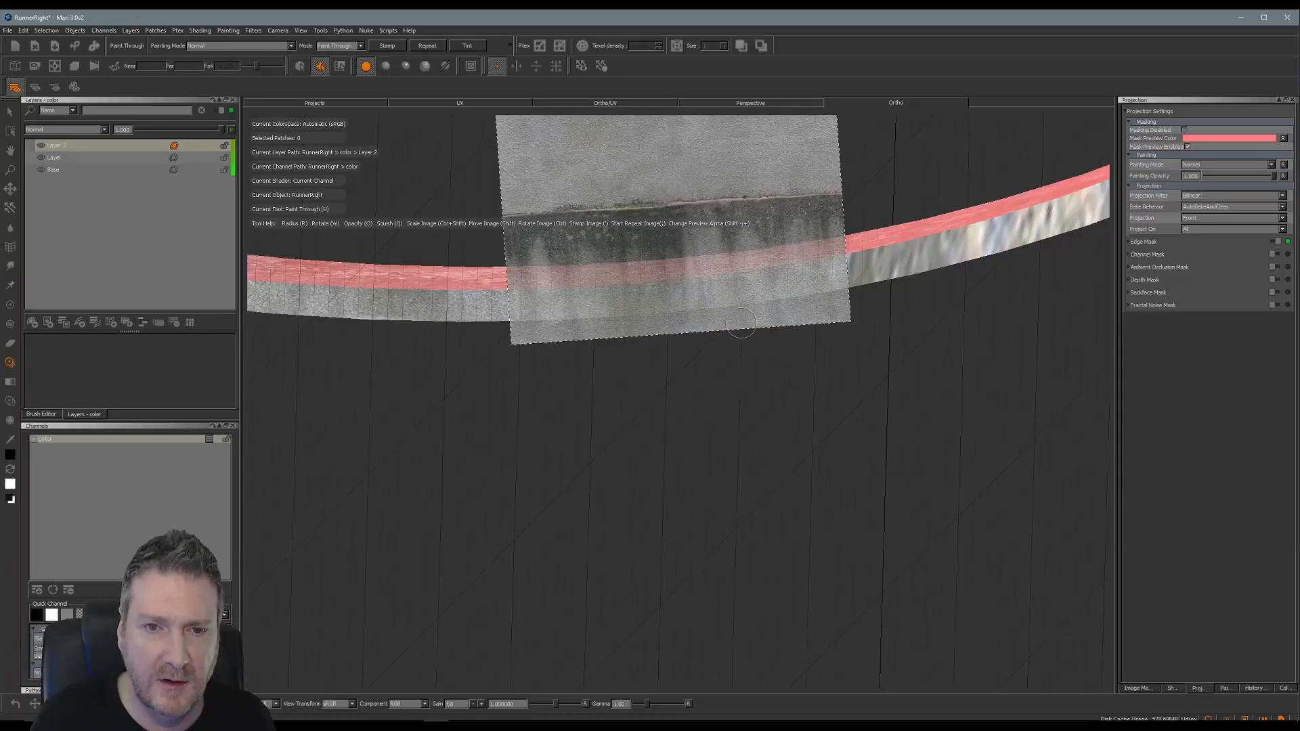
left_click_drag(714, 286, 788, 273, "shift")
mouse_move(633, 300)
left_mouse_down()
mouse_move(778, 288)
mouse_move(869, 271)
mouse_move(890, 252)
left_mouse_up()
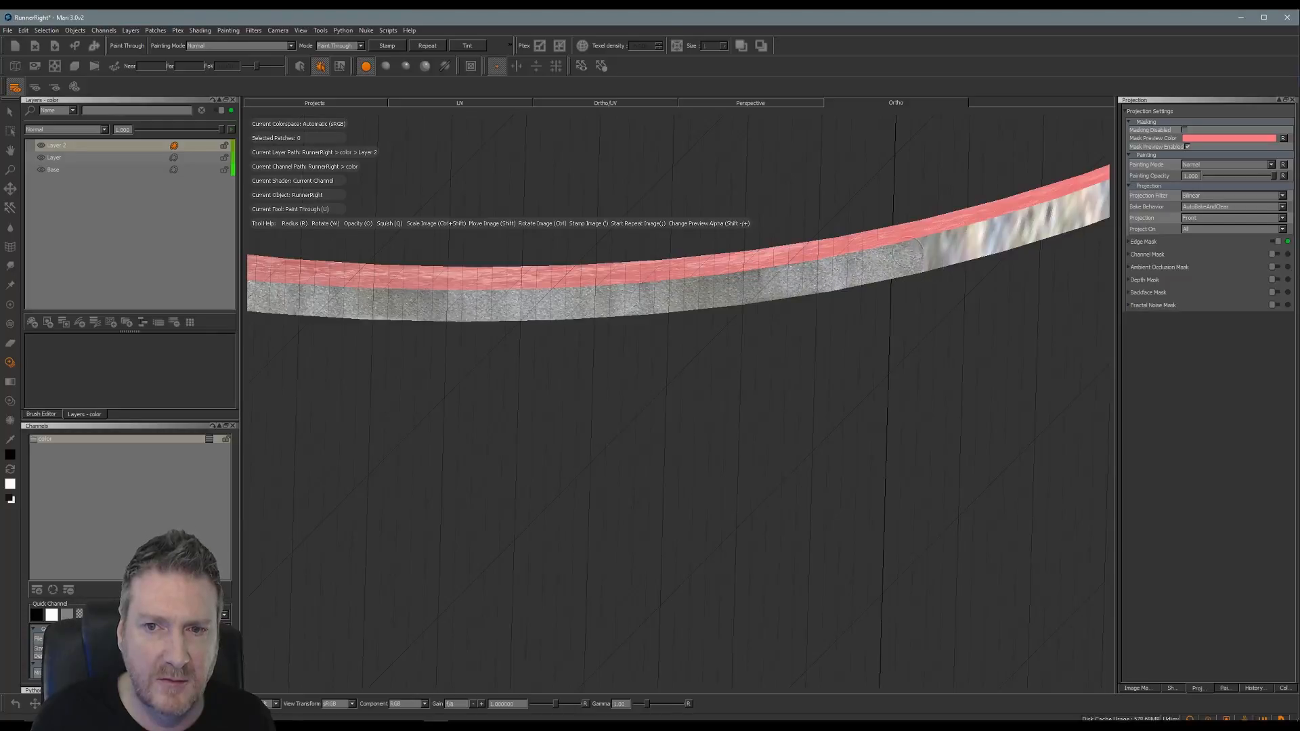
left_click_drag(787, 274, 800, 278)
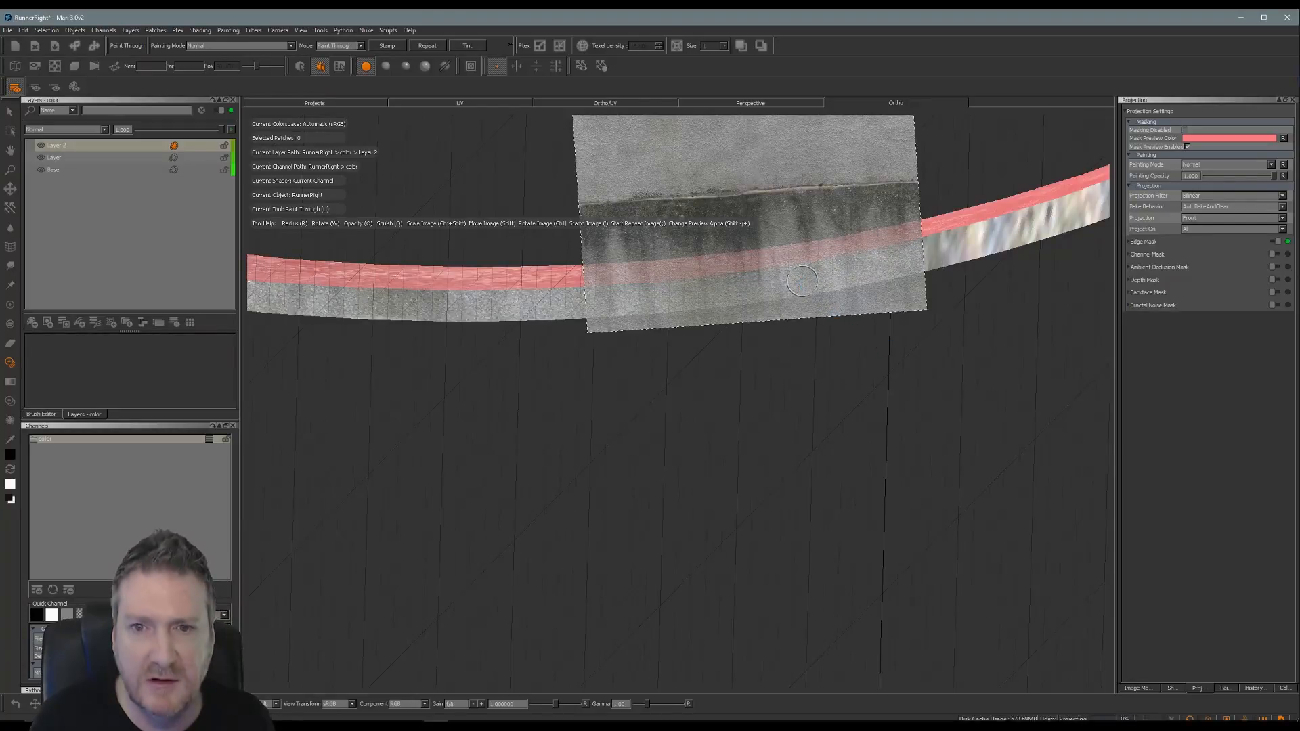
Align the following section of the runner under the concrete image and paint its lower face from edge to edge.
middle_click_drag(903, 357, 862, 369, "alt")
left_click_drag(861, 370, 681, 403, "alt")
left_click_drag(708, 300, 635, 311, "shift")
mouse_move(526, 314)
left_mouse_down()
mouse_move(749, 311)
mouse_move(779, 293)
mouse_move(828, 296)
mouse_move(810, 307)
left_mouse_up()
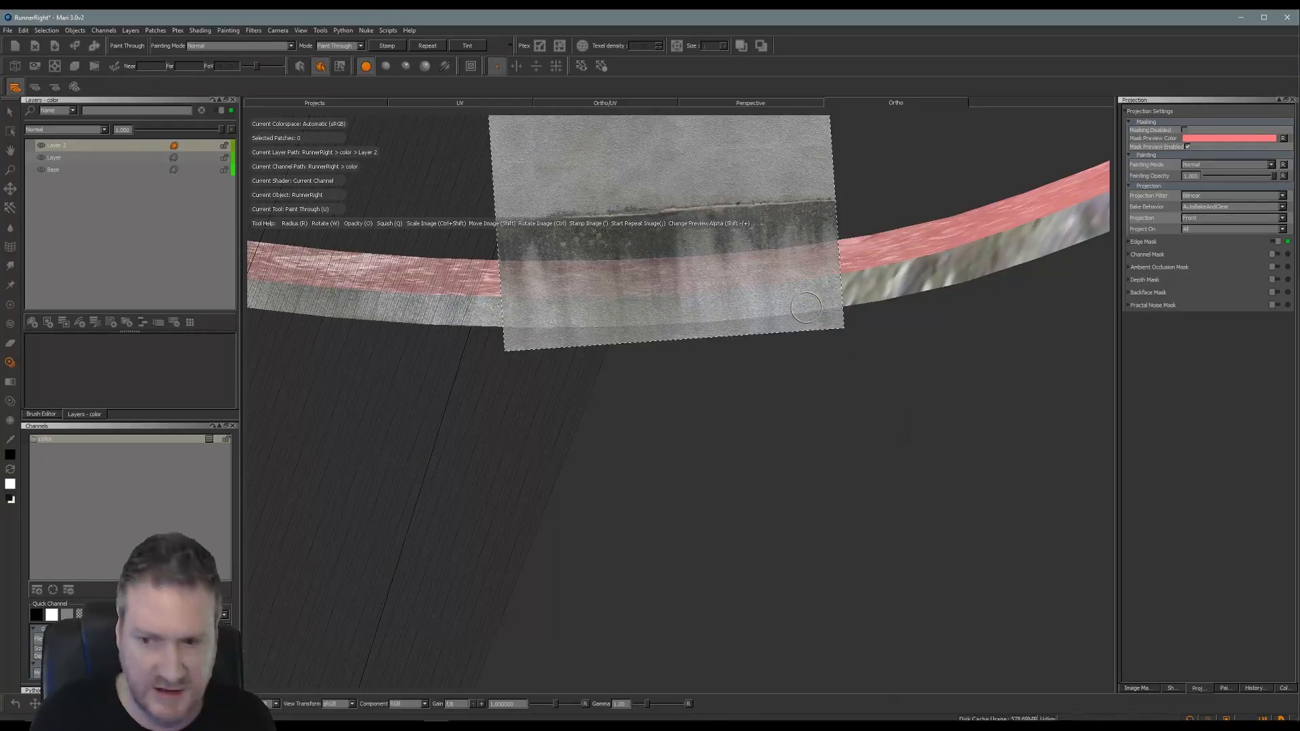
Cover the blurred section where the runner starts curving upward with concrete, using several overlapping paint-through strokes.
middle_click_drag(899, 435, 651, 450, "alt")
left_click_drag(651, 451, 644, 407, "alt")
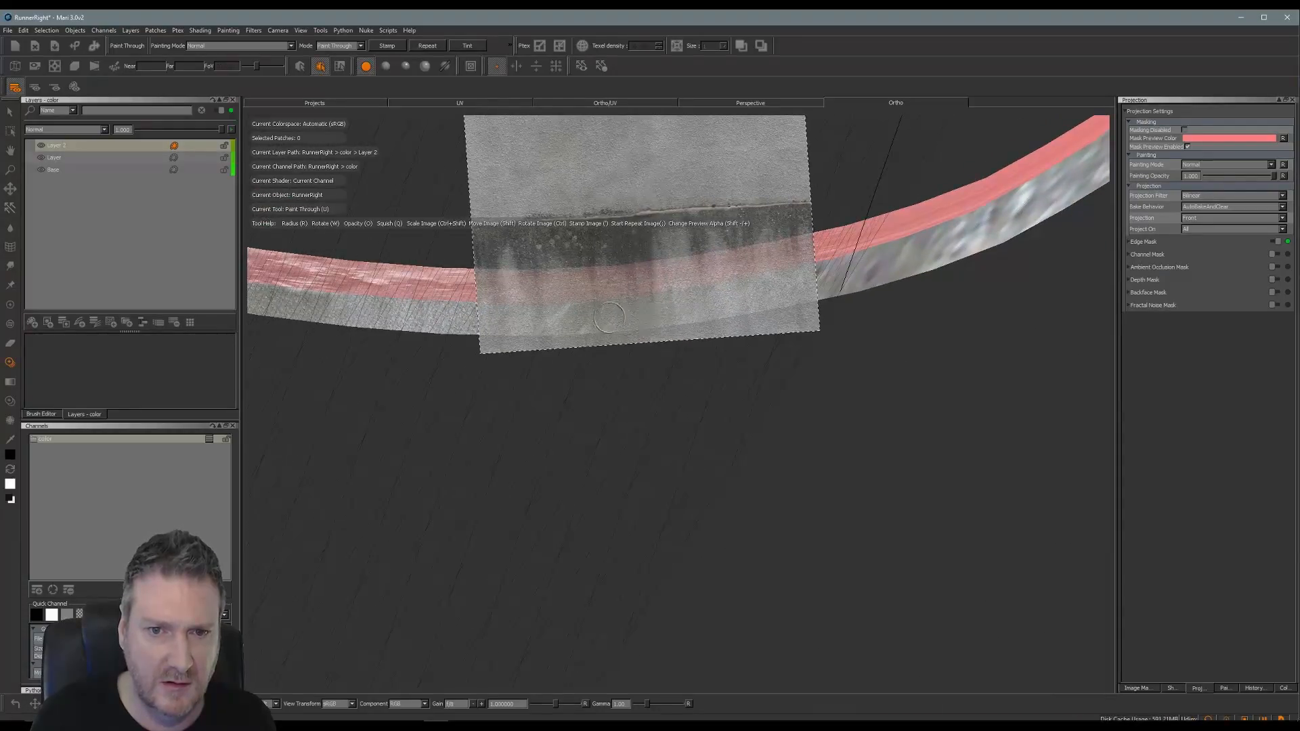
mouse_move(586, 322)
left_mouse_down()
mouse_move(528, 320)
mouse_move(613, 306)
left_mouse_up()
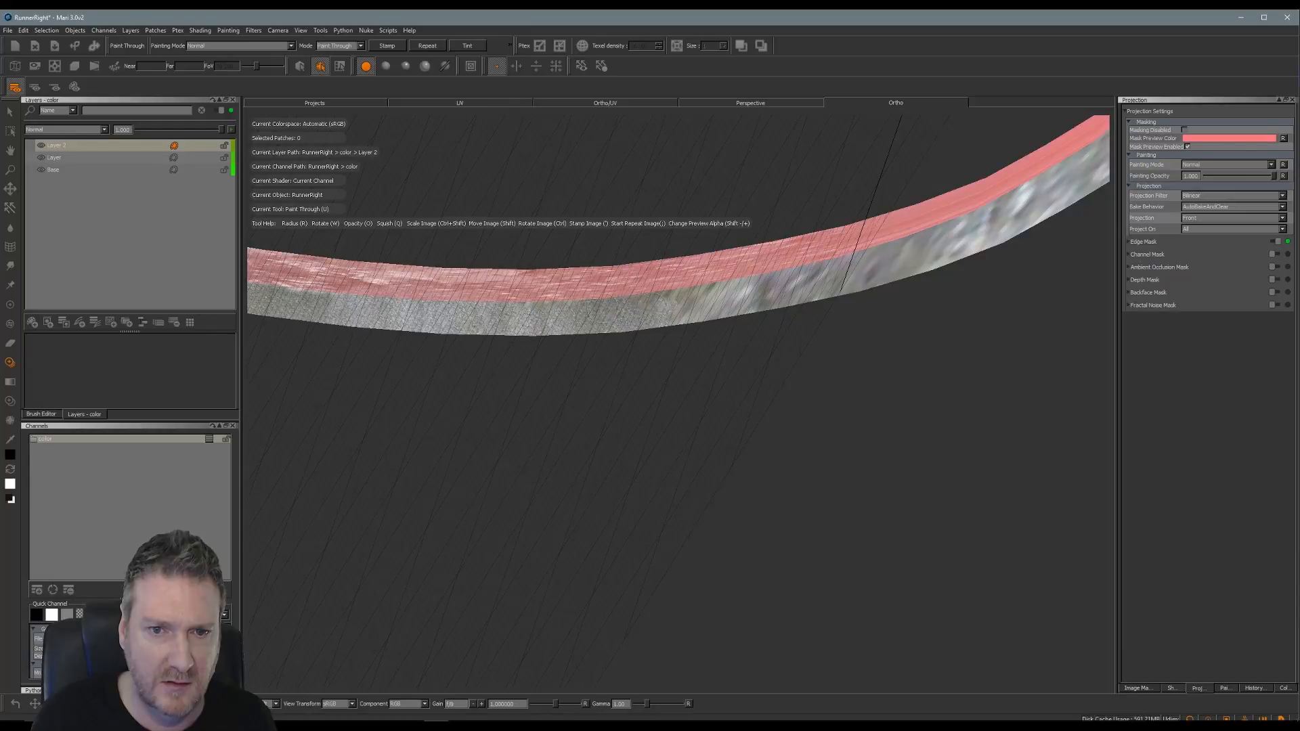
mouse_move(727, 300)
left_mouse_down()
mouse_move(814, 281)
mouse_move(792, 308)
left_mouse_up()
left_click_drag(666, 308, 703, 308)
key("b")
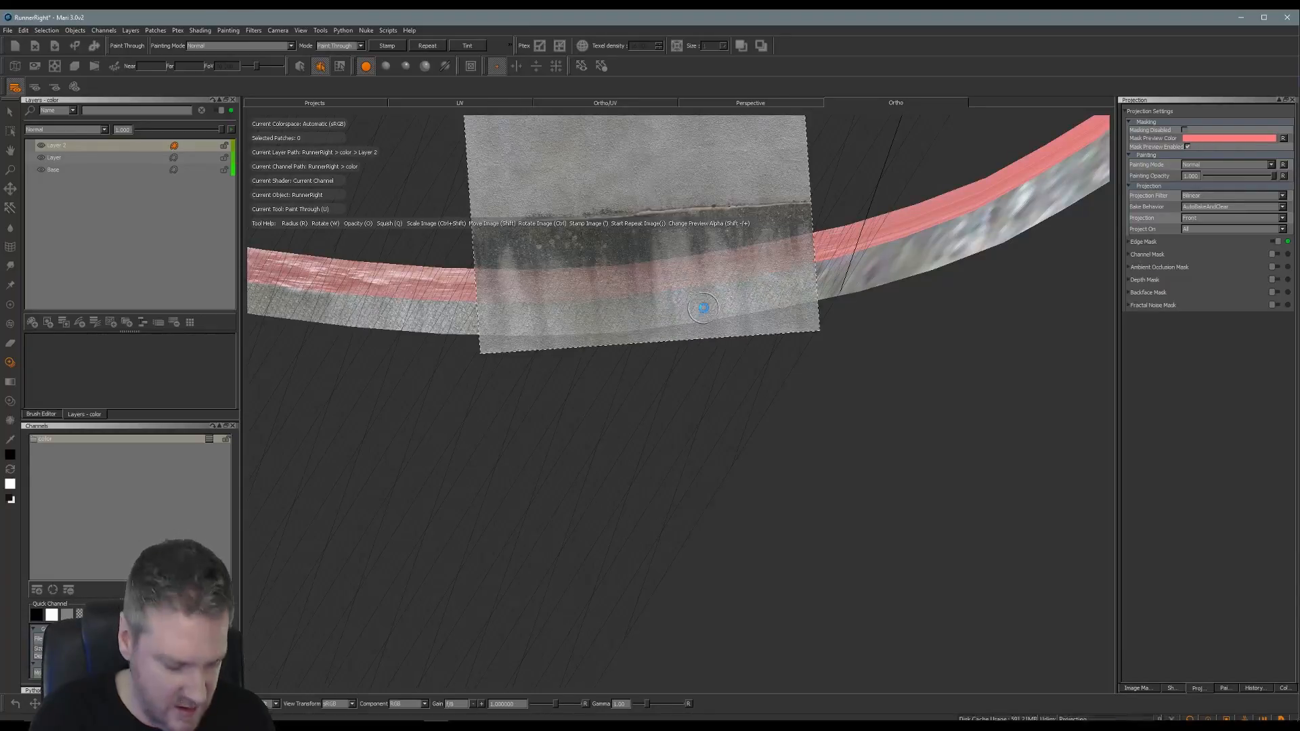
Move the concrete image over the runner's last stretch and paint the side face up to its end cap.
left_click_drag(737, 421, 486, 358, "alt")
key("u")
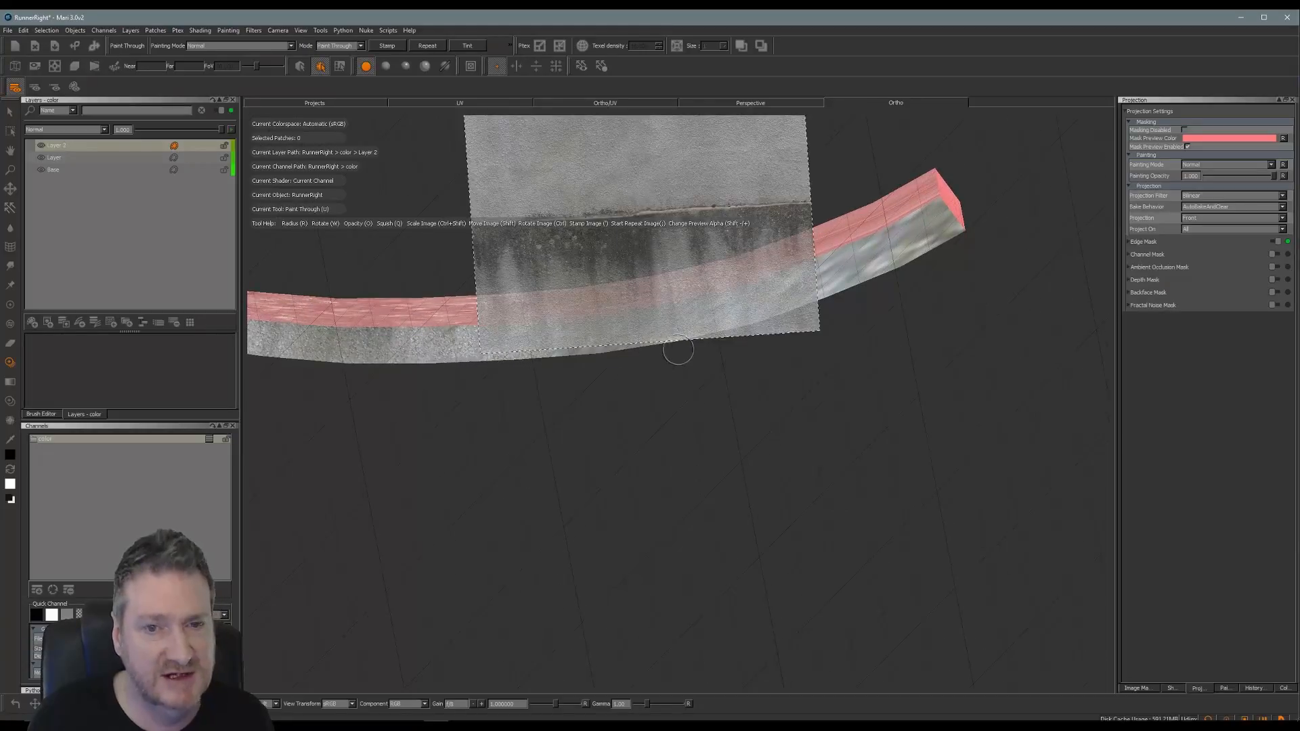
mouse_move(678, 316)
left_mouse_down("shift")
mouse_move(707, 335)
mouse_move(733, 329)
left_mouse_up("shift")
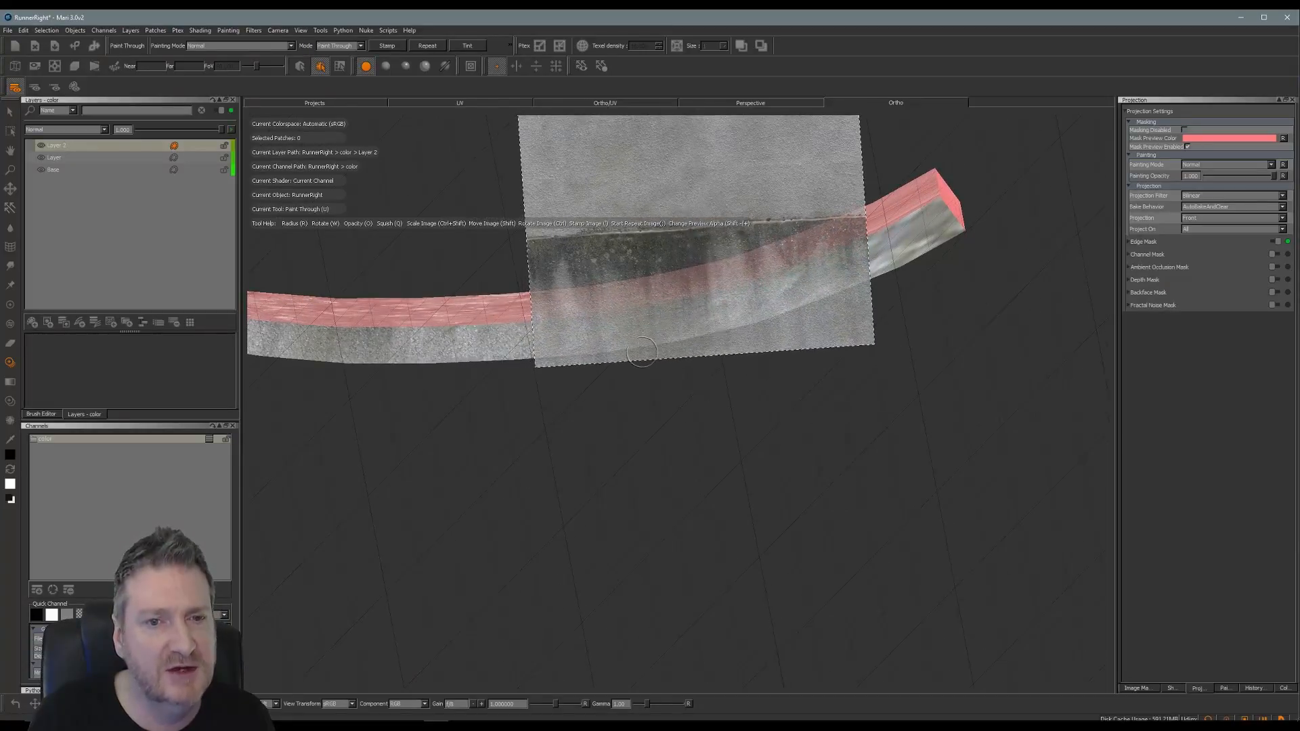
mouse_move(602, 336)
left_mouse_down()
mouse_move(572, 331)
mouse_move(745, 308)
mouse_move(717, 327)
mouse_move(773, 309)
mouse_move(788, 279)
mouse_move(684, 291)
mouse_move(842, 262)
left_mouse_up()
mouse_move(810, 305)
left_mouse_down()
mouse_move(854, 258)
mouse_move(796, 277)
left_mouse_up()
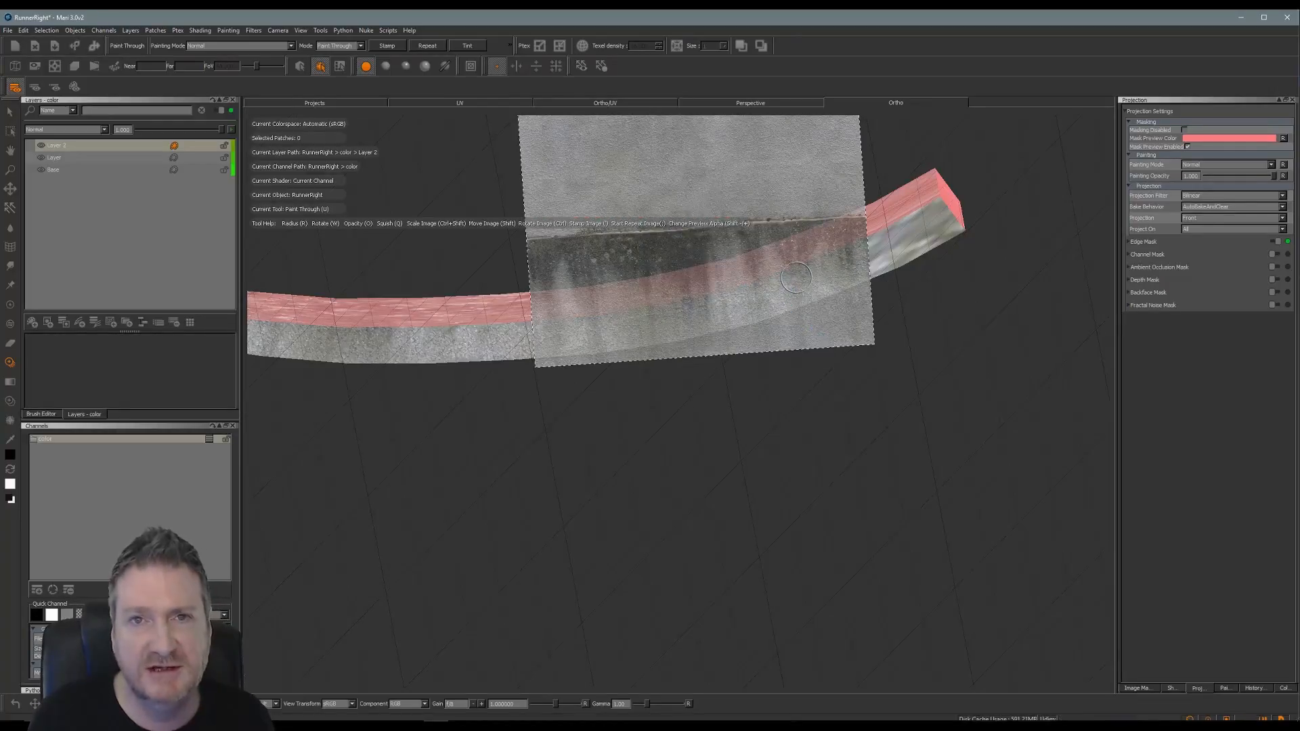
mouse_move(946, 414)
left_mouse_down("alt")
mouse_move(760, 420)
mouse_move(654, 407)
mouse_move(648, 380)
mouse_move(780, 444)
mouse_move(697, 420)
mouse_move(749, 400)
left_mouse_up("alt")
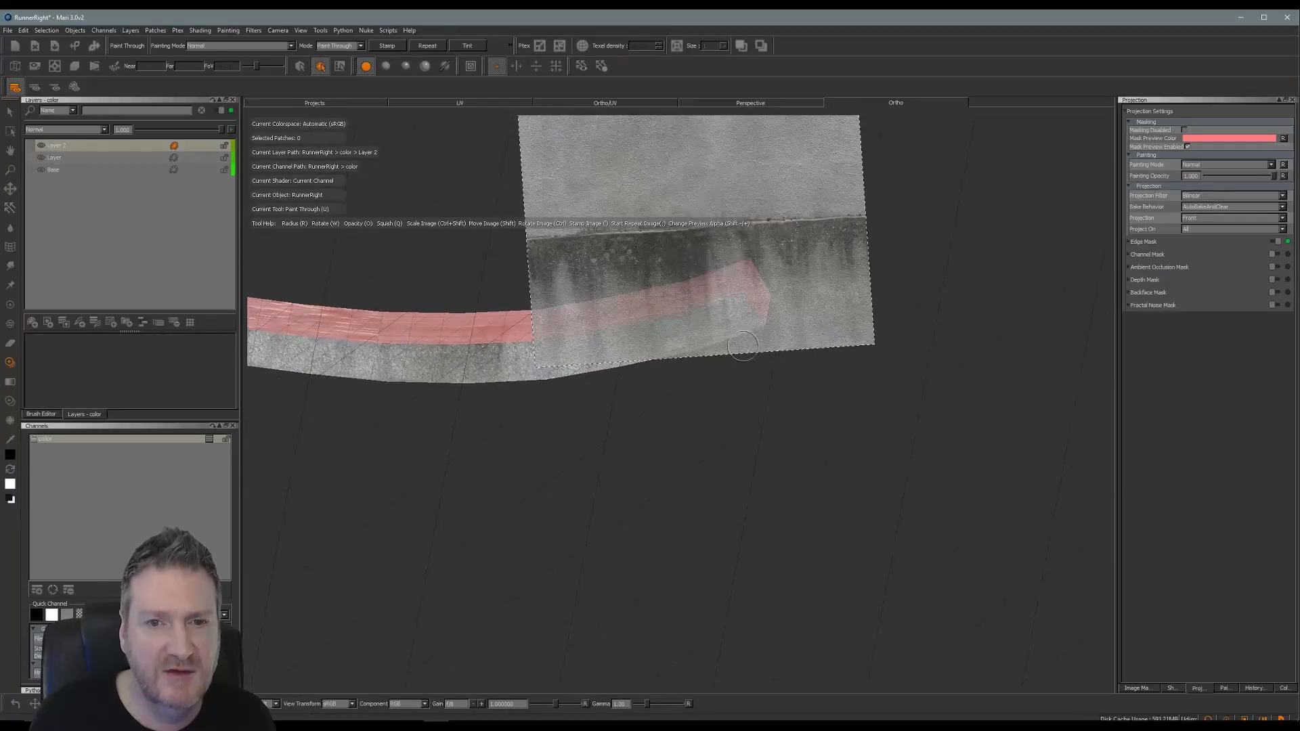
mouse_move(733, 322)
left_mouse_down("shift")
mouse_move(736, 343)
mouse_move(679, 325)
mouse_move(730, 313)
mouse_move(719, 324)
left_mouse_up("shift")
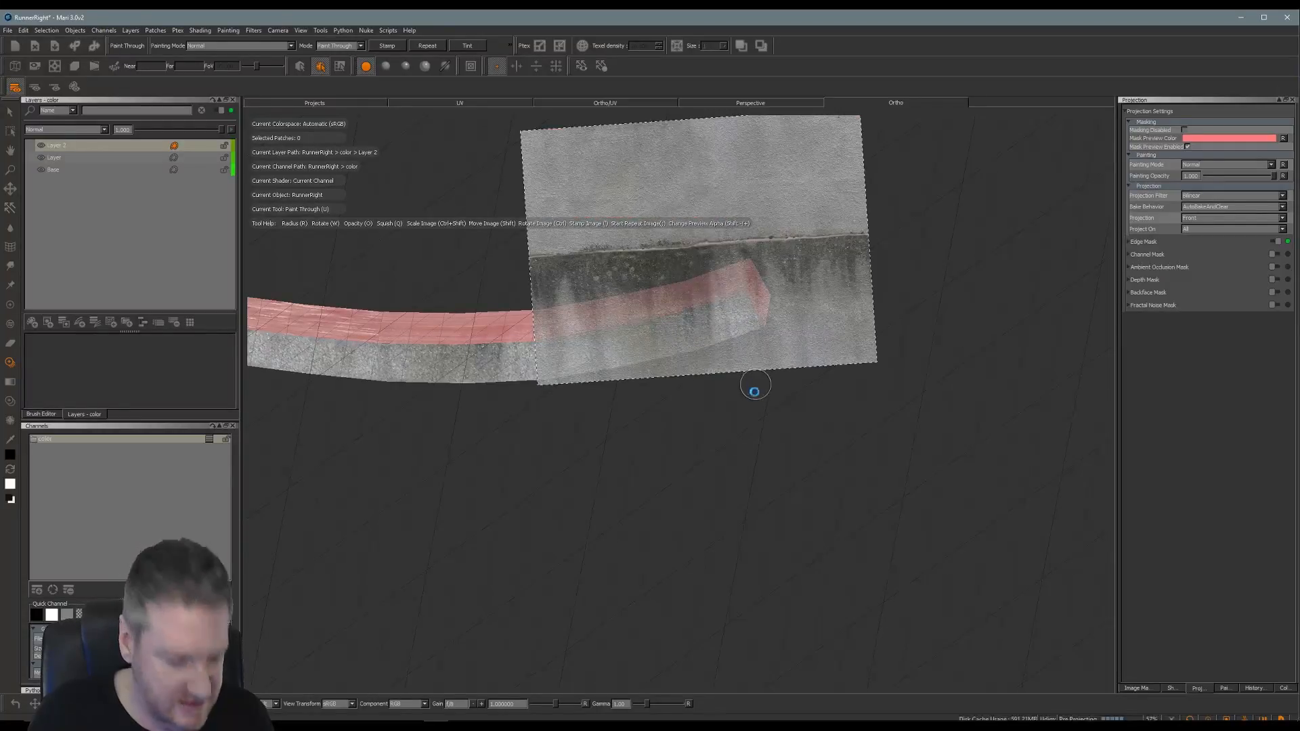
Examine the concrete texture along the whole curved runner from several angles.
right_click_drag(645, 423, 616, 430, "alt")
middle_click_drag(591, 453, 743, 480, "alt")
mouse_move(743, 480)
left_mouse_down("alt")
mouse_move(758, 336)
mouse_move(690, 363)
mouse_move(789, 287)
mouse_move(754, 407)
mouse_move(850, 360)
mouse_move(645, 386)
mouse_move(685, 395)
mouse_move(650, 424)
mouse_move(778, 348)
mouse_move(618, 444)
left_mouse_up("alt")
mouse_move(798, 296)
left_mouse_down("alt")
mouse_move(835, 284)
mouse_move(603, 324)
mouse_move(668, 339)
mouse_move(630, 328)
left_mouse_up("alt")
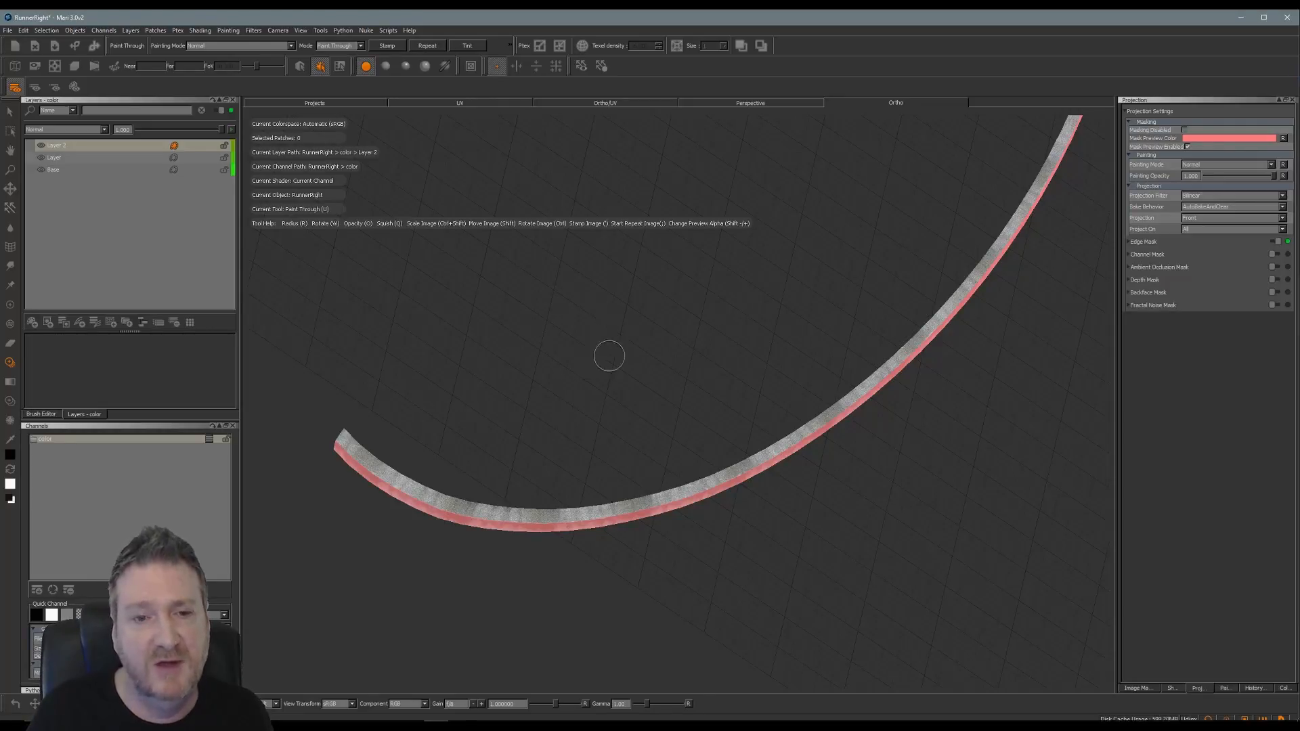
middle_click_drag(551, 389, 702, 317, "alt")
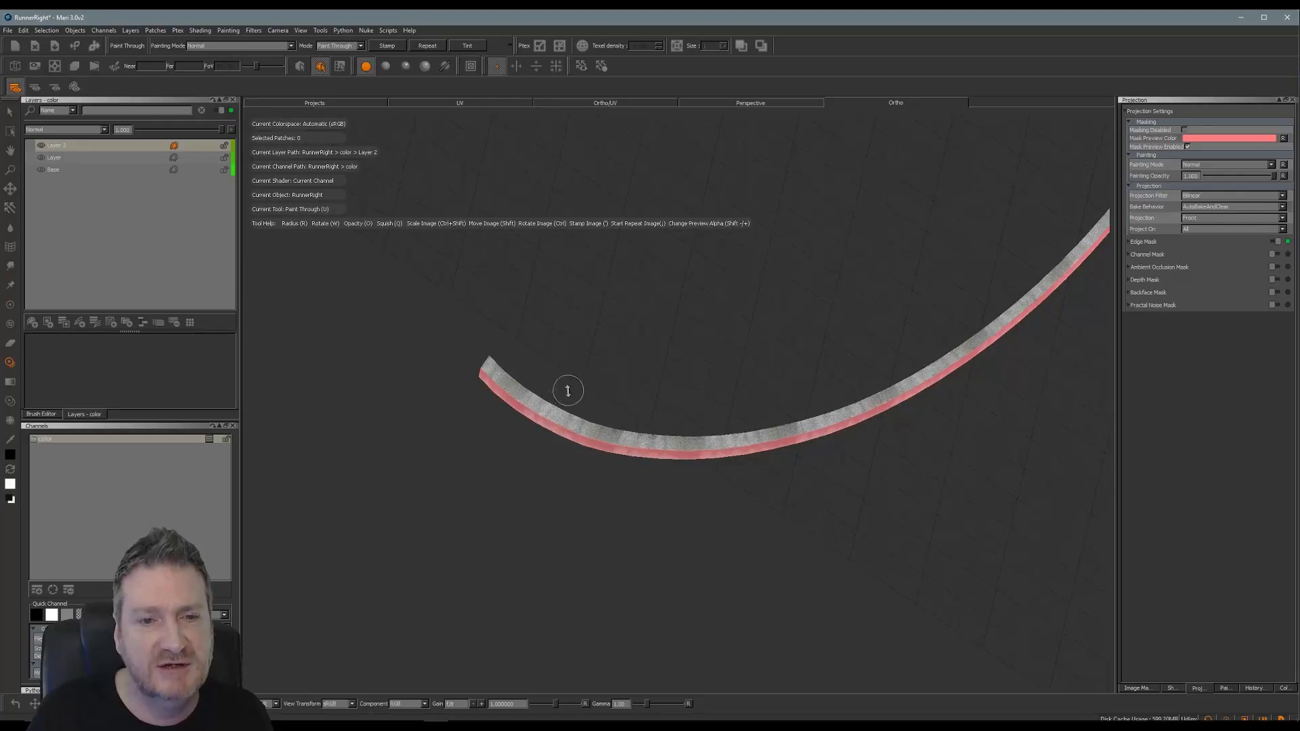
right_click_drag(549, 349, 660, 348, "alt")
left_click_drag(550, 349, 600, 327, "alt")
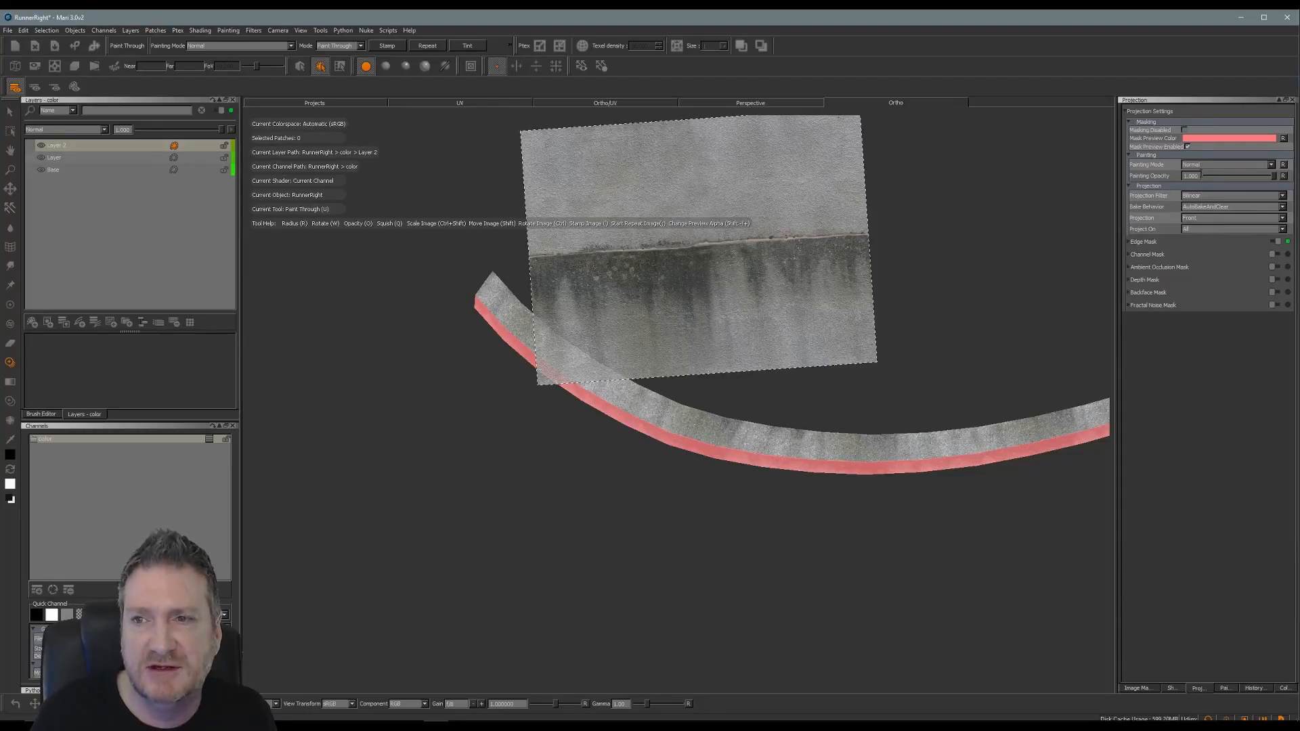
Load the black-and-white grunge image maps.hi.165.jpg for painting through and add a new layer above the concrete layer.
left_click(1137, 688)
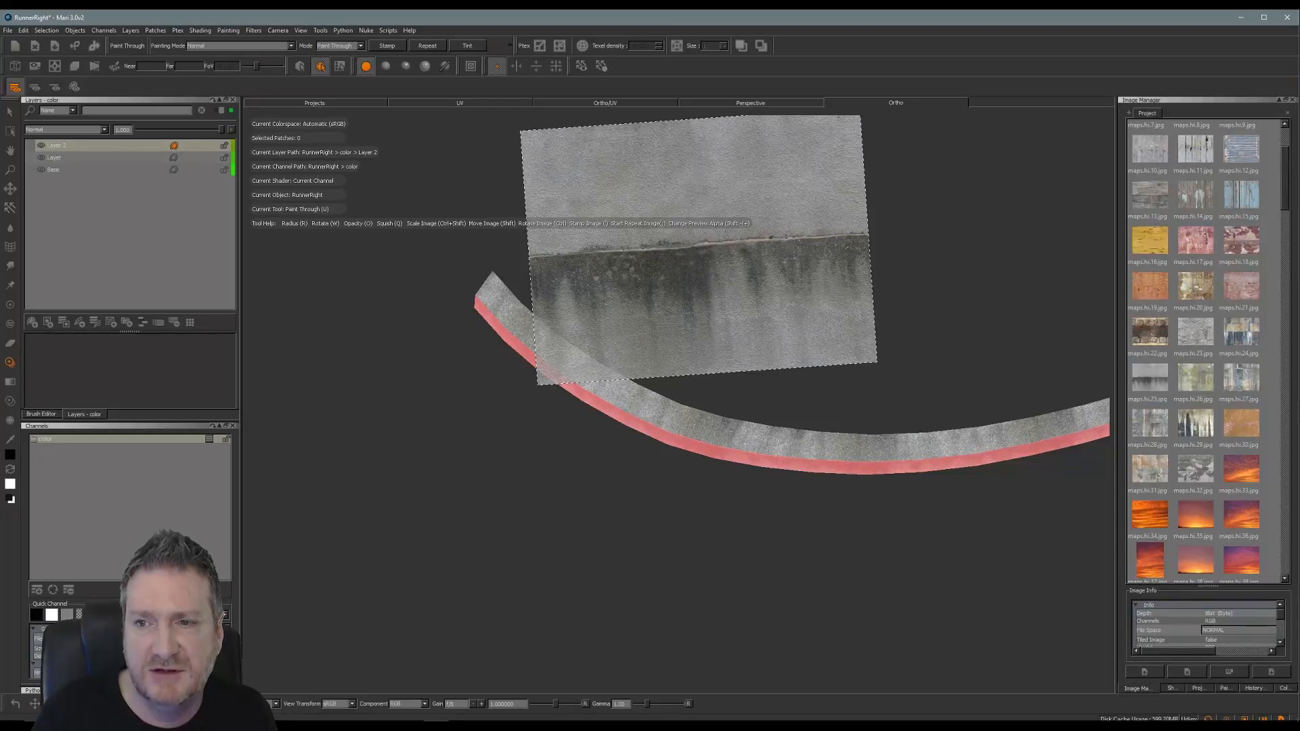
left_click_drag(1288, 211, 1284, 481)
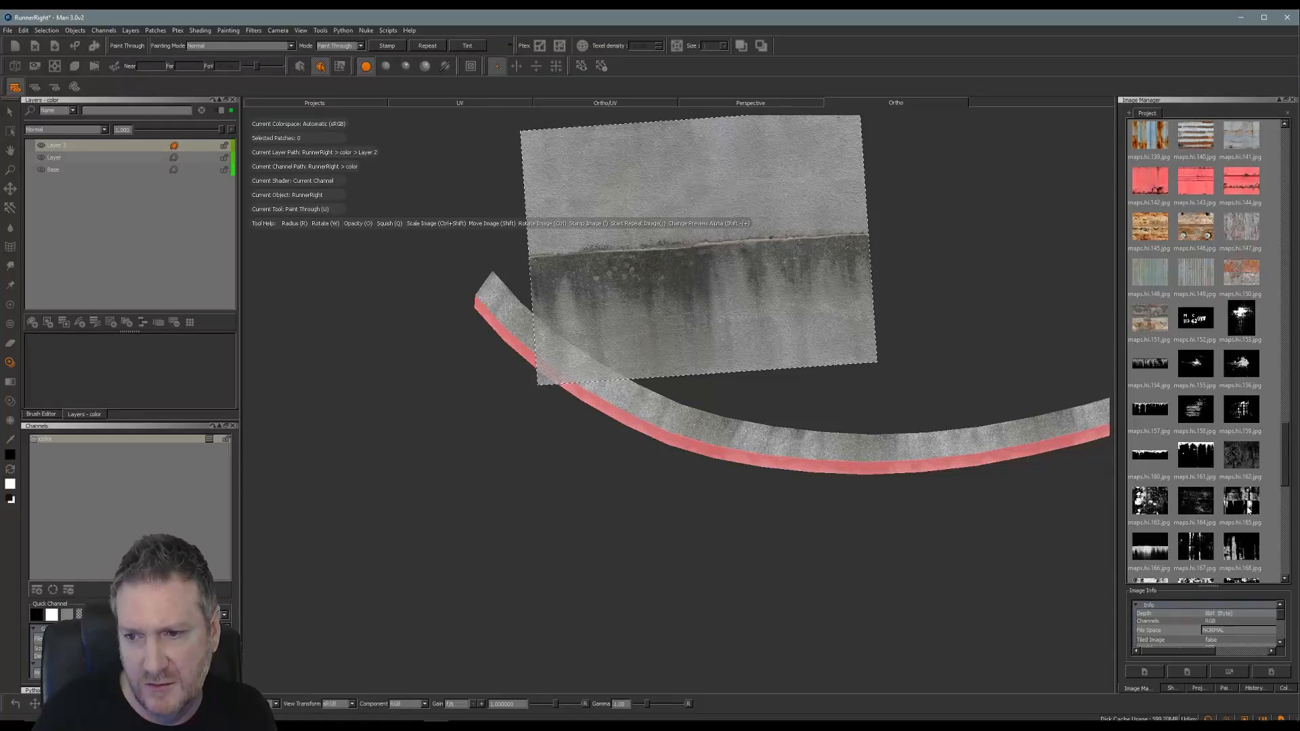
left_click_drag(1246, 507, 807, 512)
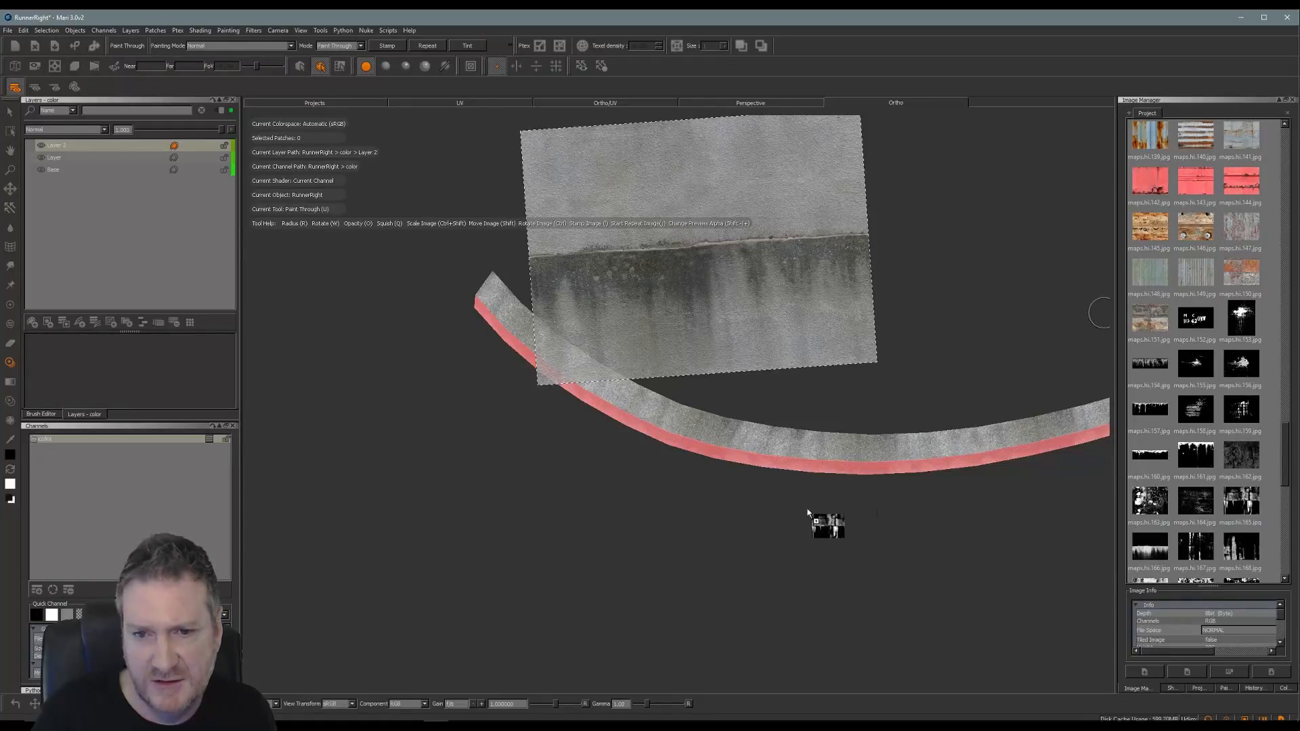
left_click_drag(1099, 313, 798, 509)
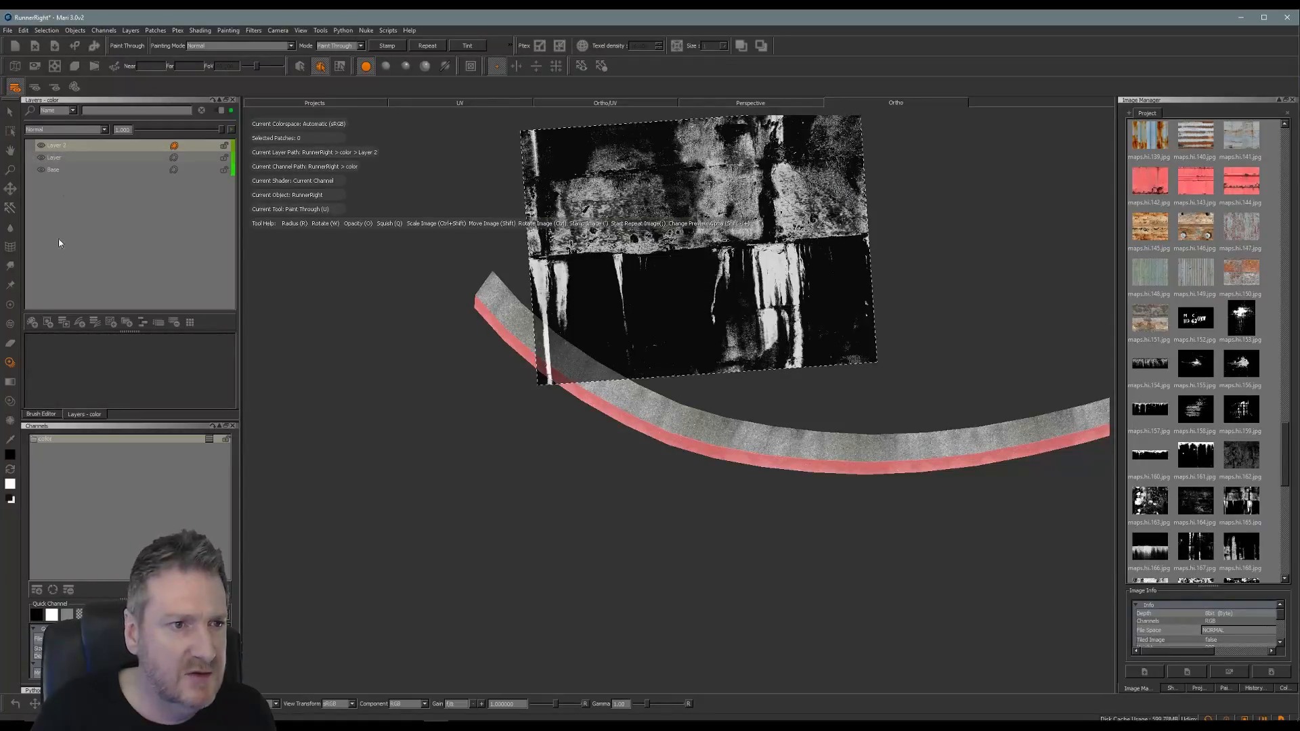
left_click(32, 323)
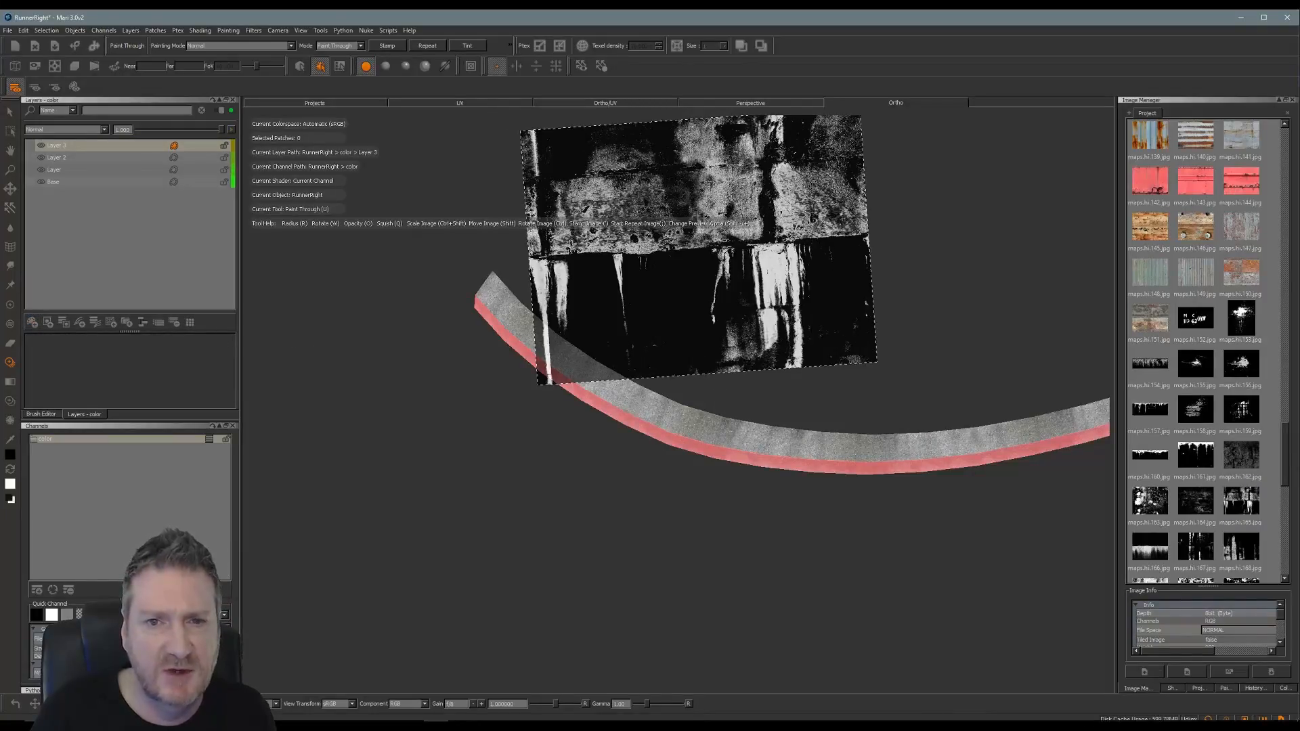
Rotate the grunge image, place its speckled upper half over the runner's end, and paint it onto the side face.
left_click_drag(826, 176, 826, 238, "ctrl")
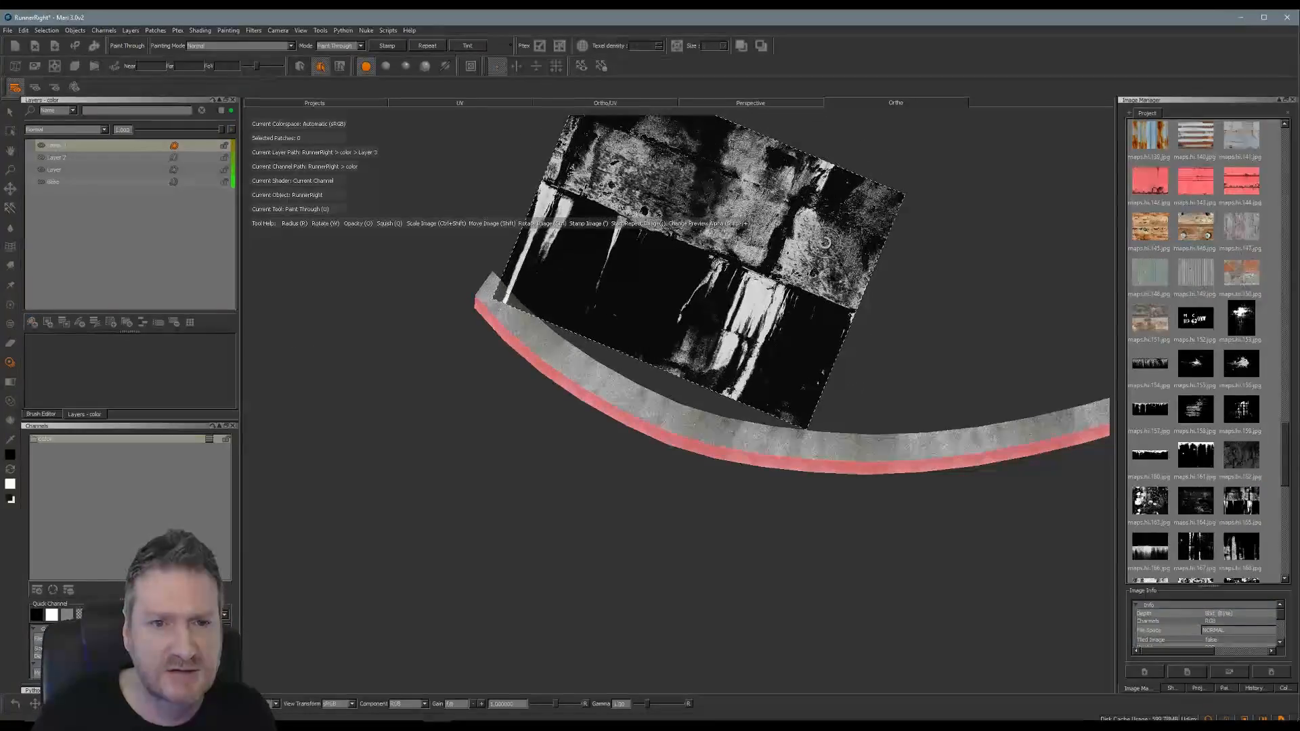
right_click(688, 512)
right_click(622, 508)
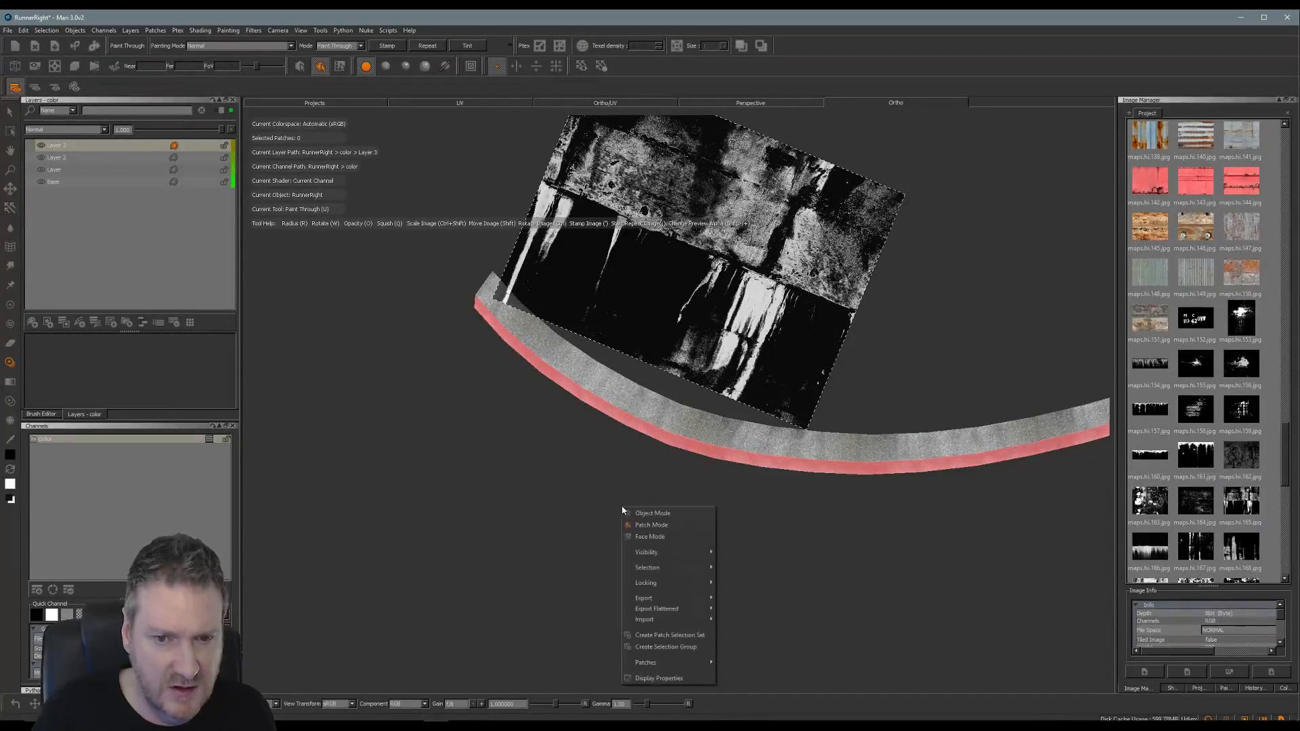
right_click_drag(638, 476, 681, 482, "alt")
middle_click_drag(679, 479, 731, 507, "alt")
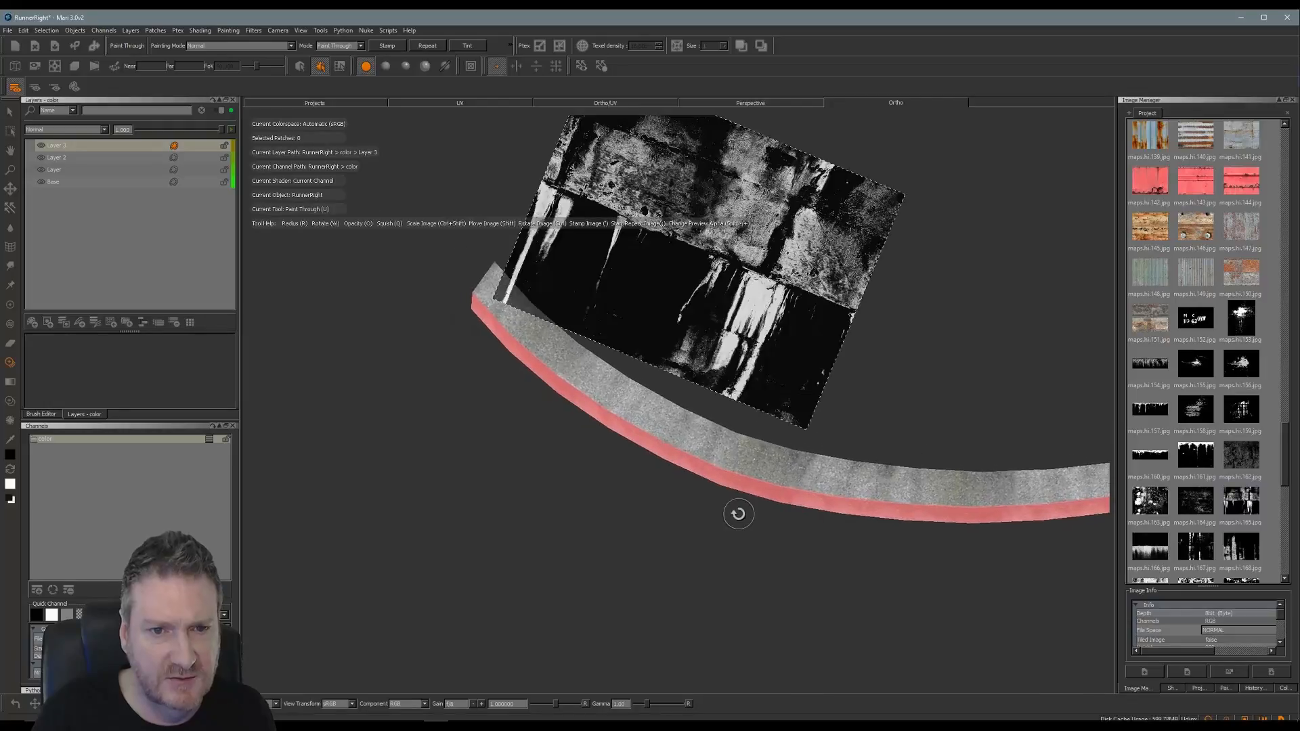
mouse_move(656, 516)
left_mouse_down("alt")
mouse_move(743, 526)
mouse_move(803, 455)
mouse_move(745, 505)
mouse_move(906, 488)
mouse_move(455, 487)
mouse_move(408, 566)
mouse_move(490, 535)
mouse_move(474, 560)
left_mouse_up("alt")
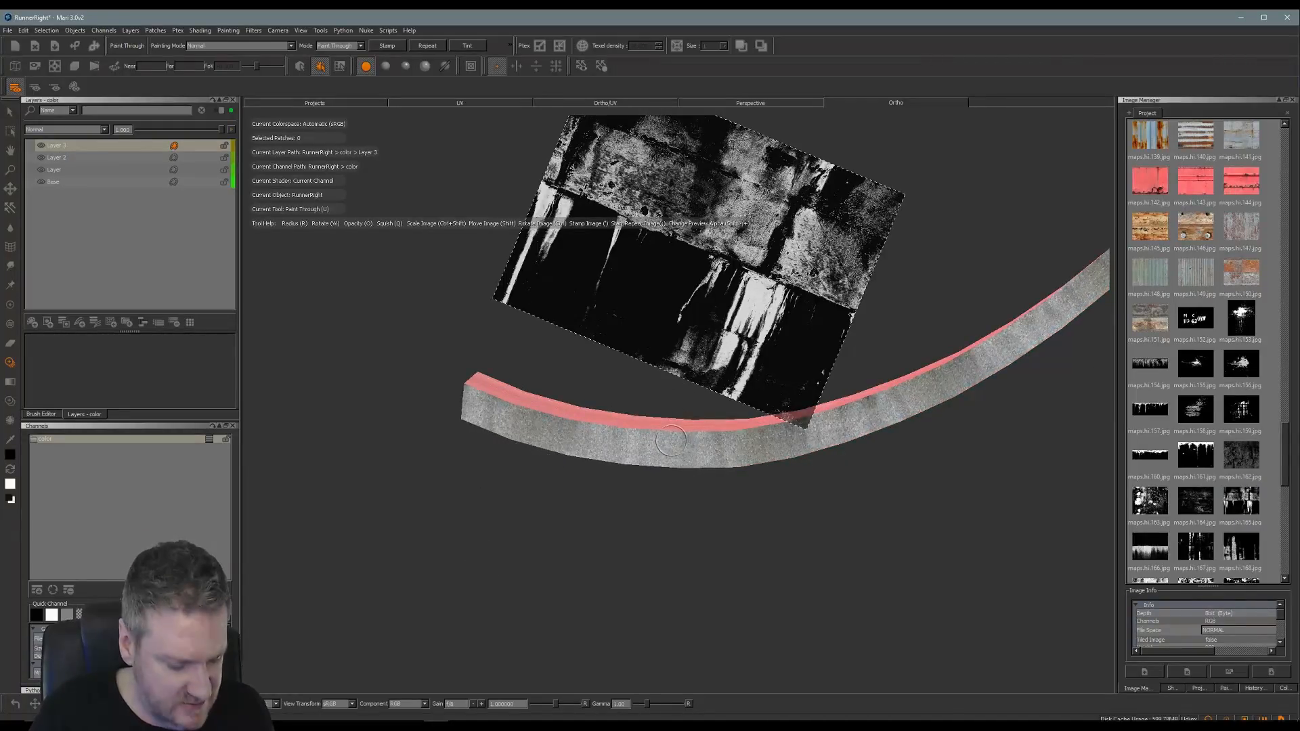
mouse_move(724, 198)
left_mouse_down("shift")
mouse_move(638, 490)
mouse_move(607, 452)
left_mouse_up("shift")
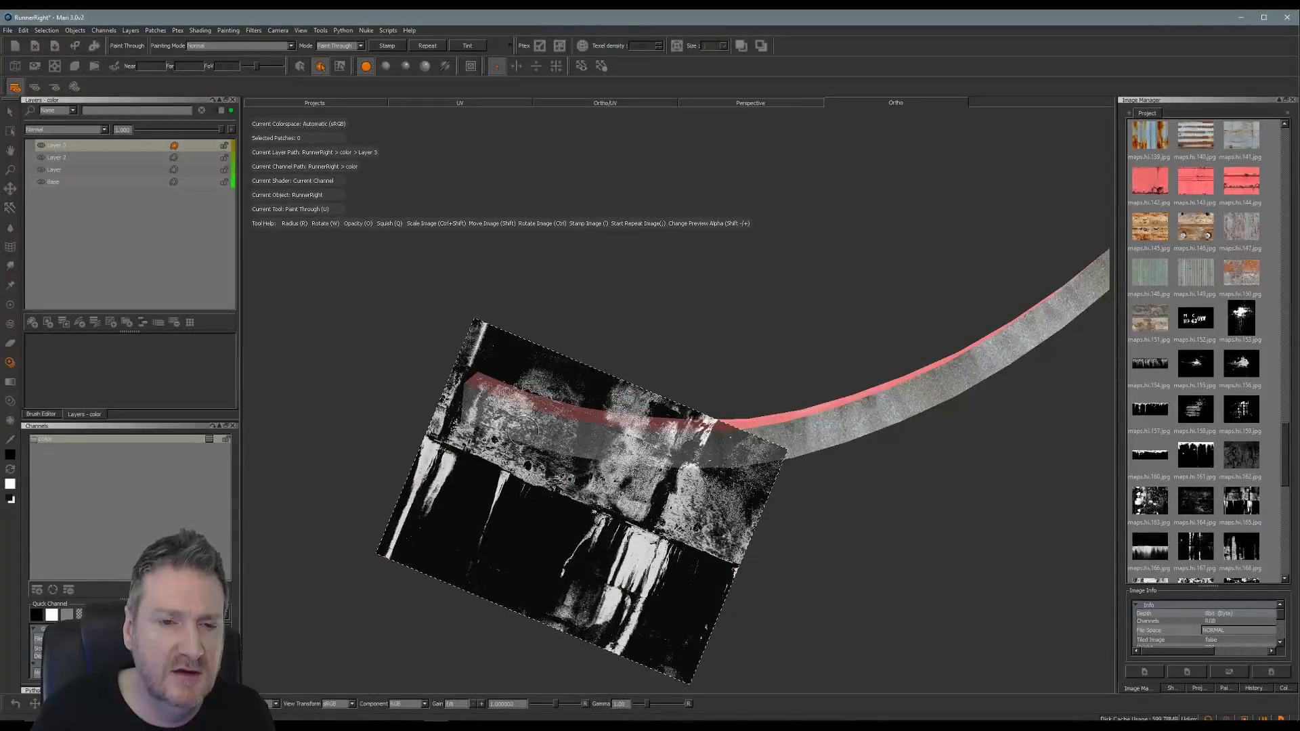
mouse_move(481, 403)
left_mouse_down()
mouse_move(556, 447)
mouse_move(681, 447)
mouse_move(583, 456)
mouse_move(596, 433)
mouse_move(778, 452)
left_mouse_up()
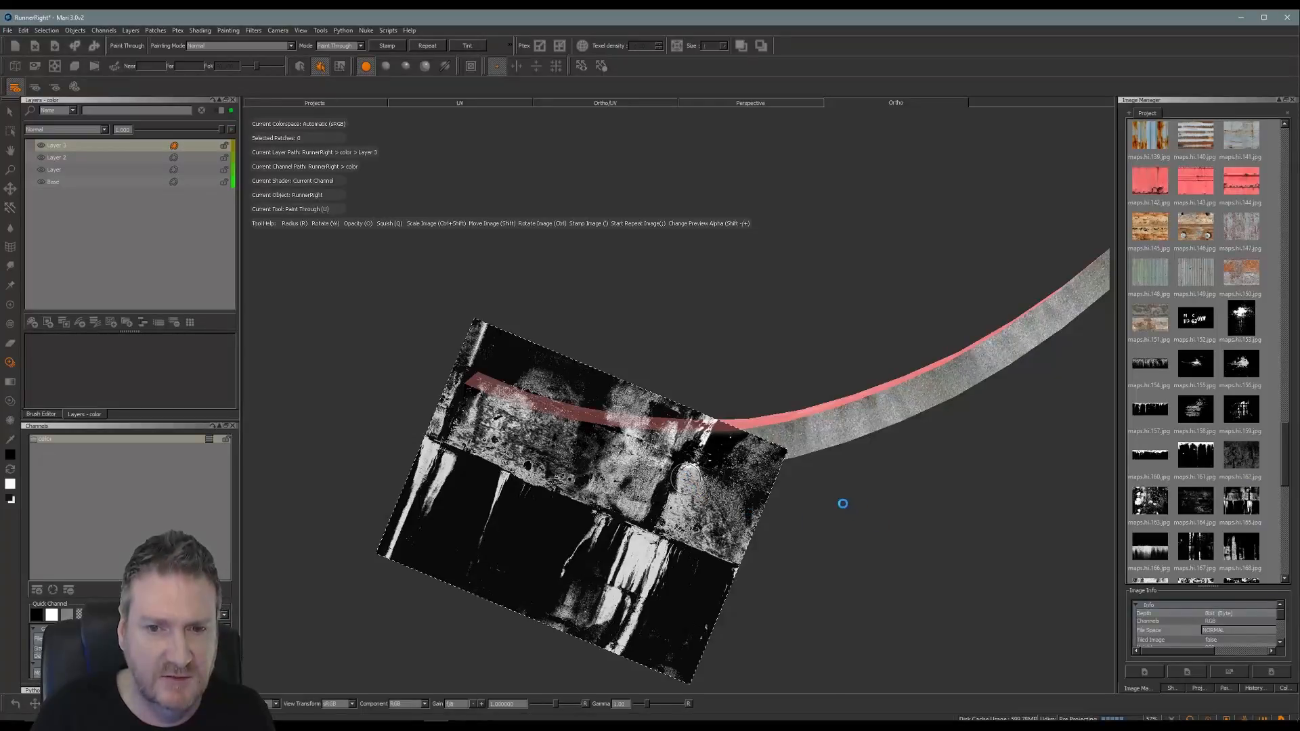
Rotate and move the grunge image to the adjoining stretch of the runner and continue painting the speckles along it.
mouse_move(833, 505)
left_mouse_down("alt")
mouse_move(655, 470)
mouse_move(707, 427)
mouse_move(725, 435)
left_mouse_up("alt")
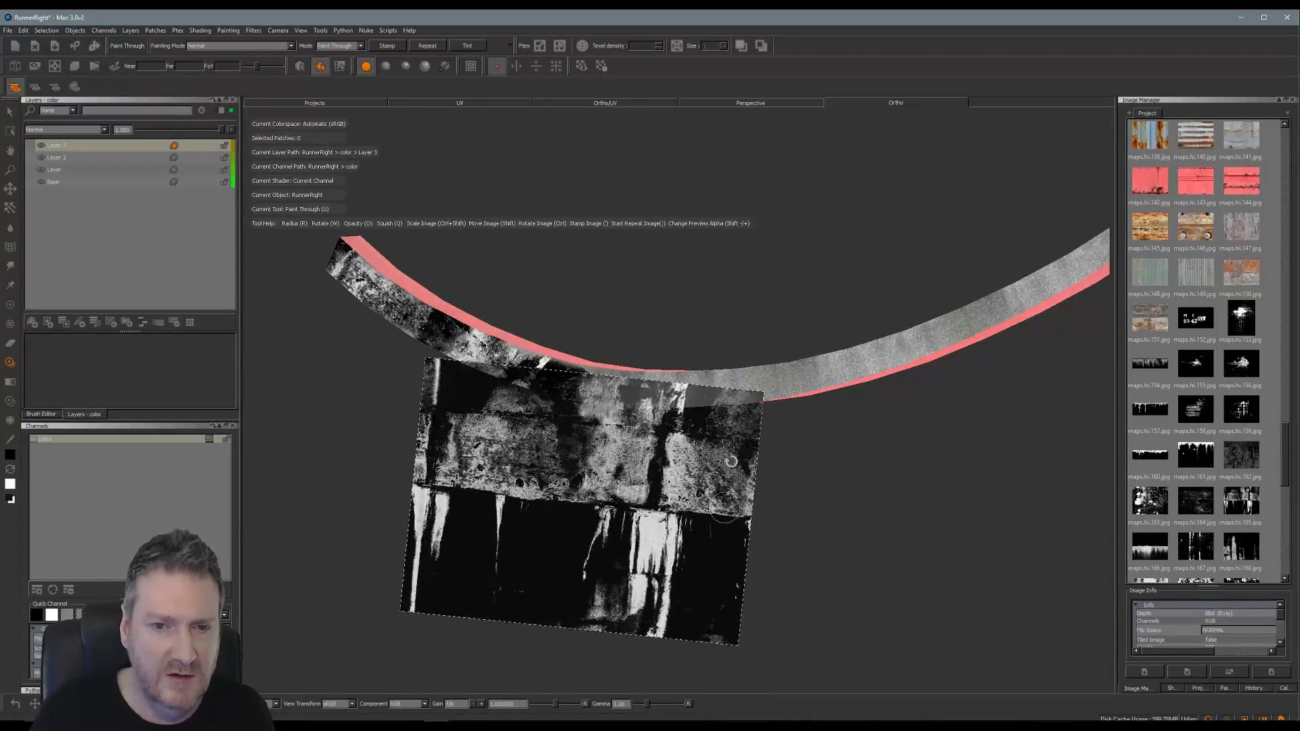
mouse_move(724, 508)
left_mouse_down("shift")
mouse_move(836, 467)
mouse_move(825, 449)
left_mouse_up("shift")
mouse_move(613, 383)
left_mouse_down()
mouse_move(710, 393)
mouse_move(752, 382)
mouse_move(697, 387)
mouse_move(779, 385)
mouse_move(846, 362)
mouse_move(817, 352)
left_mouse_up()
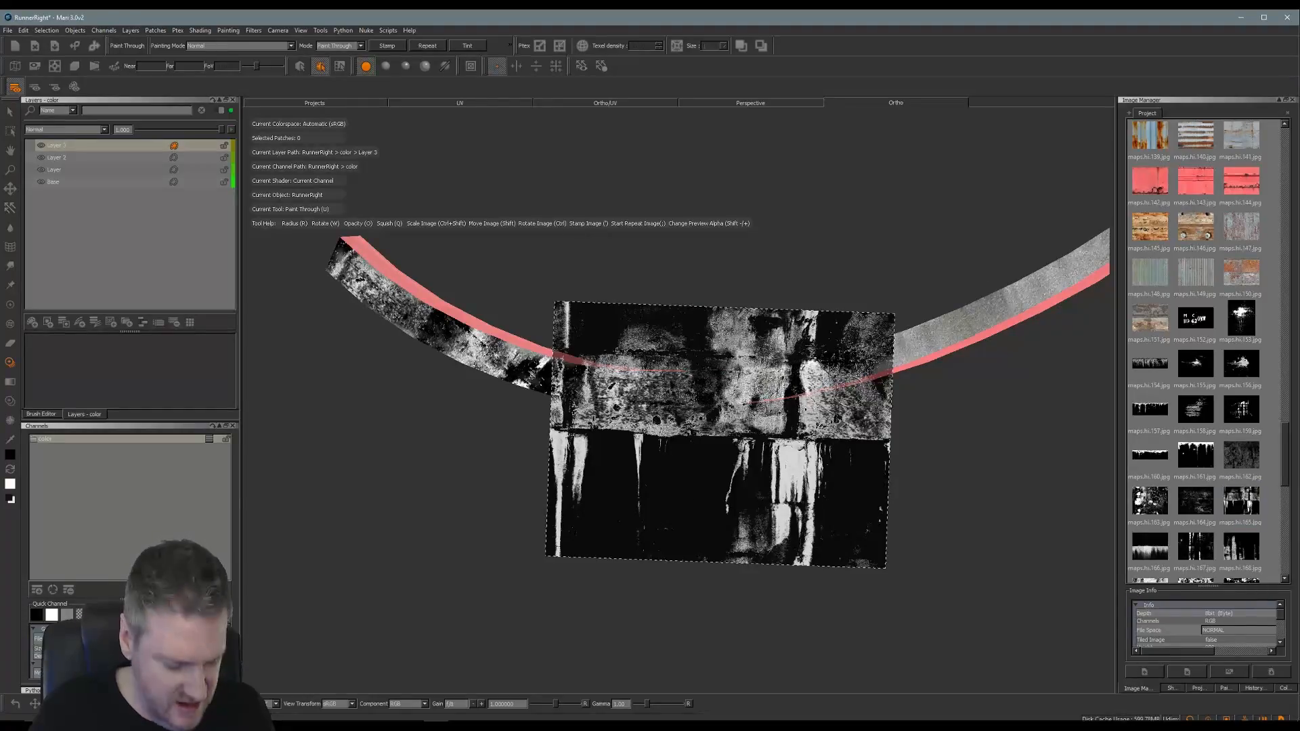
mouse_move(886, 475)
middle_mouse_down()
mouse_move(946, 470)
mouse_move(679, 476)
mouse_move(639, 441)
mouse_move(707, 430)
mouse_move(821, 473)
mouse_move(616, 458)
mouse_move(670, 476)
mouse_move(687, 499)
mouse_move(635, 502)
middle_mouse_up()
left_click_drag(636, 502, 632, 506, "alt")
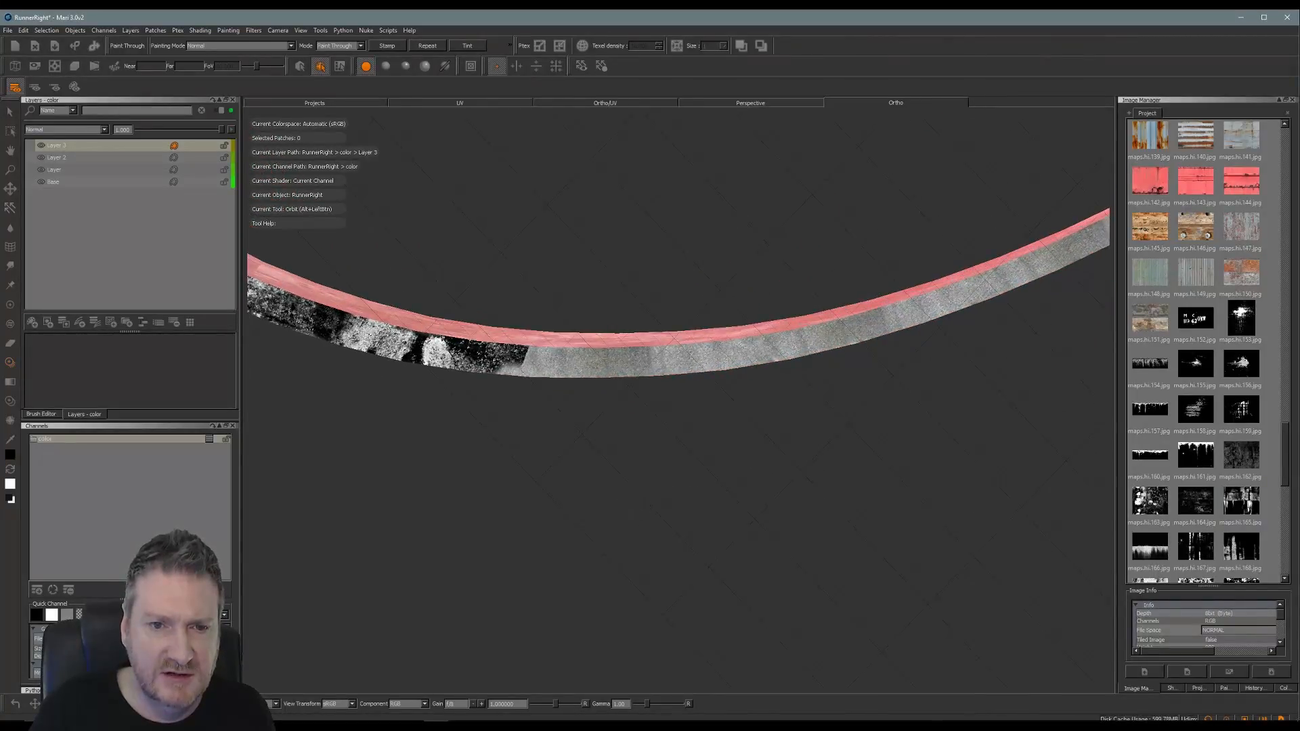
Move the grunge image along to meet the painted part and paint its speckles onto the next two stretches of the runner's side.
left_click_drag(738, 434, 638, 407, "shift")
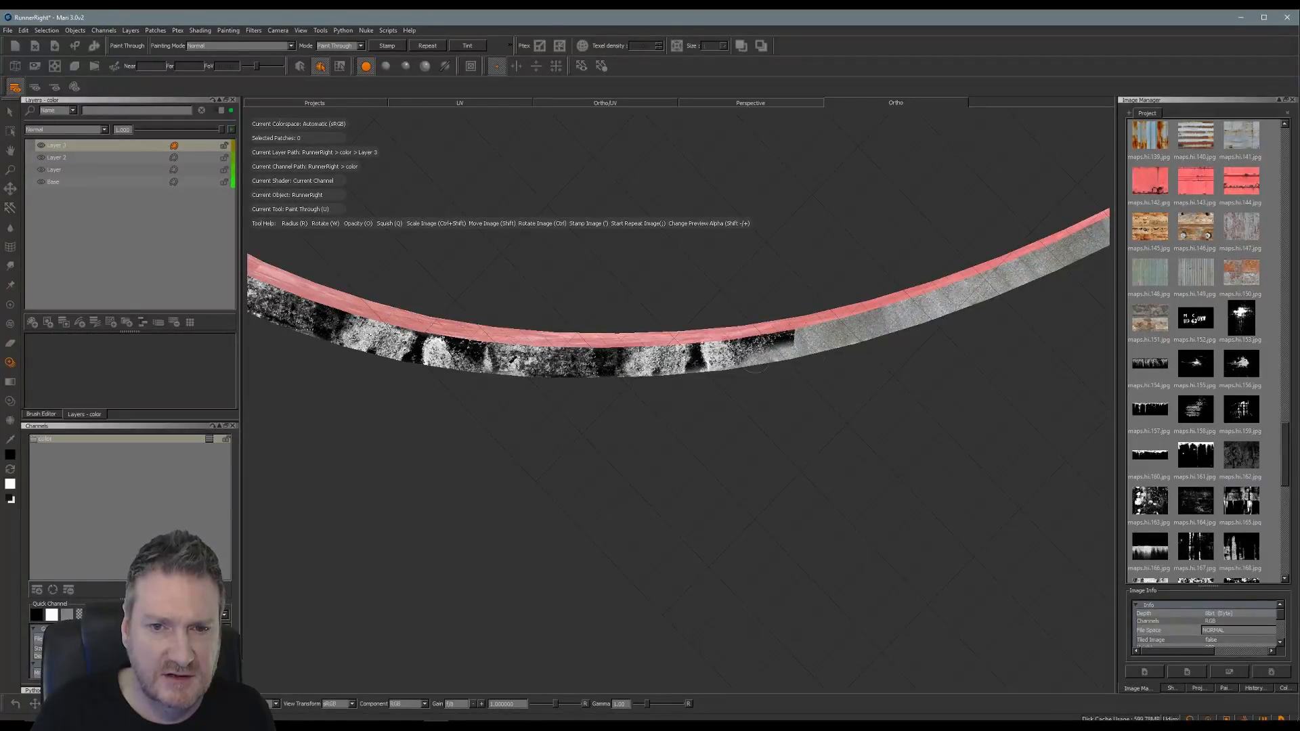
left_click_drag(628, 372, 785, 409)
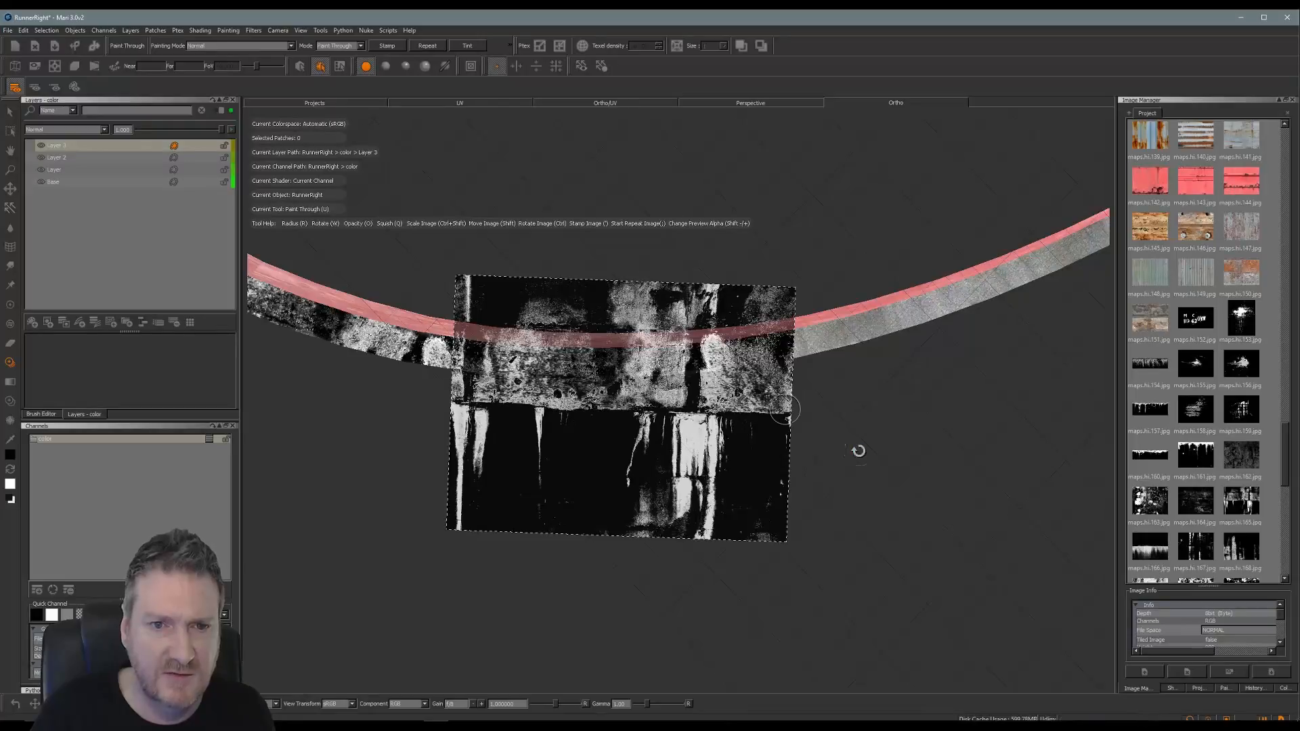
mouse_move(855, 449)
left_mouse_down("alt")
mouse_move(592, 479)
mouse_move(542, 412)
mouse_move(681, 400)
mouse_move(765, 453)
mouse_move(650, 467)
mouse_move(673, 478)
mouse_move(666, 404)
left_mouse_up("alt")
mouse_move(594, 425)
left_mouse_down("alt")
mouse_move(612, 513)
mouse_move(588, 467)
mouse_move(593, 484)
mouse_move(557, 478)
left_mouse_up("alt")
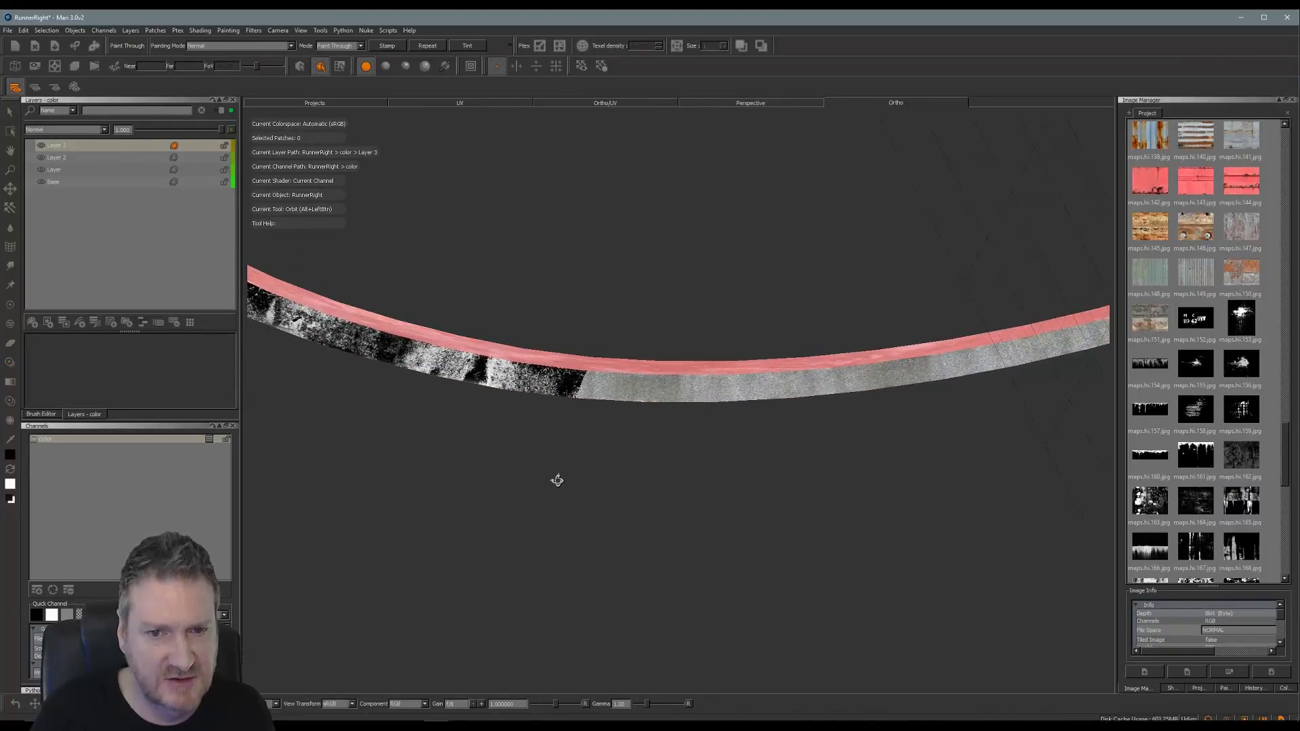
key("u")
mouse_move(691, 441)
left_mouse_down("shift")
mouse_move(727, 439)
mouse_move(561, 395)
left_mouse_up("shift")
mouse_move(650, 394)
left_mouse_down()
mouse_move(887, 379)
mouse_move(816, 396)
left_mouse_up()
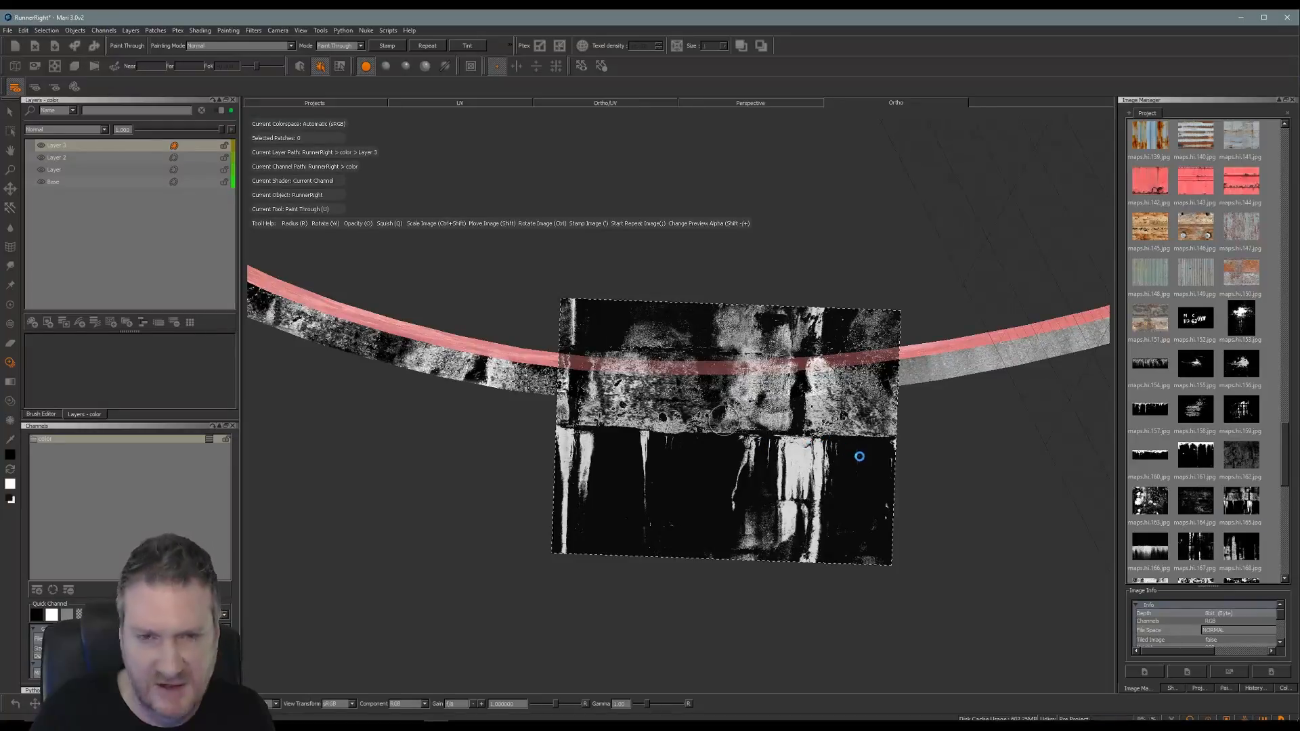
Rotate the grunge image to follow the runner's curve and extend the speckles over the next two bare concrete stretches.
left_click_drag(836, 450, 639, 462, "alt")
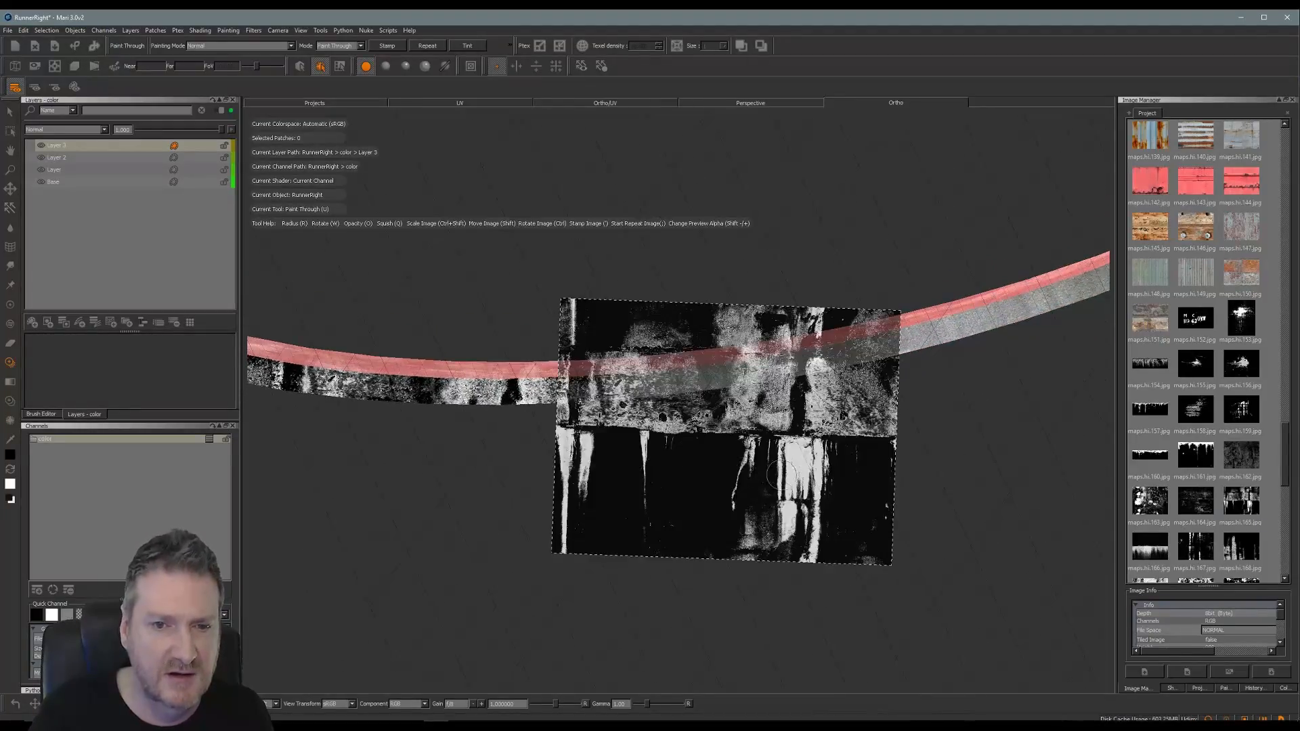
left_click_drag(863, 409, 857, 383, "ctrl")
left_click_drag(550, 393, 690, 378)
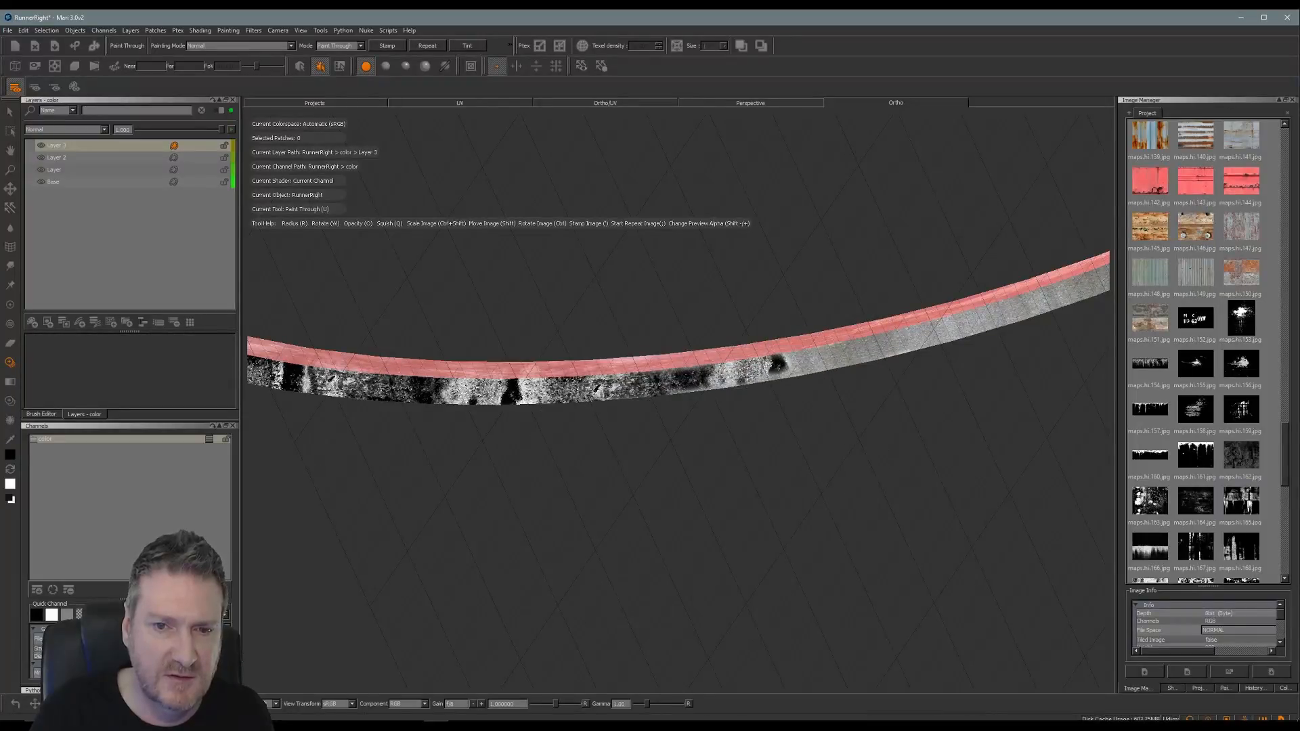
left_click_drag(779, 364, 872, 348)
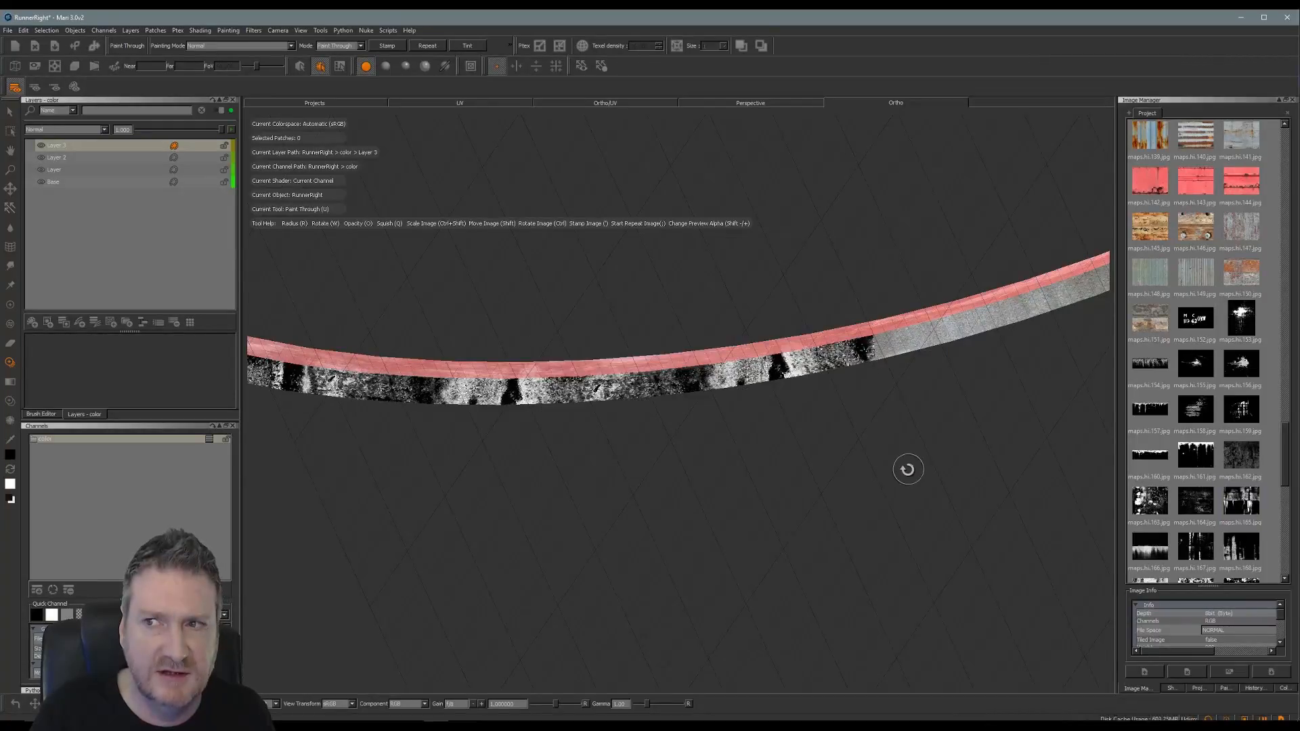
mouse_move(905, 468)
left_mouse_down("alt")
mouse_move(487, 481)
mouse_move(734, 479)
mouse_move(557, 478)
left_mouse_up("alt")
mouse_move(745, 426)
left_mouse_down("ctrl")
mouse_move(818, 357)
mouse_move(846, 384)
mouse_move(829, 402)
left_mouse_up("ctrl")
mouse_move(660, 366)
left_mouse_down()
mouse_move(620, 363)
mouse_move(917, 362)
left_mouse_up()
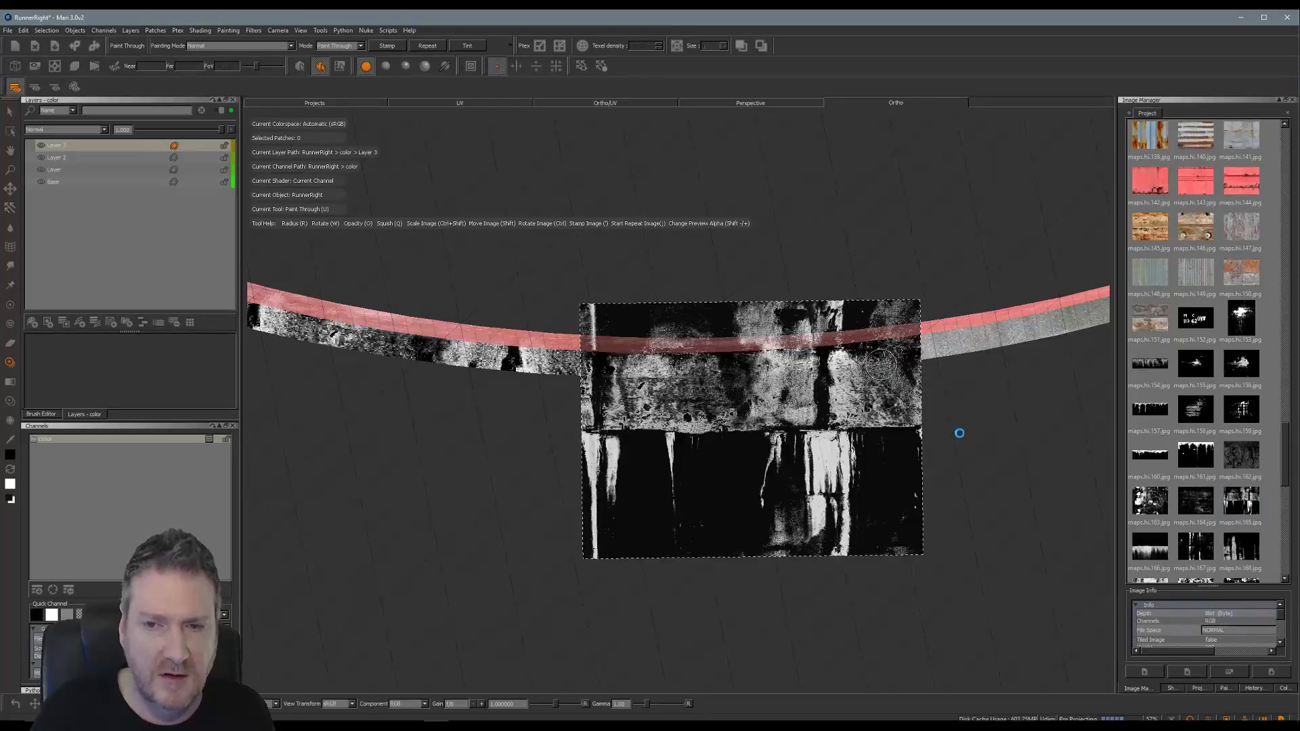
Tilt and raise the grunge image to match the rising curve, and paint the speckled band along that part of the side.
middle_click_drag(881, 440, 552, 462, "alt")
mouse_move(601, 445)
left_mouse_down("alt")
mouse_move(575, 444)
mouse_move(726, 446)
mouse_move(757, 483)
left_mouse_up("alt")
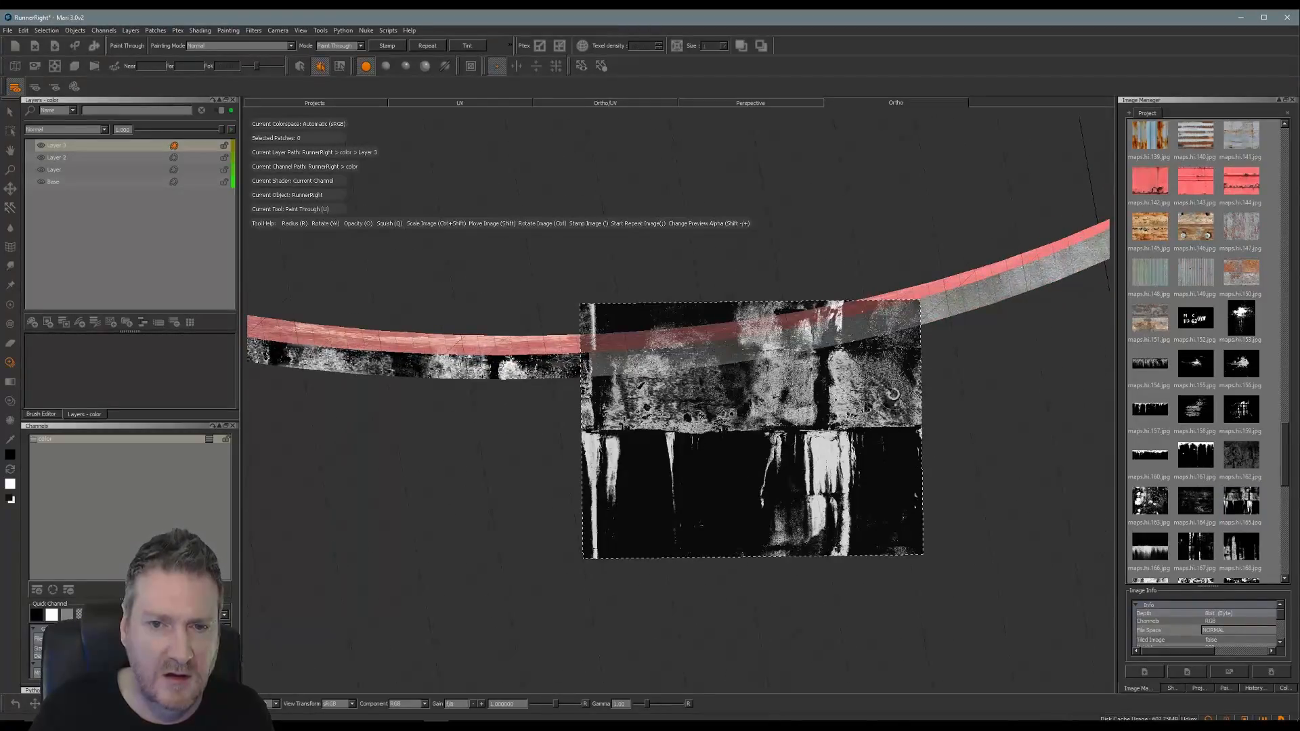
left_click_drag(893, 394, 893, 378, "ctrl")
left_click_drag(814, 406, 806, 375, "shift")
mouse_move(676, 352)
left_mouse_down()
mouse_move(638, 356)
mouse_move(808, 353)
left_mouse_up()
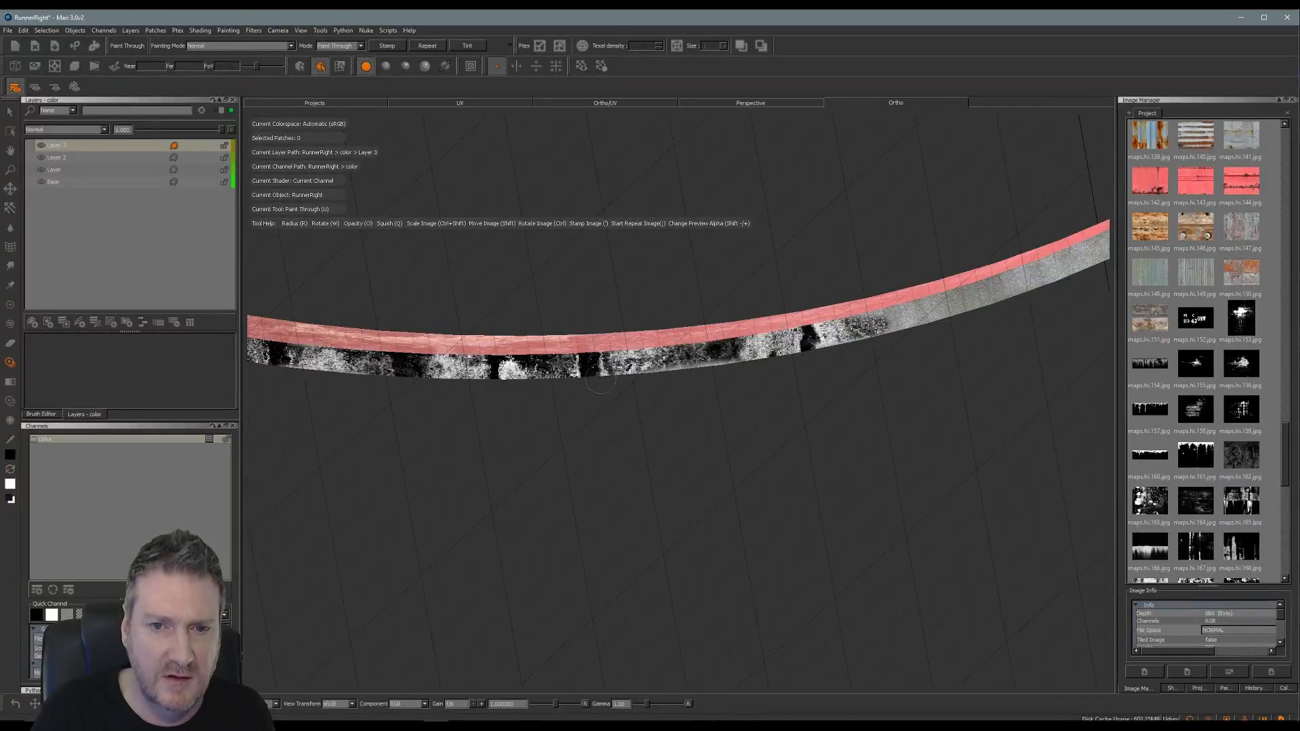
left_click_drag(600, 383, 880, 322)
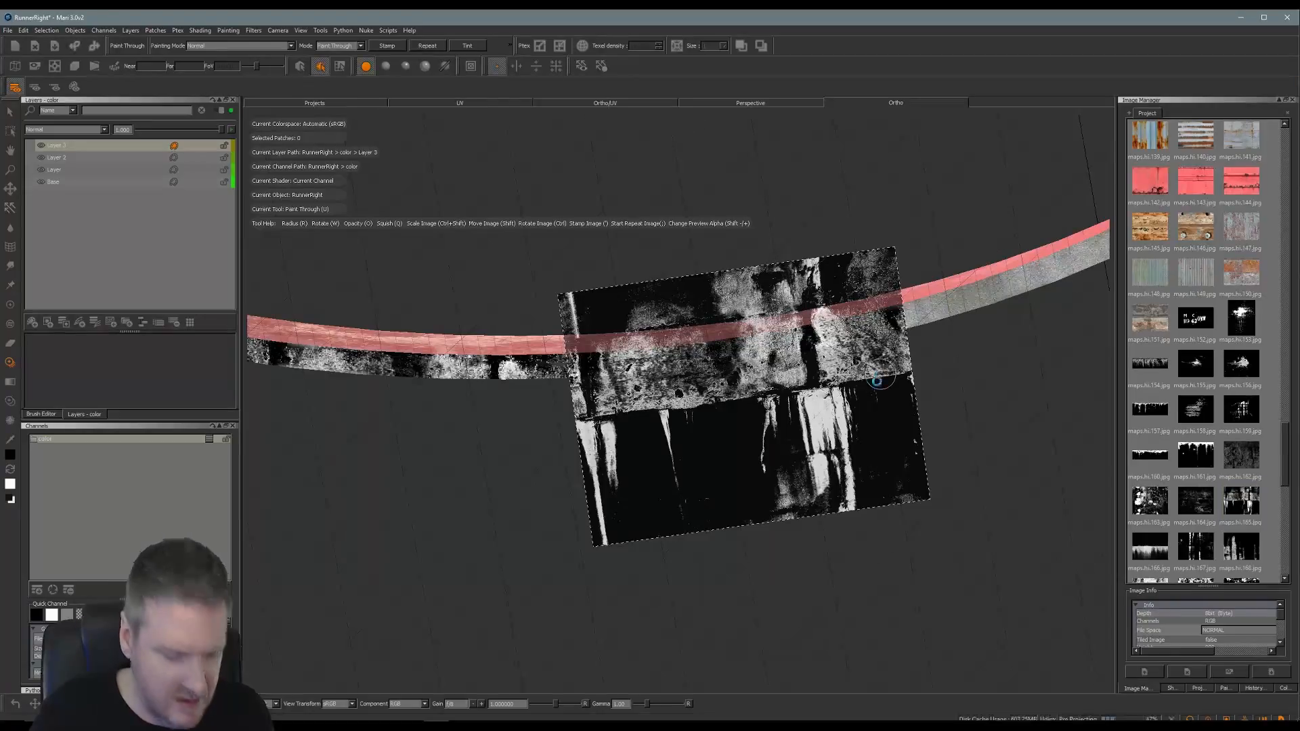
Turn the grunge image to the flatter section beyond the last speckles, paint it along the side face, and bake it.
mouse_move(880, 374)
left_mouse_down("alt")
mouse_move(749, 470)
mouse_move(577, 455)
mouse_move(792, 490)
mouse_move(623, 458)
mouse_move(628, 471)
left_mouse_up("alt")
mouse_move(842, 341)
left_mouse_down("ctrl")
mouse_move(927, 316)
mouse_move(831, 357)
left_mouse_up("ctrl")
mouse_move(530, 377)
left_mouse_down()
mouse_move(505, 377)
mouse_move(809, 354)
left_mouse_up()
left_click_drag(724, 372, 693, 374)
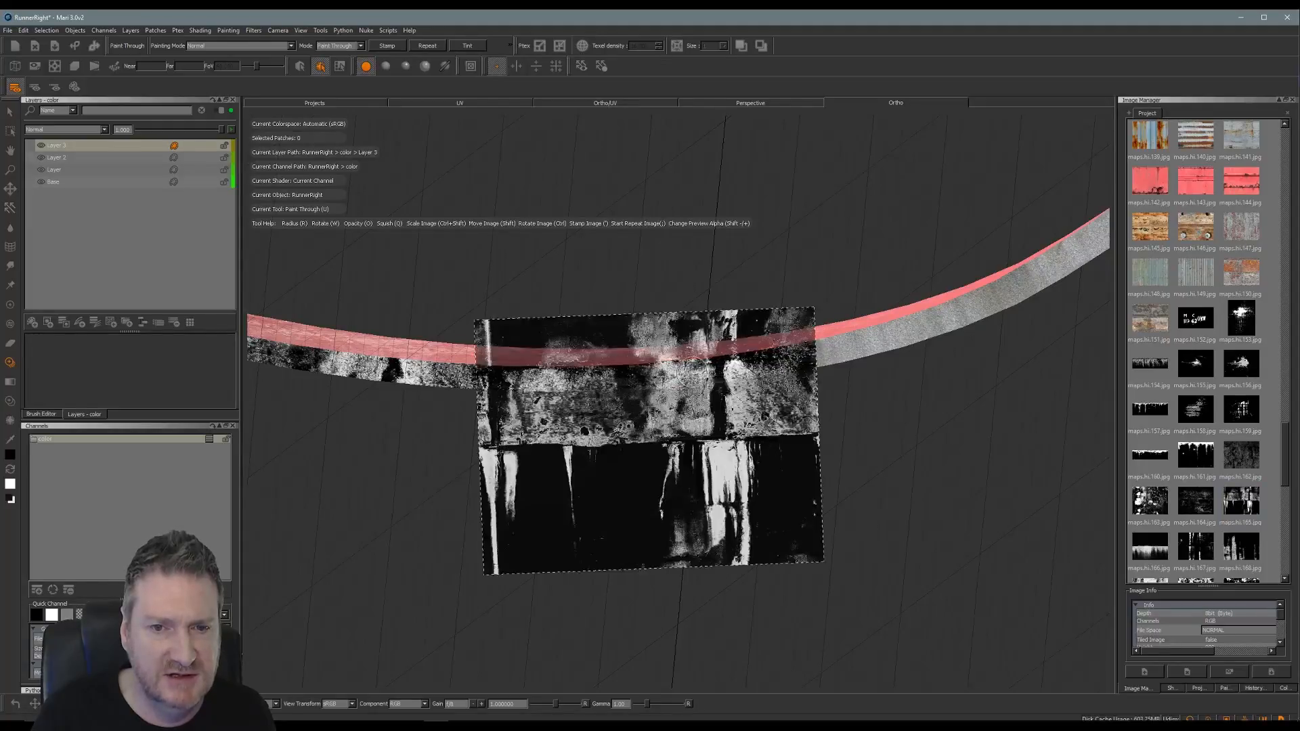
key("b")
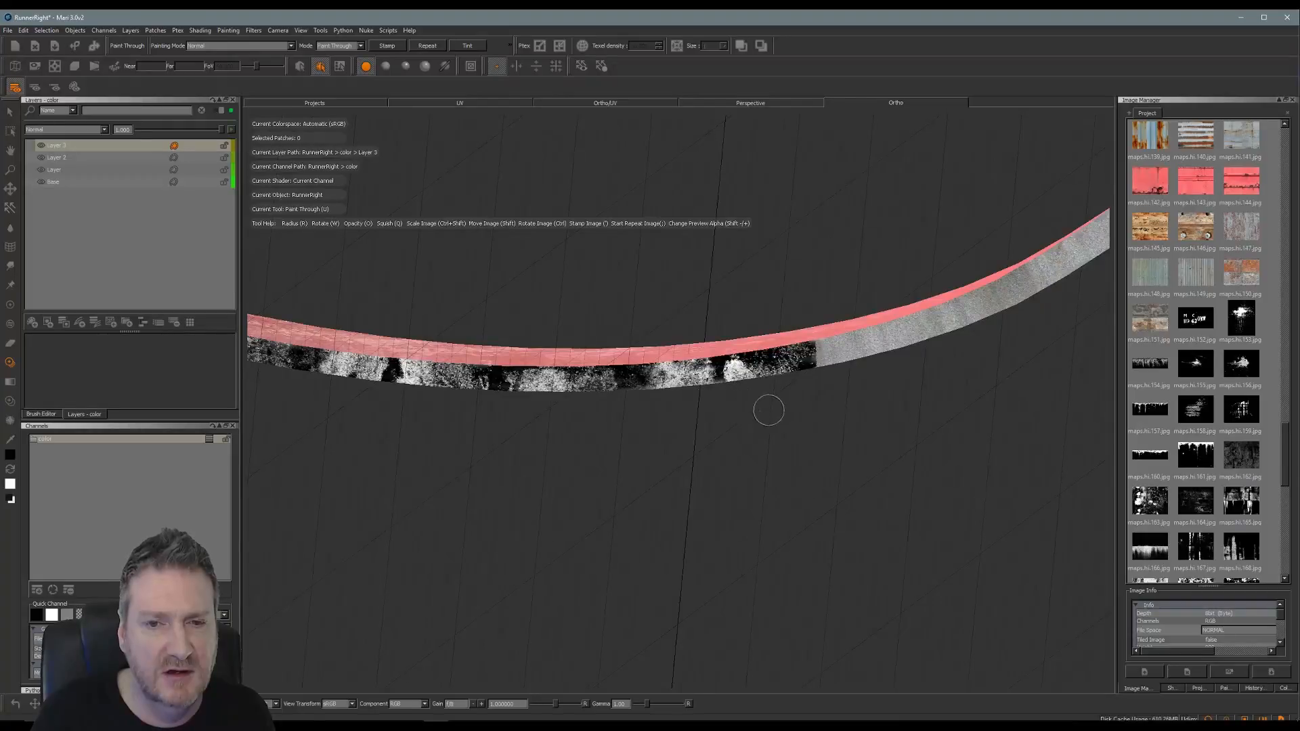
Align the grunge image's speckled upper half with the adjoining side section and paint across the full image width.
mouse_move(768, 410)
left_mouse_down("alt")
mouse_move(513, 427)
mouse_move(720, 430)
mouse_move(723, 399)
mouse_move(772, 370)
left_mouse_up("alt")
left_click_drag(647, 417, 650, 359, "shift")
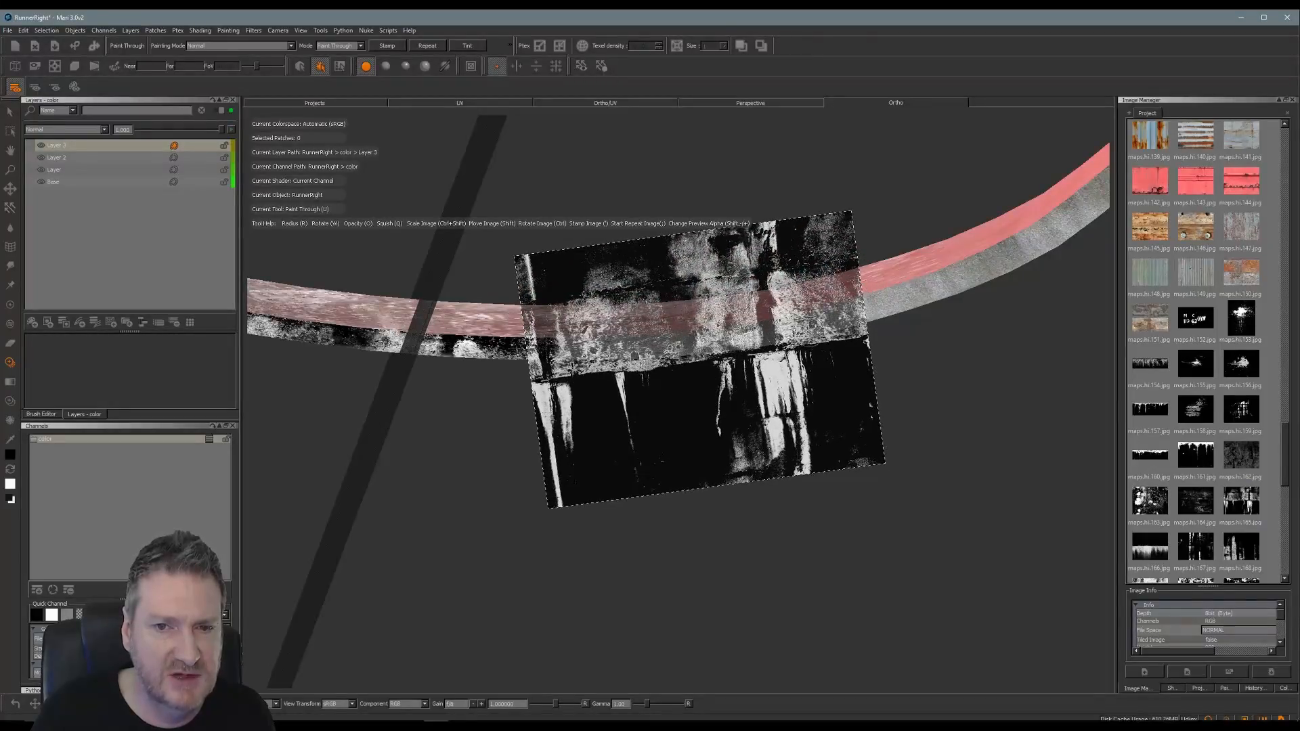
left_click_drag(787, 326, 784, 329, "shift")
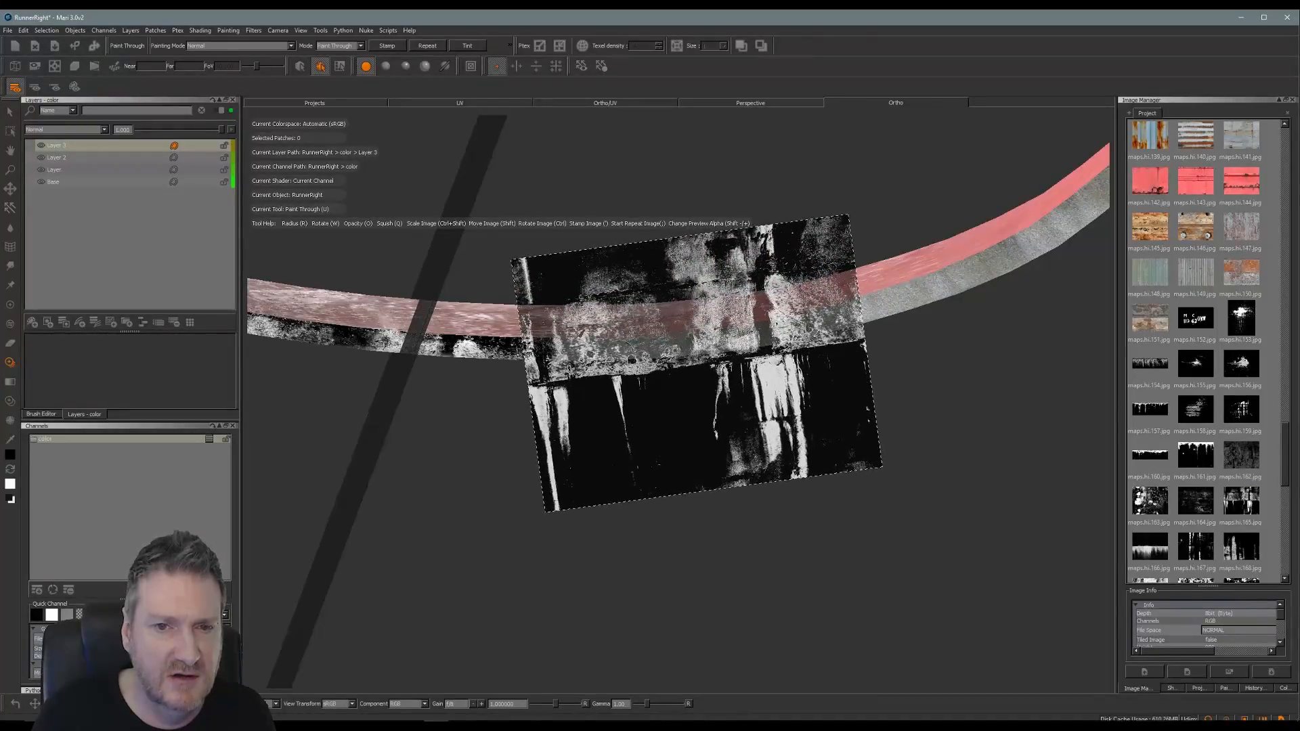
left_click_drag(542, 348, 847, 316)
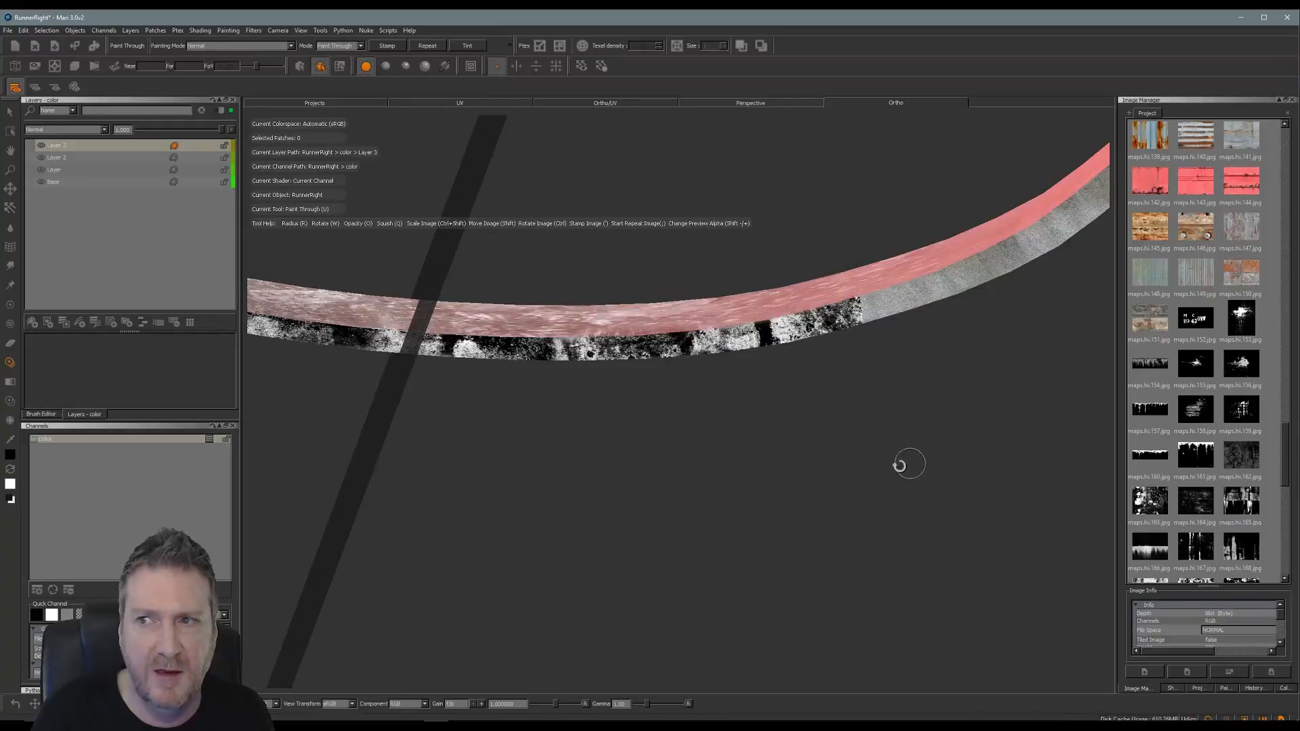
Angle the grunge image over the remaining bare concrete and paint the speckles up to the runner's far end.
mouse_move(900, 458)
left_mouse_down("alt")
mouse_move(653, 473)
mouse_move(548, 435)
mouse_move(635, 476)
mouse_move(661, 479)
mouse_move(687, 406)
mouse_move(737, 436)
mouse_move(578, 412)
mouse_move(650, 379)
mouse_move(466, 384)
mouse_move(682, 382)
left_mouse_up("alt")
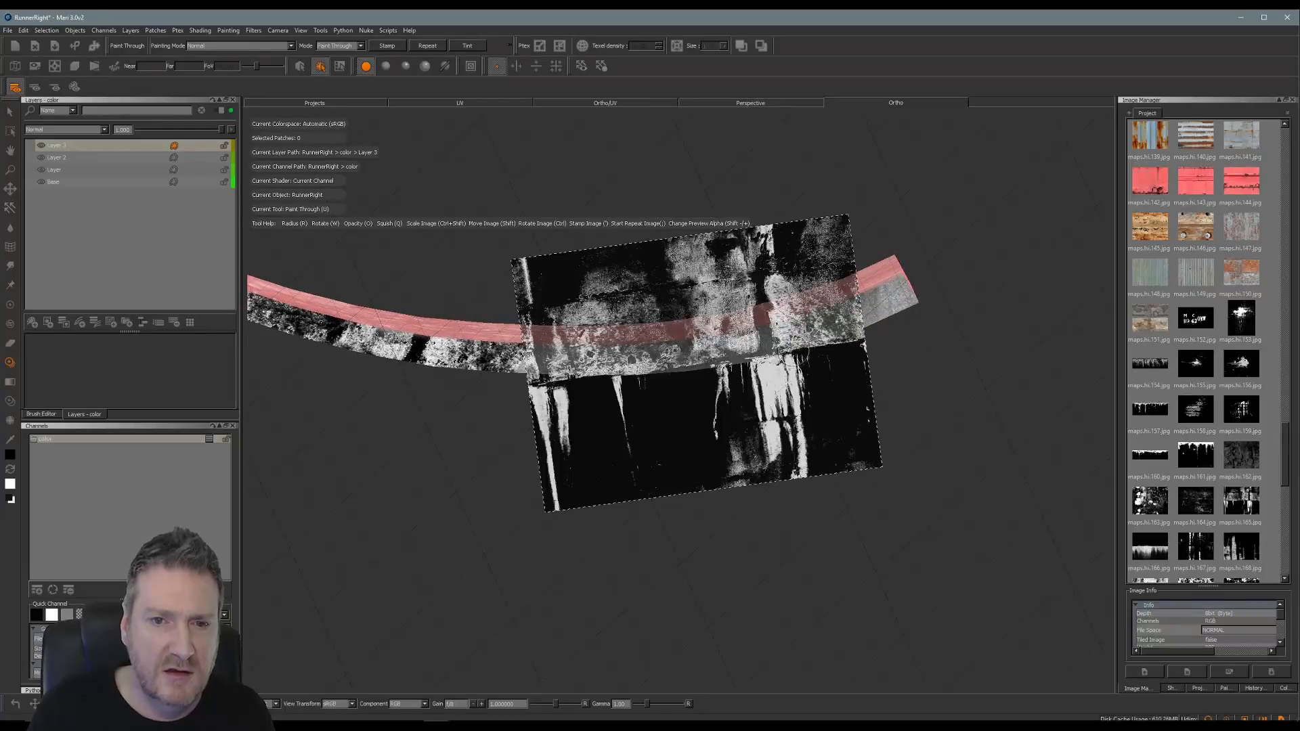
mouse_move(801, 295)
left_mouse_down("shift")
mouse_move(786, 334)
mouse_move(593, 364)
mouse_move(799, 346)
mouse_move(744, 335)
mouse_move(741, 379)
mouse_move(793, 392)
mouse_move(575, 427)
left_mouse_up("shift")
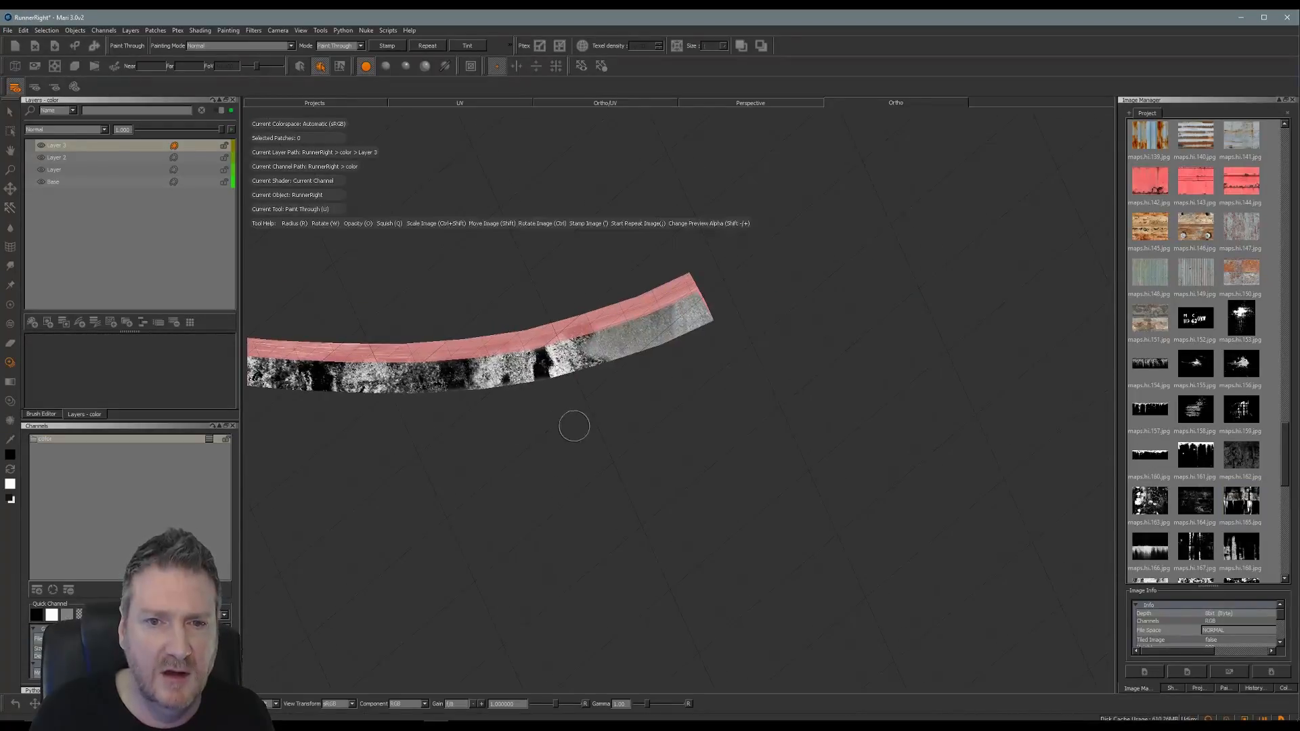
left_click_drag(810, 369, 809, 323, "ctrl")
mouse_move(718, 306)
left_mouse_down()
mouse_move(574, 356)
mouse_move(729, 342)
left_mouse_up()
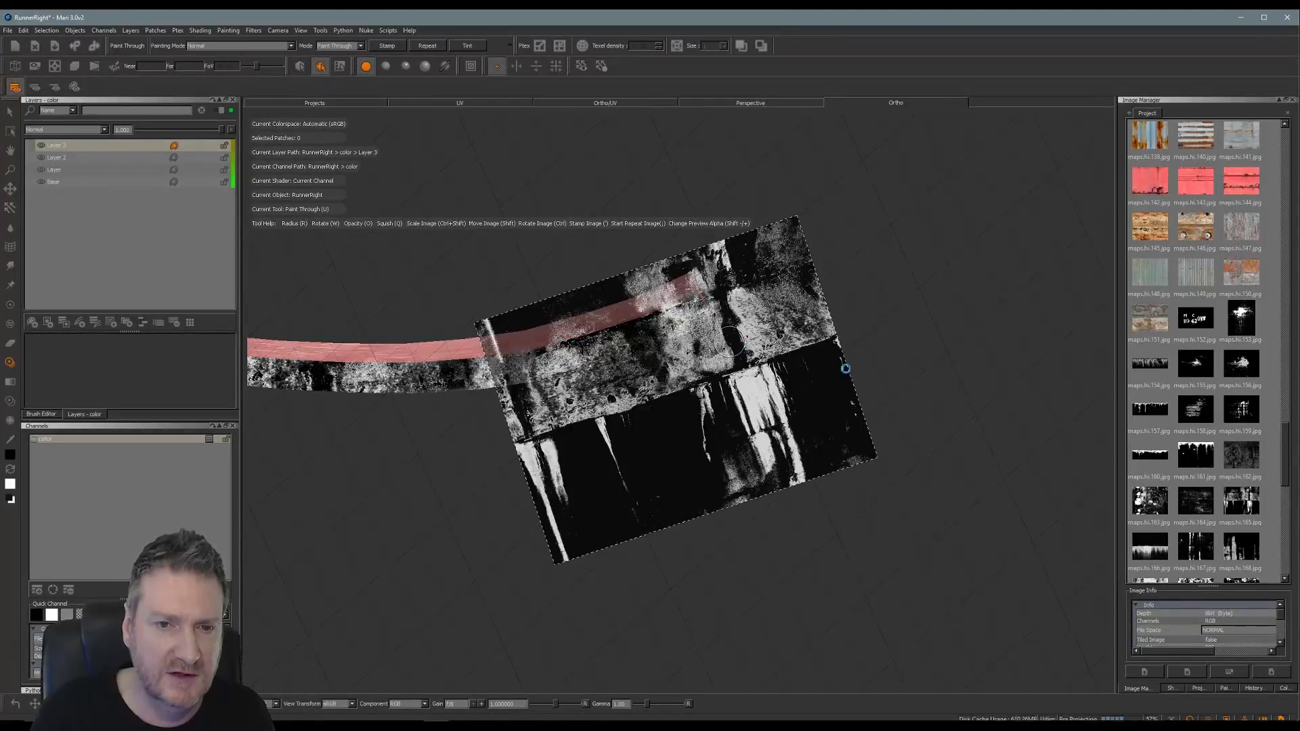
Check the painted speckles along the whole curve and move the grunge image clear of the runner.
mouse_move(409, 478)
right_mouse_down("alt")
mouse_move(366, 444)
mouse_move(404, 421)
mouse_move(382, 407)
right_mouse_up("alt")
middle_click_drag(380, 406, 647, 587, "alt")
mouse_move(454, 420)
middle_mouse_down("alt")
mouse_move(607, 586)
mouse_move(619, 643)
middle_mouse_up("alt")
middle_click_drag(443, 390, 525, 623, "alt")
left_click_drag(525, 623, 555, 366, "alt")
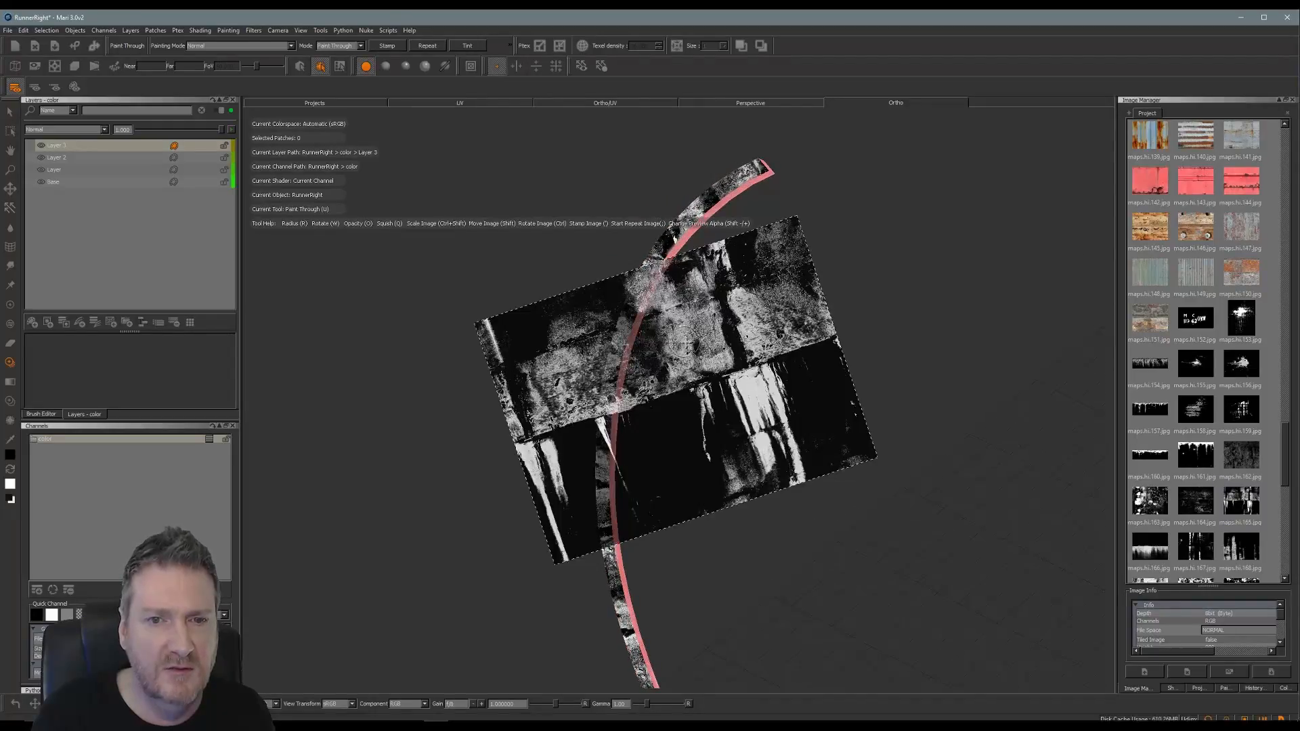
left_click_drag(689, 341, 889, 358, "shift")
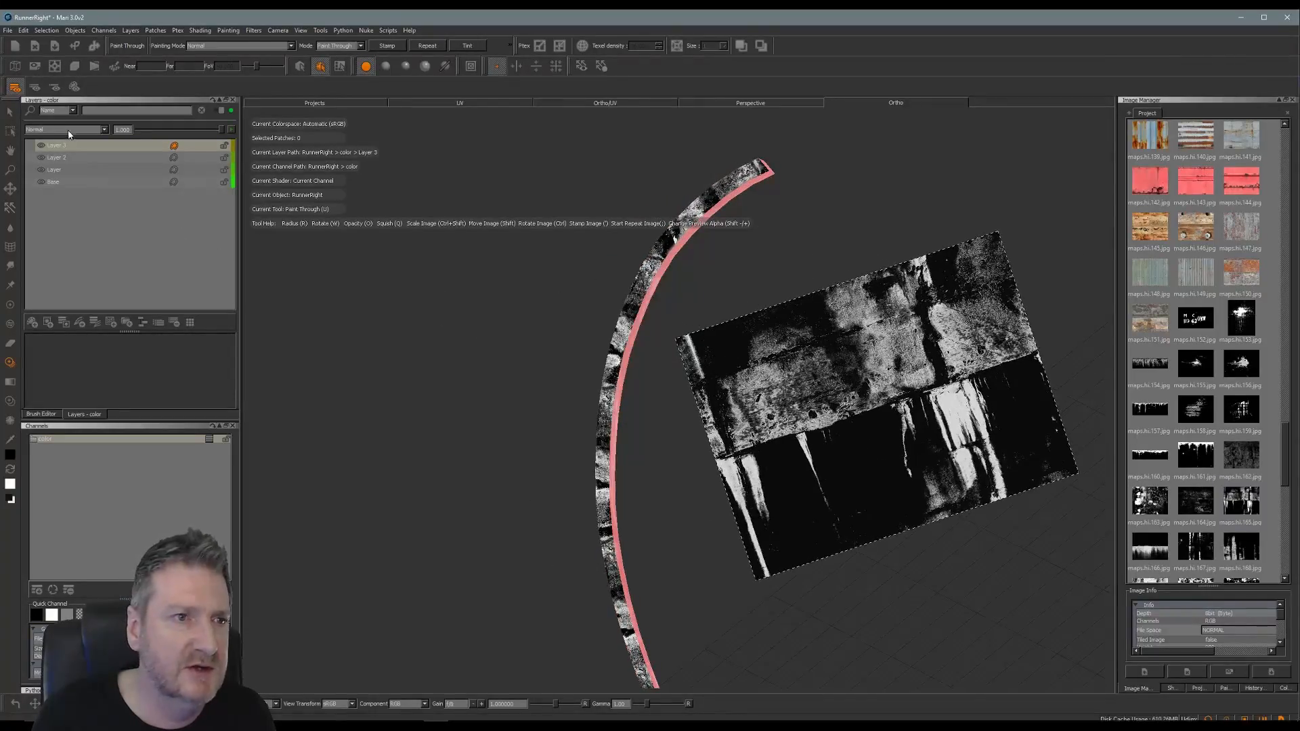
Try the Darken and Add blend modes on the grunge layer.
left_click(105, 131)
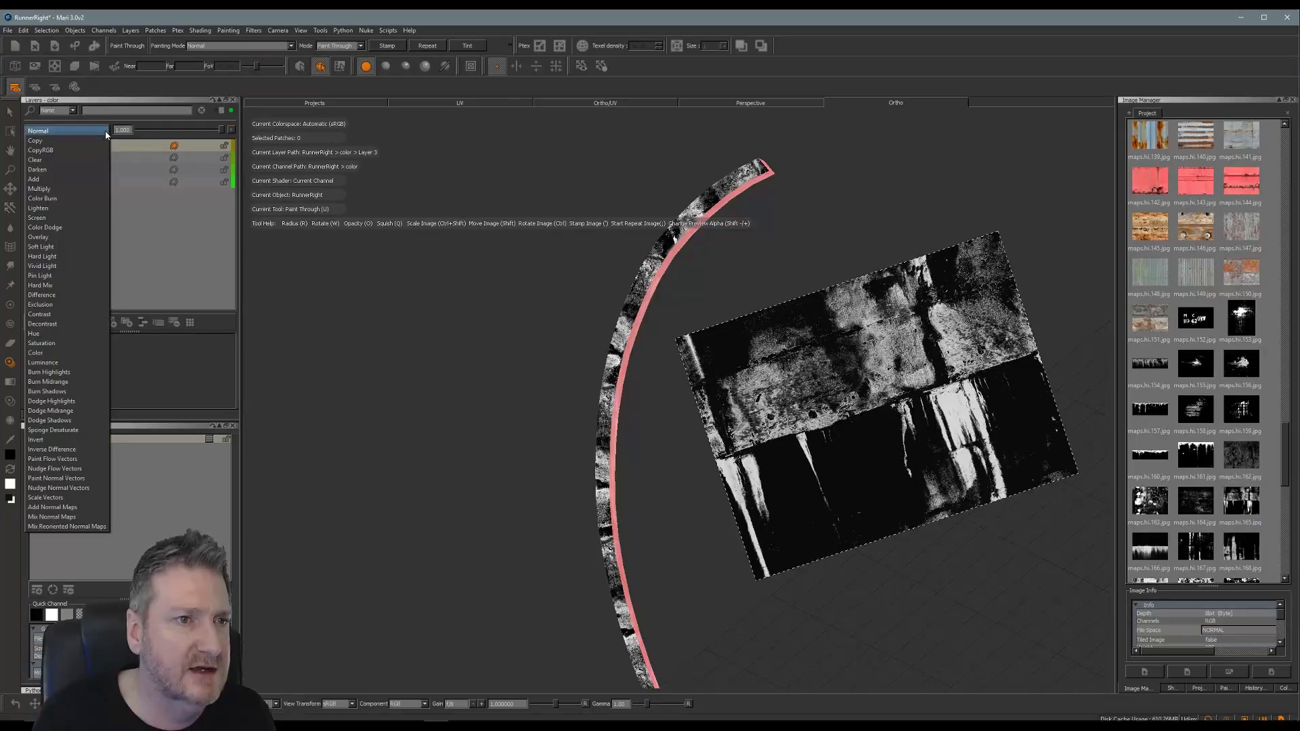
left_click(53, 171)
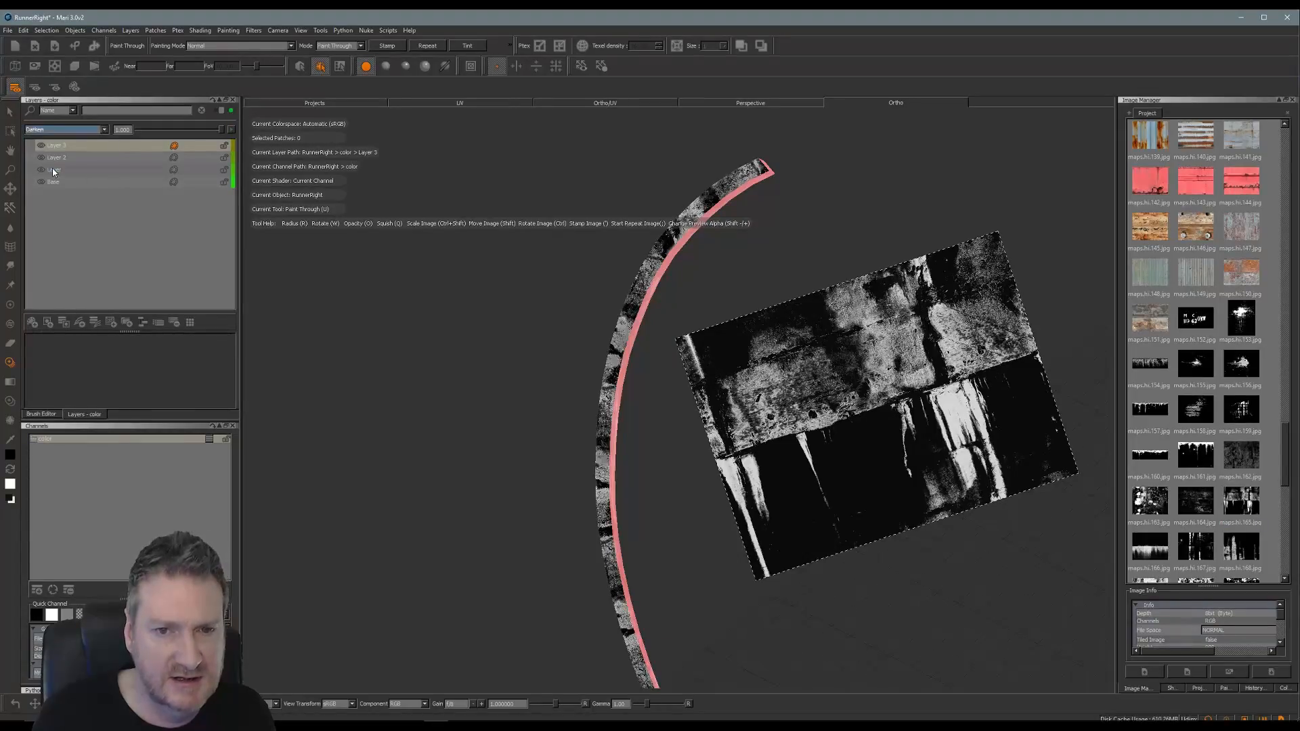
left_click(101, 130)
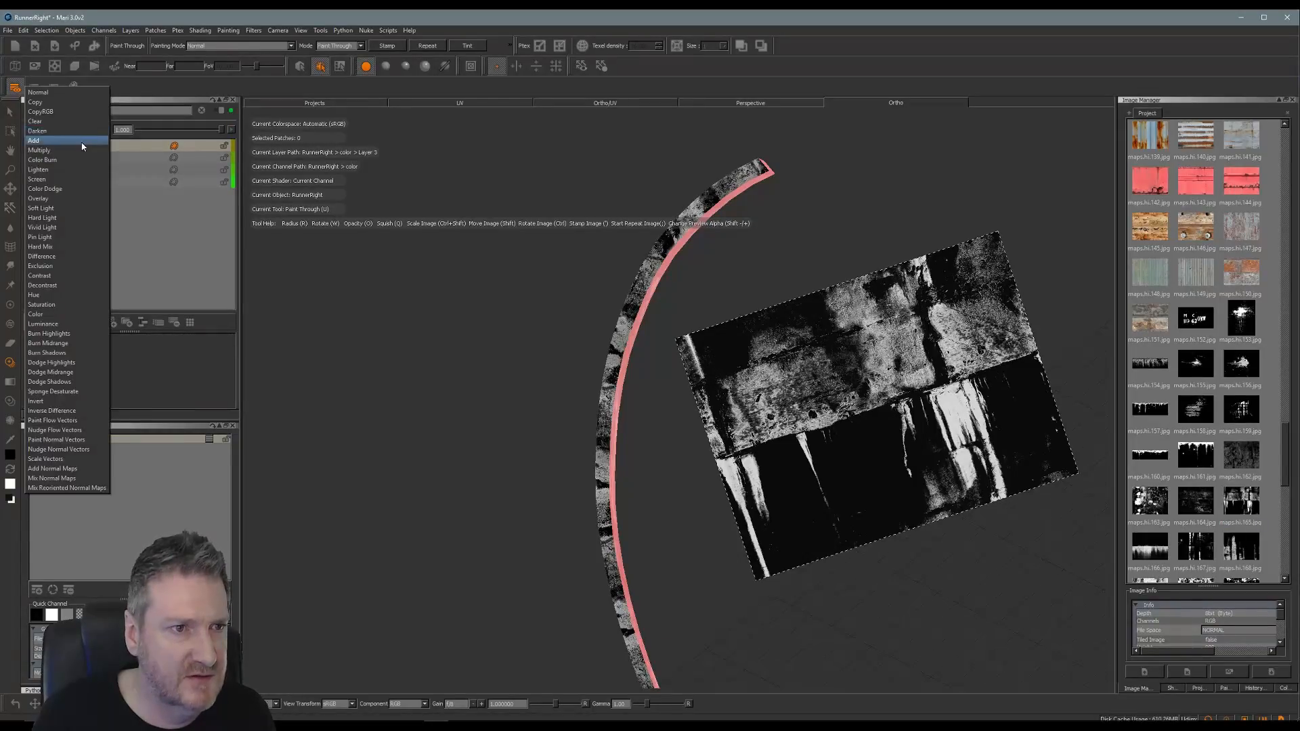
left_click(80, 141)
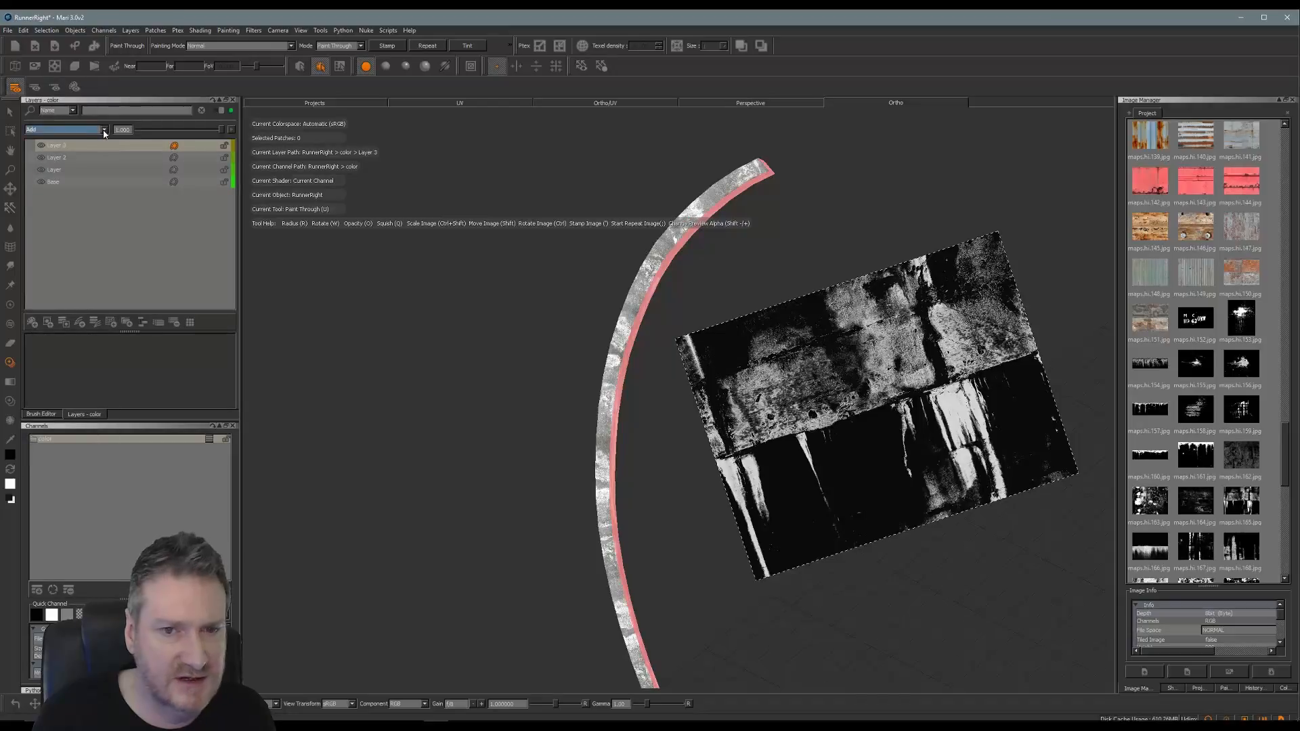
Set the grunge layer's blend mode to Multiply and lower its opacity to about 0.75.
left_click(104, 130)
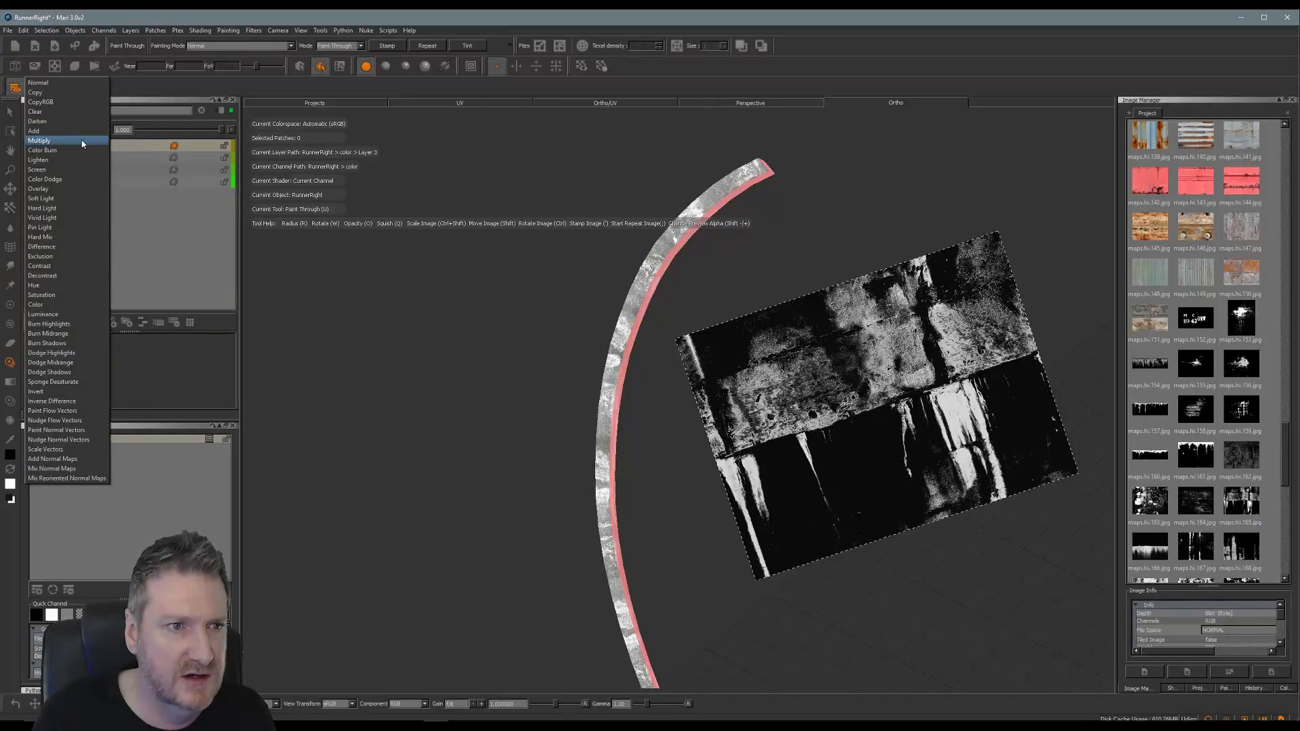
left_click(82, 141)
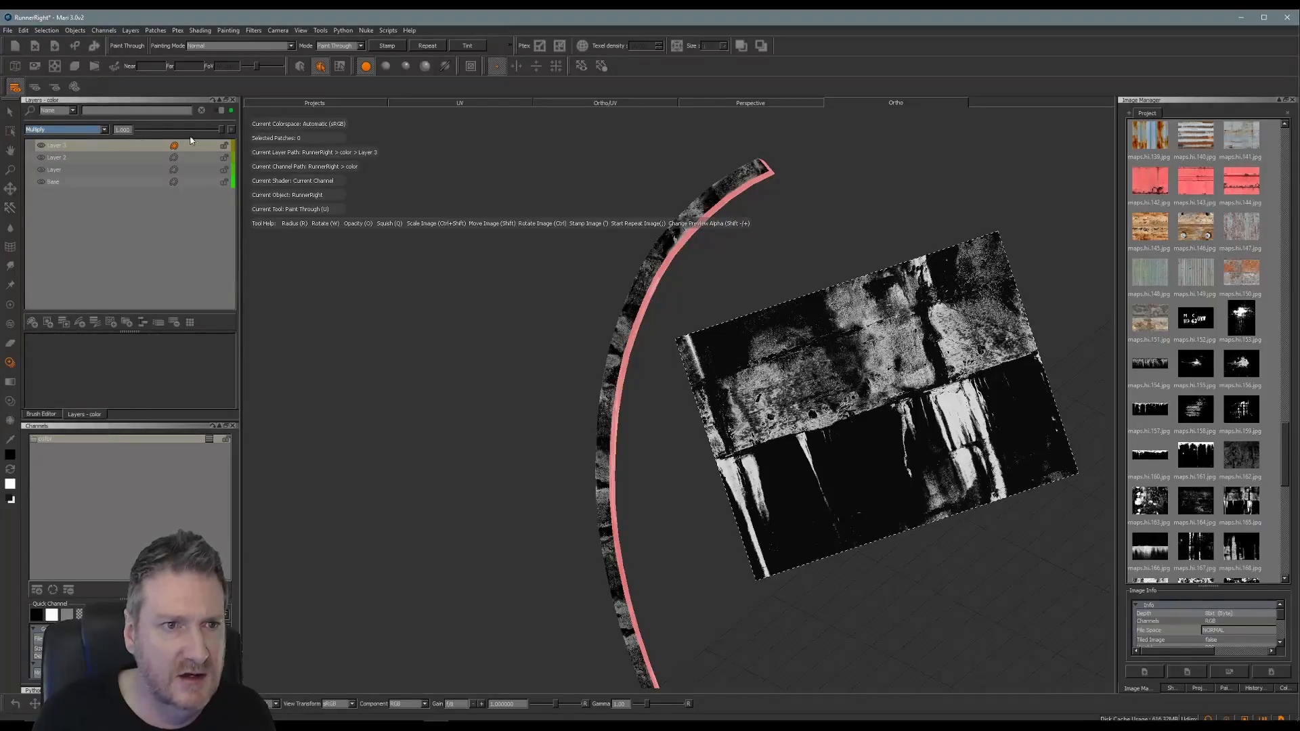
left_click_drag(208, 136, 196, 136)
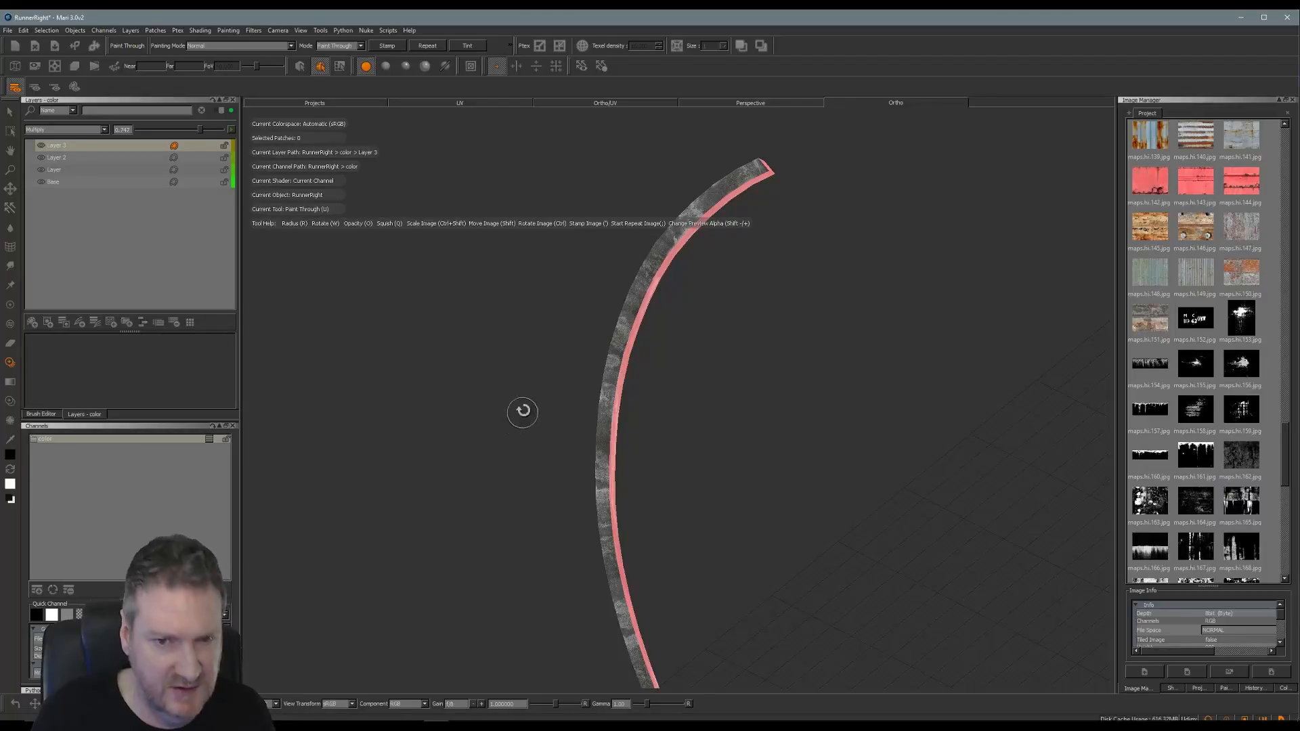
Check the blended concrete and grunge texture along the whole runner and save the project.
mouse_move(525, 408)
left_mouse_down("alt")
mouse_move(560, 362)
mouse_move(481, 377)
mouse_move(490, 443)
mouse_move(469, 474)
mouse_move(490, 429)
mouse_move(447, 499)
mouse_move(553, 468)
mouse_move(733, 345)
mouse_move(626, 465)
mouse_move(652, 549)
mouse_move(627, 595)
mouse_move(617, 599)
mouse_move(635, 583)
mouse_move(507, 510)
mouse_move(478, 589)
mouse_move(482, 613)
mouse_move(699, 322)
mouse_move(618, 490)
mouse_move(733, 443)
mouse_move(685, 444)
mouse_move(574, 406)
mouse_move(648, 440)
mouse_move(529, 359)
left_mouse_up("alt")
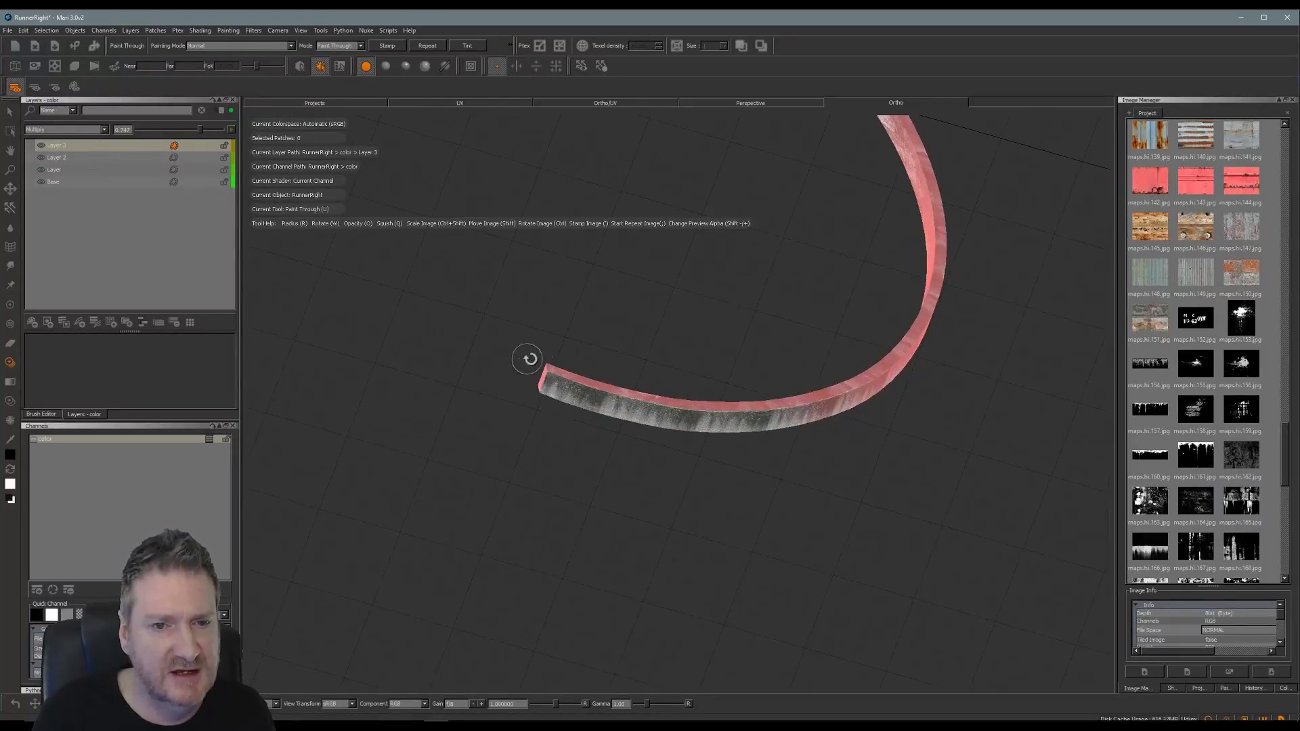
mouse_move(666, 439)
left_mouse_down("alt")
mouse_move(722, 474)
mouse_move(429, 603)
mouse_move(638, 357)
mouse_move(759, 320)
left_mouse_up("alt")
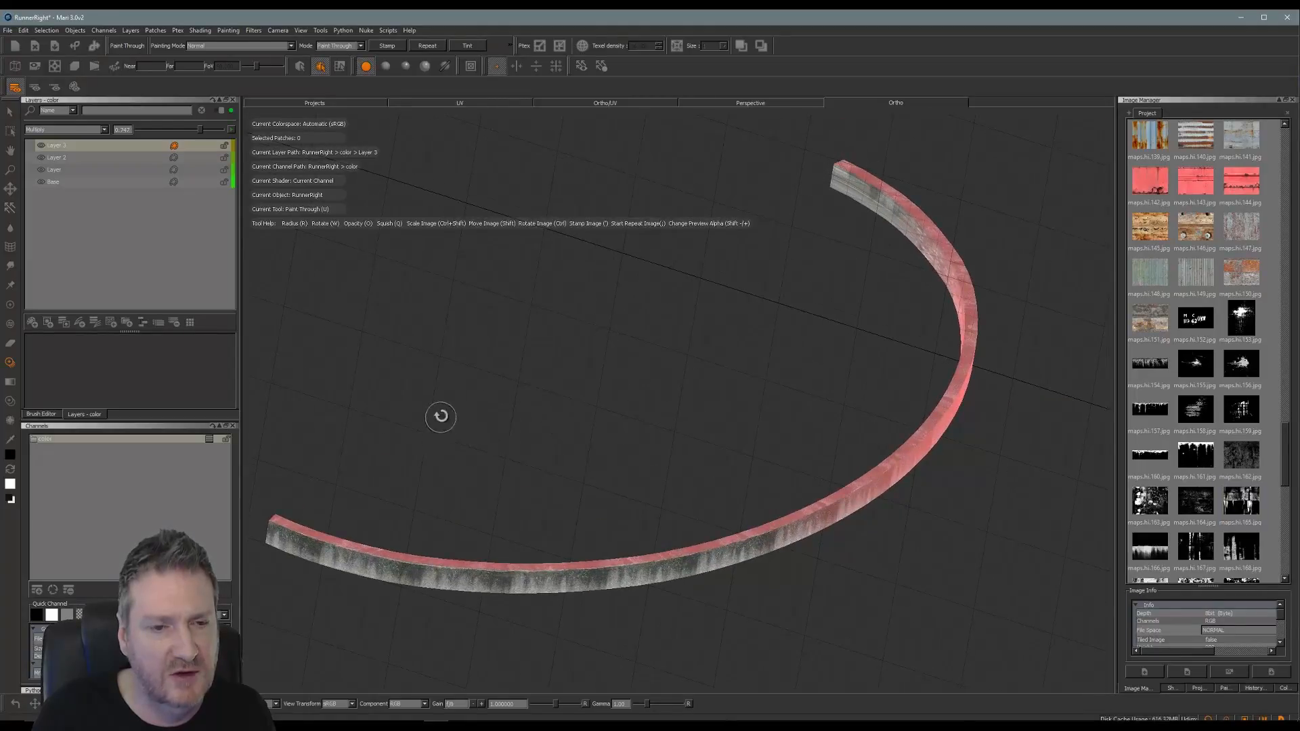
left_click_drag(440, 416, 673, 363, "alt")
right_click_drag(562, 449, 710, 434, "alt")
middle_click_drag(656, 419, 616, 307, "alt")
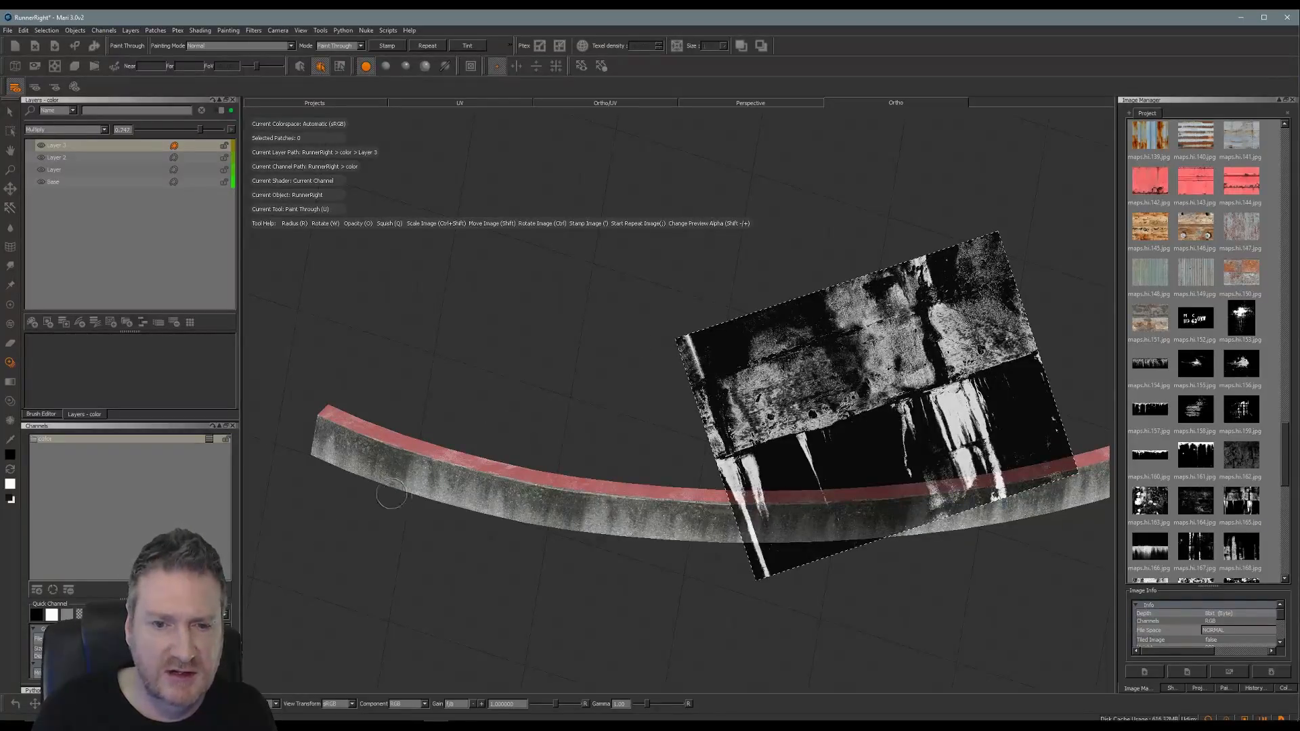
left_click(8, 31)
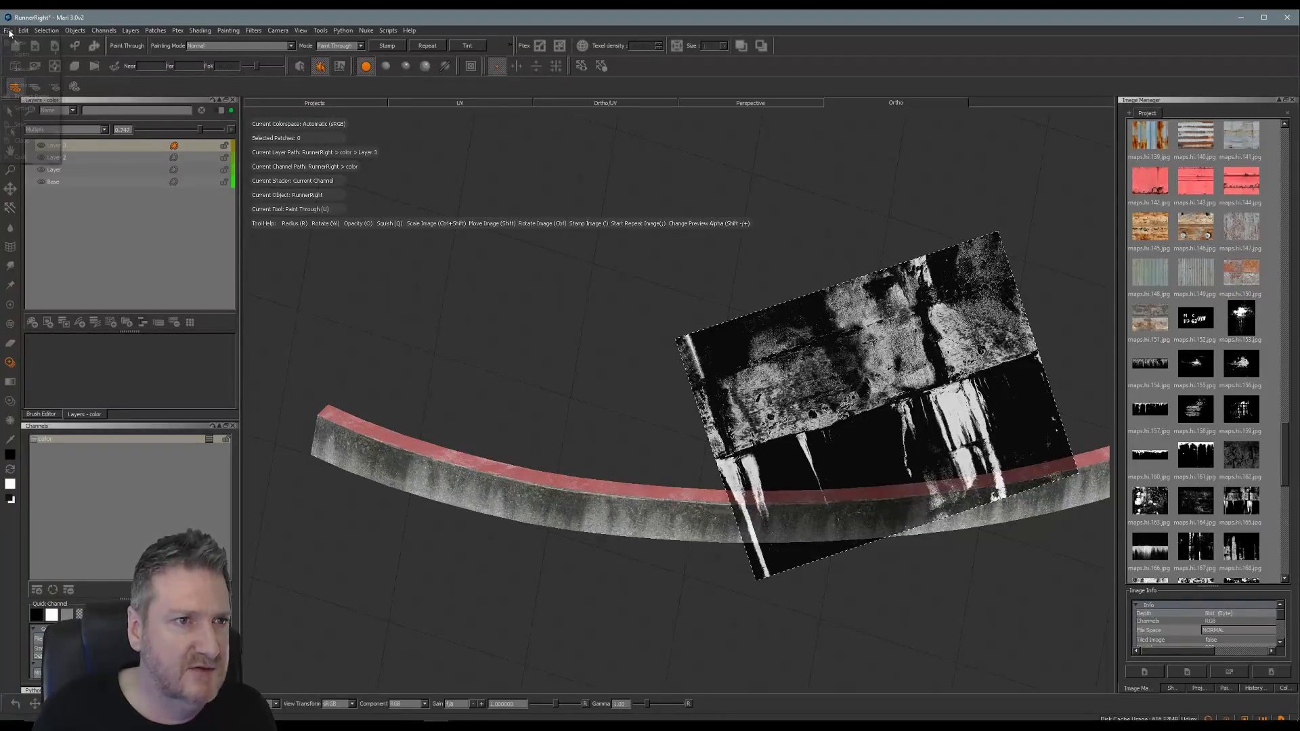
left_click(39, 126)
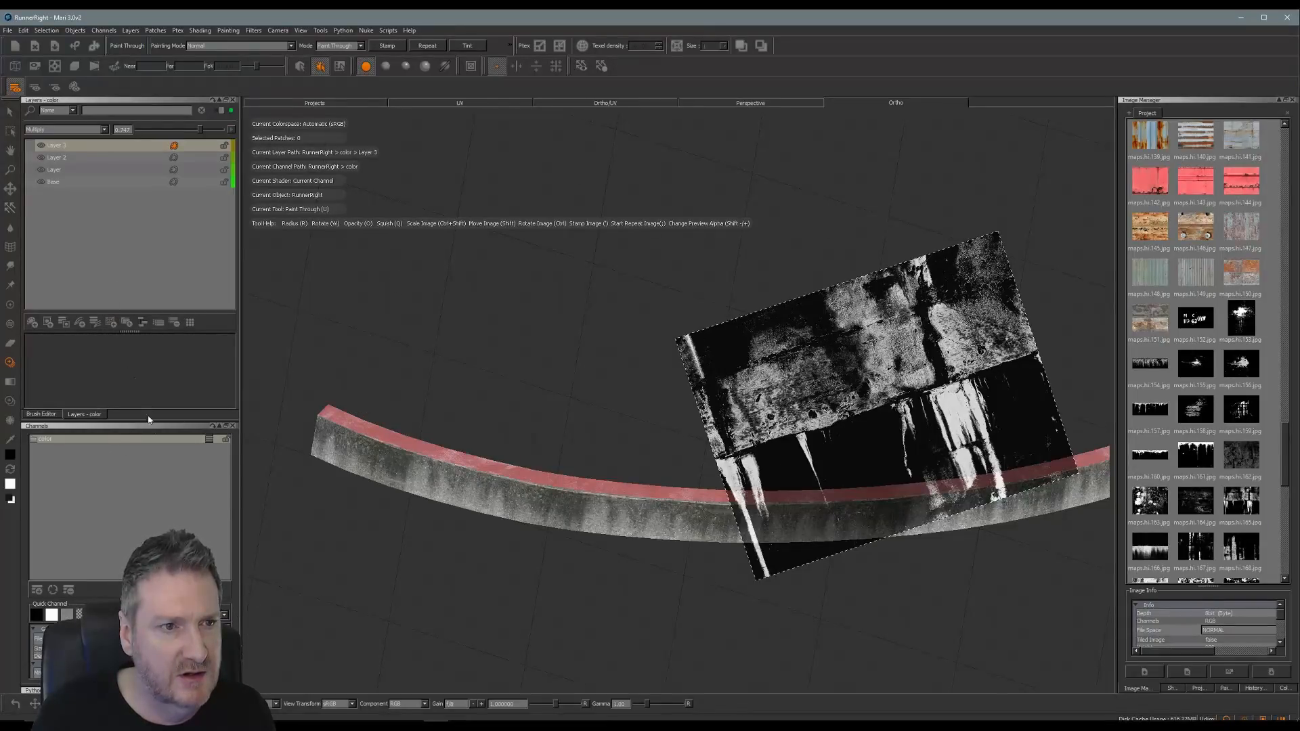
Export everything in the runner's colour channel flattened to the Stairs folder as RunnerRight_Painted.tga.
right_click(152, 439)
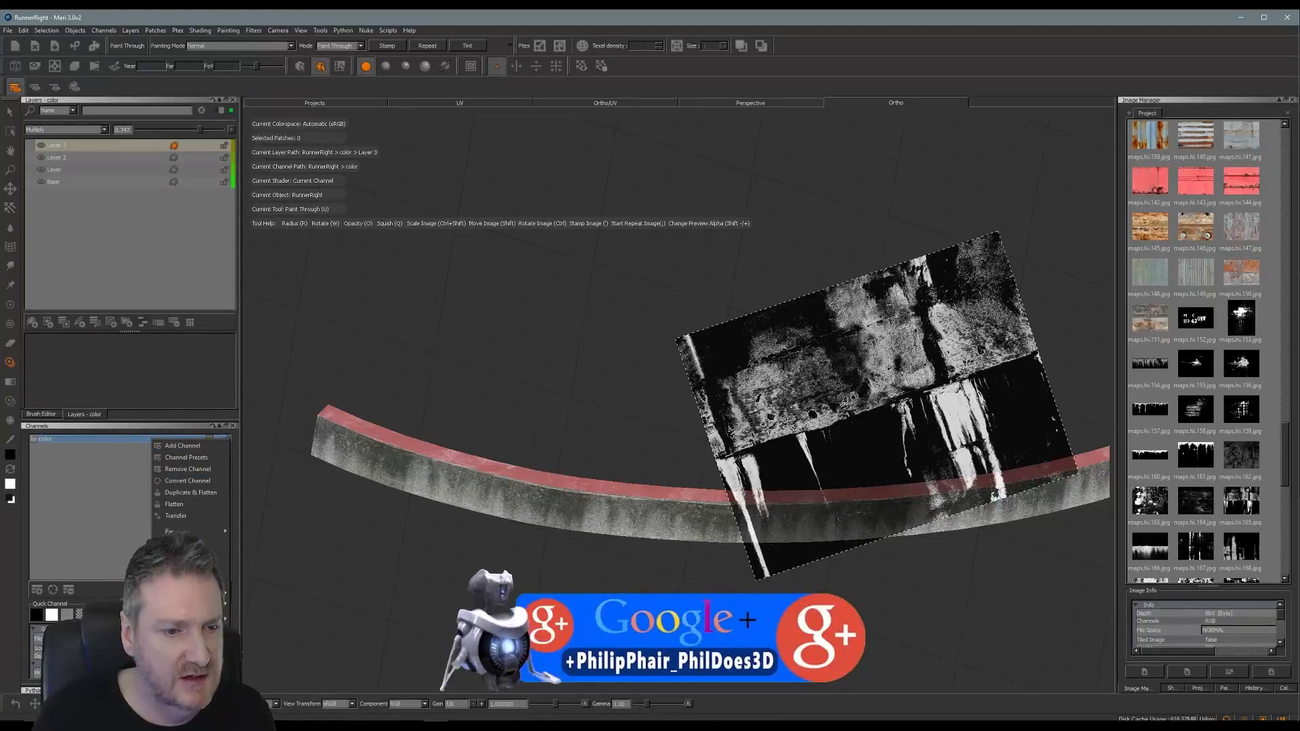
mouse_move(217, 595)
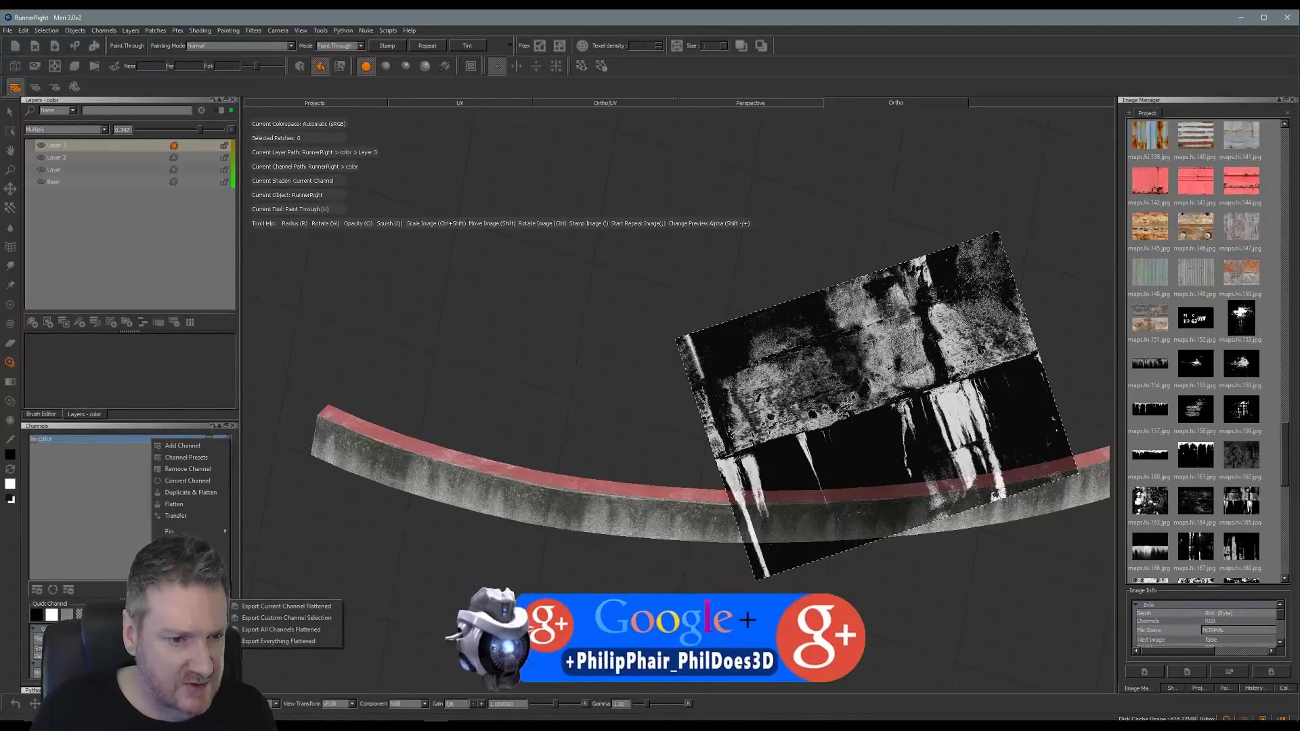
left_click(295, 642)
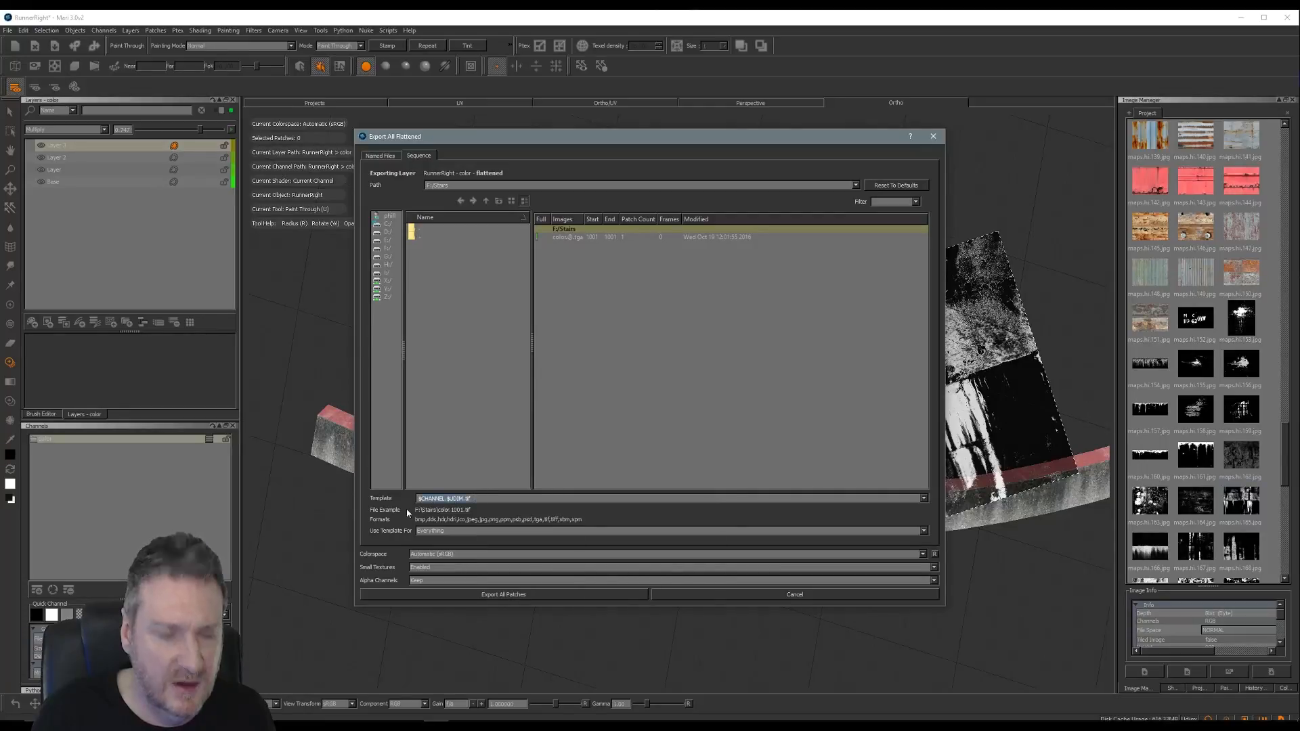
type("*")
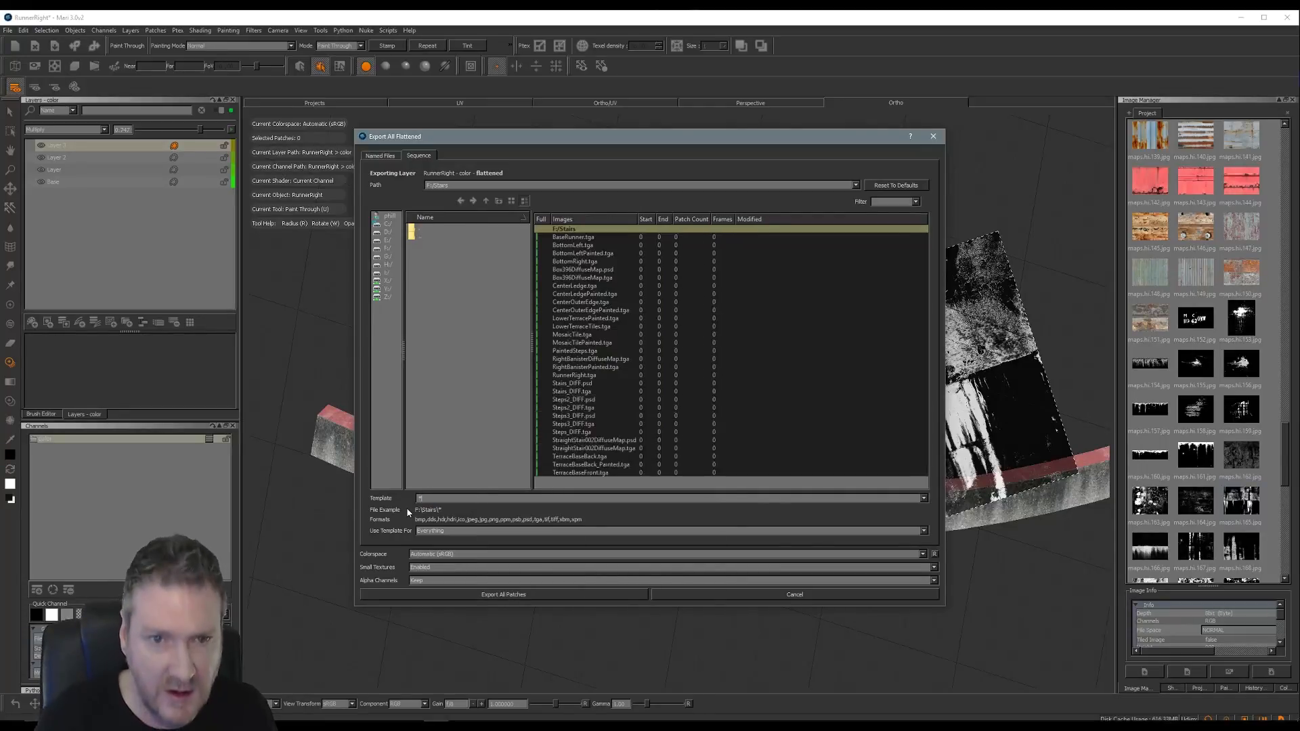
left_click(579, 377)
left_click(453, 499)
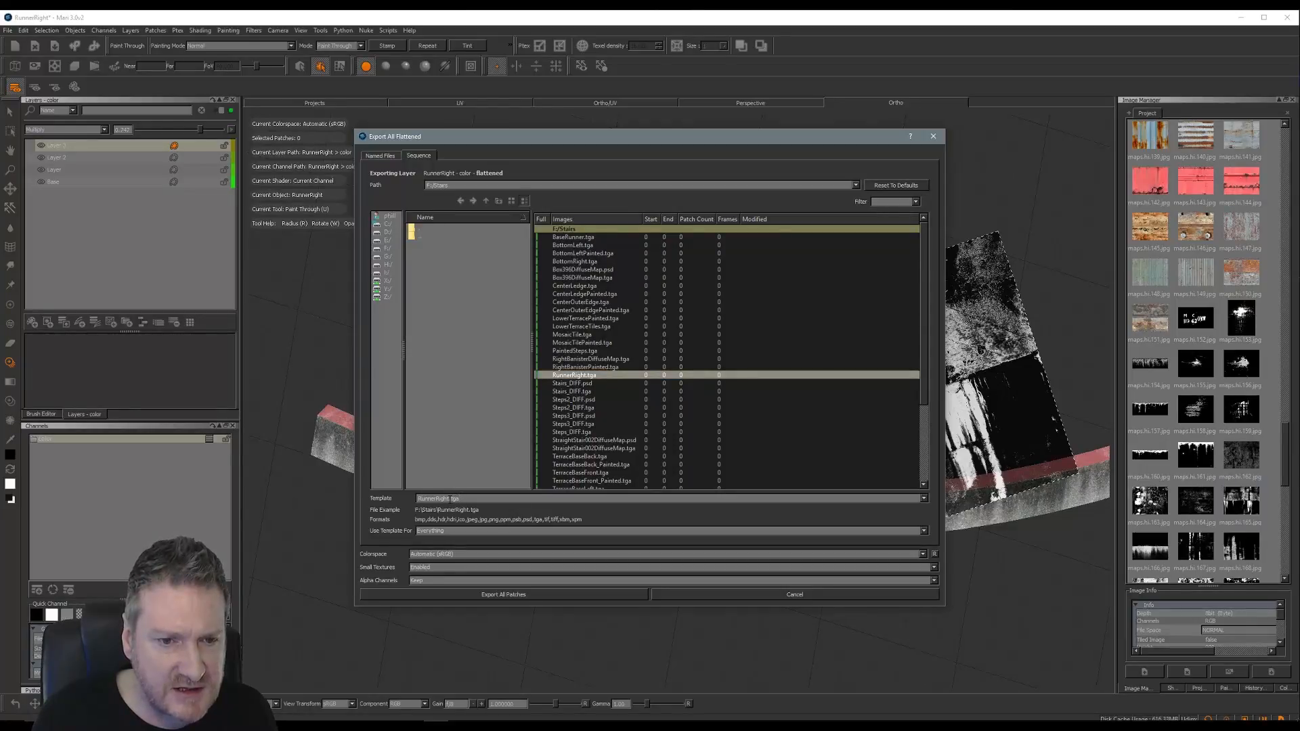
type("_Painte")
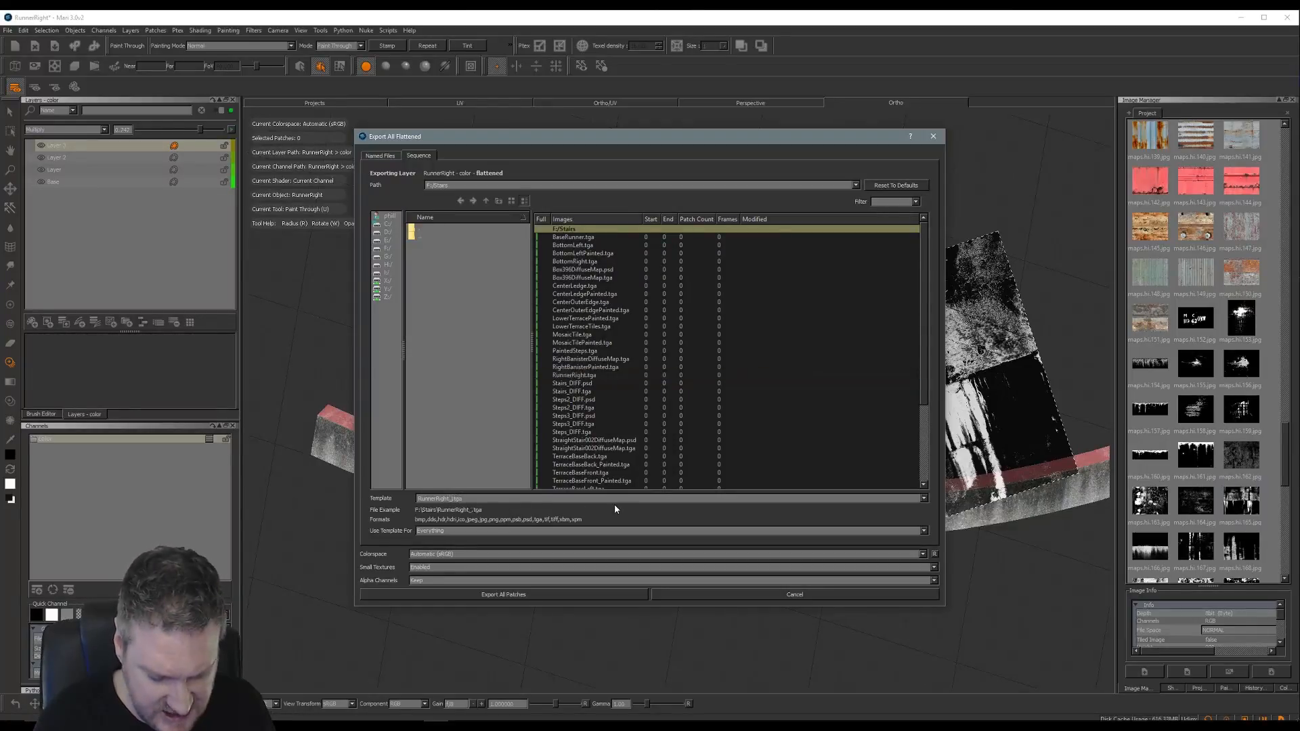
type("d")
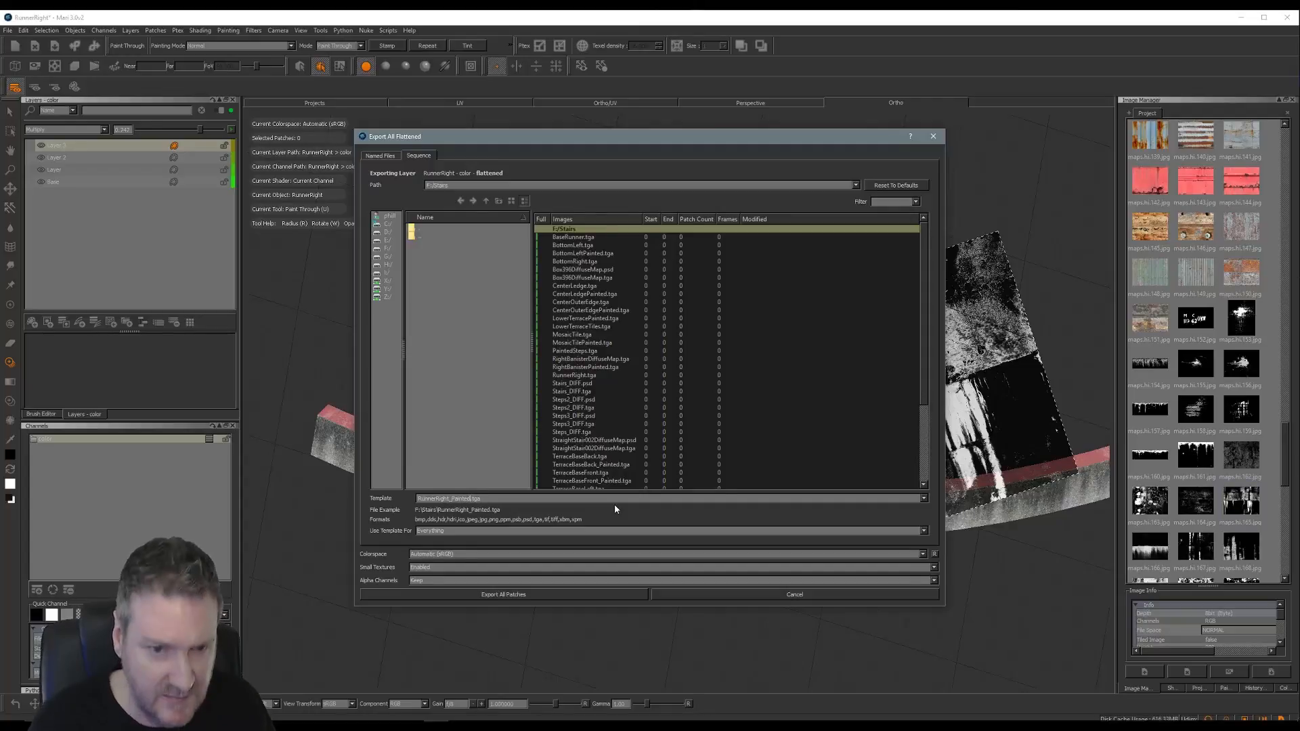
left_click(515, 632)
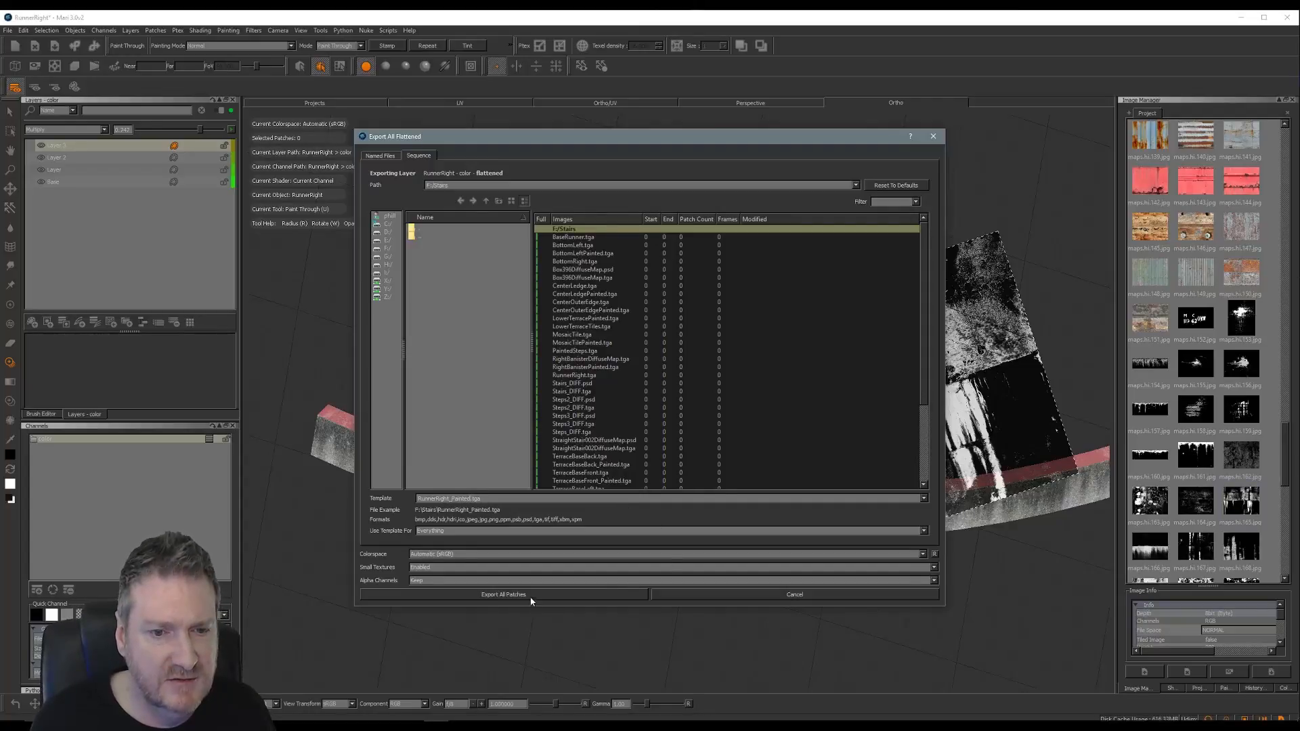
left_click(532, 600)
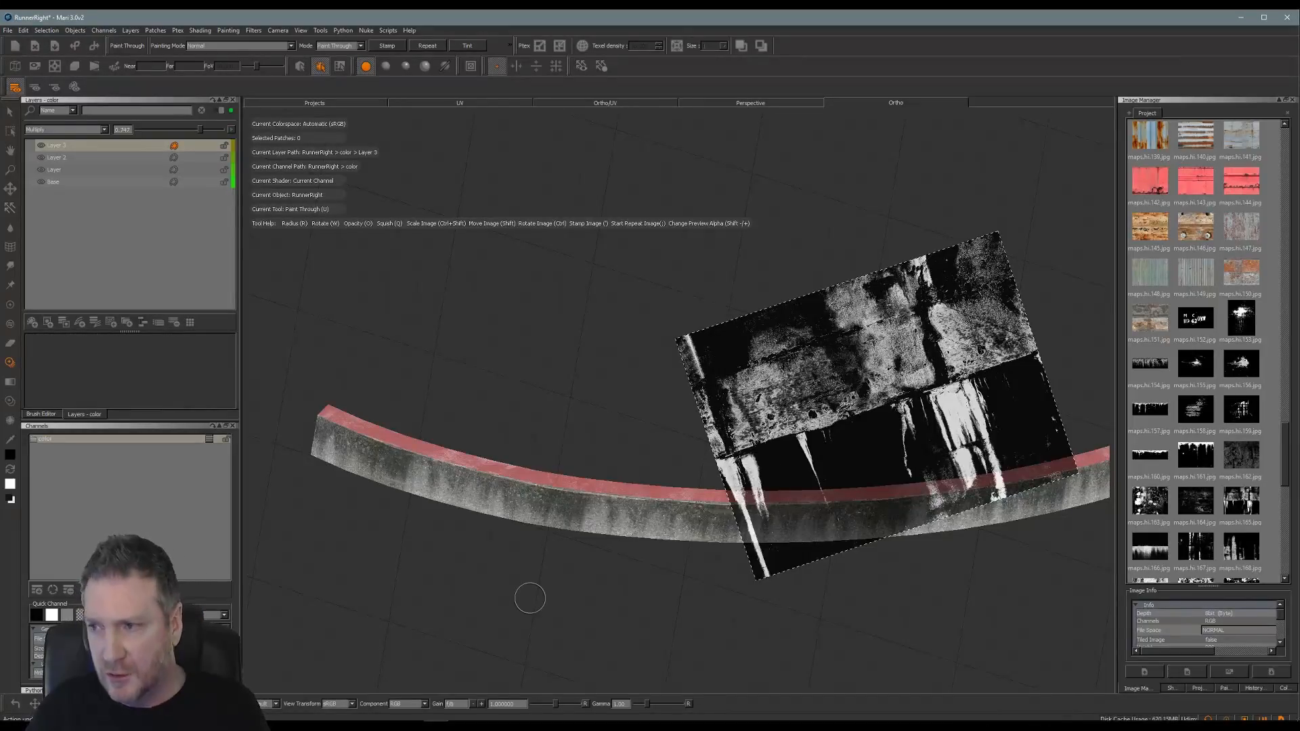
Switch to 3ds Max and replace the runner material's RunnerRight.tga diffuse bitmap with RunnerRight_Painted.tga.
left_click(1243, 17)
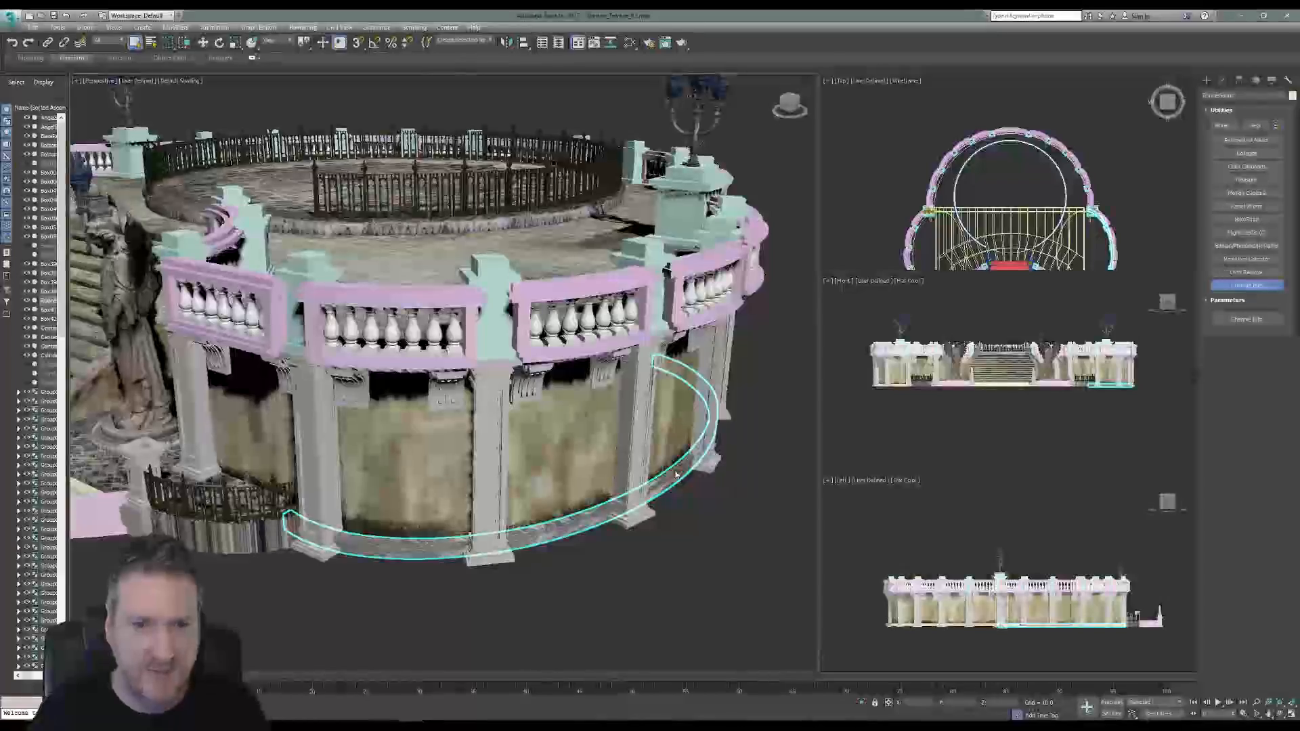
left_click(631, 43)
left_click(743, 372)
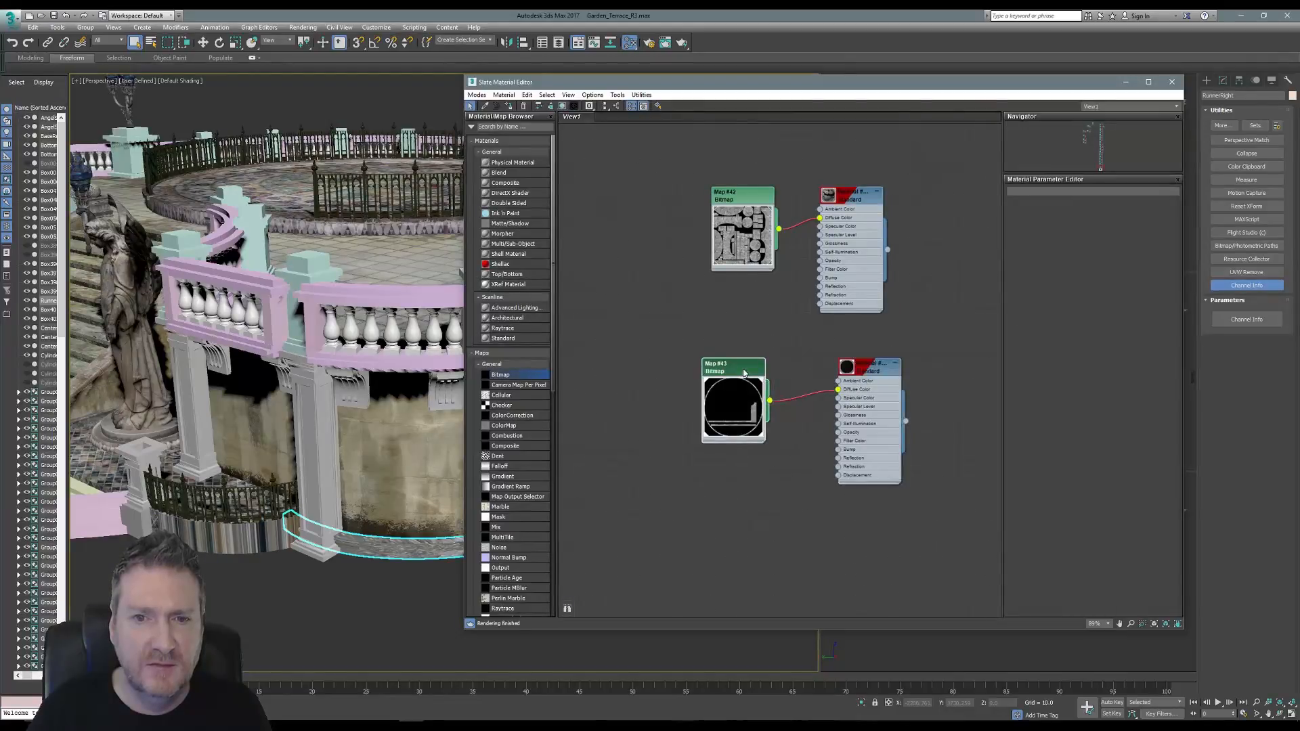
double_click(744, 373)
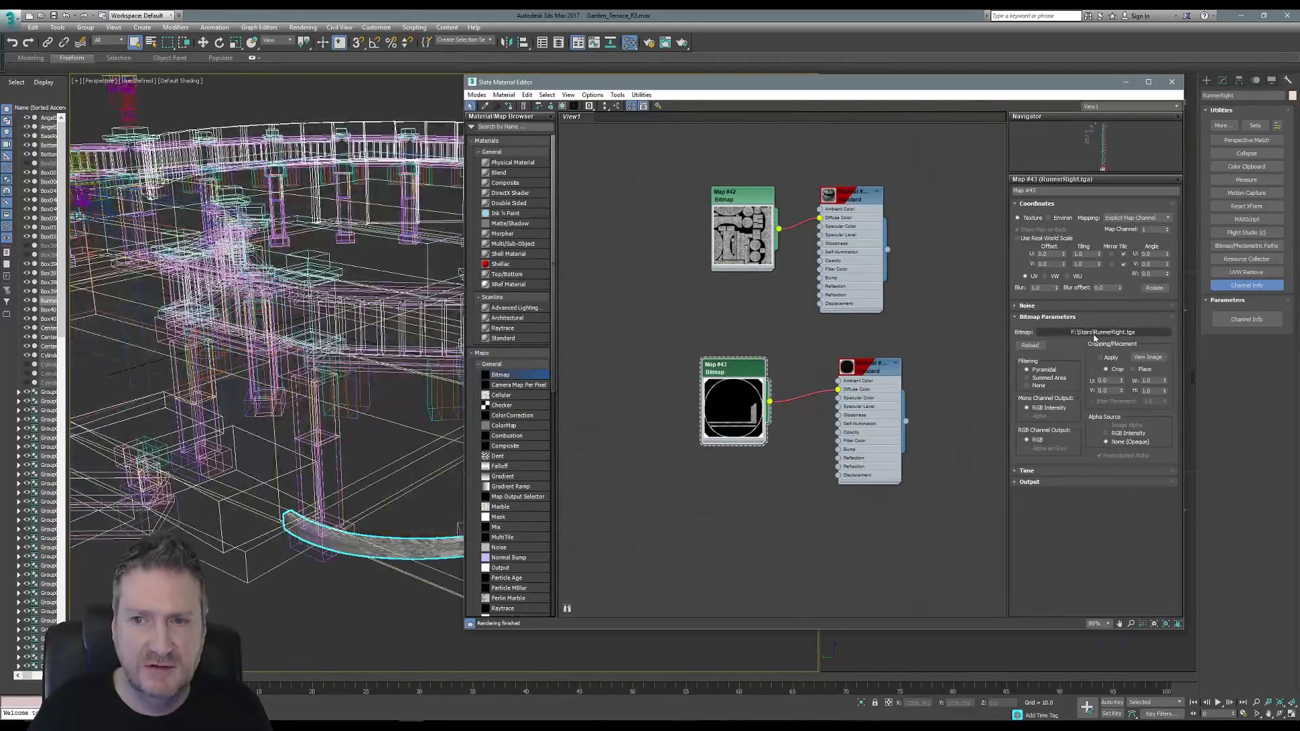
left_click(1091, 333)
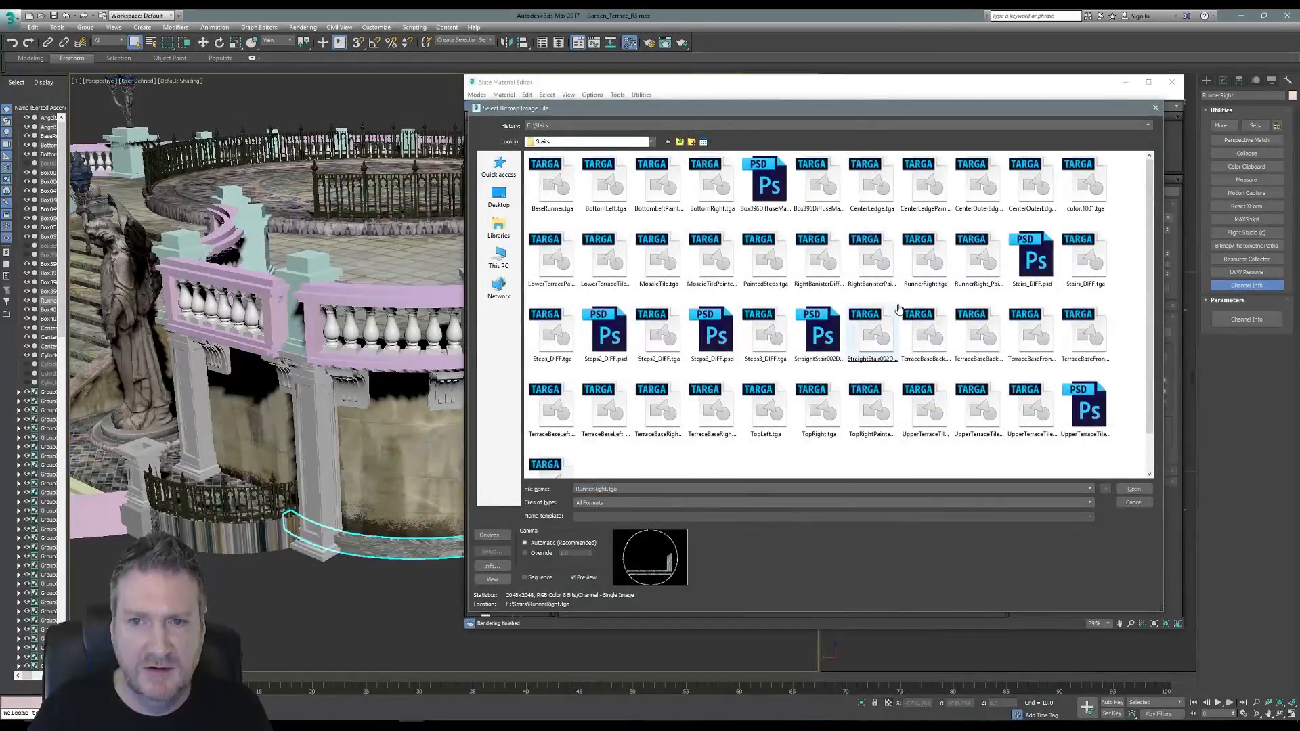
left_click(987, 270)
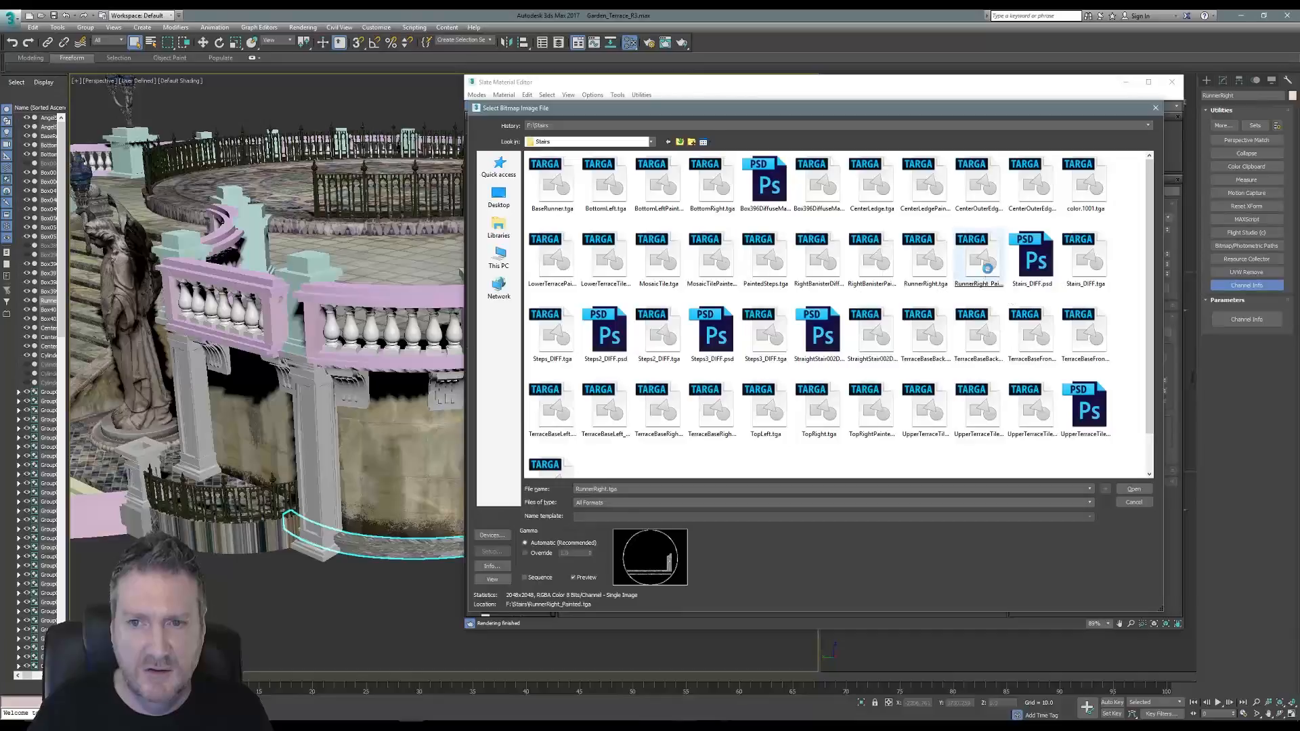
double_click(987, 271)
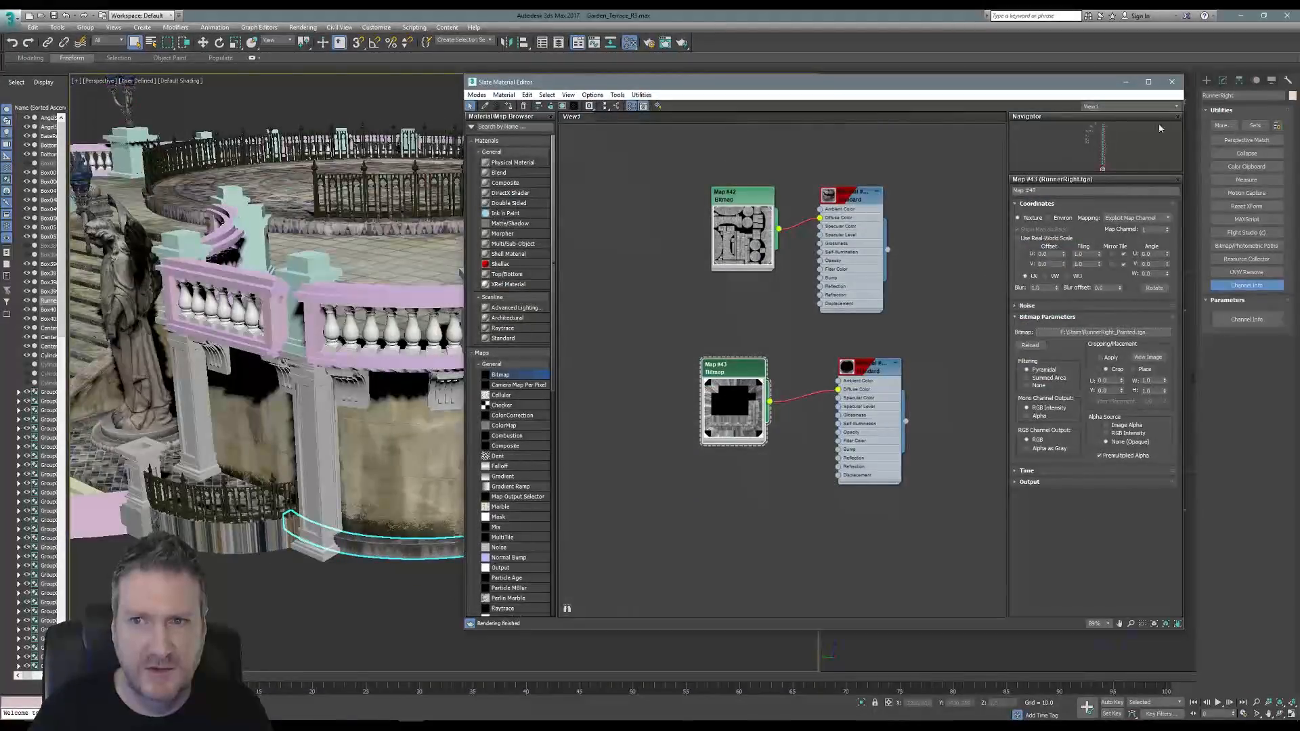
left_click(1172, 82)
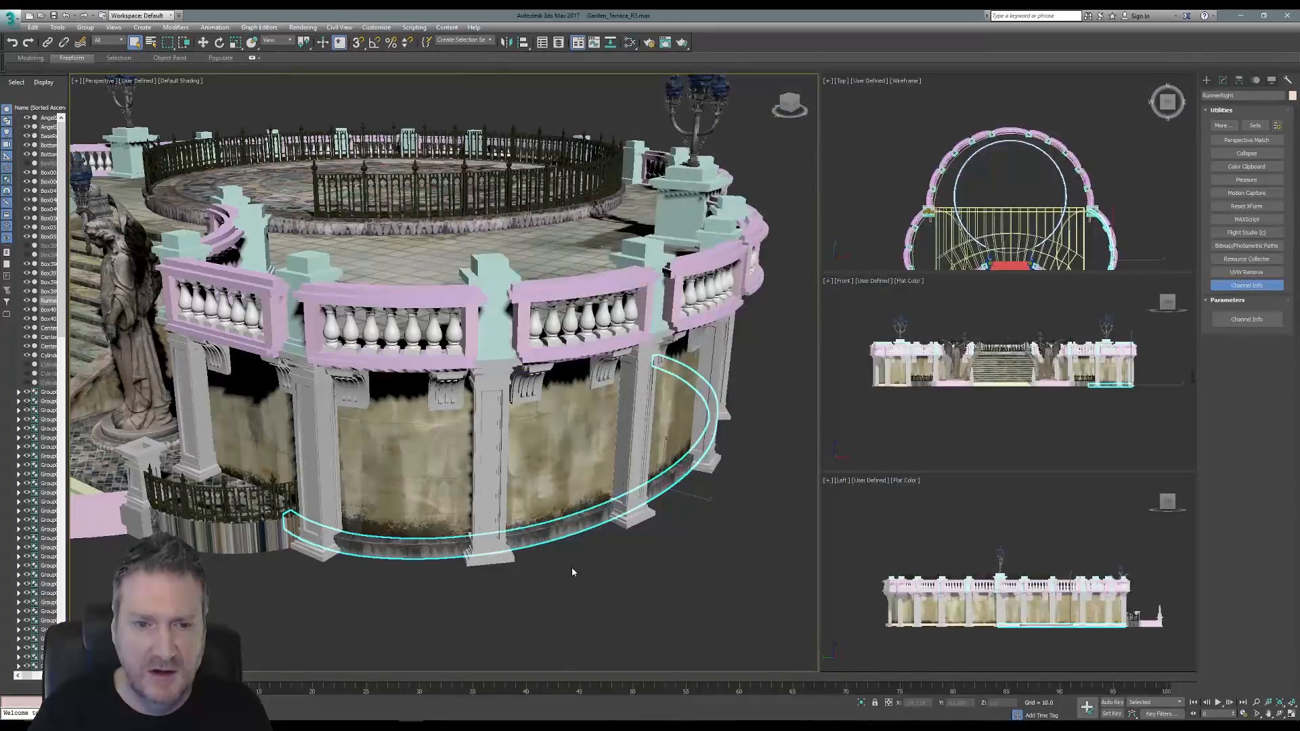
Inspect the painted runner at the foot of the terrace wall, both close up and from a distance.
middle_click_drag(572, 572, 628, 487)
scroll(627, 488, "up", 5)
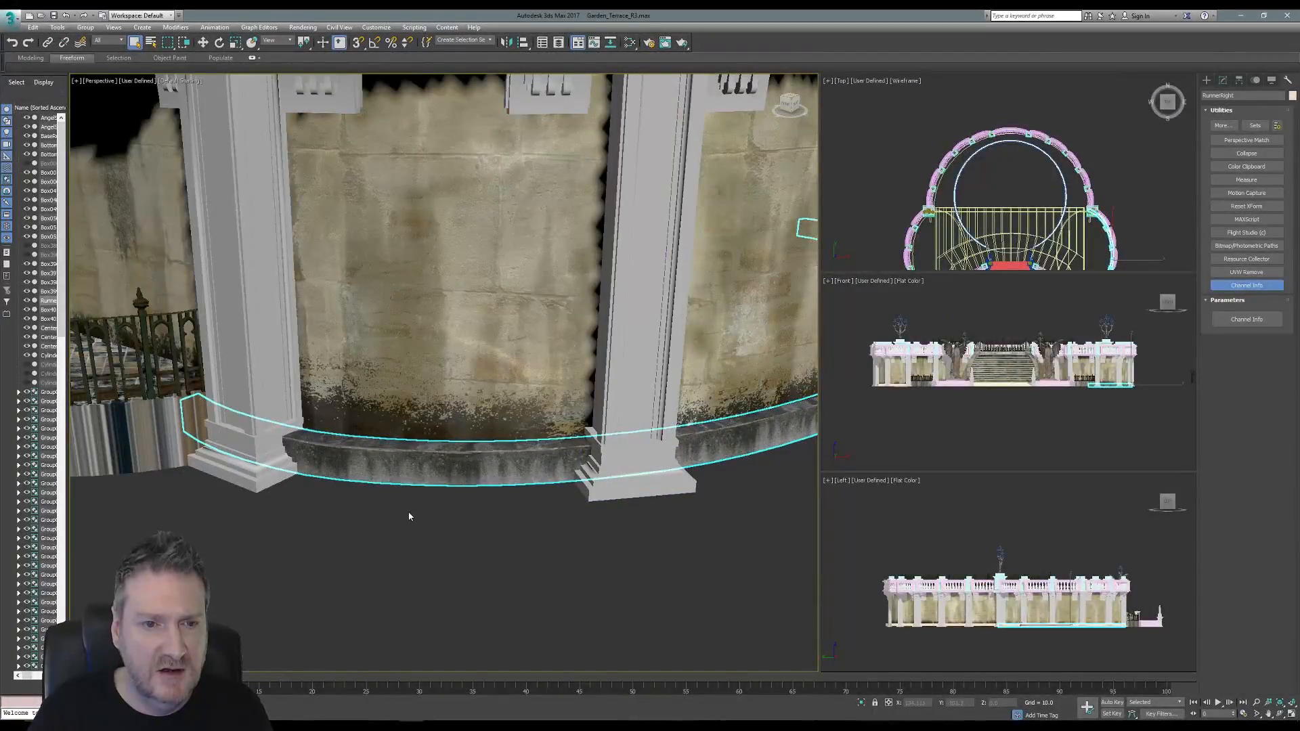
scroll(519, 538, "down", 6)
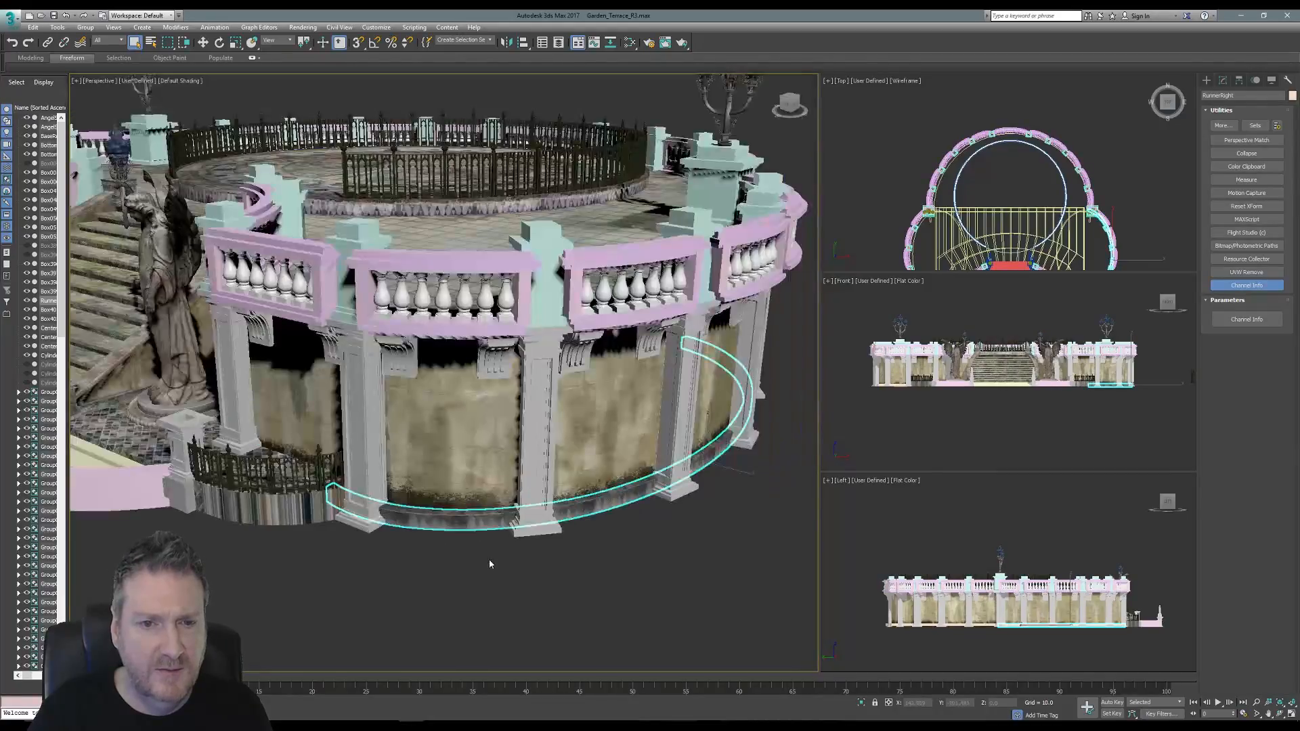
scroll(490, 562, "up", 2)
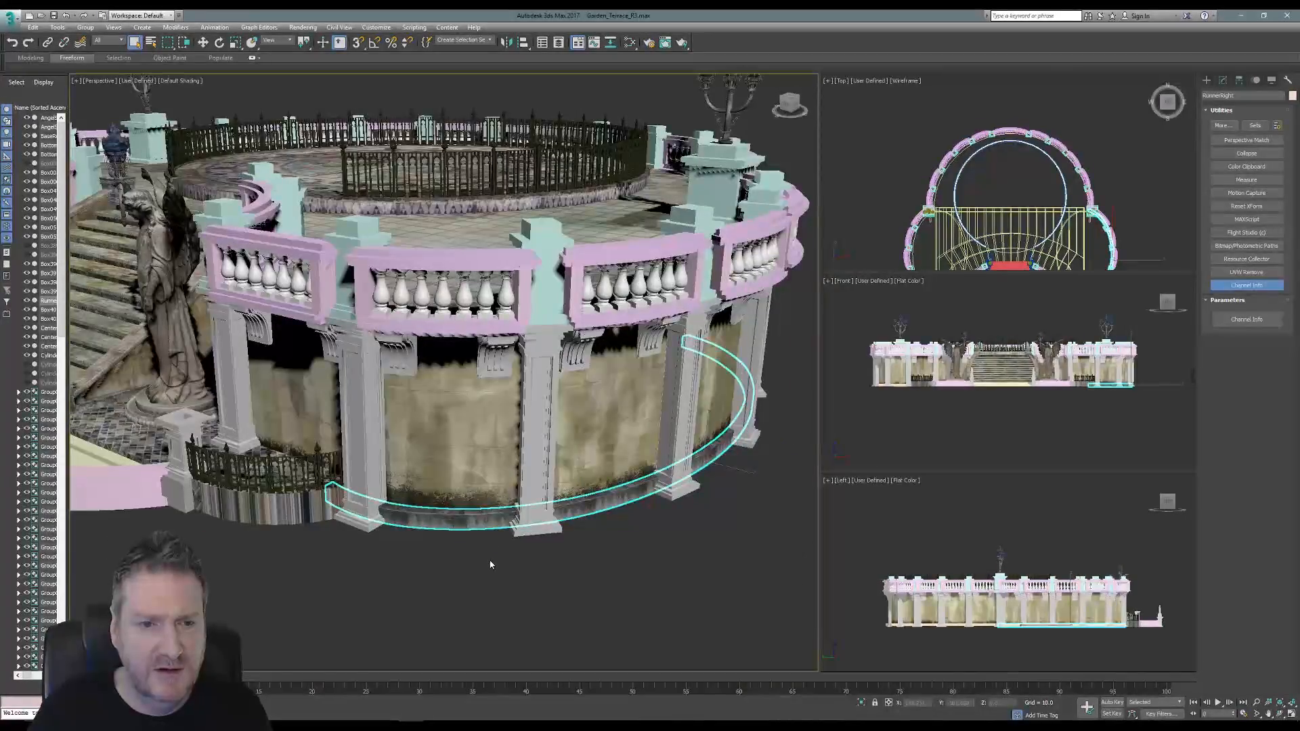
scroll(486, 566, "up", 4)
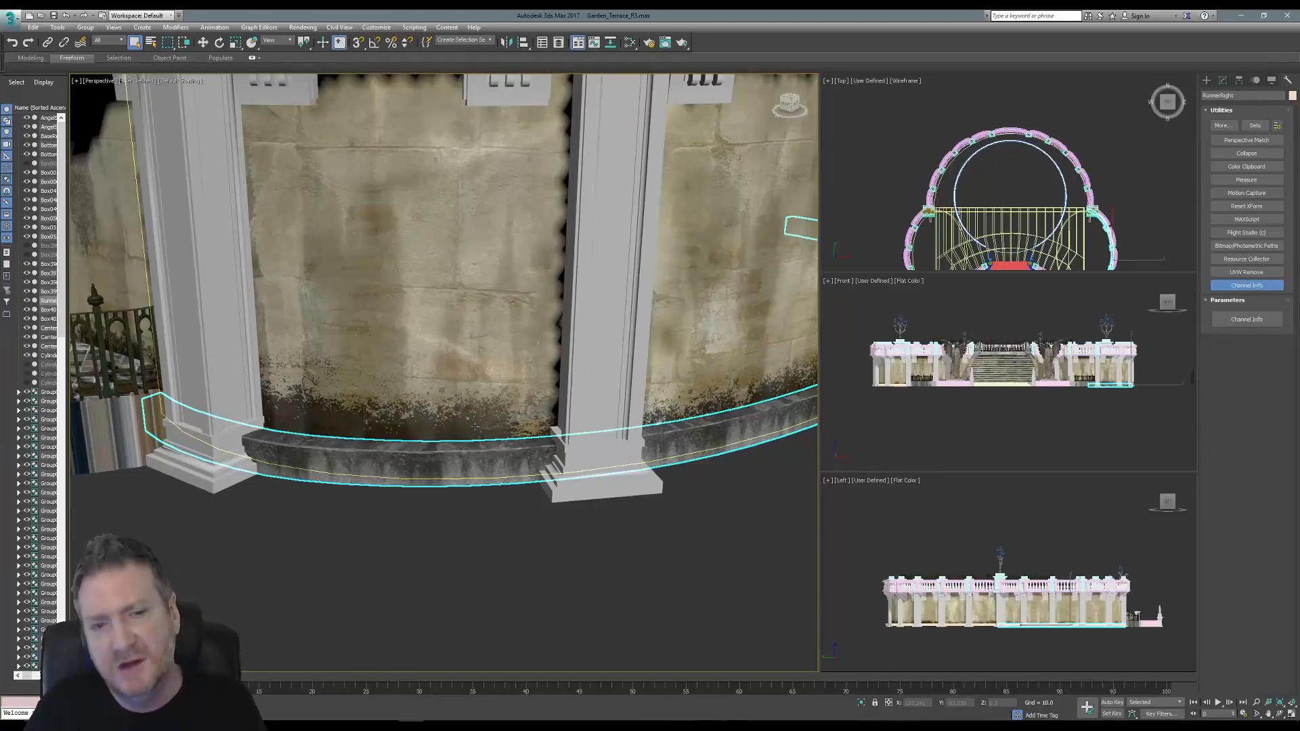
middle_click_drag(475, 238, 460, 352)
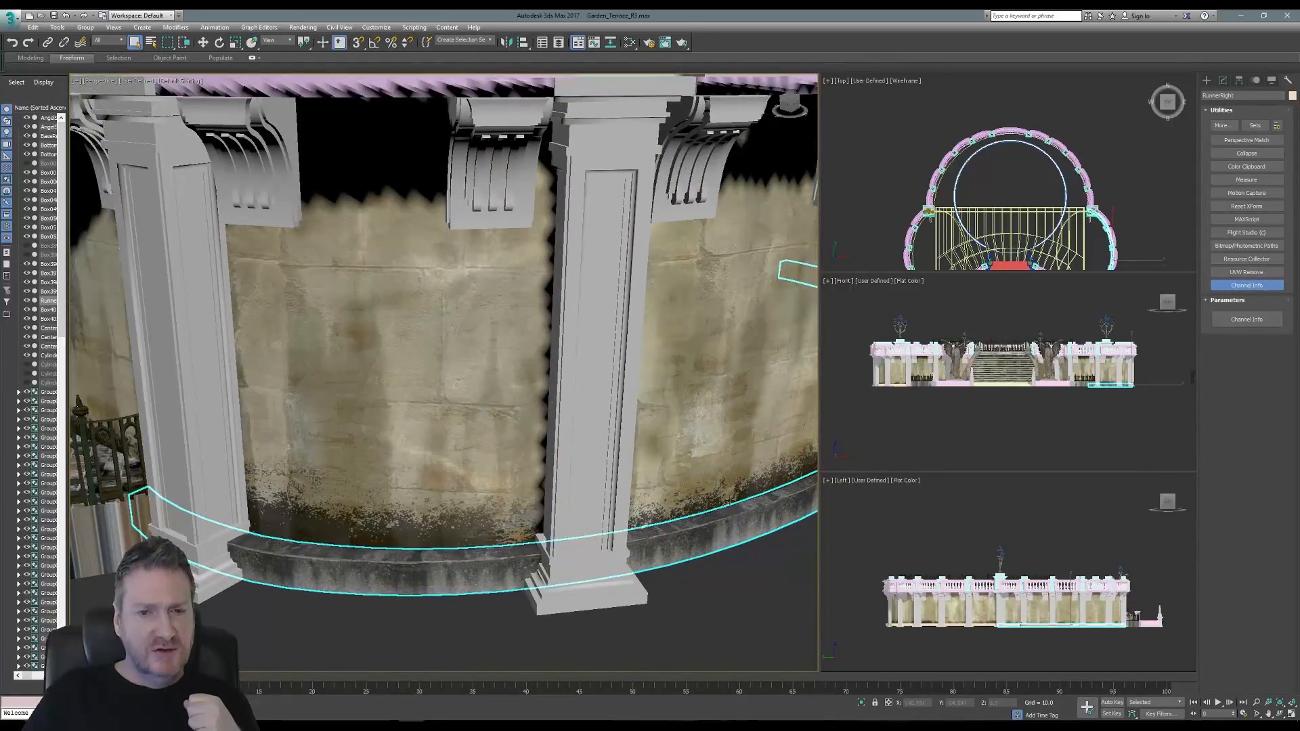
Switch back to Mari, load the wide dripping-edge grunge image for projection and enlarge it.
left_click(1238, 16)
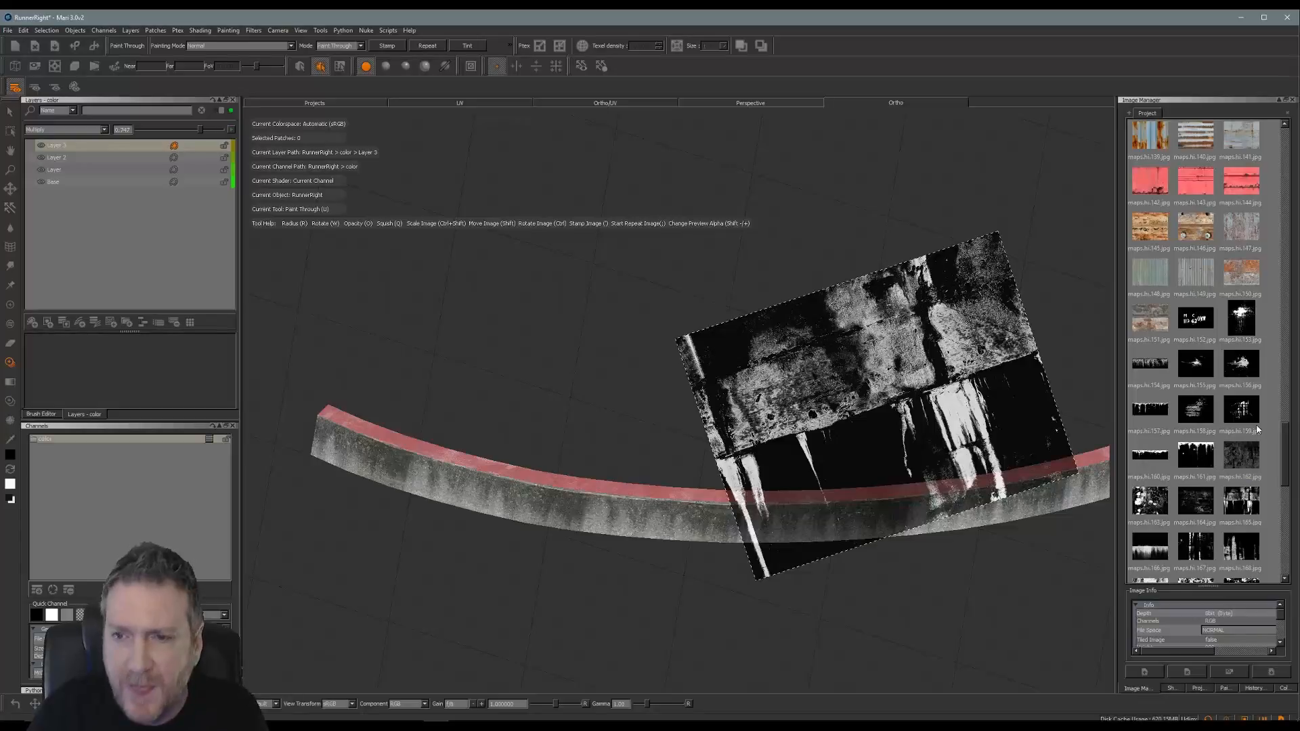
left_click(1162, 458)
left_click_drag(1149, 453, 906, 425)
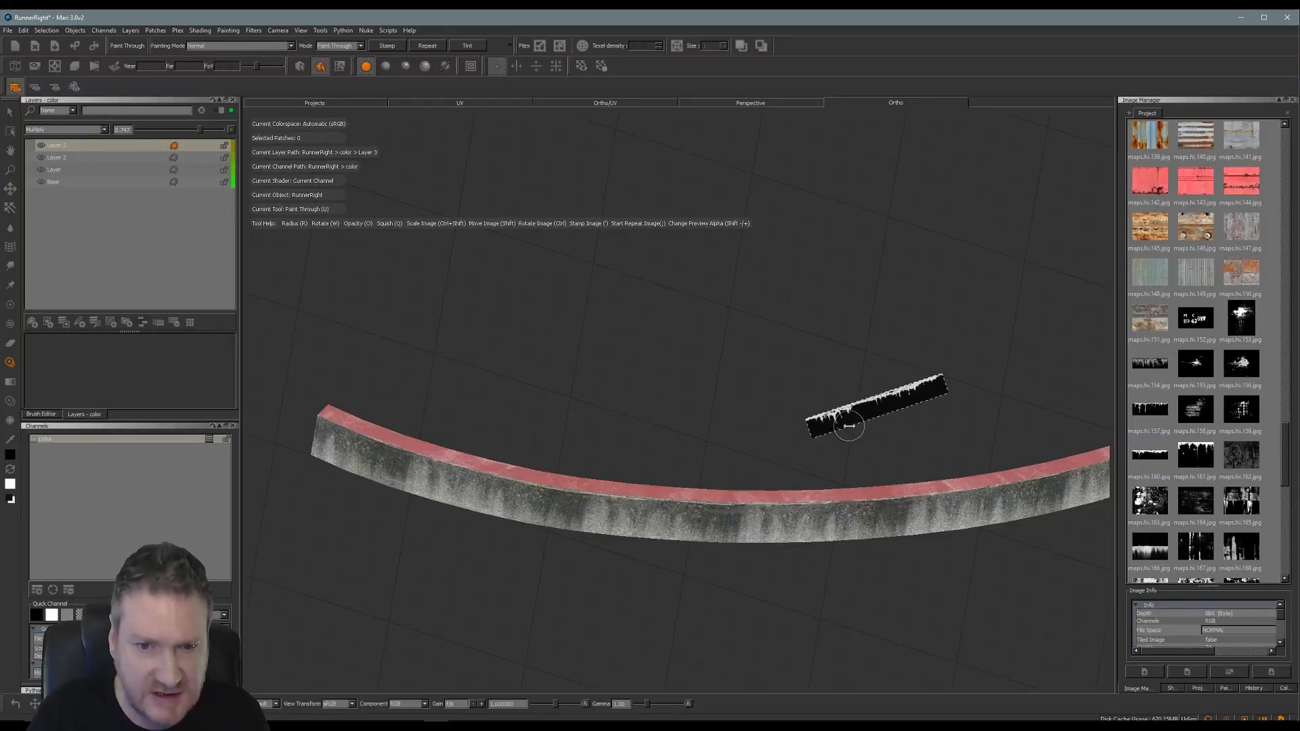
left_click_drag(869, 405, 978, 386, "ctrl+shift")
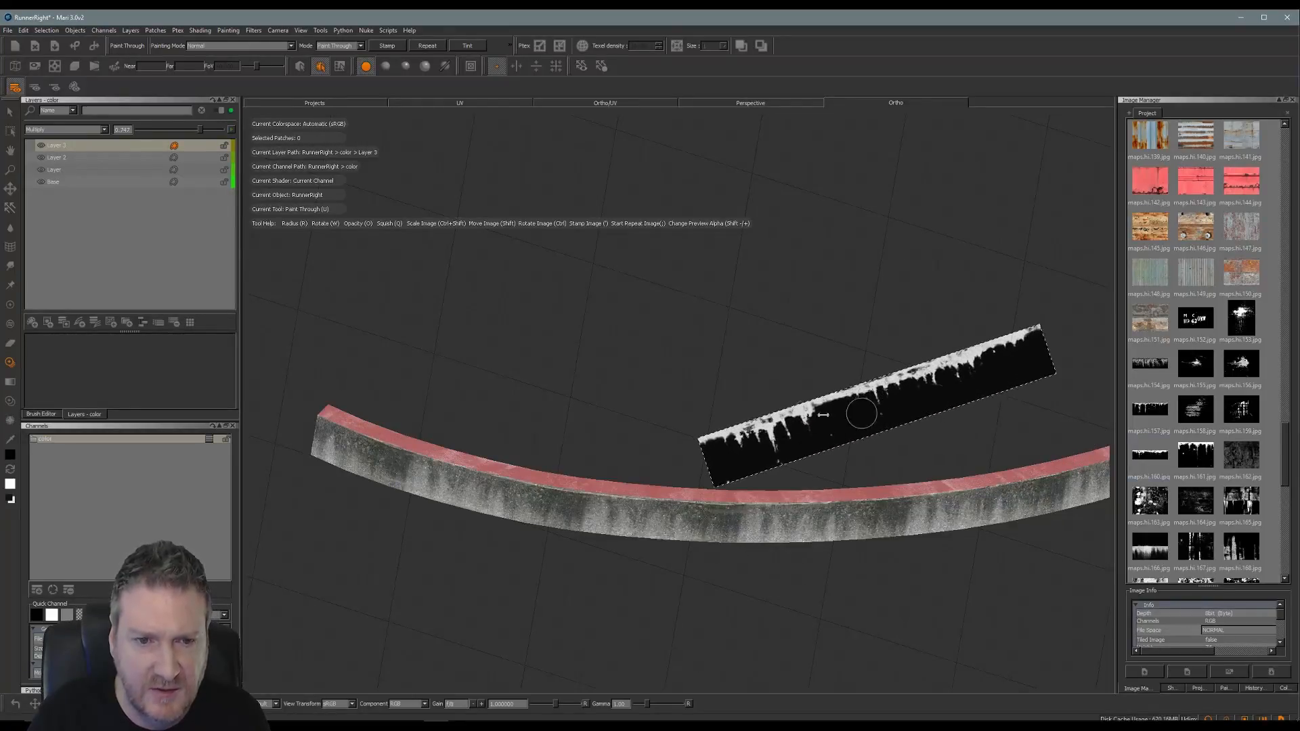
key("Escape")
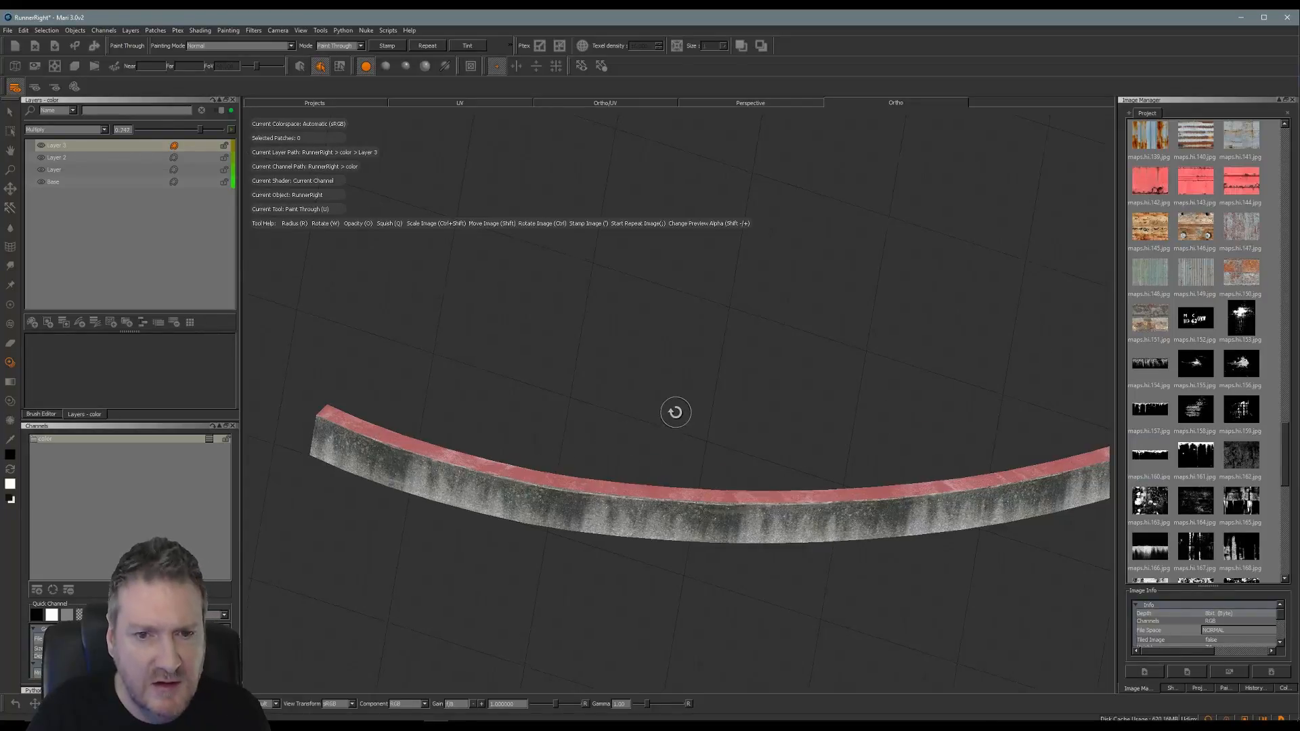
Turn the runner to show its top face and align the drip image with the near end of the curve.
middle_click_drag(678, 412, 876, 324, "alt")
left_click_drag(599, 407, 677, 515, "alt")
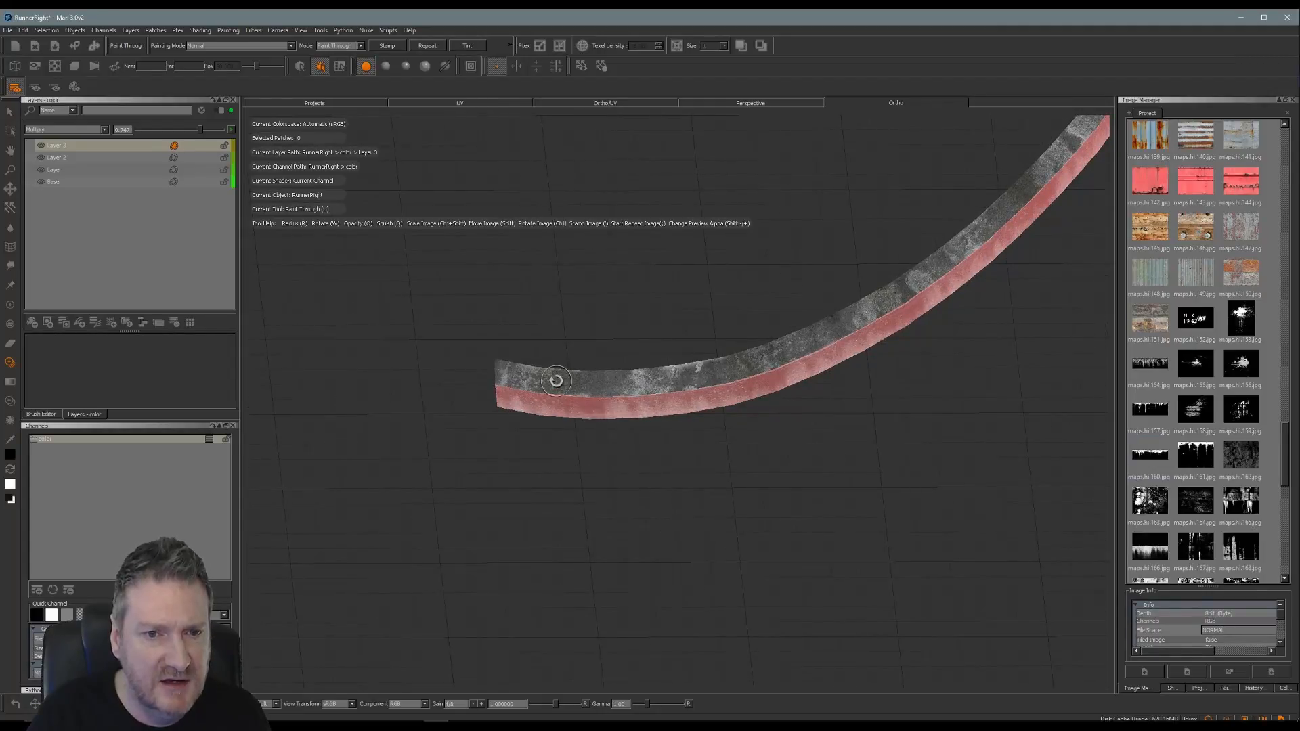
left_click_drag(574, 381, 550, 369, "alt")
left_click_drag(641, 493, 639, 380, "alt")
left_click_drag(840, 416, 624, 387, "shift")
left_click_drag(741, 355, 744, 362, "ctrl")
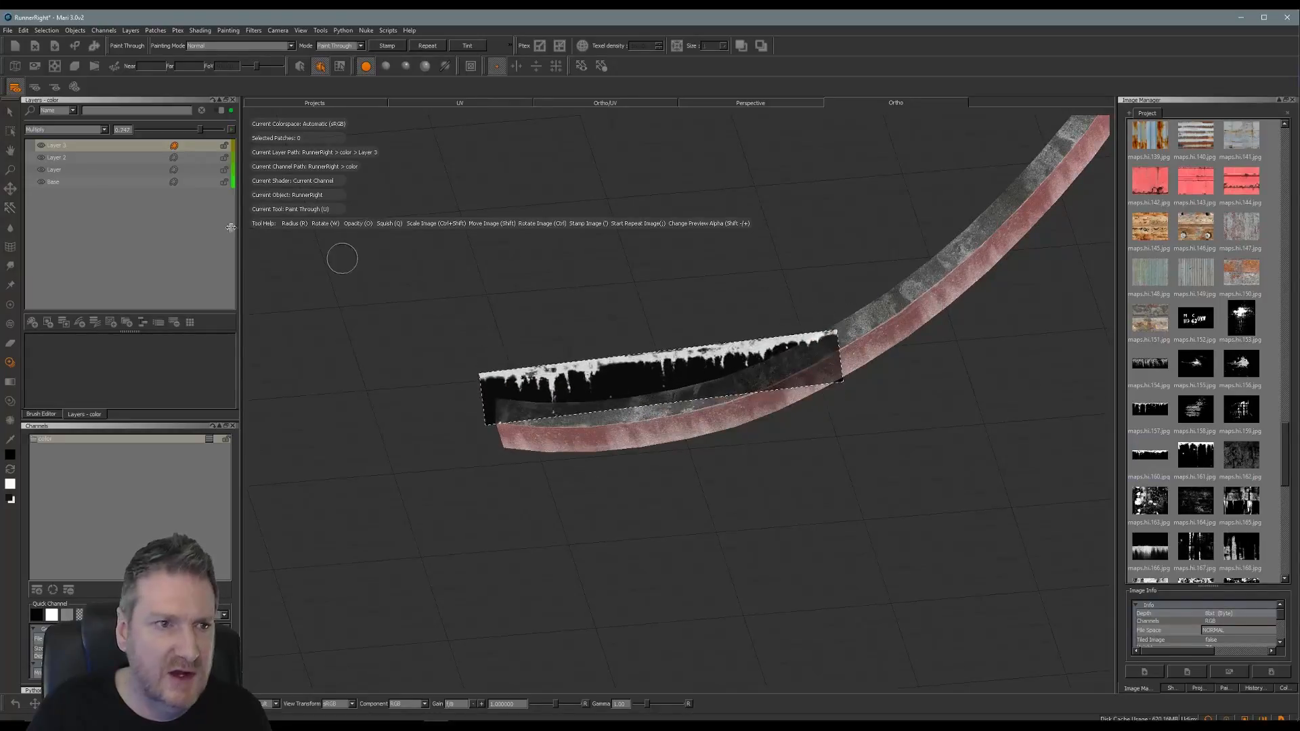
Add a new paint layer and fit the drip image over the end of the runner's top face.
left_click(33, 323)
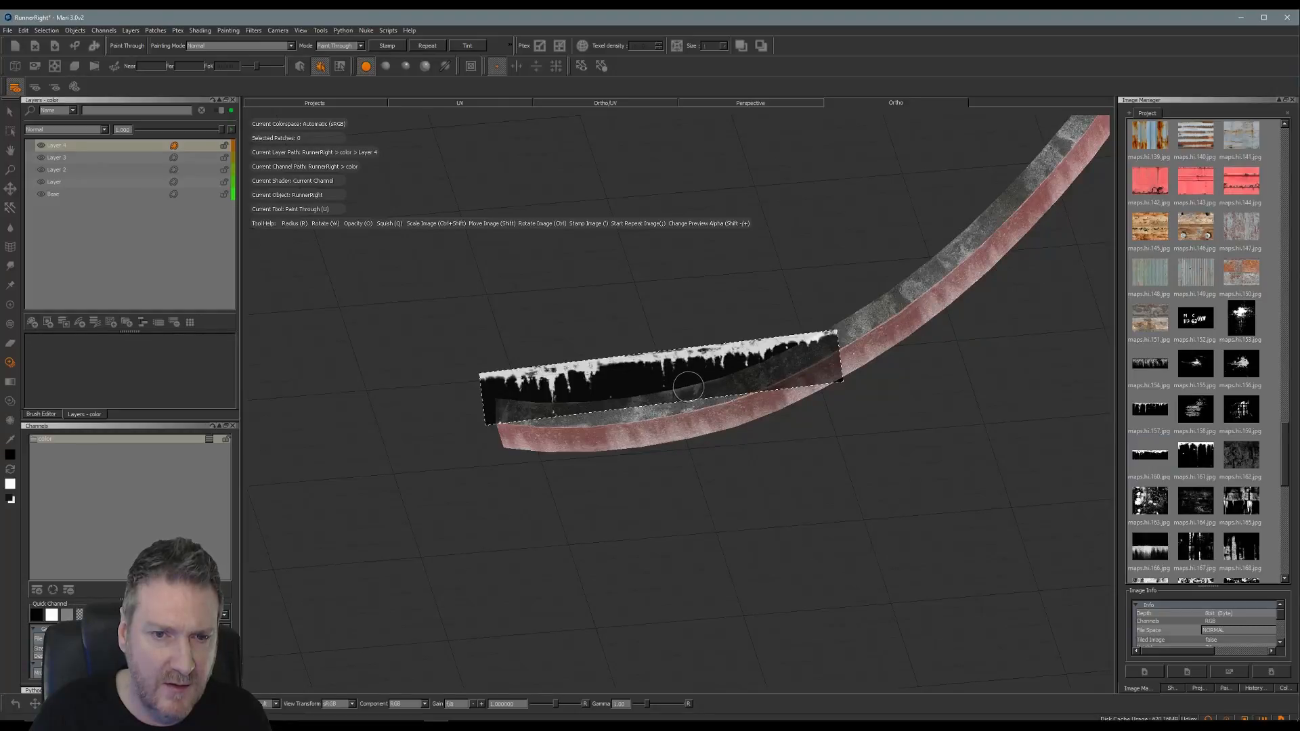
left_click_drag(653, 383, 651, 416, "shift")
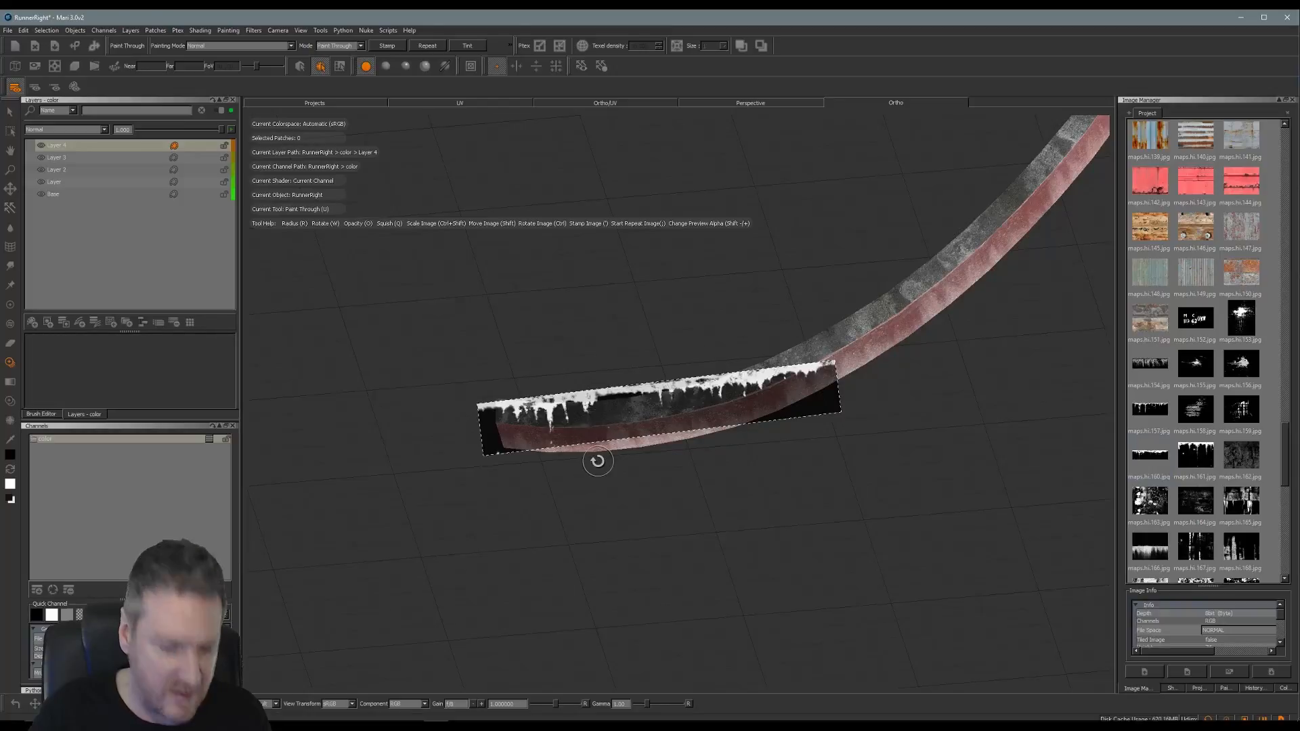
right_click_drag(592, 433, 635, 446, "alt")
middle_click_drag(647, 441, 706, 444, "alt")
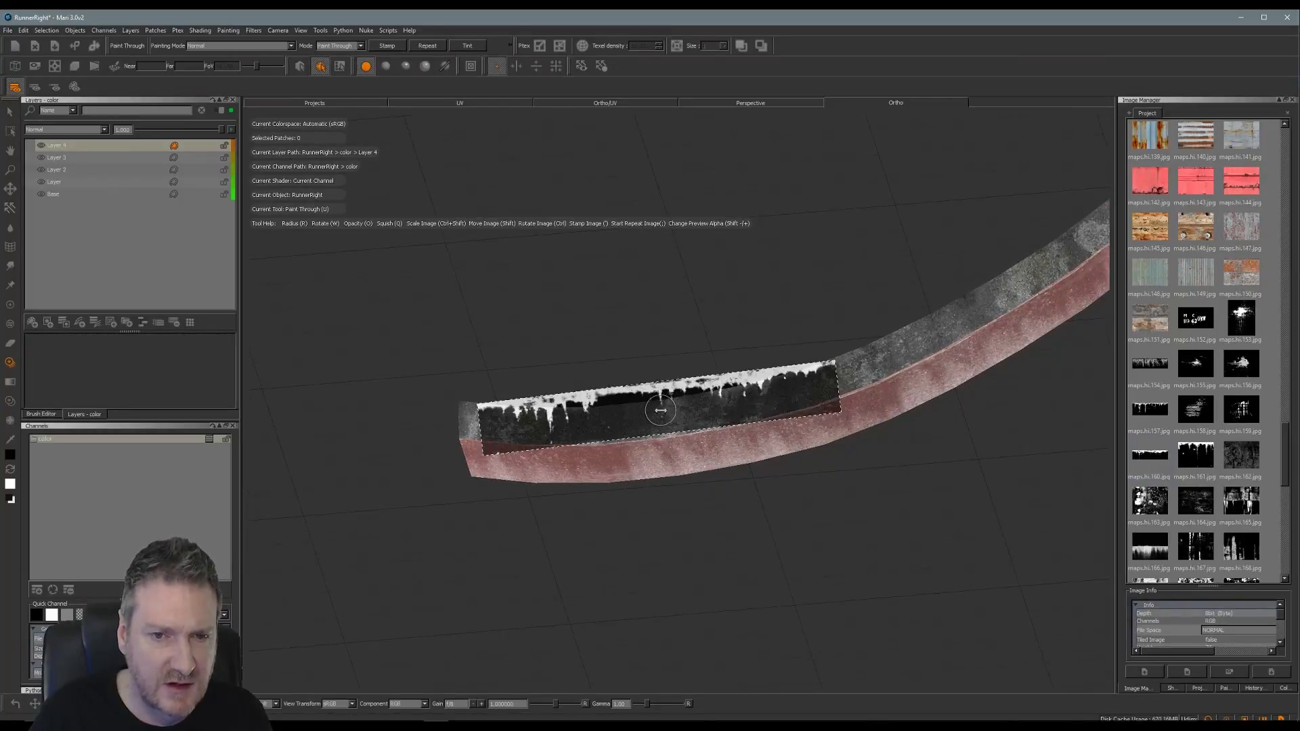
mouse_move(673, 408)
left_mouse_down("ctrl+shift")
mouse_move(716, 424)
mouse_move(707, 410)
mouse_move(744, 396)
mouse_move(709, 407)
mouse_move(708, 424)
left_mouse_up("ctrl+shift")
Paint the drips along the first stretch of the top face's edge, rotating the image to follow the curve.
mouse_move(522, 413)
left_mouse_down()
mouse_move(467, 412)
mouse_move(534, 420)
mouse_move(697, 392)
left_mouse_up()
left_click_drag(594, 406, 707, 416)
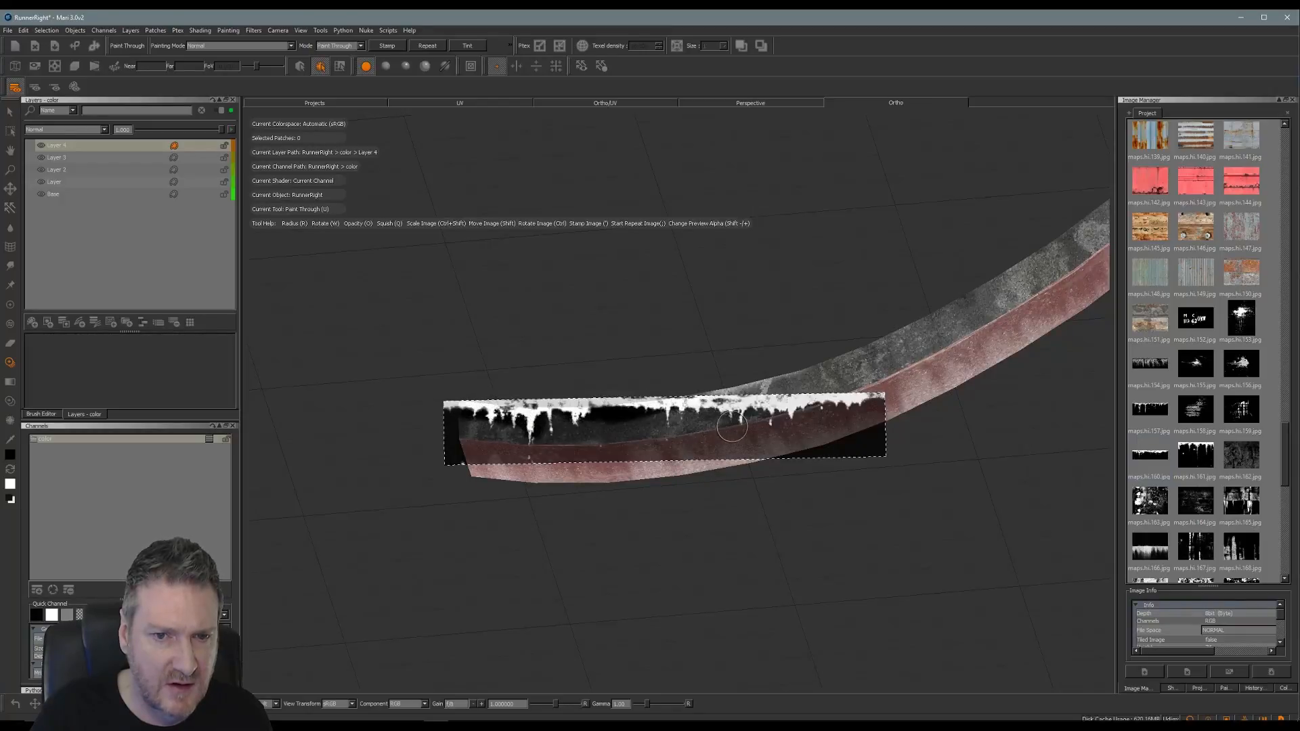
left_click_drag(813, 430, 806, 412, "ctrl")
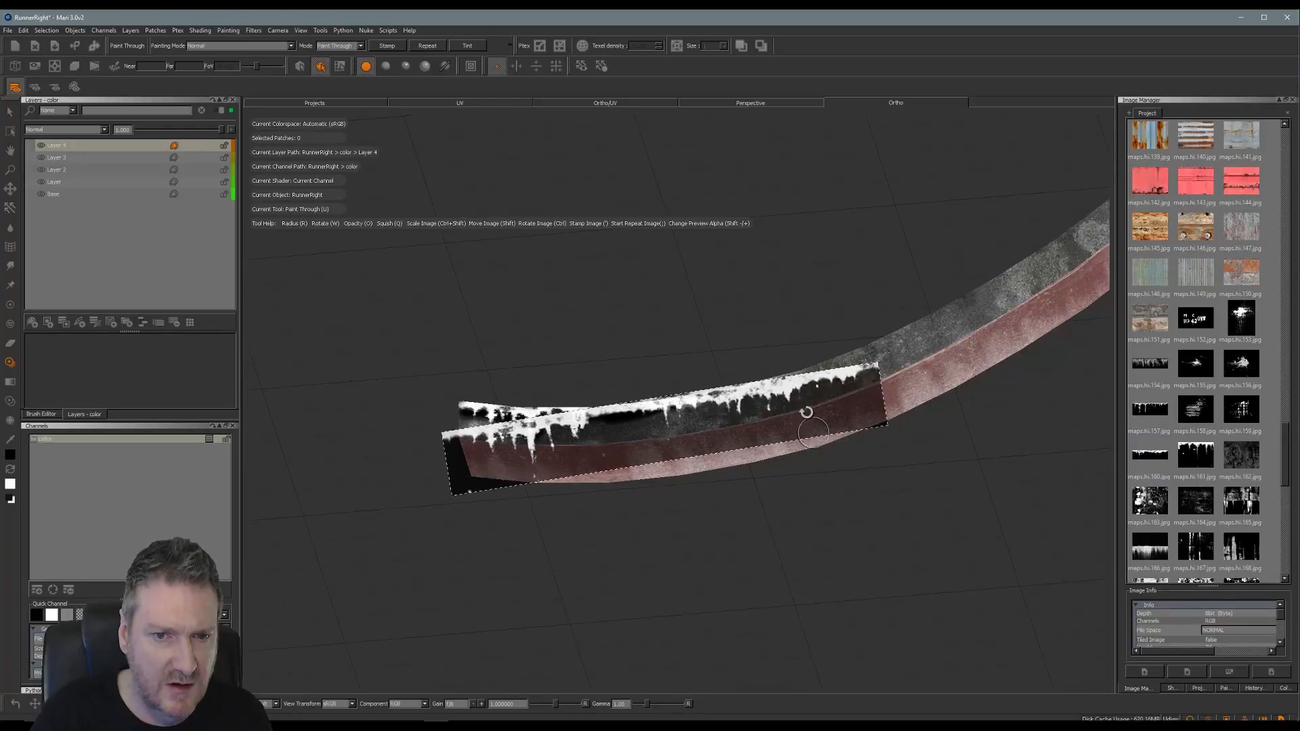
left_click_drag(695, 410, 675, 416)
left_click_drag(733, 383, 829, 357)
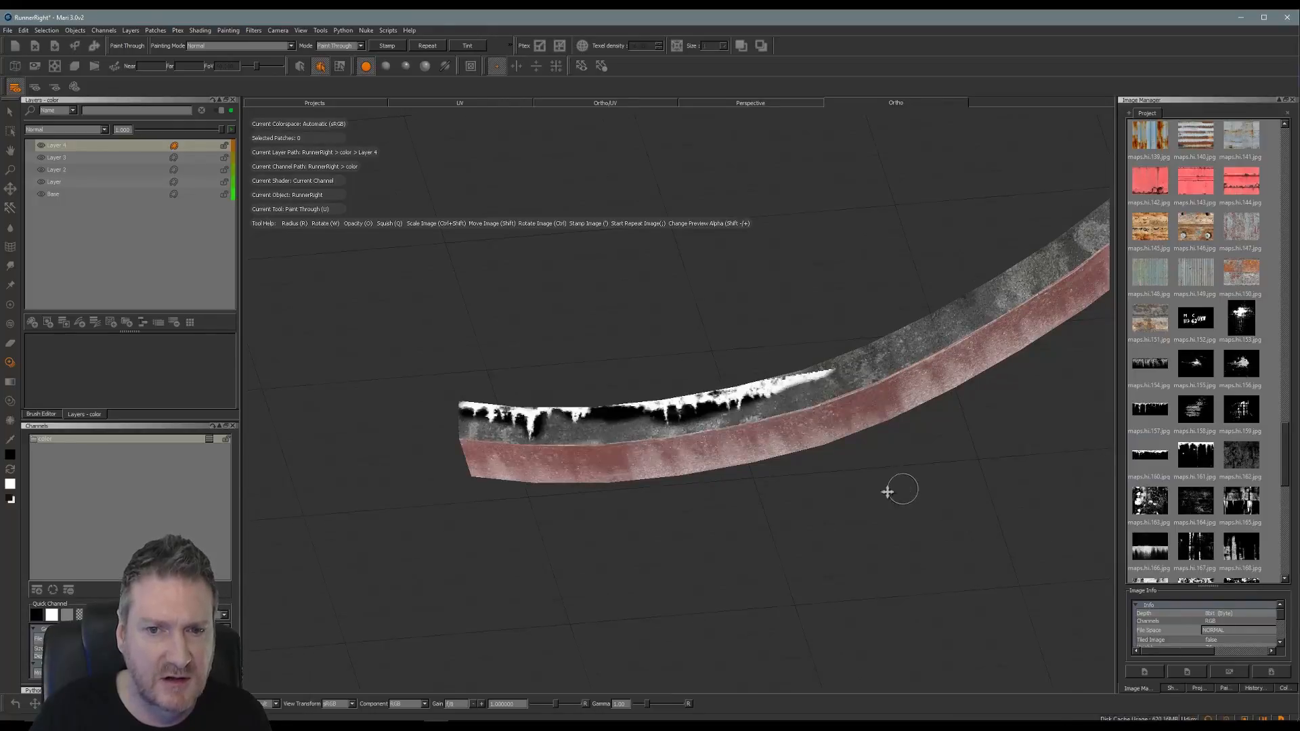
Move the drip image further along the runner and continue painting drips along the top face's edge.
mouse_move(900, 488)
left_mouse_down("alt")
mouse_move(731, 493)
mouse_move(683, 471)
mouse_move(783, 551)
left_mouse_up("alt")
mouse_move(696, 422)
left_mouse_down("shift")
mouse_move(856, 377)
mouse_move(847, 384)
left_mouse_up("shift")
left_click_drag(849, 385, 857, 384, "shift")
left_click_drag(656, 387, 653, 386)
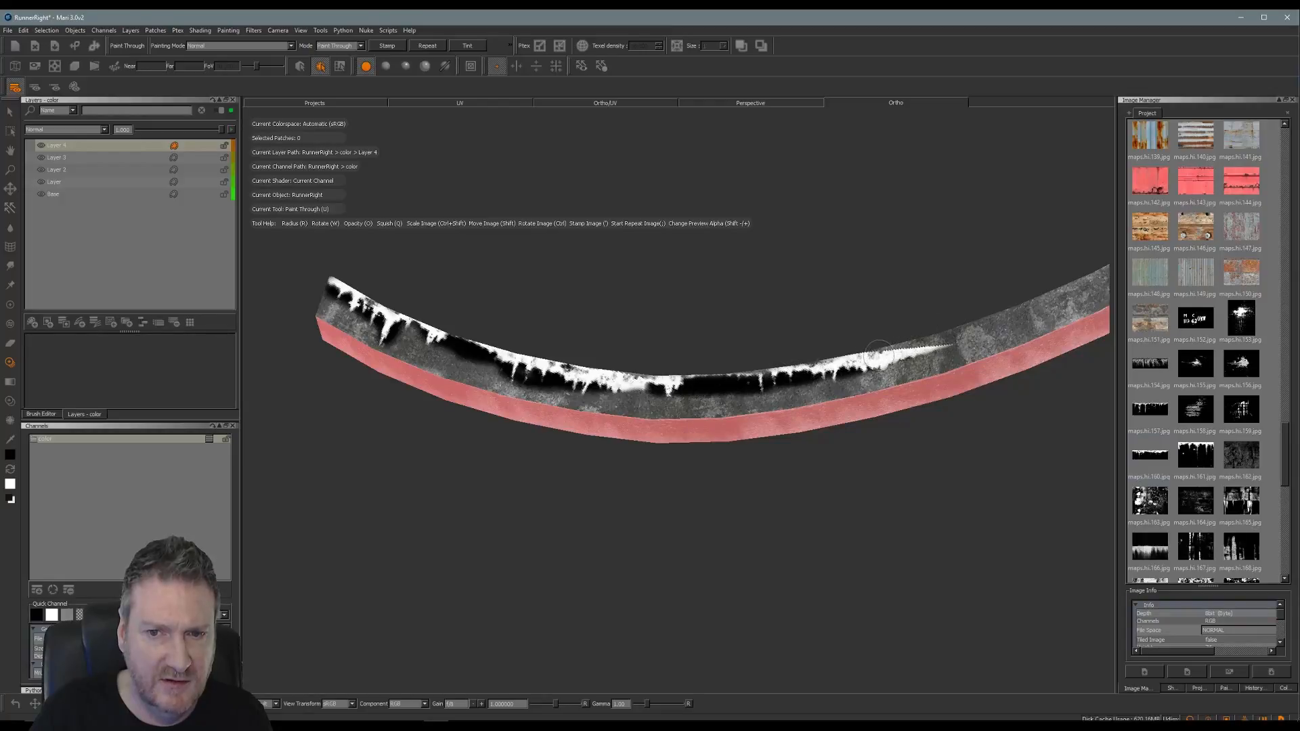
left_click_drag(878, 354, 887, 376)
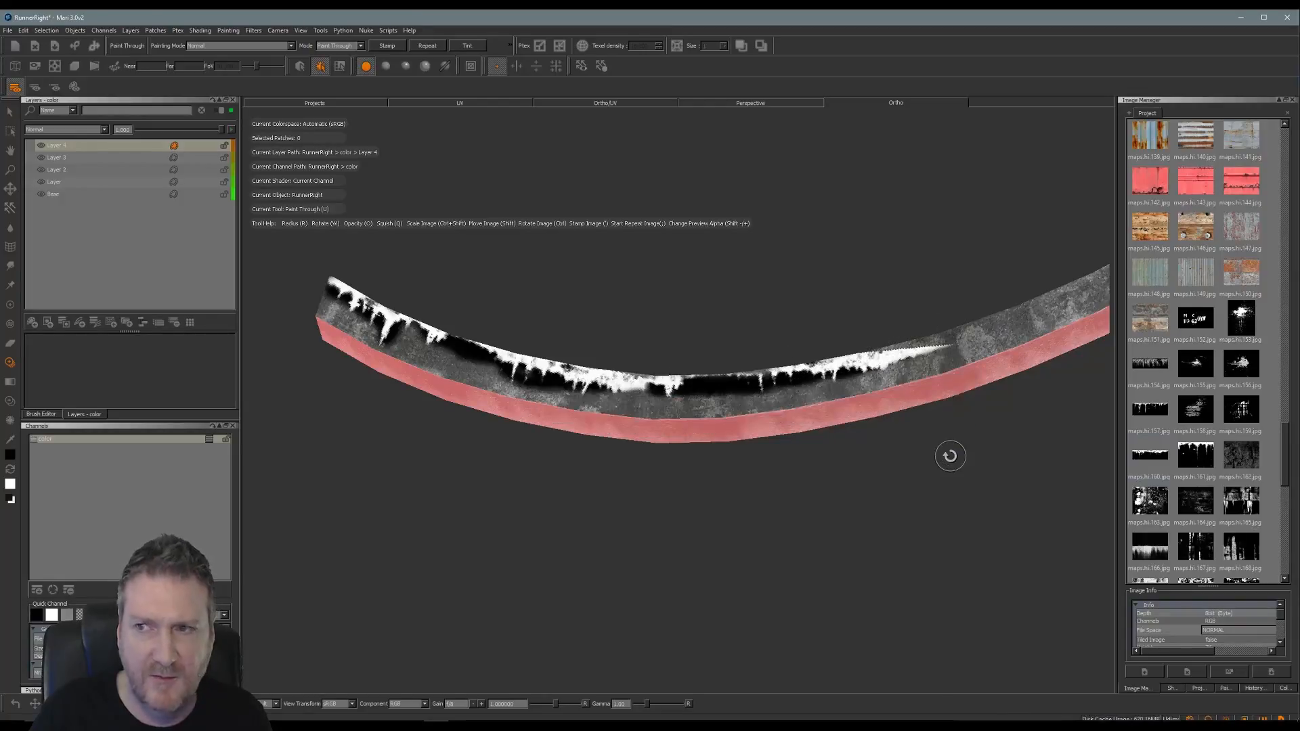
Shift the drip image past the painted drips and continue the drips along the next stretch of the top face's edge.
mouse_move(946, 456)
left_mouse_down("alt")
mouse_move(835, 458)
mouse_move(815, 482)
mouse_move(873, 495)
mouse_move(832, 513)
mouse_move(636, 478)
mouse_move(737, 498)
left_mouse_up("alt")
left_click_drag(730, 435, 710, 375, "shift")
left_click_drag(589, 360, 587, 360)
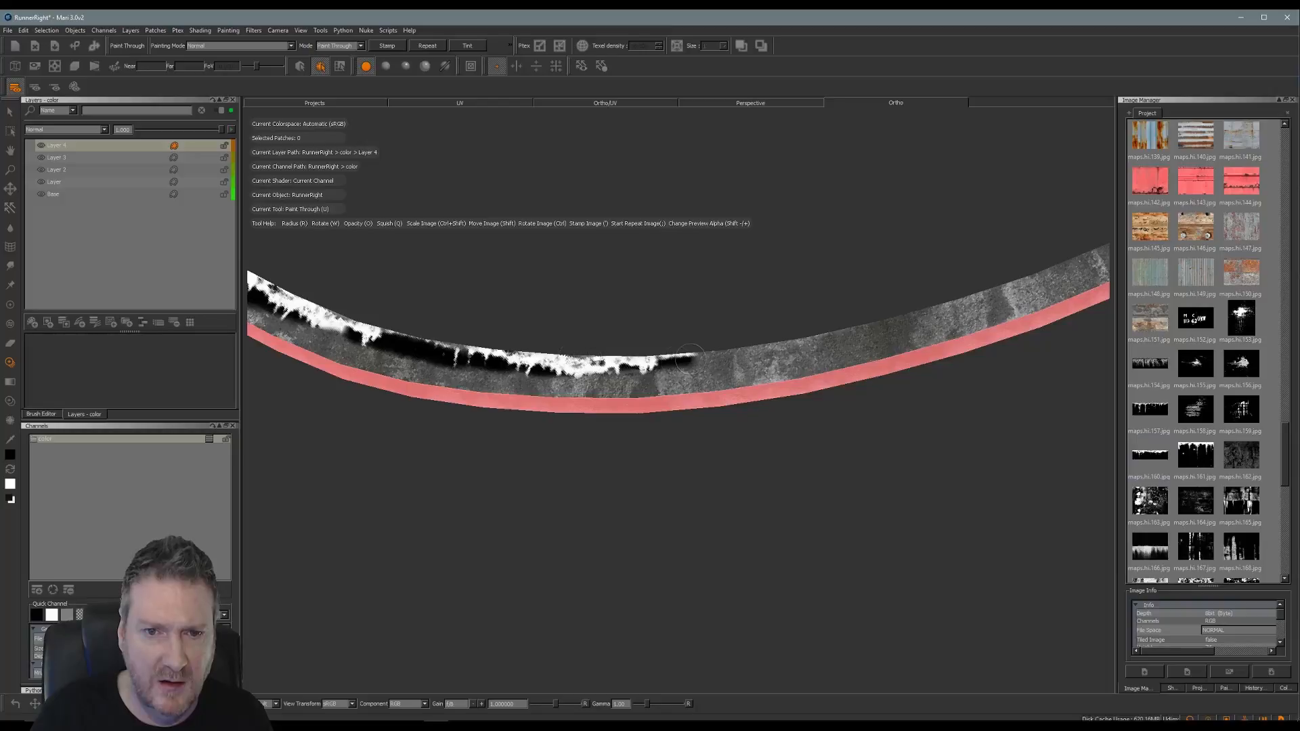
left_click_drag(835, 325, 835, 326)
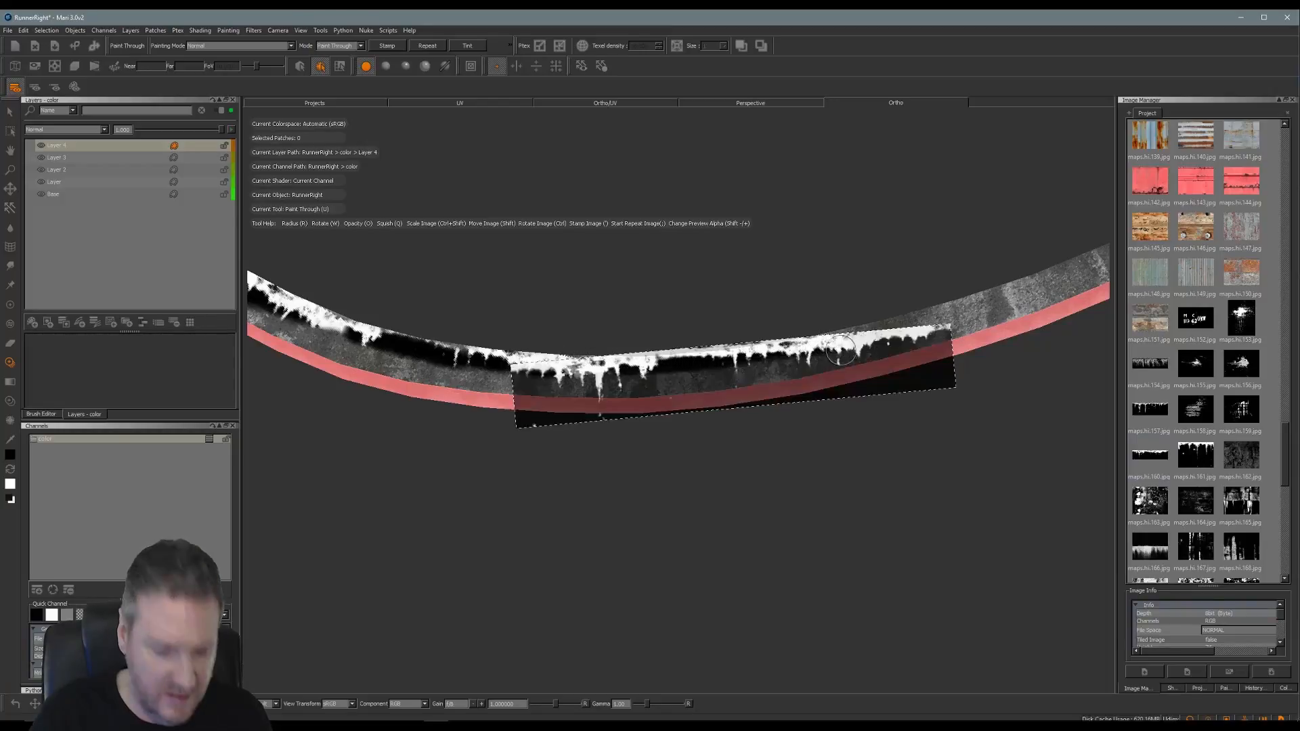
mouse_move(875, 476)
left_mouse_down("alt")
mouse_move(670, 494)
mouse_move(577, 456)
mouse_move(710, 514)
mouse_move(724, 504)
left_mouse_up("alt")
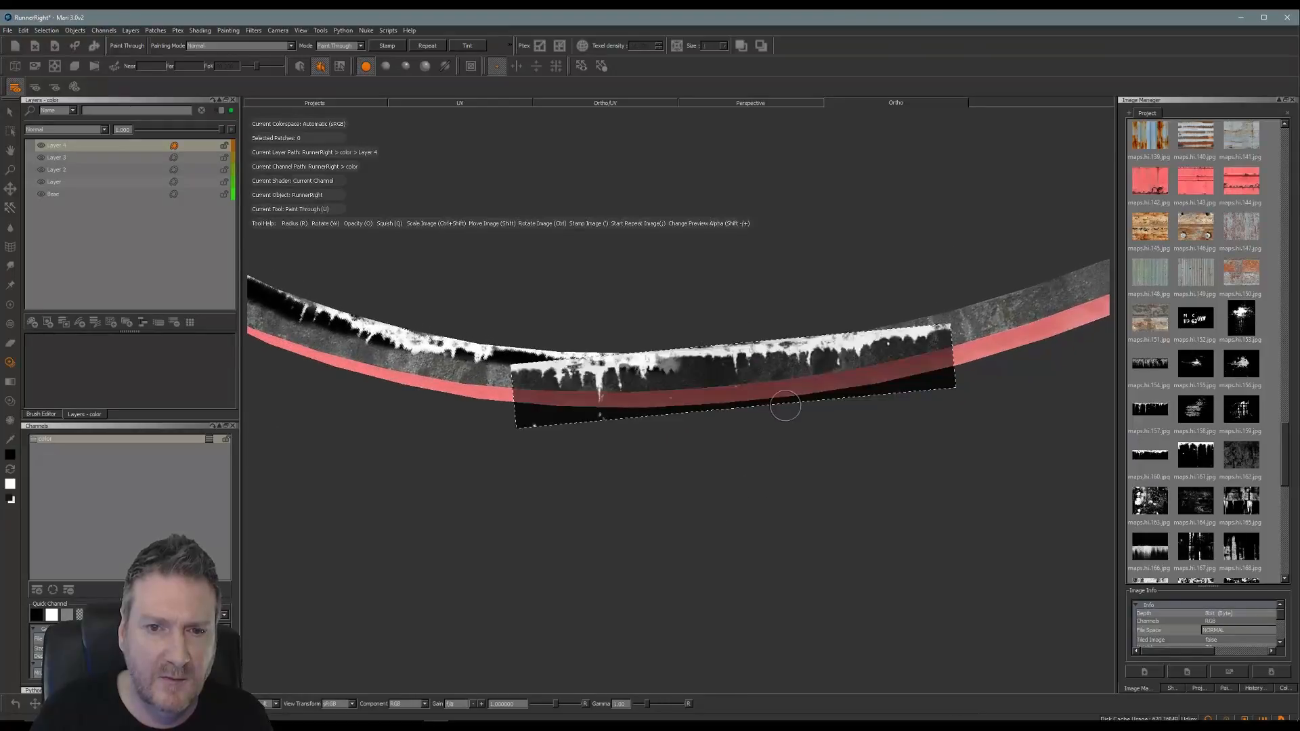
left_click_drag(678, 365, 671, 364)
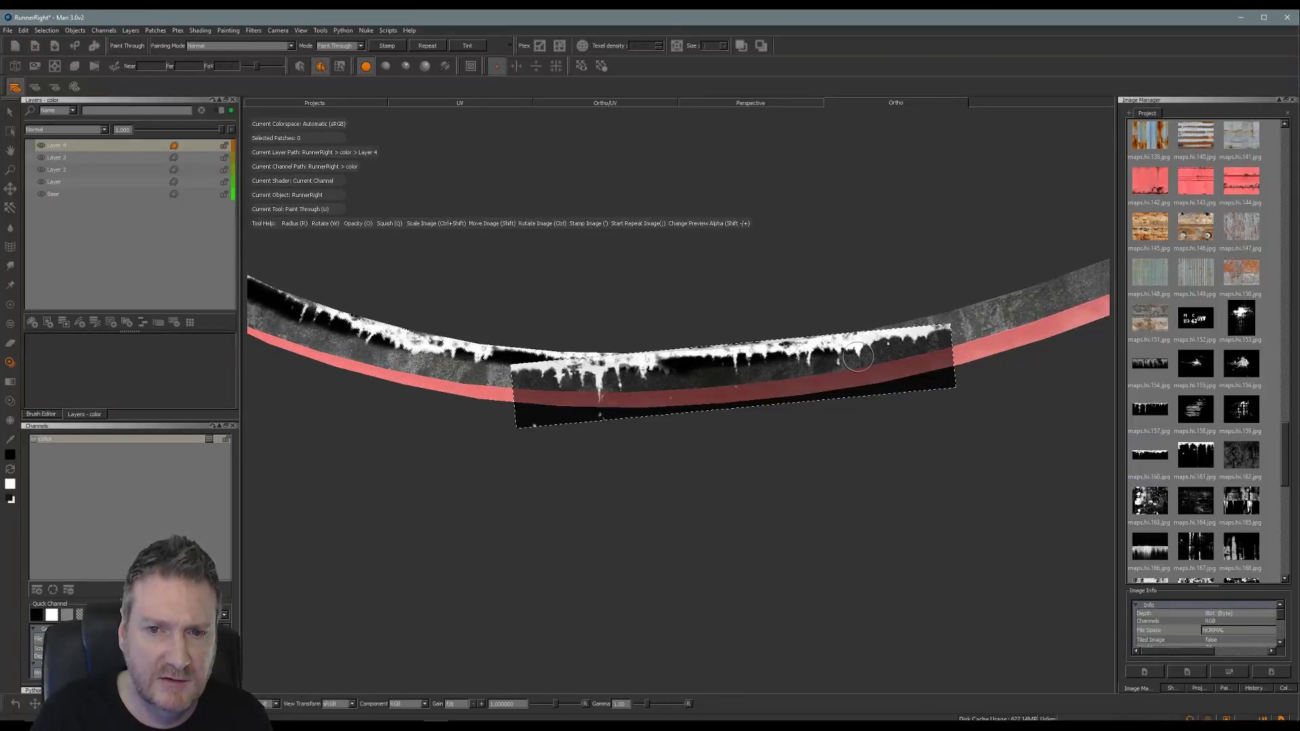
Nudge the drip image against the top face's edge and extend the drips towards the middle of the runner.
middle_click_drag(925, 473, 713, 494, "alt")
mouse_move(712, 495)
left_mouse_down("alt")
mouse_move(684, 458)
mouse_move(803, 493)
mouse_move(603, 499)
mouse_move(796, 478)
left_mouse_up("alt")
left_click_drag(772, 372, 779, 380, "shift")
left_click_drag(535, 373, 652, 370)
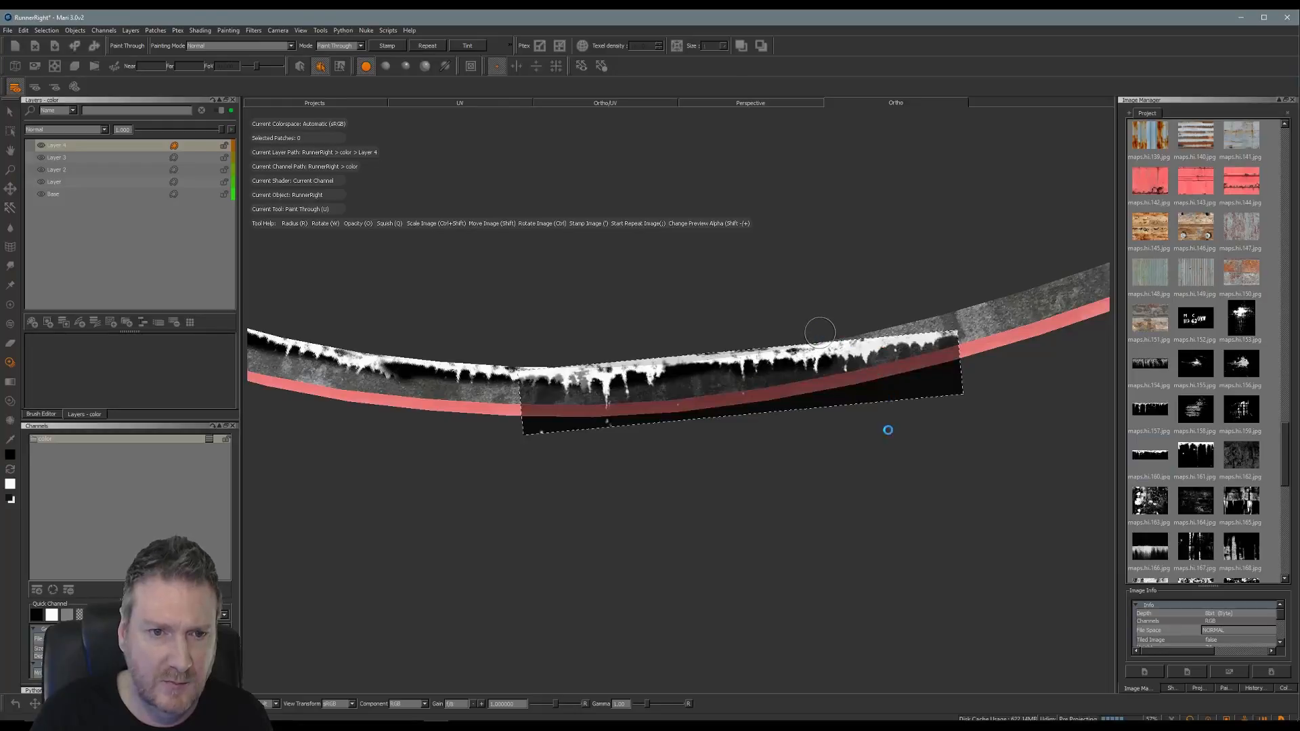
mouse_move(650, 454)
left_mouse_down("alt")
mouse_move(705, 487)
mouse_move(755, 497)
mouse_move(742, 508)
left_mouse_up("alt")
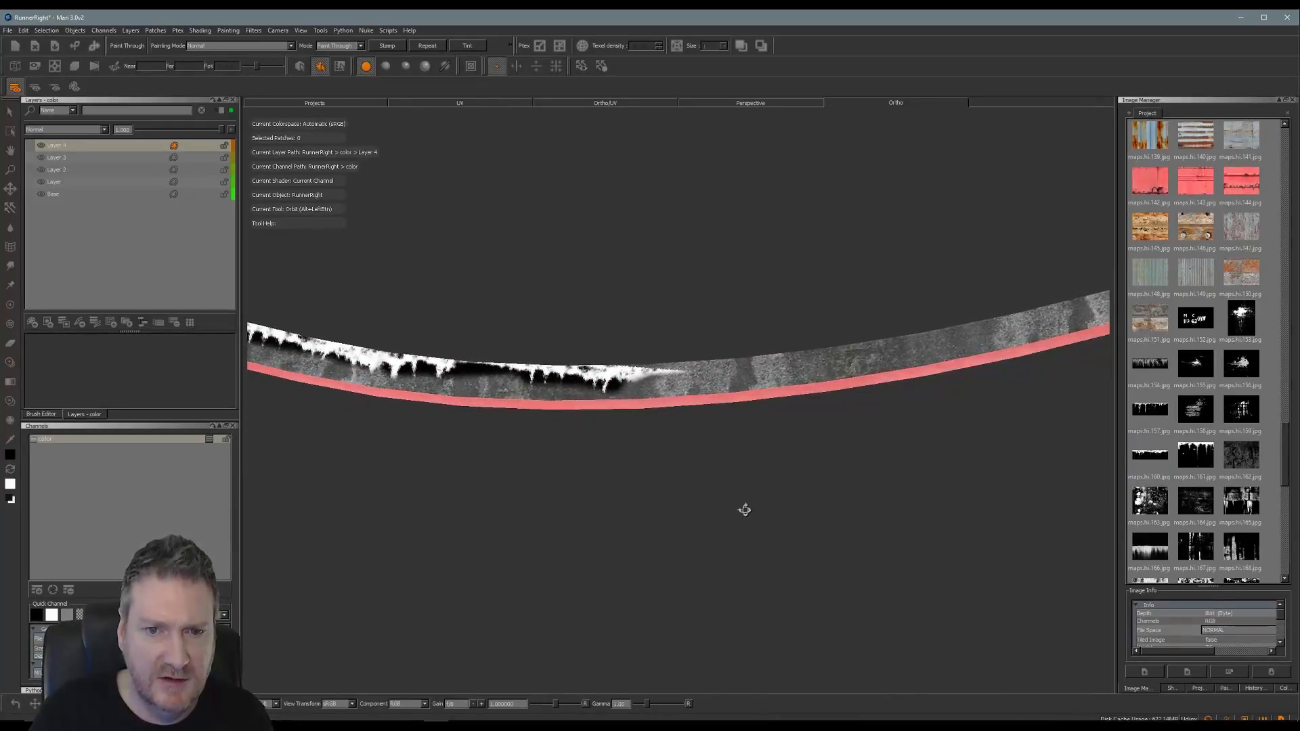
key("u")
left_click_drag(780, 377, 637, 359)
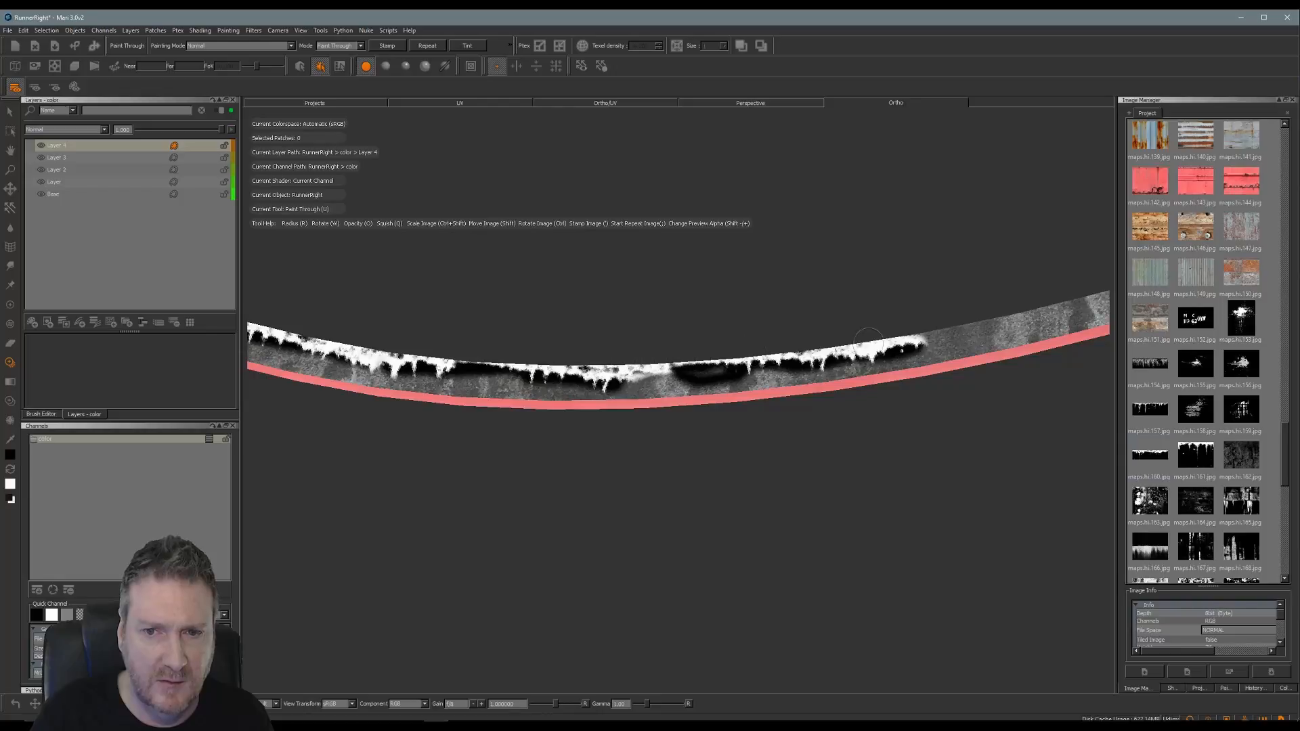
left_click_drag(945, 325, 898, 357)
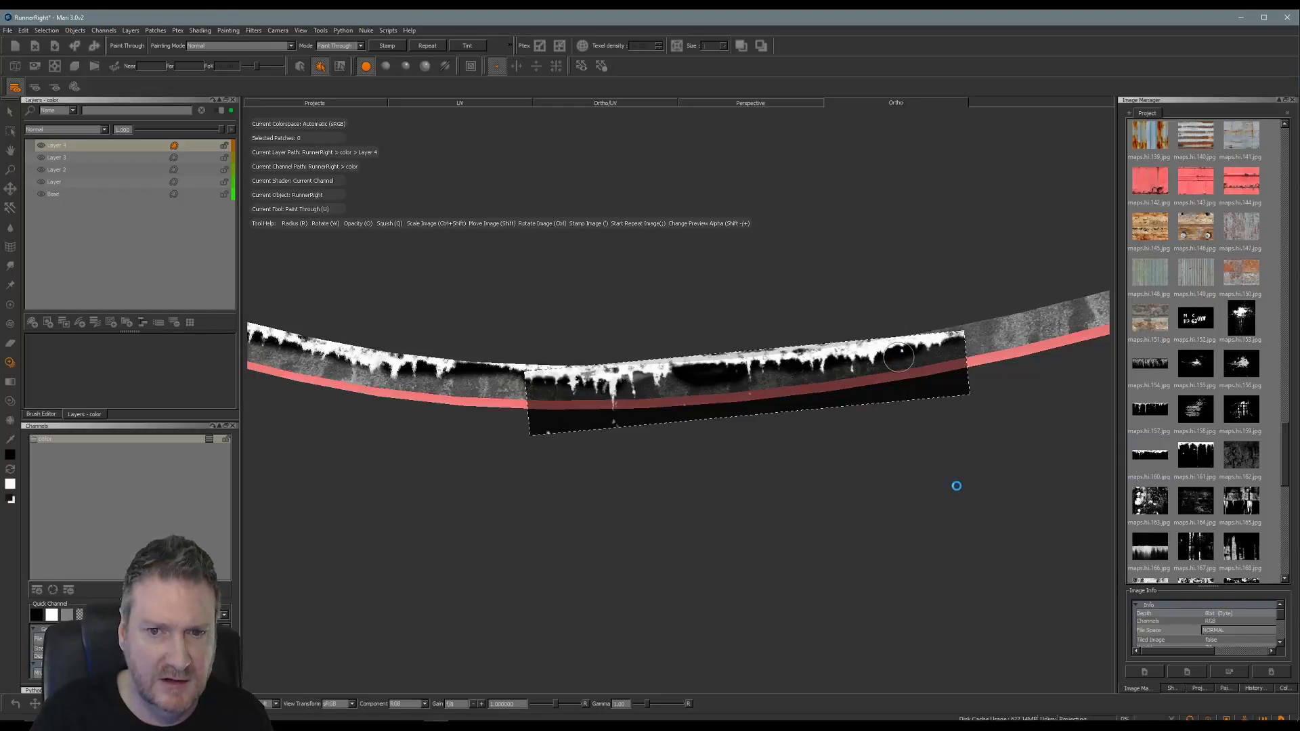
Realign the drip image with the unpainted edge and carry the drips through the flatter middle of the runner.
mouse_move(862, 490)
left_mouse_down("alt")
mouse_move(664, 488)
mouse_move(734, 526)
left_mouse_up("alt")
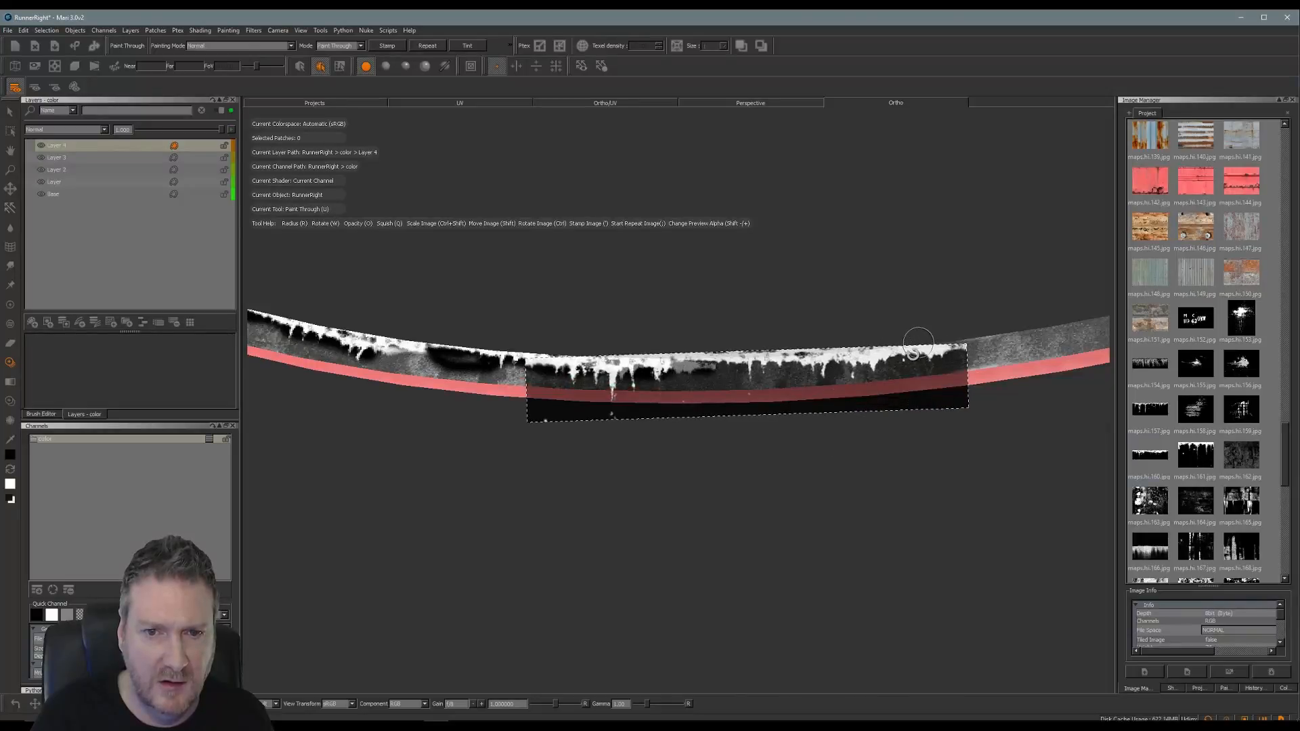
mouse_move(827, 388)
left_mouse_down("shift")
mouse_move(858, 400)
mouse_move(989, 366)
left_mouse_up("shift")
mouse_move(674, 364)
left_mouse_down()
mouse_move(843, 359)
mouse_move(1019, 328)
left_mouse_up()
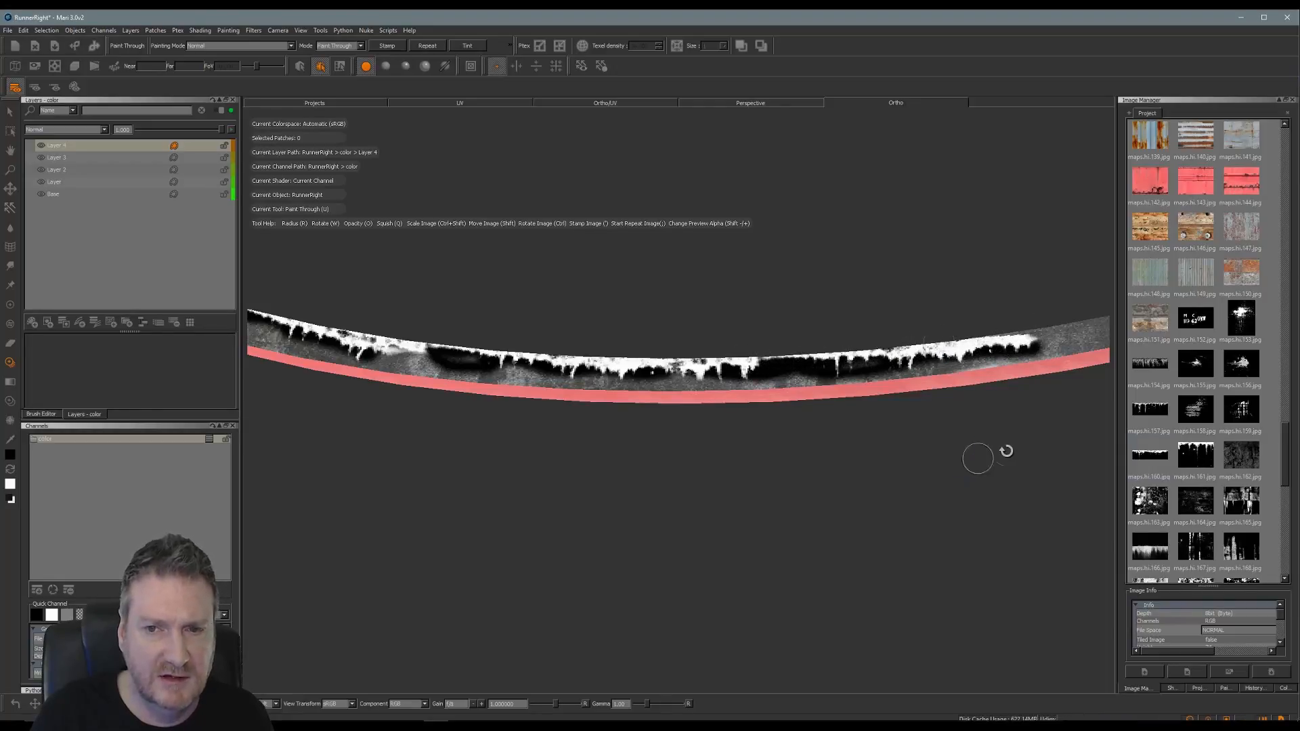
middle_click_drag(978, 458, 686, 474, "alt")
mouse_move(685, 474)
left_mouse_down("alt")
mouse_move(696, 470)
mouse_move(647, 449)
mouse_move(713, 505)
left_mouse_up("alt")
left_click_drag(734, 429, 689, 392, "shift")
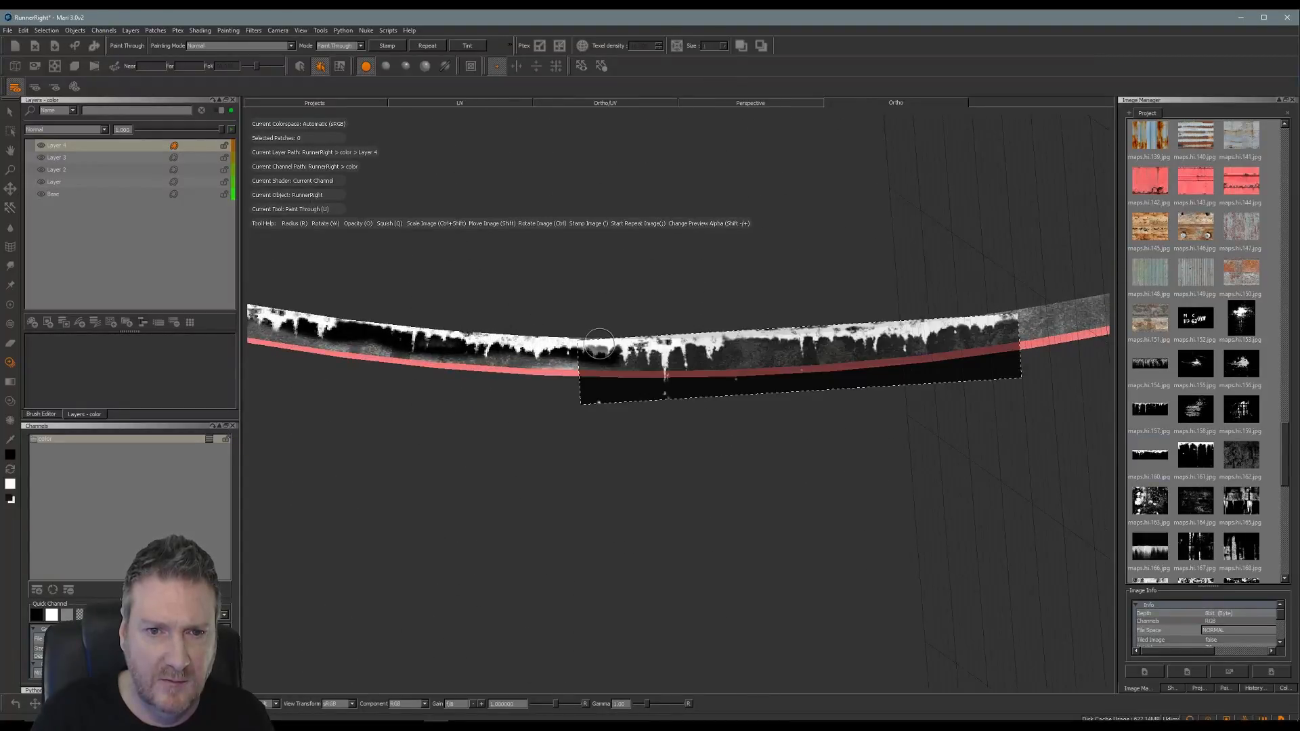
left_click_drag(599, 343, 654, 336)
left_click_drag(819, 333, 1036, 314)
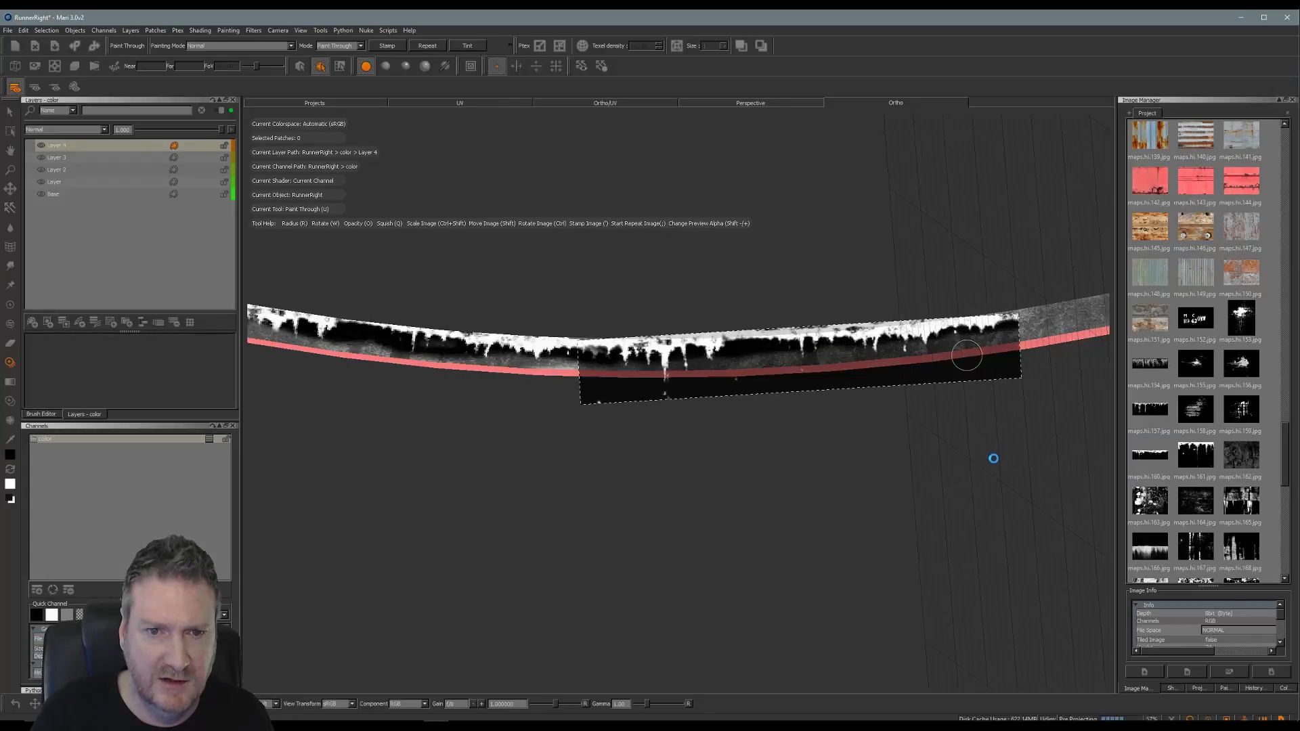
Move and rotate the drip image to match the rising edge and paint the drips beyond the runner's middle.
mouse_move(1001, 458)
left_mouse_down("alt+shift")
mouse_move(551, 473)
mouse_move(478, 435)
mouse_move(606, 511)
mouse_move(618, 499)
mouse_move(569, 458)
mouse_move(571, 441)
mouse_move(617, 439)
left_mouse_up("alt+shift")
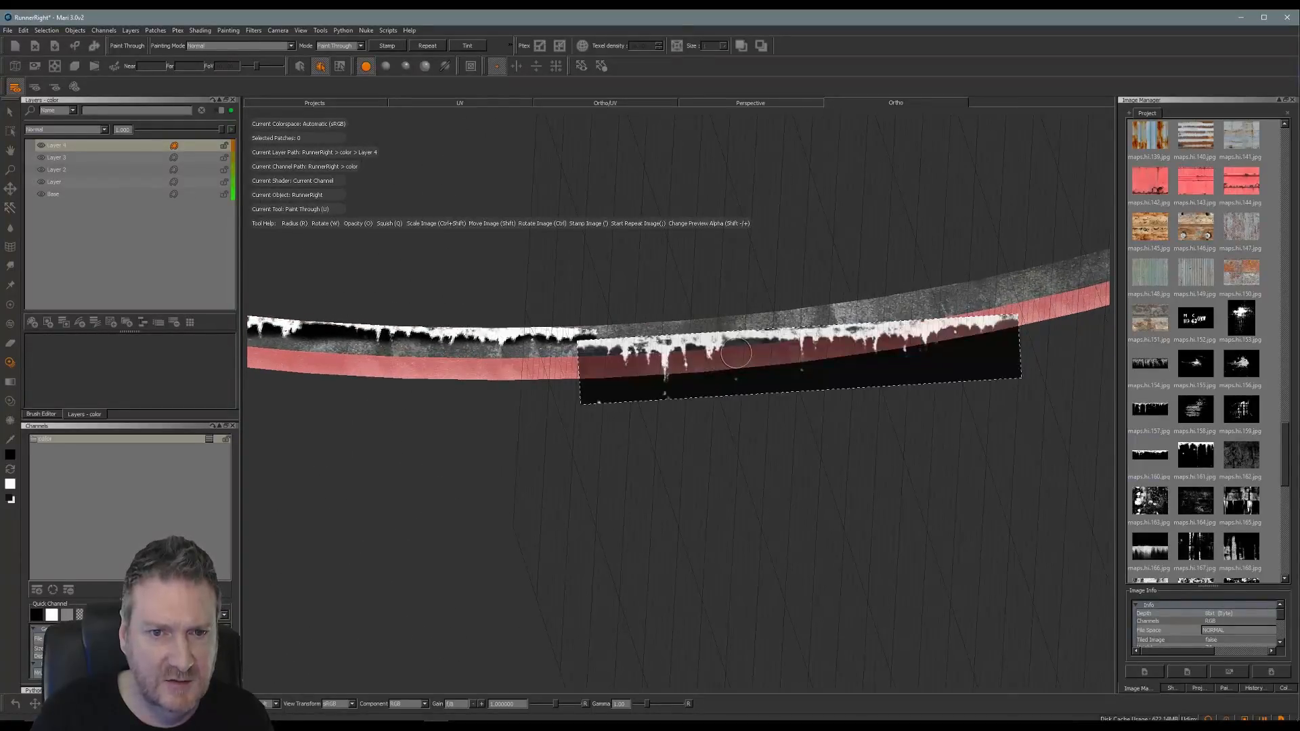
mouse_move(735, 347)
left_mouse_down("shift")
mouse_move(694, 325)
mouse_move(689, 335)
left_mouse_up("shift")
left_click_drag(839, 329, 773, 350, "ctrl")
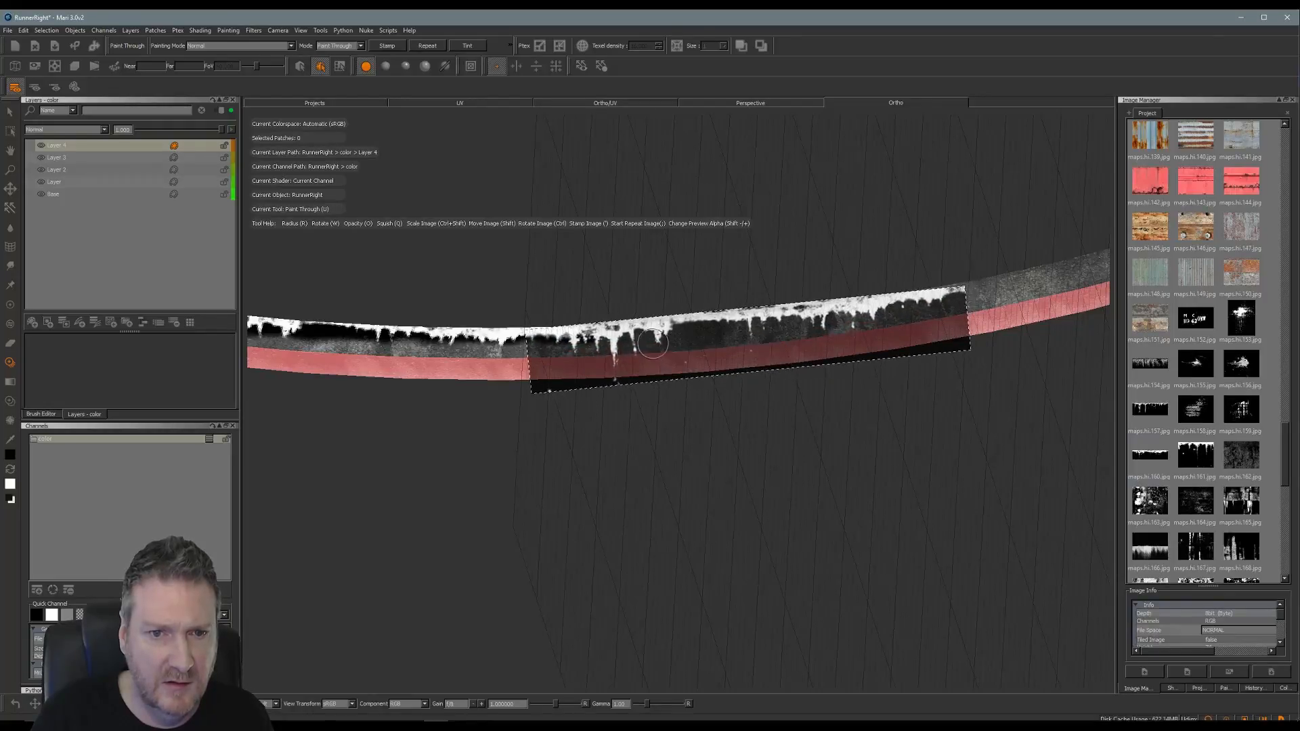
left_click_drag(651, 344, 631, 323)
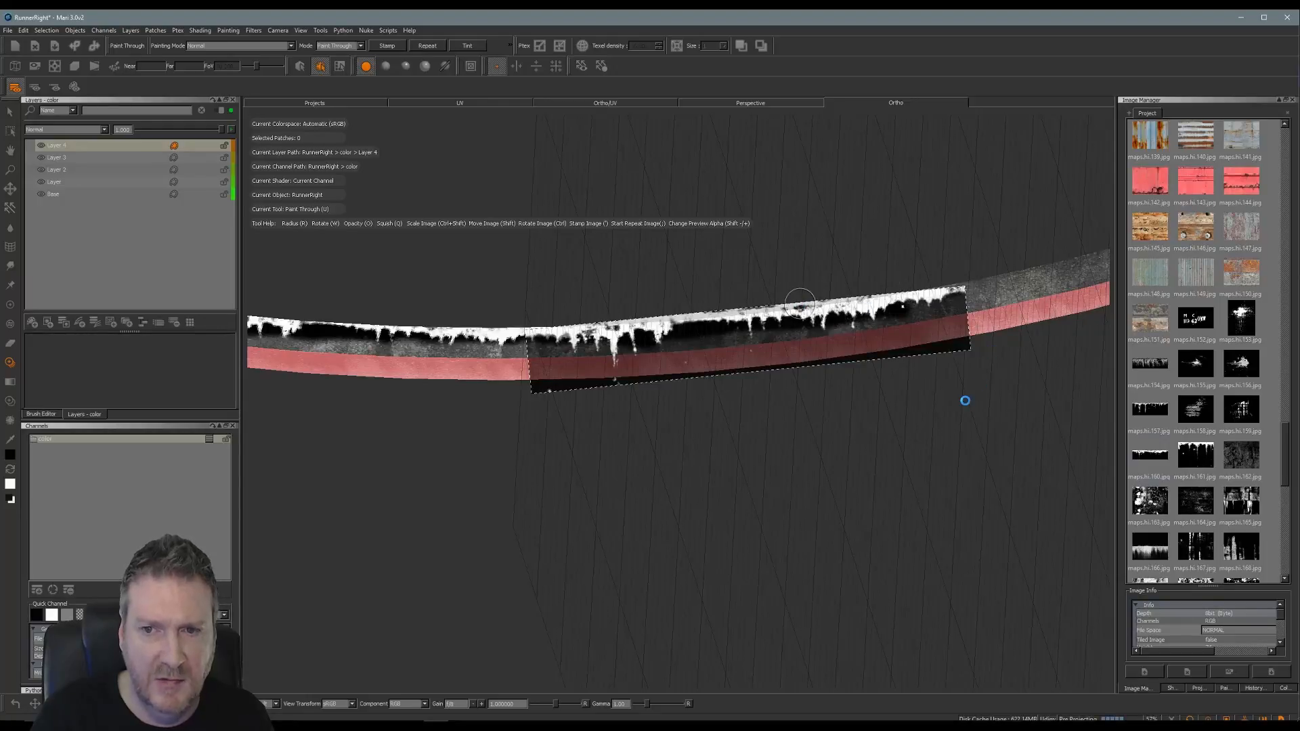
middle_click_drag(972, 415, 648, 500, "alt")
mouse_move(648, 500)
left_mouse_down("alt")
mouse_move(716, 485)
mouse_move(531, 415)
mouse_move(650, 470)
mouse_move(630, 475)
mouse_move(647, 499)
left_mouse_up("alt")
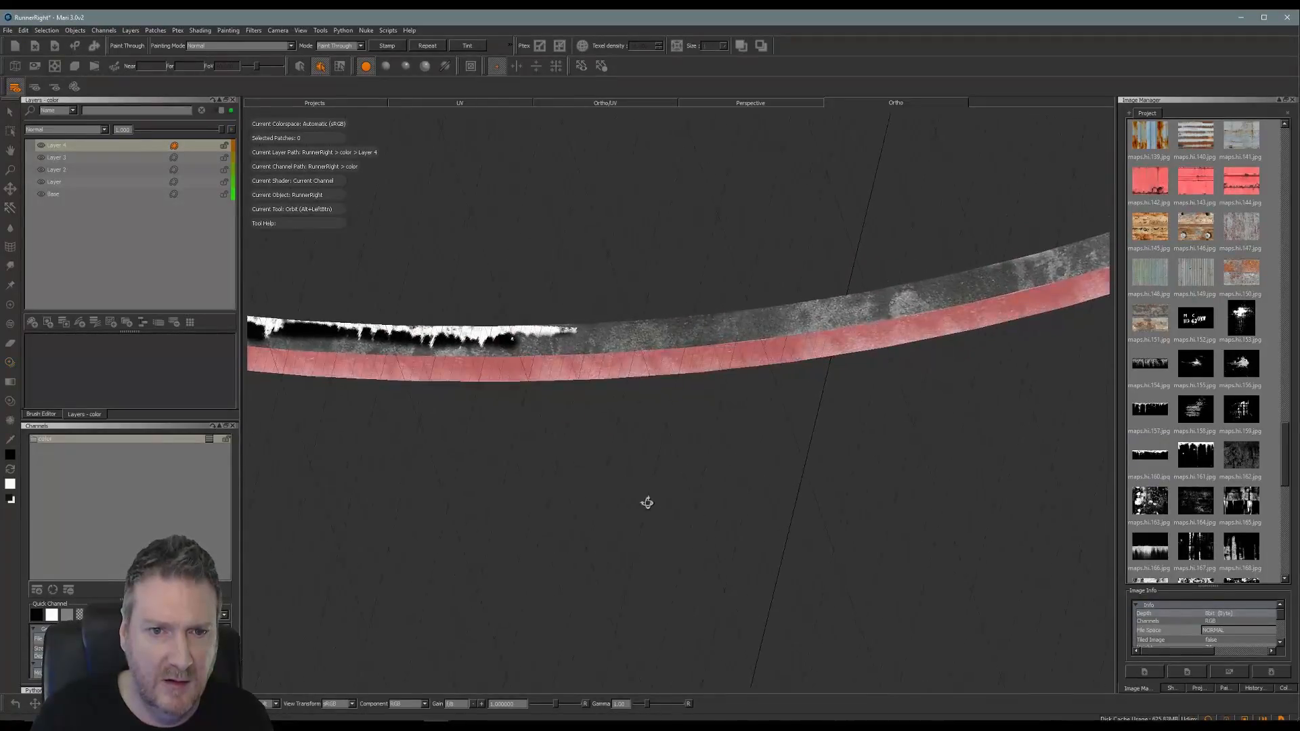
mouse_move(559, 329)
left_mouse_down()
mouse_move(623, 317)
mouse_move(704, 329)
left_mouse_up()
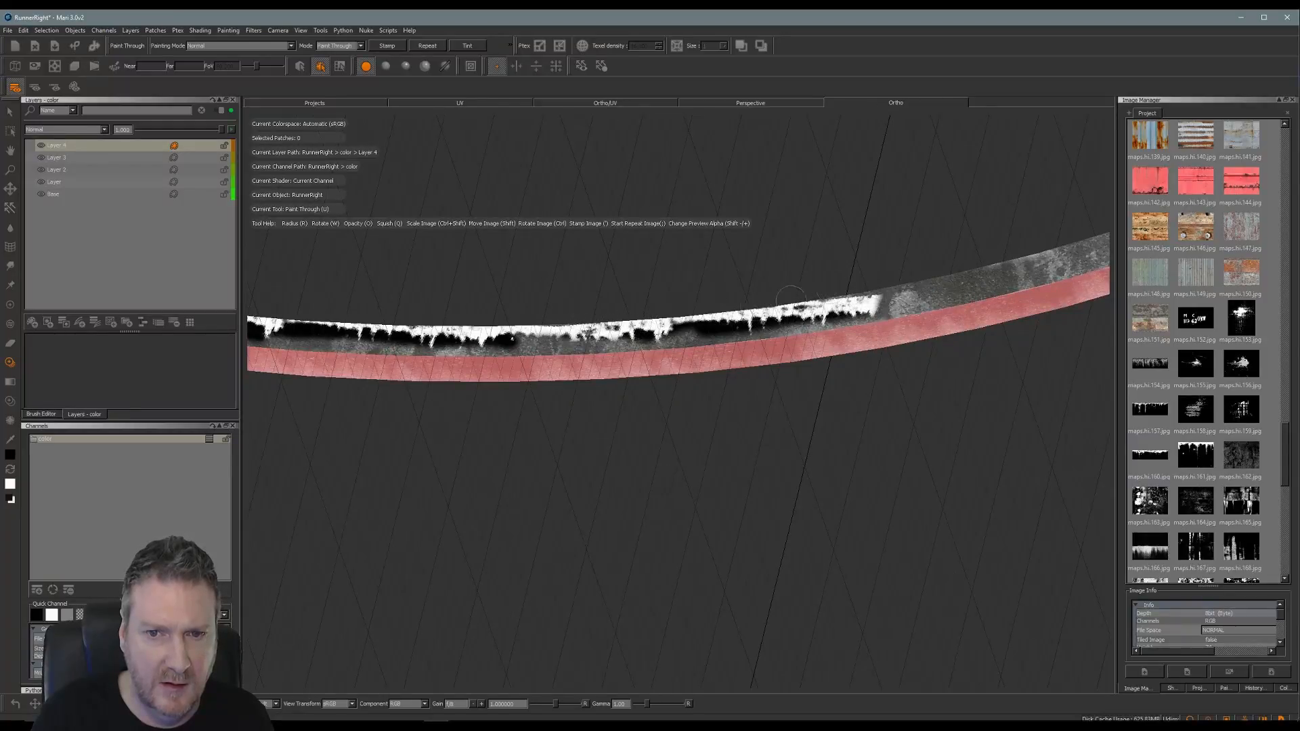
left_click_drag(790, 296, 835, 306)
Refit the drip image to the steeper curve and paint the drips along the edge approaching the runner's far end.
left_click_drag(899, 443, 631, 505, "alt")
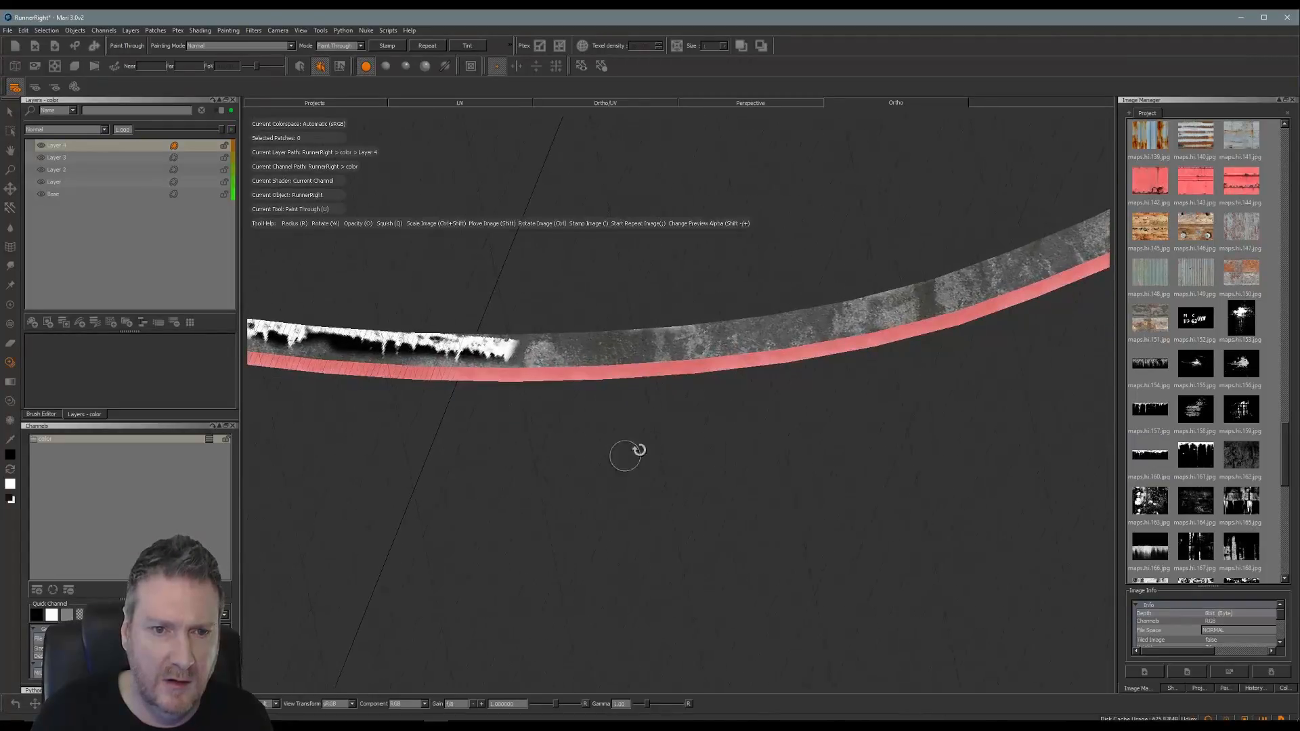
mouse_move(707, 340)
left_mouse_down("shift")
mouse_move(630, 348)
mouse_move(466, 330)
left_mouse_up("shift")
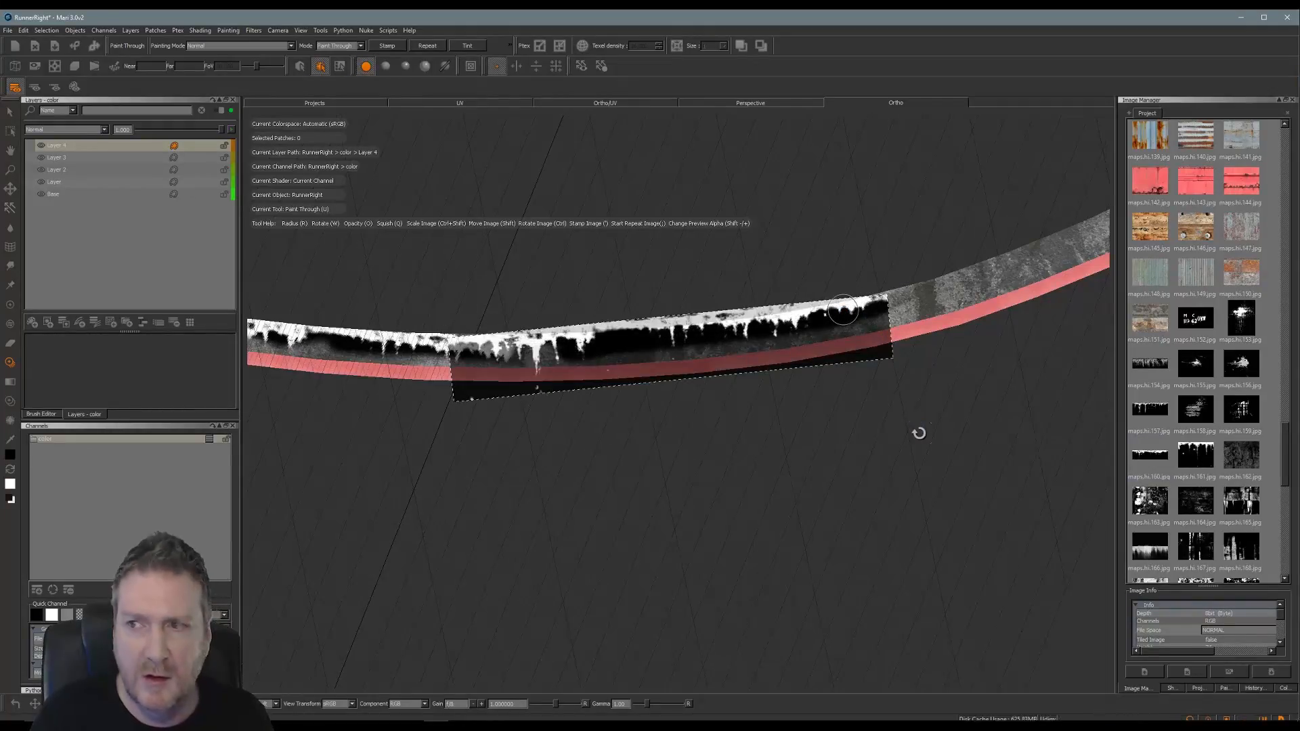
mouse_move(892, 436)
left_mouse_down("alt")
mouse_move(705, 452)
mouse_move(606, 424)
mouse_move(796, 518)
mouse_move(519, 476)
mouse_move(551, 502)
mouse_move(632, 499)
mouse_move(586, 496)
left_mouse_up("alt")
key("u")
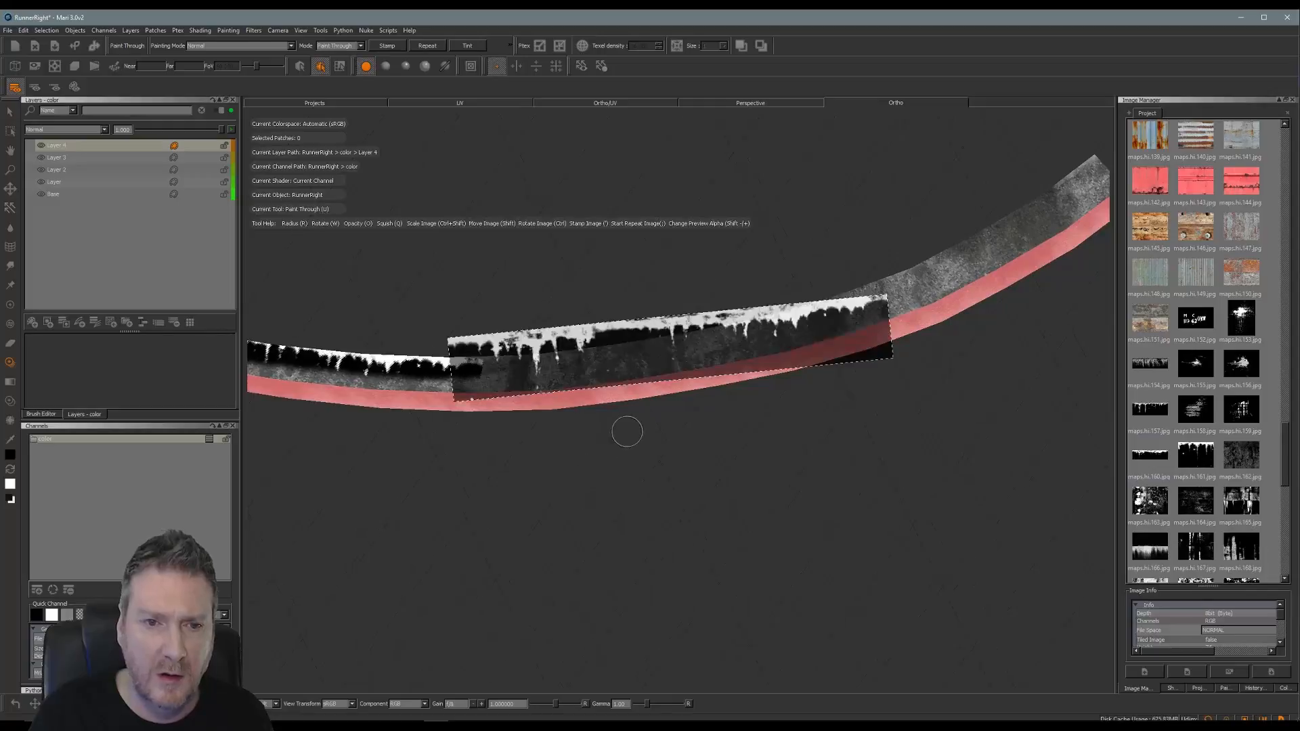
mouse_move(677, 359)
left_mouse_down("ctrl")
mouse_move(783, 345)
mouse_move(747, 351)
left_mouse_up("ctrl")
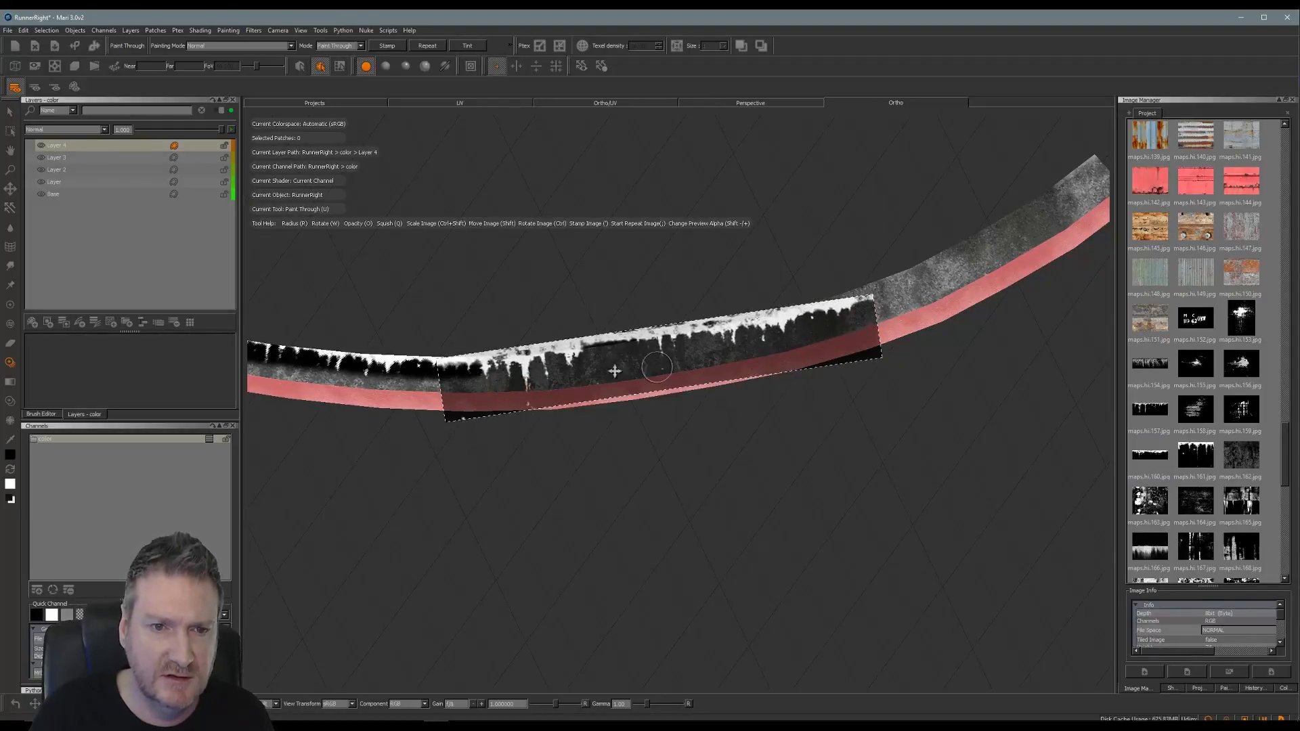
left_click_drag(524, 355, 816, 318)
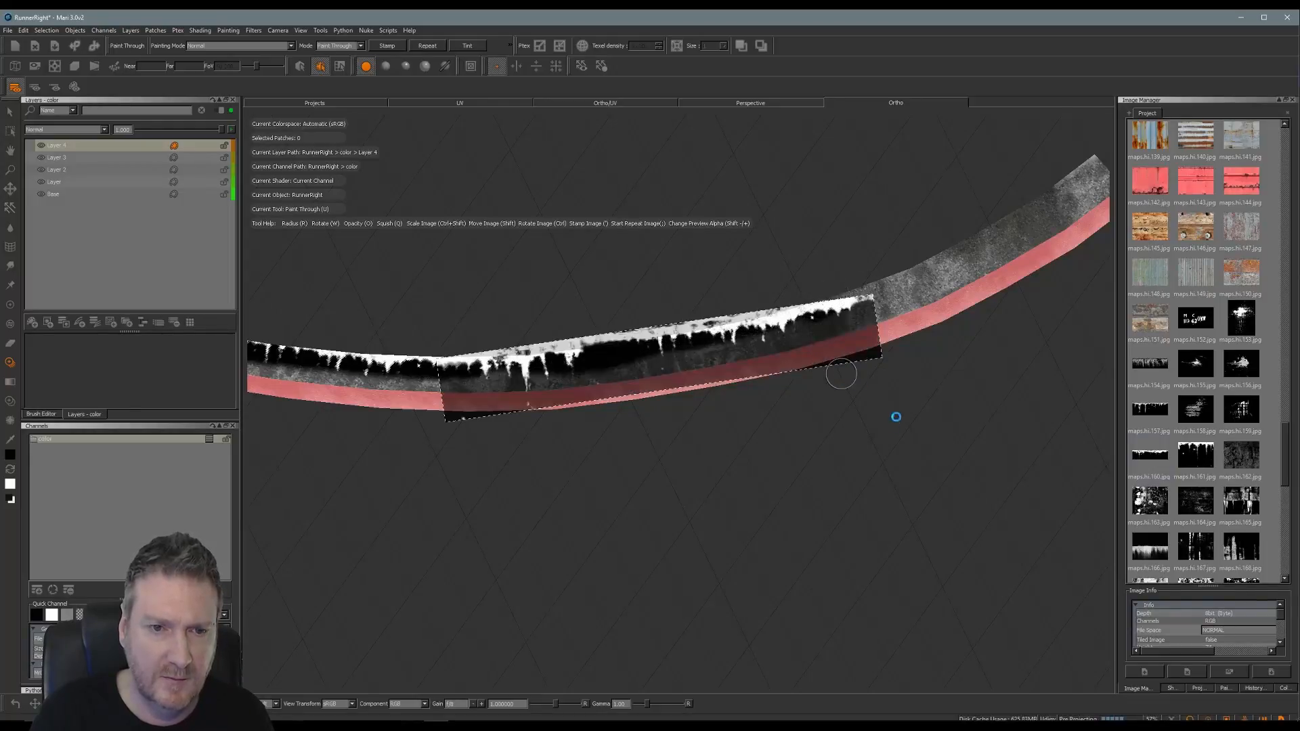
Paint the last drips up to the runner's far end and move the drip image clear of the model.
mouse_move(888, 453)
left_mouse_down("alt")
mouse_move(644, 493)
mouse_move(551, 459)
mouse_move(764, 520)
mouse_move(791, 544)
mouse_move(717, 479)
left_mouse_up("alt")
left_click_drag(779, 333, 854, 363, "shift")
mouse_move(698, 370)
left_mouse_down()
mouse_move(675, 366)
mouse_move(828, 335)
left_mouse_up()
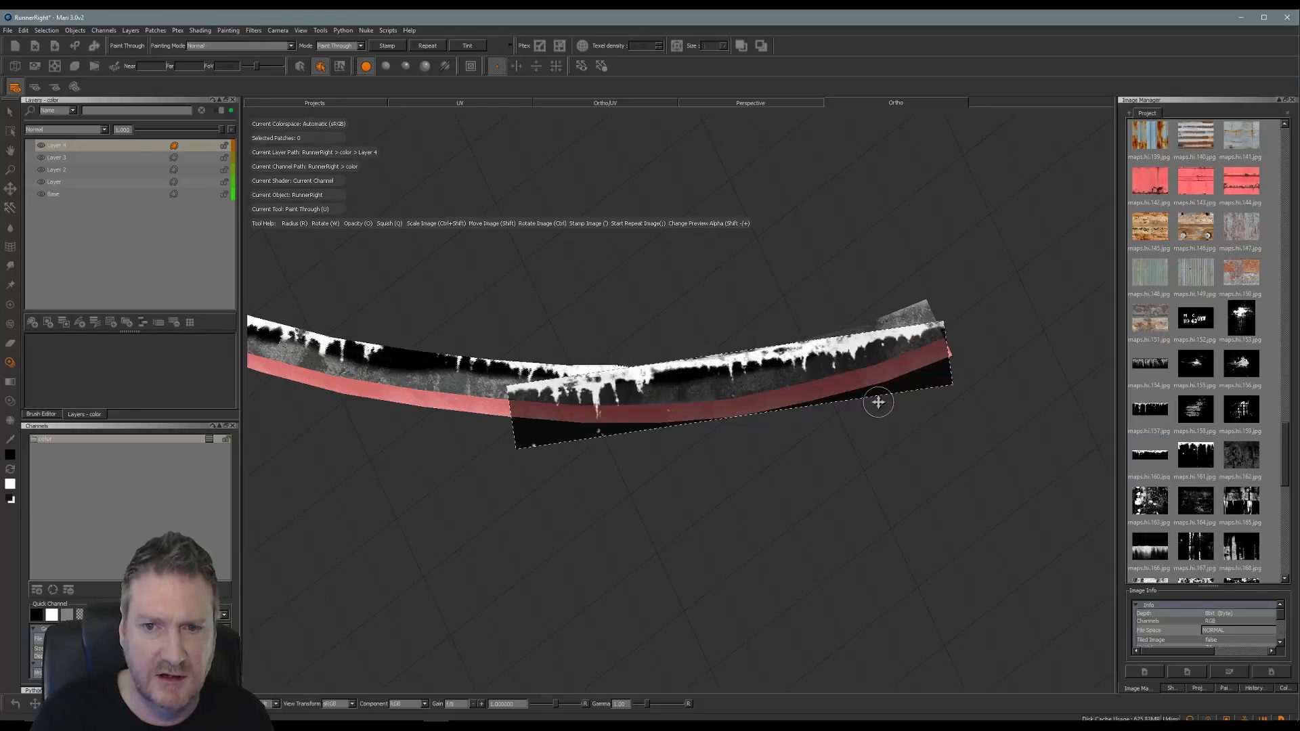
mouse_move(922, 370)
left_mouse_down("ctrl")
mouse_move(908, 357)
mouse_move(871, 366)
mouse_move(928, 341)
mouse_move(833, 346)
mouse_move(872, 319)
mouse_move(859, 345)
mouse_move(779, 358)
left_mouse_up("ctrl")
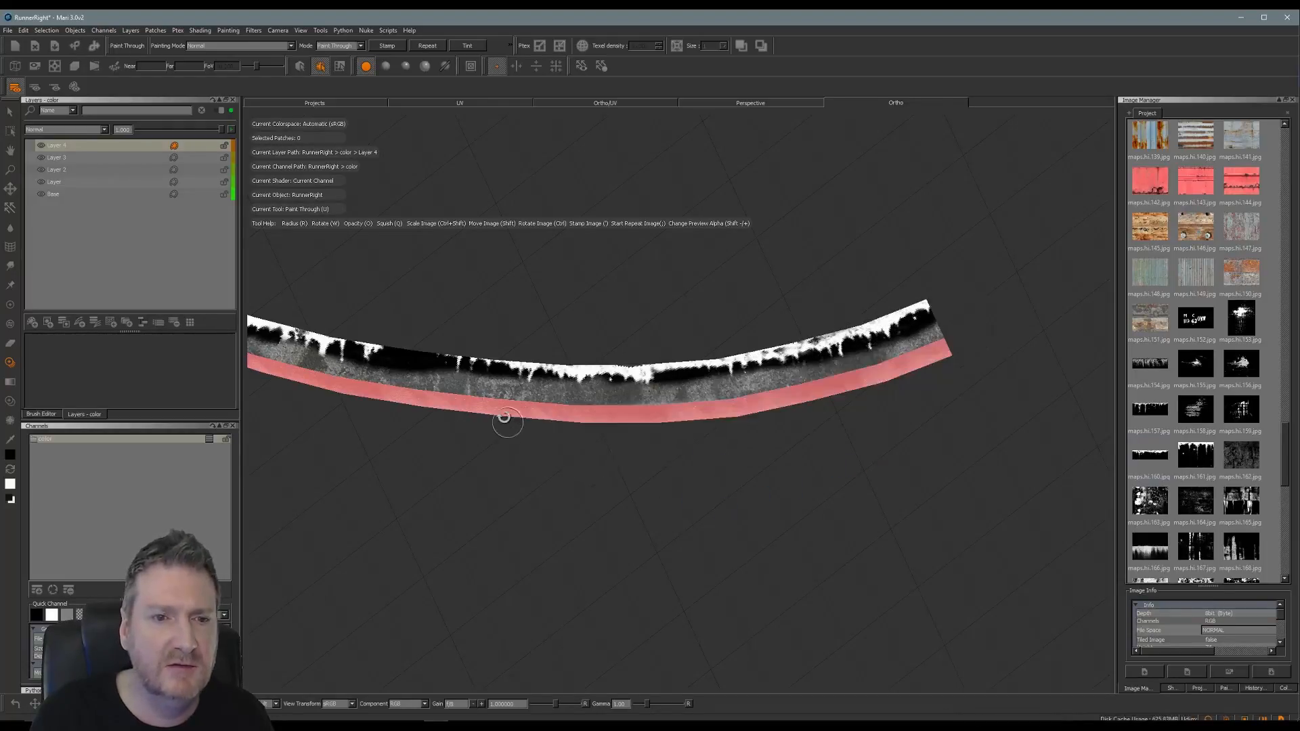
left_click_drag(704, 416, 731, 538, "shift")
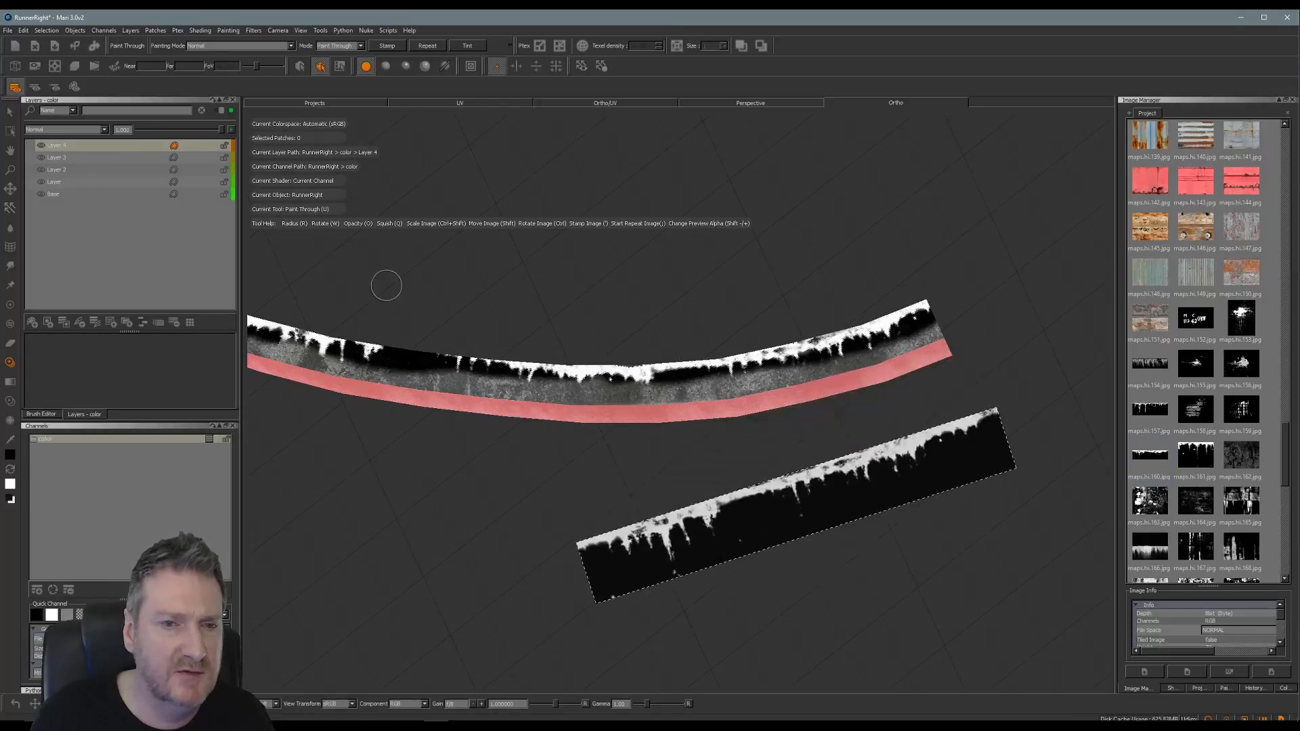
Try the Darken, Add and Screen blend modes on the drip layer, Layer 4.
left_click(105, 130)
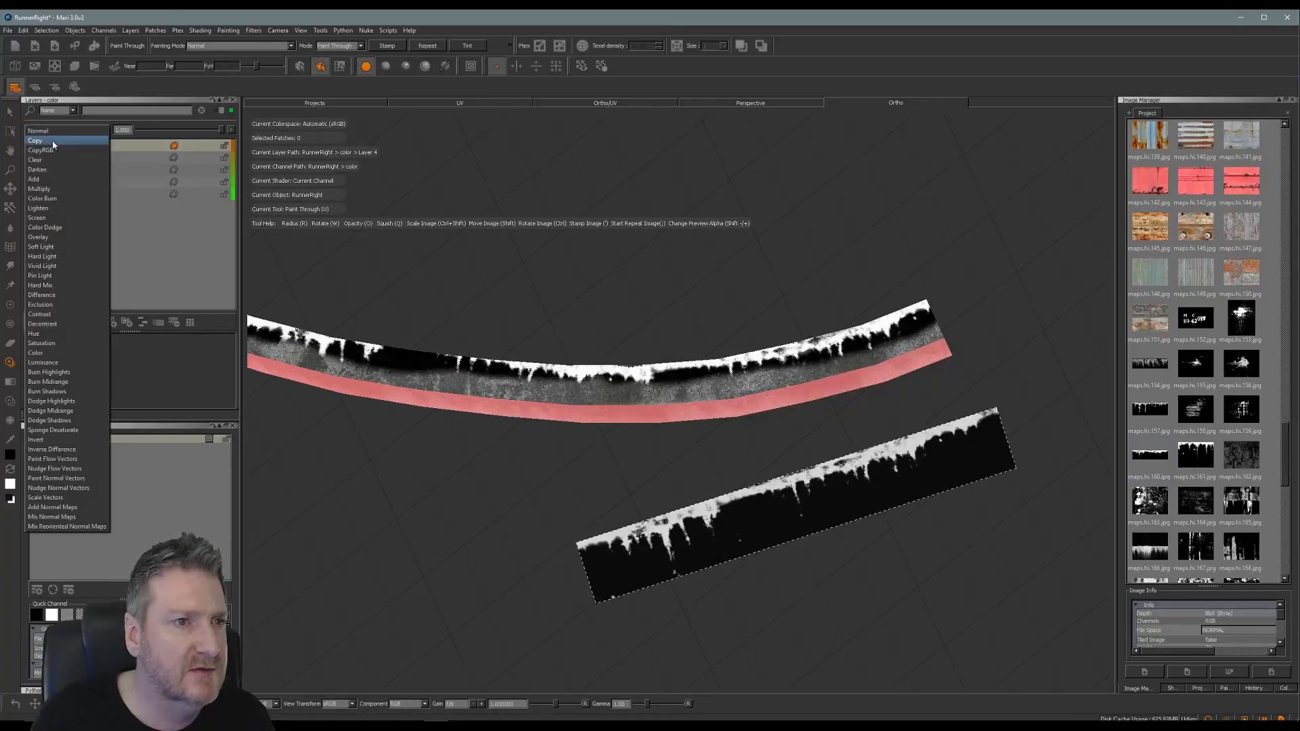
left_click(52, 168)
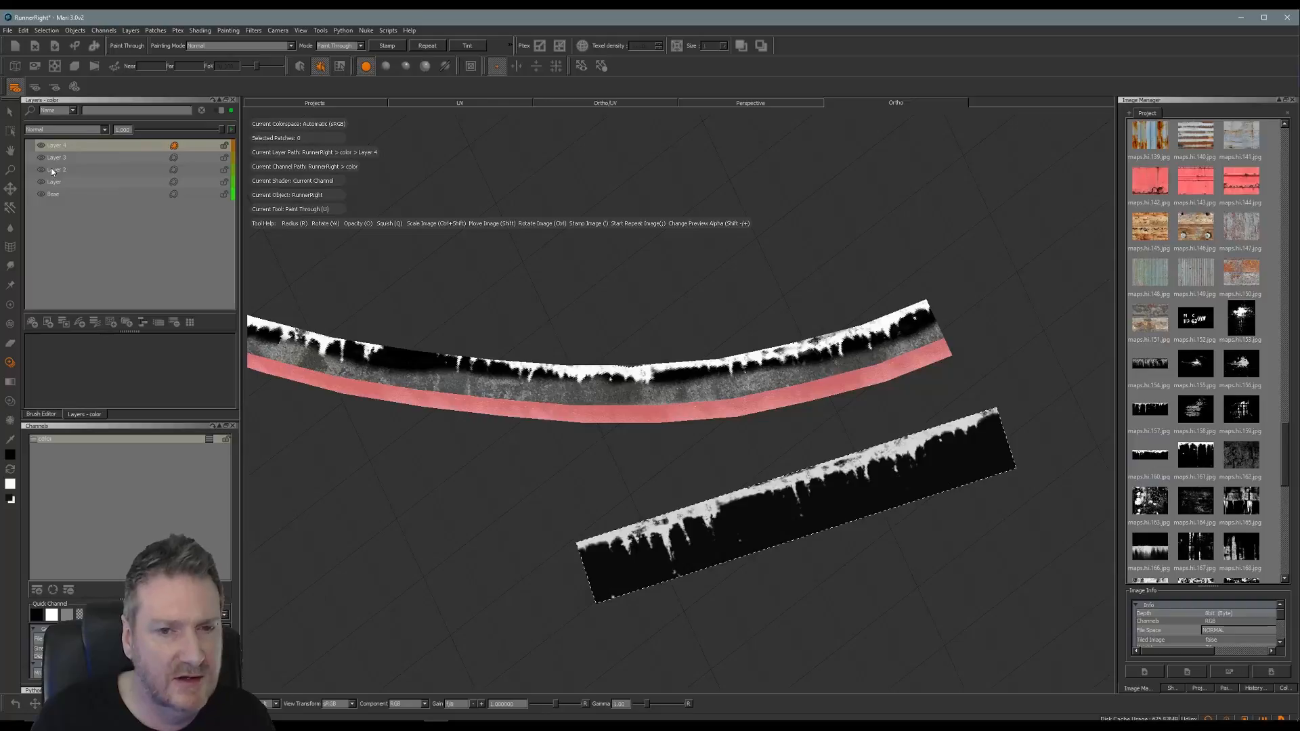
left_click(105, 131)
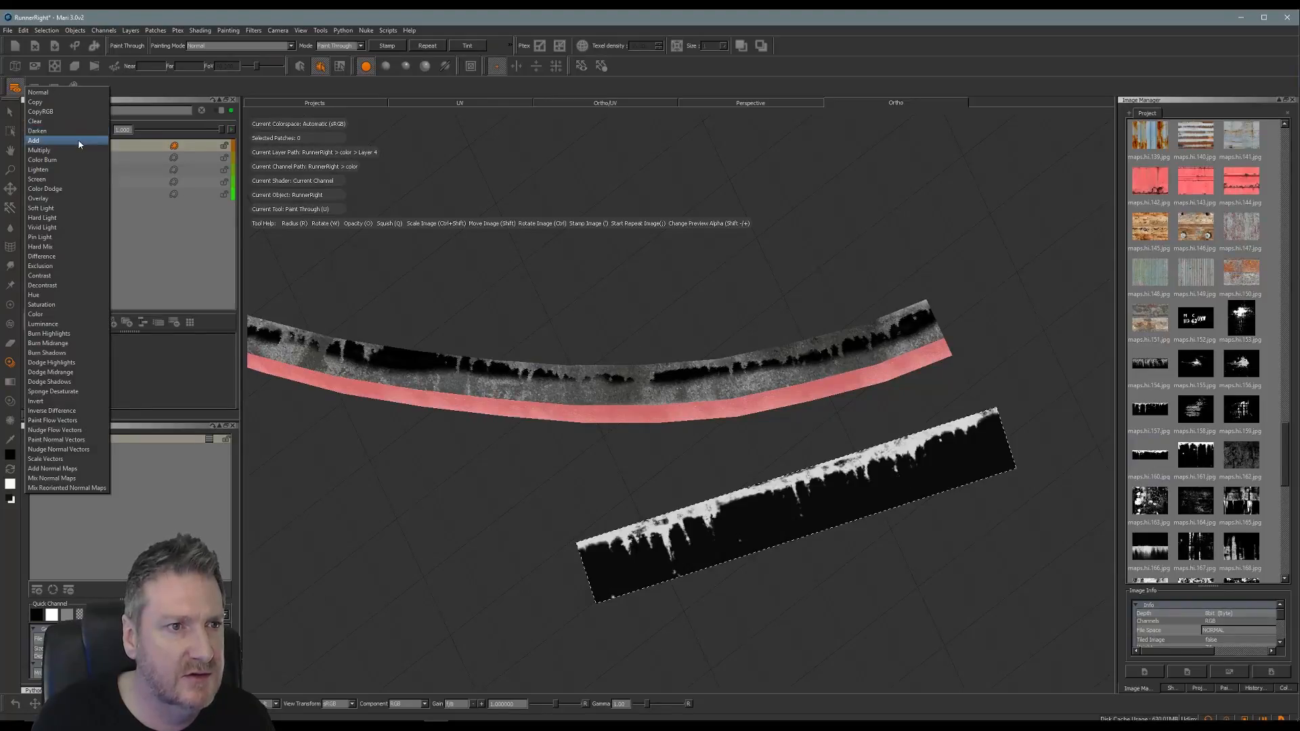
left_click(78, 140)
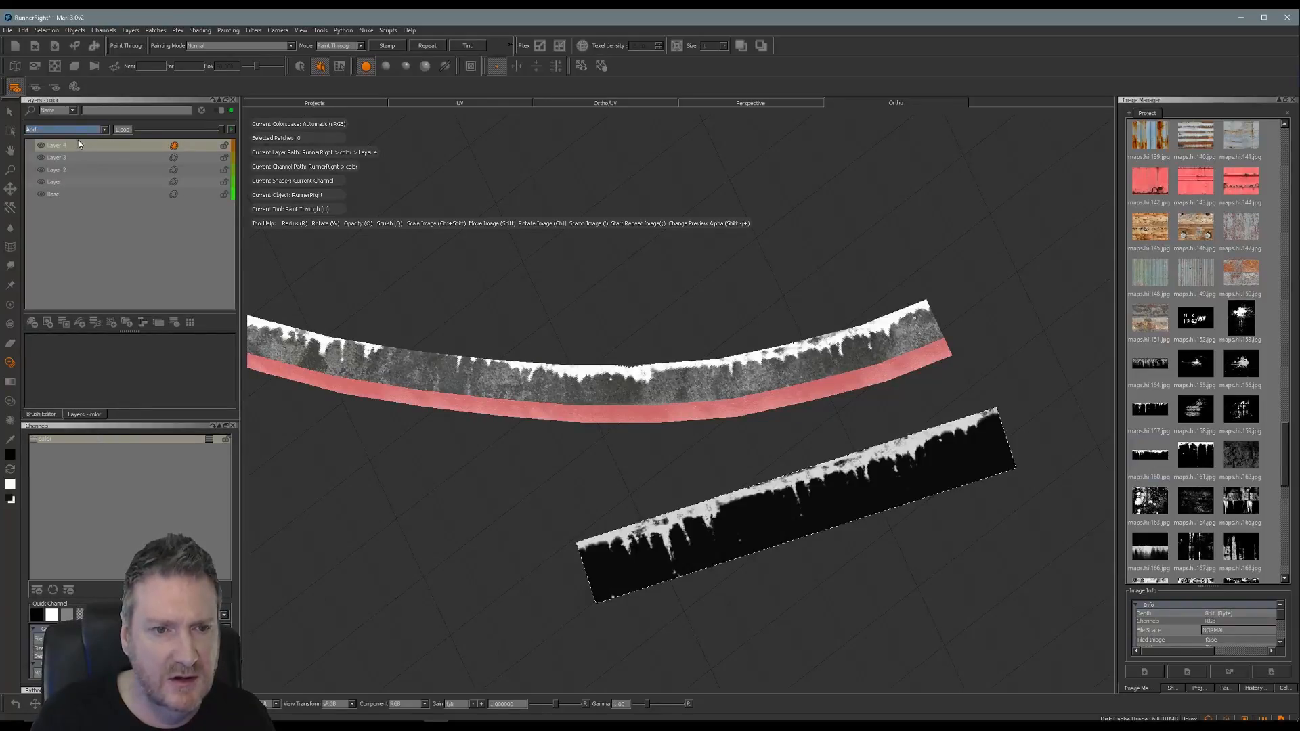
left_click(100, 130)
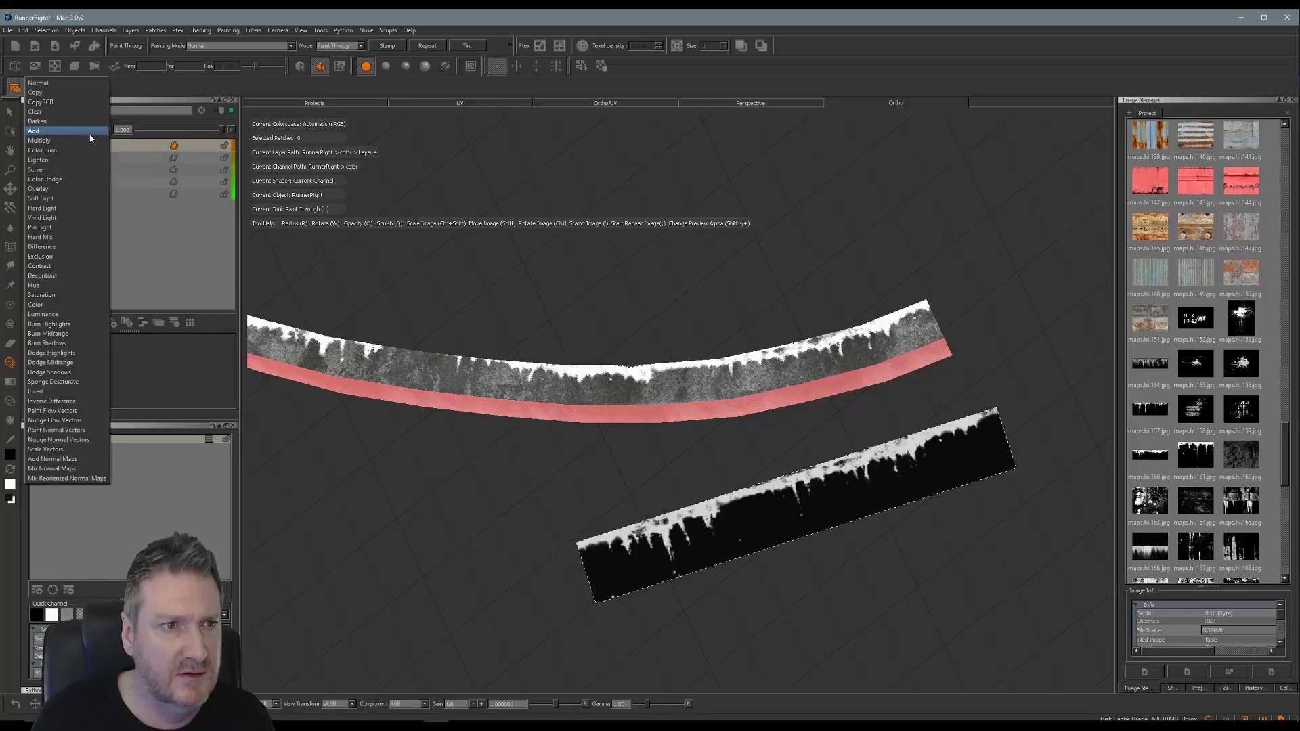
key("Escape")
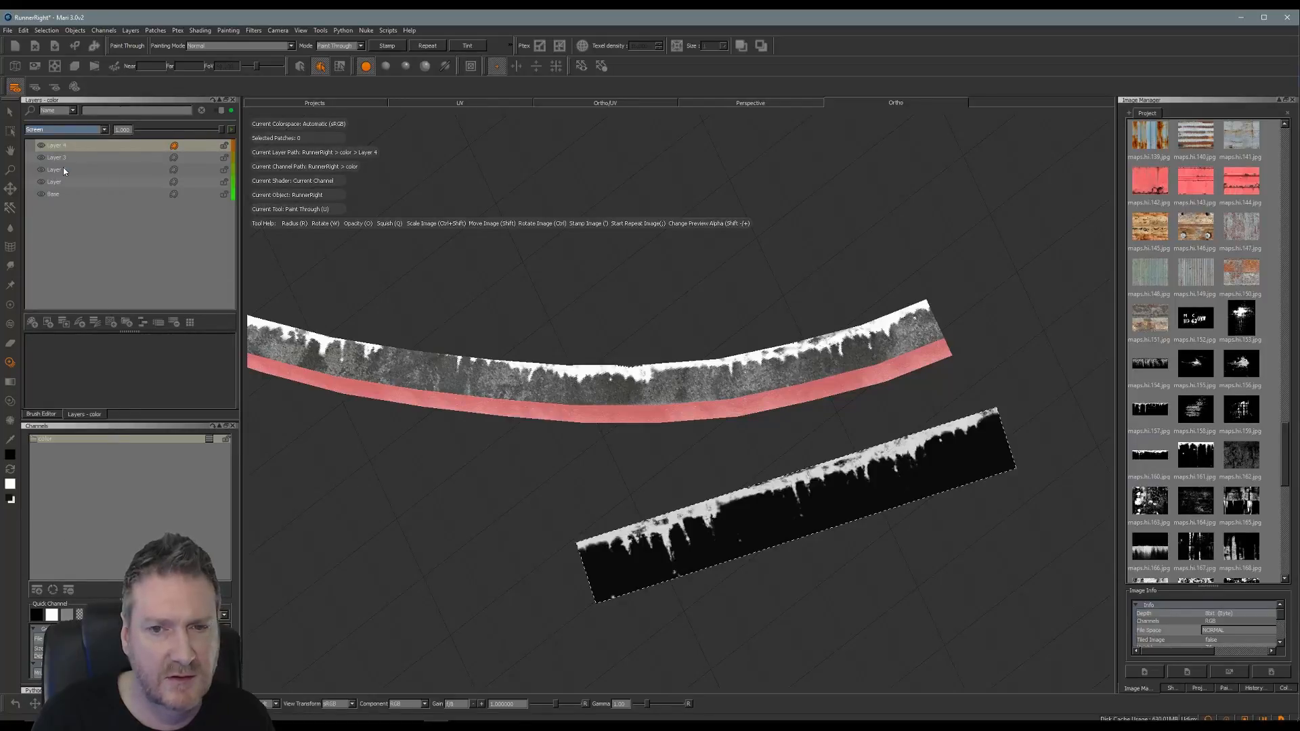
Set Layer 4 to Multiply with slightly reduced opacity and add an Invert adjustment stack to it.
left_click(102, 130)
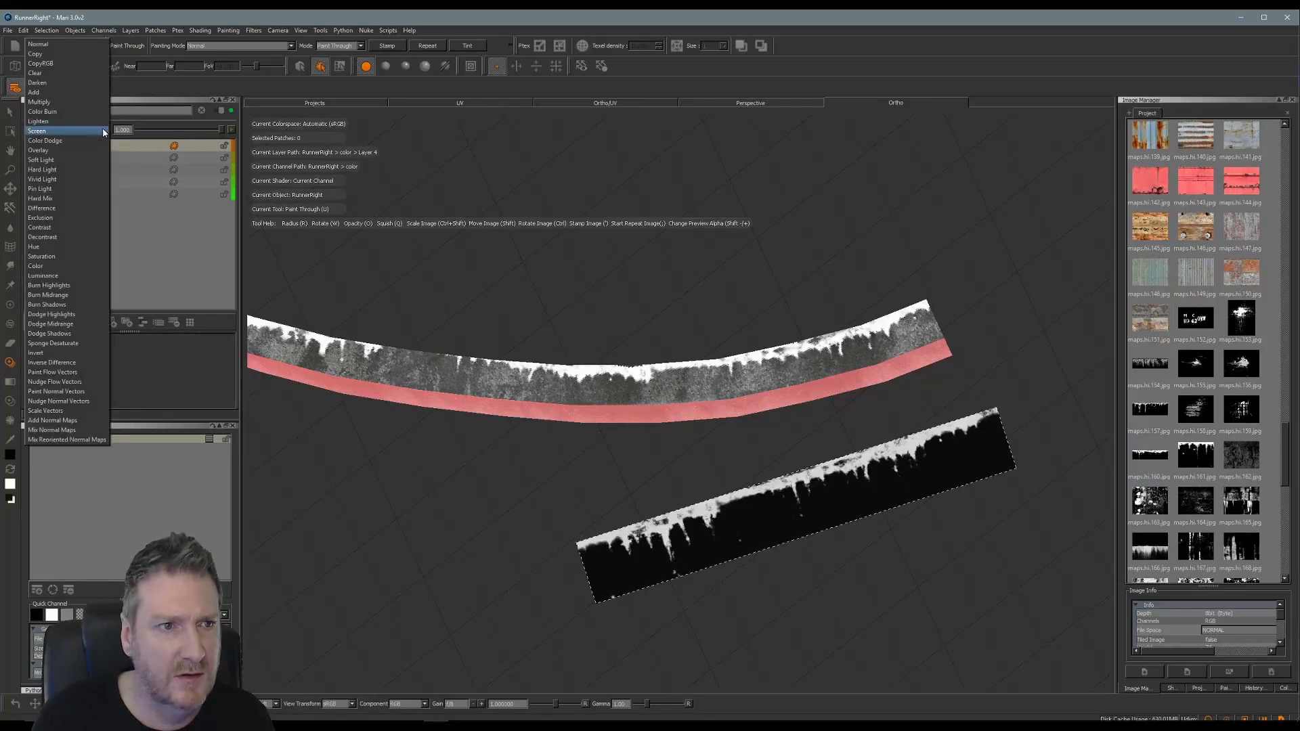
left_click(58, 102)
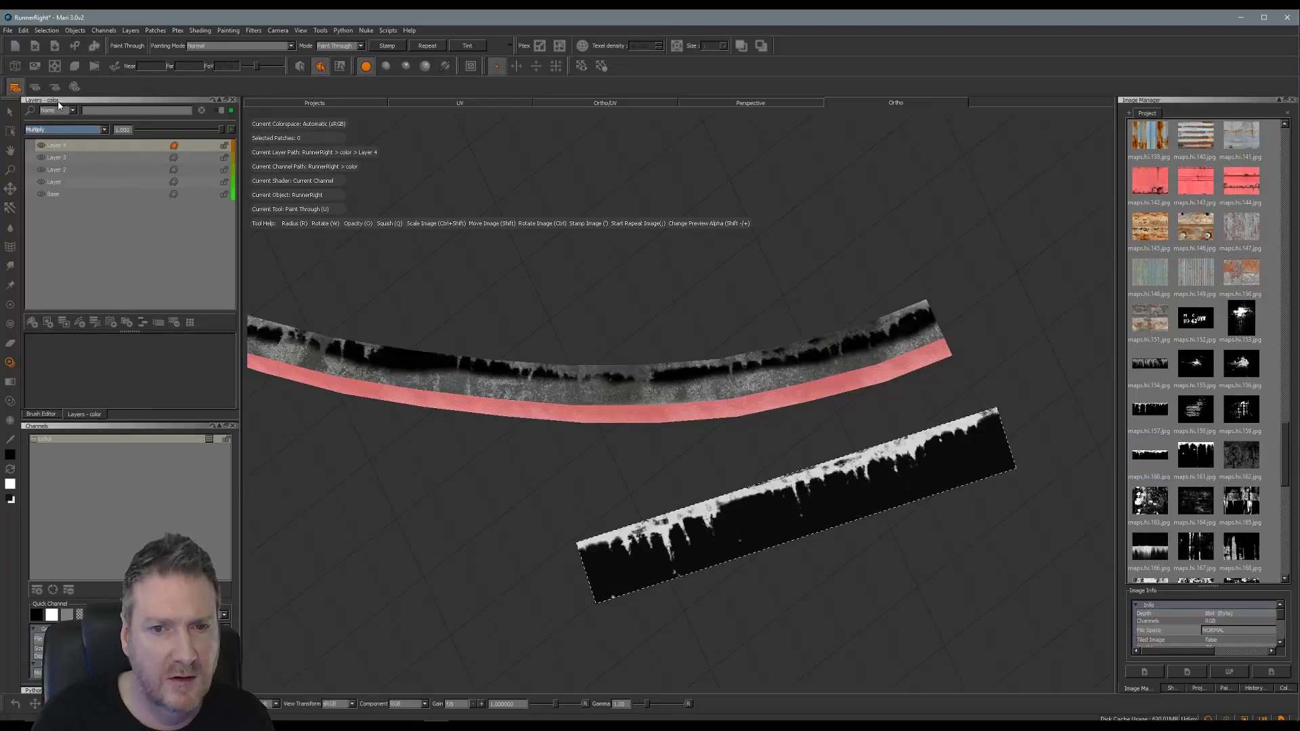
right_click(118, 150)
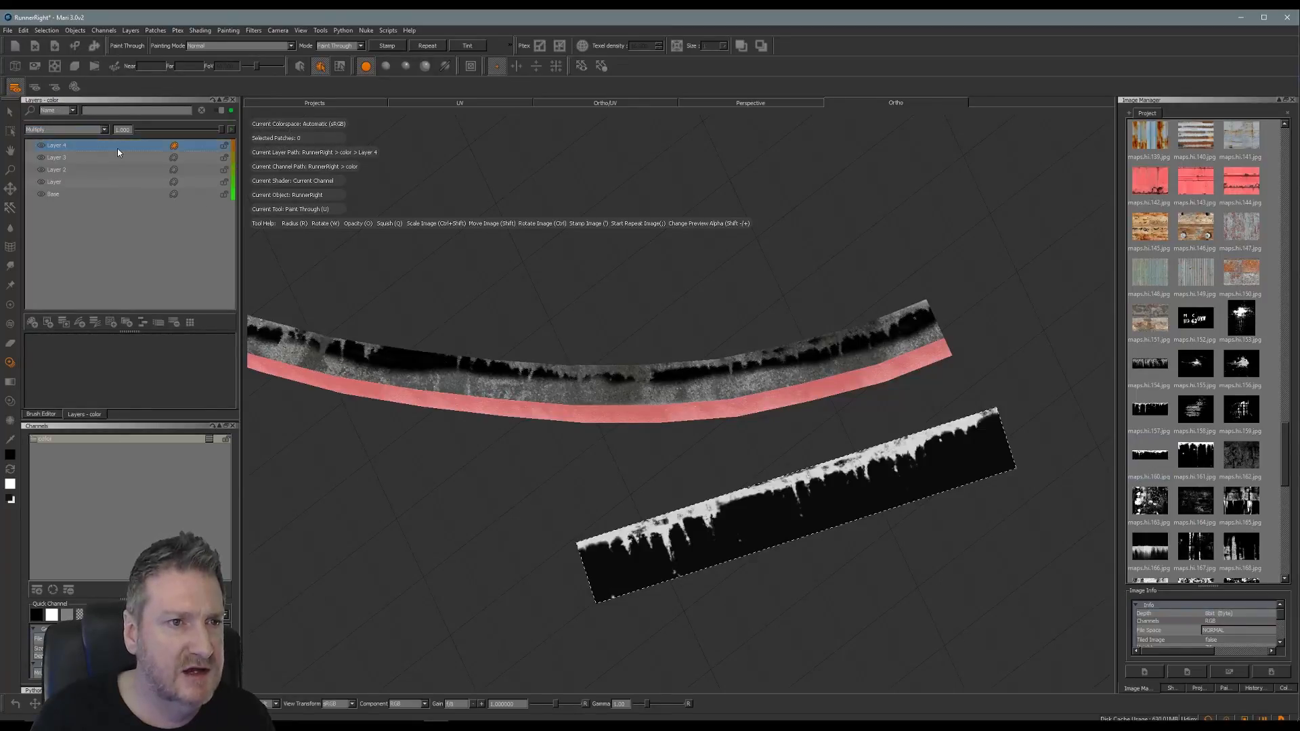
mouse_move(176, 398)
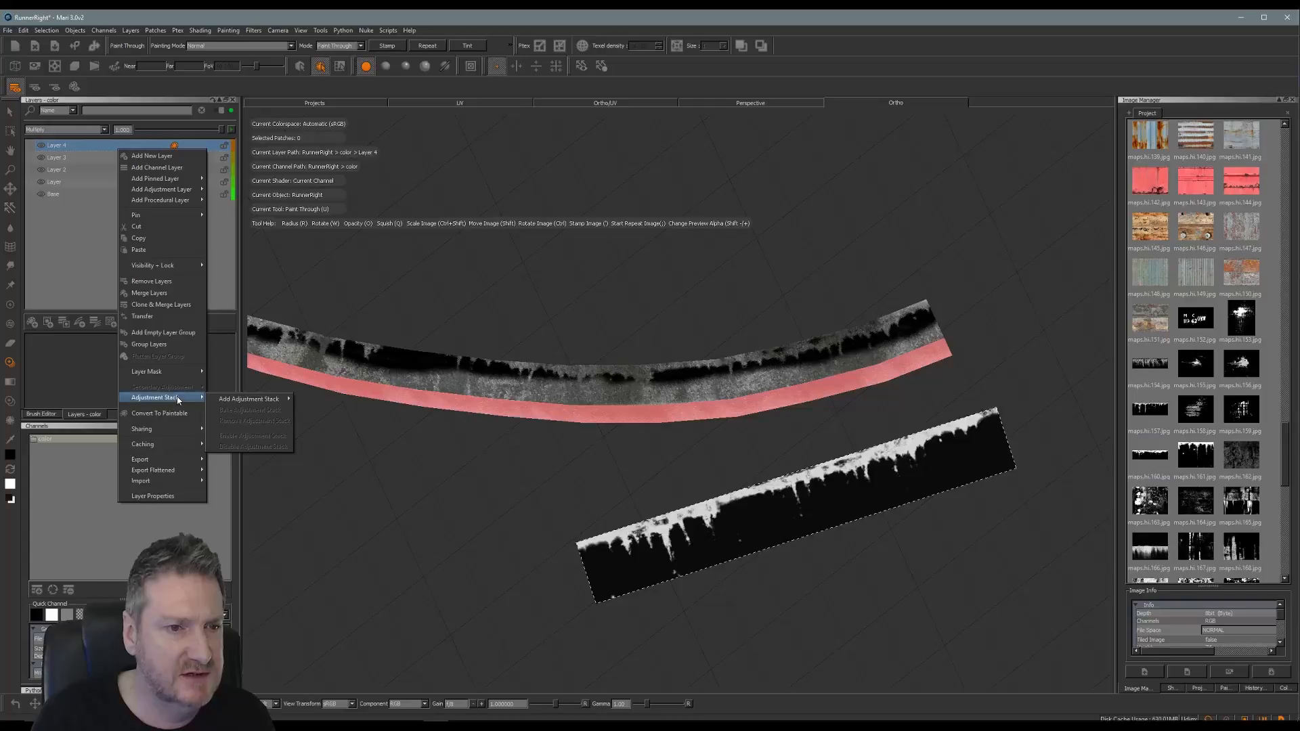
mouse_move(249, 399)
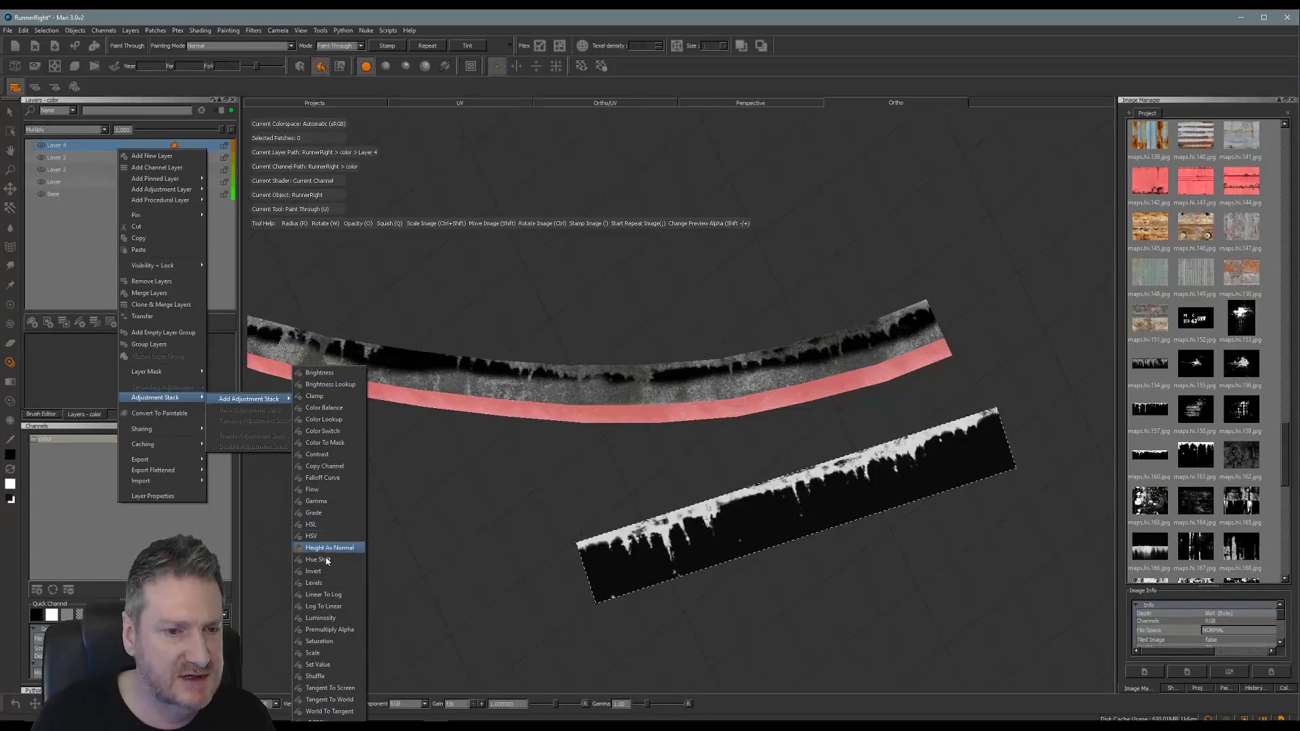
left_click(321, 575)
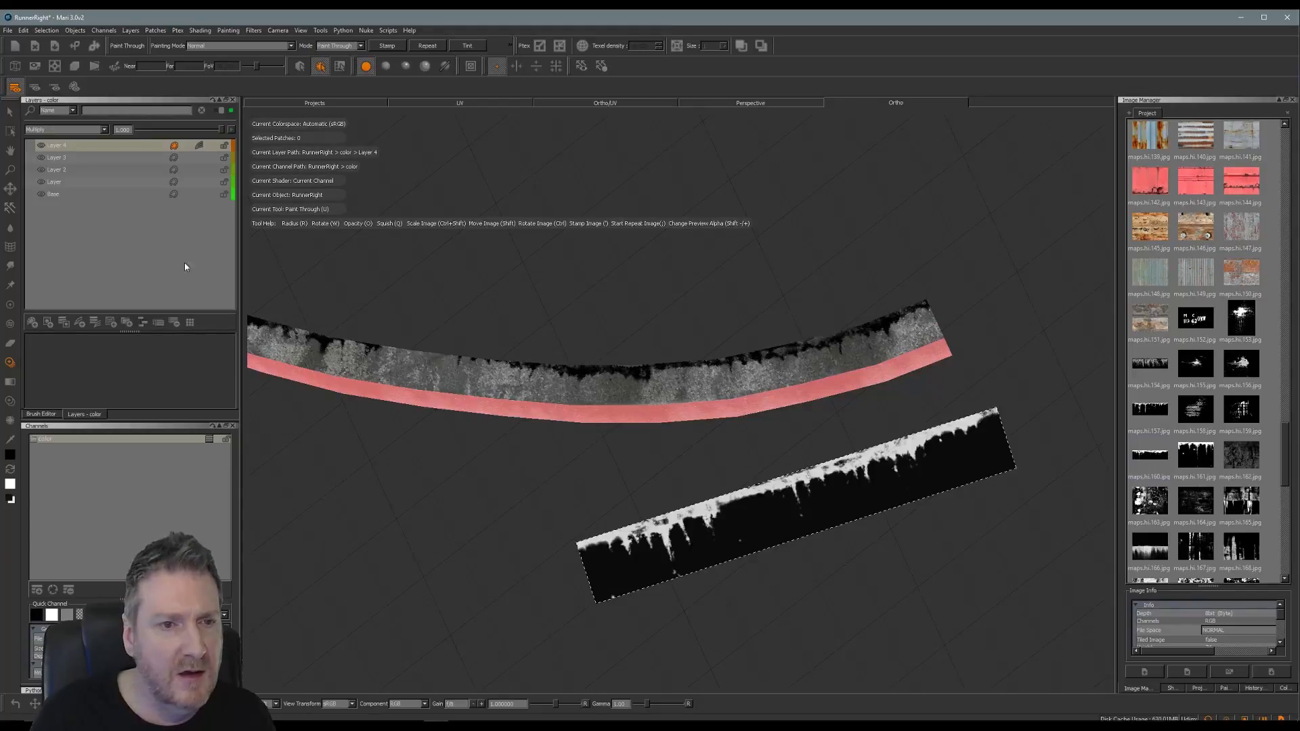
left_click_drag(222, 129, 216, 132)
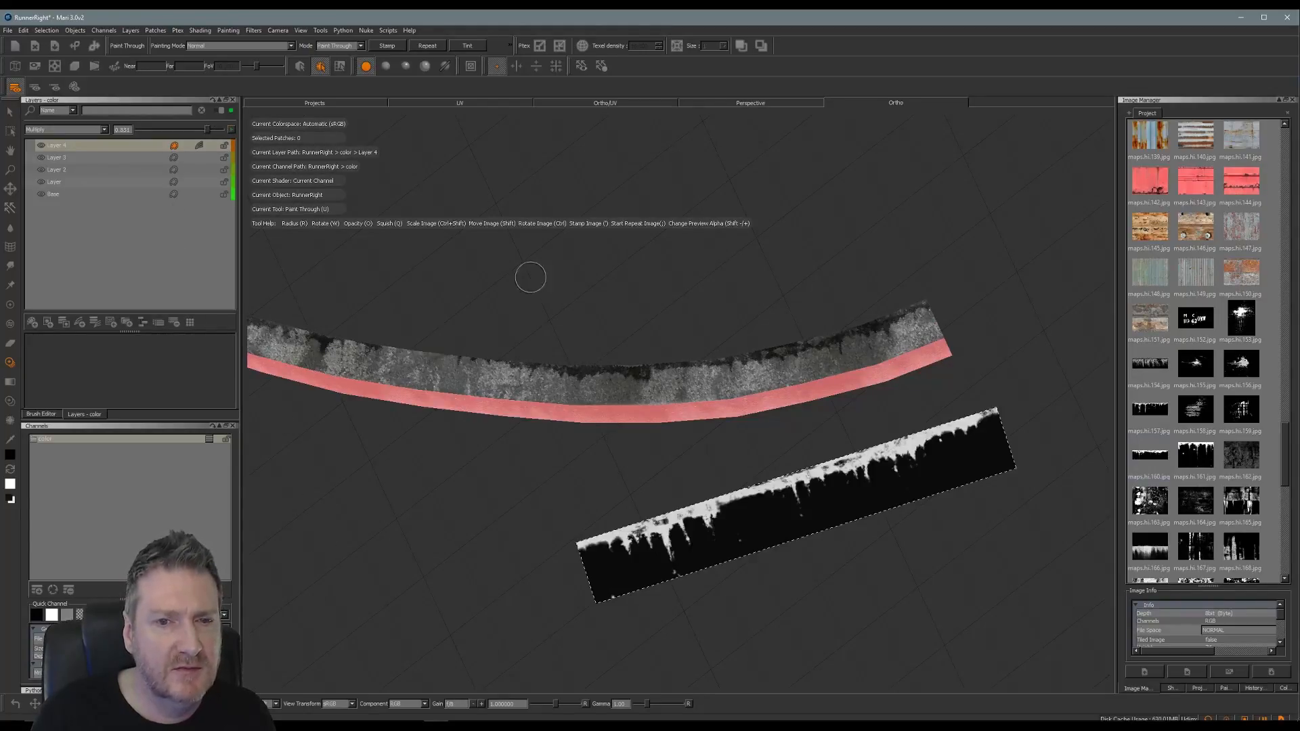
Export all patches of the color channel flattened, overwriting RunnerRight_Painted.tga in F:/Stairs.
right_click(101, 440)
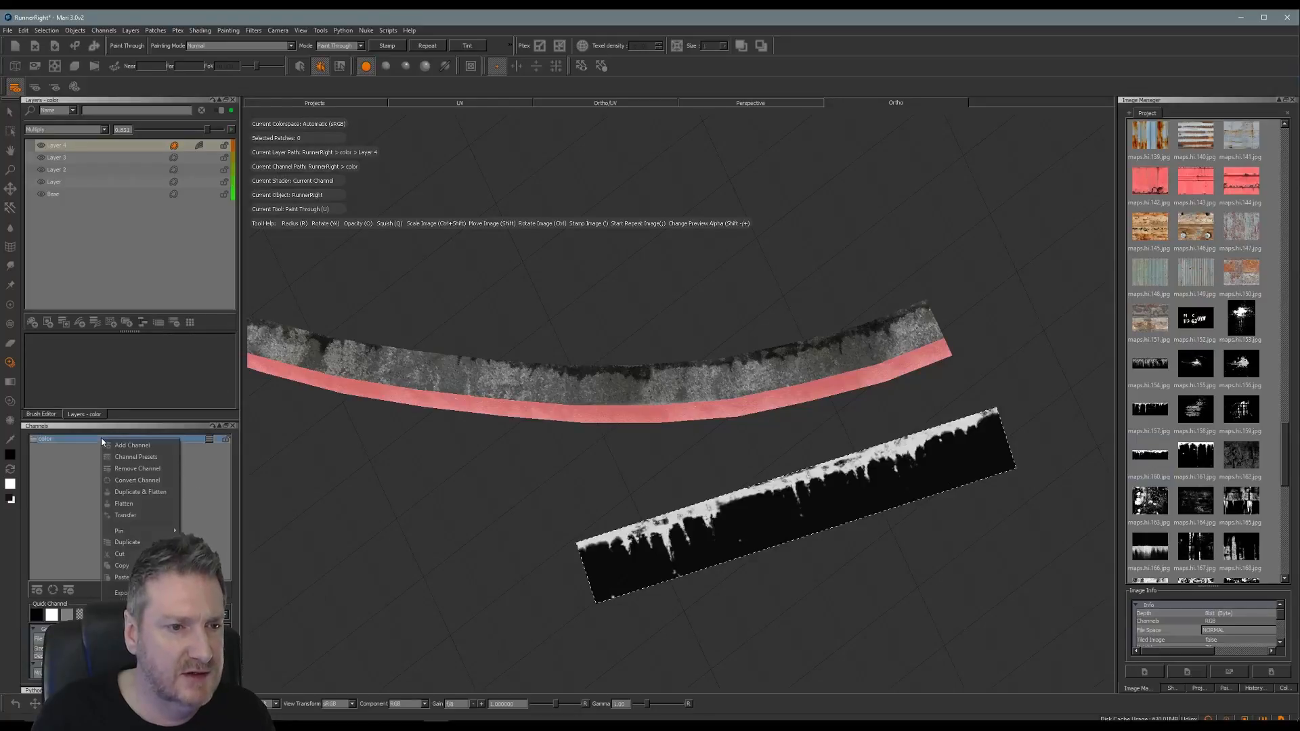
mouse_move(122, 592)
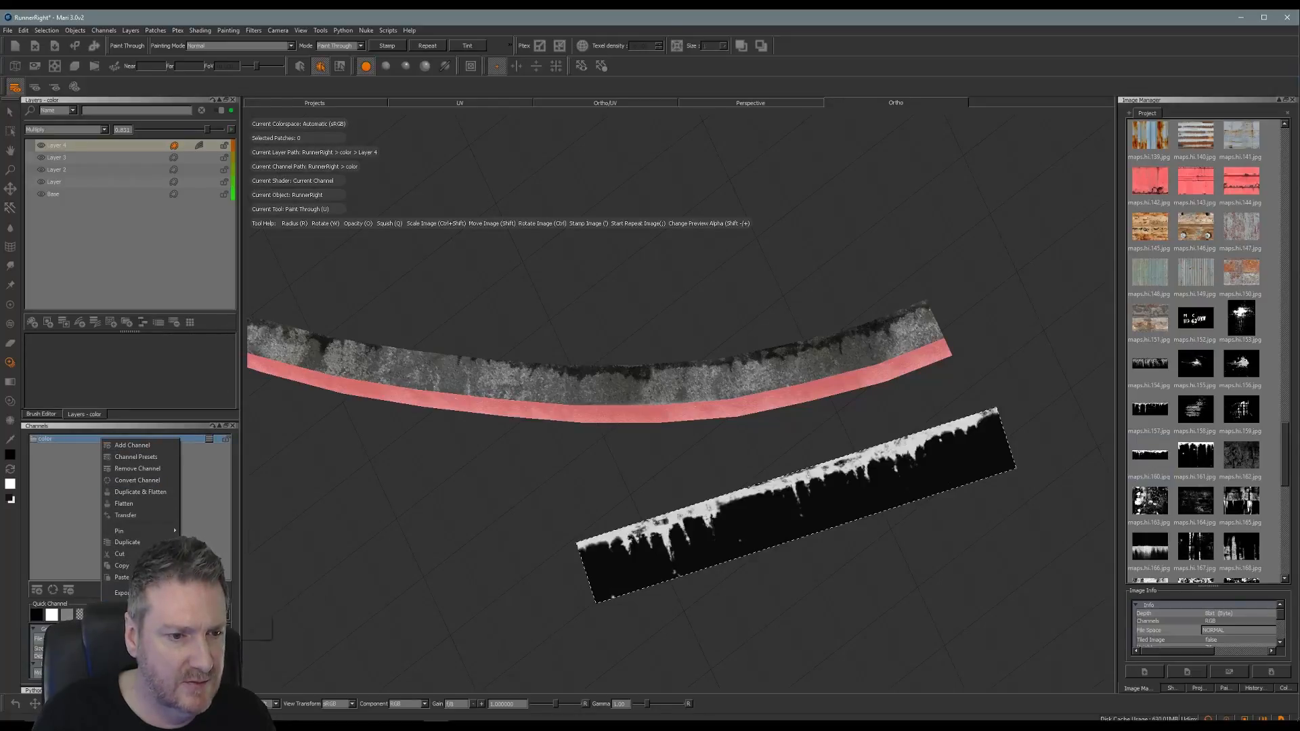
left_click(260, 640)
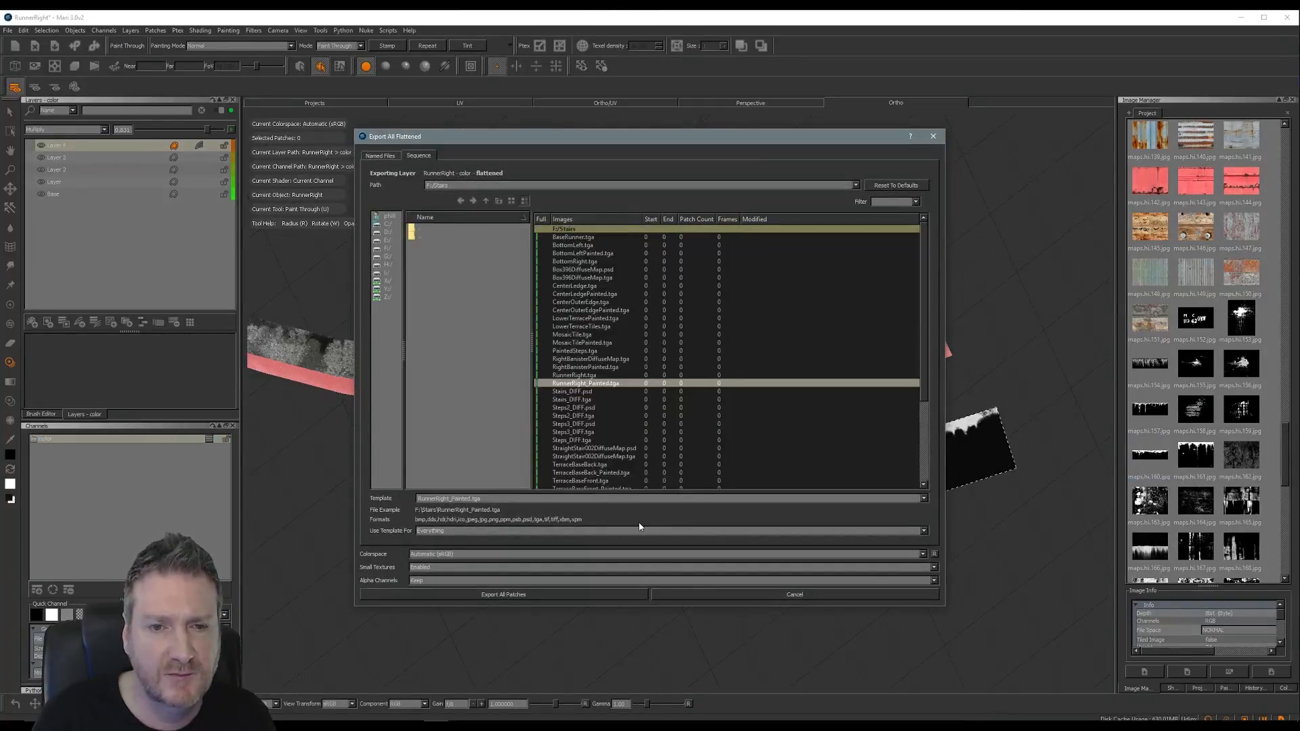
left_click(553, 591)
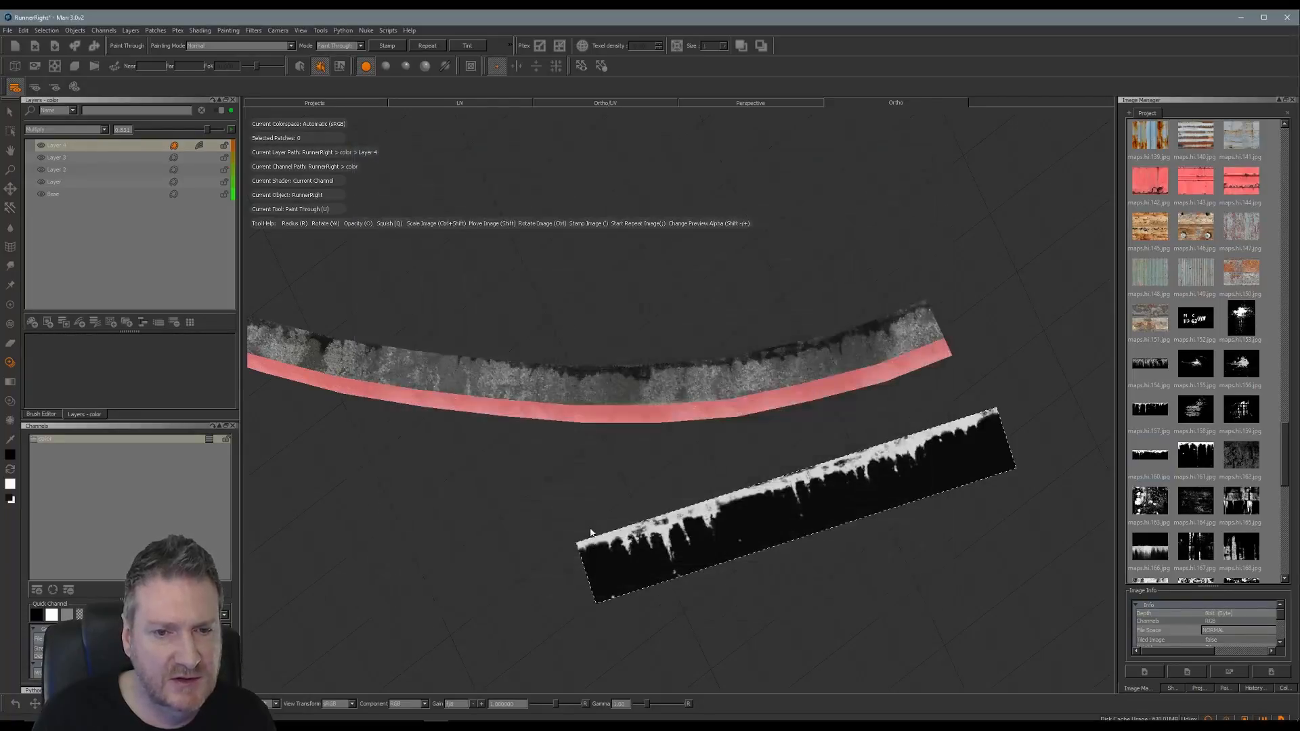
left_click(629, 378)
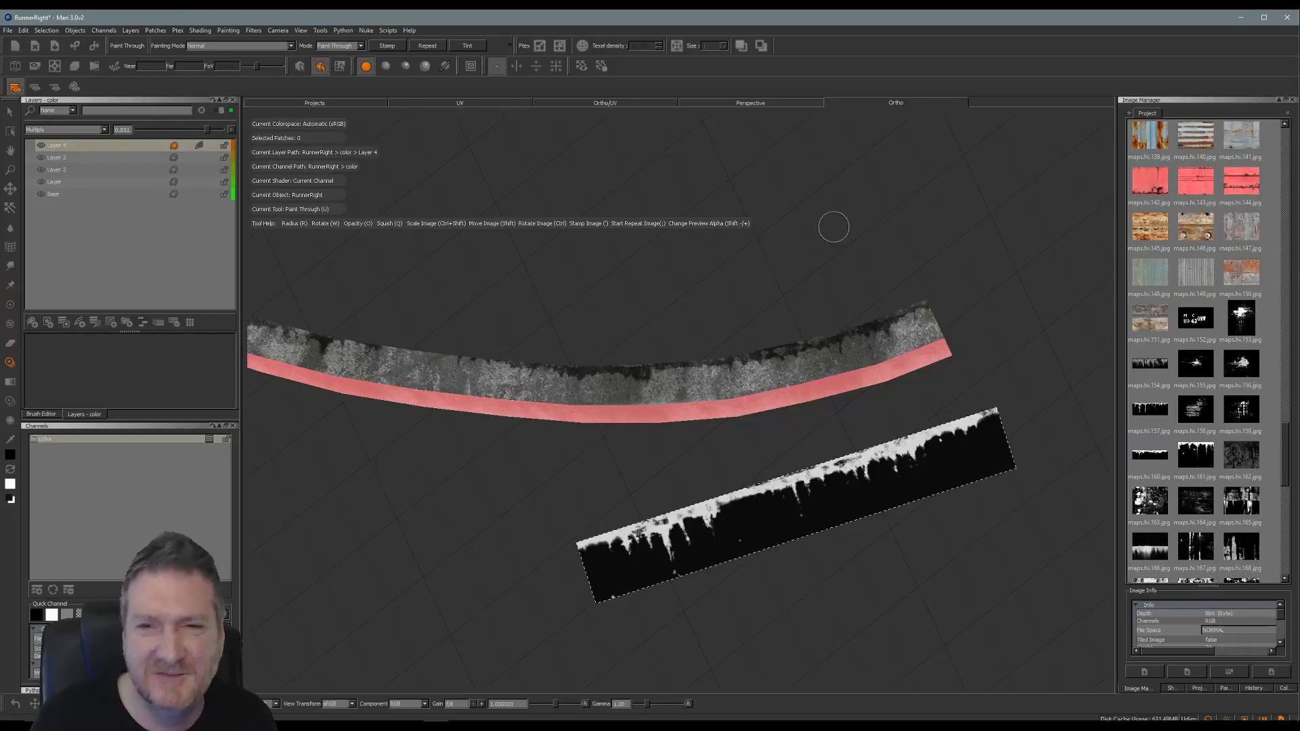
Switch to 3ds Max and reload the RunnerRight_Painted.tga bitmap in the runner's material, then close the Slate Material Editor.
left_click(1243, 15)
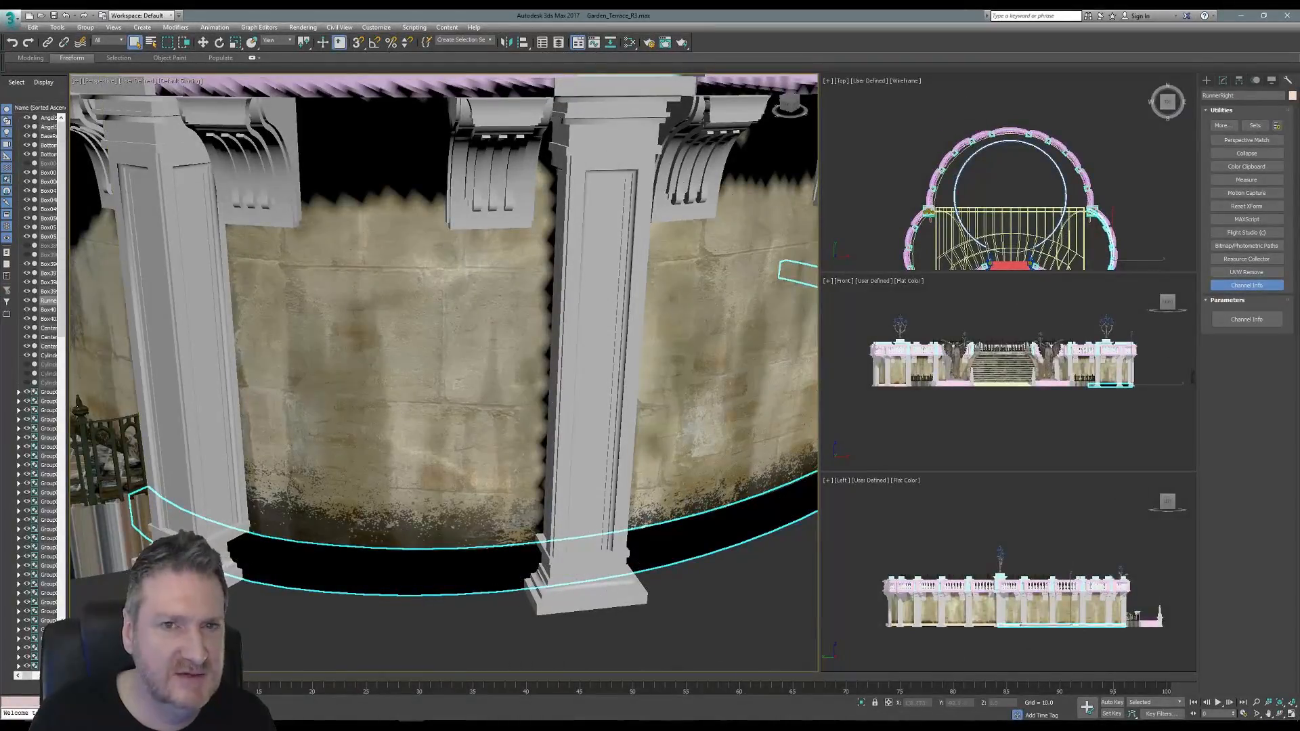
left_click(629, 43)
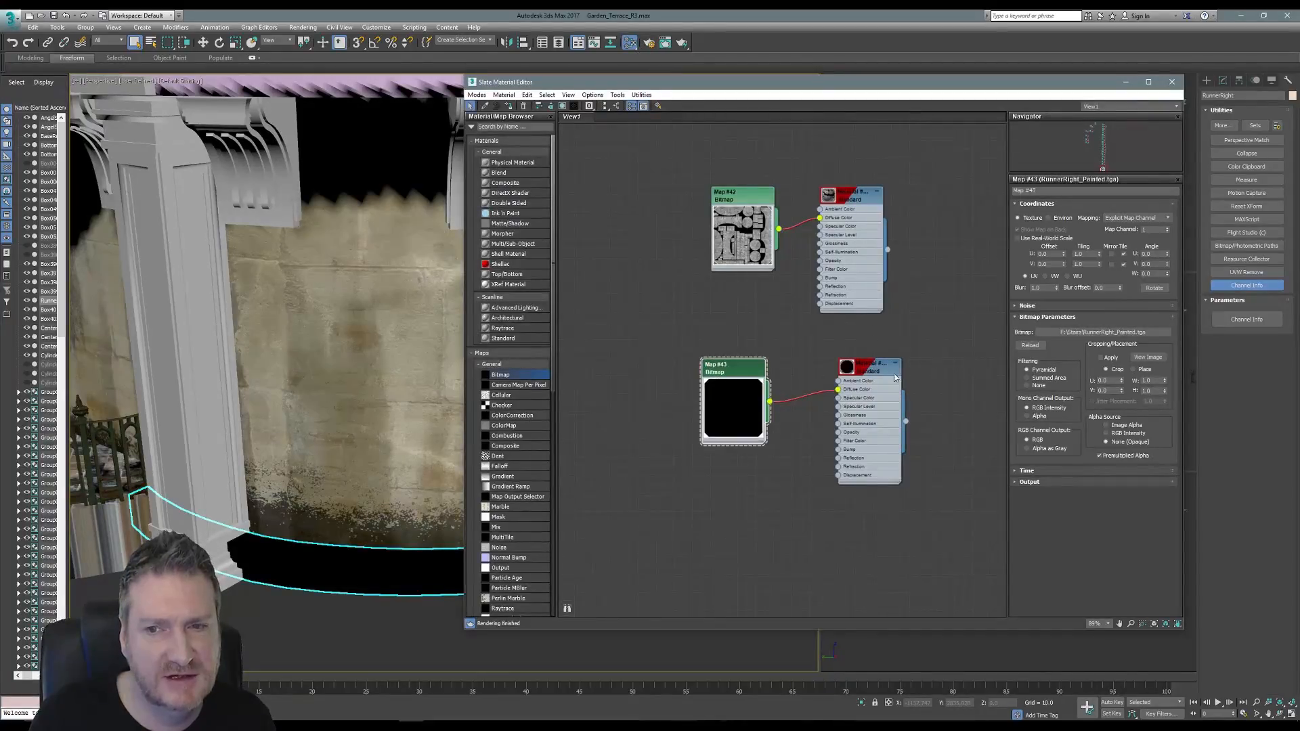
left_click(1029, 345)
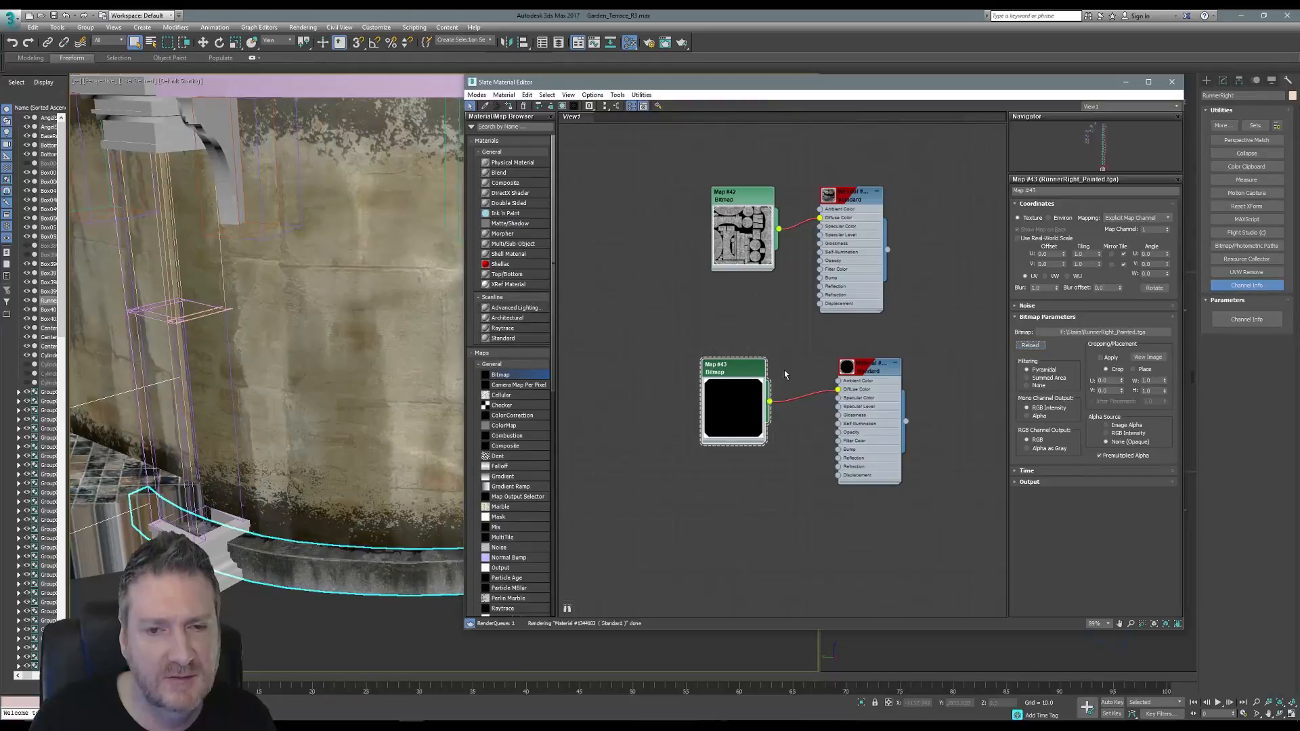
left_click(1173, 82)
Examine the reloaded runner texture below the curved wall from several angles, and clear the runner's selection.
middle_click_drag(539, 443, 801, 541, "alt")
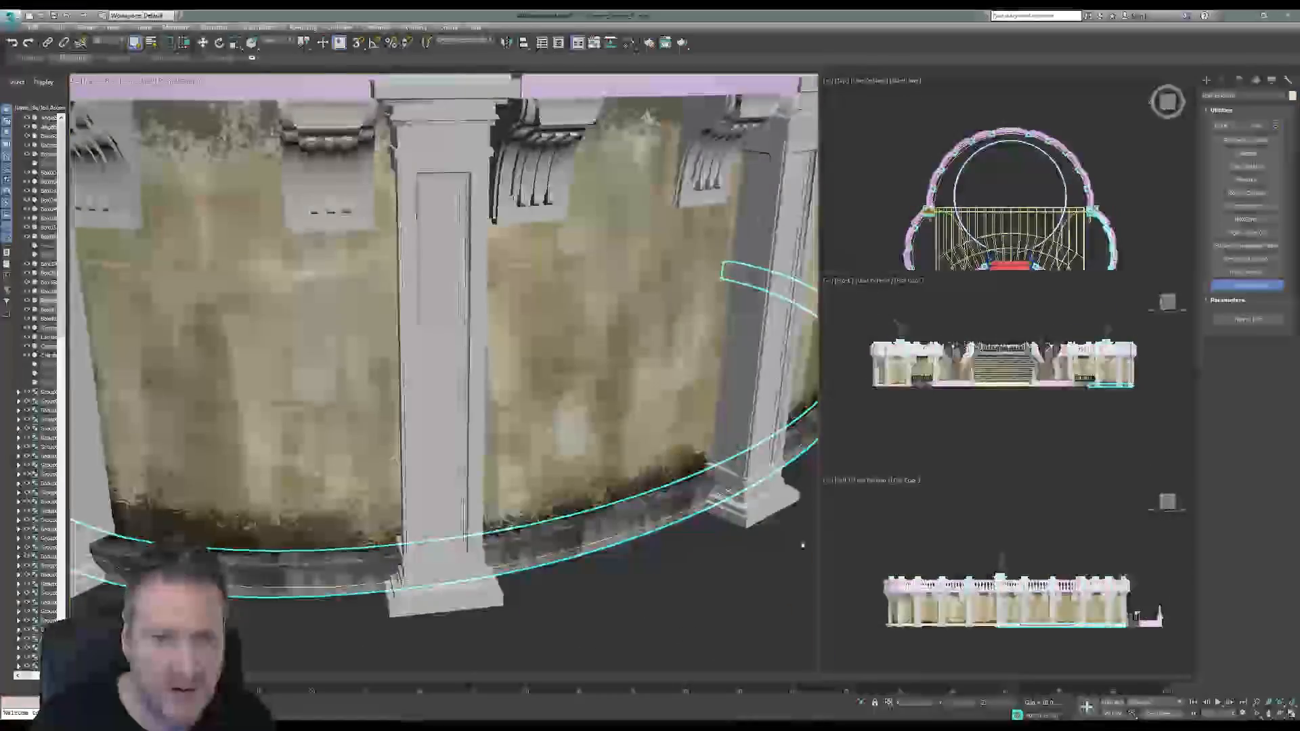
left_click(1282, 714)
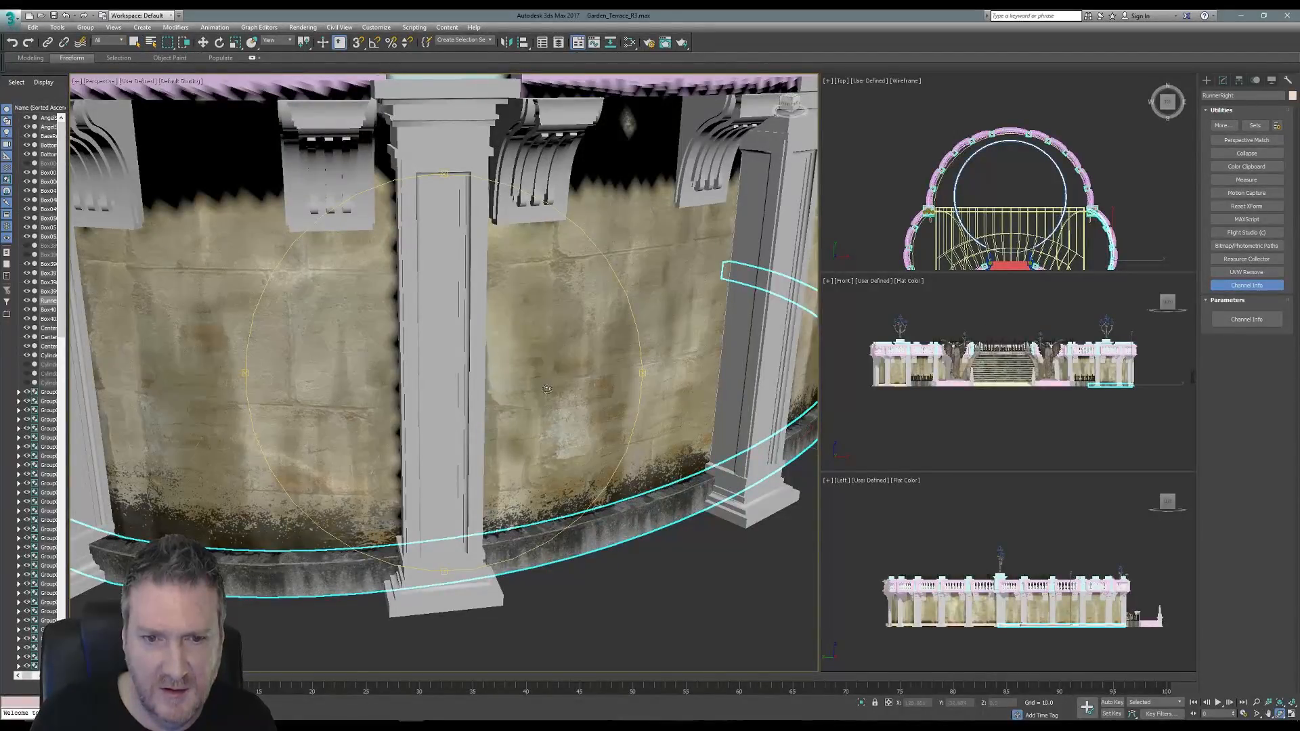
left_click_drag(547, 389, 557, 426)
mouse_move(556, 426)
middle_mouse_down()
mouse_move(558, 440)
mouse_move(566, 416)
middle_mouse_up()
left_click(1222, 82)
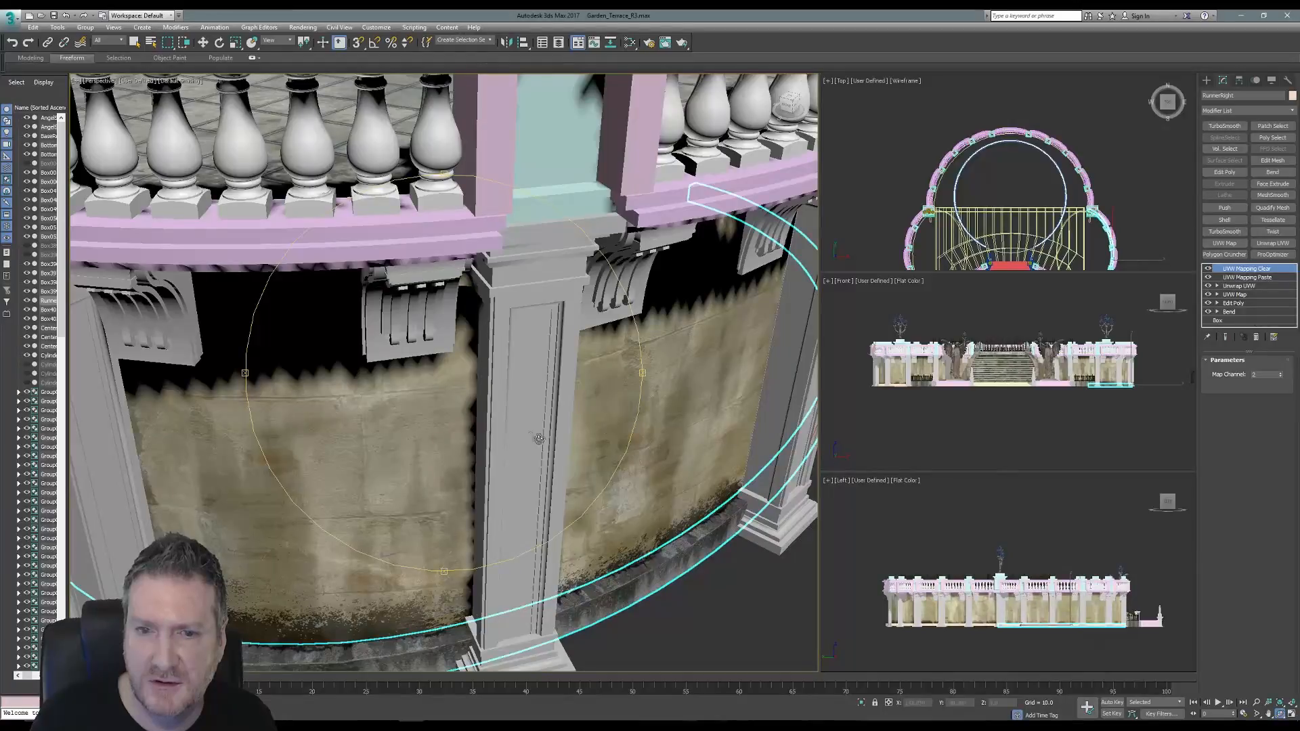
left_click_drag(521, 426, 611, 354)
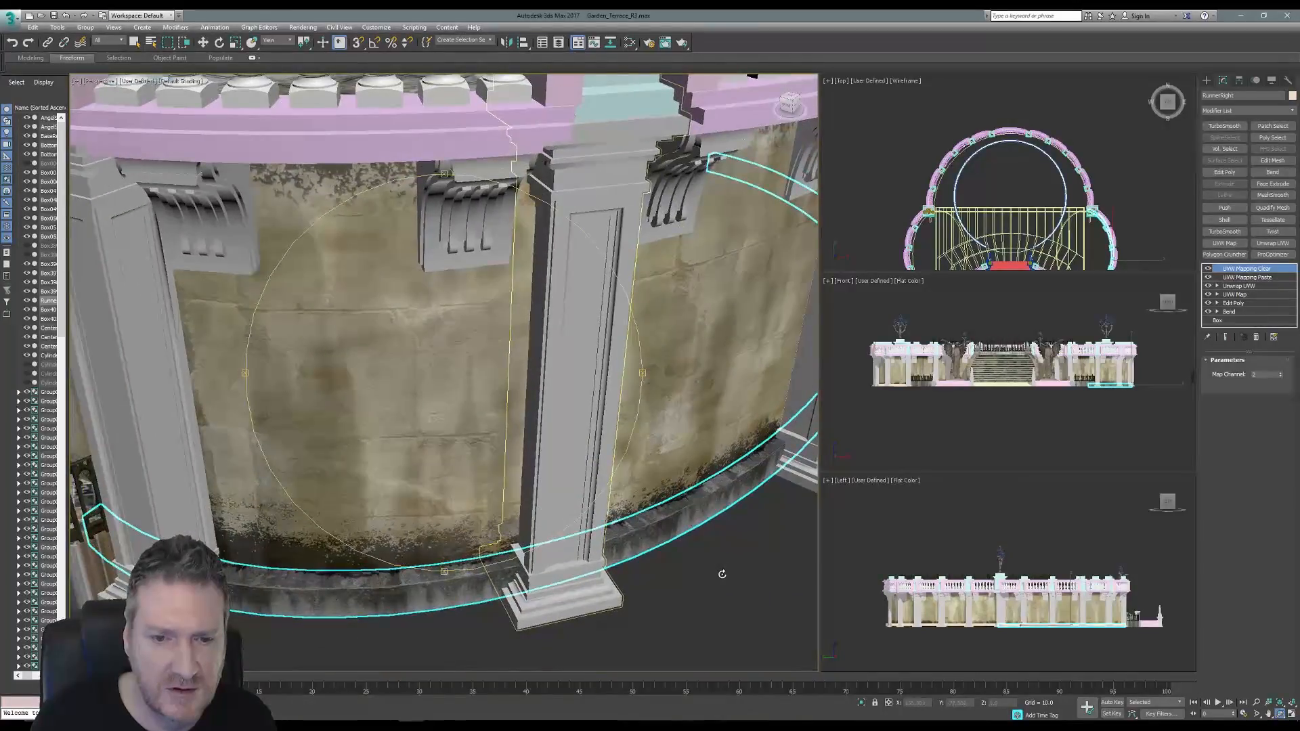
left_click(133, 42)
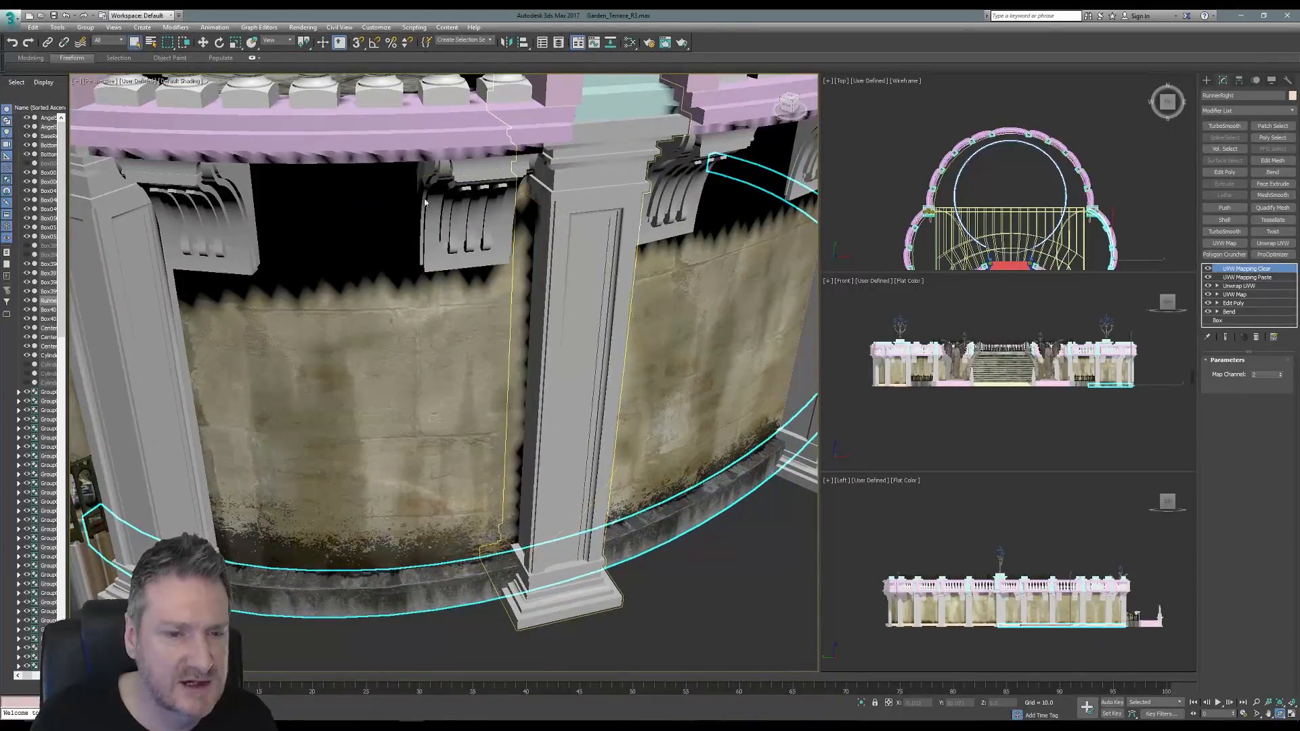
left_click(710, 604)
middle_click_drag(427, 470, 360, 456)
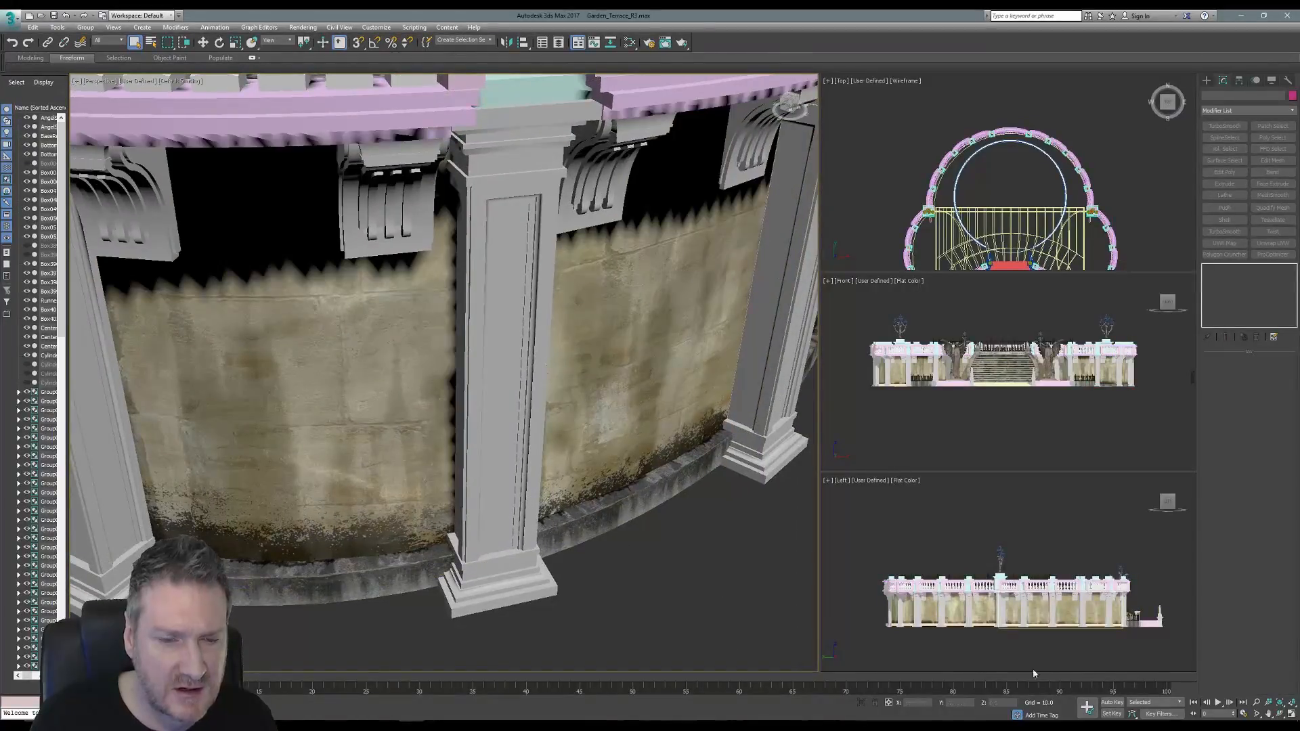
Inspect the drips along the runner where it meets the stained wall base, both close up and across the whole terrace.
left_click(1278, 715)
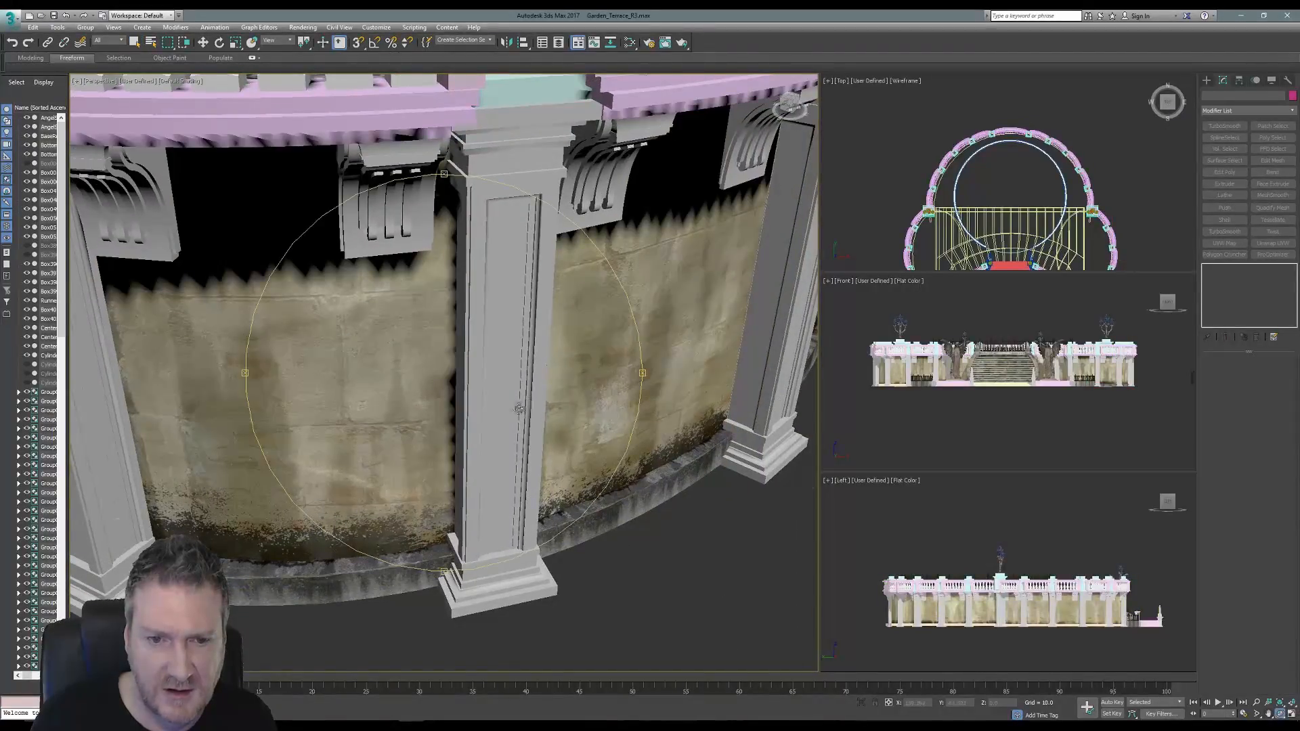
left_click_drag(518, 409, 421, 319)
middle_click_drag(290, 213, 155, 312, "alt")
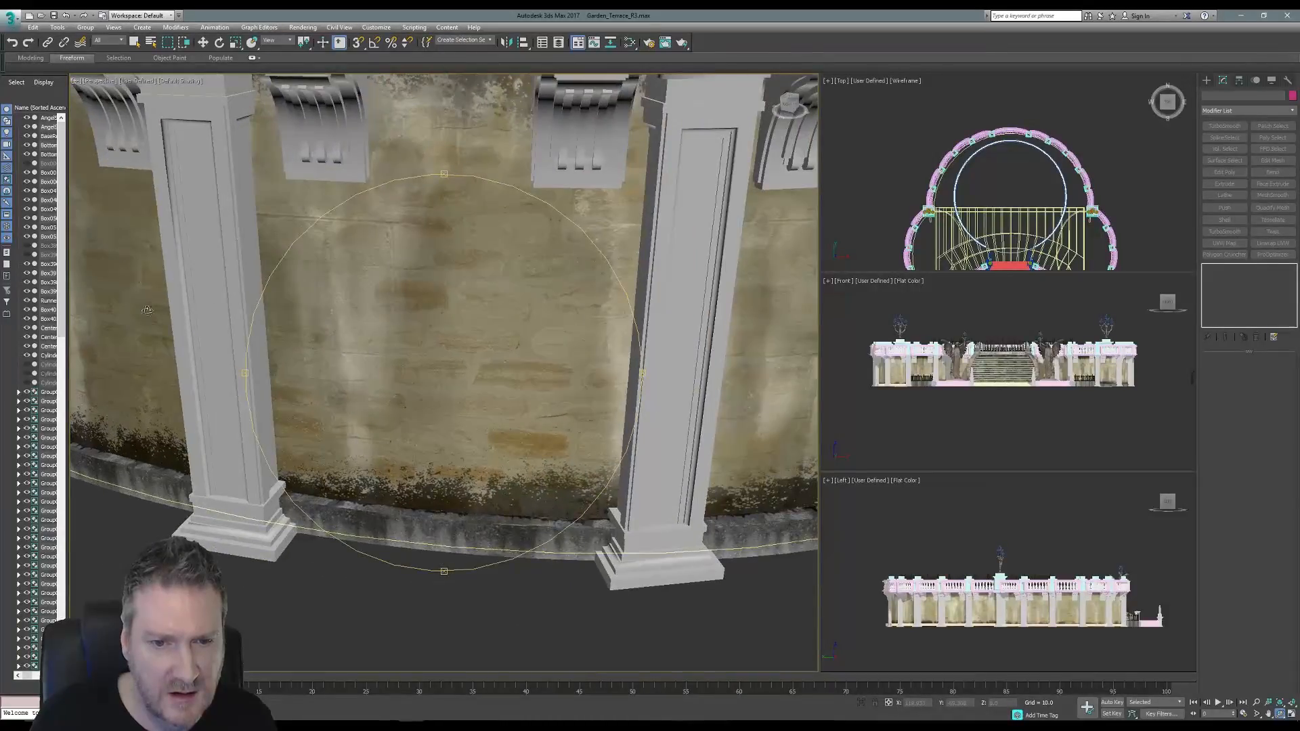
mouse_move(384, 339)
middle_mouse_down("alt")
mouse_move(313, 325)
mouse_move(370, 352)
middle_mouse_up("alt")
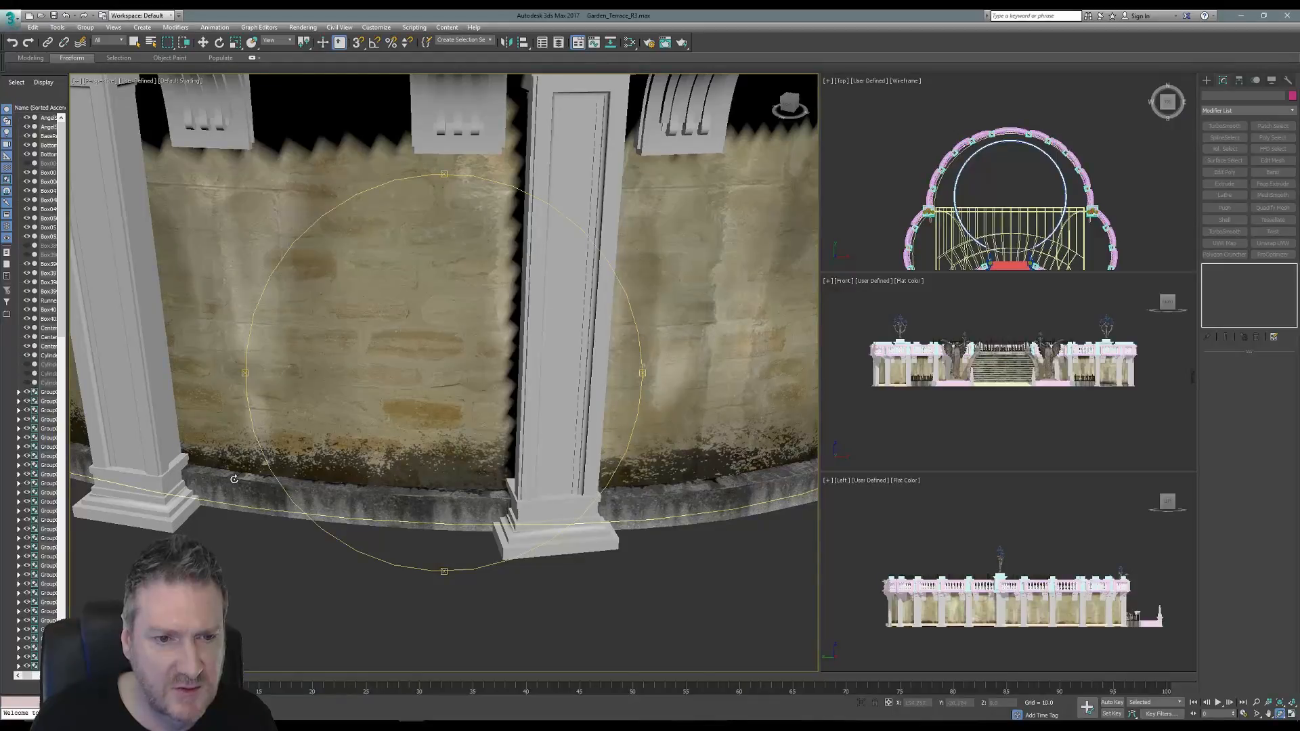
middle_click_drag(516, 450, 499, 449, "alt")
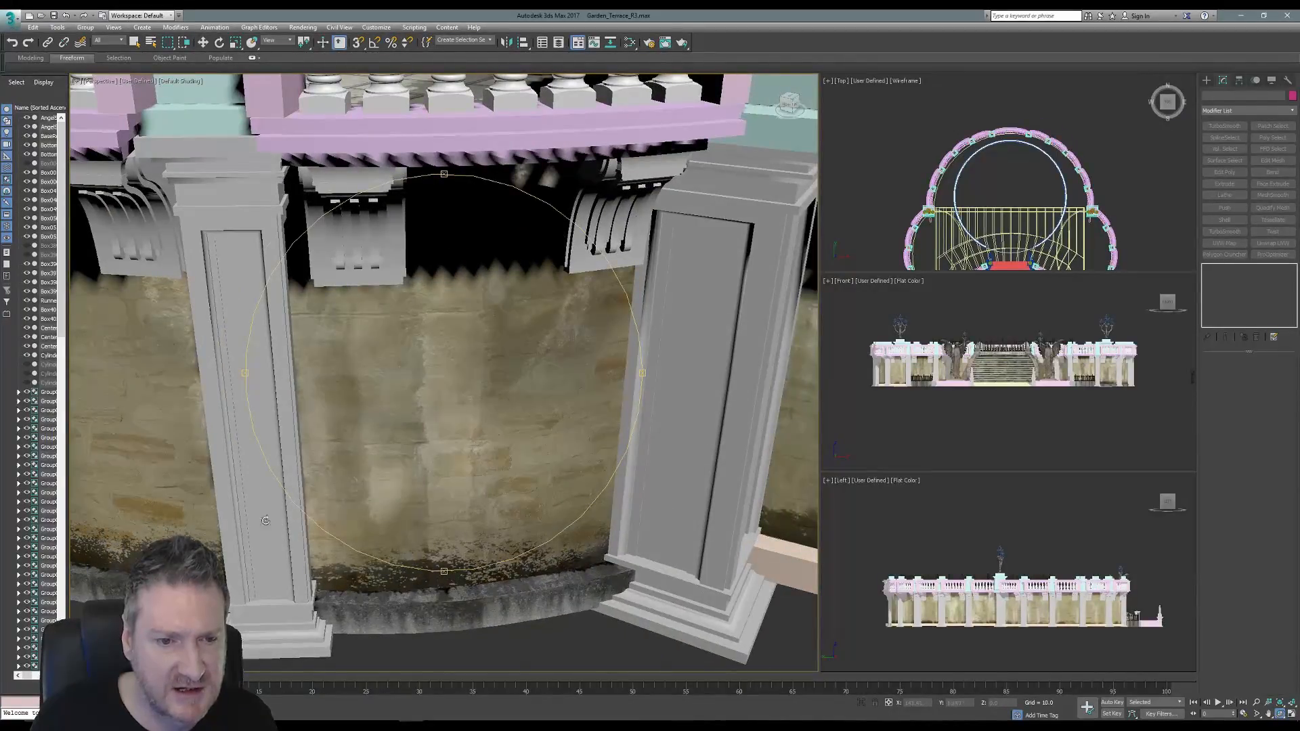
middle_click_drag(340, 433, 370, 570, "alt")
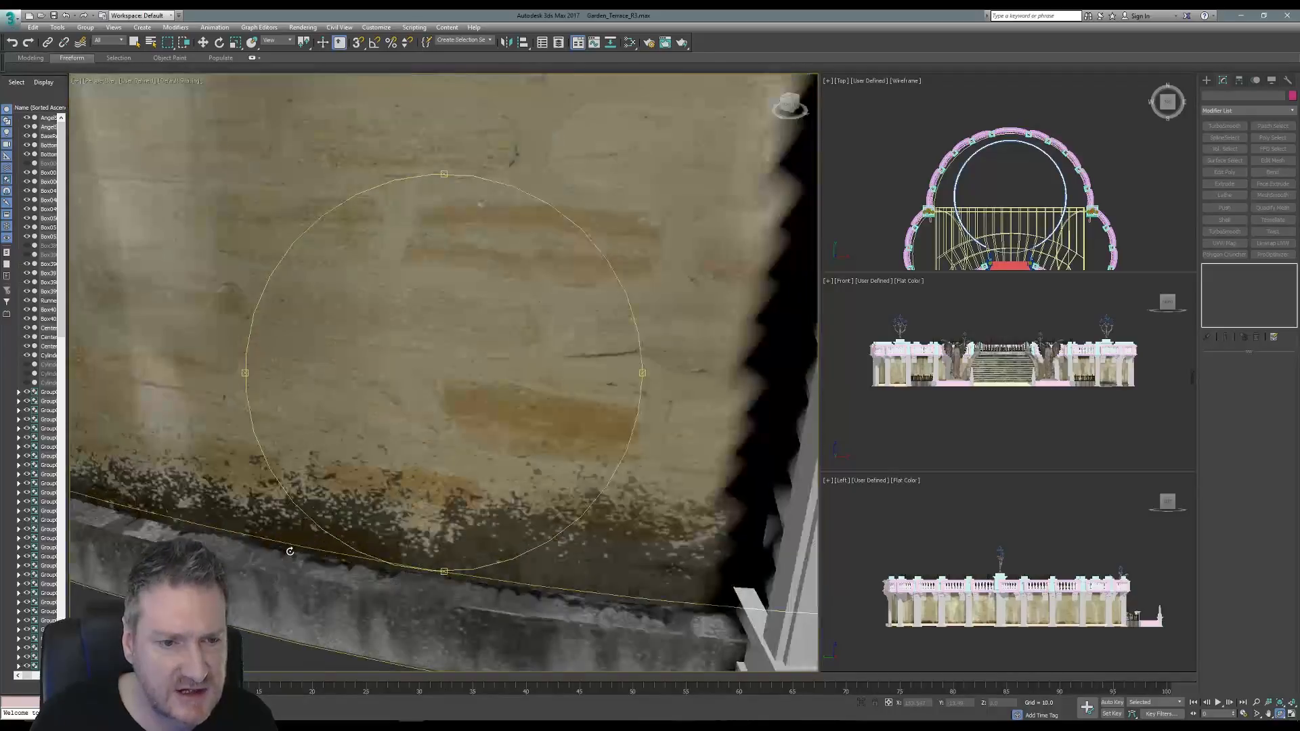
middle_click_drag(366, 451, 477, 433, "alt")
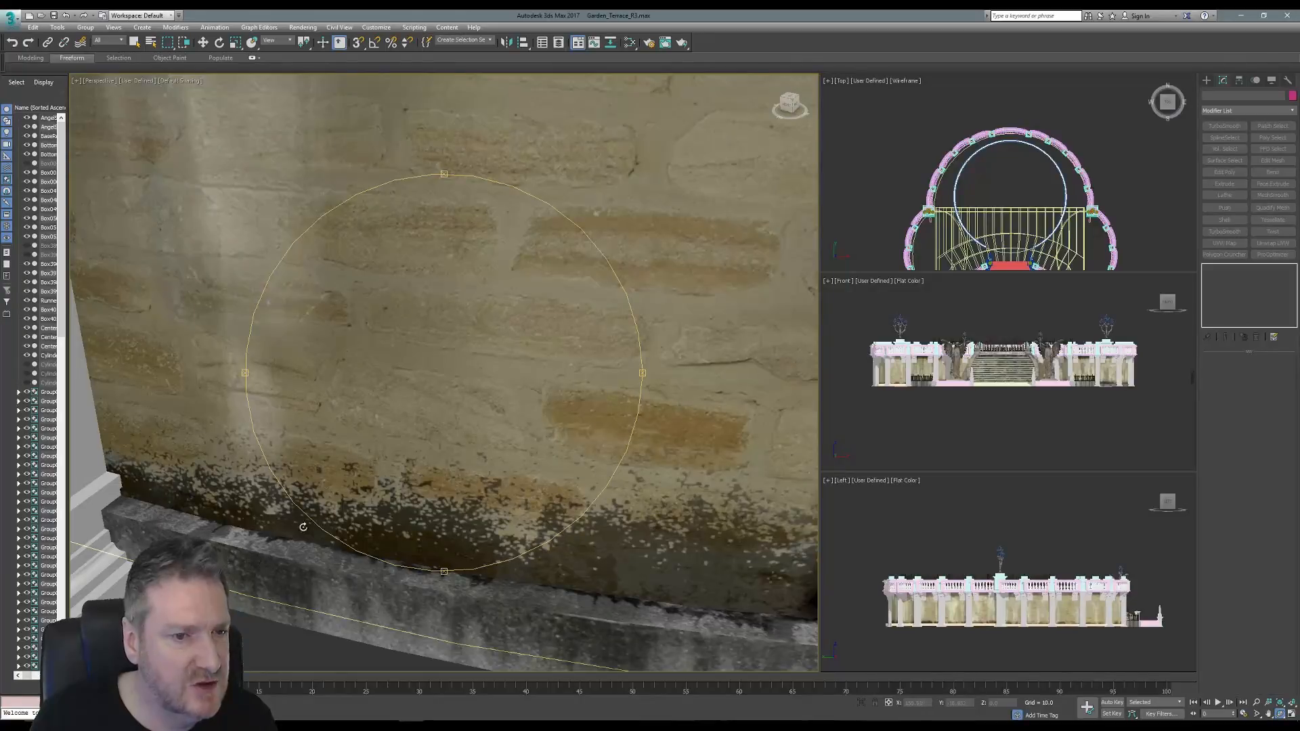
scroll(389, 483, "down", 2)
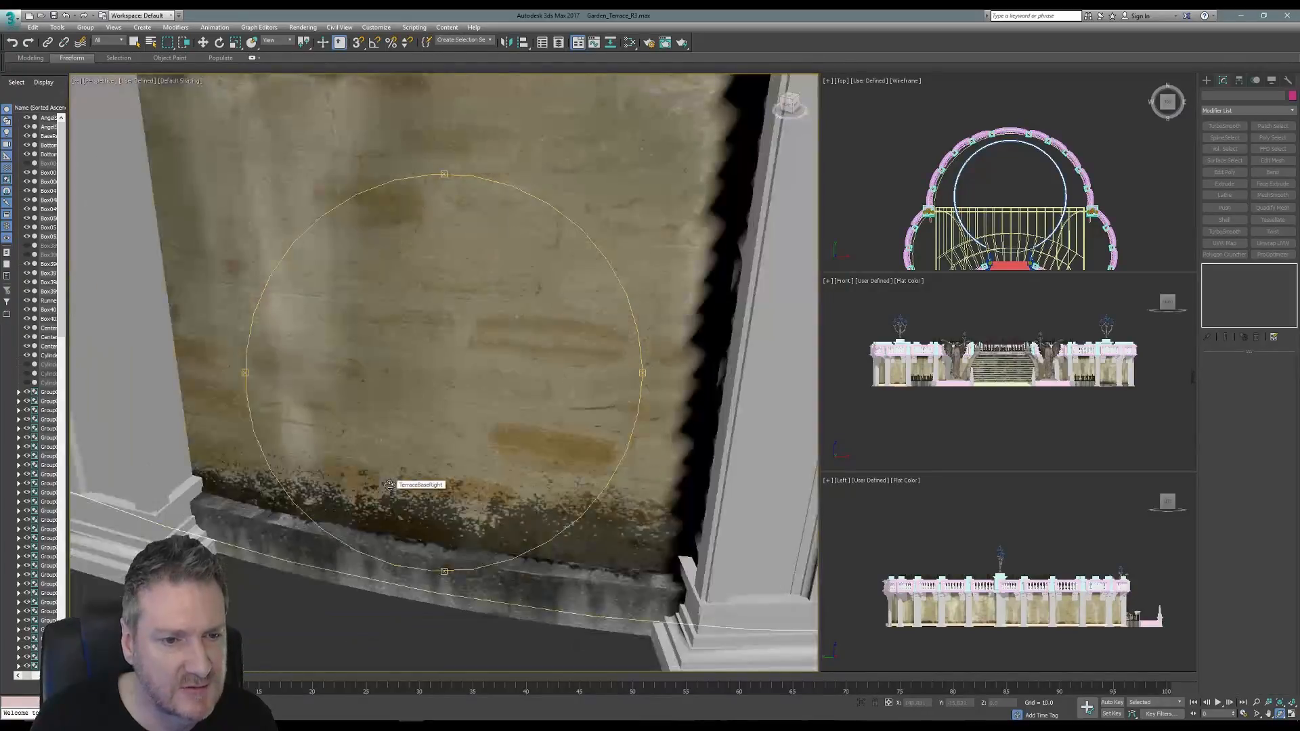
middle_click_drag(389, 483, 480, 448, "alt")
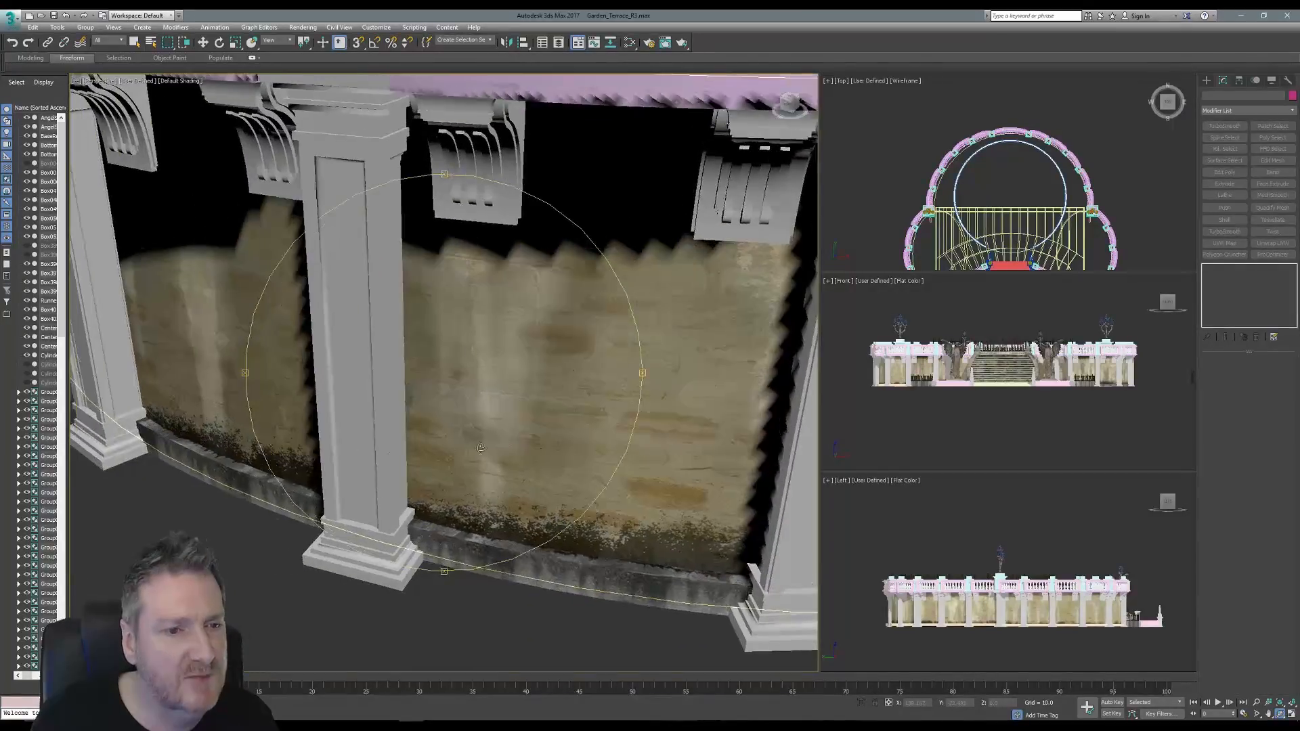
scroll(274, 455, "up", 2)
middle_click_drag(273, 440, 493, 467, "alt")
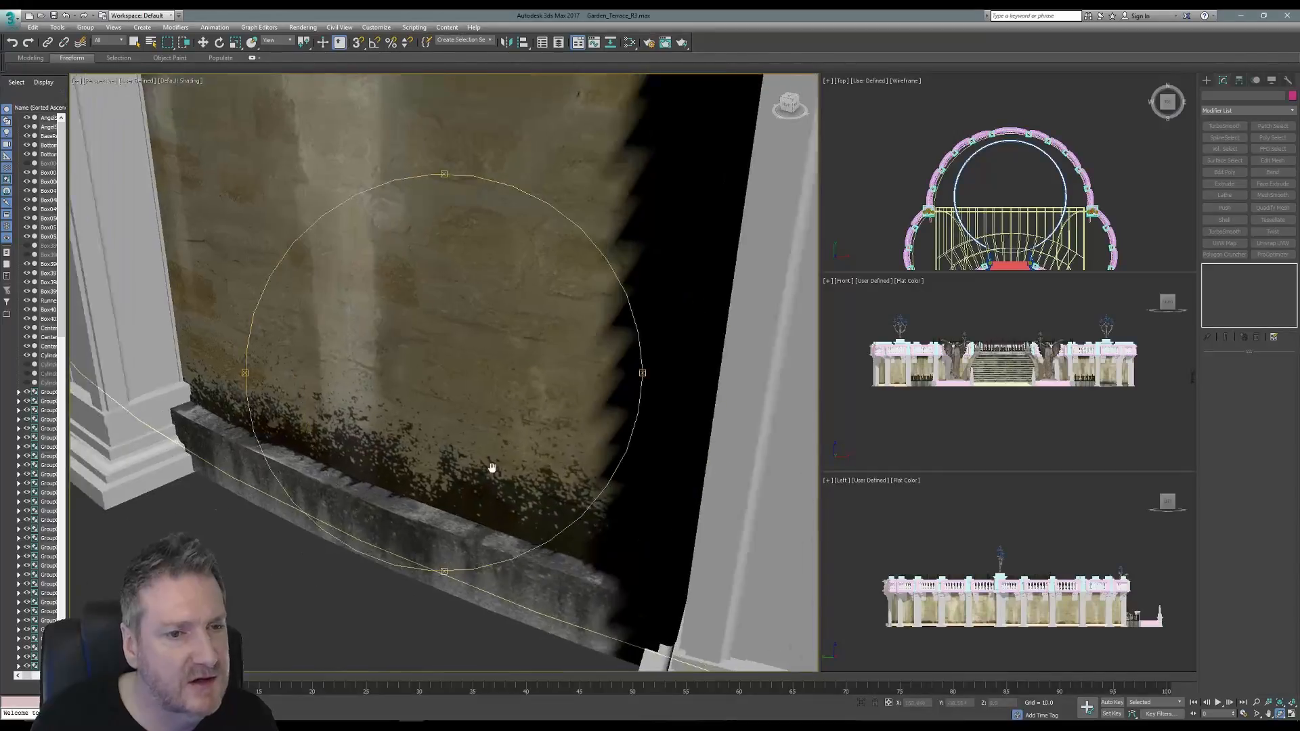
scroll(433, 433, "down", 4)
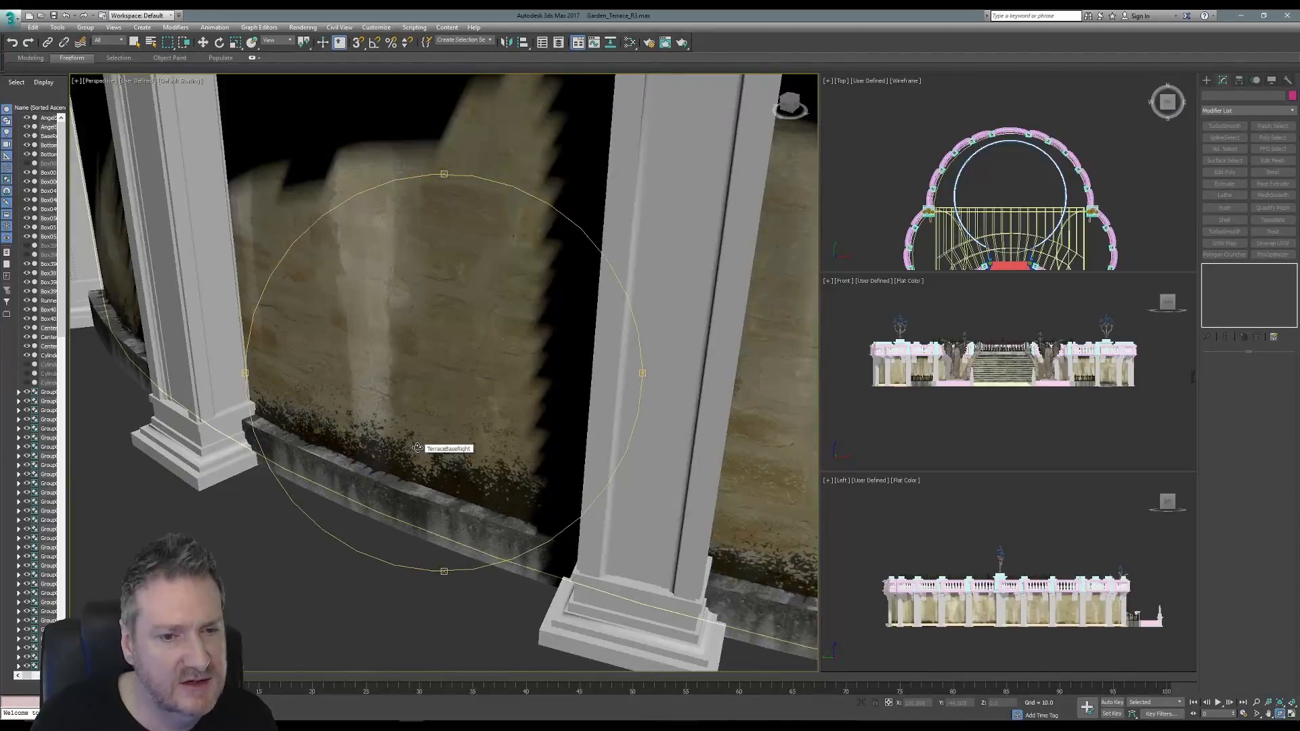
middle_click_drag(436, 427, 322, 362, "alt")
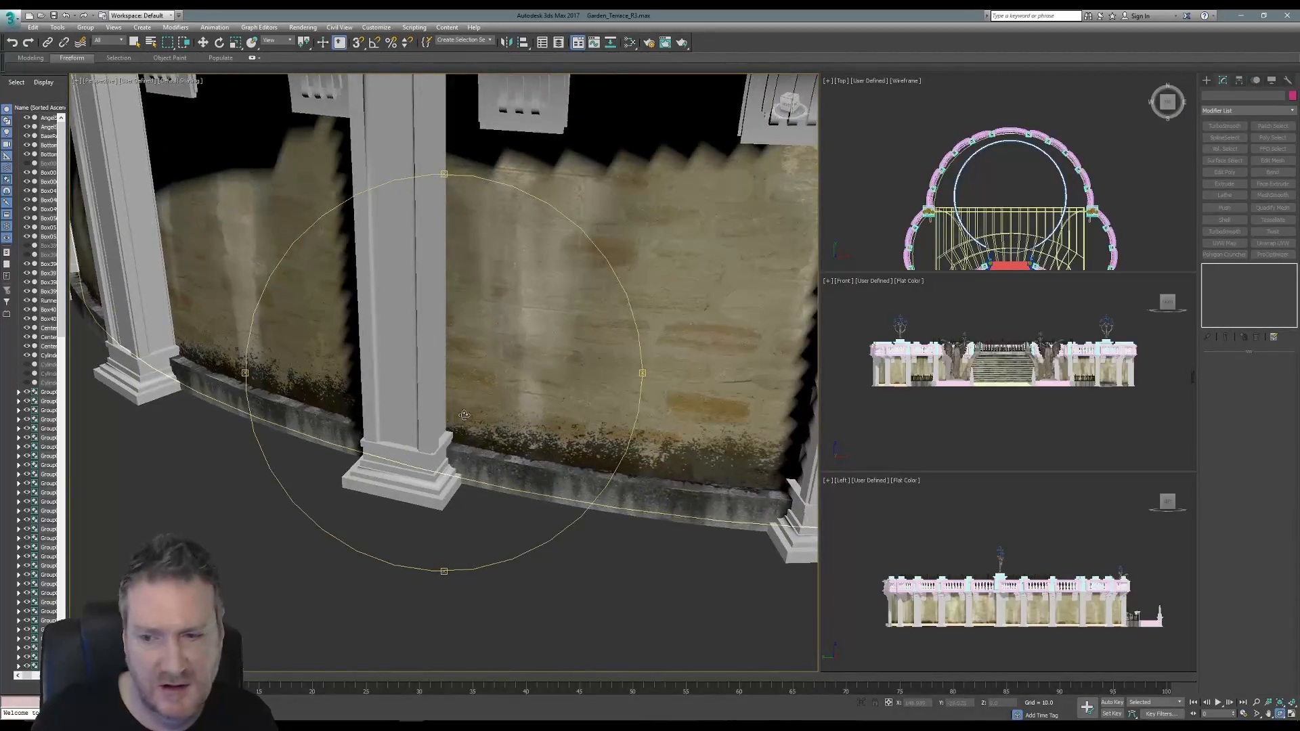
middle_click_drag(446, 410, 502, 371, "alt")
left_click_drag(503, 371, 435, 381)
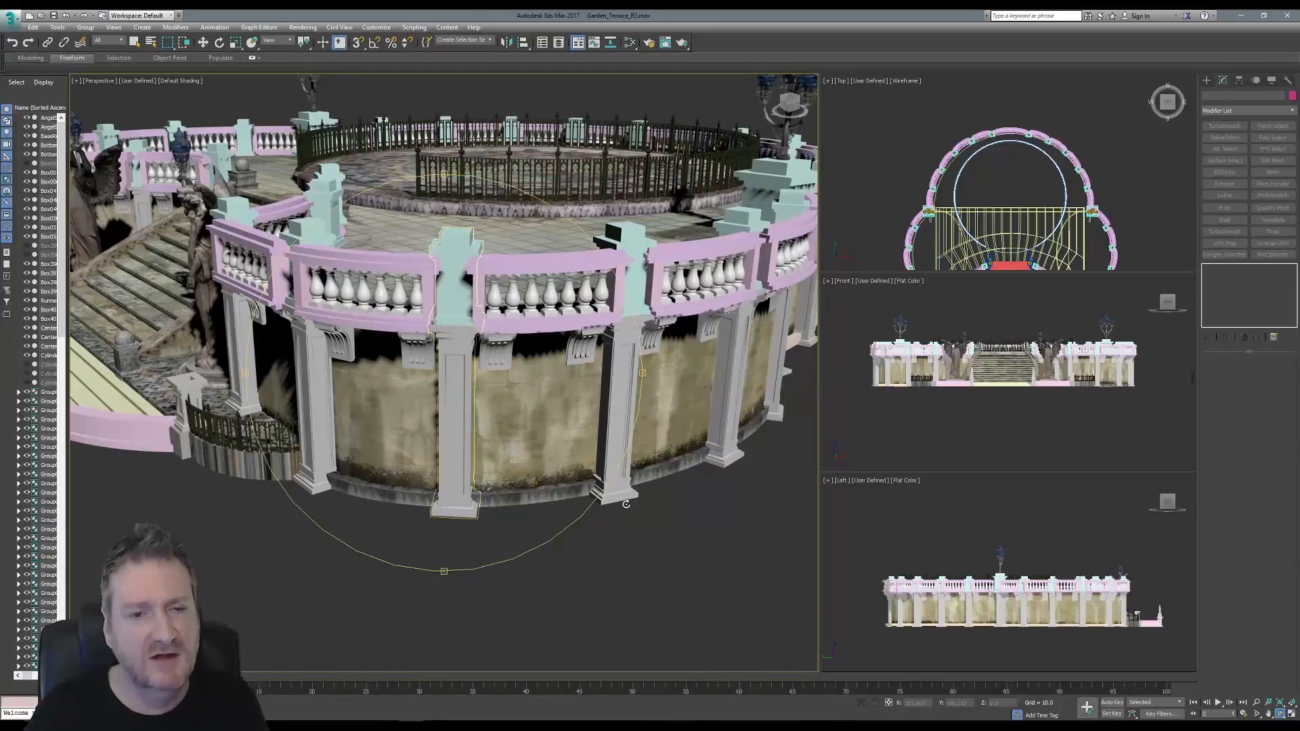
Switch back to the RunnerRight project in Mari.
left_click(1240, 15)
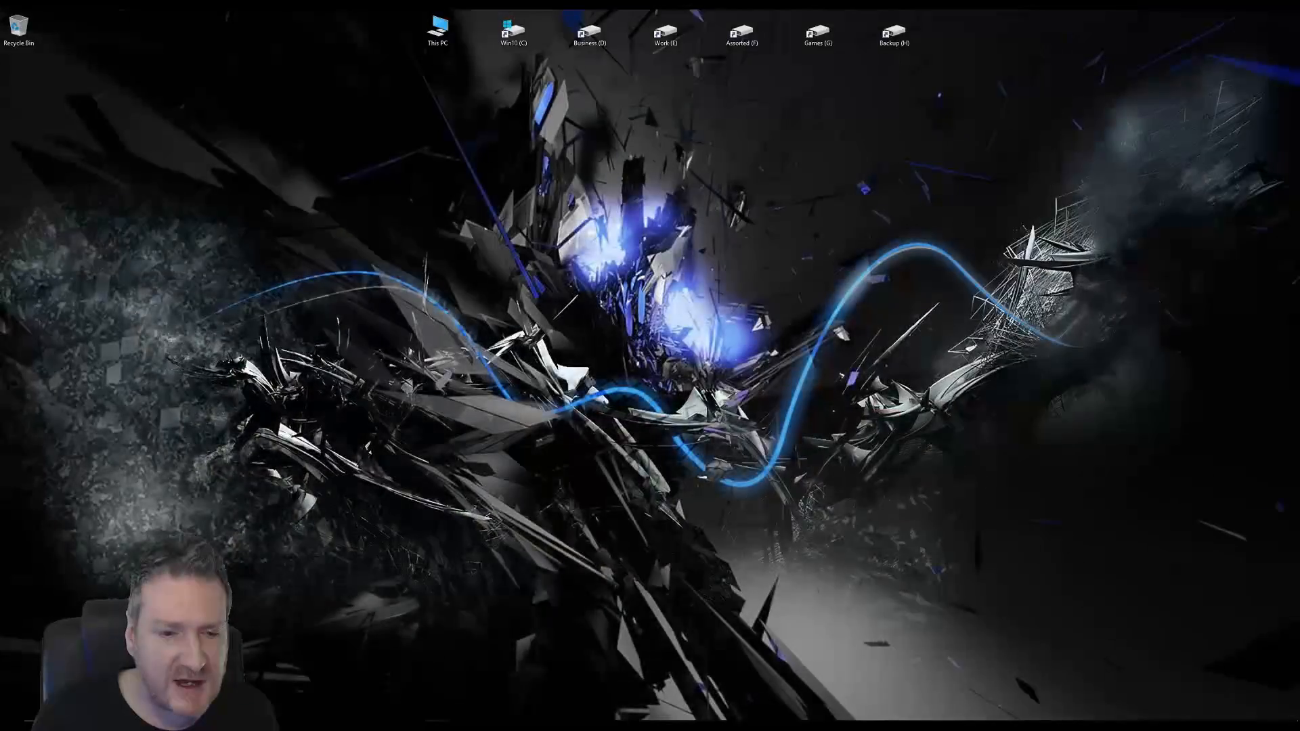
key("alt+Tab")
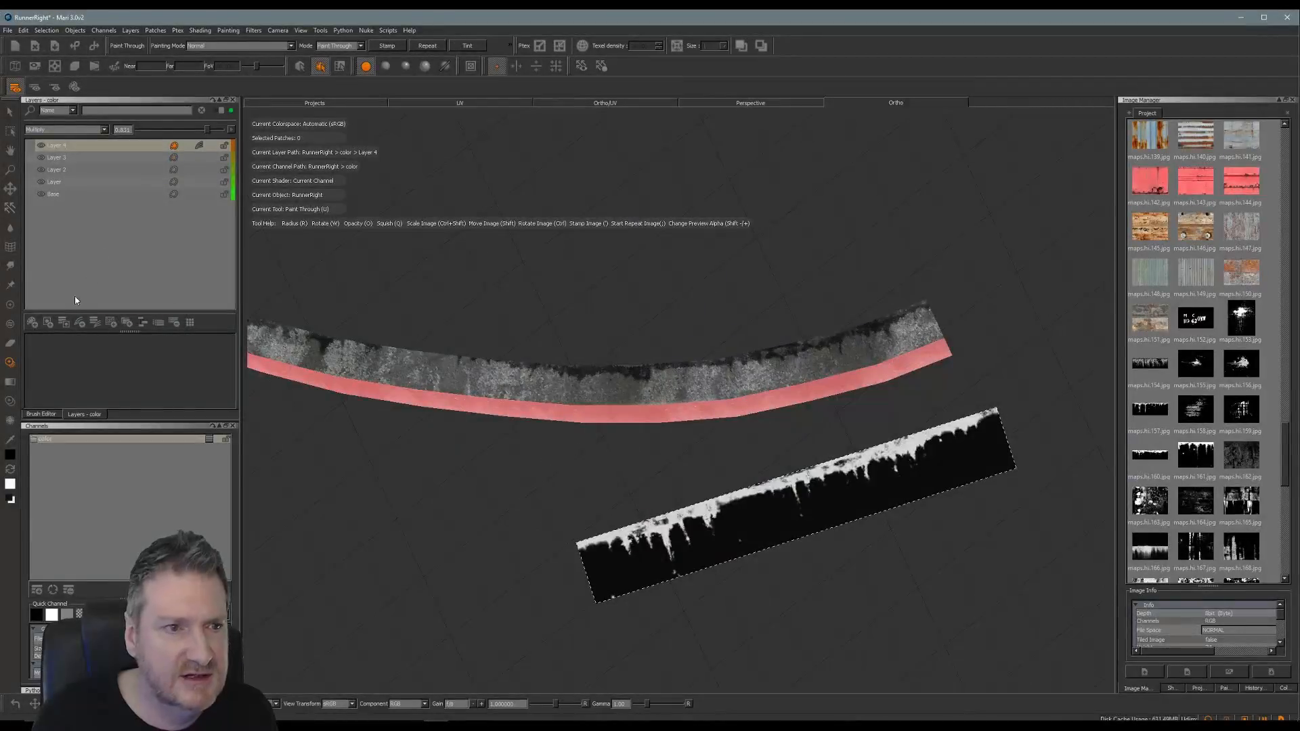
Add a paint layer on top of the stack and load the peeling-paint image maps.hi.32.jpg, scaled down, for painting through.
left_click(32, 323)
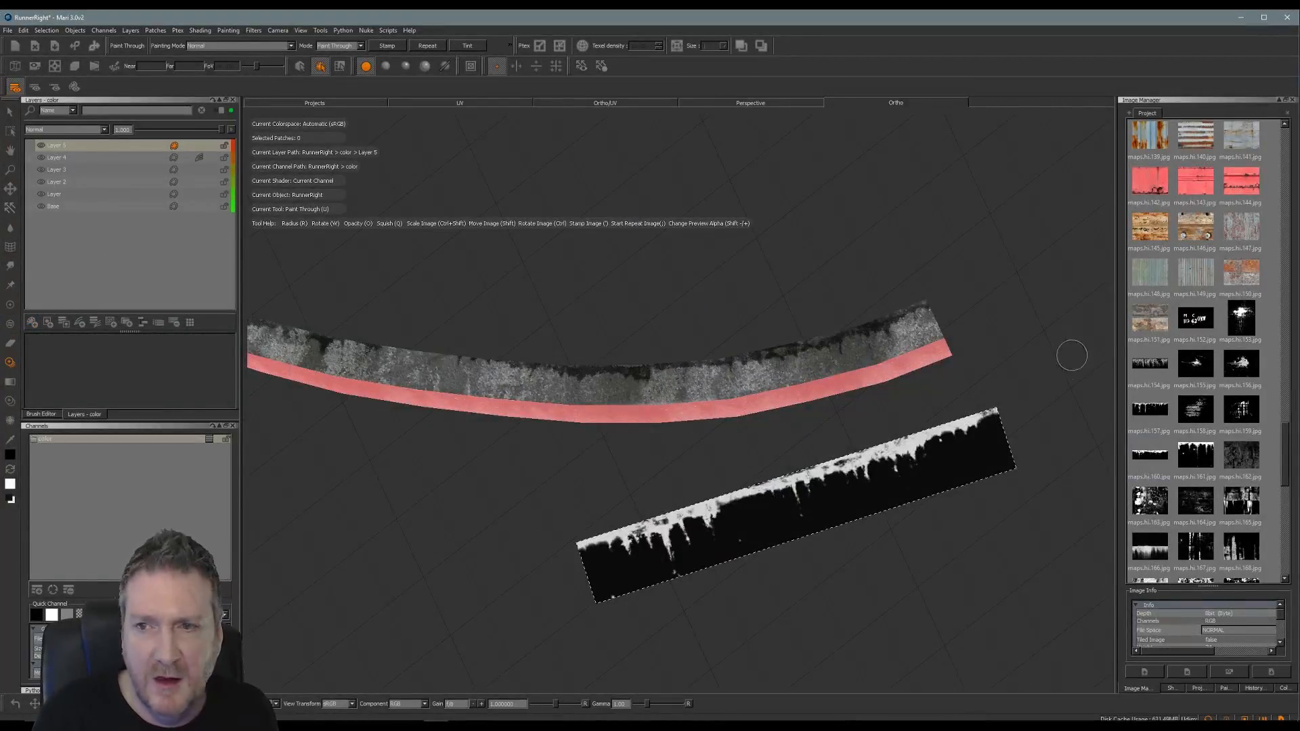
left_click_drag(1290, 448, 1290, 444)
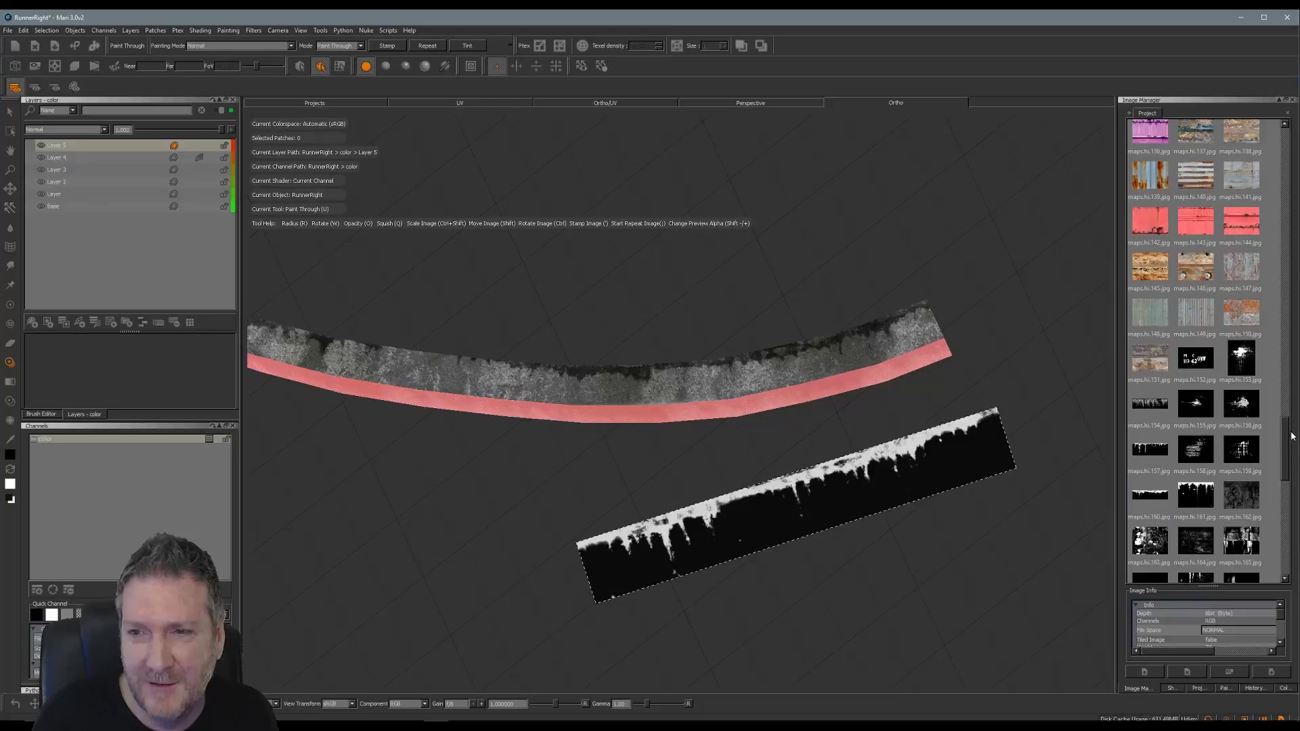
left_click_drag(1289, 433, 1288, 403)
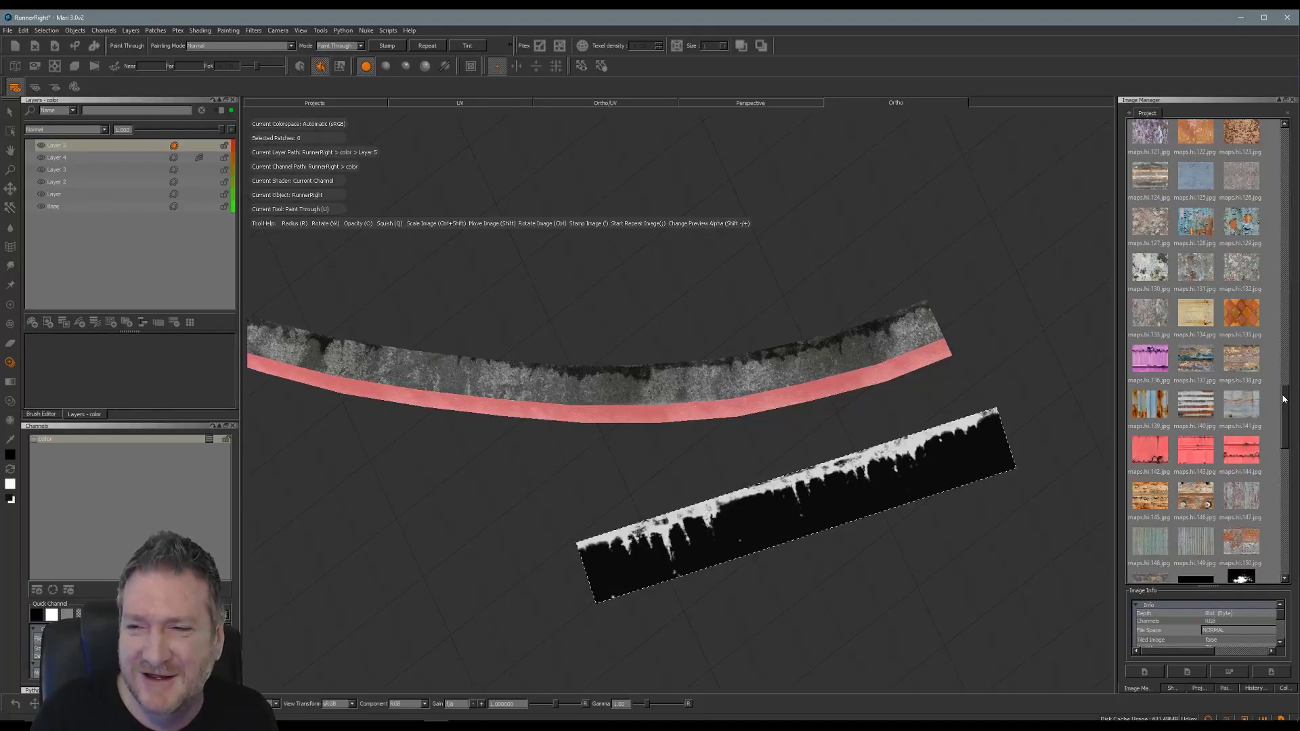
left_click_drag(1285, 398, 1288, 158)
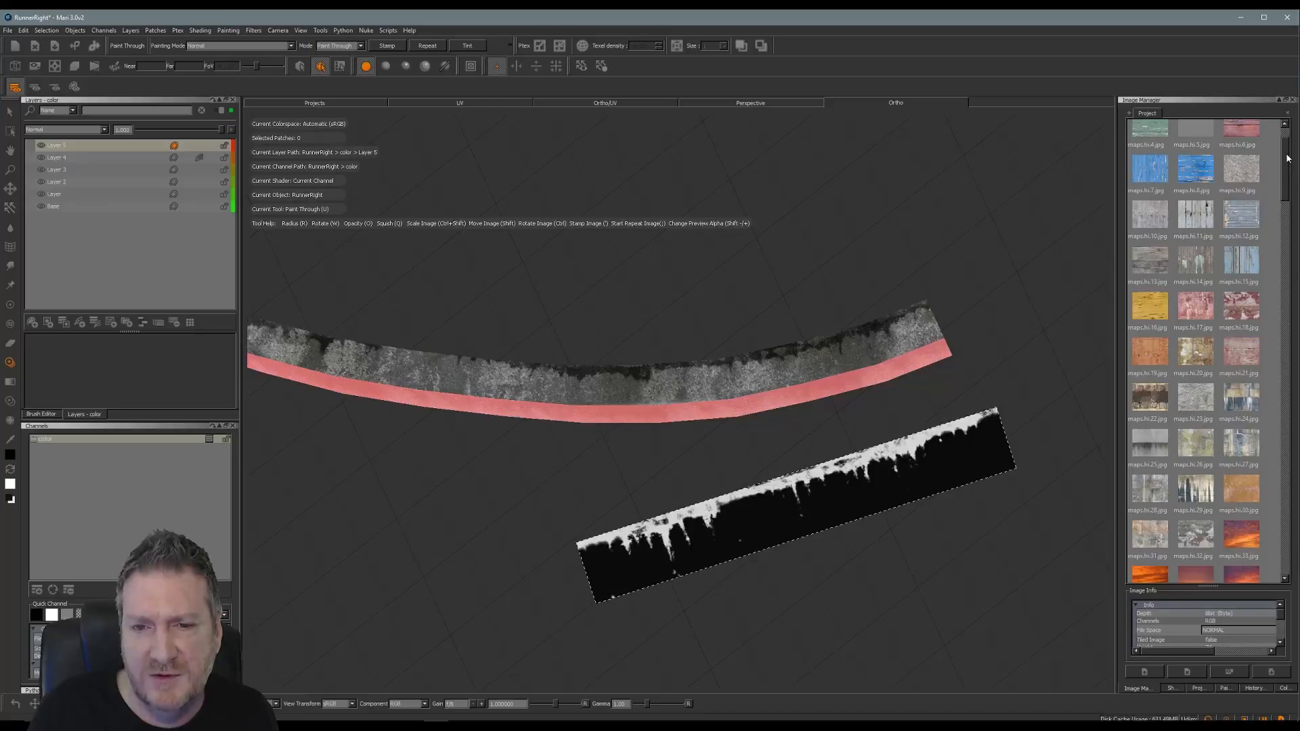
left_click_drag(1289, 157, 1286, 169)
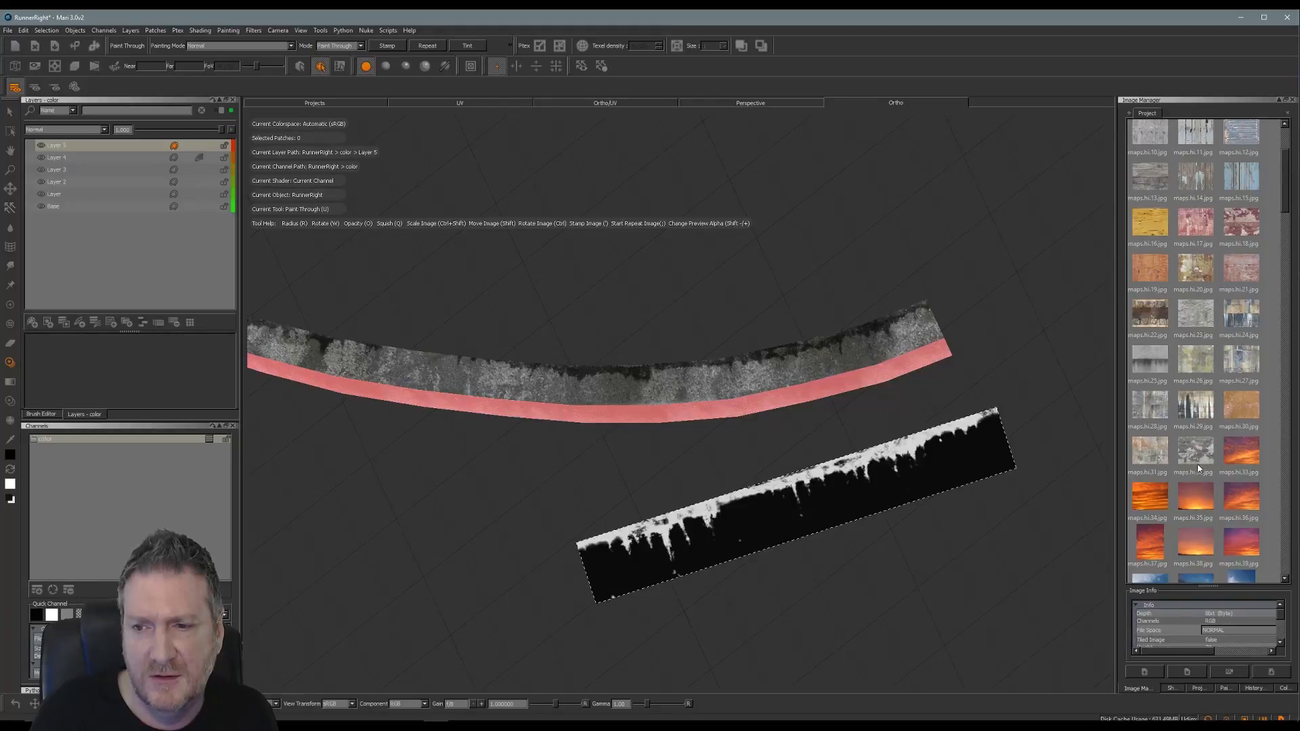
left_click_drag(1200, 452, 856, 465)
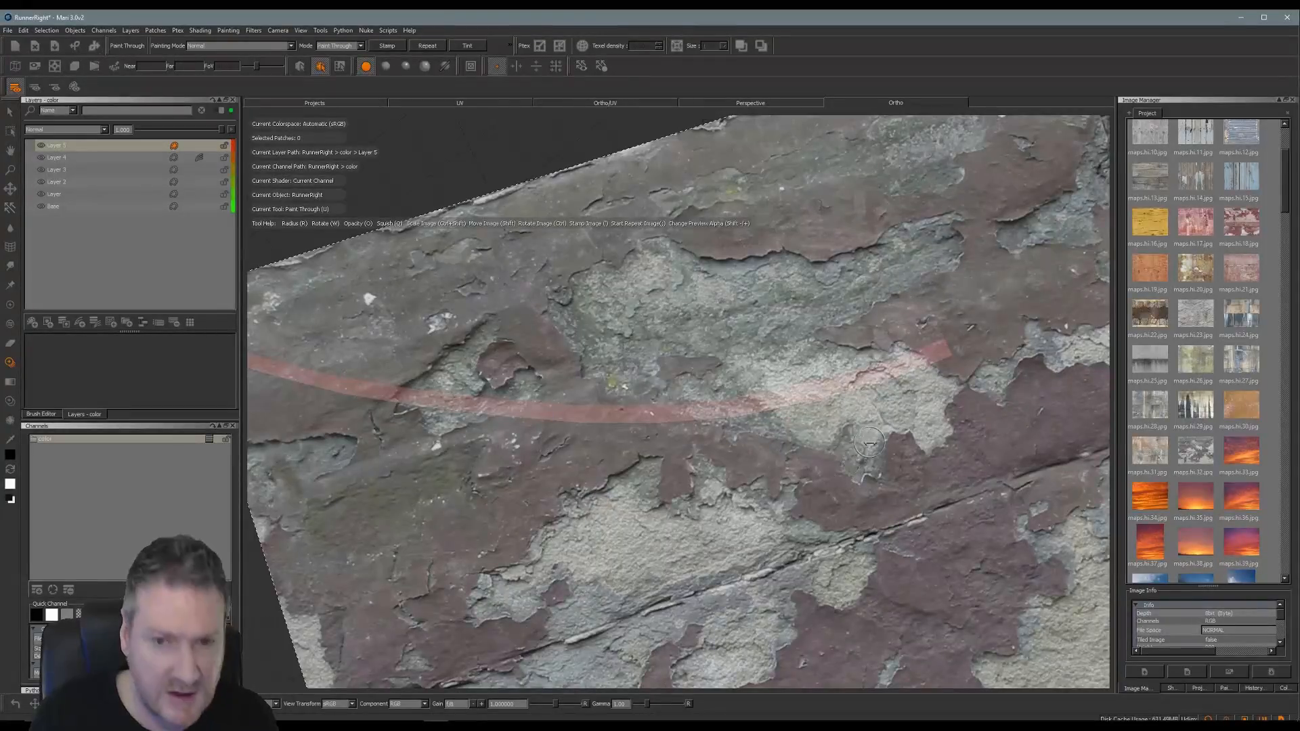
left_click_drag(869, 443, 593, 466, "ctrl+shift")
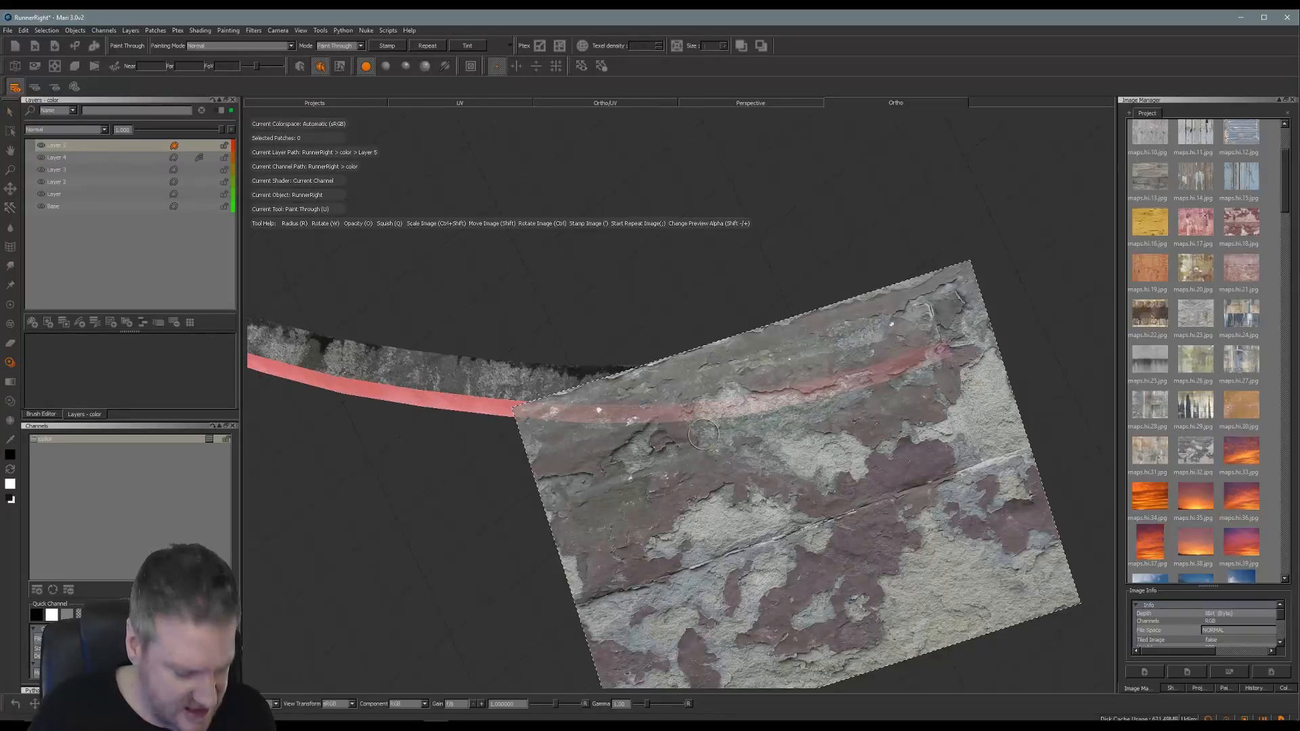
Enlarge the Paint Through brush radius slightly and reduce its opacity to about 0.67 and flow to about 0.44.
mouse_move(695, 443)
left_mouse_down("alt")
mouse_move(607, 493)
mouse_move(621, 452)
mouse_move(429, 426)
left_mouse_up("alt")
middle_click_drag(429, 427, 609, 406, "alt")
left_click_drag(760, 416, 667, 499, "alt")
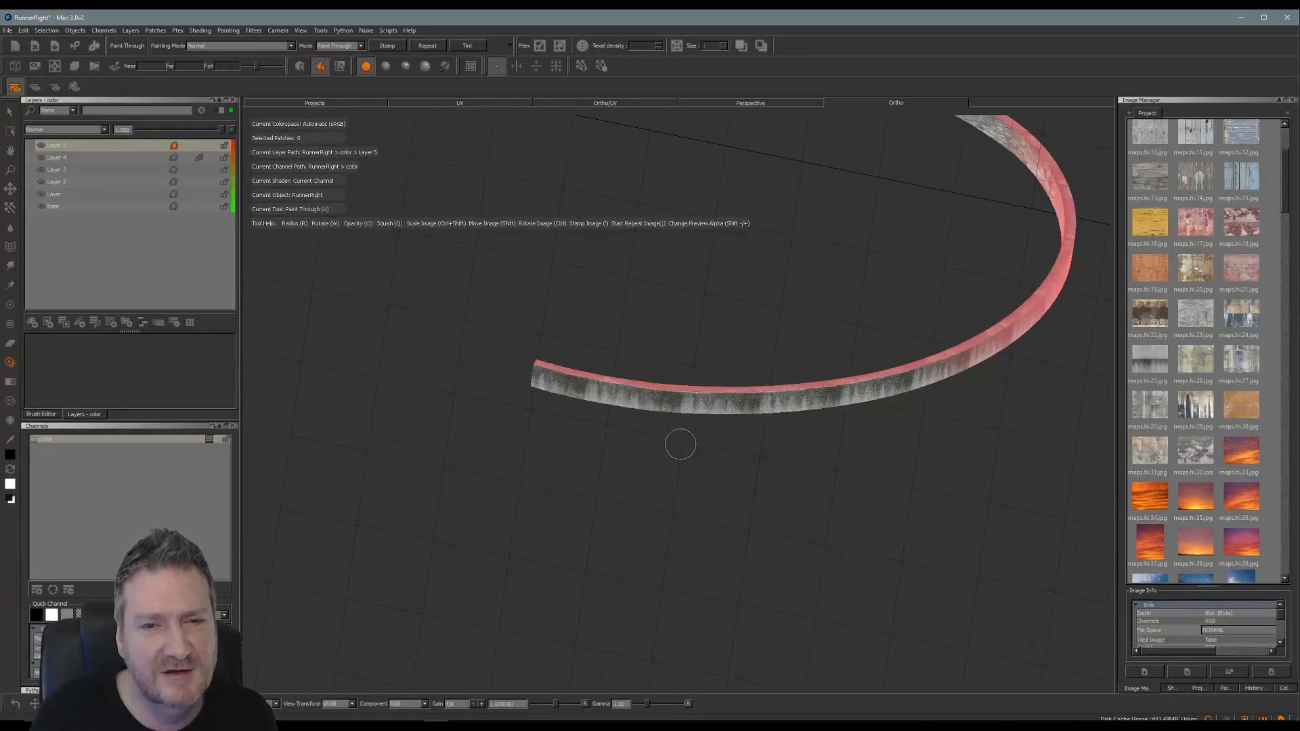
left_click_drag(676, 444, 473, 455, "alt")
right_click_drag(526, 412, 670, 428, "alt")
middle_click_drag(670, 428, 737, 432, "alt")
left_click_drag(738, 432, 483, 532, "alt")
key("u")
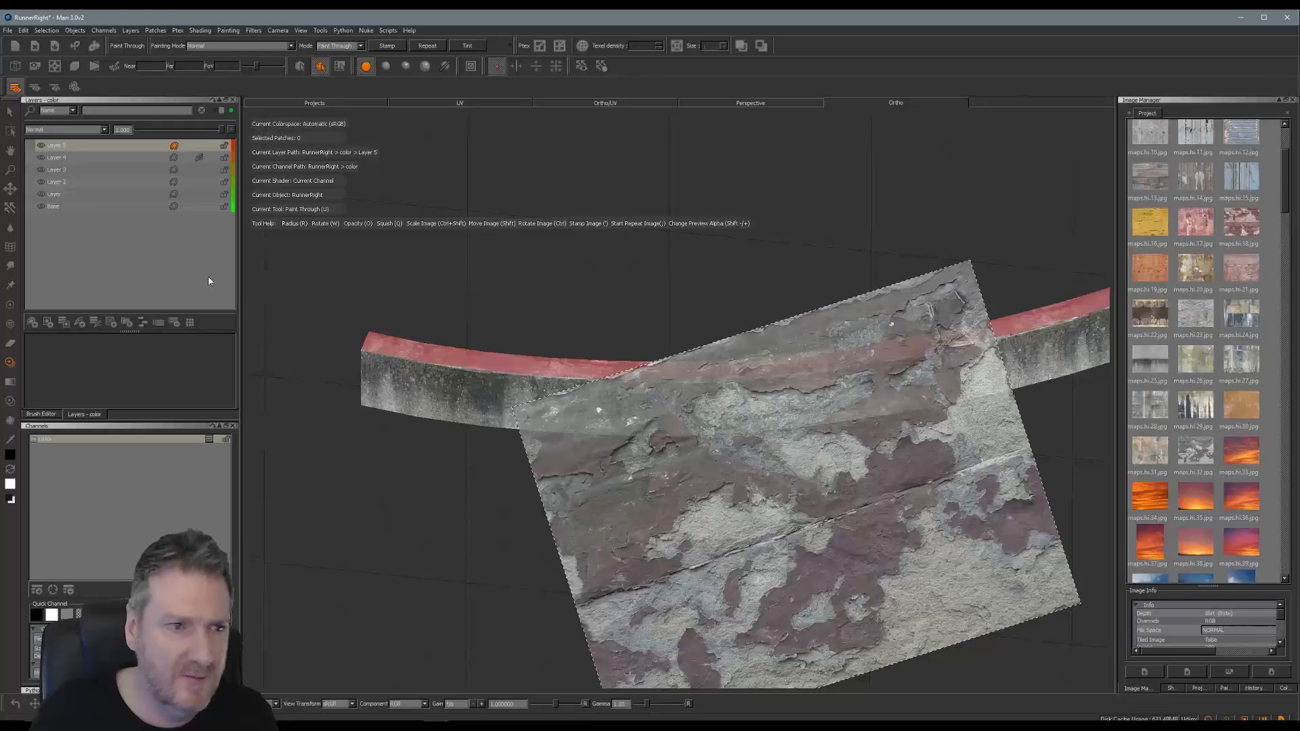
left_click(41, 414)
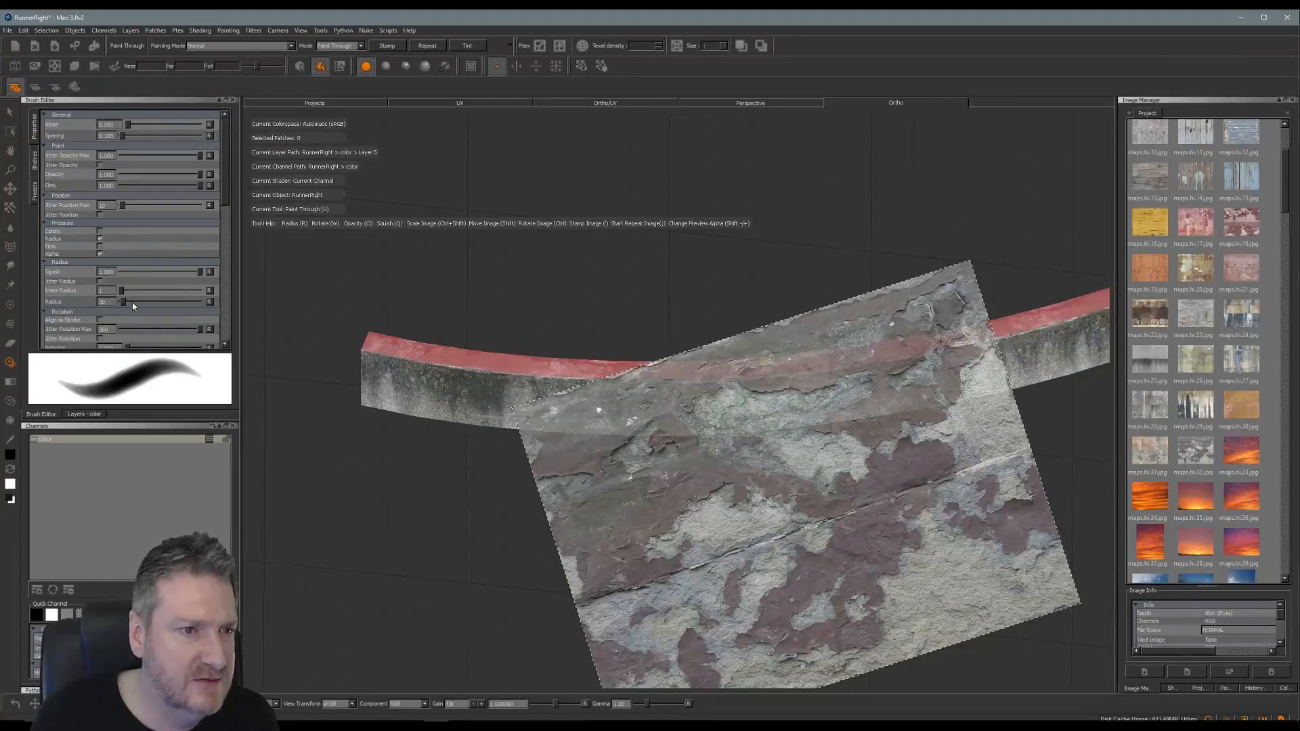
left_click_drag(124, 304, 125, 301)
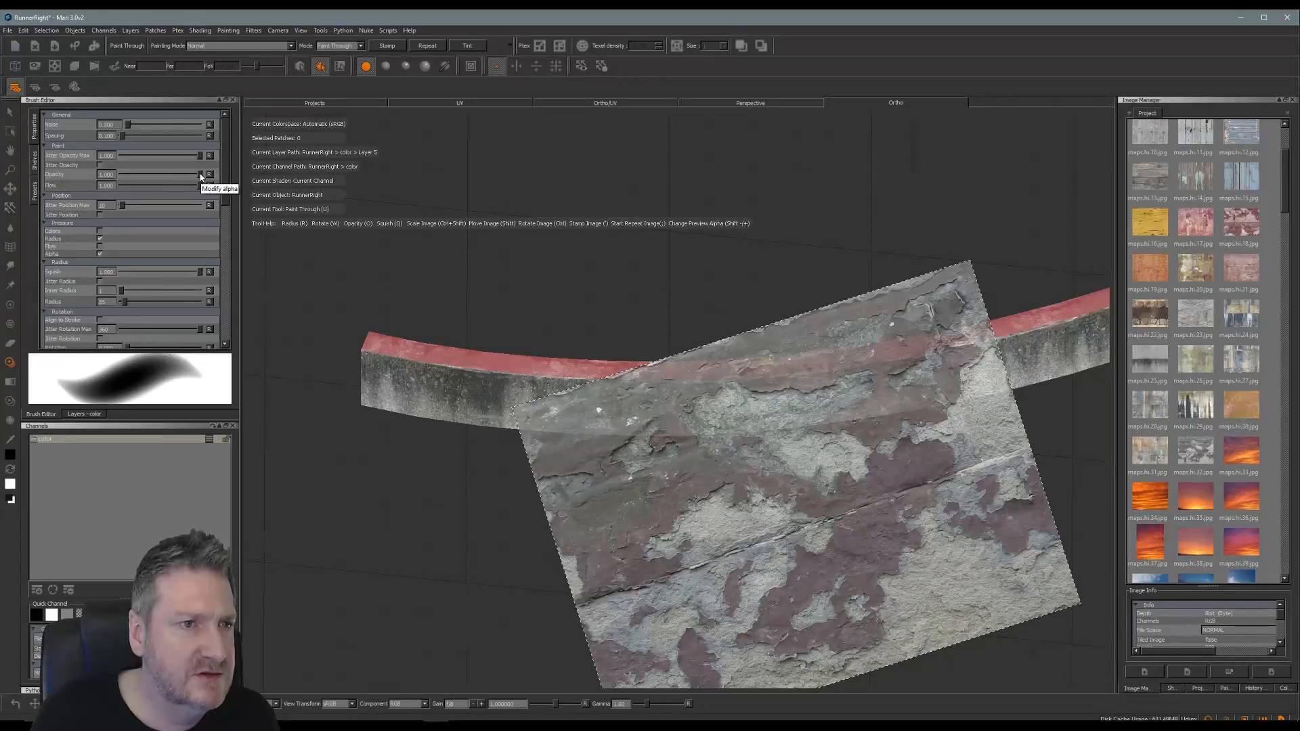
mouse_move(201, 177)
left_mouse_down()
mouse_move(164, 175)
mouse_move(175, 188)
mouse_move(146, 191)
mouse_move(189, 176)
mouse_move(173, 179)
left_mouse_up()
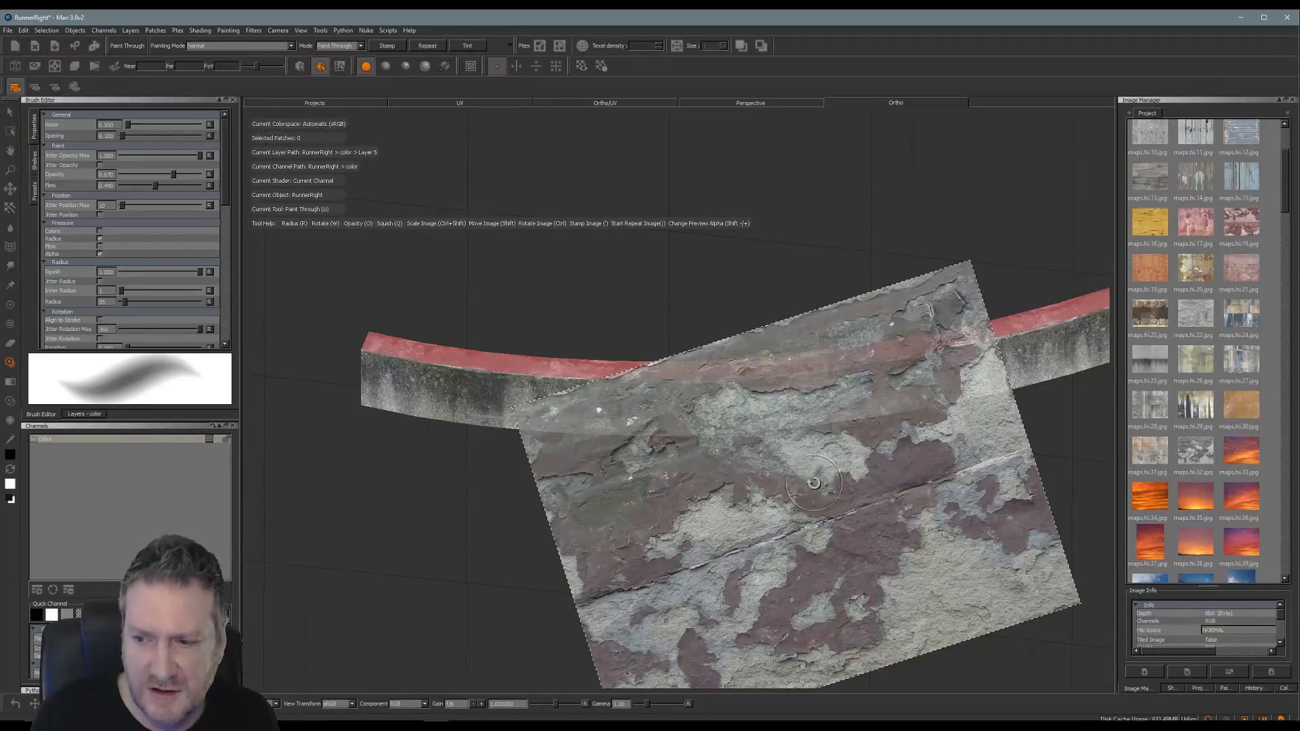
Shrink and straighten the peeling-paint image, then paint patches of it onto the runner's concrete end and a section farther along.
mouse_move(814, 483)
left_mouse_down("ctrl+shift")
mouse_move(864, 457)
mouse_move(884, 462)
mouse_move(885, 494)
mouse_move(802, 498)
left_mouse_up("ctrl+shift")
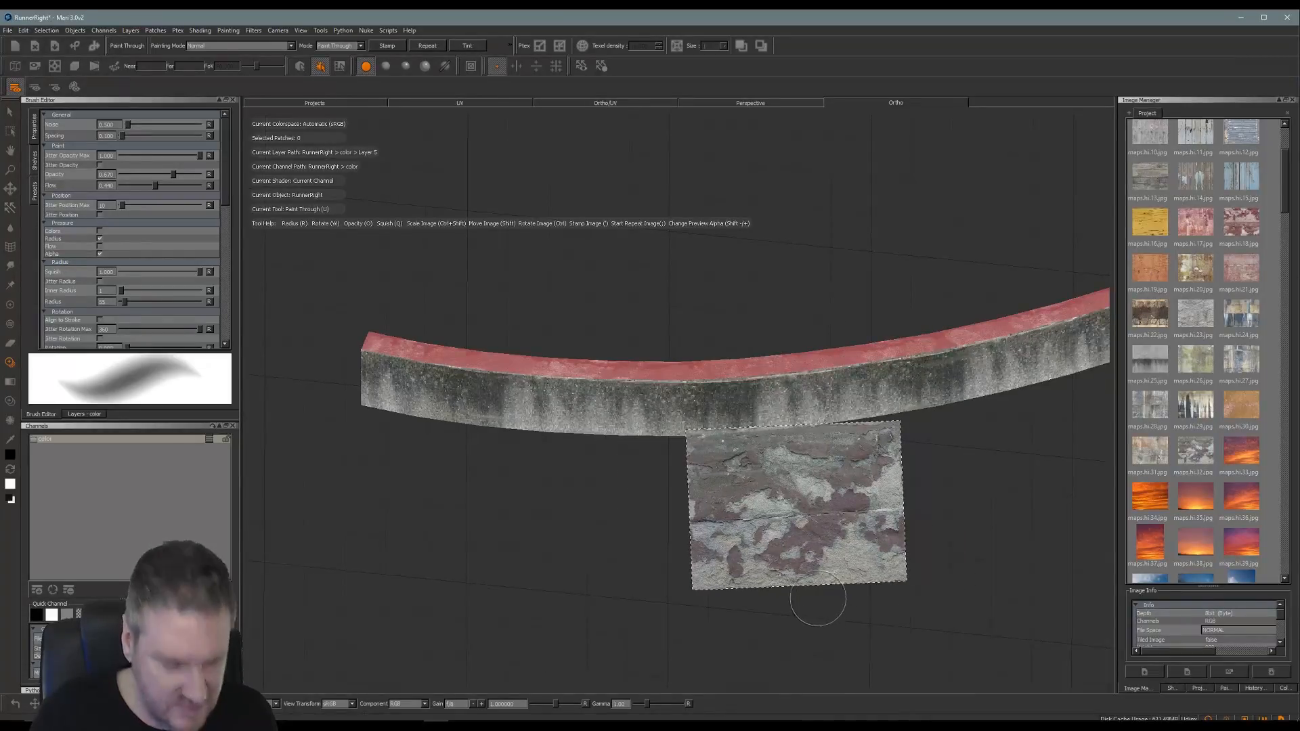
mouse_move(818, 599)
left_mouse_down("shift")
mouse_move(457, 394)
mouse_move(493, 330)
mouse_move(490, 352)
mouse_move(572, 332)
mouse_move(481, 383)
left_mouse_up("shift")
mouse_move(344, 378)
left_mouse_down()
mouse_move(393, 366)
mouse_move(417, 406)
mouse_move(495, 416)
mouse_move(433, 362)
mouse_move(499, 415)
mouse_move(523, 390)
mouse_move(485, 393)
mouse_move(651, 421)
mouse_move(808, 412)
mouse_move(630, 428)
mouse_move(802, 425)
mouse_move(785, 444)
left_mouse_up()
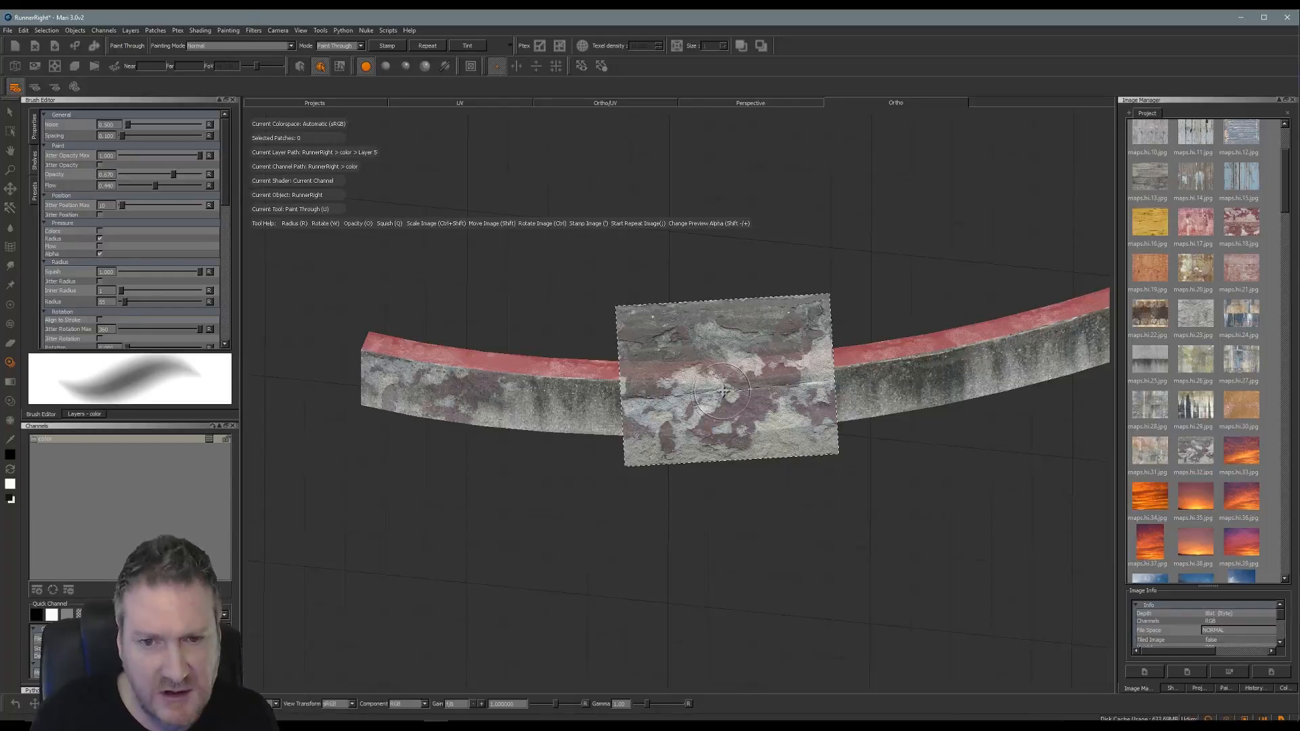
left_click_drag(724, 391, 774, 576, "shift")
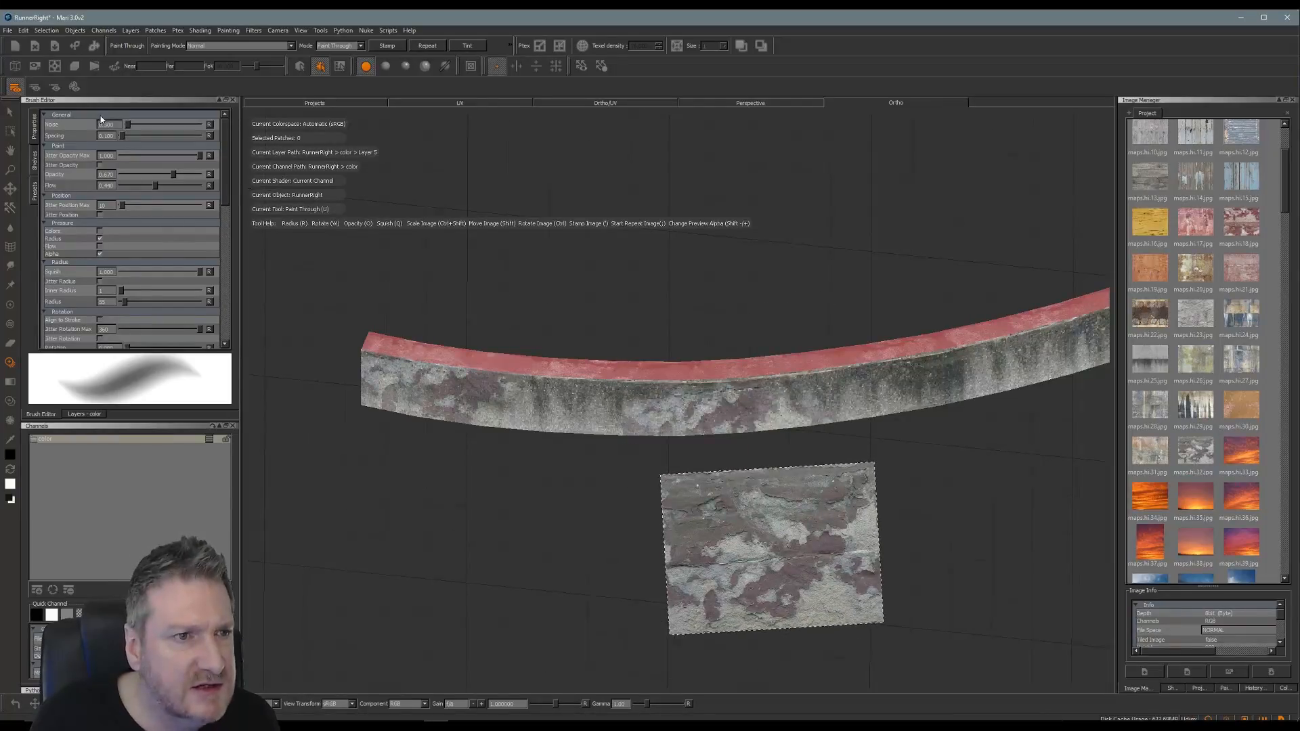
Compare Darken, Add, Multiply and Color Burn on Layer 5, settle on Lighten, and lower the layer's opacity to about 0.6.
left_click(83, 415)
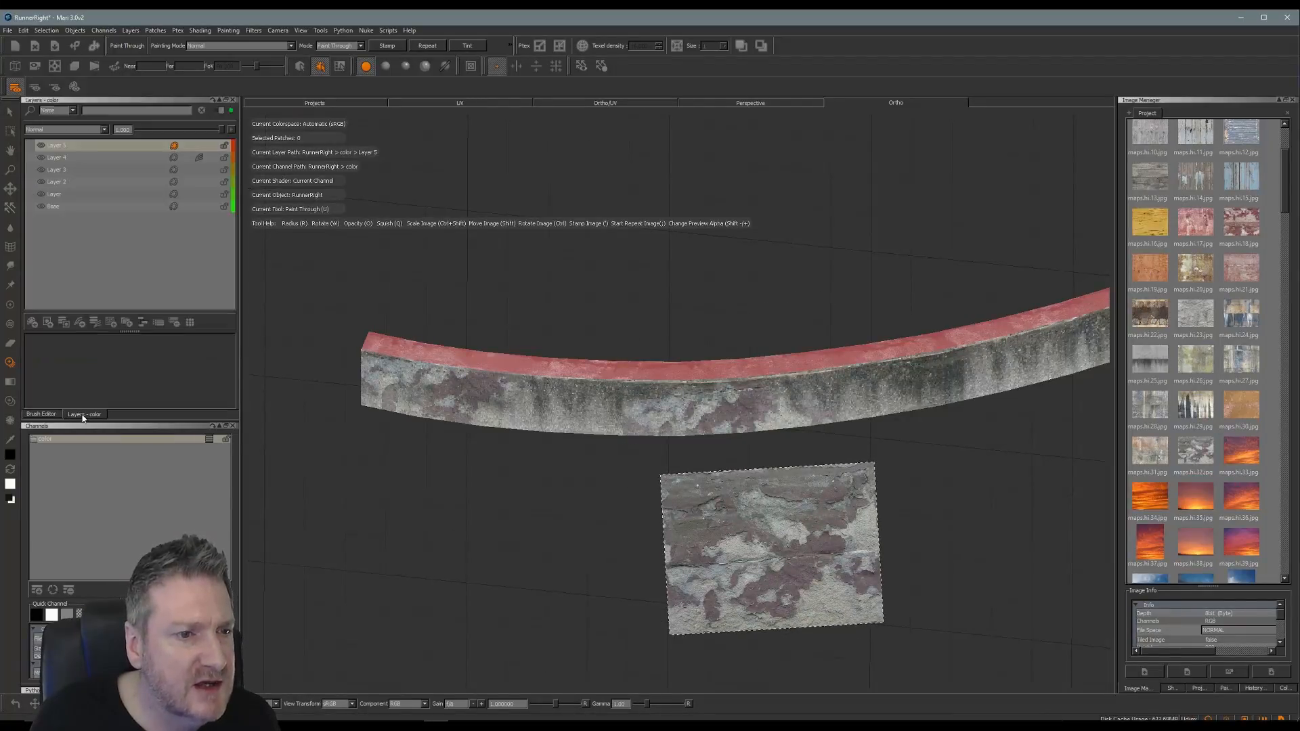
left_click(105, 130)
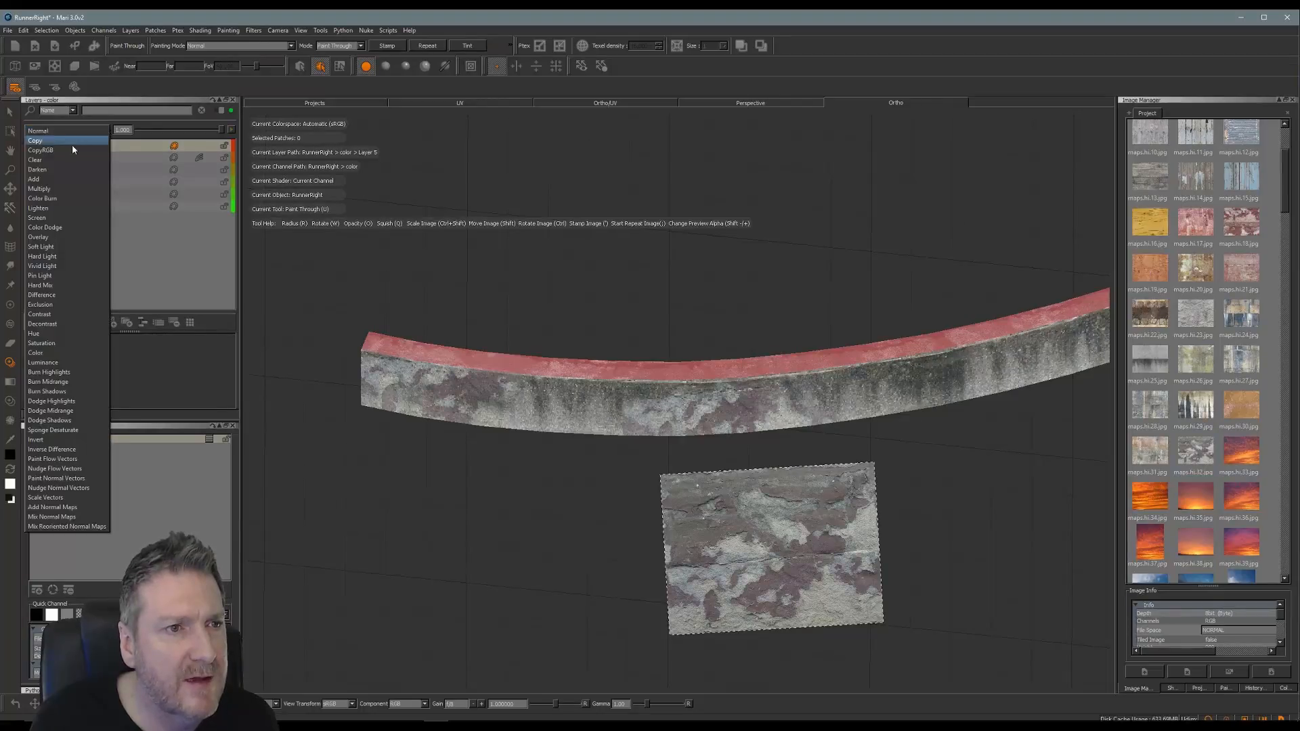
left_click(57, 169)
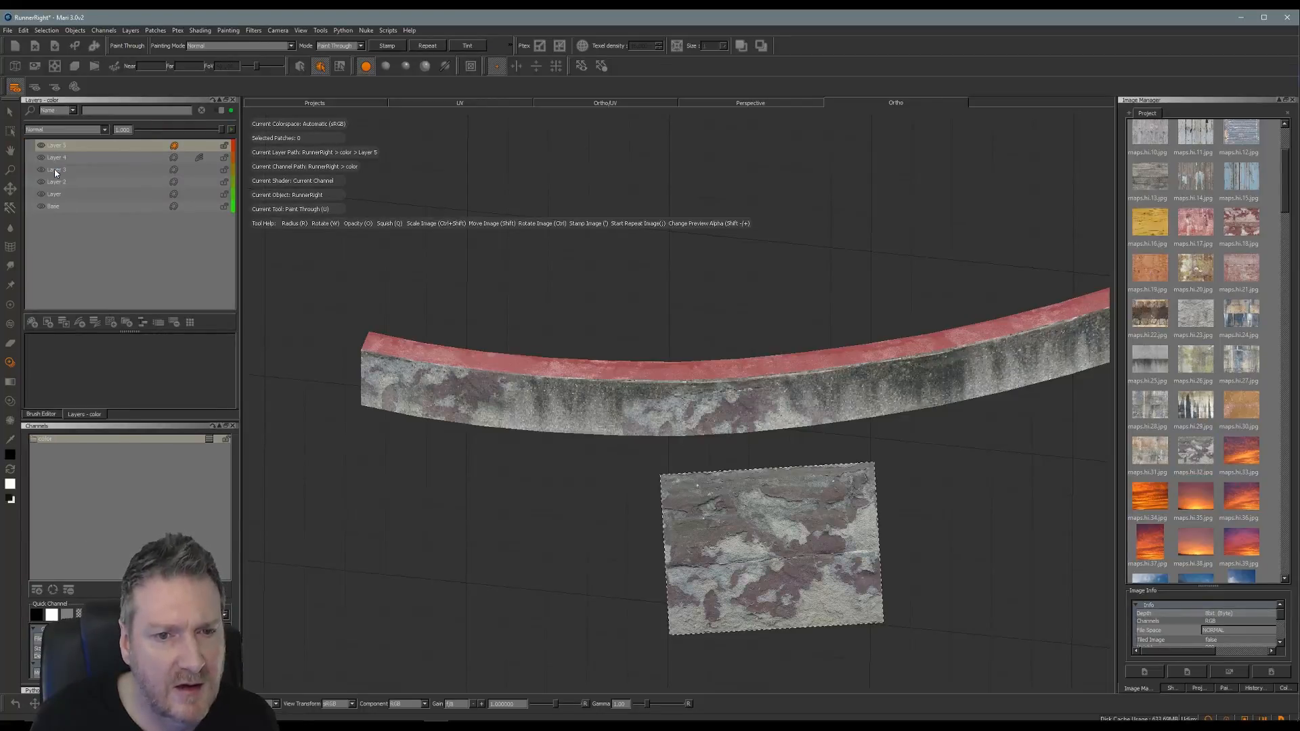
left_click(112, 130)
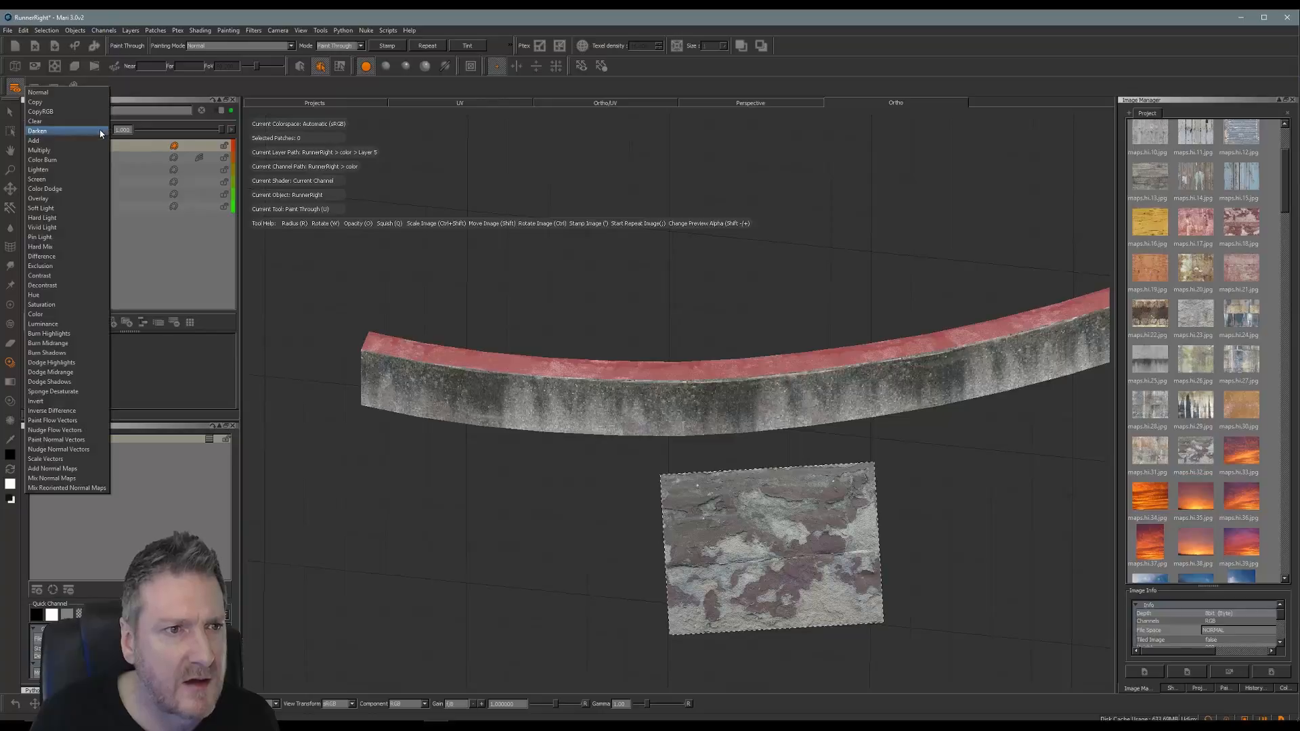
left_click(83, 141)
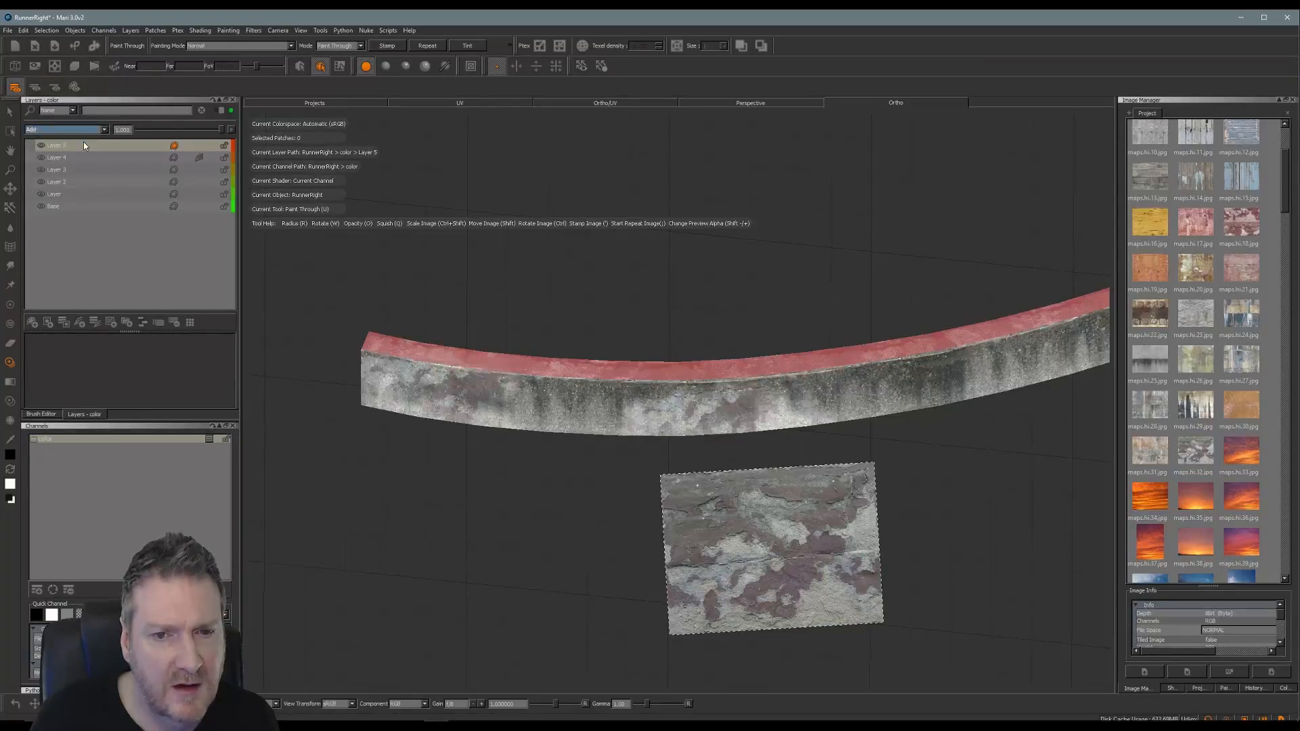
left_click(106, 130)
left_click(92, 140)
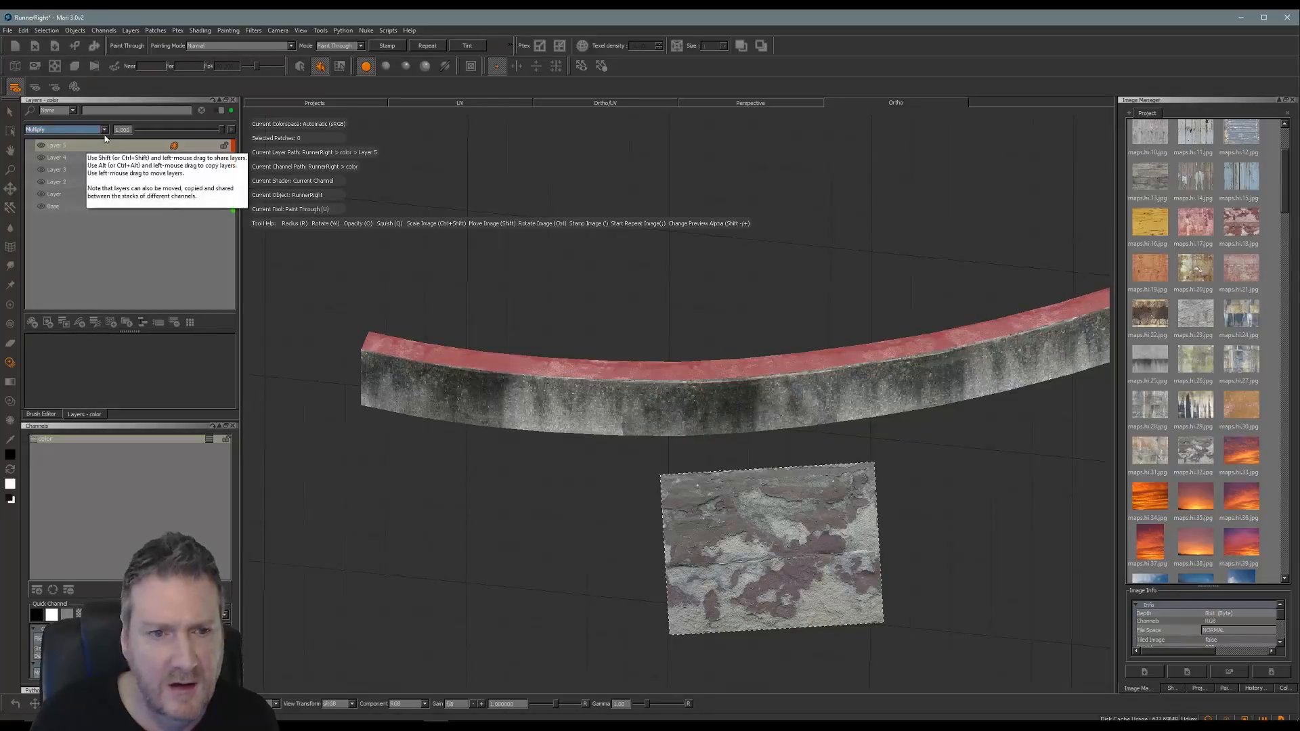
left_click(104, 130)
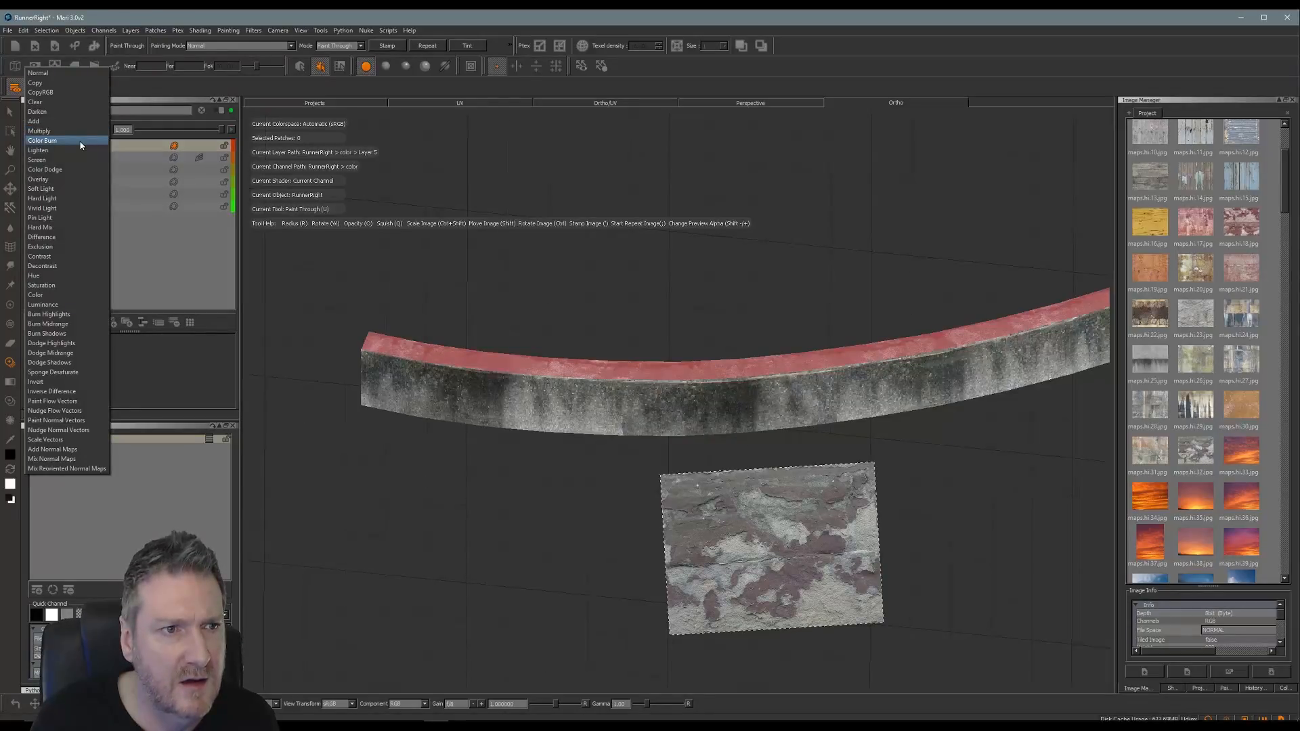
left_click(80, 142)
left_click(106, 130)
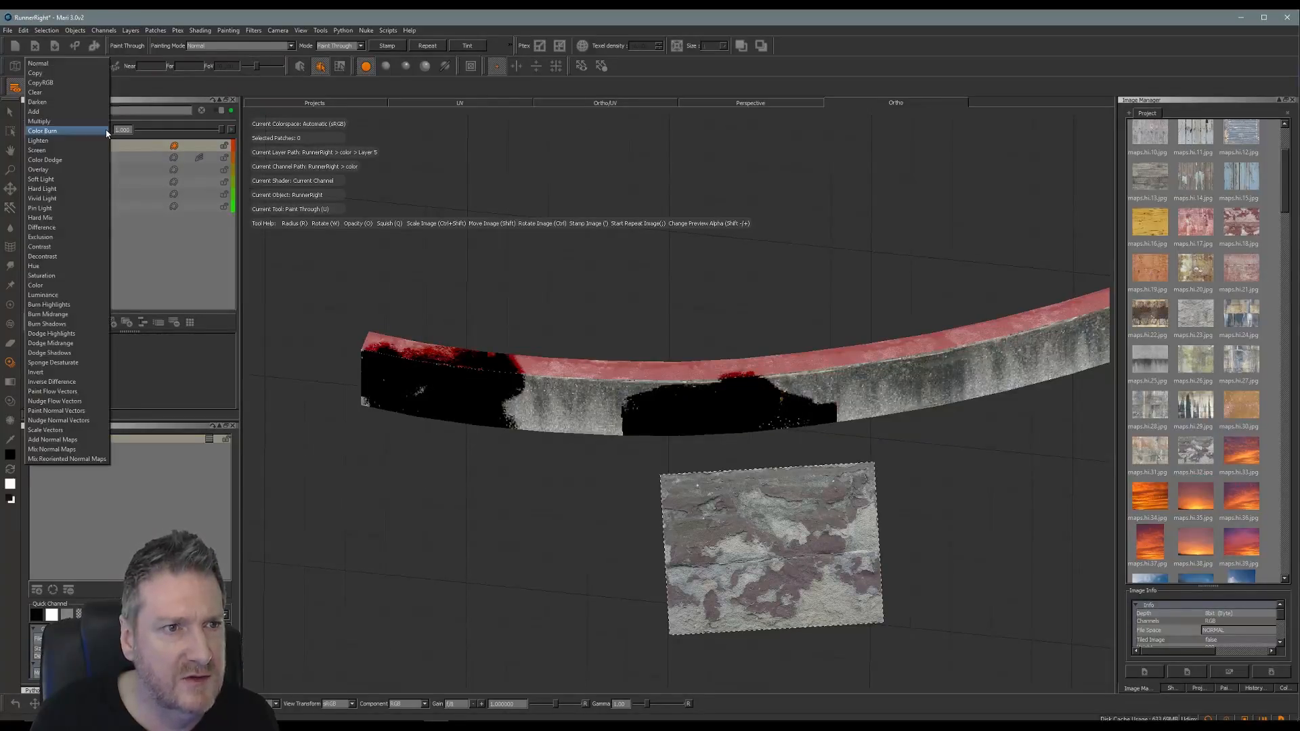
left_click(80, 141)
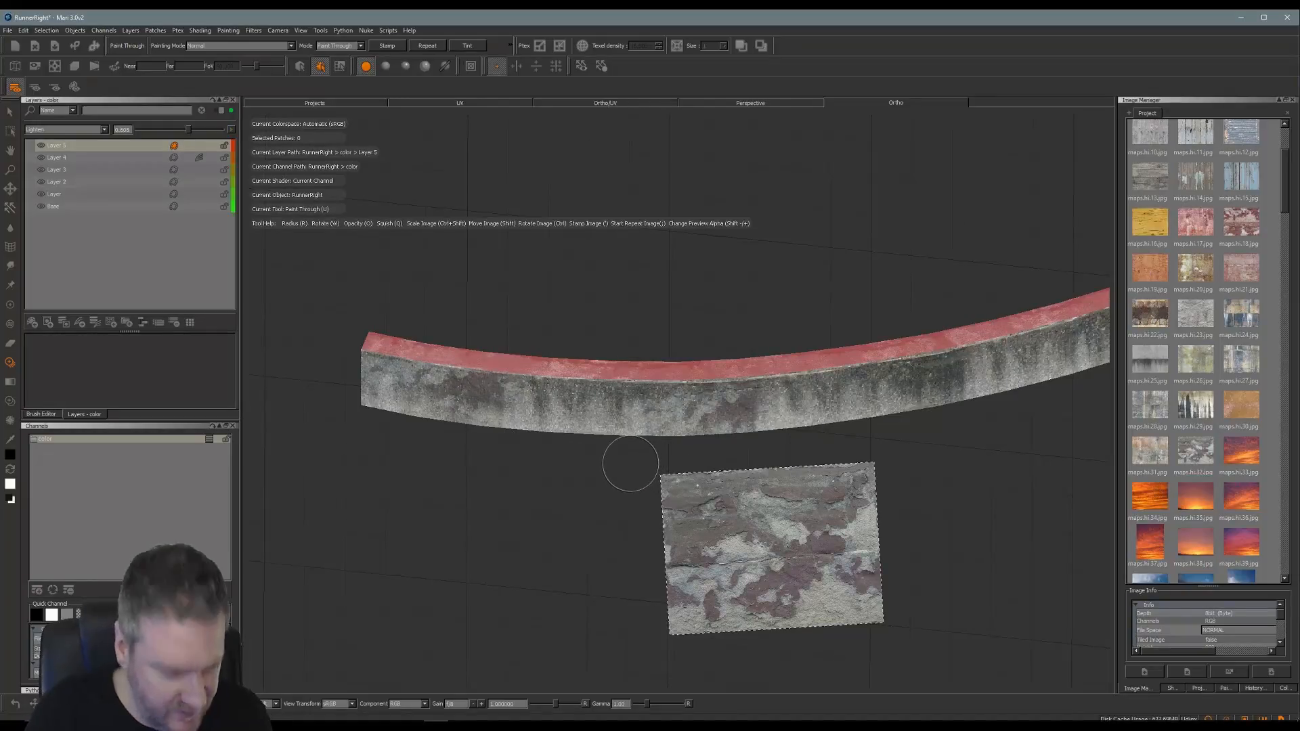
Paint two more peeling-paint patches along the runner's concrete face, repositioning the source image over each bare stretch.
left_click_drag(785, 551, 945, 465, "shift")
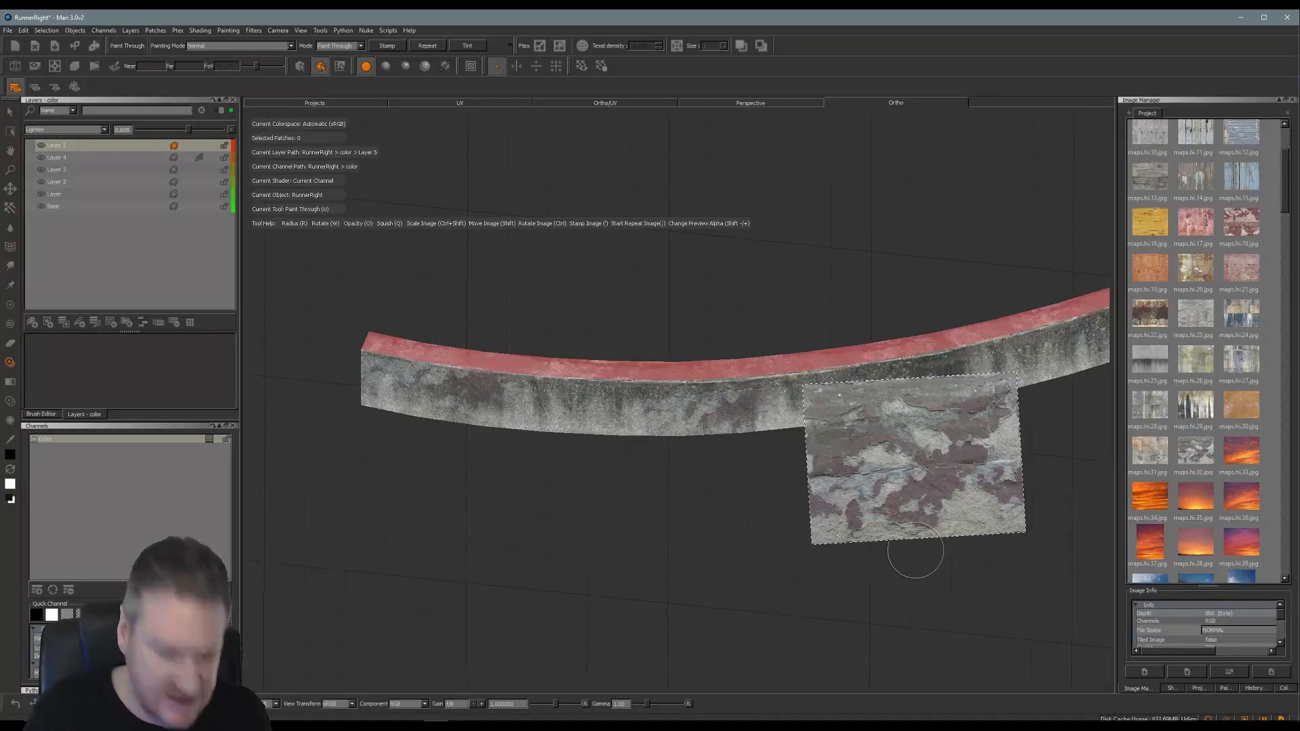
middle_click_drag(891, 555, 660, 582, "alt")
left_click_drag(659, 582, 718, 535, "alt")
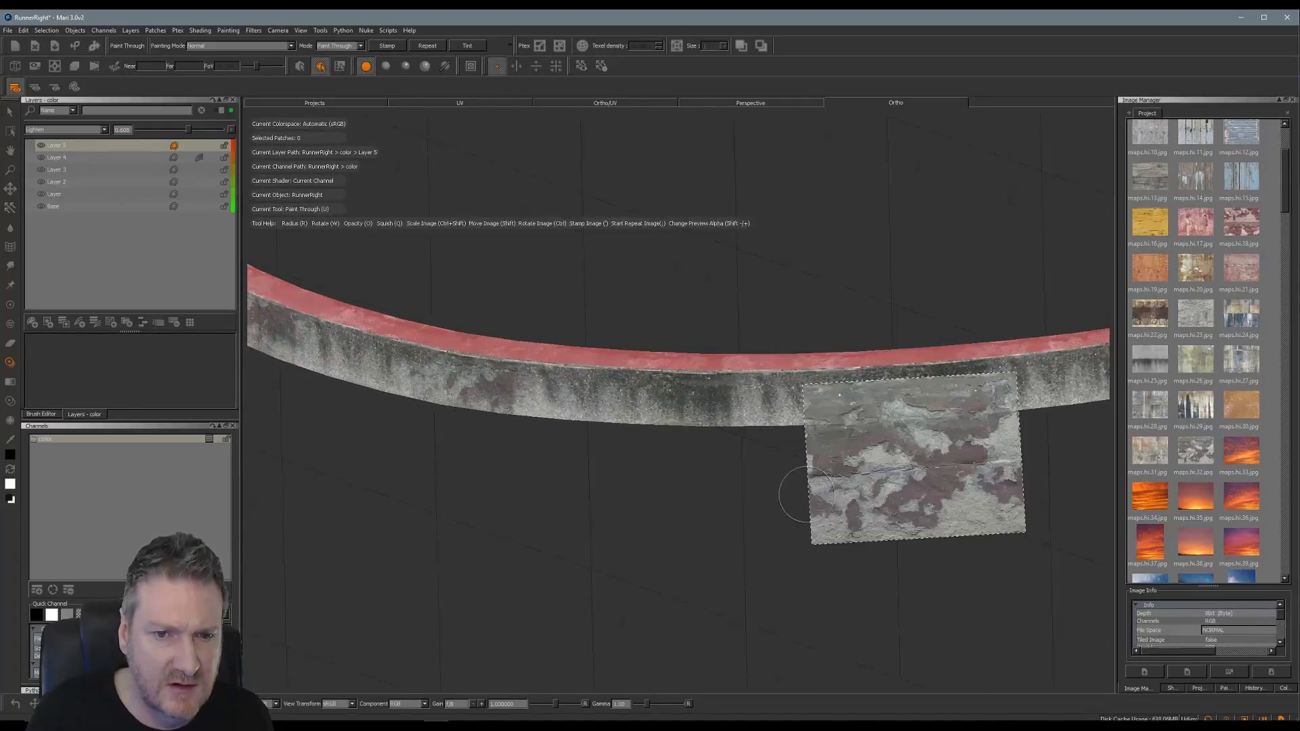
mouse_move(937, 499)
left_mouse_down("shift")
mouse_move(779, 511)
mouse_move(724, 472)
mouse_move(734, 433)
mouse_move(662, 399)
mouse_move(599, 383)
mouse_move(566, 412)
left_mouse_up("shift")
mouse_move(677, 409)
left_mouse_down()
mouse_move(610, 434)
mouse_move(711, 407)
mouse_move(648, 407)
mouse_move(635, 393)
left_mouse_up()
mouse_move(639, 391)
left_mouse_down()
mouse_move(622, 382)
mouse_move(692, 418)
mouse_move(977, 434)
mouse_move(991, 393)
mouse_move(858, 403)
left_mouse_up()
left_click_drag(943, 415, 841, 398)
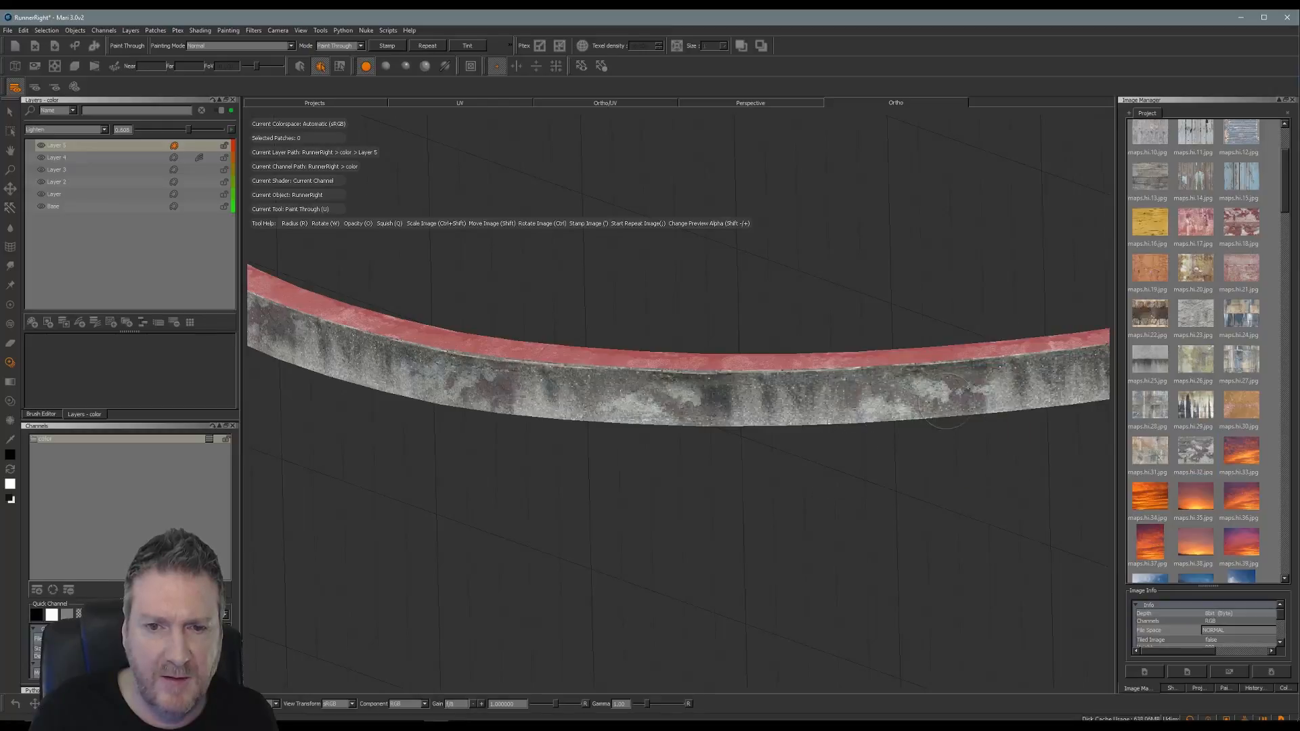
left_click_drag(946, 401, 940, 414)
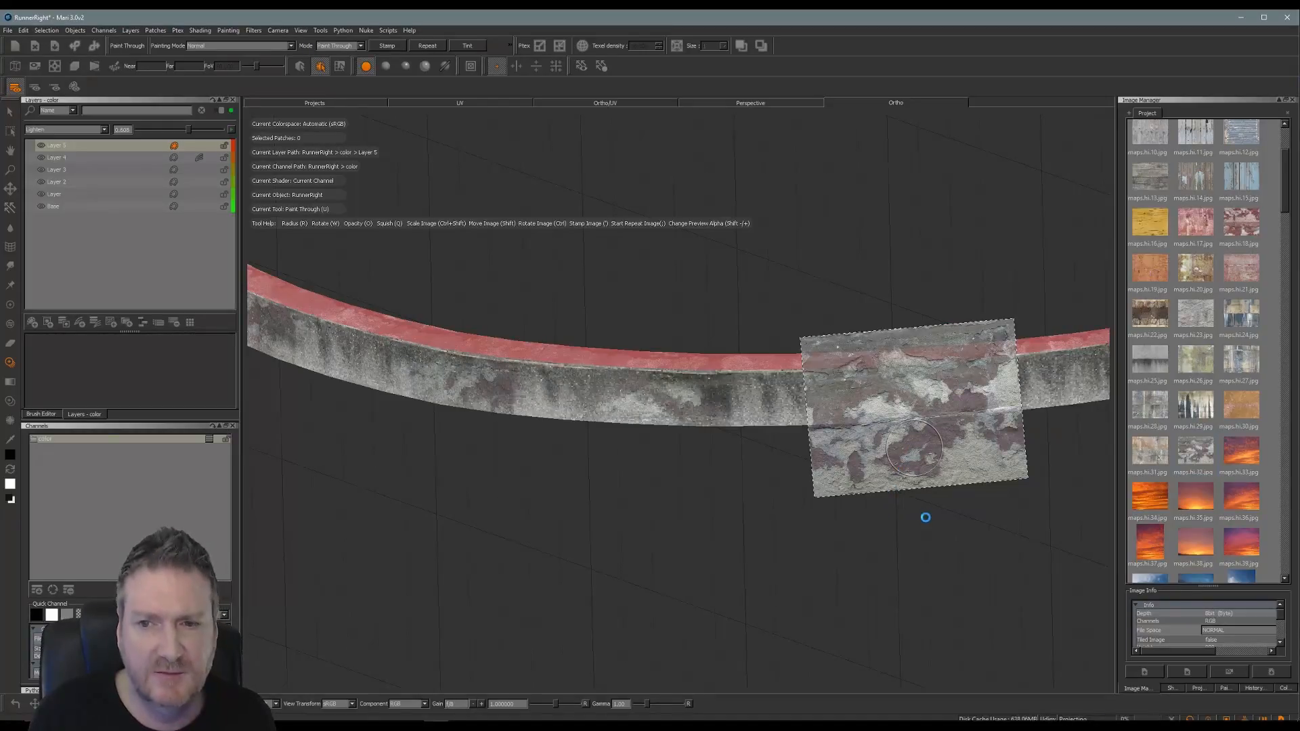
Realign the peeling-paint image with the next stretch of the curve and paint another patch onto its concrete face.
mouse_move(931, 507)
middle_mouse_down("alt")
mouse_move(670, 526)
mouse_move(498, 494)
middle_mouse_up("alt")
mouse_move(593, 479)
left_mouse_down("alt")
mouse_move(494, 440)
mouse_move(676, 515)
left_mouse_up("alt")
mouse_move(941, 449)
left_mouse_down("ctrl")
mouse_move(949, 468)
mouse_move(905, 470)
mouse_move(838, 407)
left_mouse_up("ctrl")
key("apostrophe")
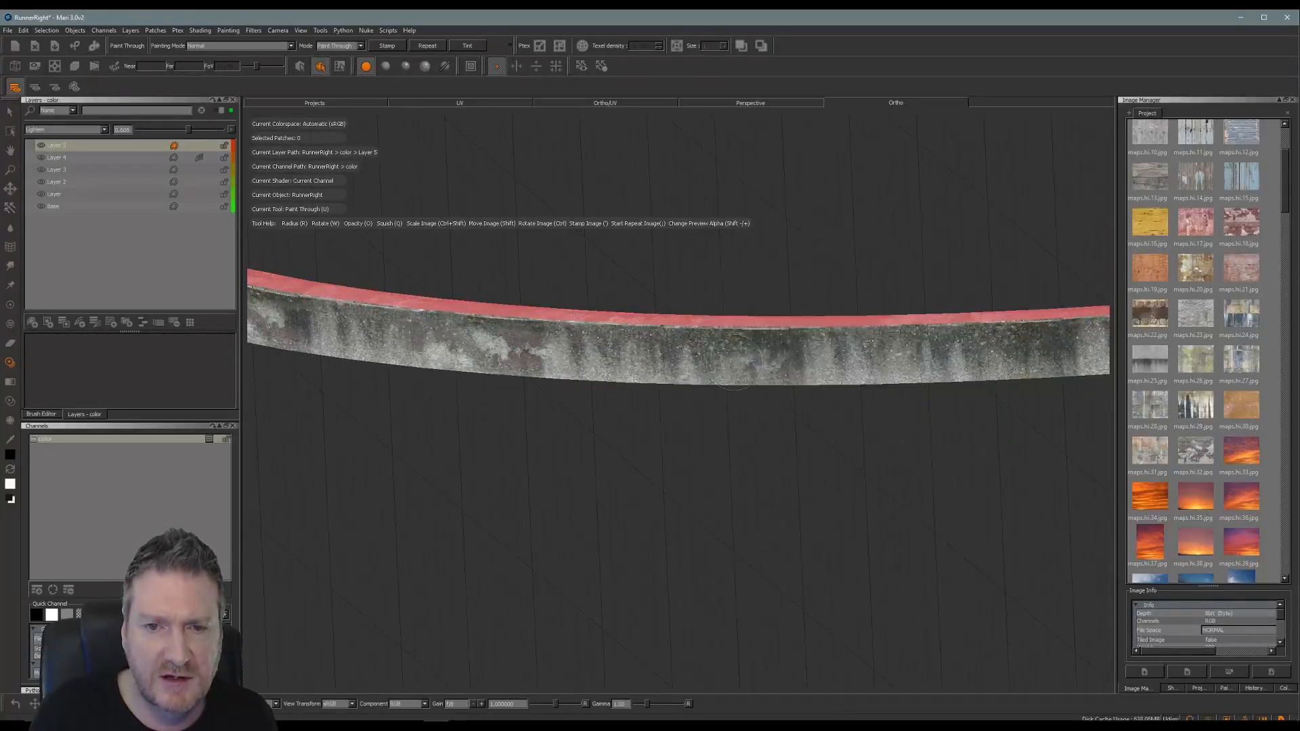
left_click_drag(751, 339, 869, 360)
key("apostrophe")
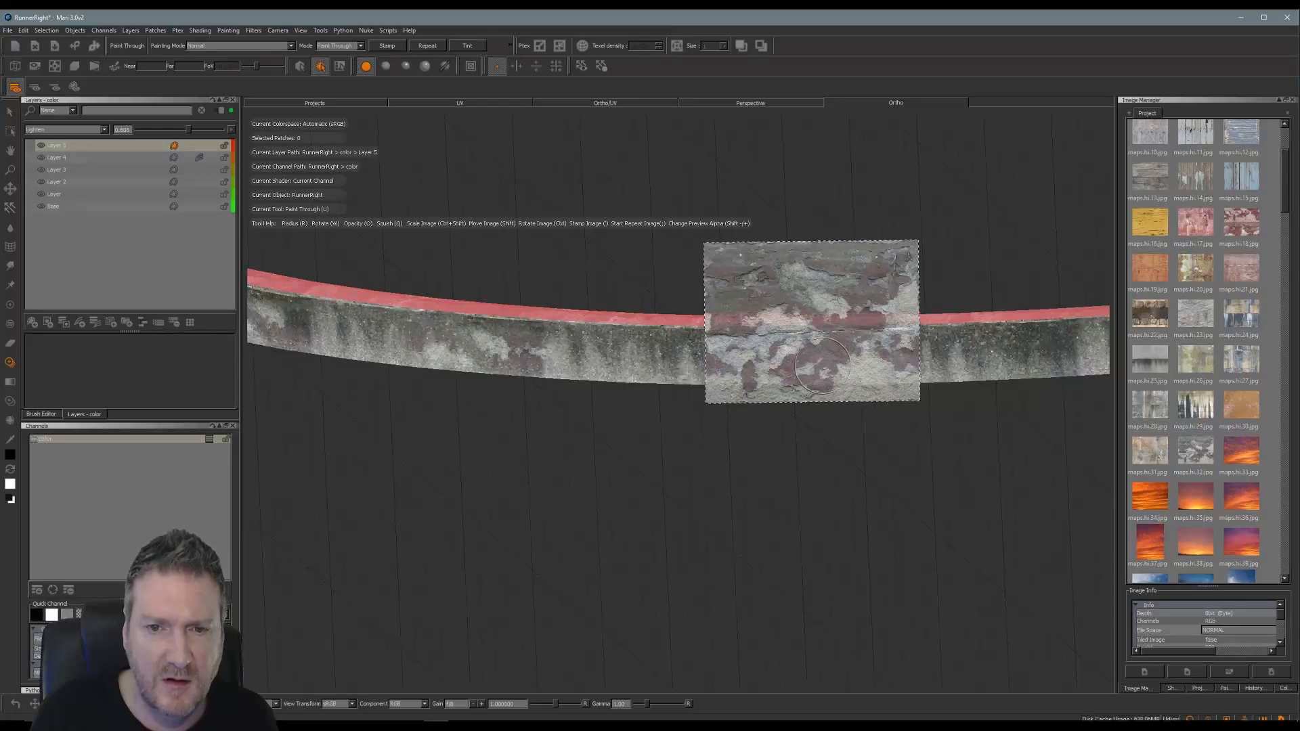
key("apostrophe")
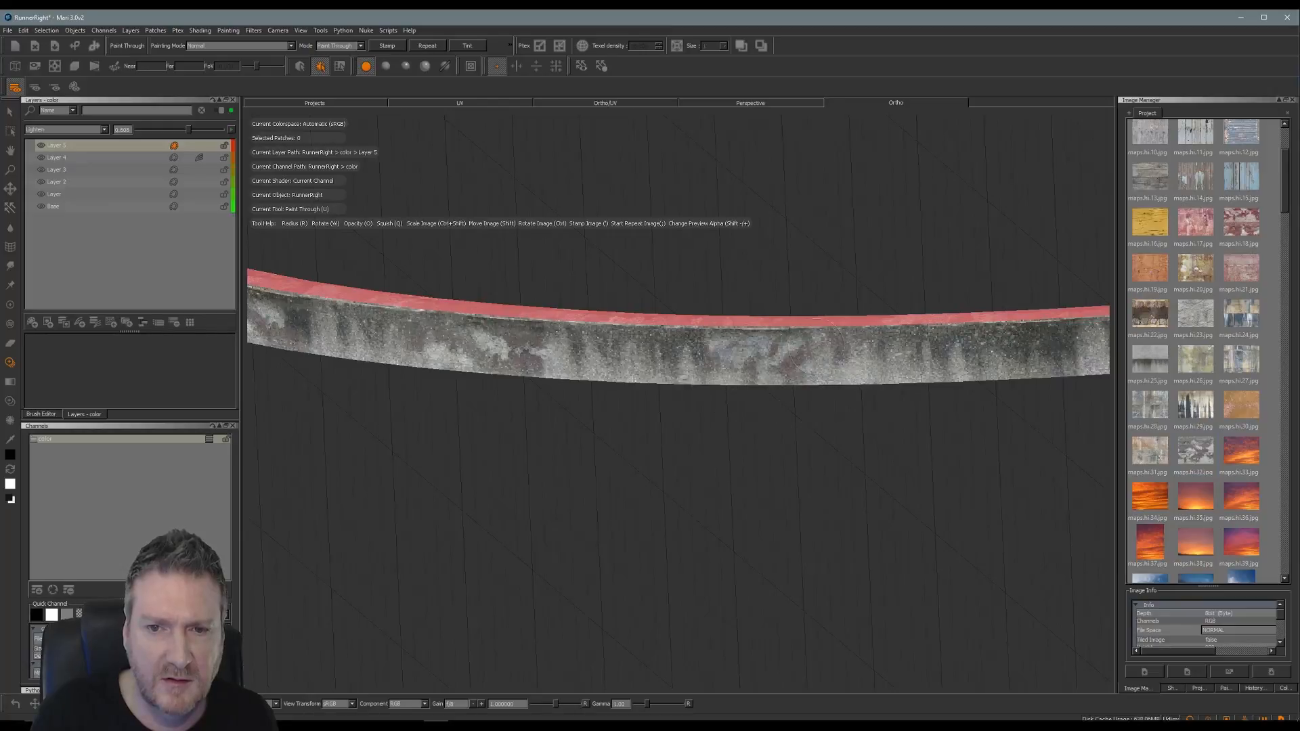
Rotate the peeling-paint image to match the following stretch of the runner, paint a patch there and bake it.
mouse_move(852, 410)
left_mouse_down()
mouse_move(900, 427)
mouse_move(936, 466)
mouse_move(930, 478)
mouse_move(647, 484)
mouse_move(591, 444)
mouse_move(615, 438)
mouse_move(661, 461)
mouse_move(612, 418)
mouse_move(595, 463)
mouse_move(557, 449)
mouse_move(386, 469)
mouse_move(734, 467)
mouse_move(763, 505)
mouse_move(531, 444)
mouse_move(539, 426)
mouse_move(612, 446)
mouse_move(621, 411)
mouse_move(606, 400)
left_mouse_up()
key("u")
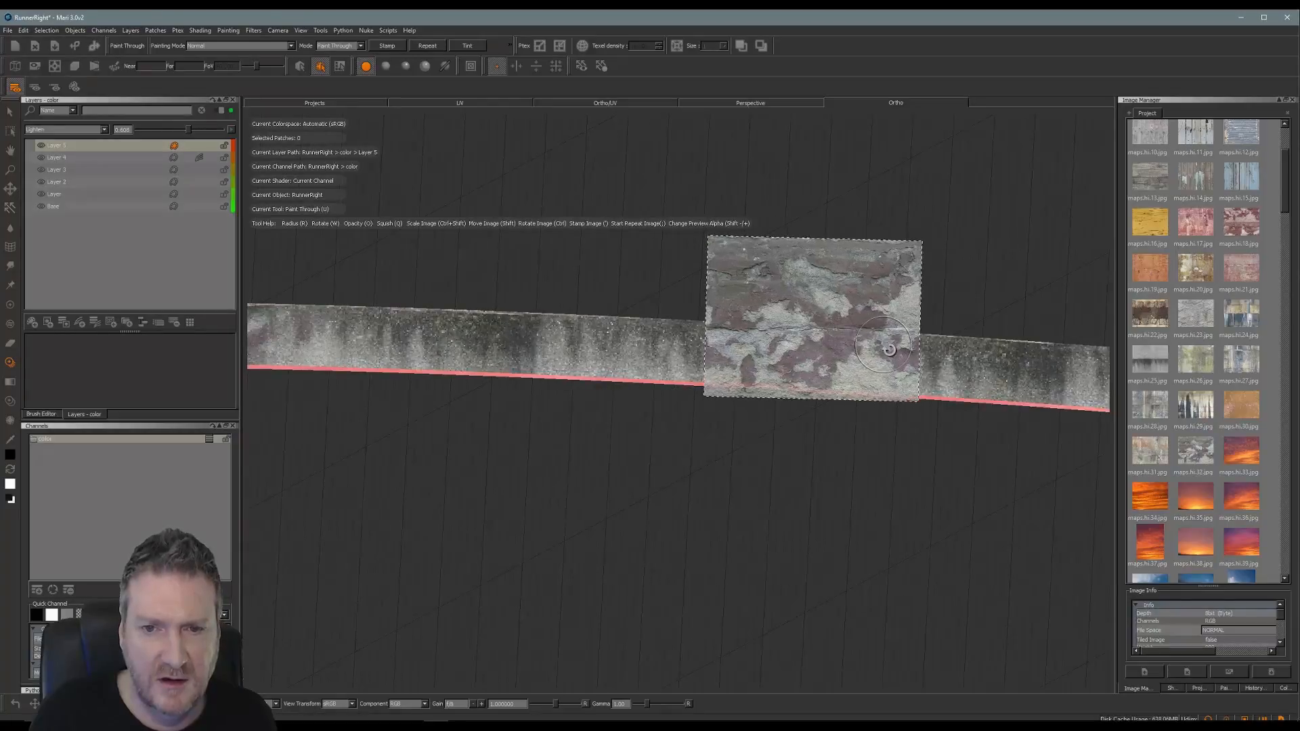
left_click_drag(889, 350, 847, 394, "ctrl")
mouse_move(748, 347)
left_mouse_down()
mouse_move(677, 347)
mouse_move(725, 333)
mouse_move(725, 318)
left_mouse_up()
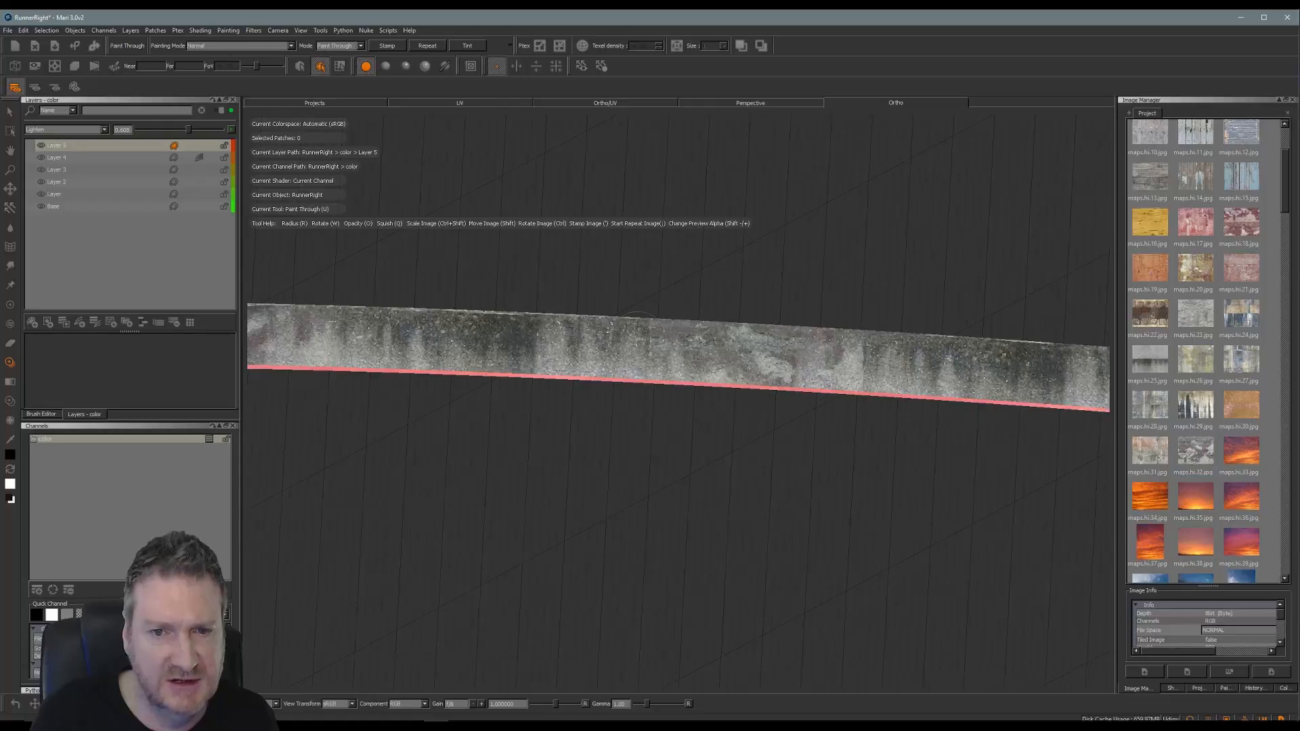
left_click_drag(746, 400, 753, 396)
key("b")
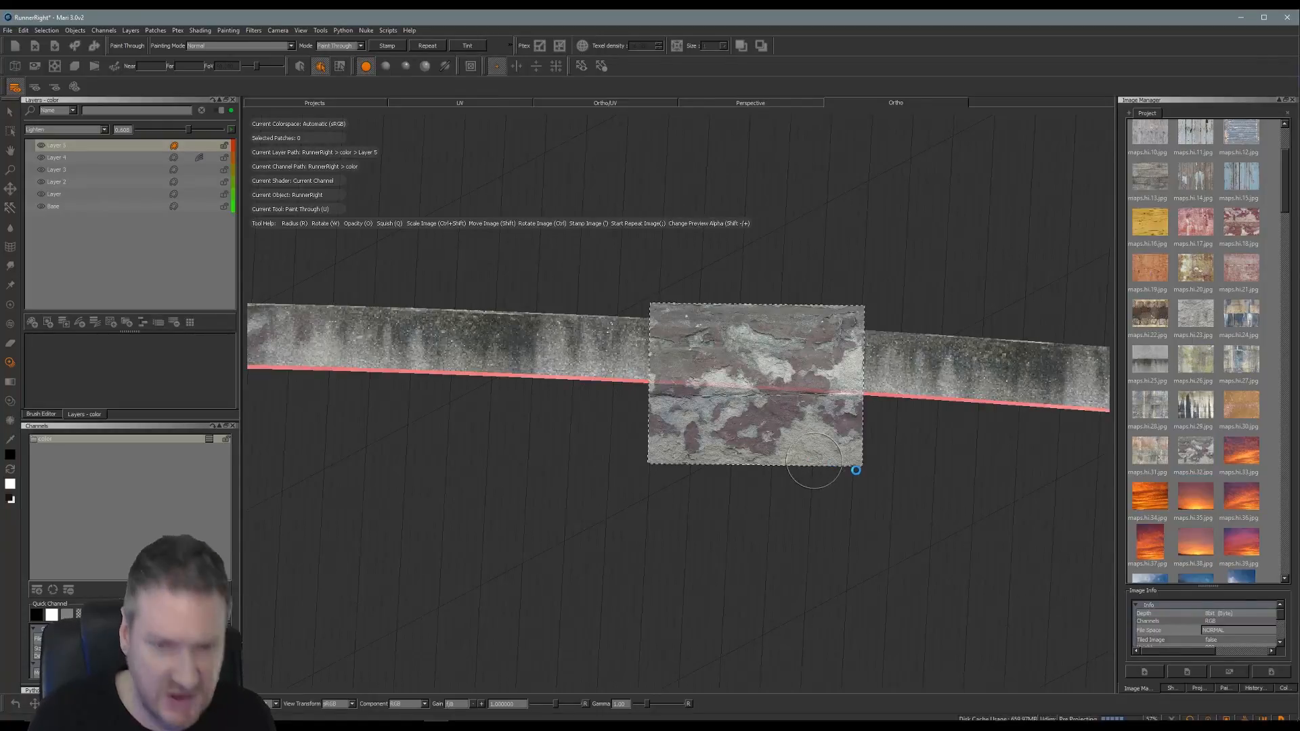
middle_click_drag(882, 484, 643, 481, "alt")
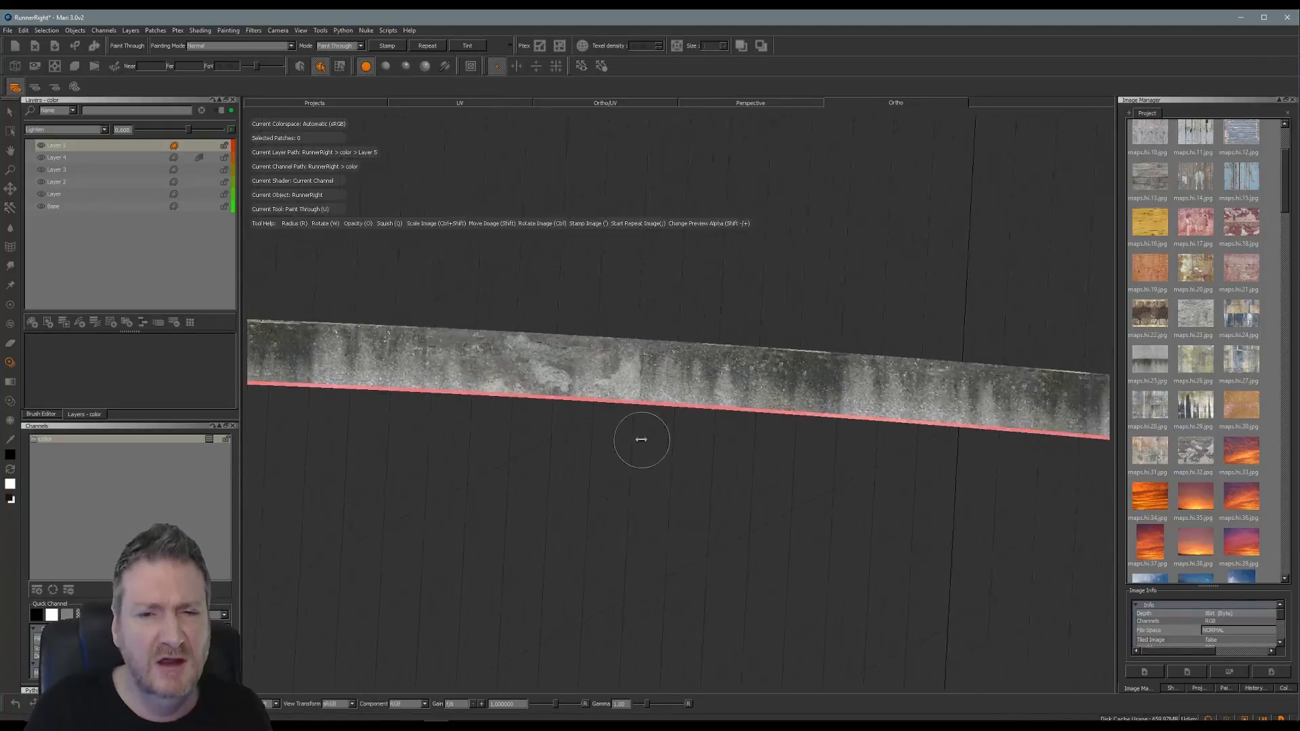
Paint a peeling-paint patch onto the next bare stretch of the runner's concrete face and bake it.
left_click_drag(641, 441, 554, 449, "alt")
mouse_move(613, 413)
middle_mouse_down("alt")
mouse_move(479, 355)
mouse_move(311, 352)
middle_mouse_up("alt")
mouse_move(673, 429)
left_mouse_down("alt")
mouse_move(582, 404)
mouse_move(622, 425)
mouse_move(617, 456)
left_mouse_up("alt")
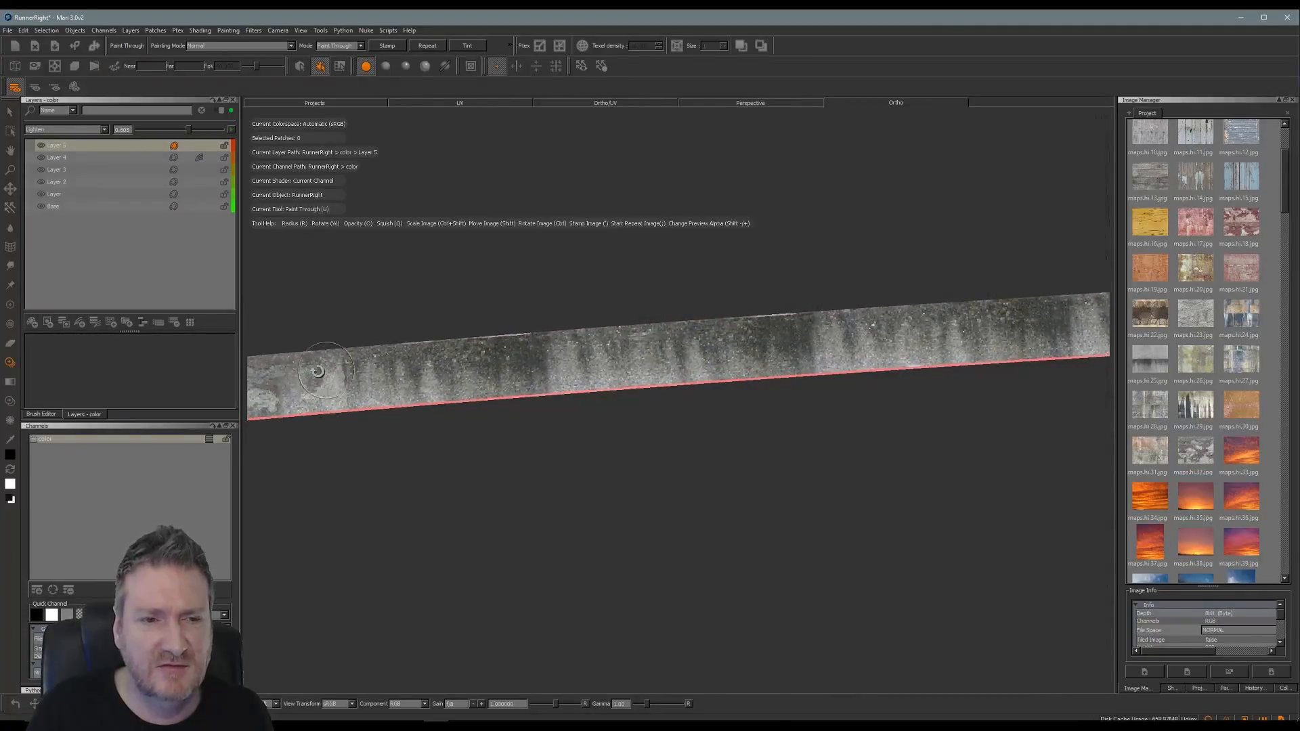
left_click_drag(752, 482, 480, 507, "alt")
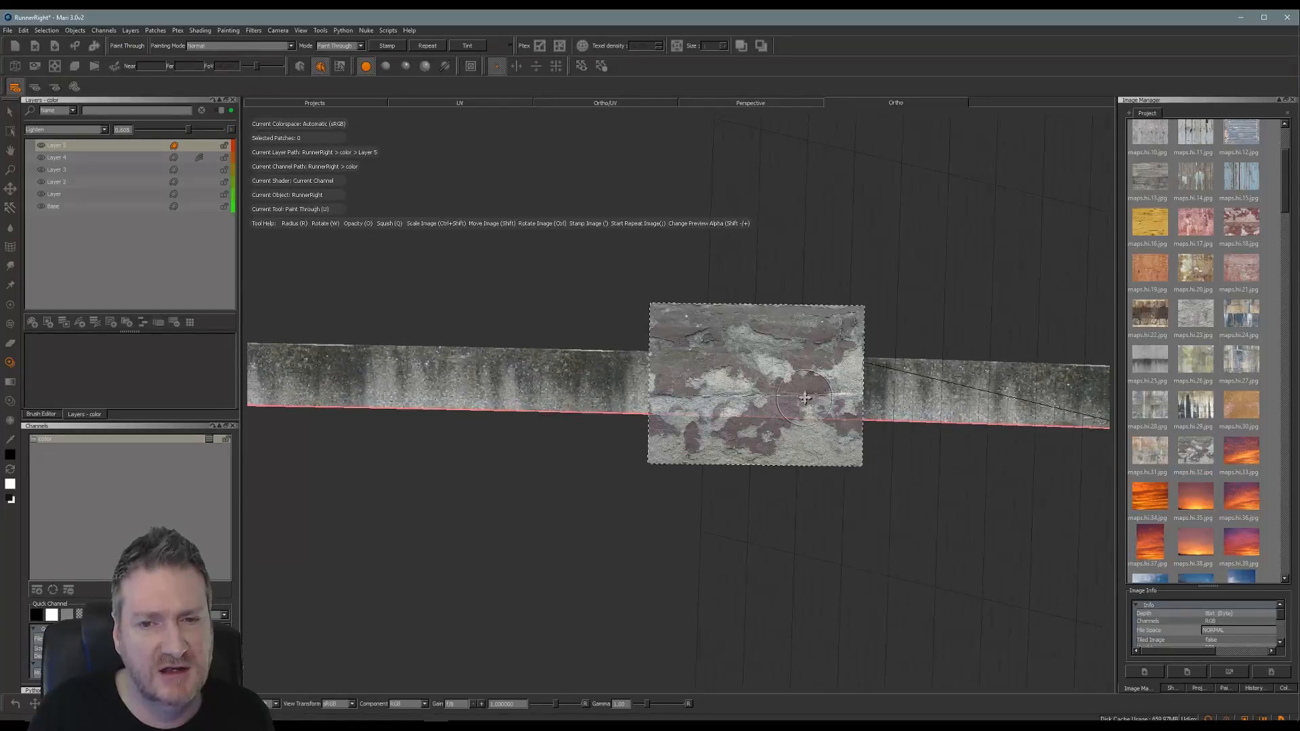
left_click(860, 382)
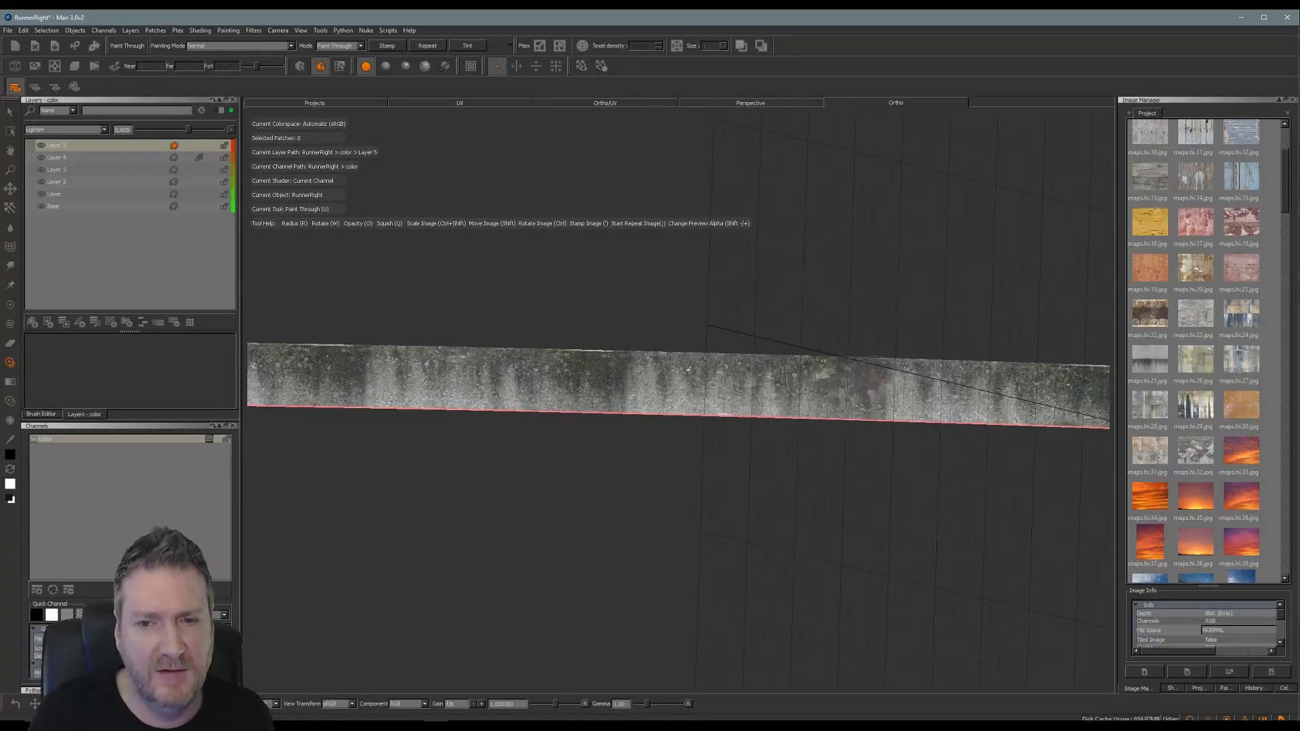
left_click_drag(873, 384, 817, 401)
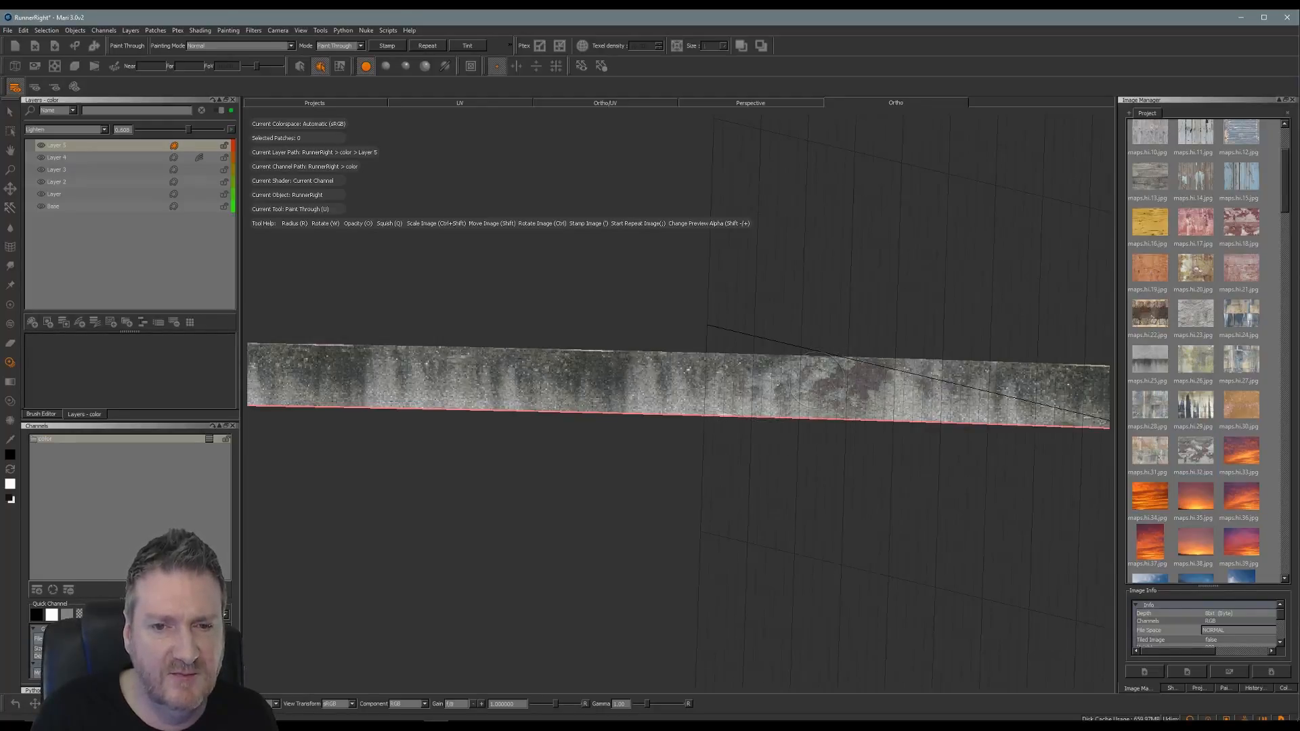
left_click_drag(798, 402, 765, 394)
key("b")
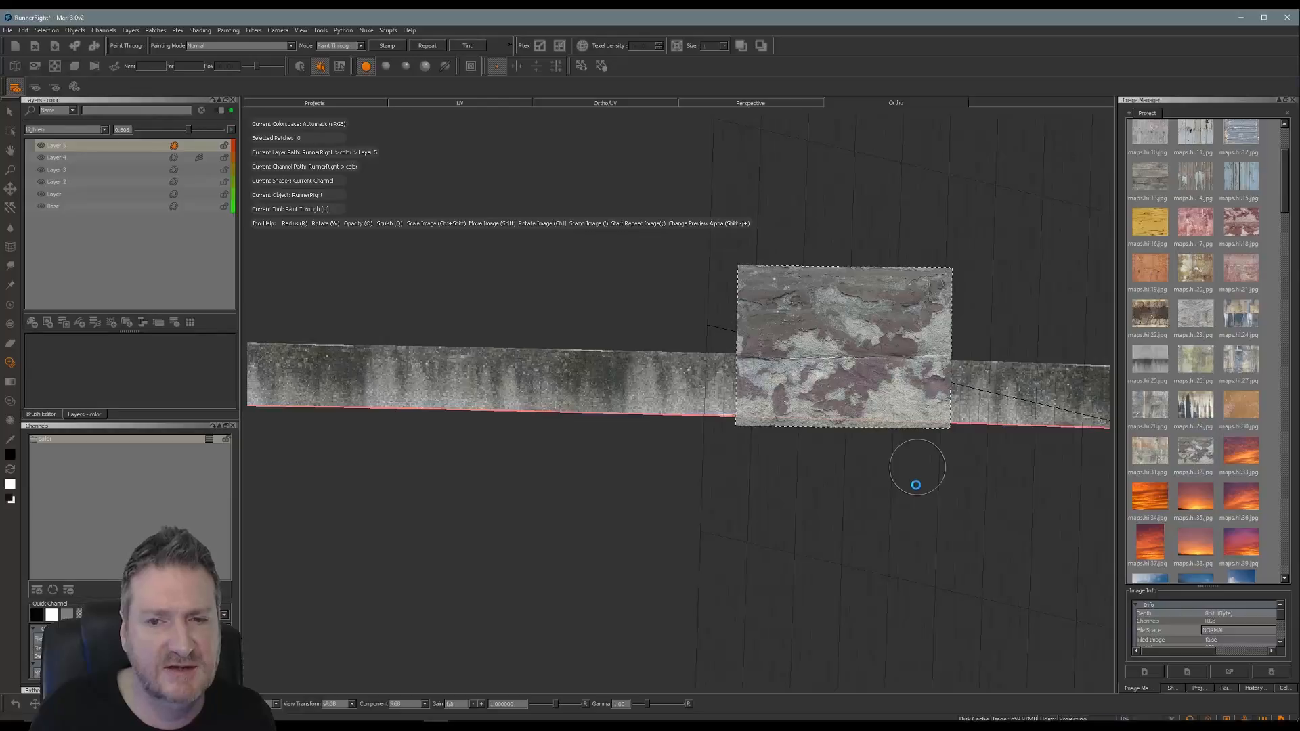
Move the peeling-paint image down over the following stretch of the runner and paint another patch through it.
mouse_move(919, 497)
left_mouse_down("ctrl")
mouse_move(537, 496)
mouse_move(426, 465)
mouse_move(498, 481)
mouse_move(707, 479)
mouse_move(717, 453)
mouse_move(728, 461)
left_mouse_up("ctrl")
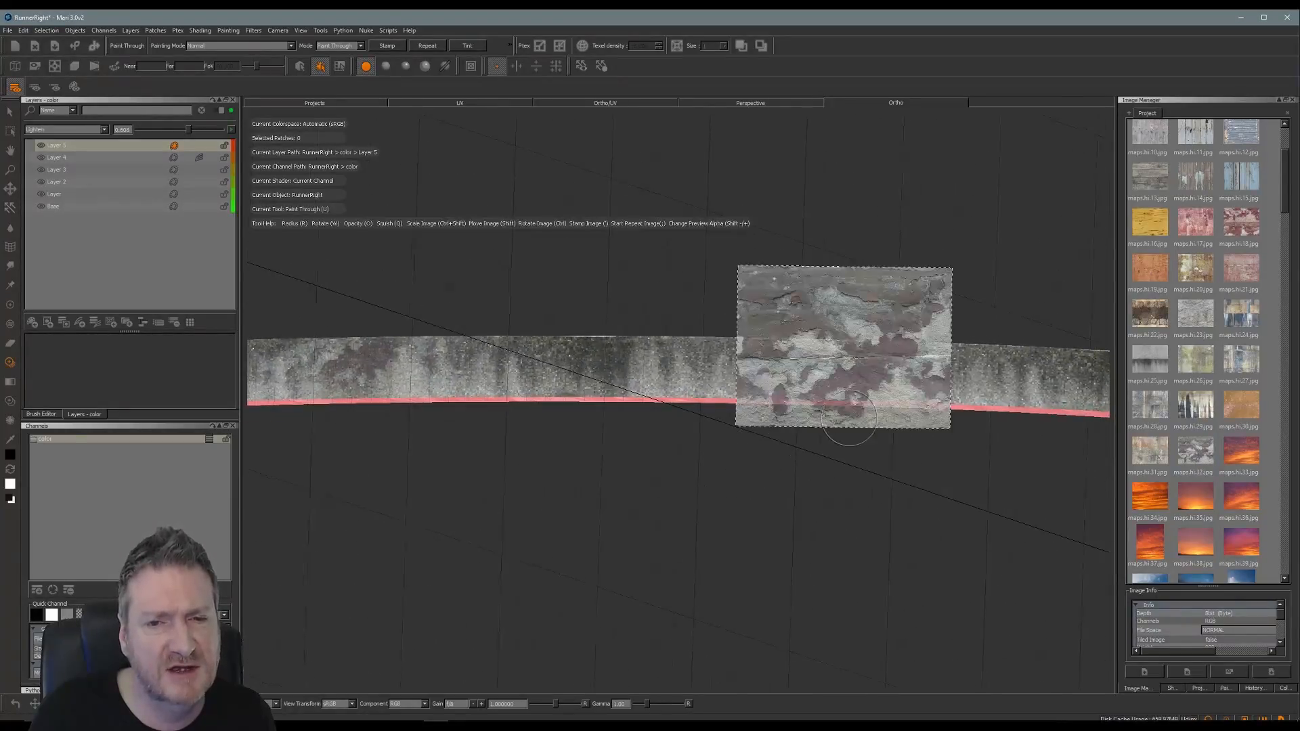
left_click_drag(851, 396, 837, 464, "shift")
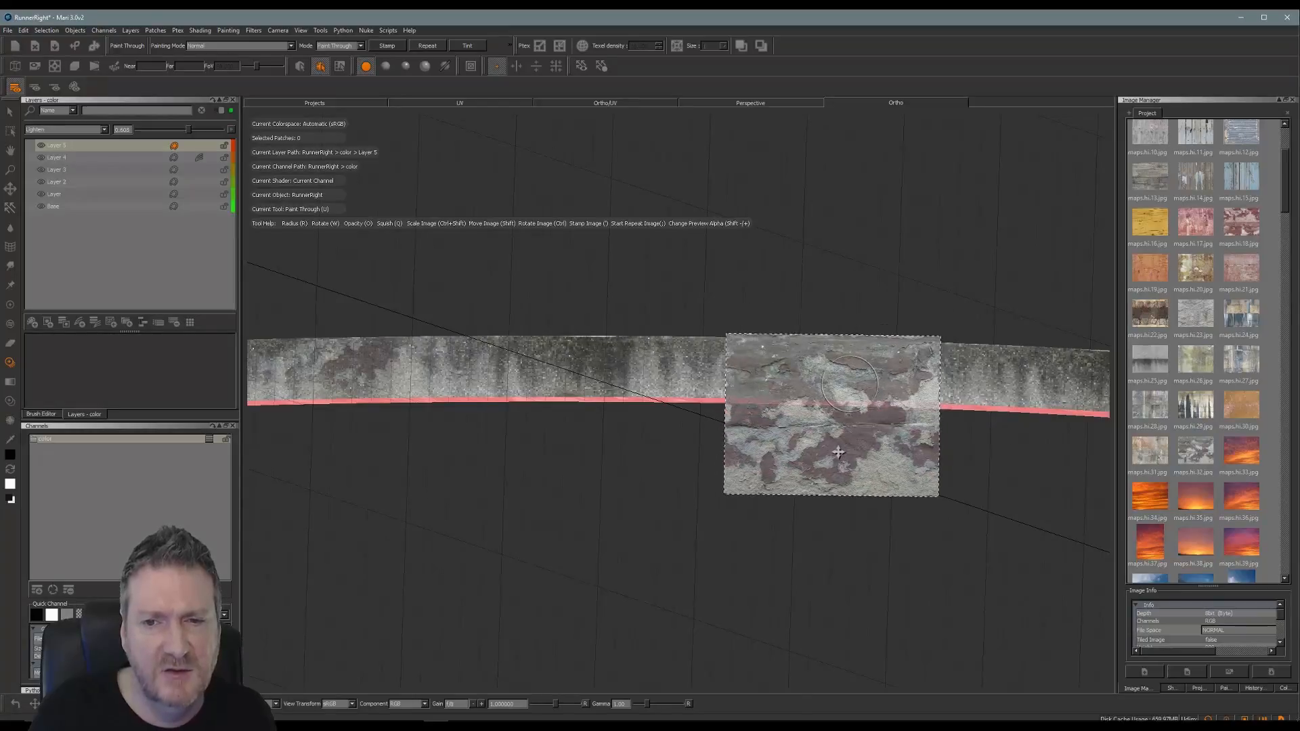
left_click_drag(874, 380, 799, 352)
mouse_move(712, 370)
left_mouse_down()
mouse_move(778, 363)
mouse_move(854, 376)
mouse_move(806, 405)
left_mouse_up()
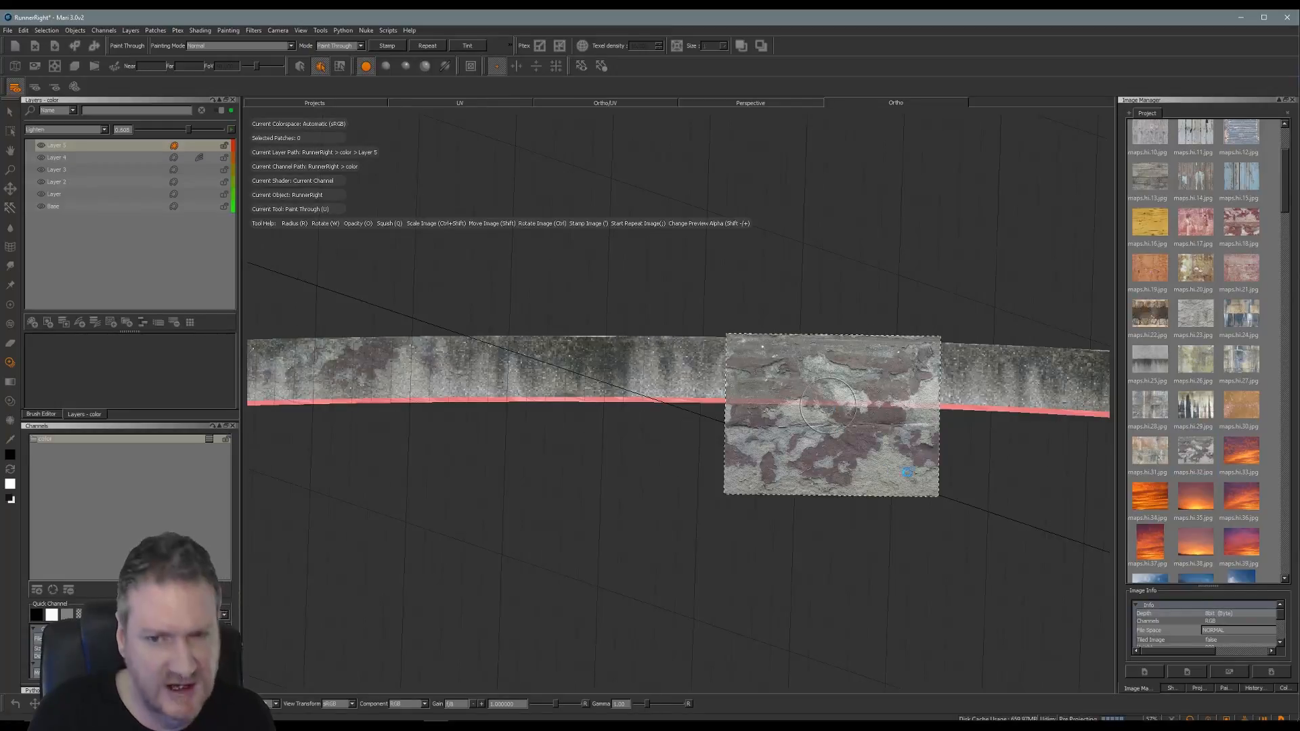
Rotate the peeling-paint image to follow the curve, then paint and bake patches along the remaining stretch to the runner's end.
mouse_move(982, 513)
left_mouse_down("alt")
mouse_move(616, 517)
mouse_move(542, 501)
mouse_move(701, 453)
mouse_move(505, 488)
mouse_move(507, 510)
mouse_move(528, 505)
left_mouse_up("alt")
mouse_move(897, 407)
left_mouse_down("ctrl")
mouse_move(935, 352)
mouse_move(958, 352)
mouse_move(936, 368)
mouse_move(920, 414)
mouse_move(952, 411)
mouse_move(836, 418)
mouse_move(807, 367)
mouse_move(779, 409)
left_mouse_up("ctrl")
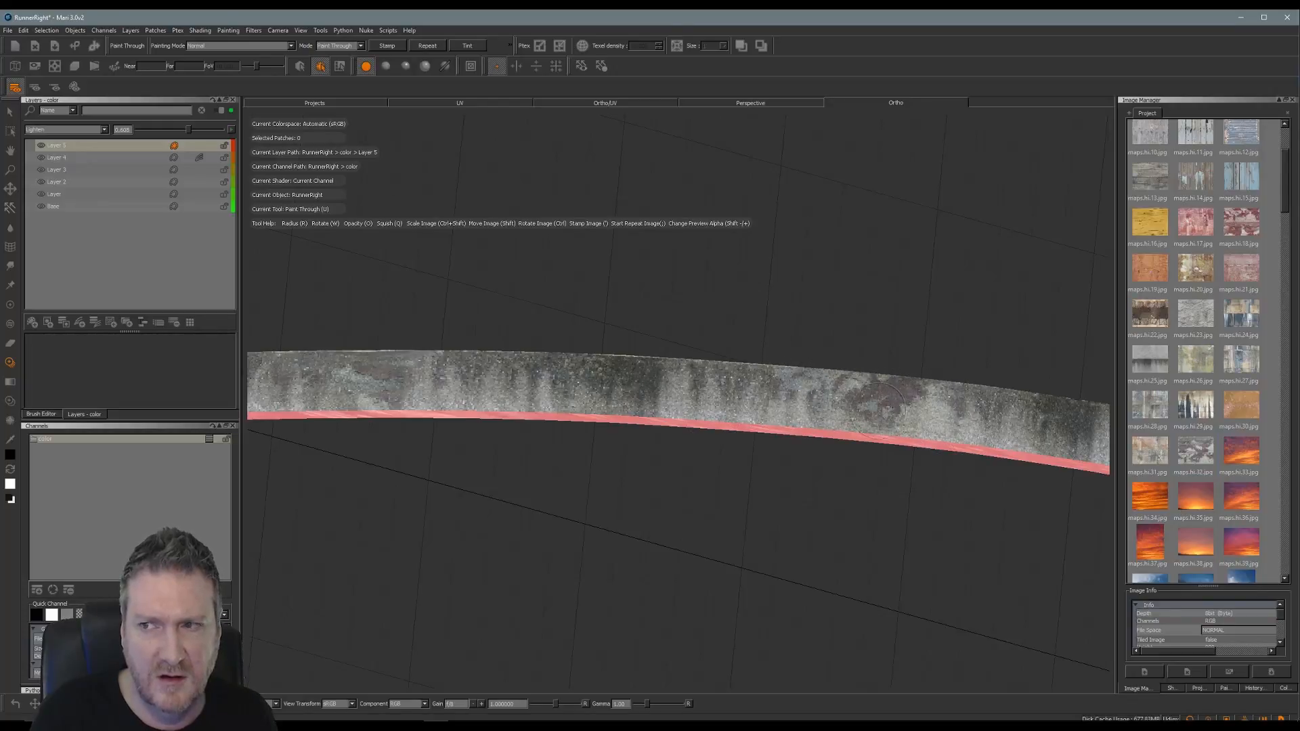
key("b")
middle_click_drag(955, 484, 717, 454, "alt")
left_click_drag(815, 461, 760, 476, "alt")
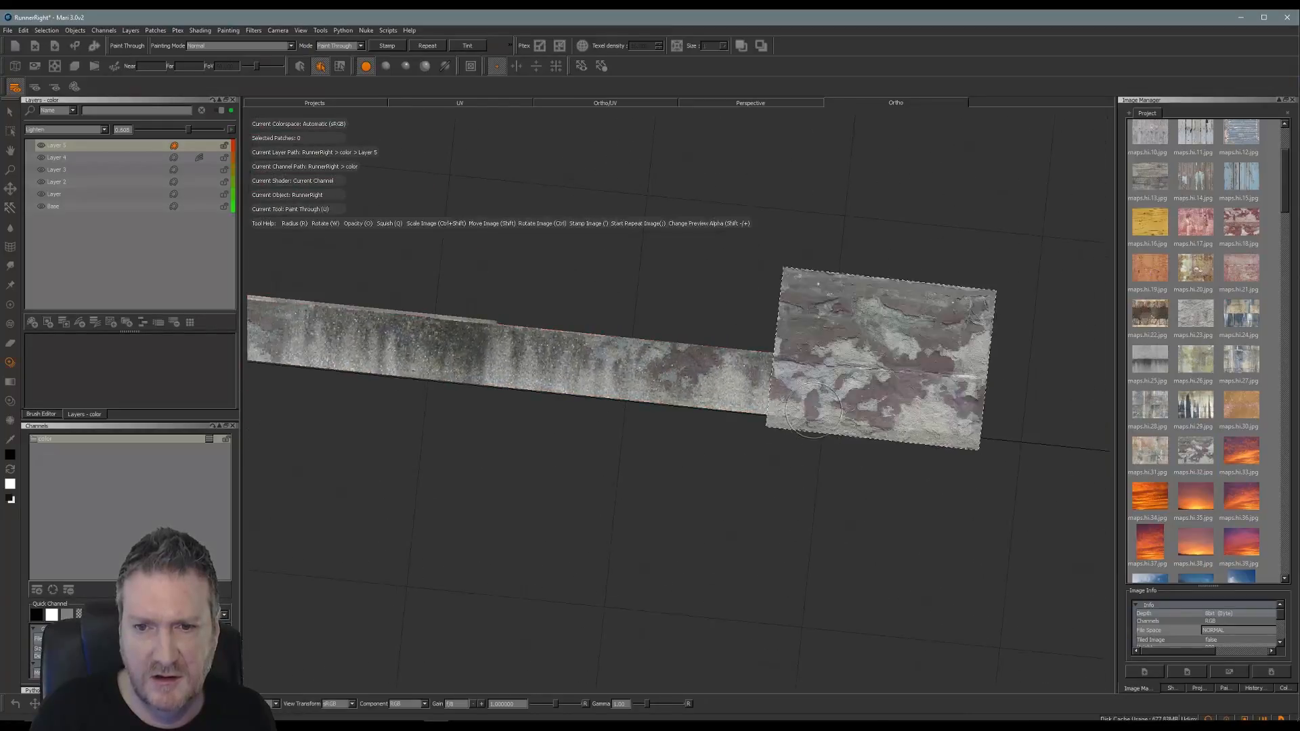
mouse_move(904, 395)
left_mouse_down()
mouse_move(923, 377)
mouse_move(934, 431)
mouse_move(958, 382)
mouse_move(854, 386)
mouse_move(867, 426)
left_mouse_up()
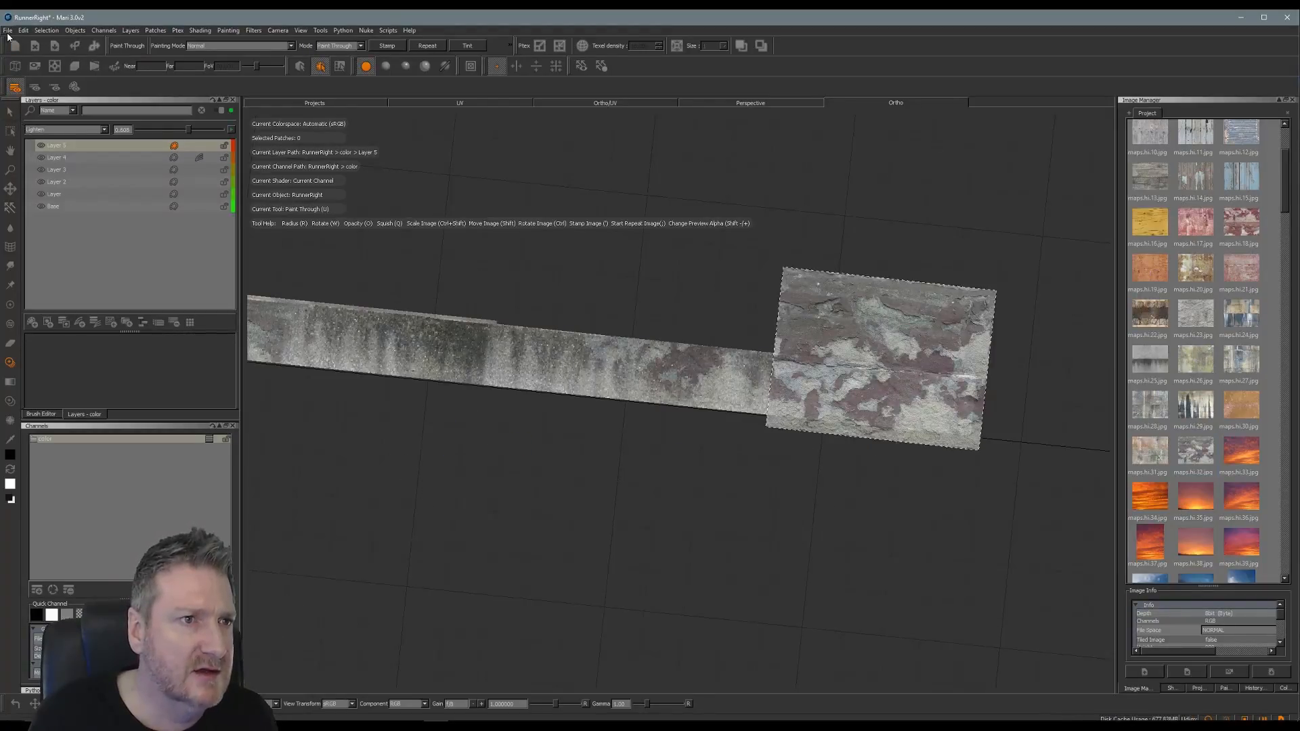
Save the project and export the flattened color channel over the existing RunnerRight_Painted.tga.
left_click(9, 30)
left_click(20, 124)
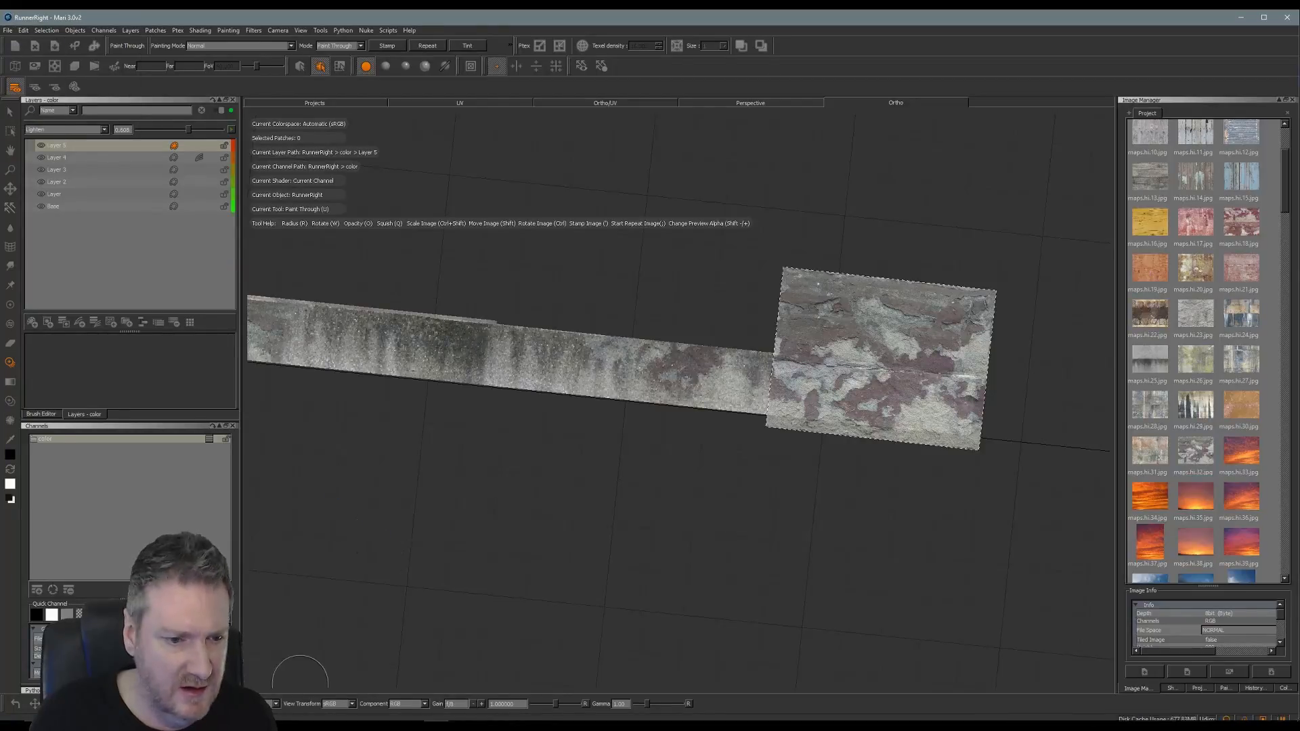
right_click(103, 445)
mouse_move(162, 608)
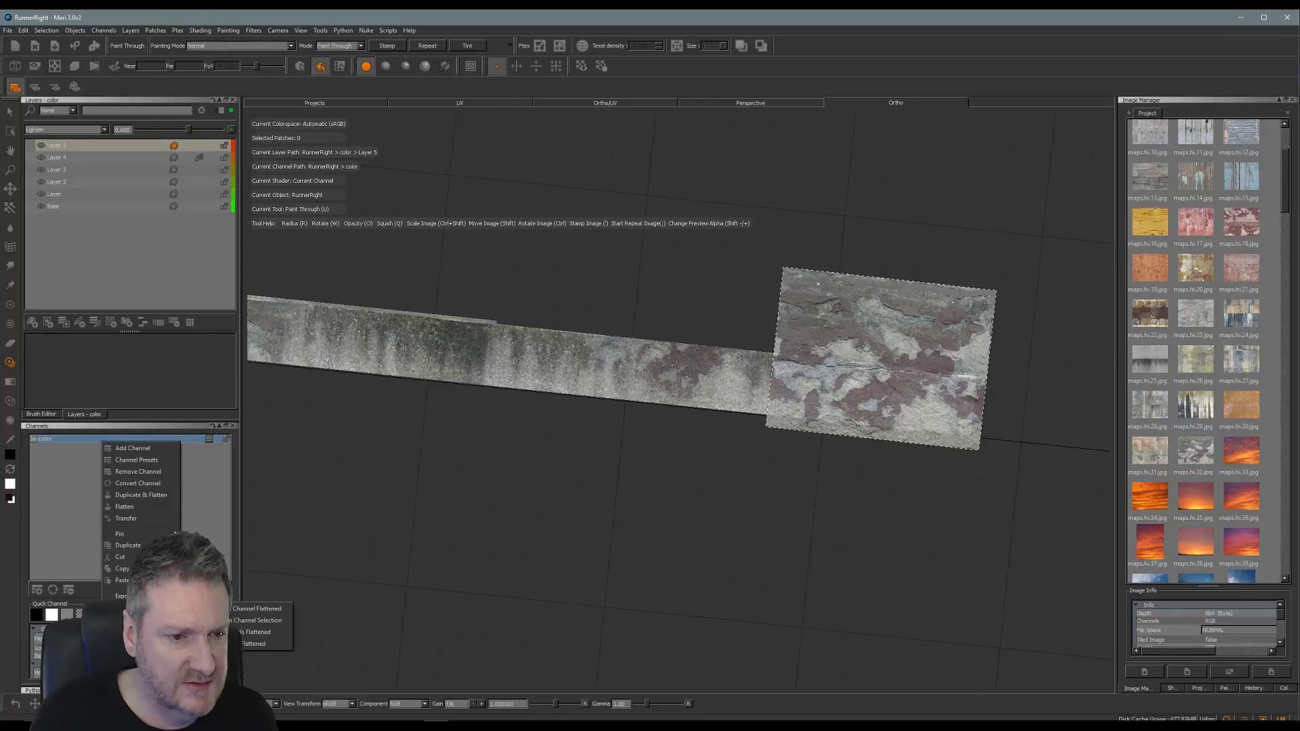
left_click(247, 644)
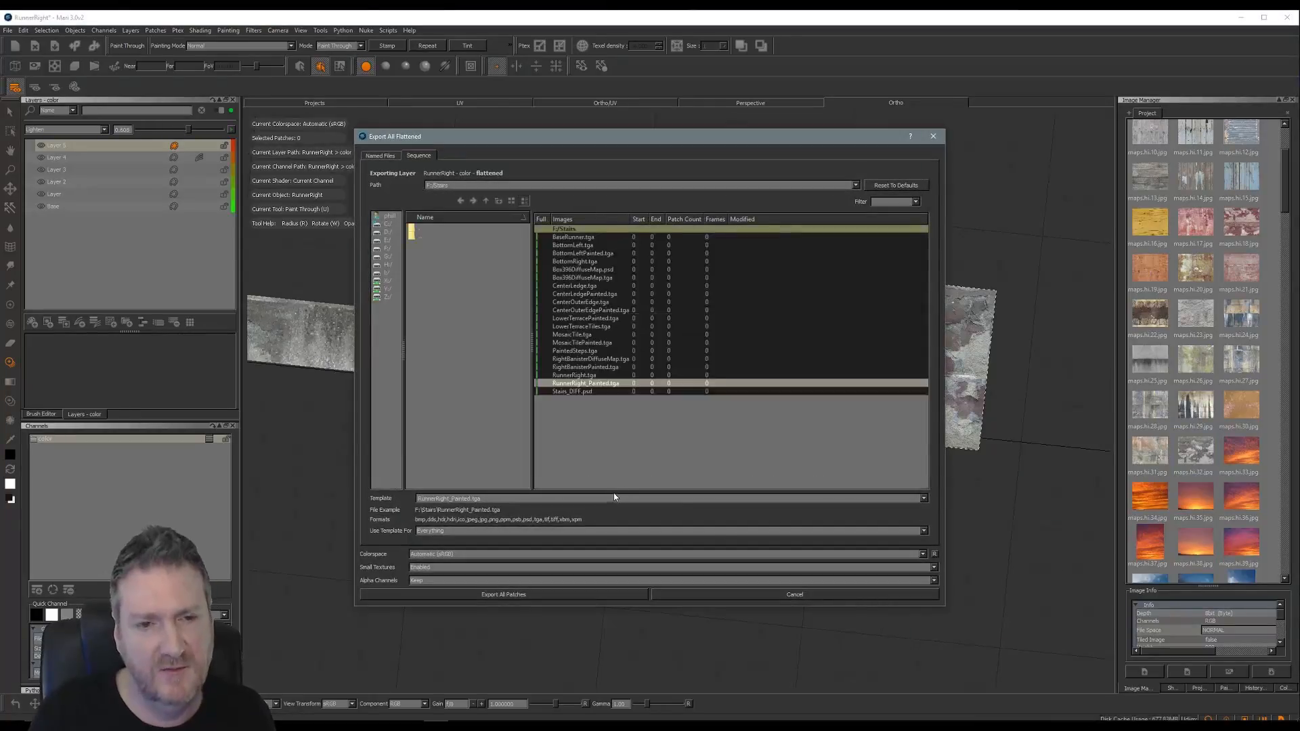
left_click(547, 593)
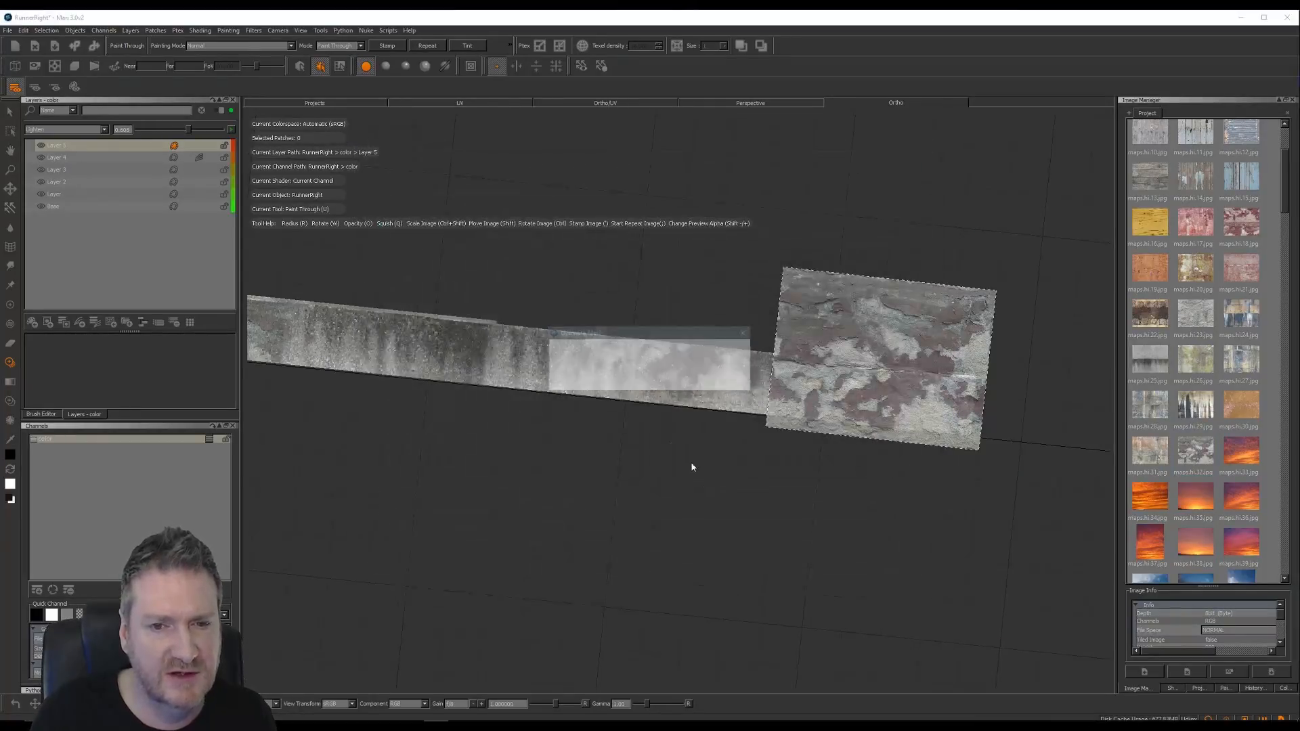
left_click(628, 379)
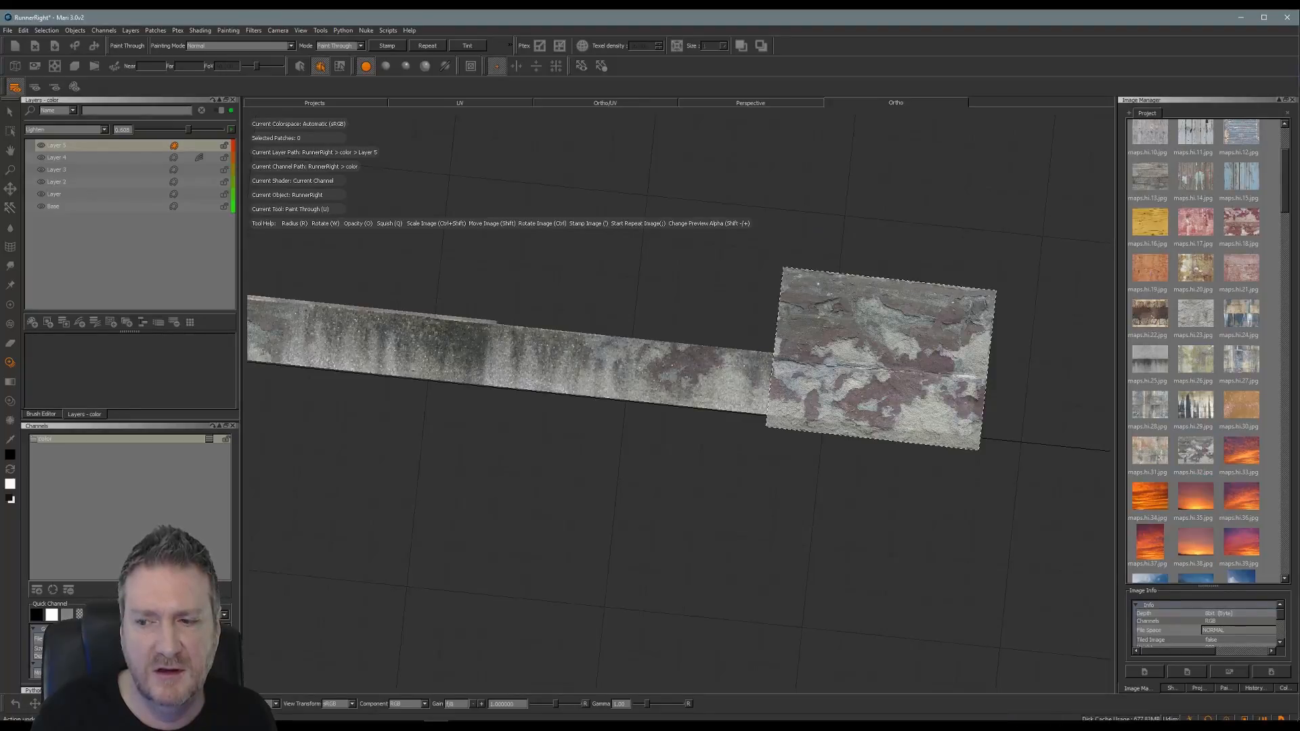
Switch to 3ds Max and reload the RunnerRight_Painted.tga bitmap in the Slate Material Editor.
left_click(1237, 21)
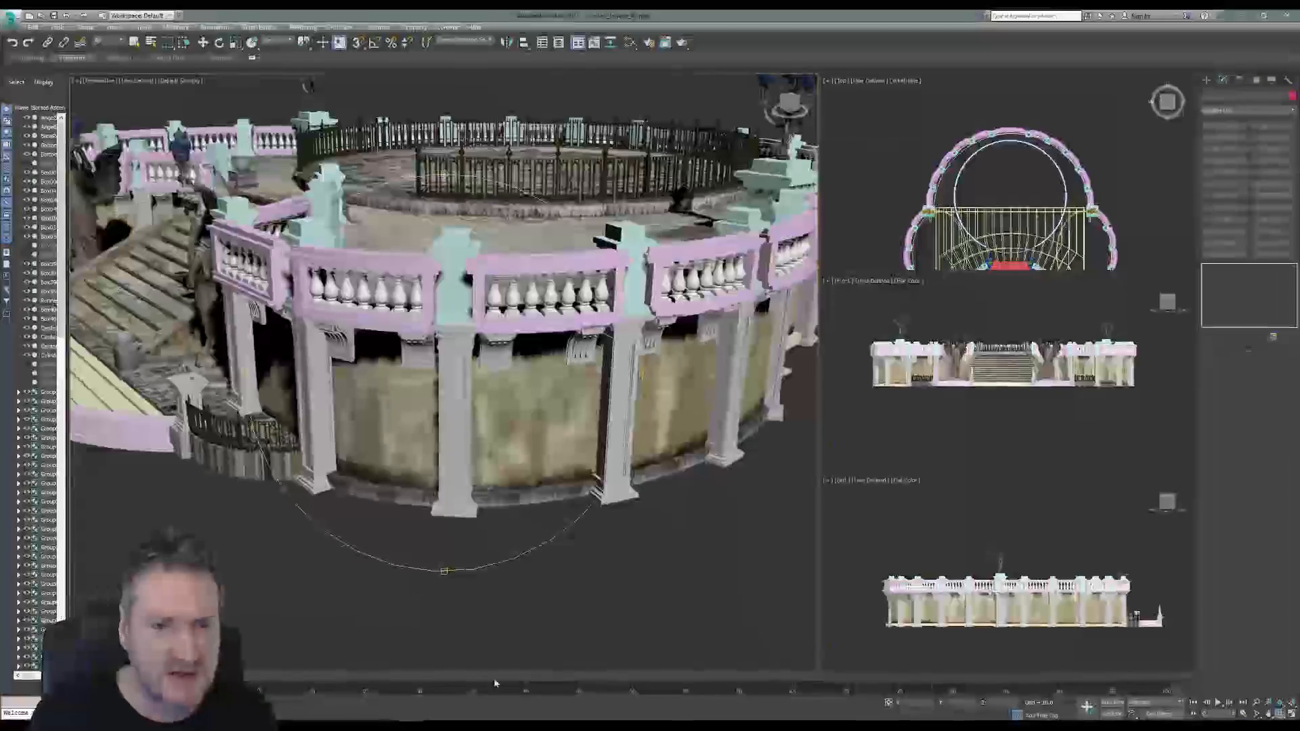
left_click(631, 42)
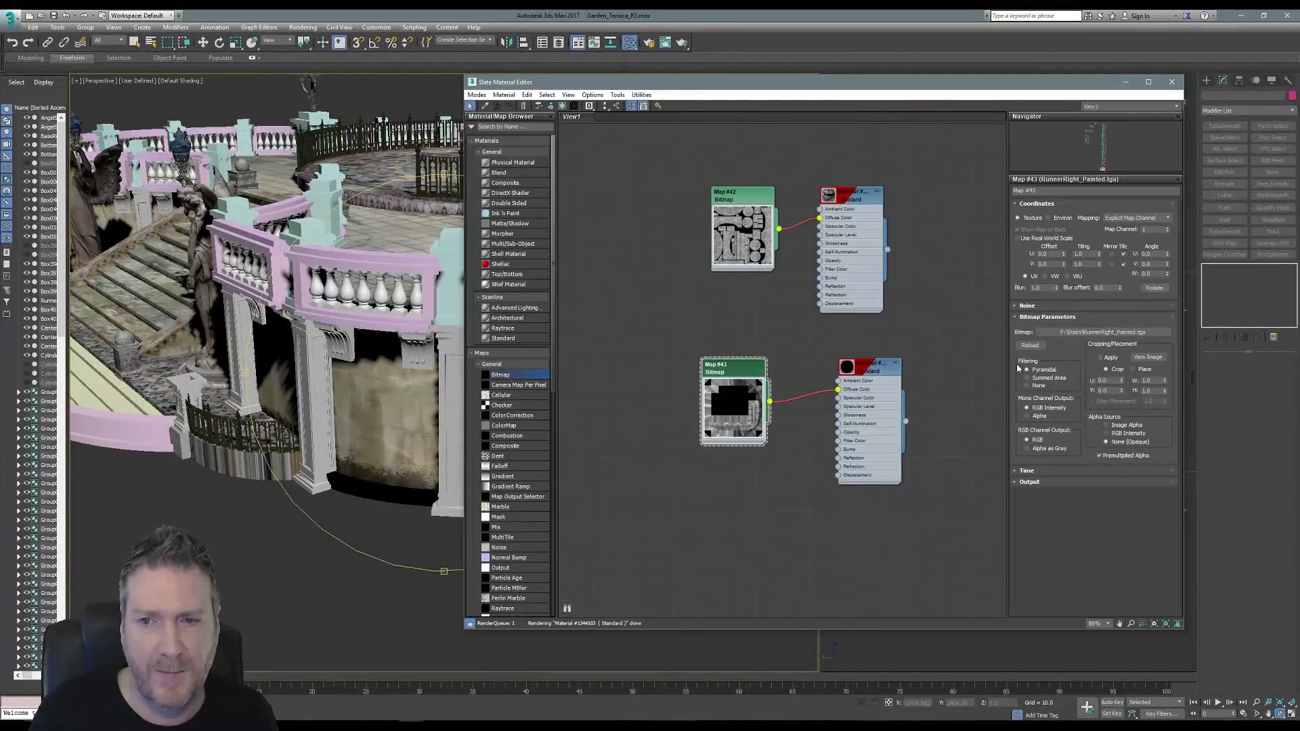
left_click(1030, 346)
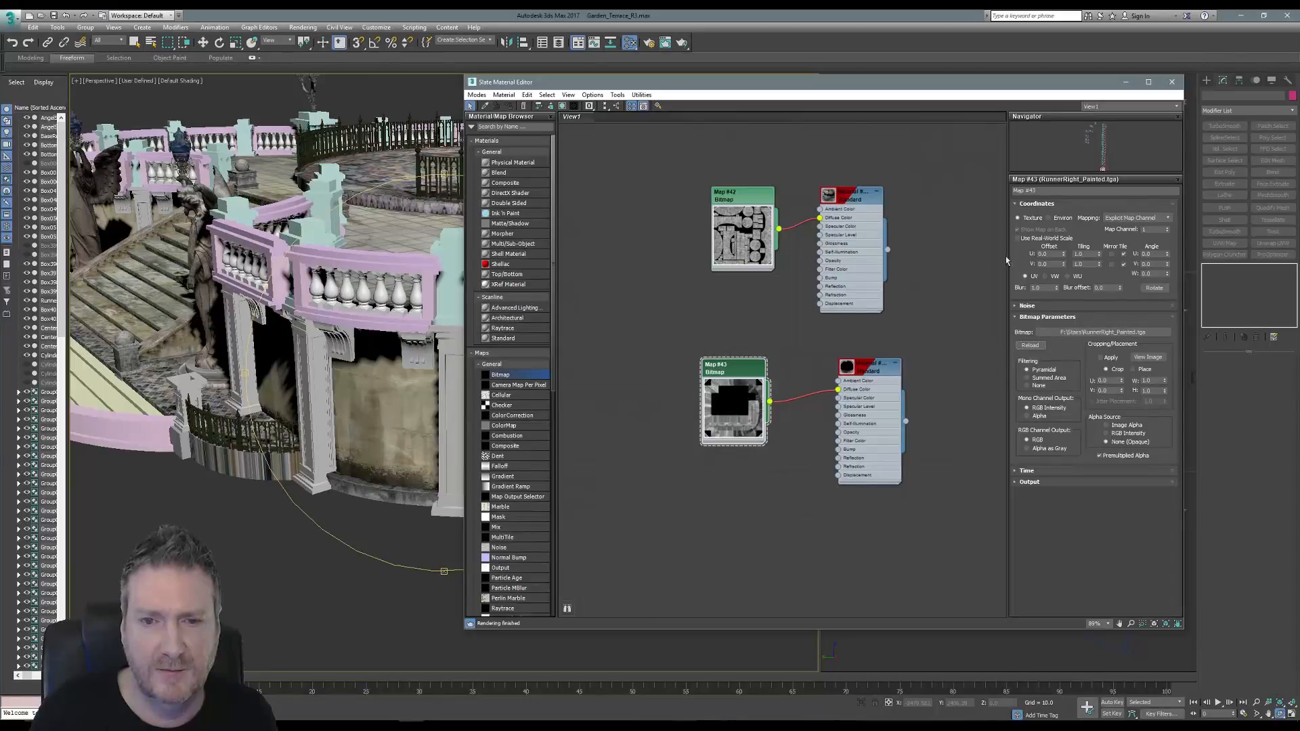
left_click(1171, 82)
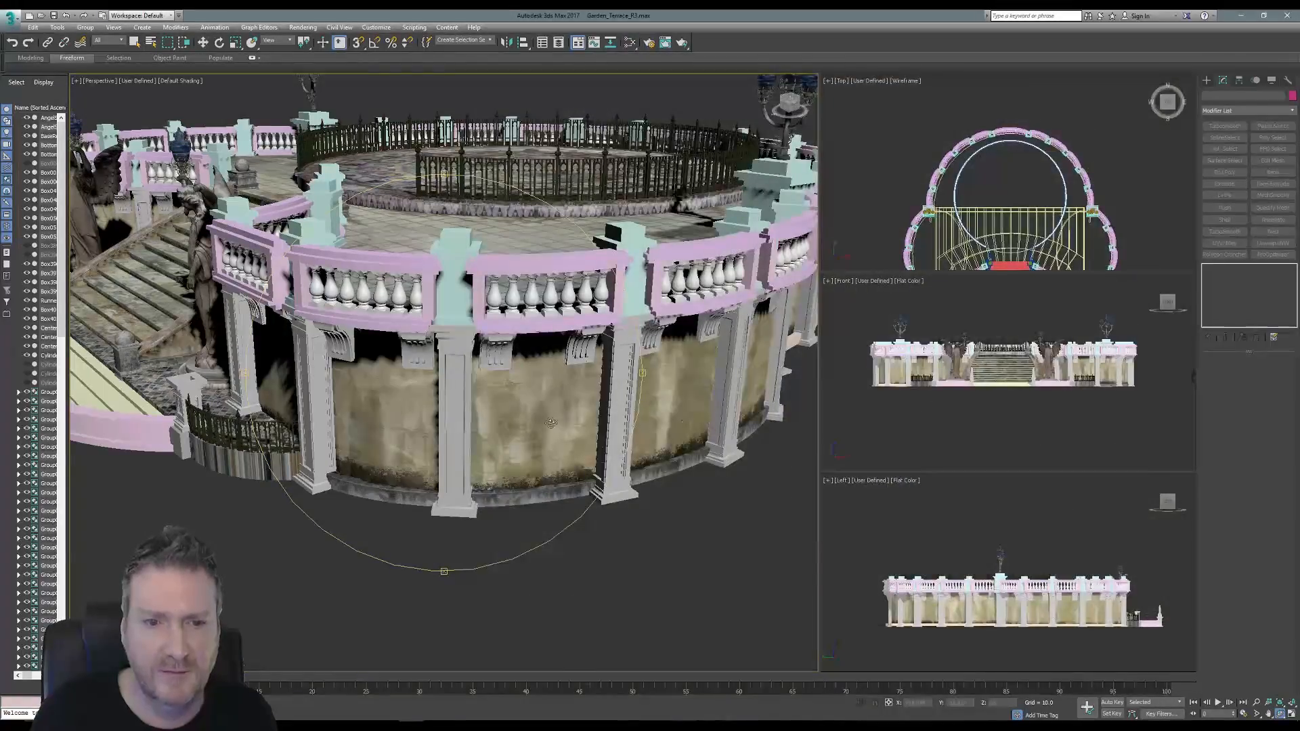
Examine the repainted runner up close along the base of the curved terrace wall.
scroll(500, 406, "down", 10)
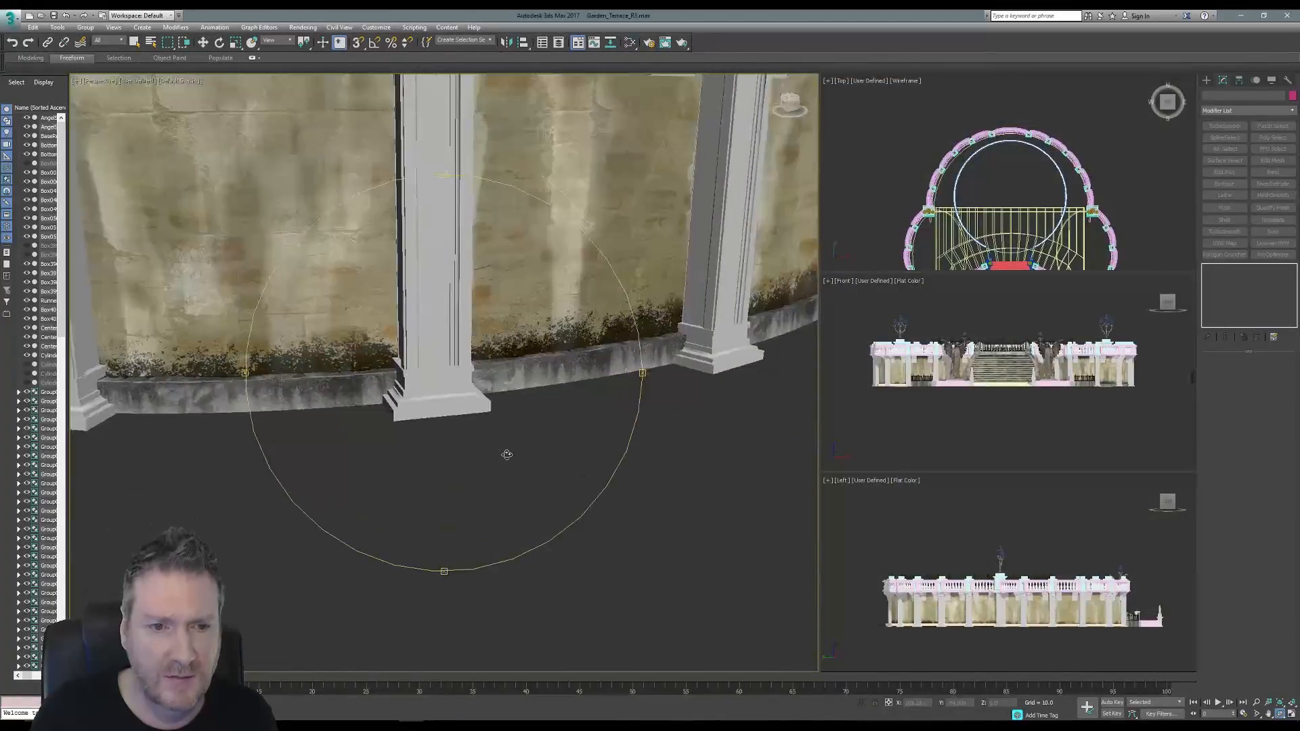
left_click_drag(366, 415, 394, 411)
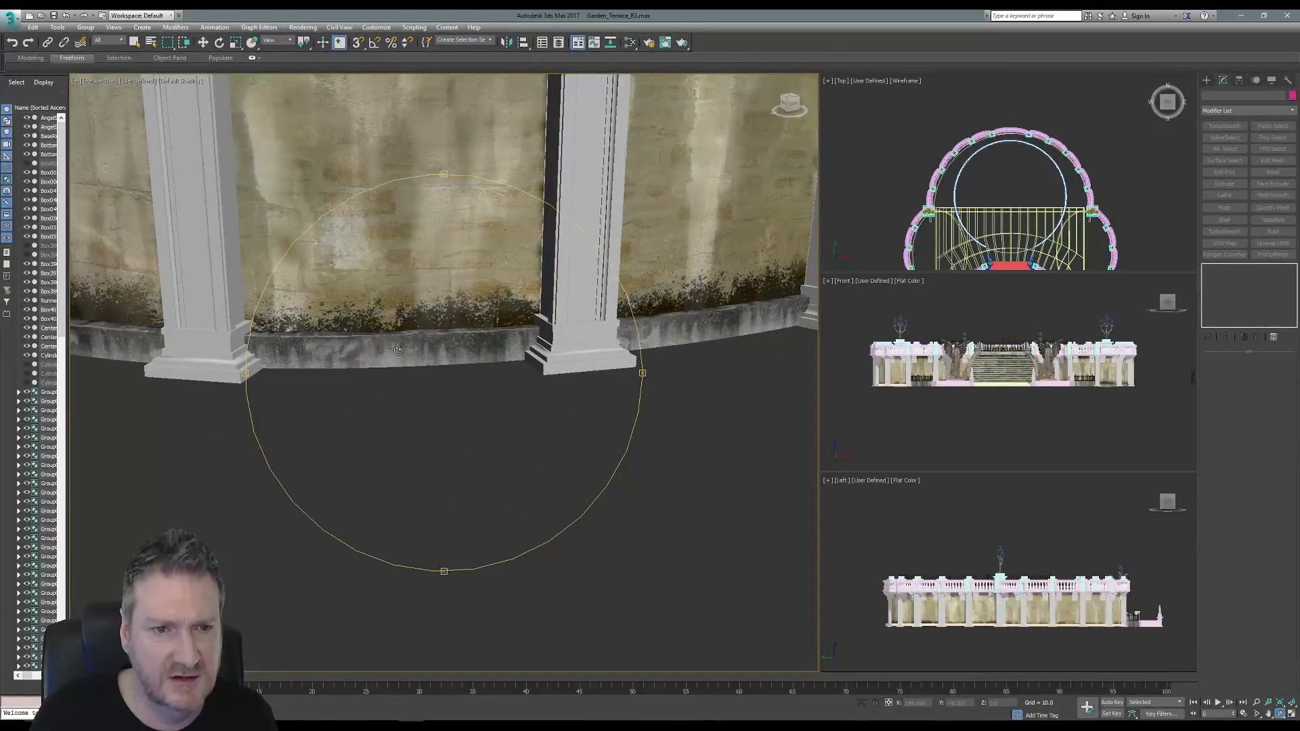
left_click_drag(540, 367, 419, 381)
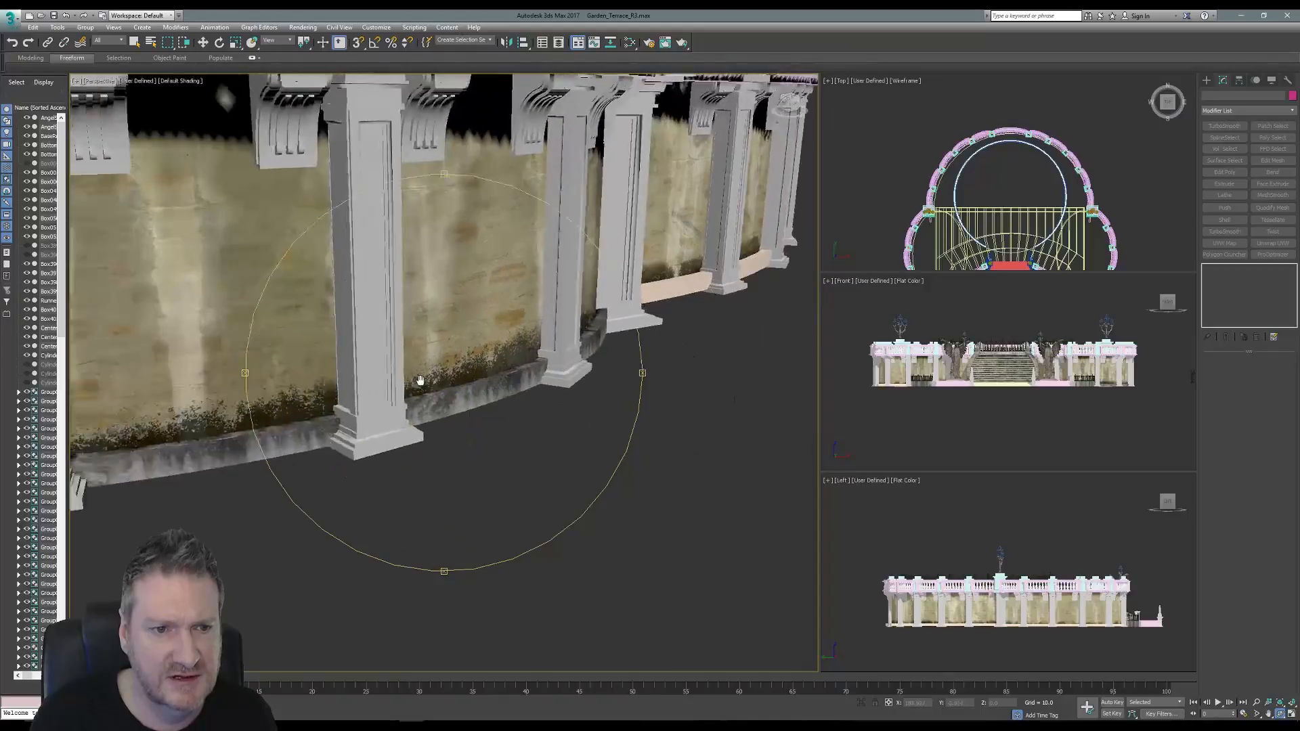
left_click_drag(419, 427, 770, 511)
scroll(480, 424, "down", 10)
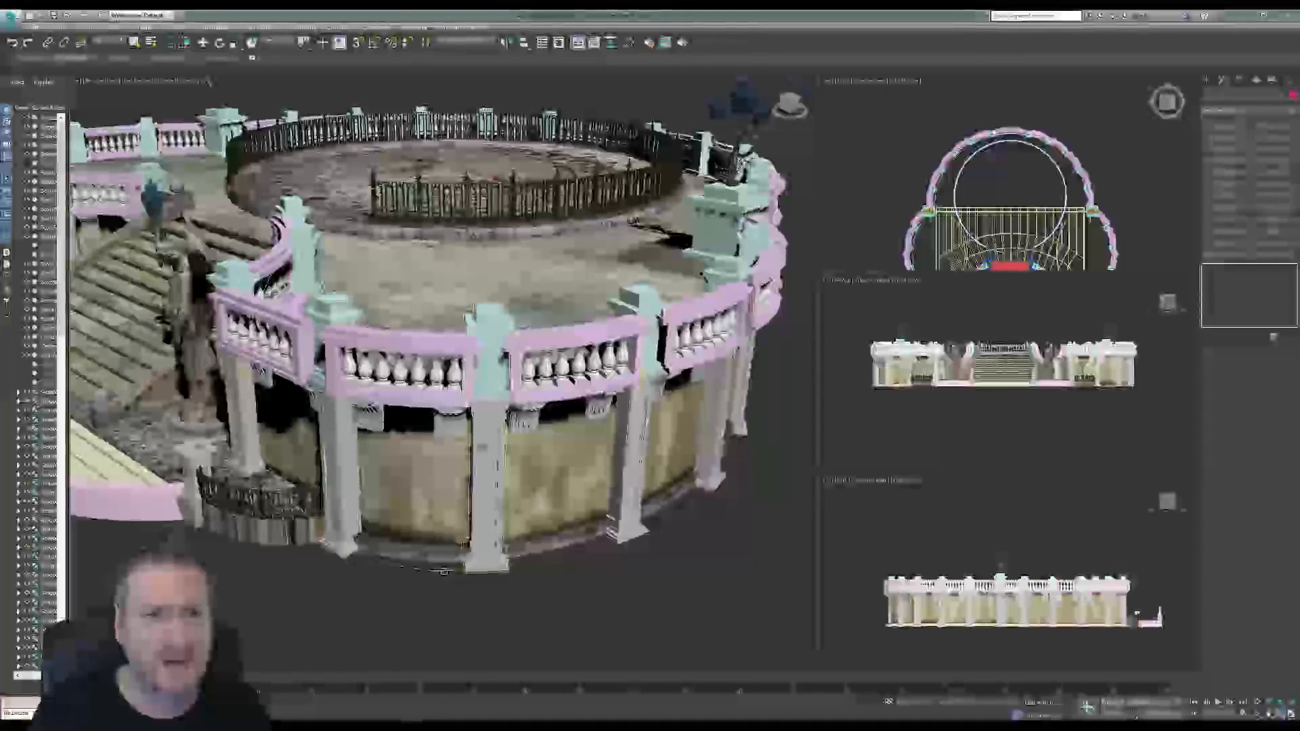
Leave view navigation and save the Garden_Terrace_R3 scene.
left_click(135, 43)
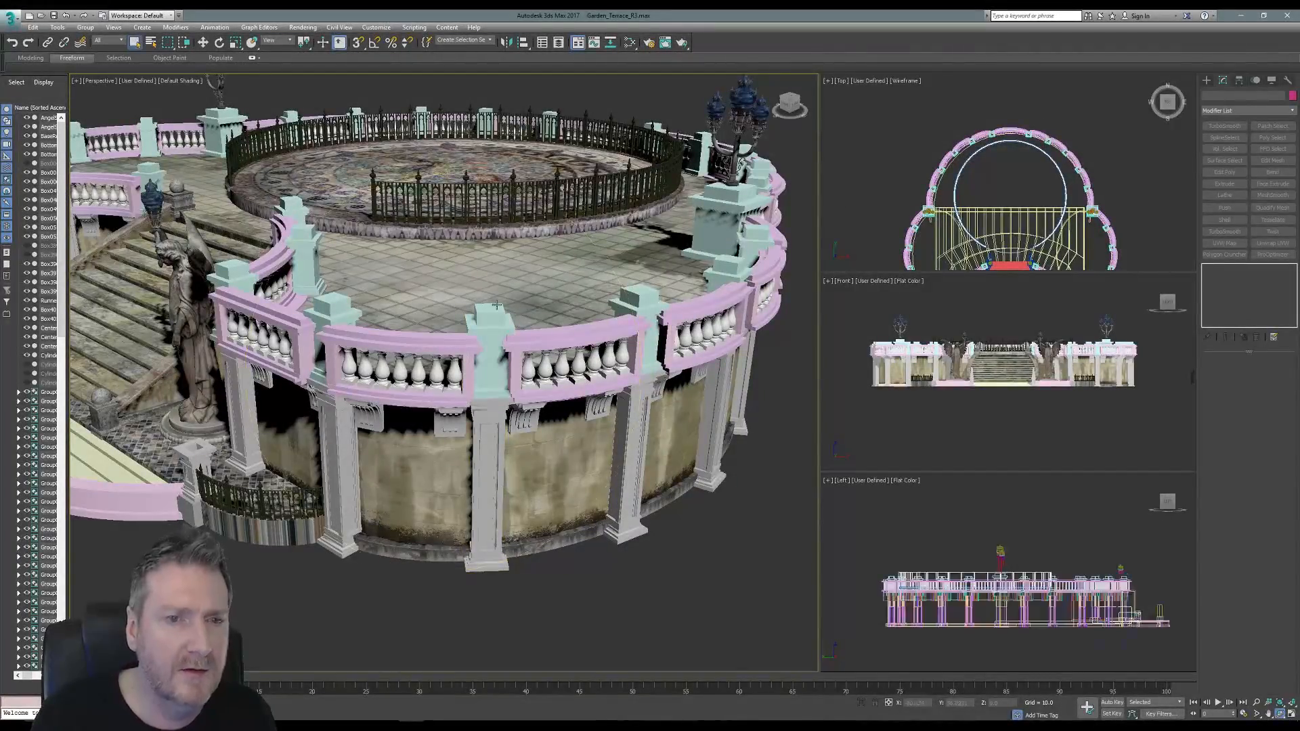
left_click(11, 15)
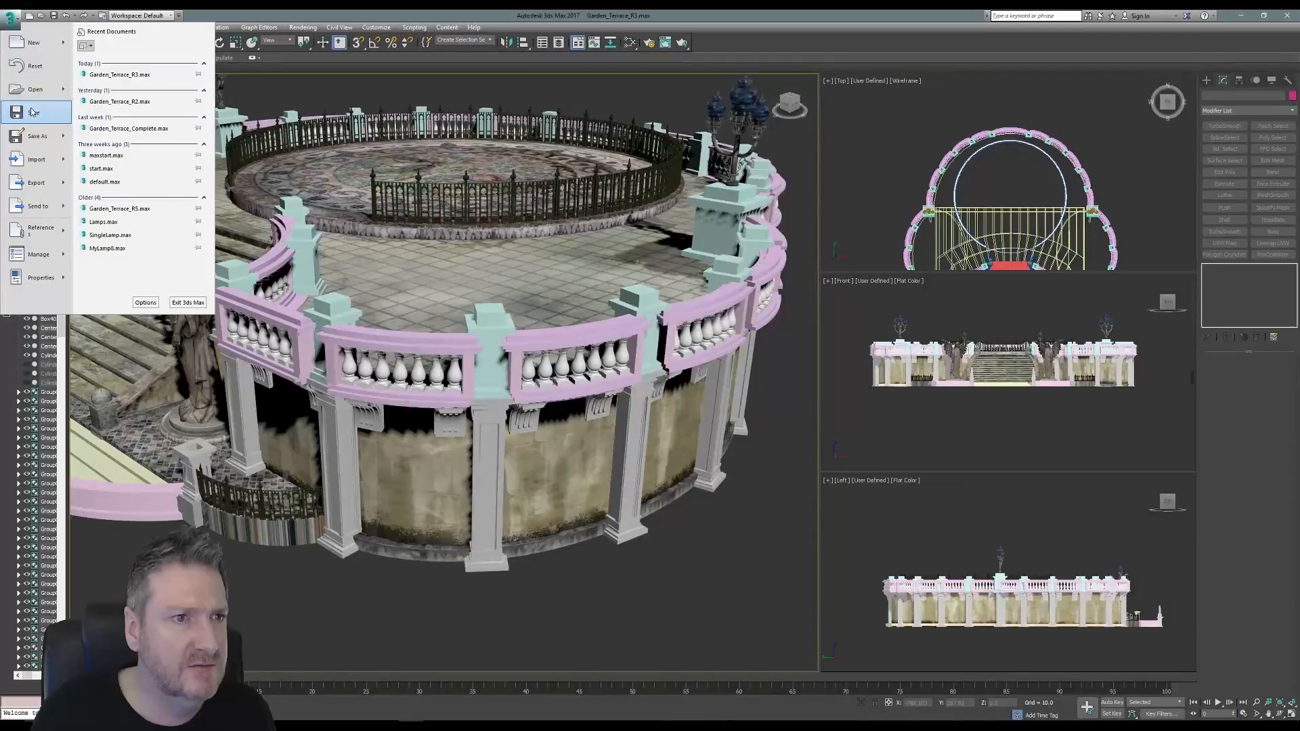
left_click(11, 15)
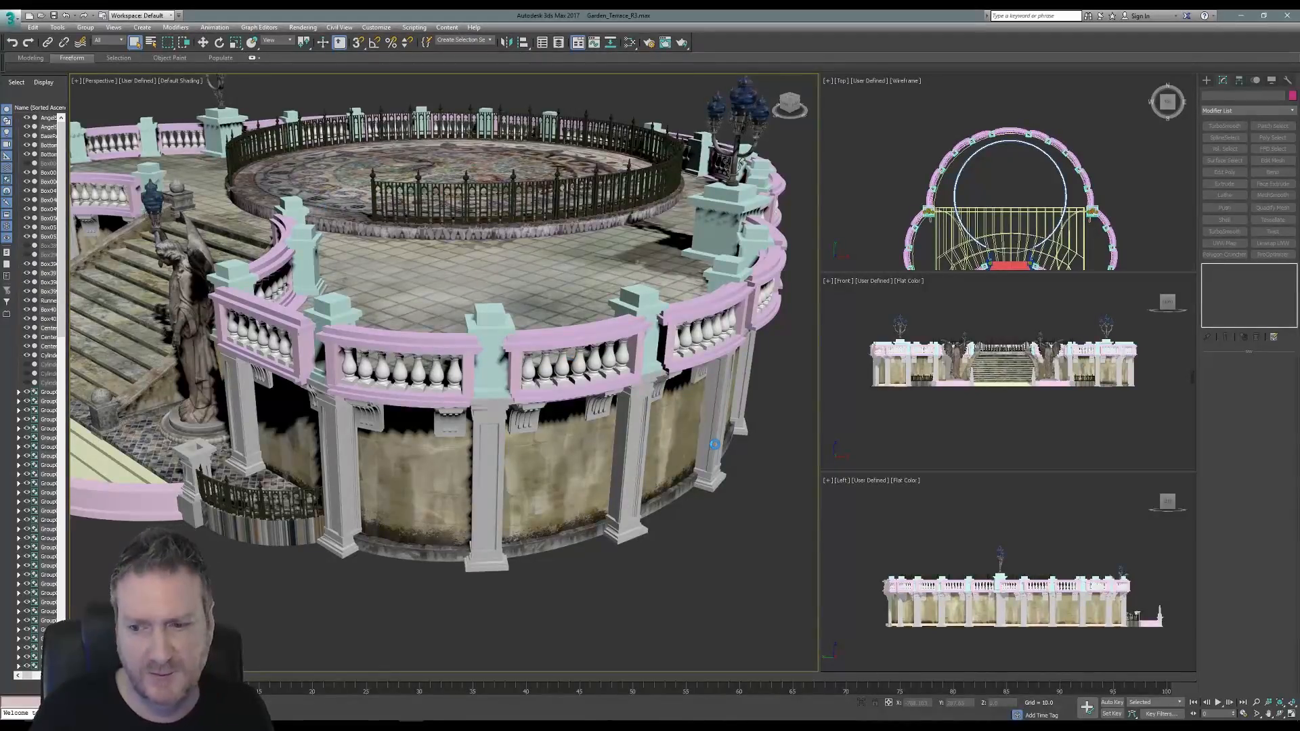
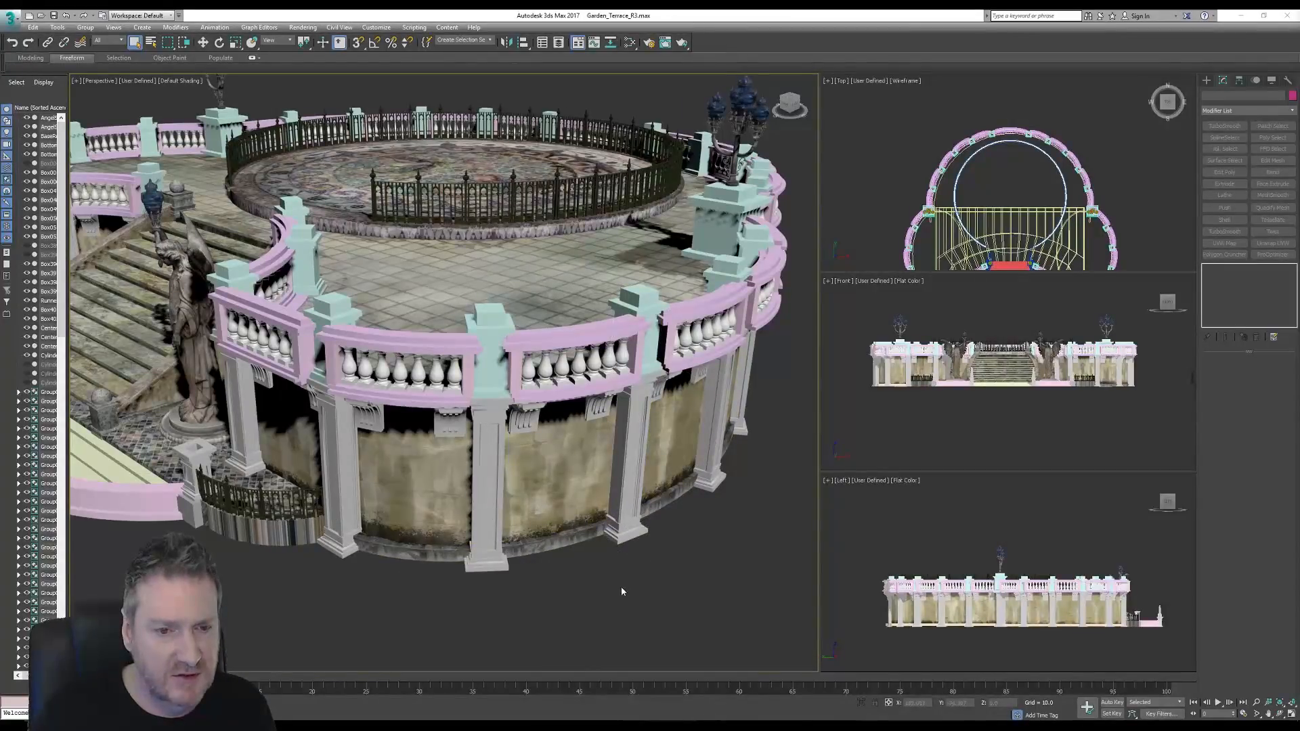
Minimize the 3ds Max scene and launch Photoshop.
key("super")
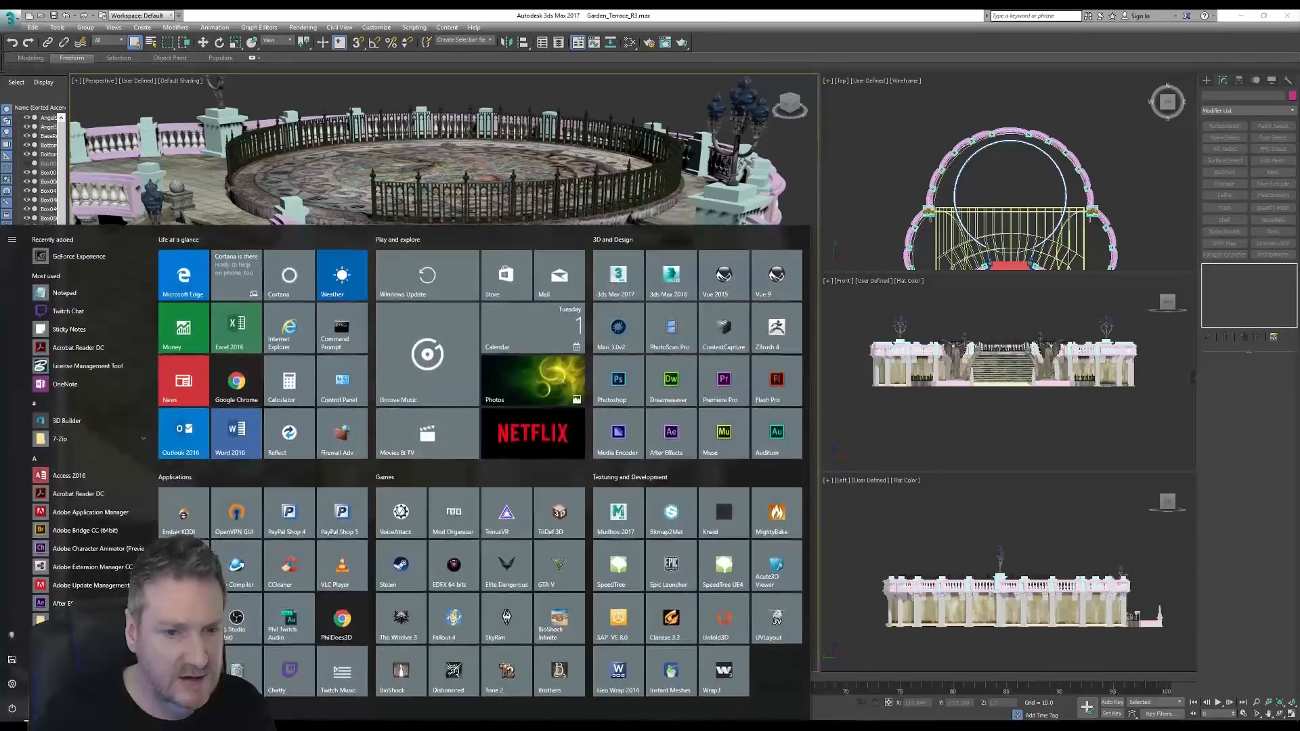
left_click(975, 38)
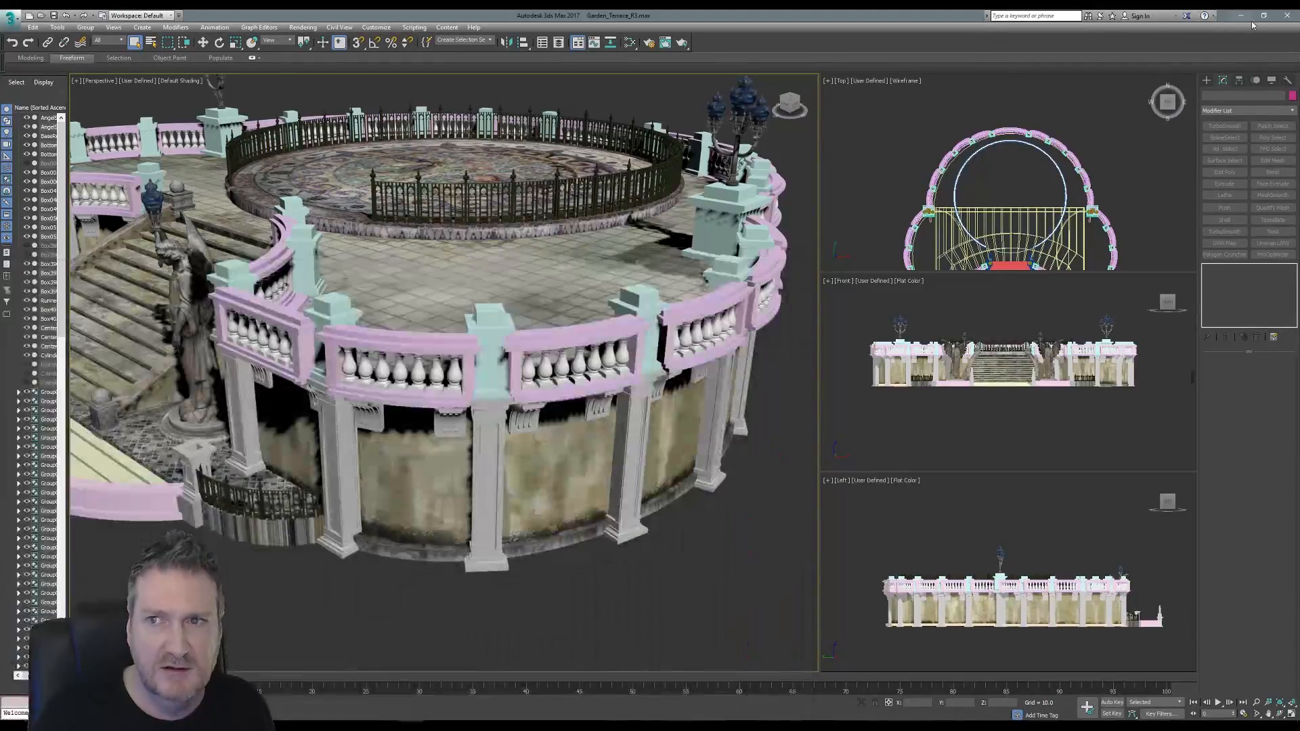
left_click(1241, 14)
key("super")
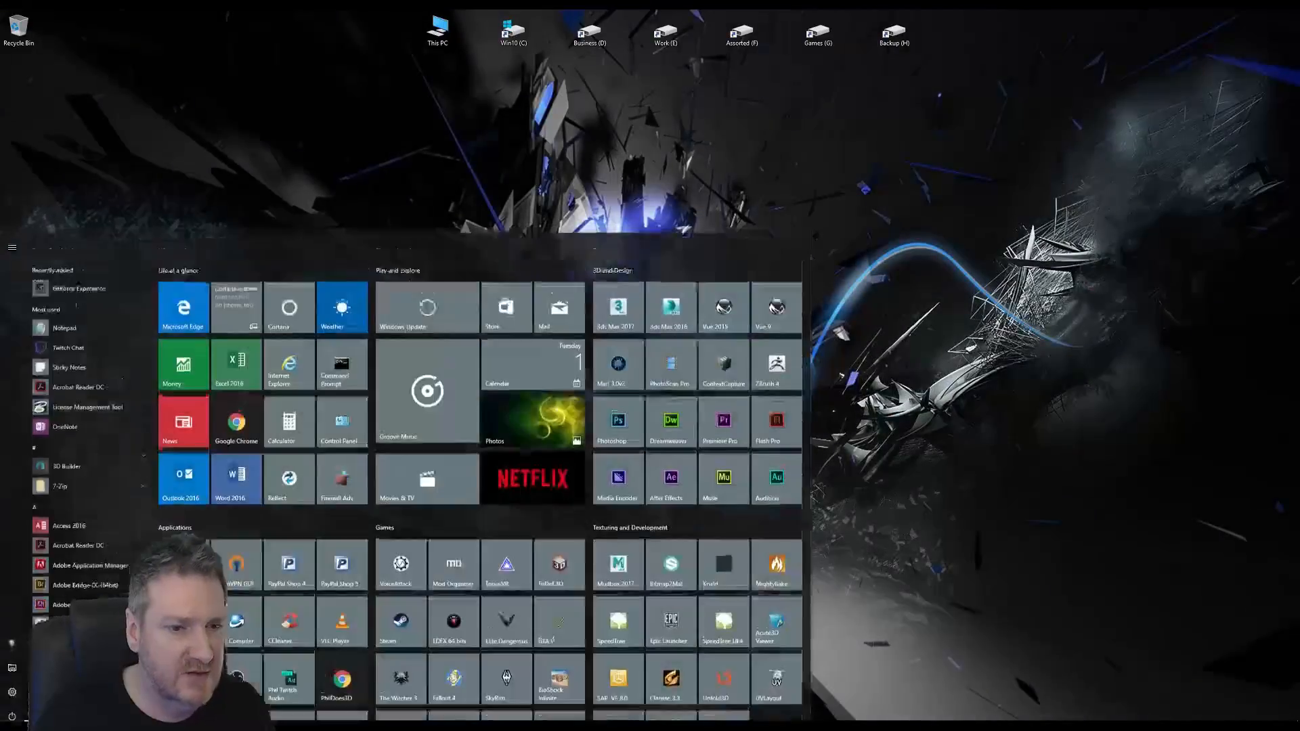
left_click(620, 384)
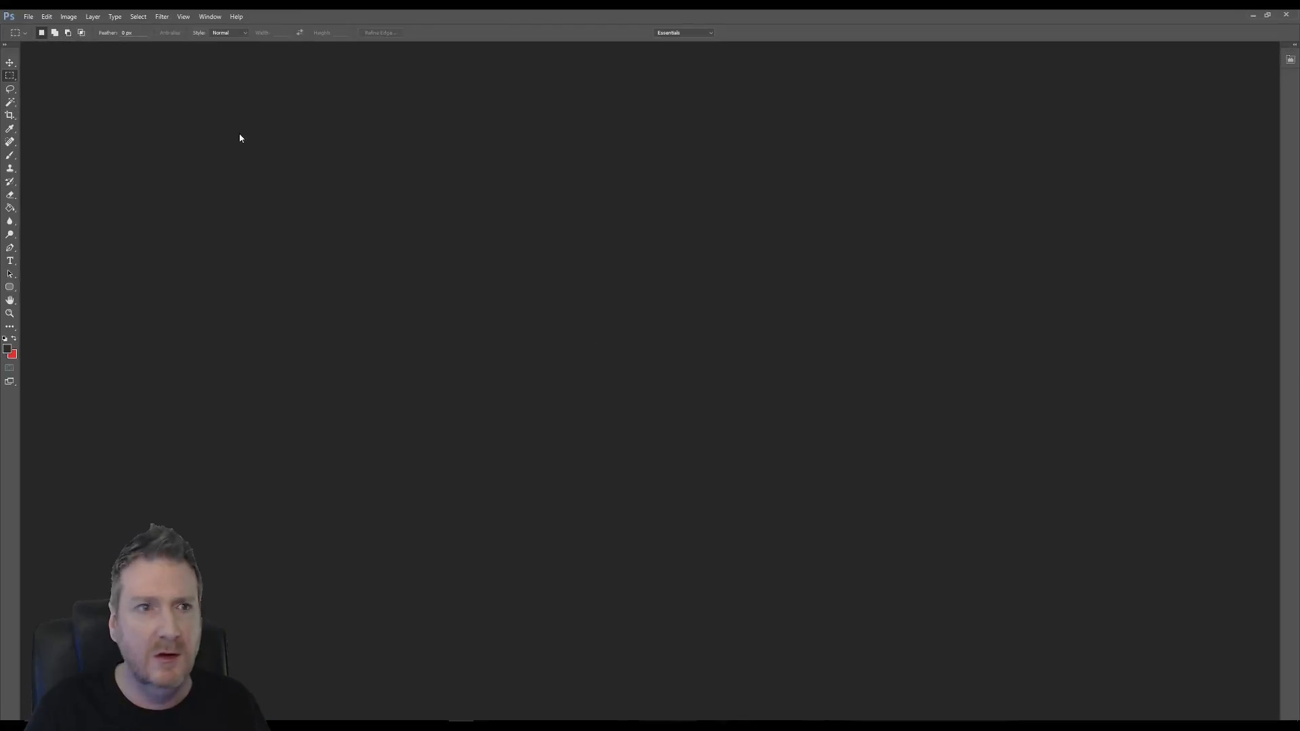
Open RunnerRight_Painted.tga from the Stairs folder on the Assorted (F:) drive.
left_click(29, 16)
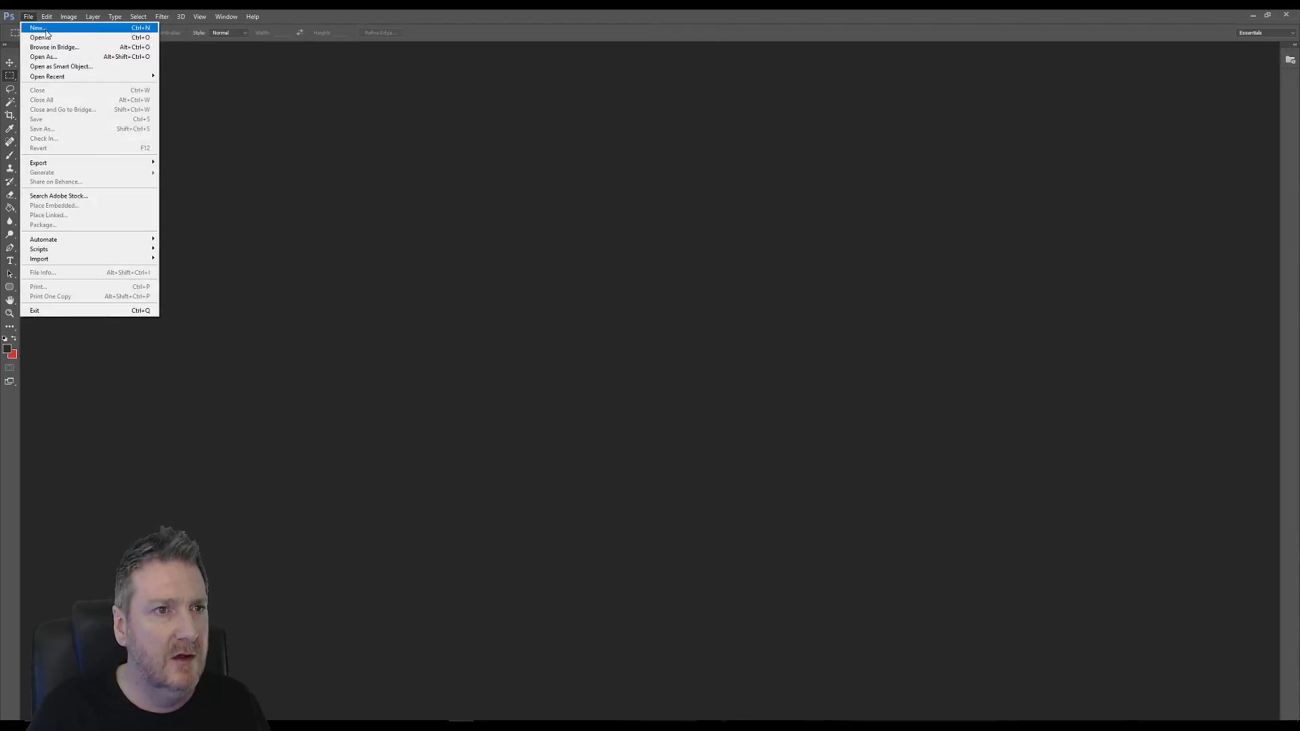
left_click(48, 39)
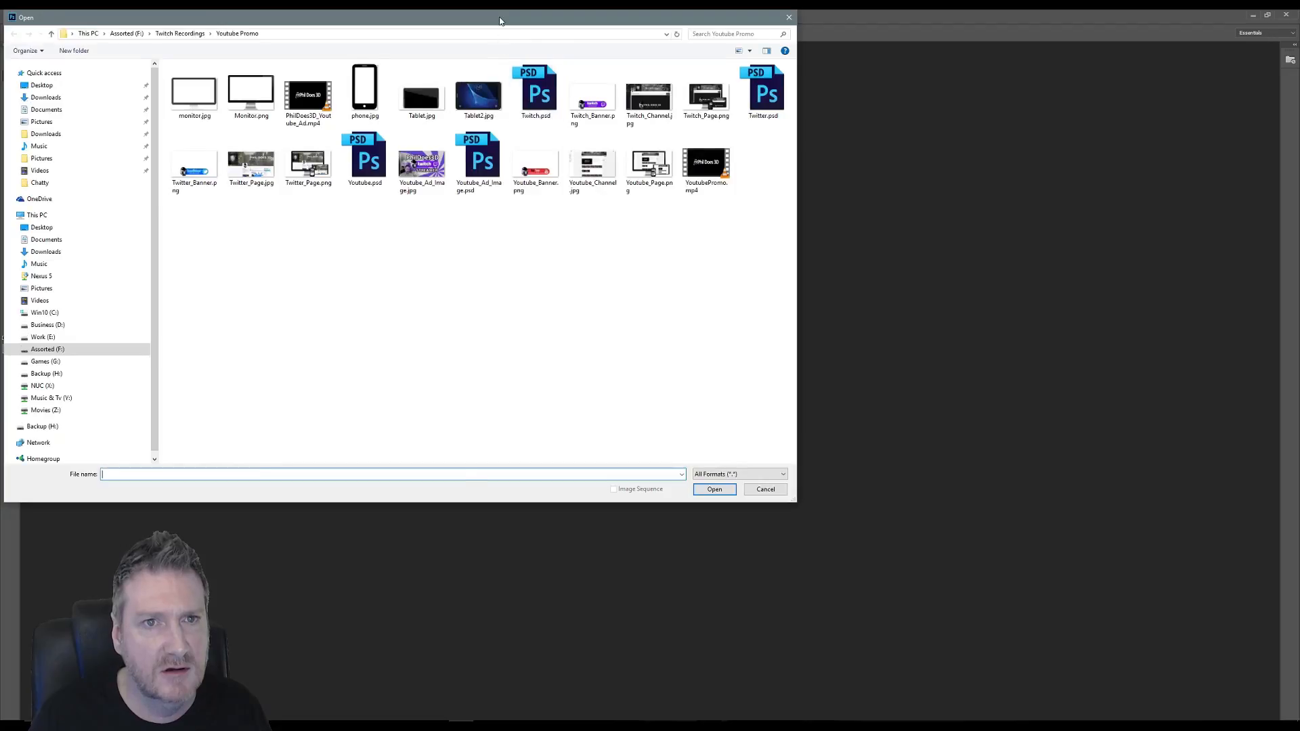
left_click_drag(498, 16, 690, 70)
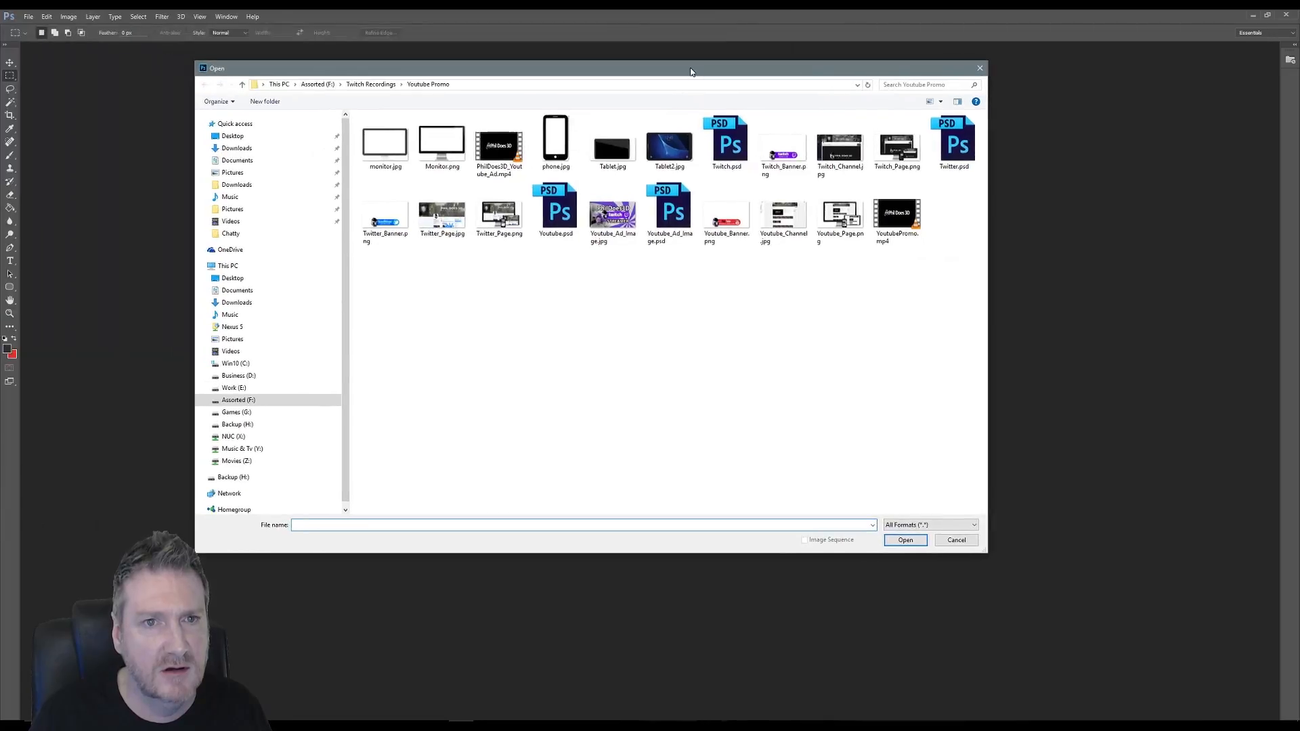
left_click(240, 403)
left_click(381, 164)
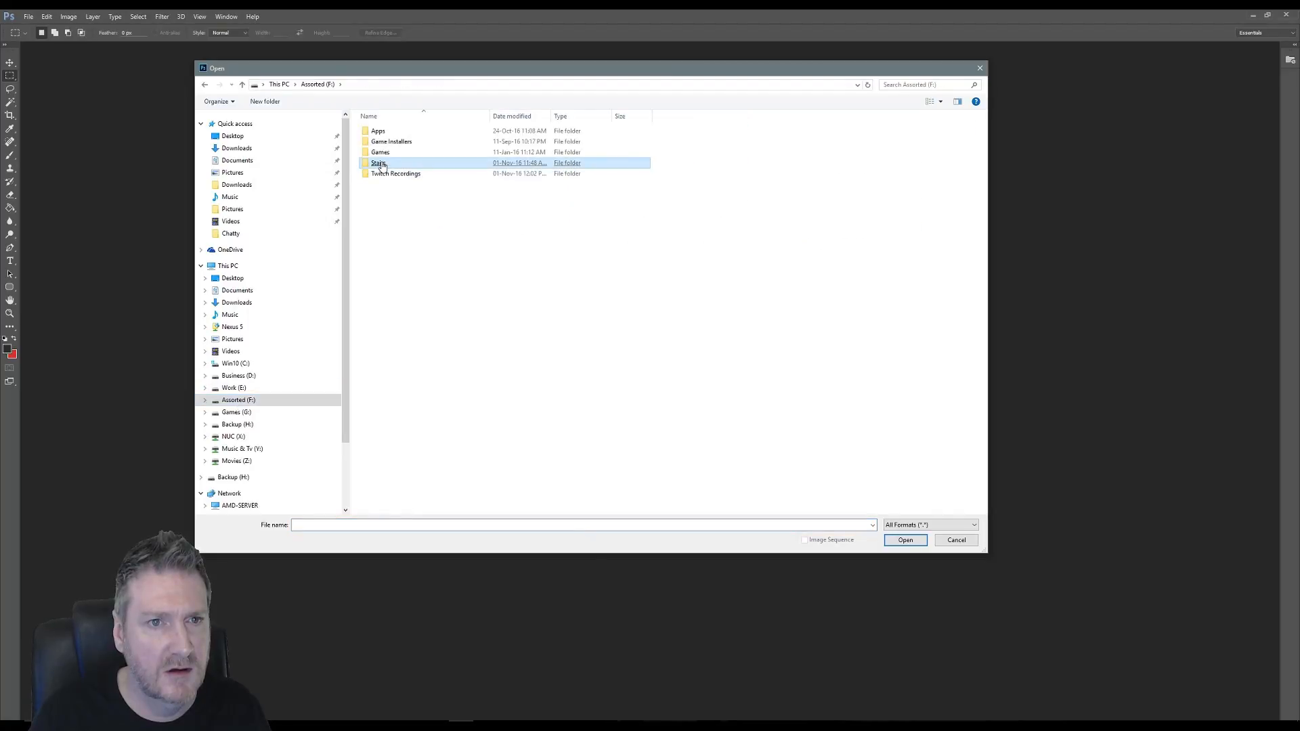
double_click(381, 164)
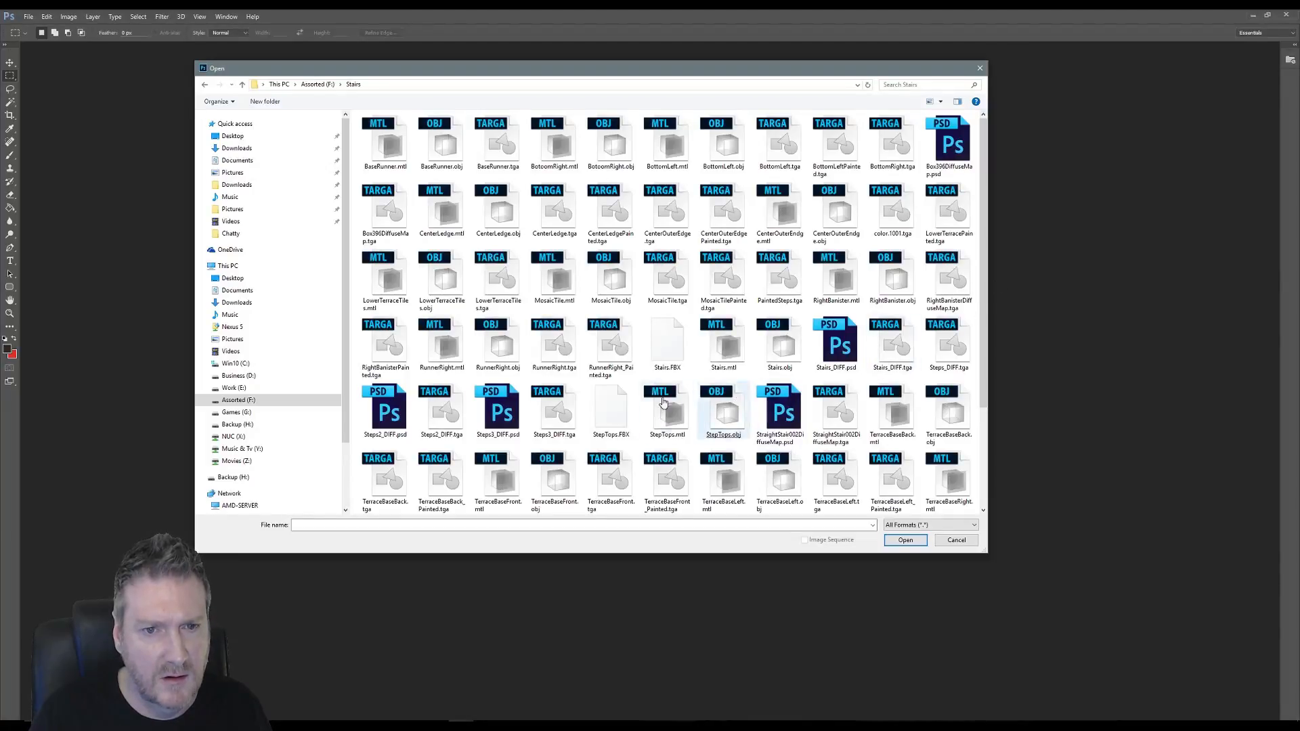
double_click(620, 348)
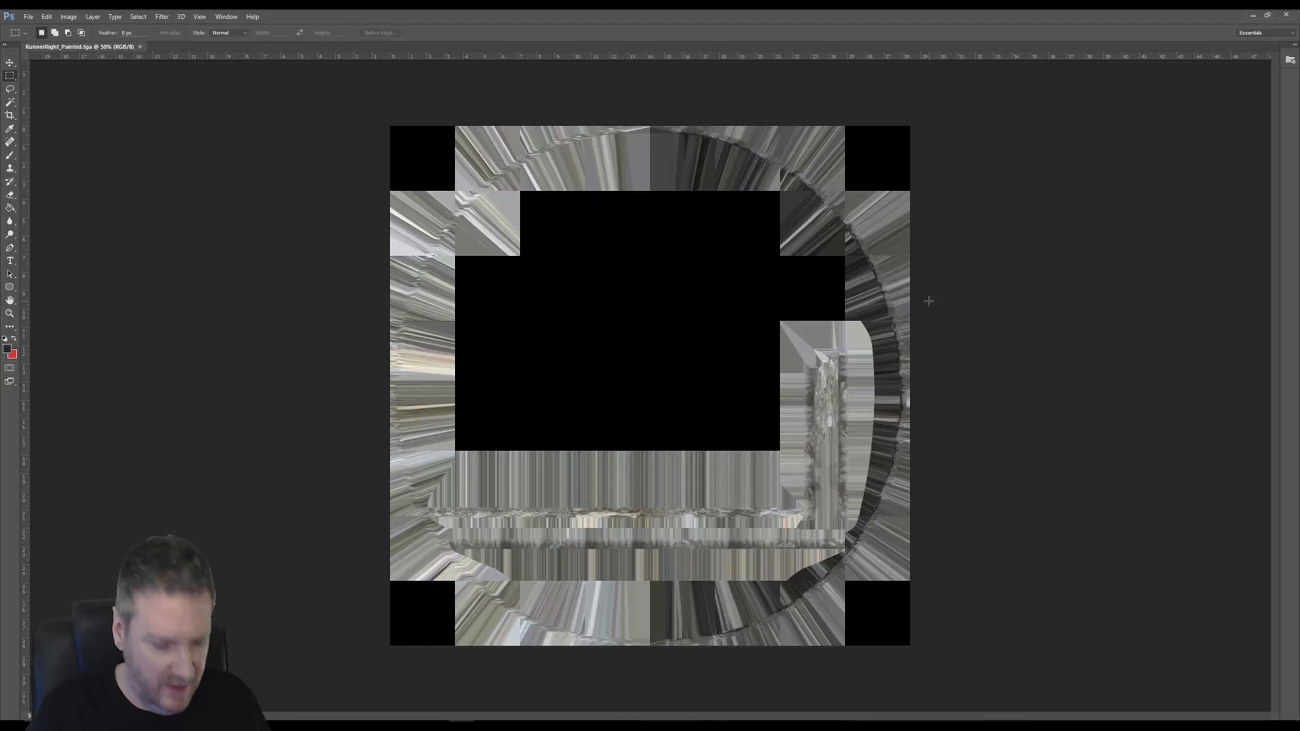
Duplicate the whole runner texture onto a new layer and darken it with Levels, setting the midtones to 0.68.
key("ctrl+a")
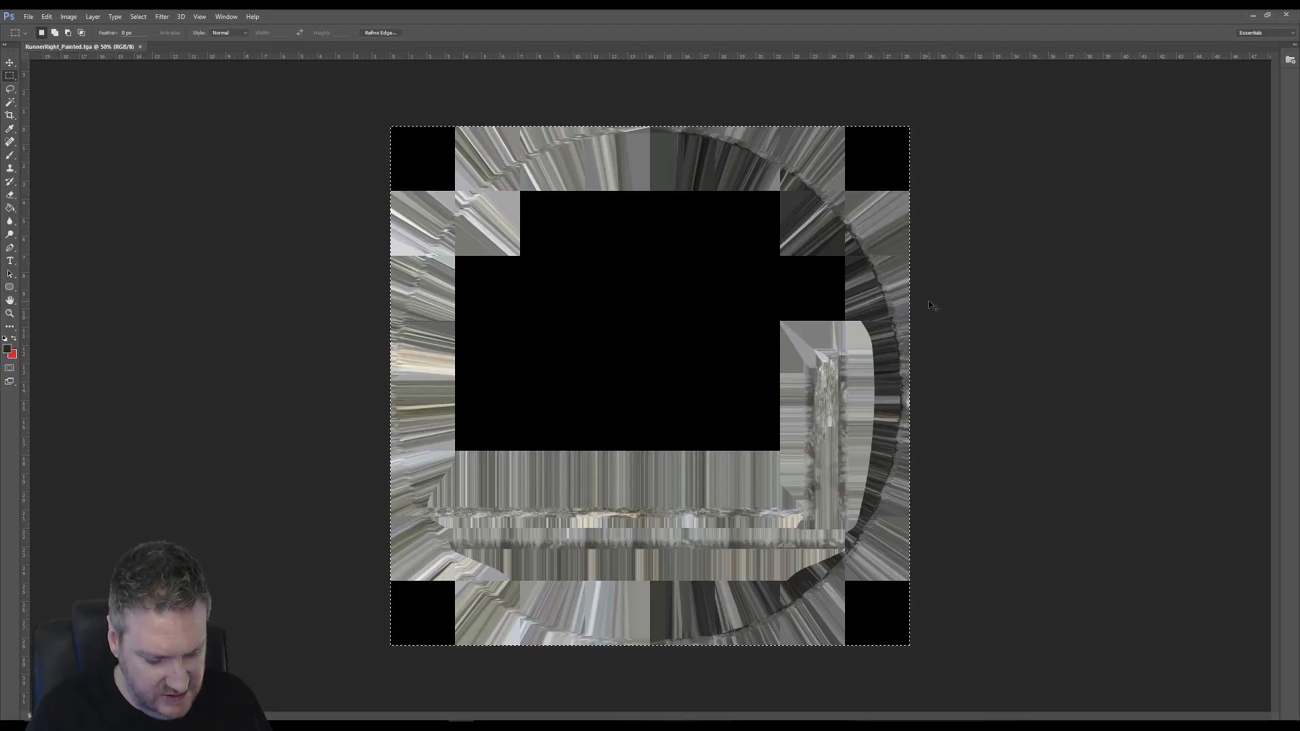
key("ctrl+j")
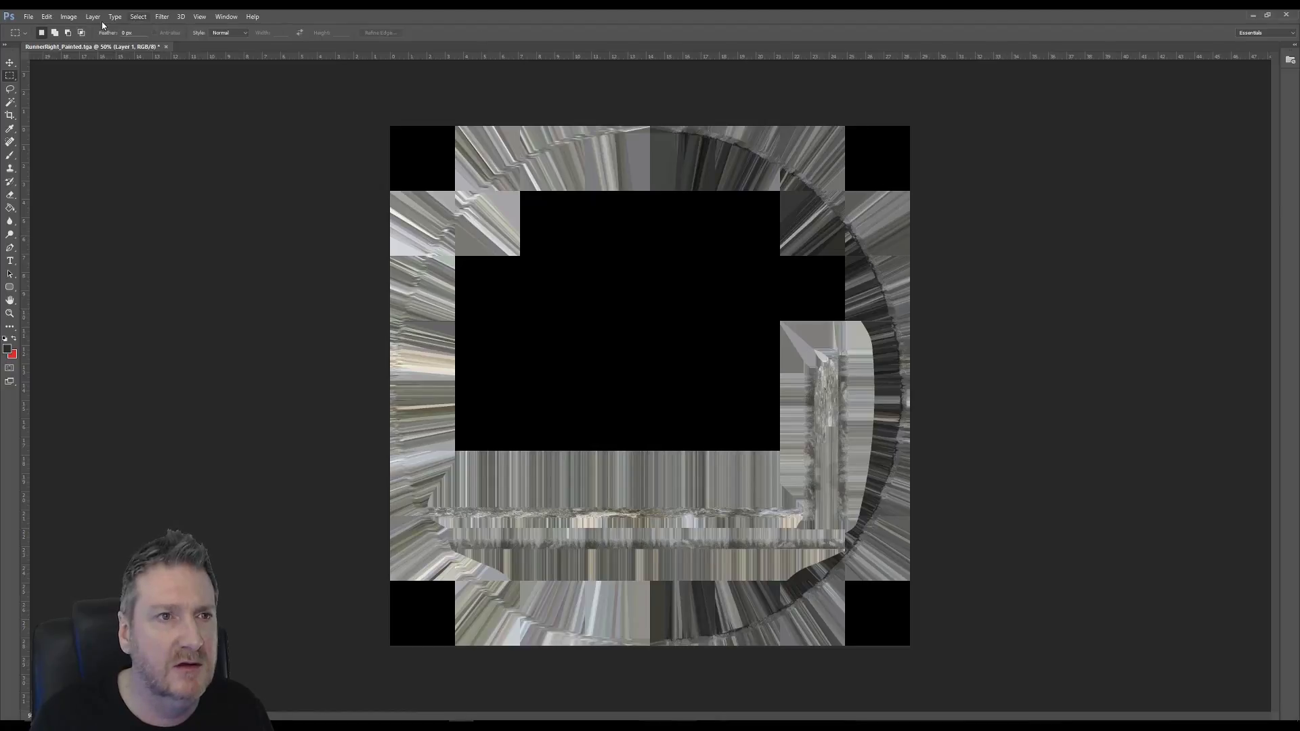
key("ctrl+l")
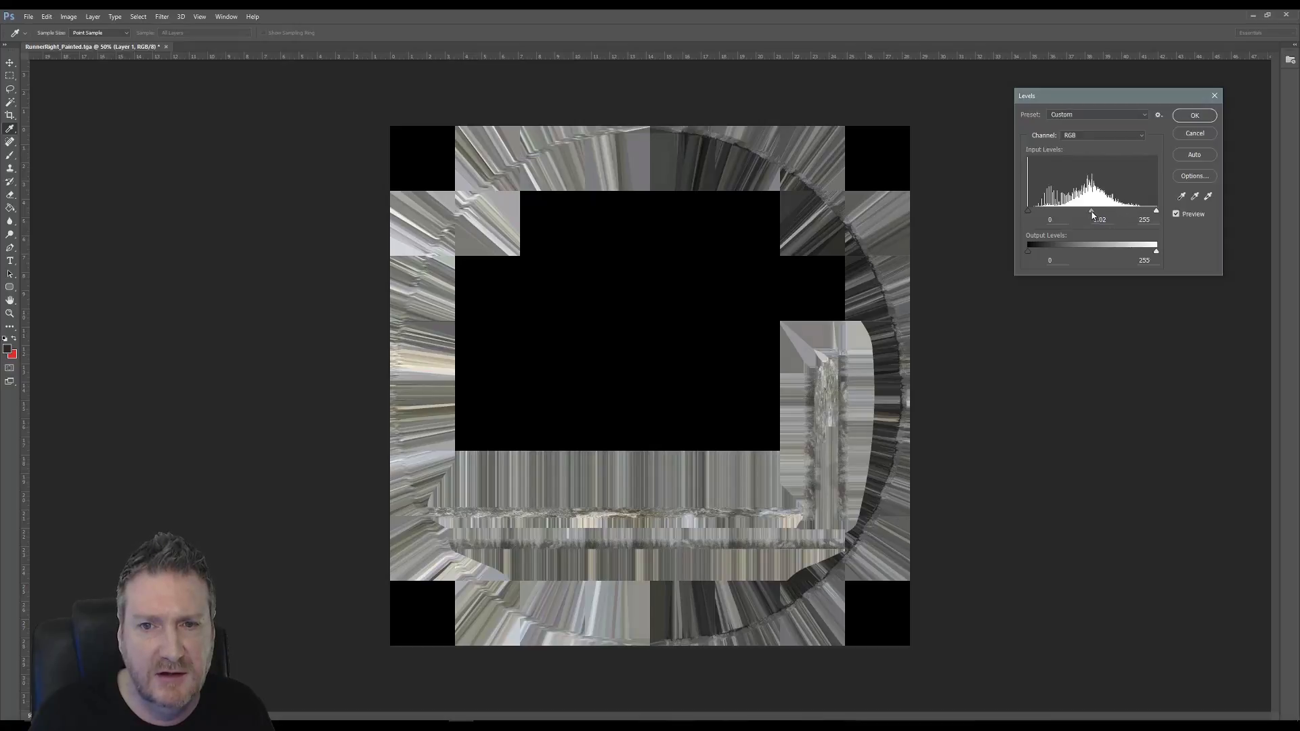
left_click_drag(1091, 212, 1107, 210)
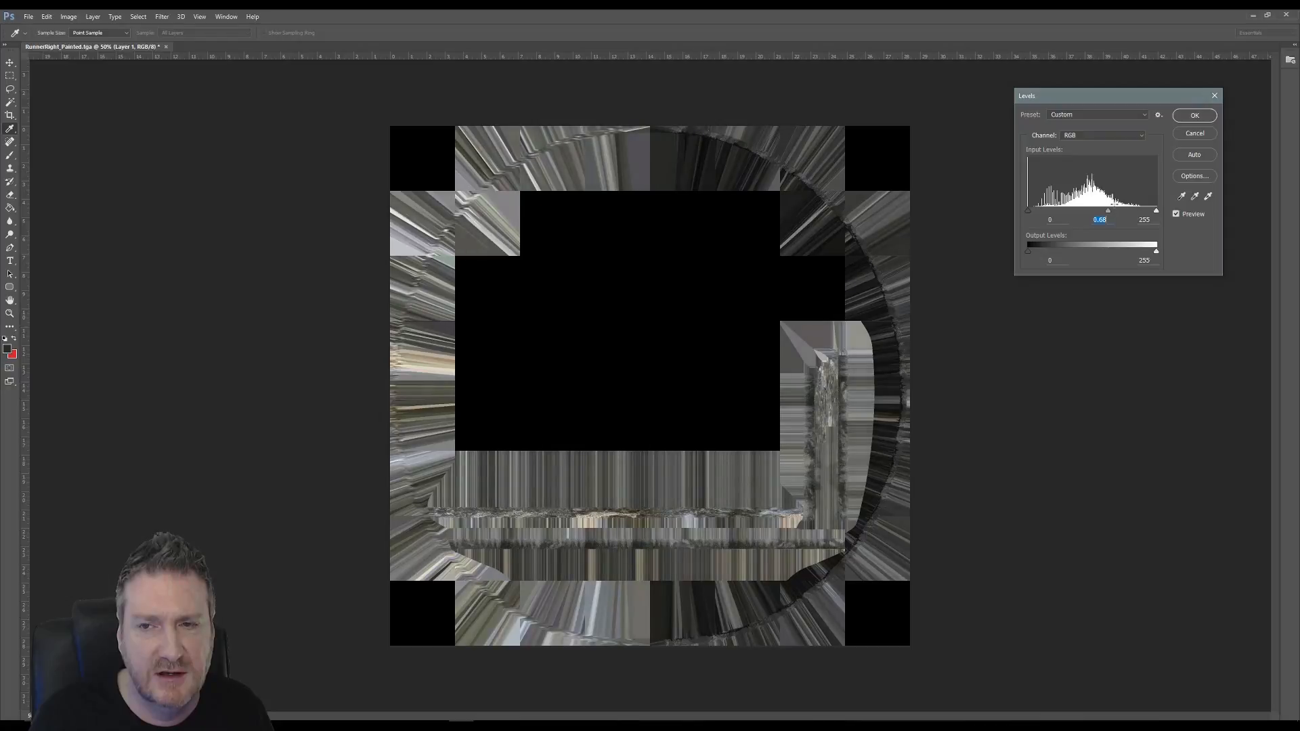
left_click(1203, 116)
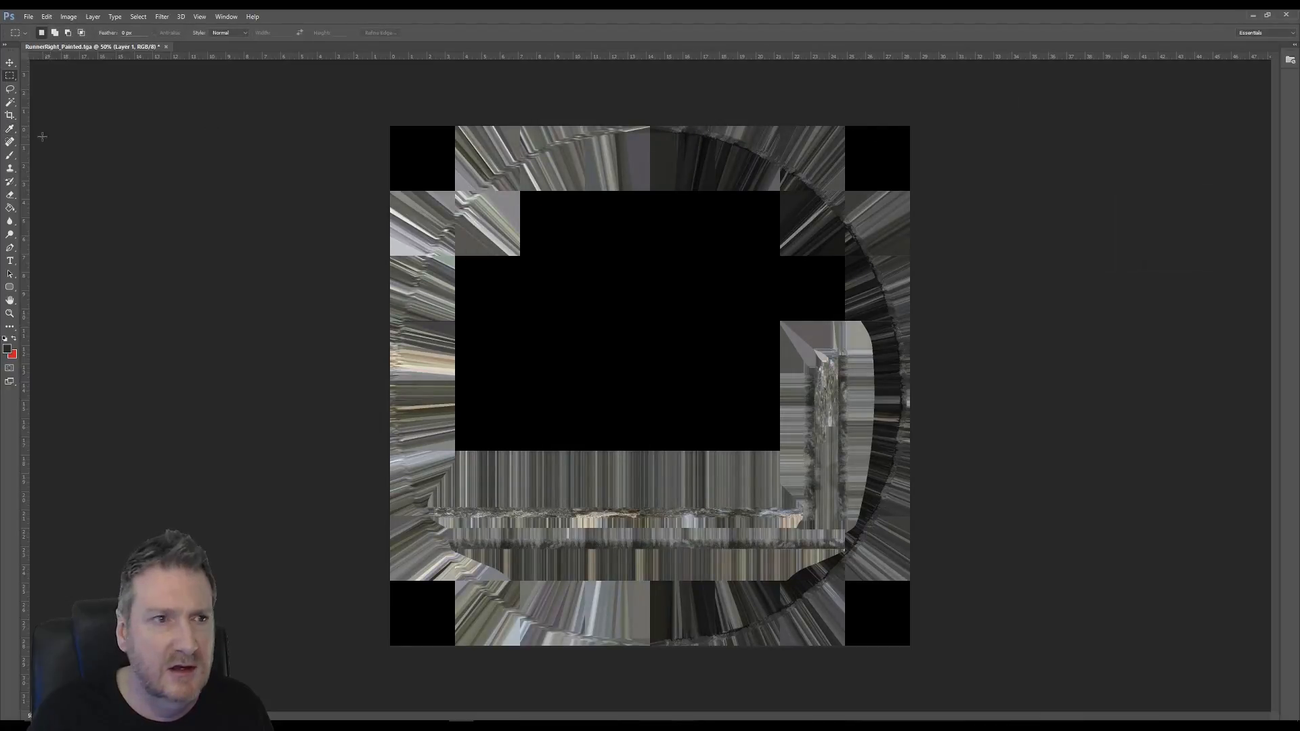
Enlarge the Eraser to 1000 px and partially erase the darkened layer at 40% opacity.
left_click(10, 195)
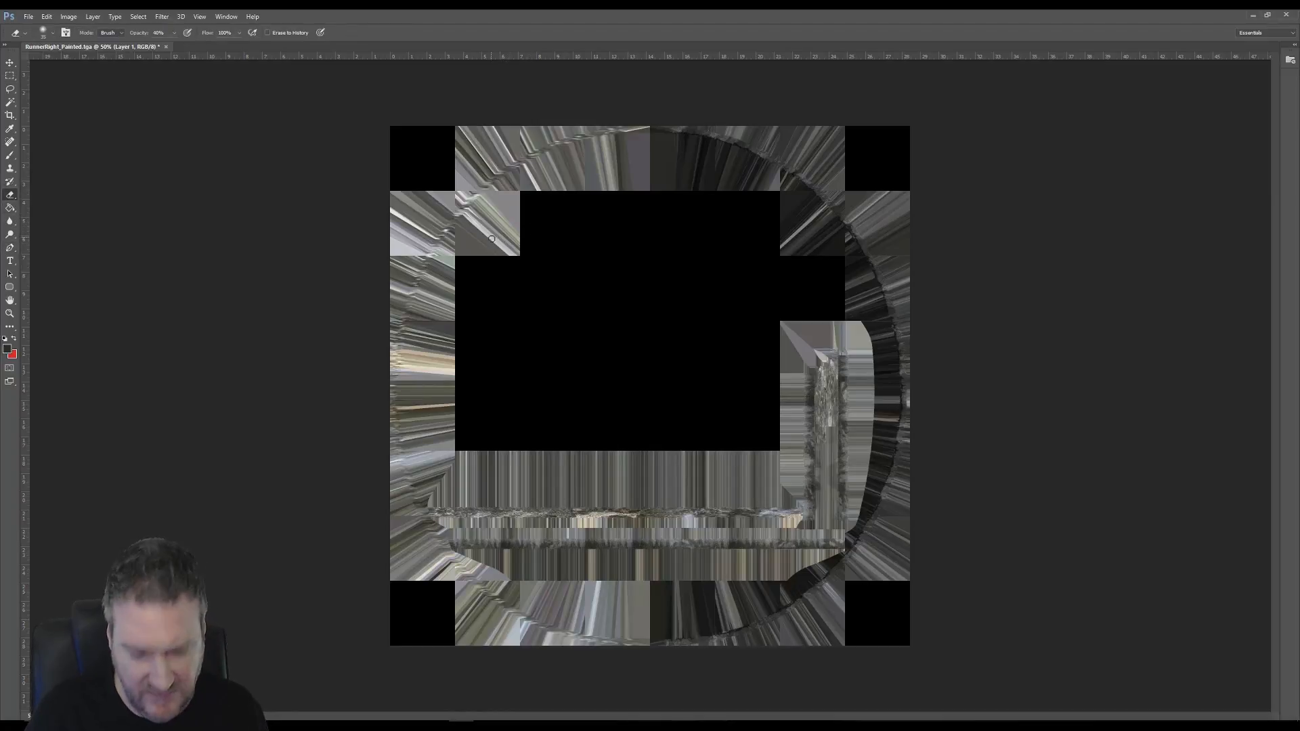
key("bracketright")
key("bracketright")
key("bracketright")
key("bracketright")
key("bracketright")
key("bracketright")
key("bracketright")
key("bracketright")
key("bracketright")
key("bracketright")
key("bracketright")
key("bracketright")
key("bracketright")
key("bracketright")
key("bracketright")
key("bracketright")
key("bracketright")
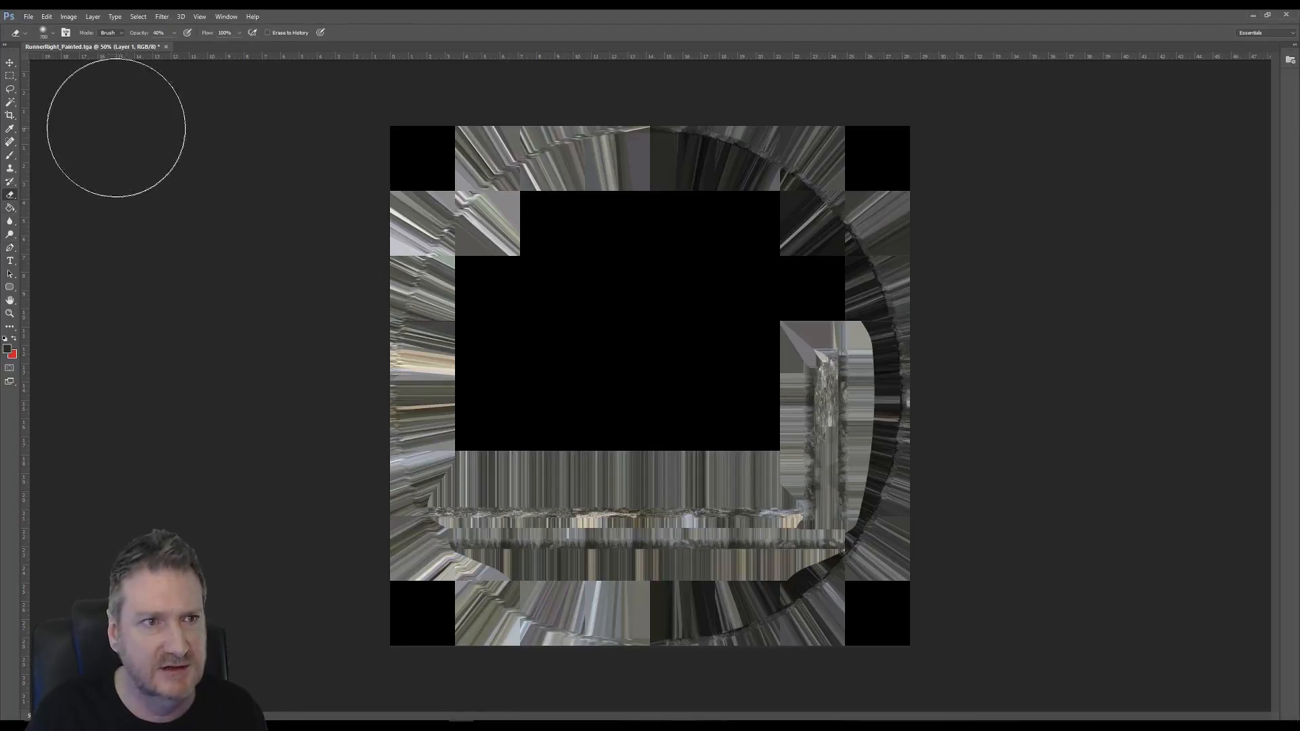
key("bracketright")
key("bracketright")
key("bracketright")
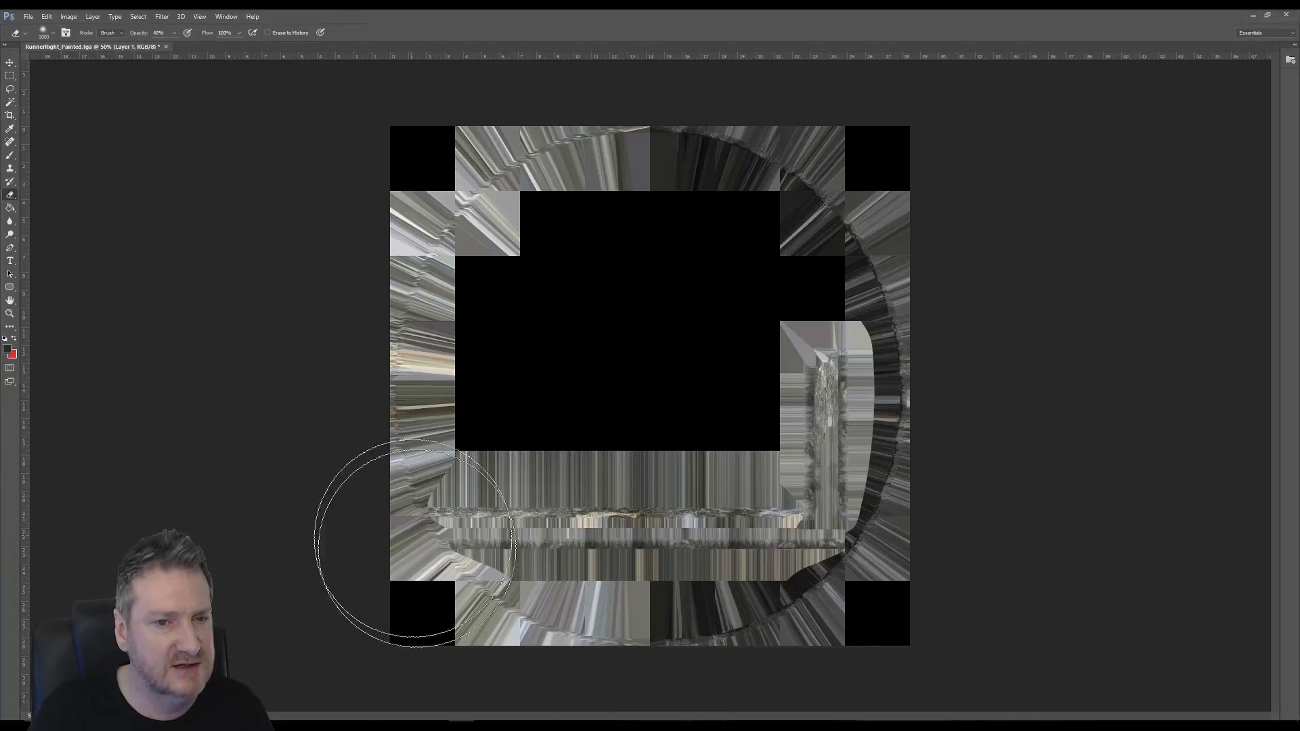
left_click(10, 62)
Save the darkened map in the Stairs folder as a 32 bits/pixel Targa, adding a suffix to the name RunnerRight_Painted.
left_click(27, 17)
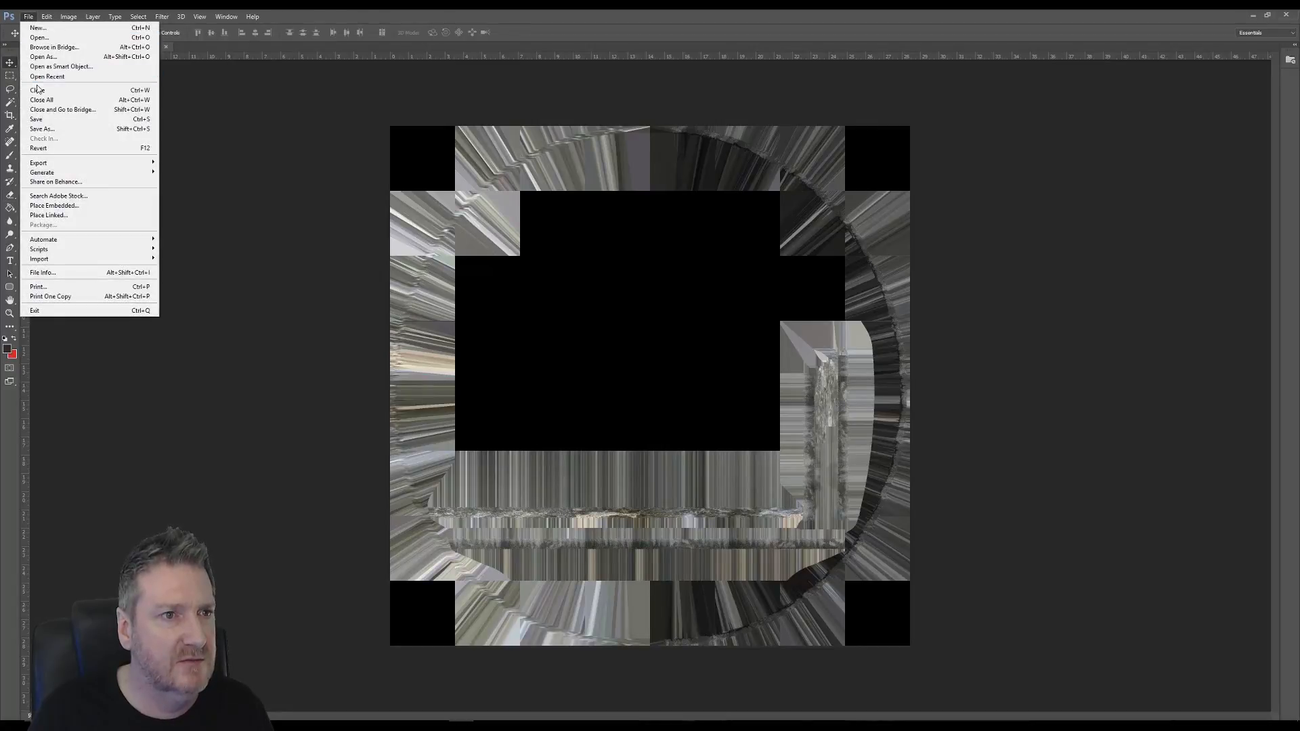
left_click(50, 120)
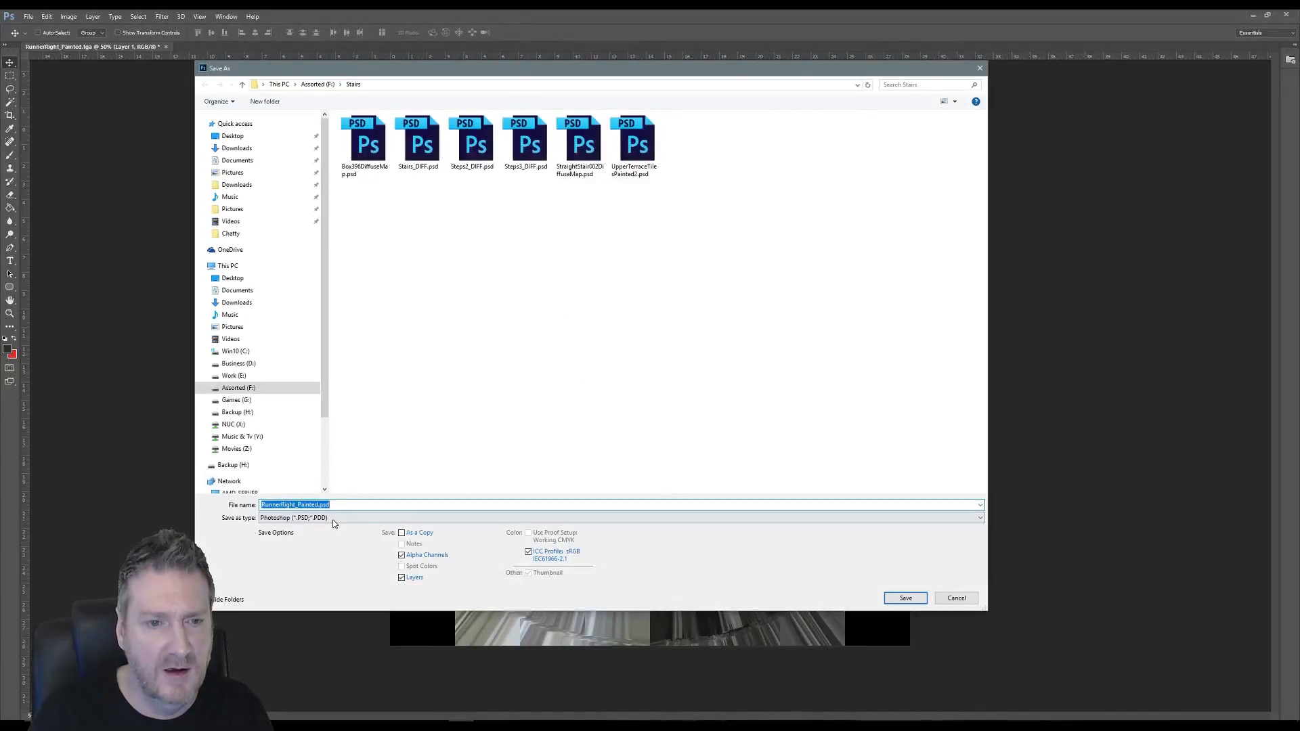
left_click(333, 519)
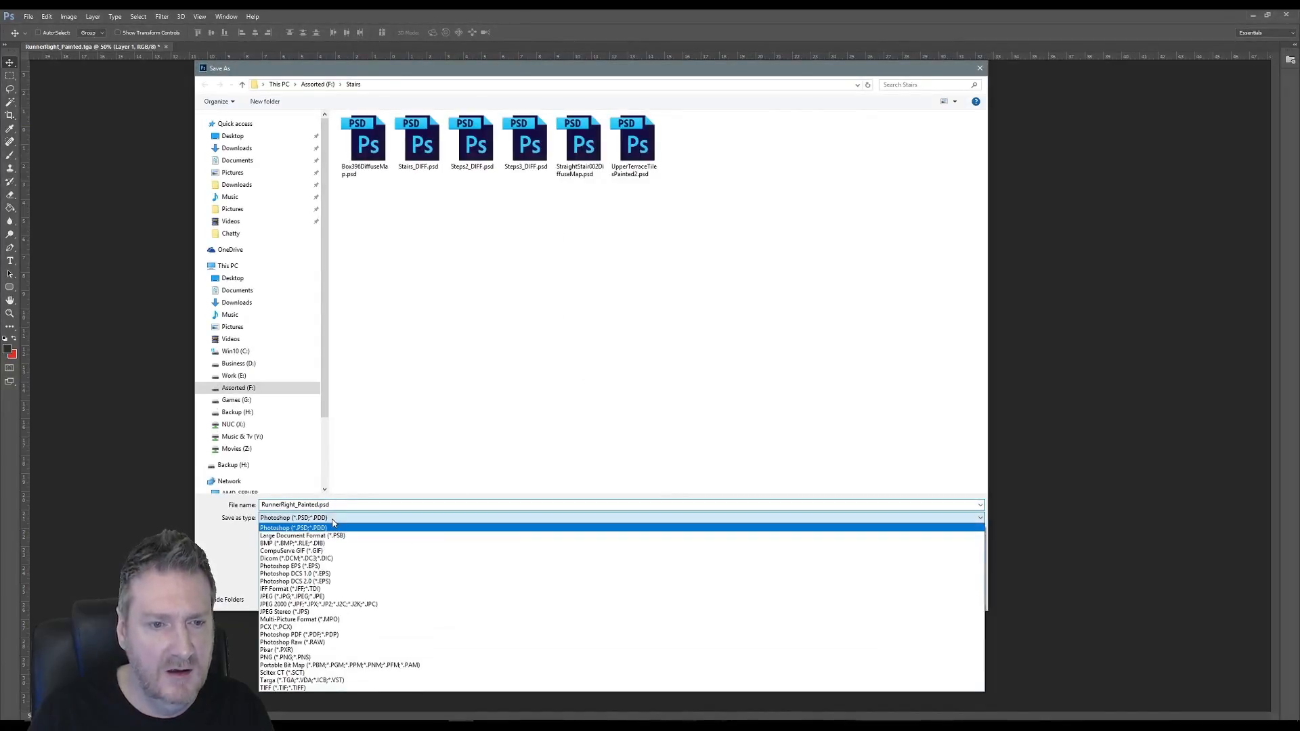
left_click(332, 682)
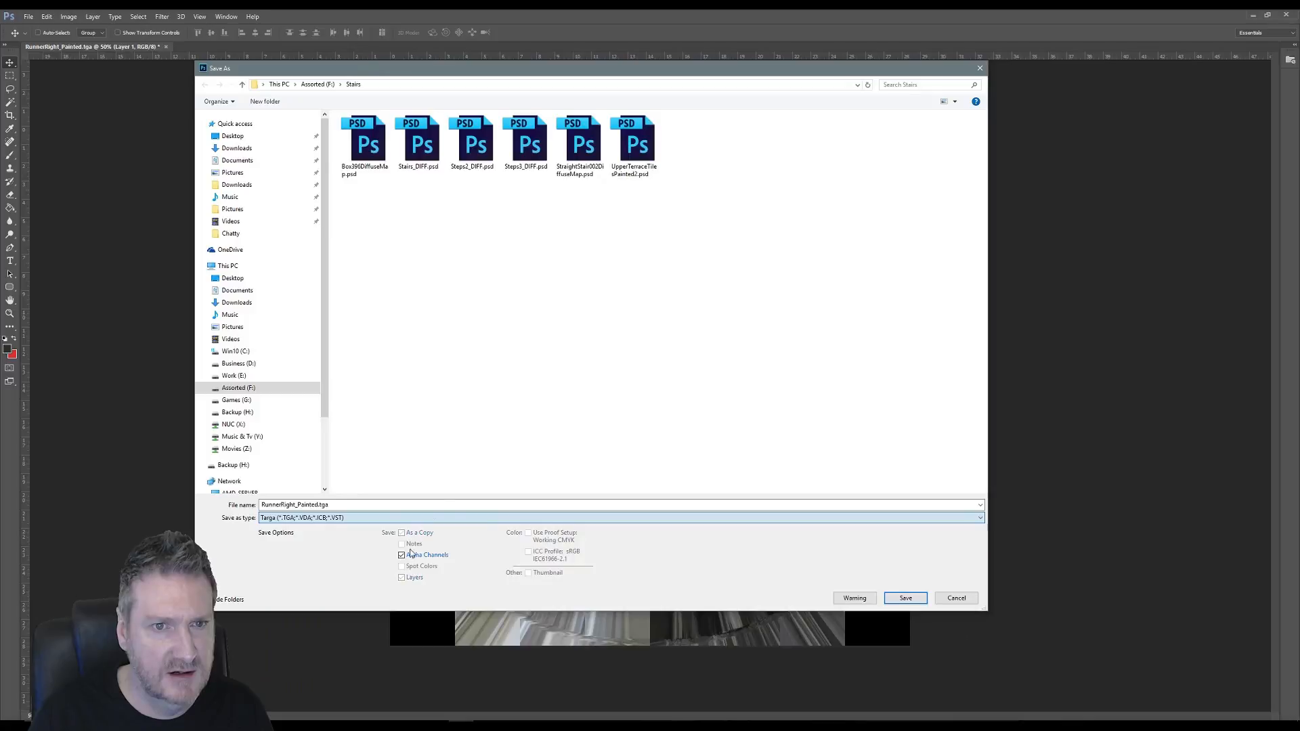
left_click(324, 506)
left_click(319, 504)
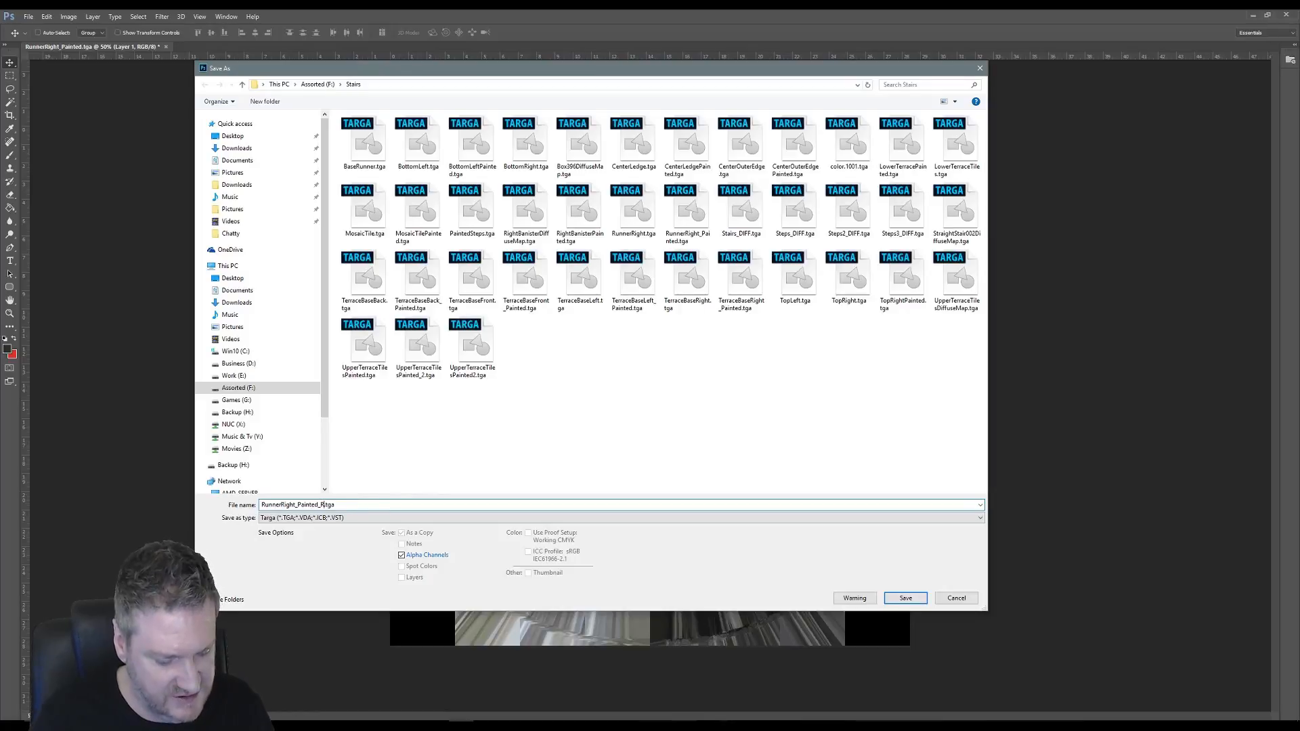
left_click(905, 598)
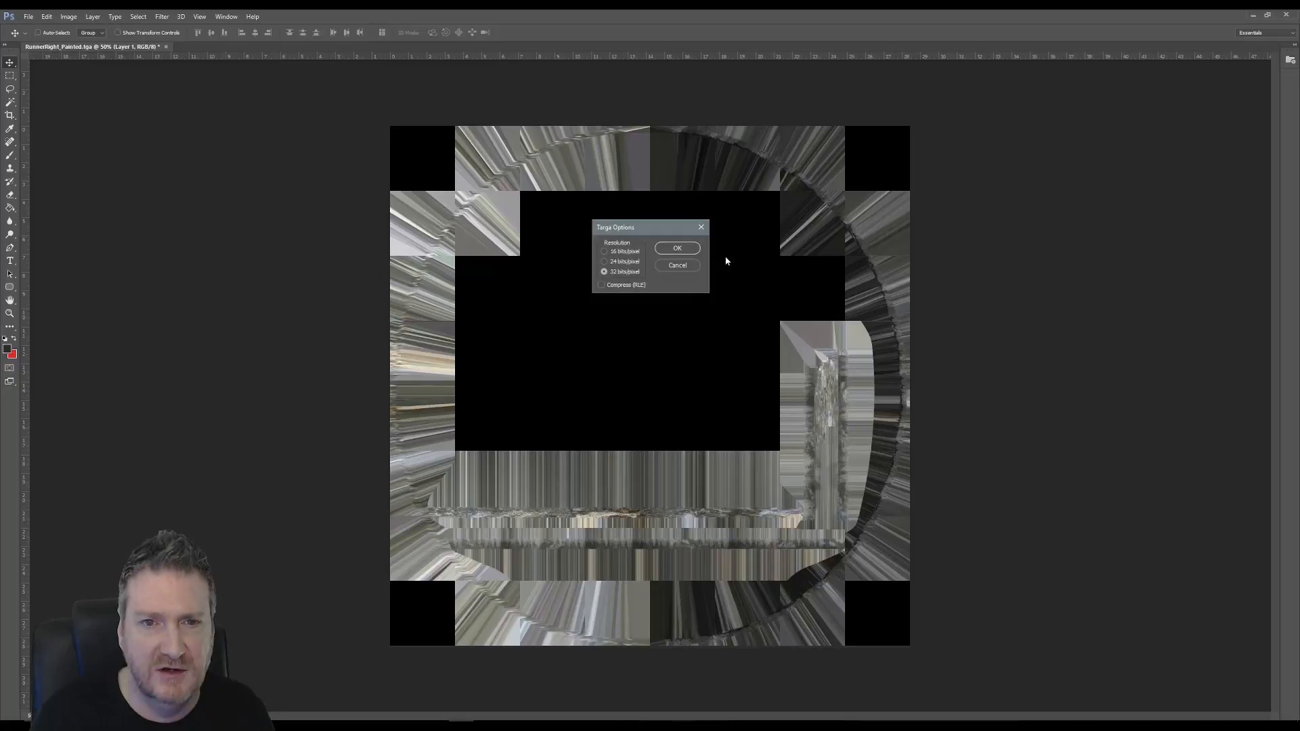
left_click(673, 249)
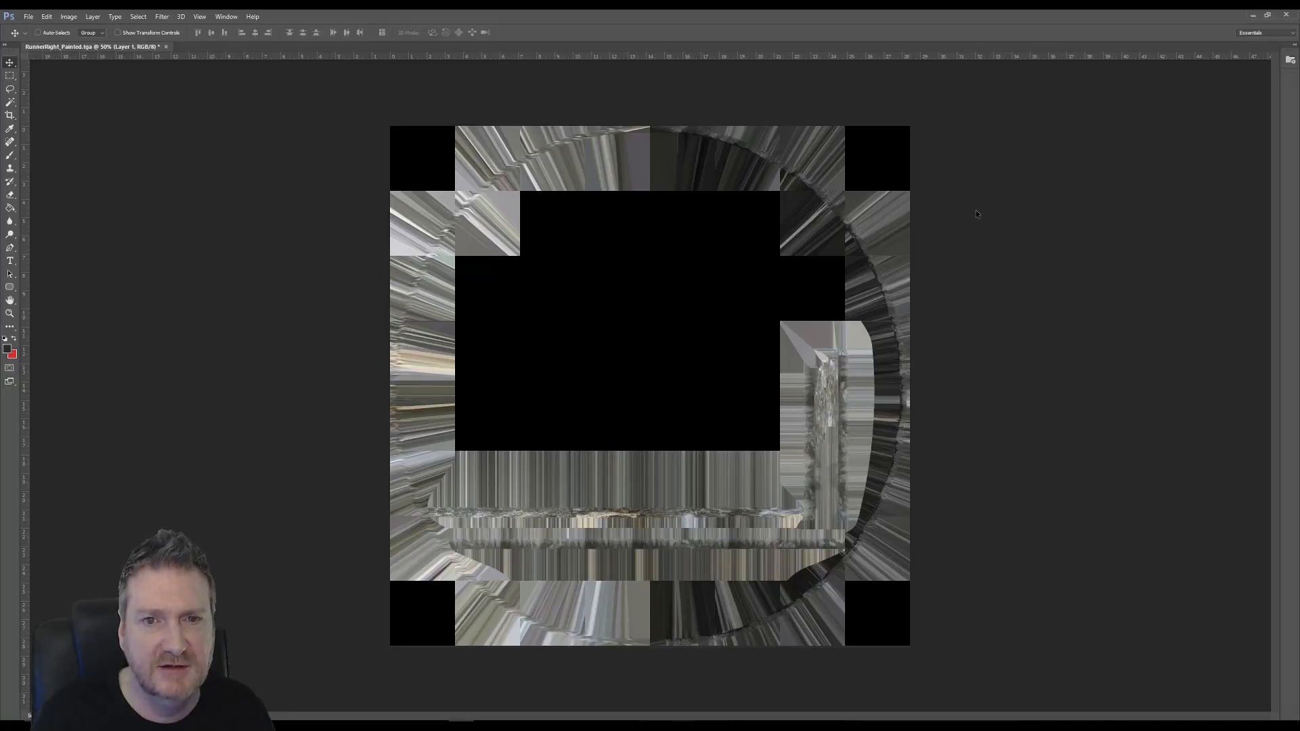
Switch to 3ds Max and load RunnerRight_Painted_R2.tga as the bitmap of the runner material's diffuse map in the Slate Material Editor.
left_click(1252, 15)
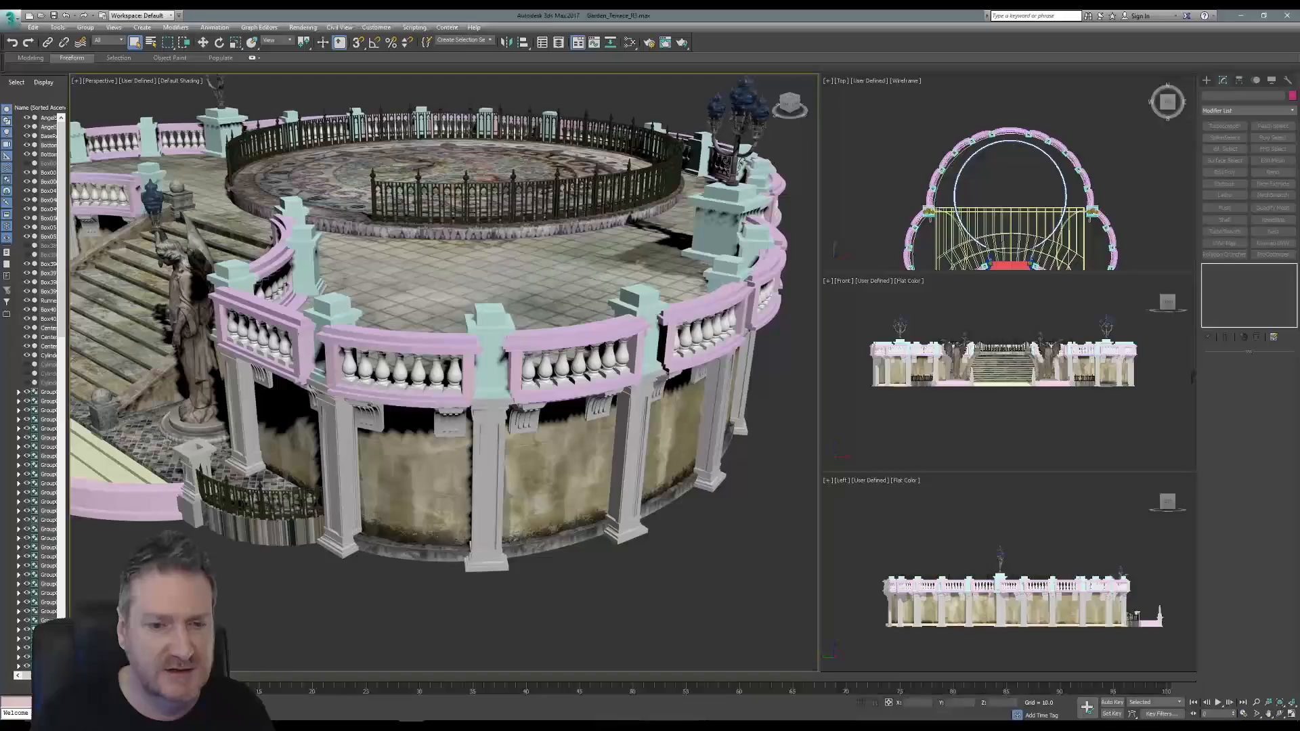
left_click(630, 42)
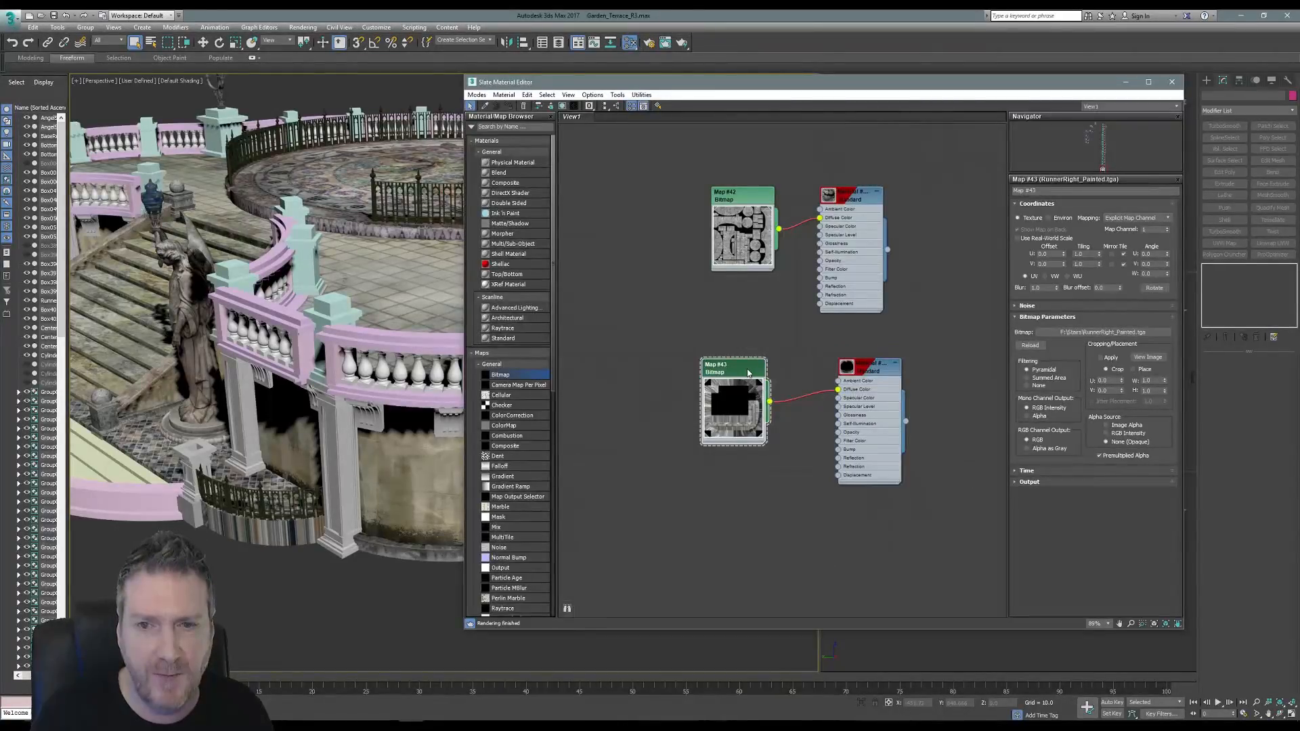
left_click(1125, 333)
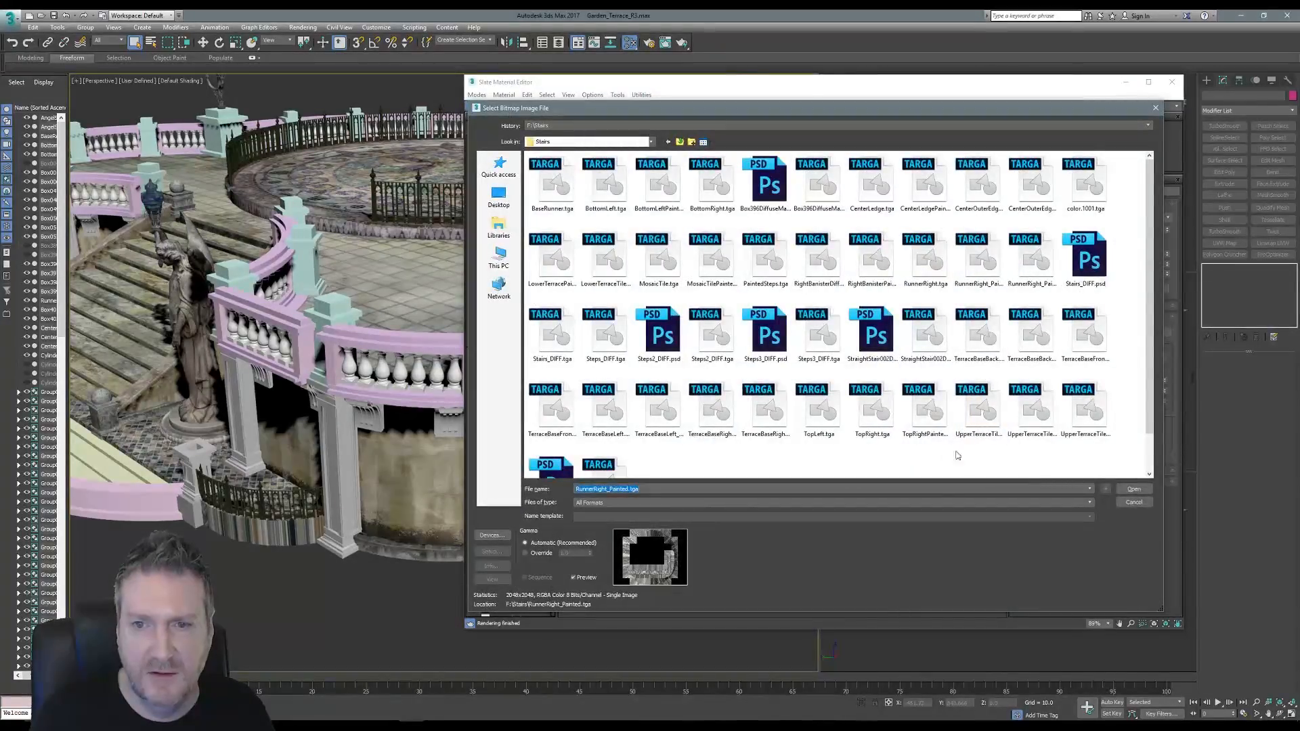
left_click(1031, 260)
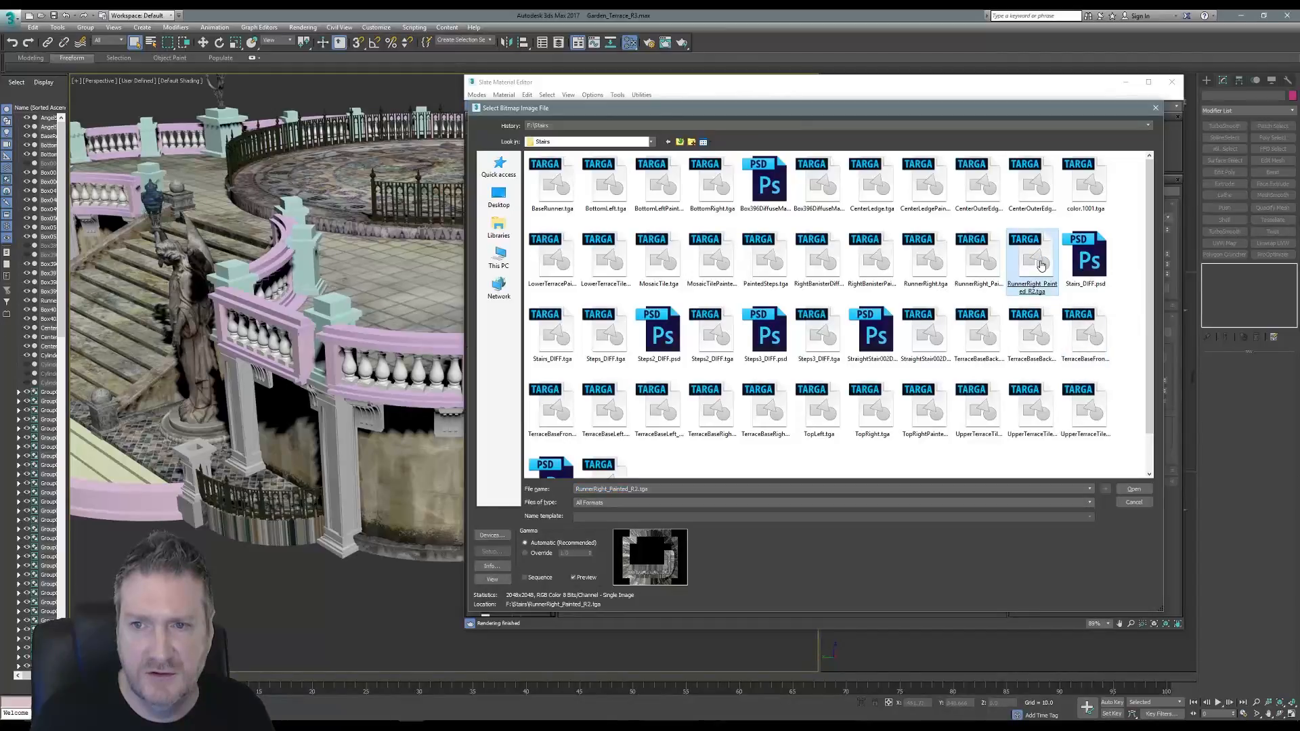
double_click(1041, 264)
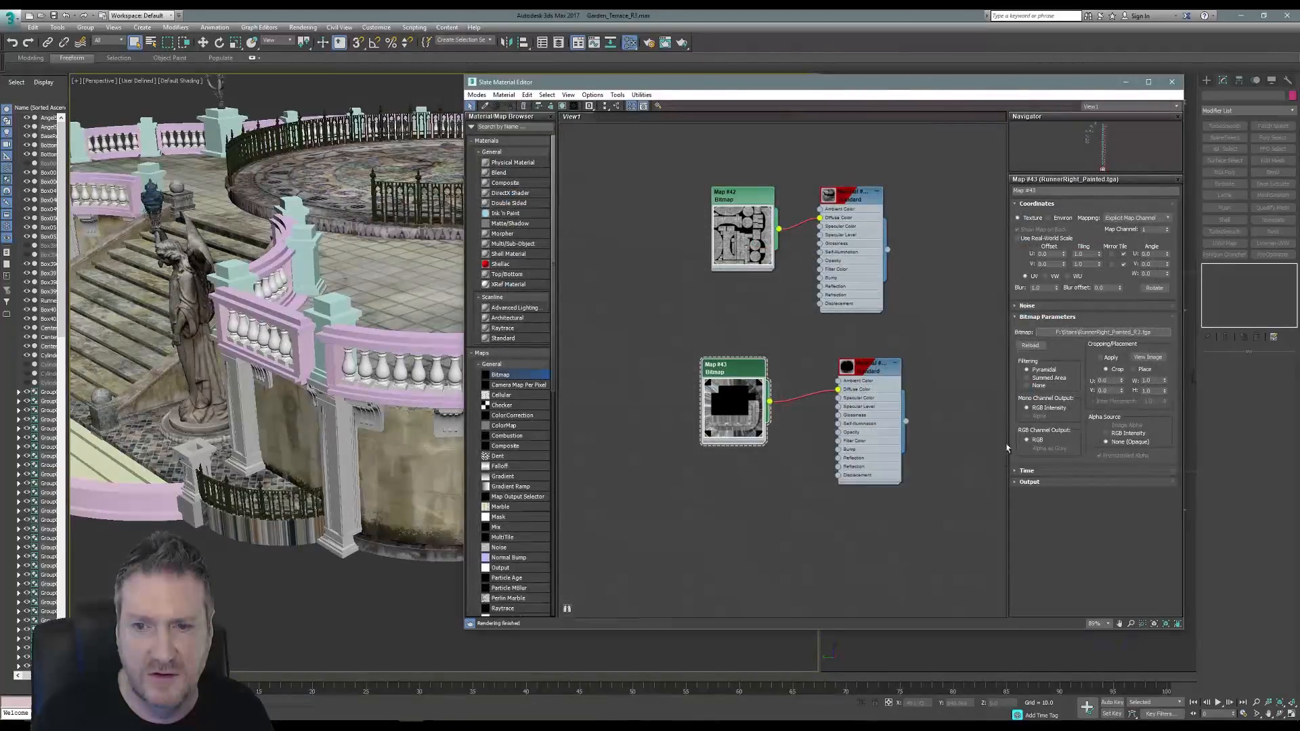
left_click(1172, 81)
Examine the painted runner texture along the base of the curved terrace wall from several angles.
middle_click_drag(615, 394, 610, 380)
left_click(1279, 713)
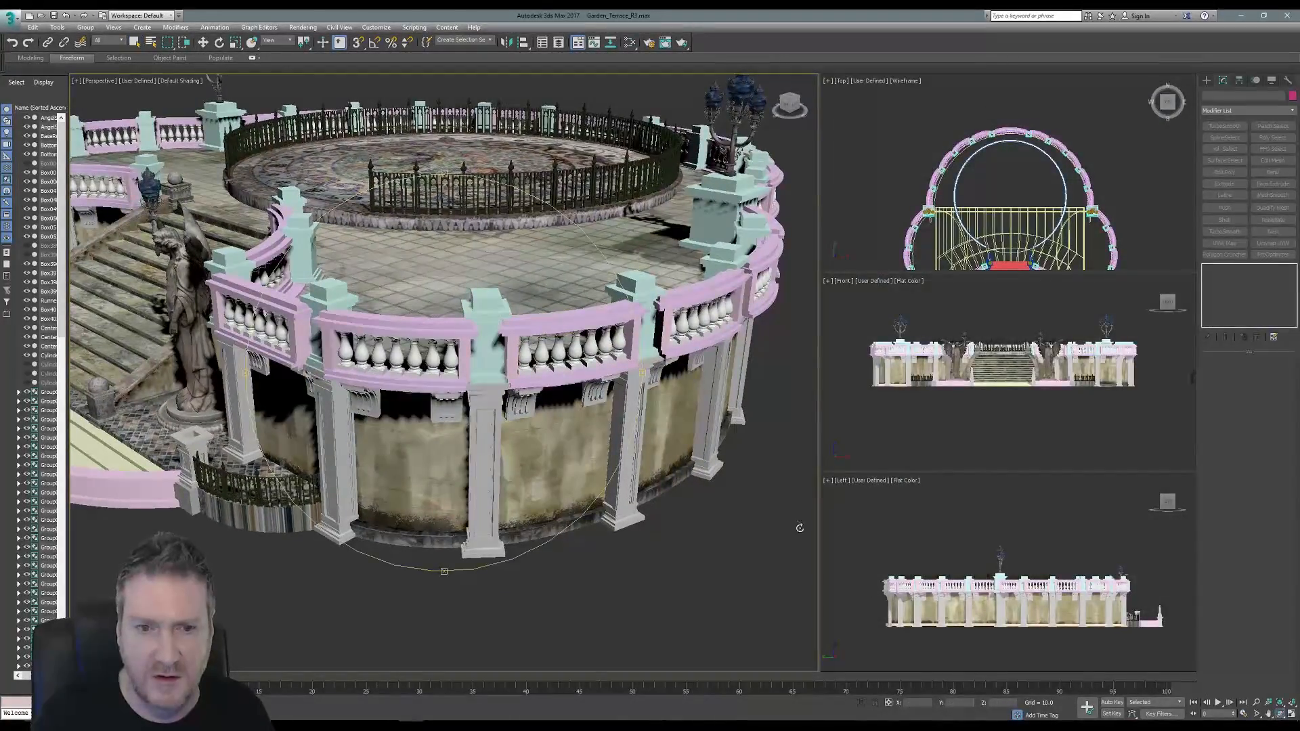
left_click_drag(501, 555, 497, 379)
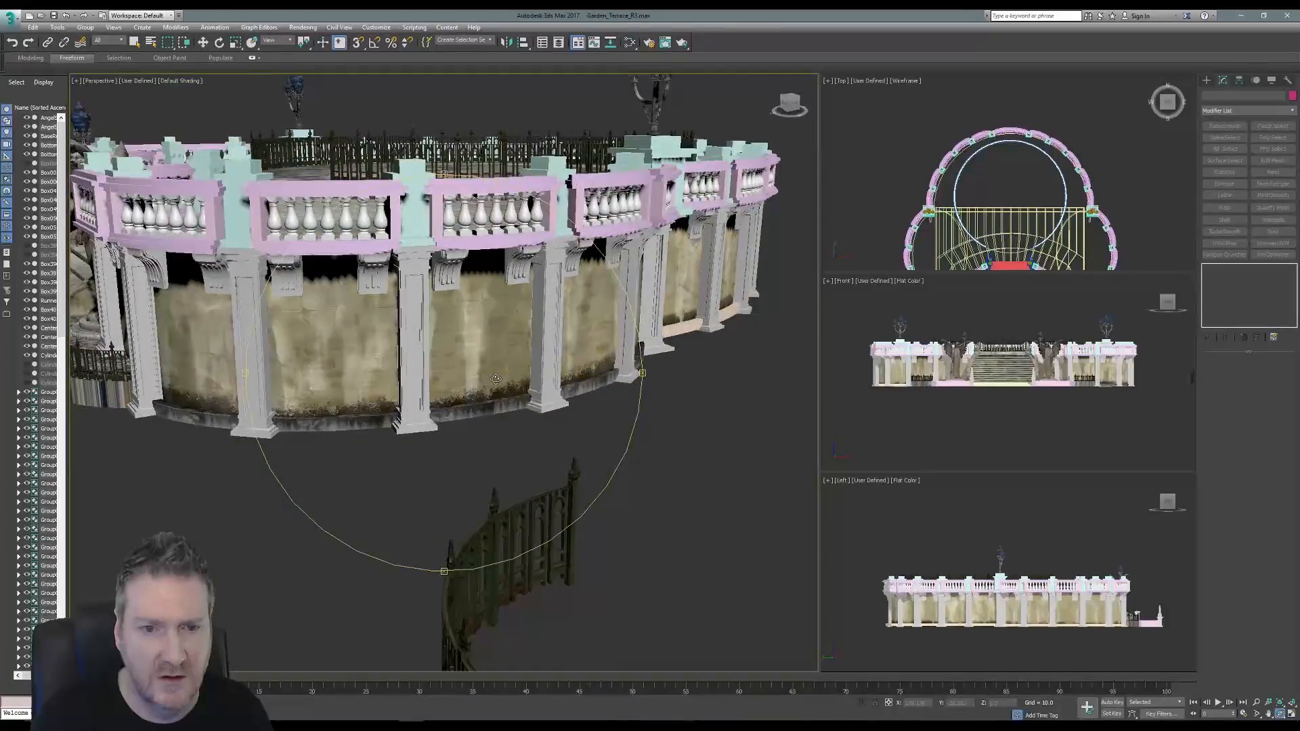
scroll(361, 418, "up", 5)
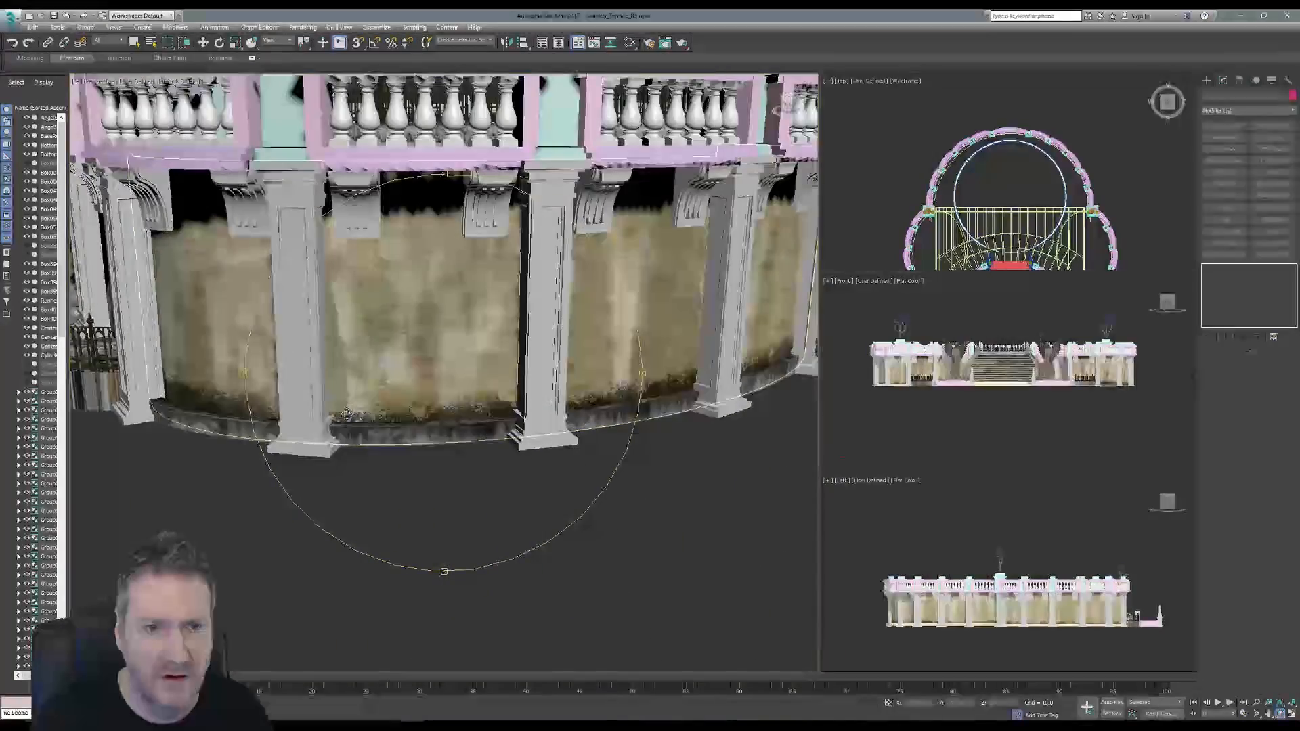
scroll(361, 418, "down", 3)
left_click_drag(419, 400, 309, 435)
scroll(453, 475, "down", 3)
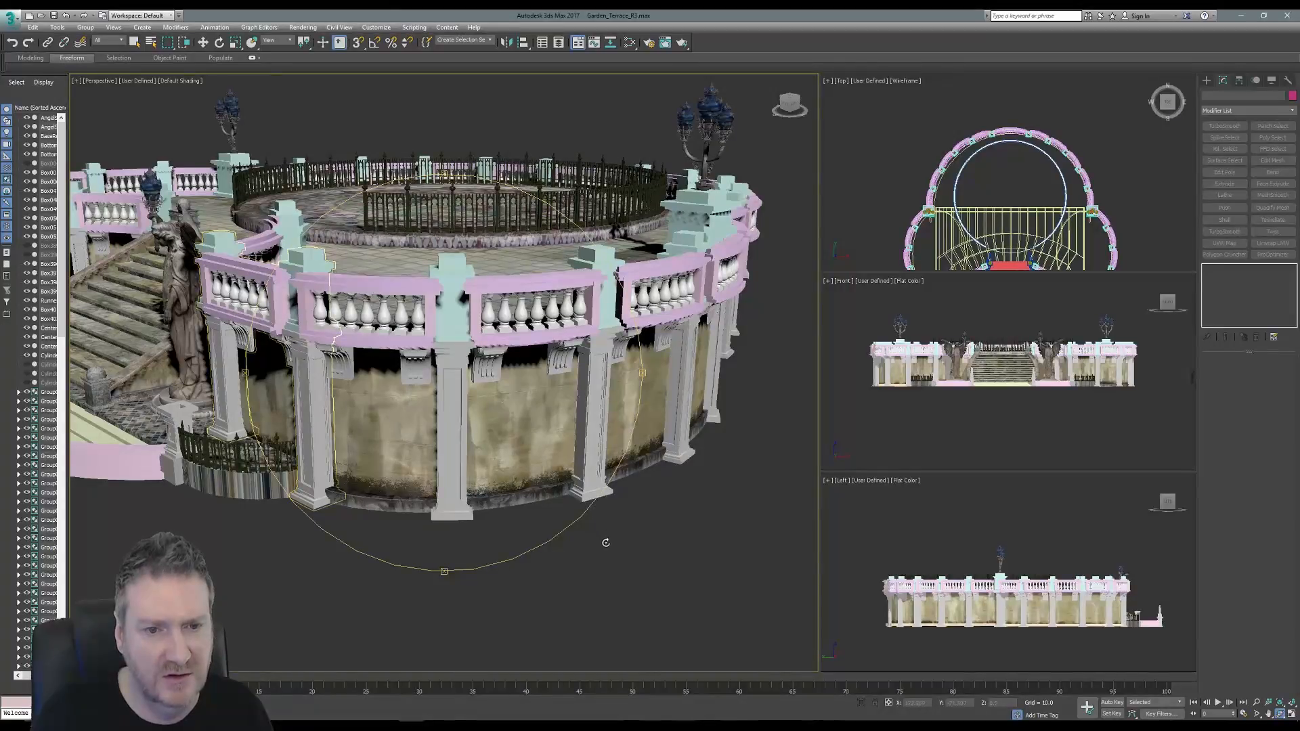
left_click_drag(493, 434, 509, 365)
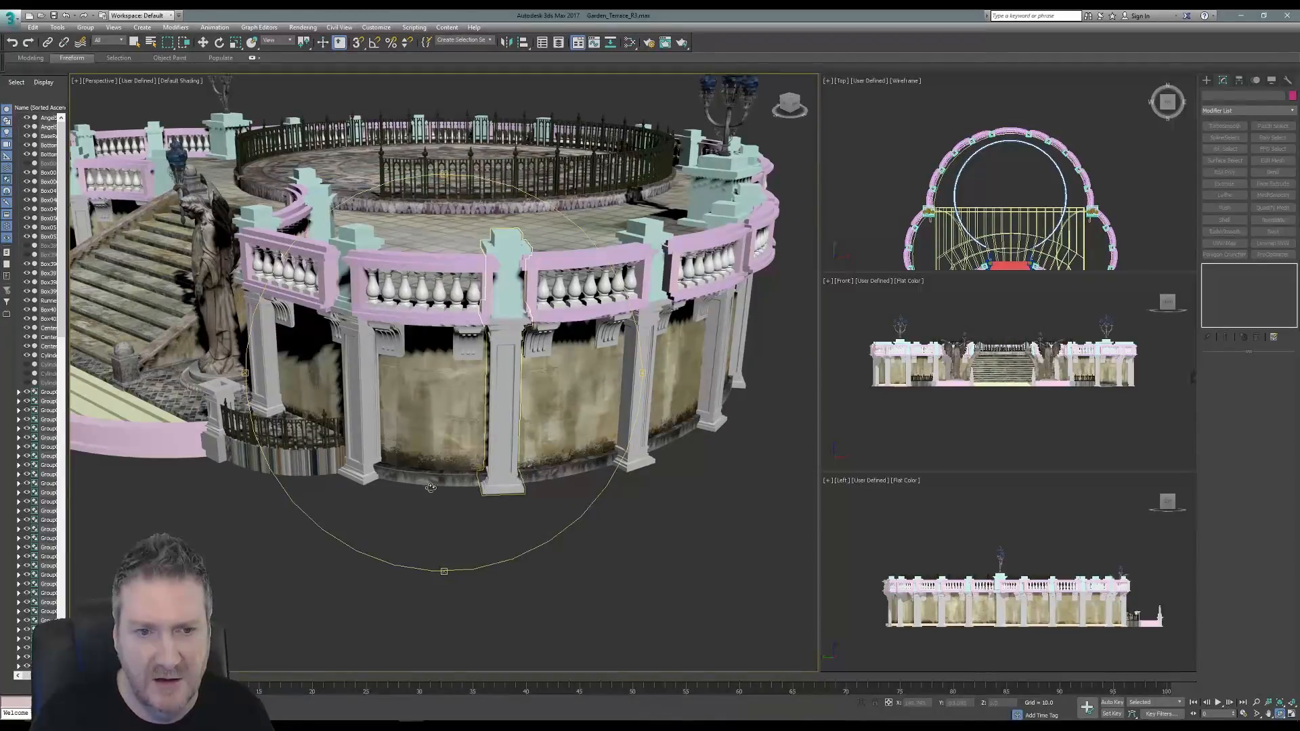
middle_click_drag(567, 417, 618, 500, "alt")
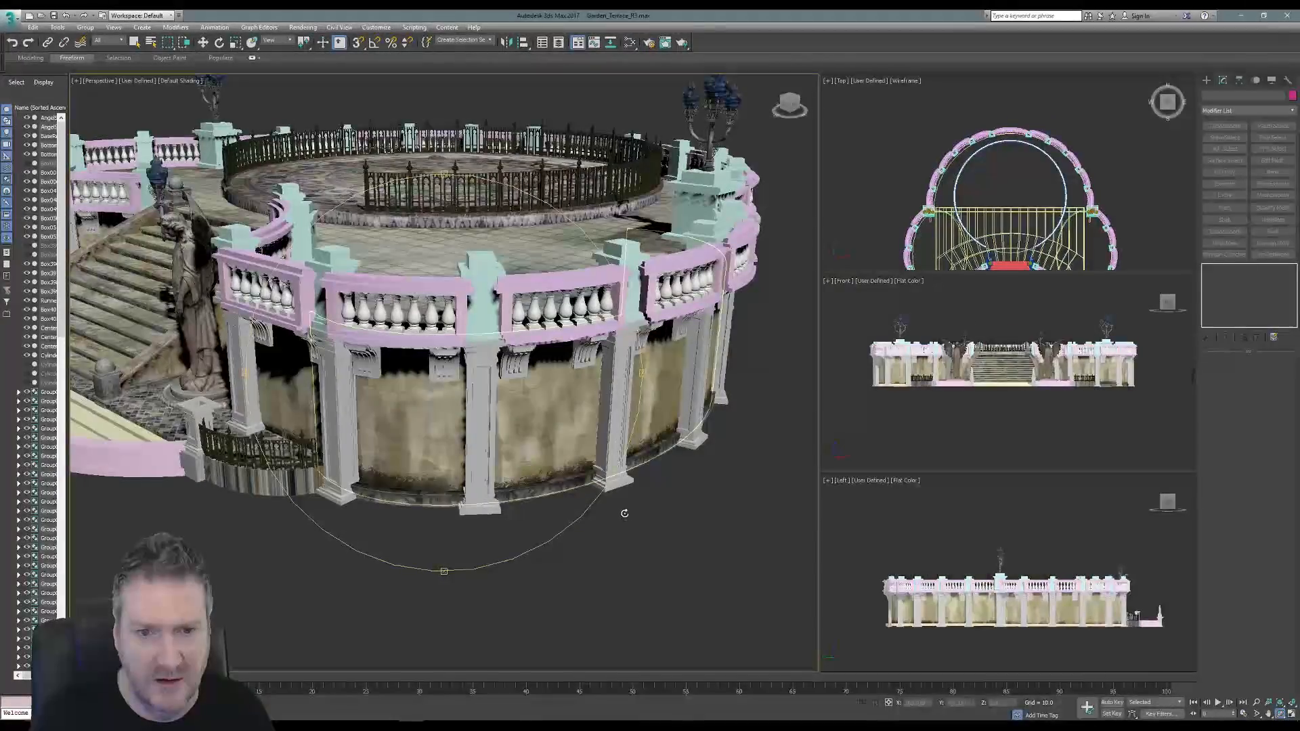
mouse_move(507, 434)
middle_mouse_down("alt")
mouse_move(478, 433)
mouse_move(519, 425)
mouse_move(500, 437)
middle_mouse_up("alt")
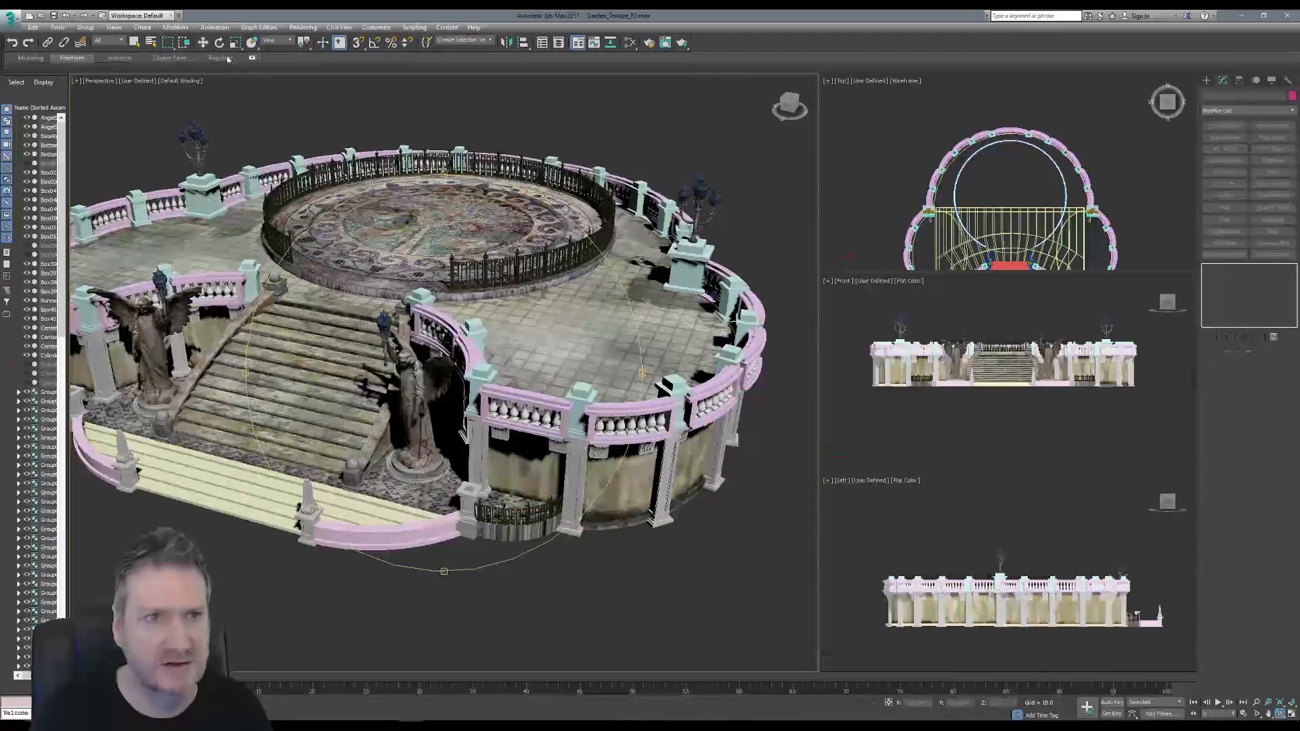
Clone the RunnerRight base strip as a copy named RunnerRight001, placed beyond the opposite side of the terrace in the Top view.
left_click(702, 497)
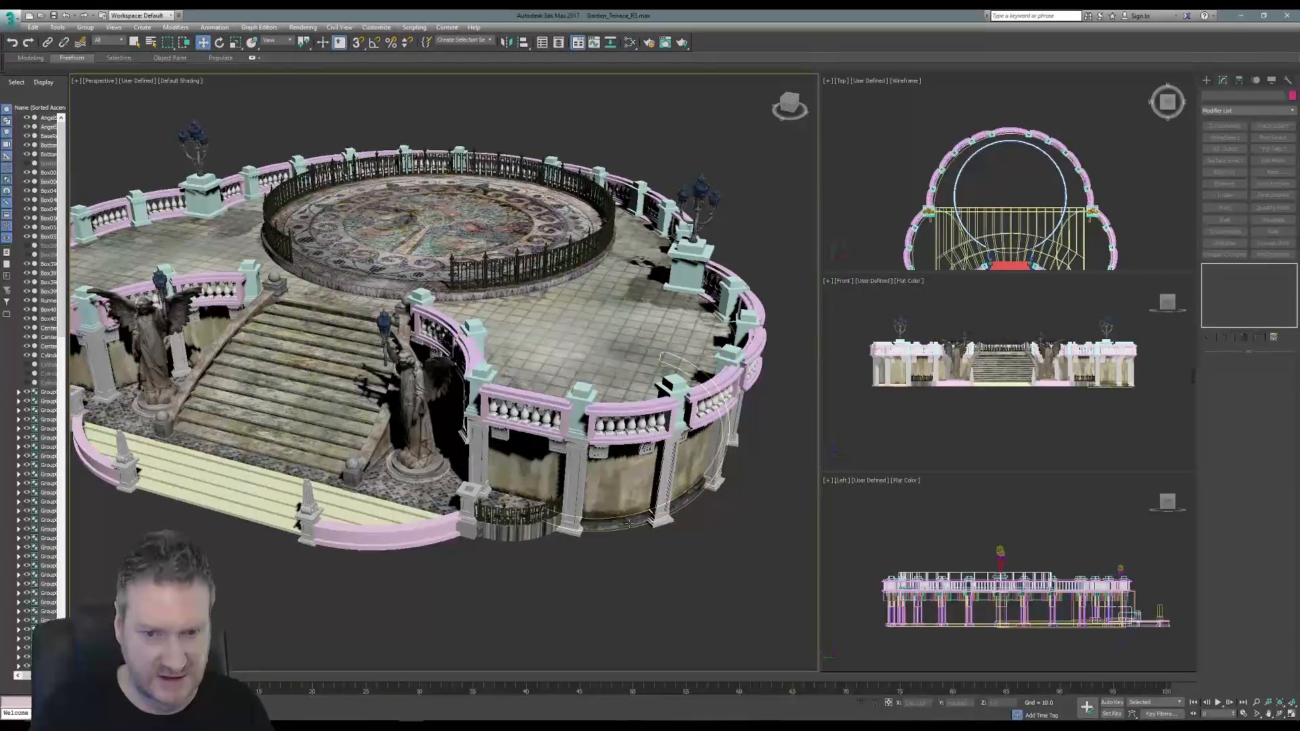
right_click(972, 226)
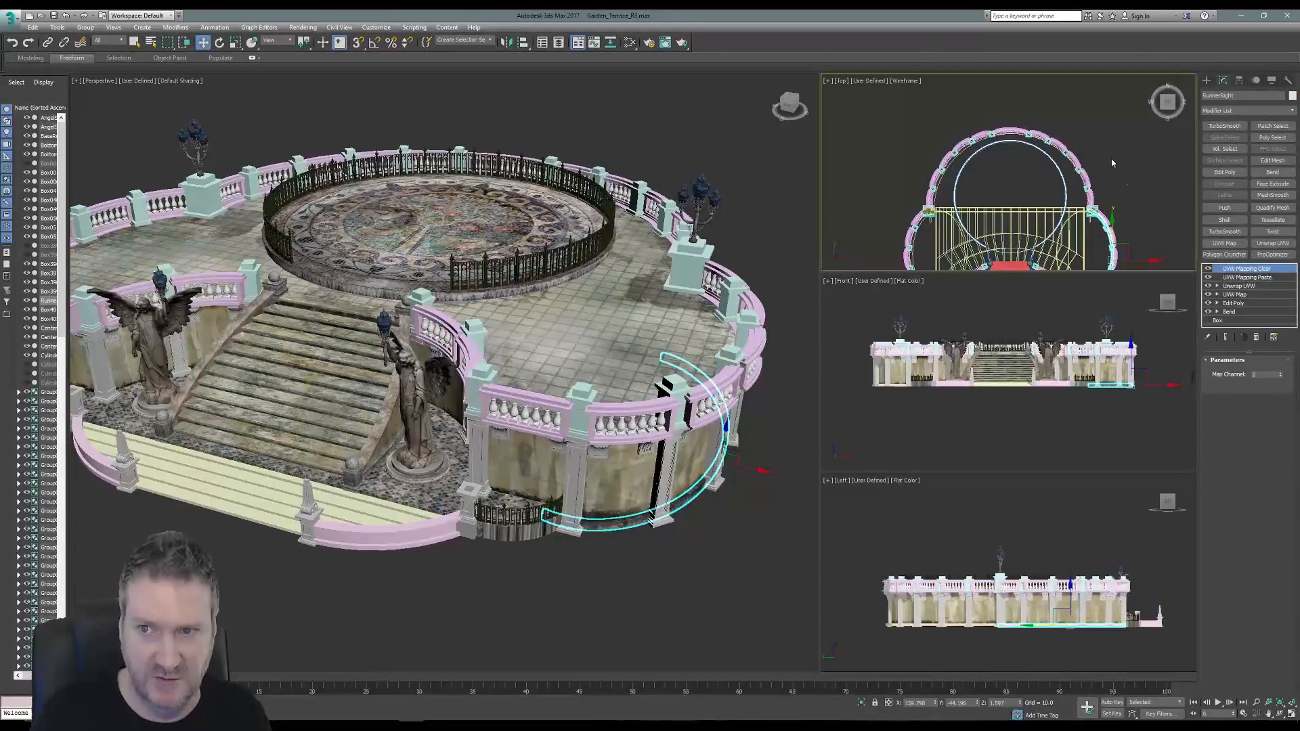
left_click(1290, 715)
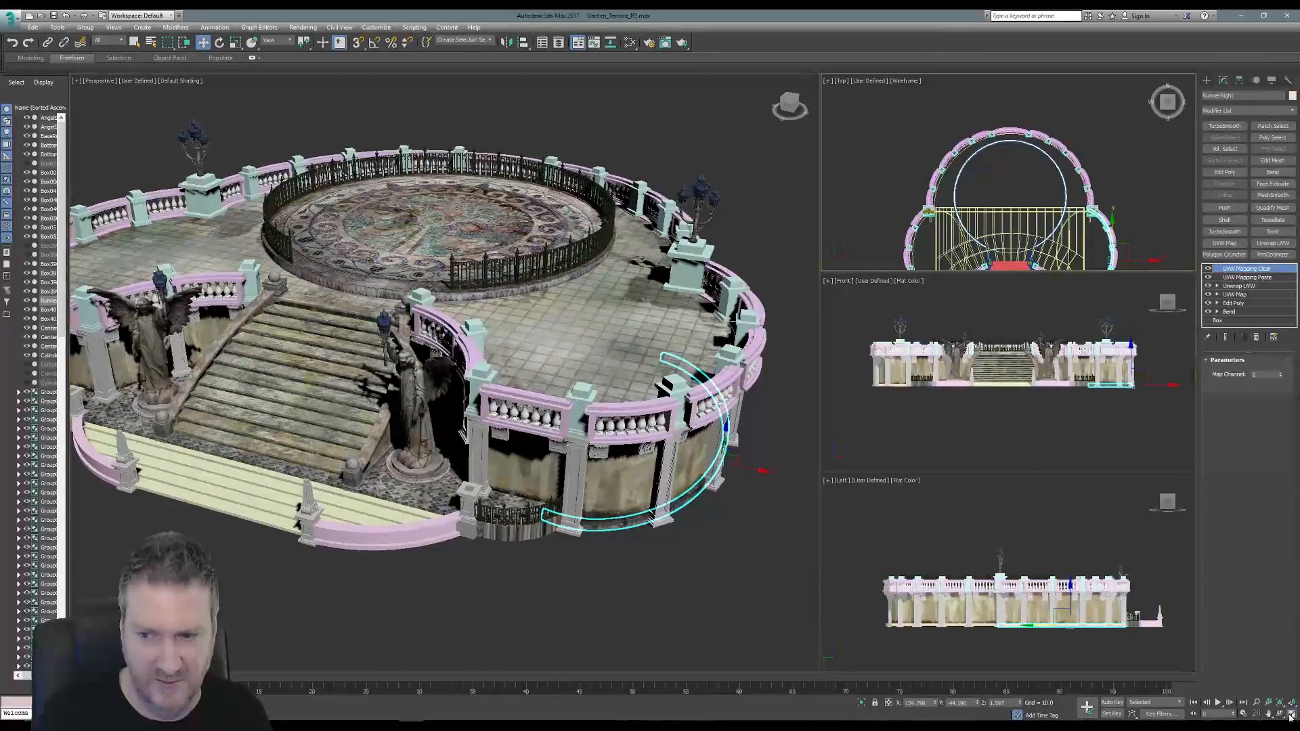
scroll(972, 294, "down", 5)
middle_click_drag(985, 413, 939, 328)
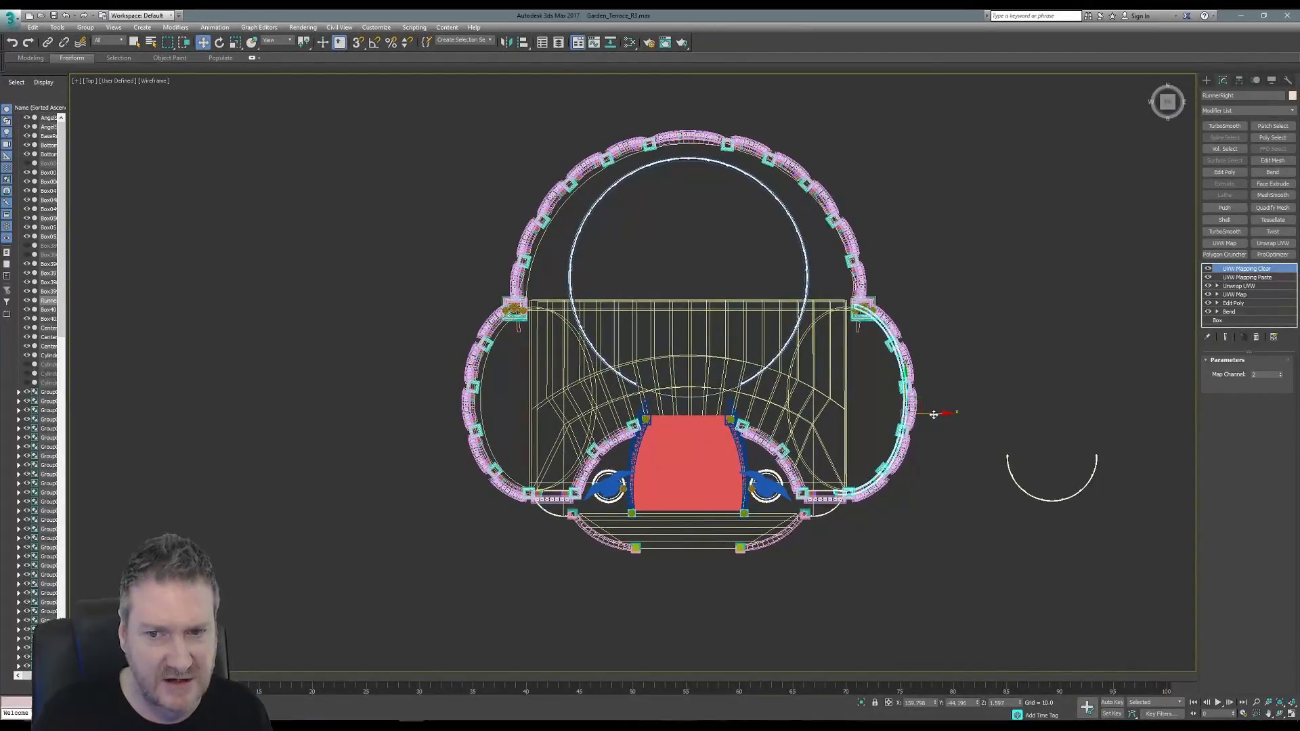
mouse_move(933, 414)
left_mouse_down("shift")
mouse_move(371, 413)
mouse_move(397, 416)
left_mouse_up("shift")
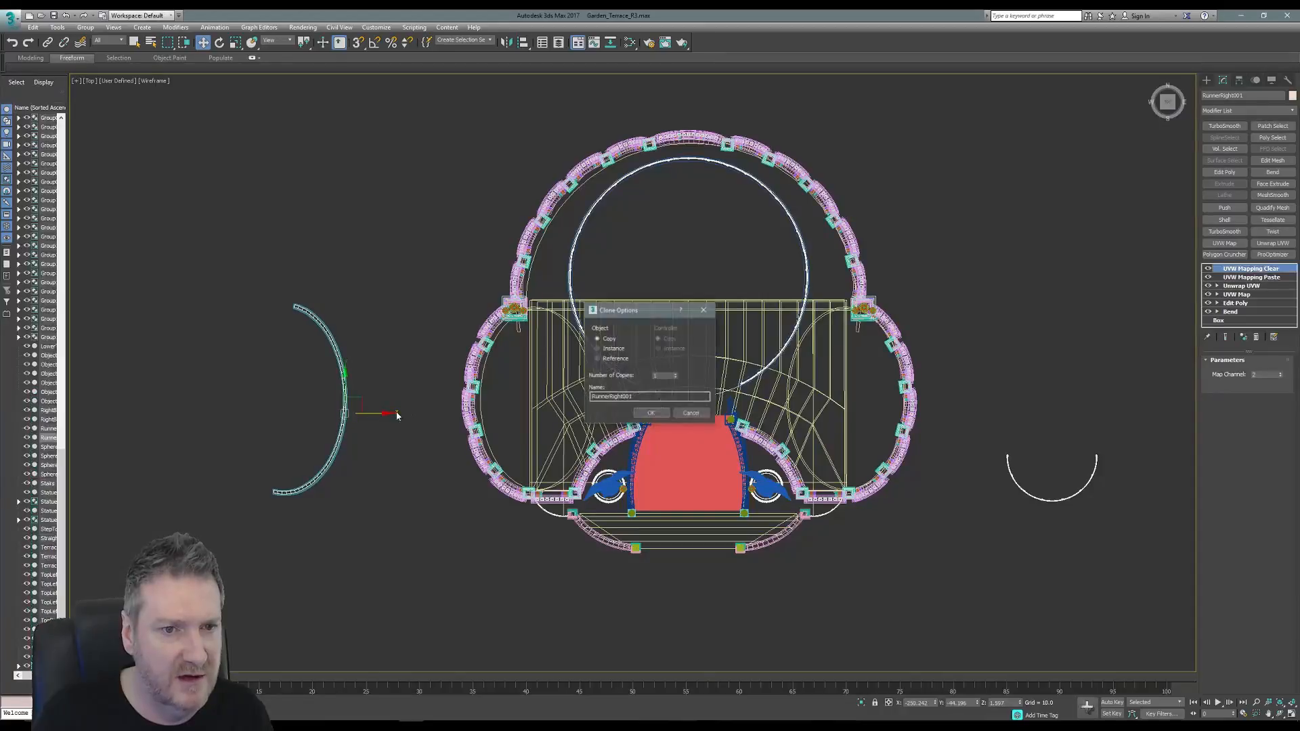
left_click(651, 413)
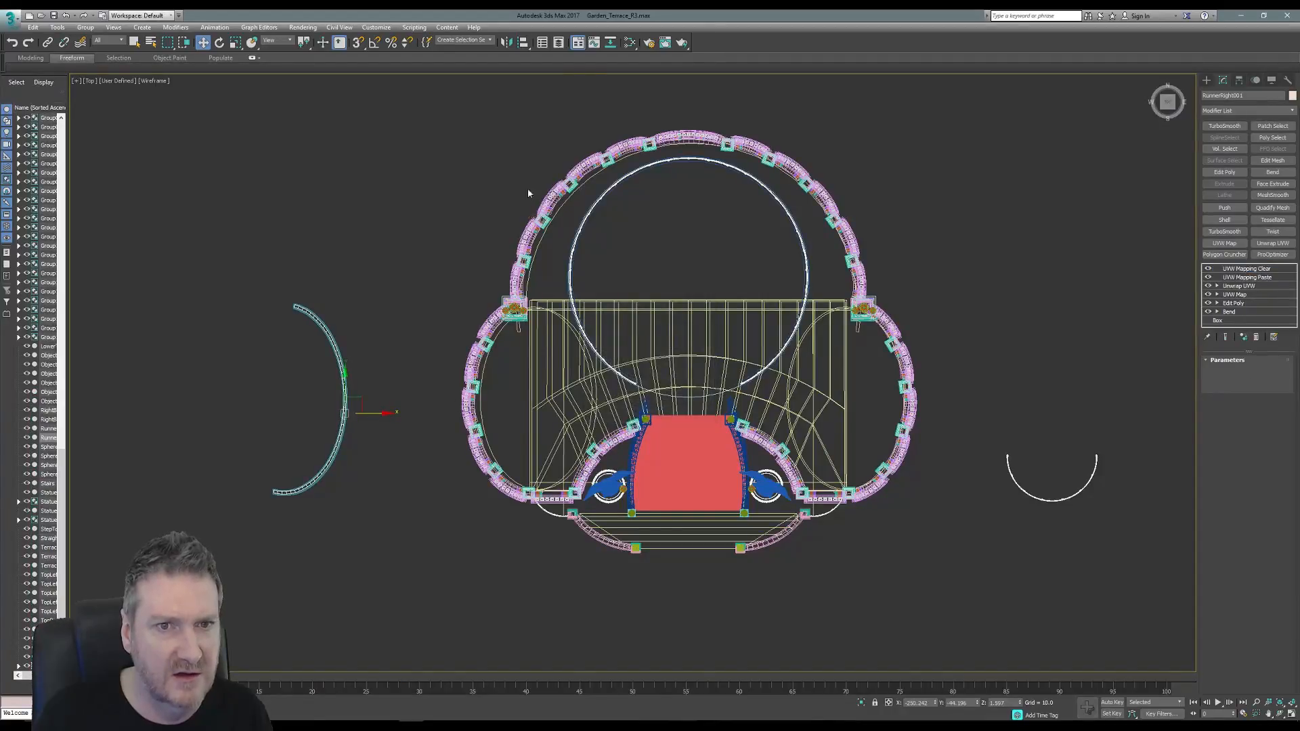
Mirror the runner copy on the X axis with No Clone and move it closer to the terrace along X.
left_click(506, 43)
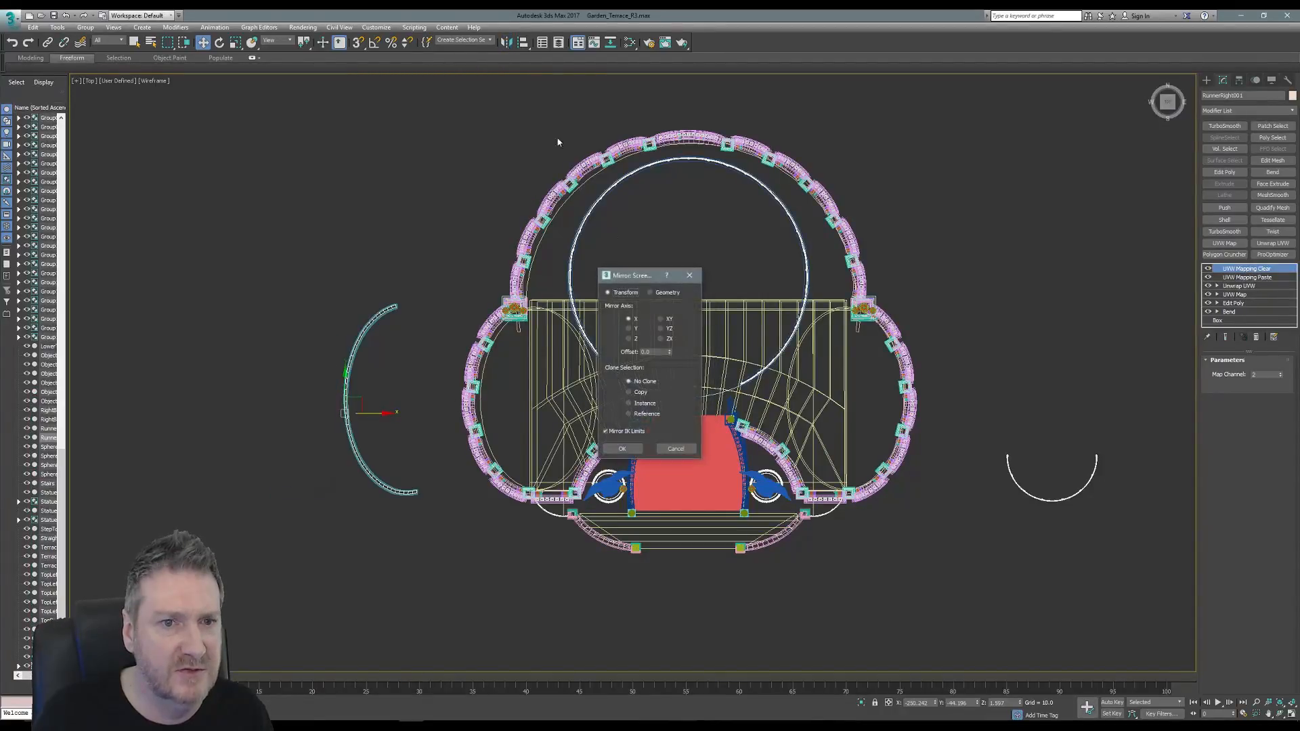
left_click(621, 450)
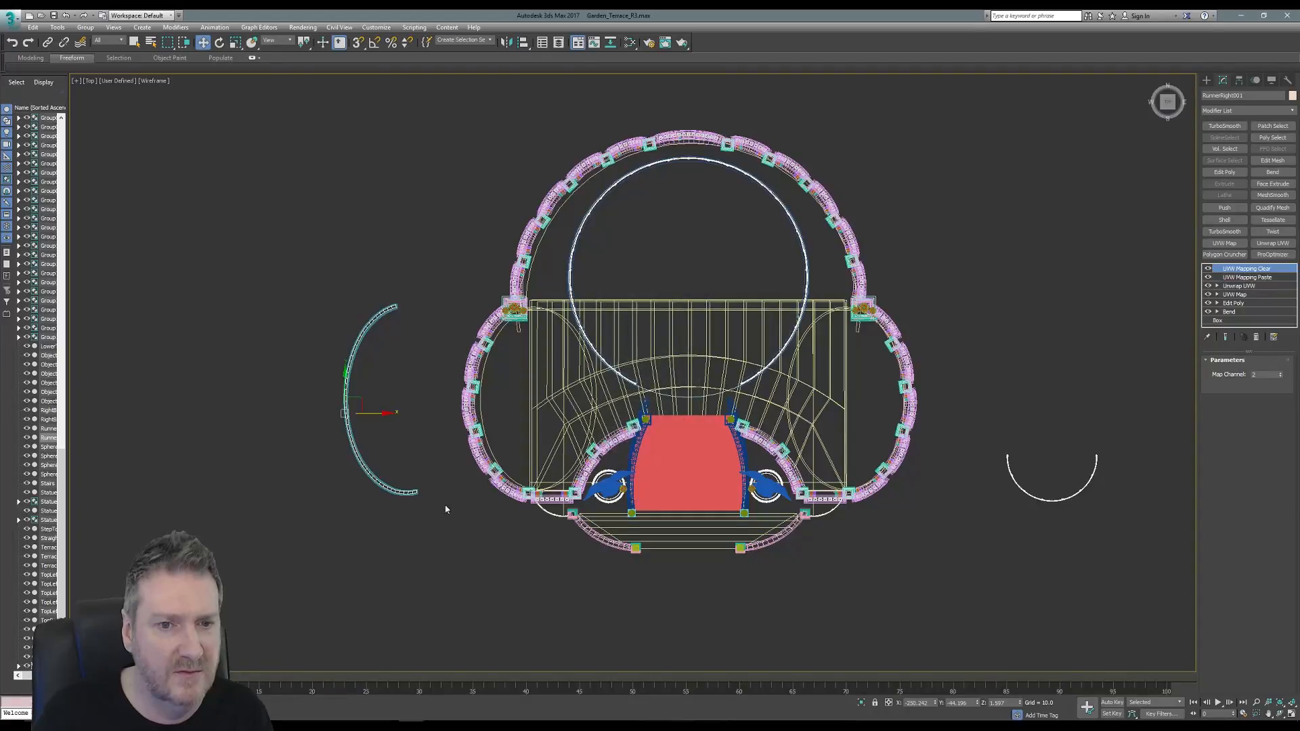
left_click_drag(380, 413, 431, 413)
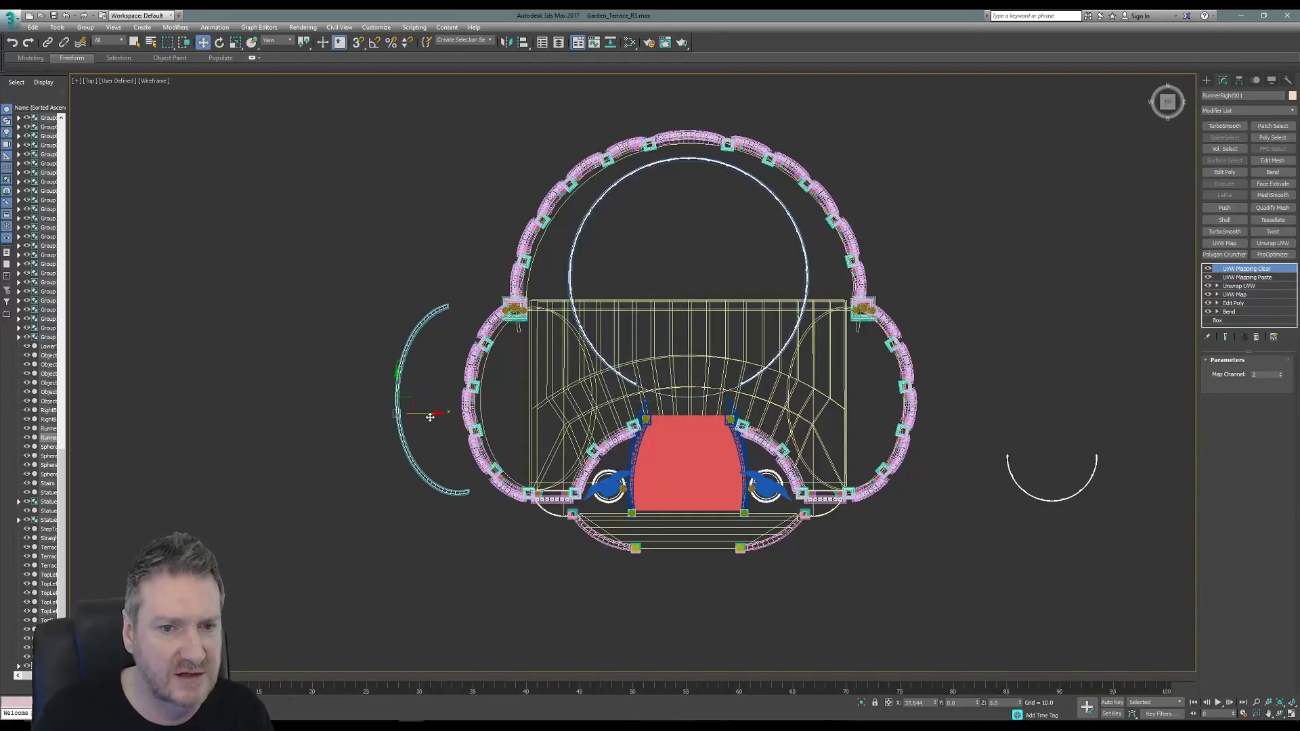
left_click(1290, 714)
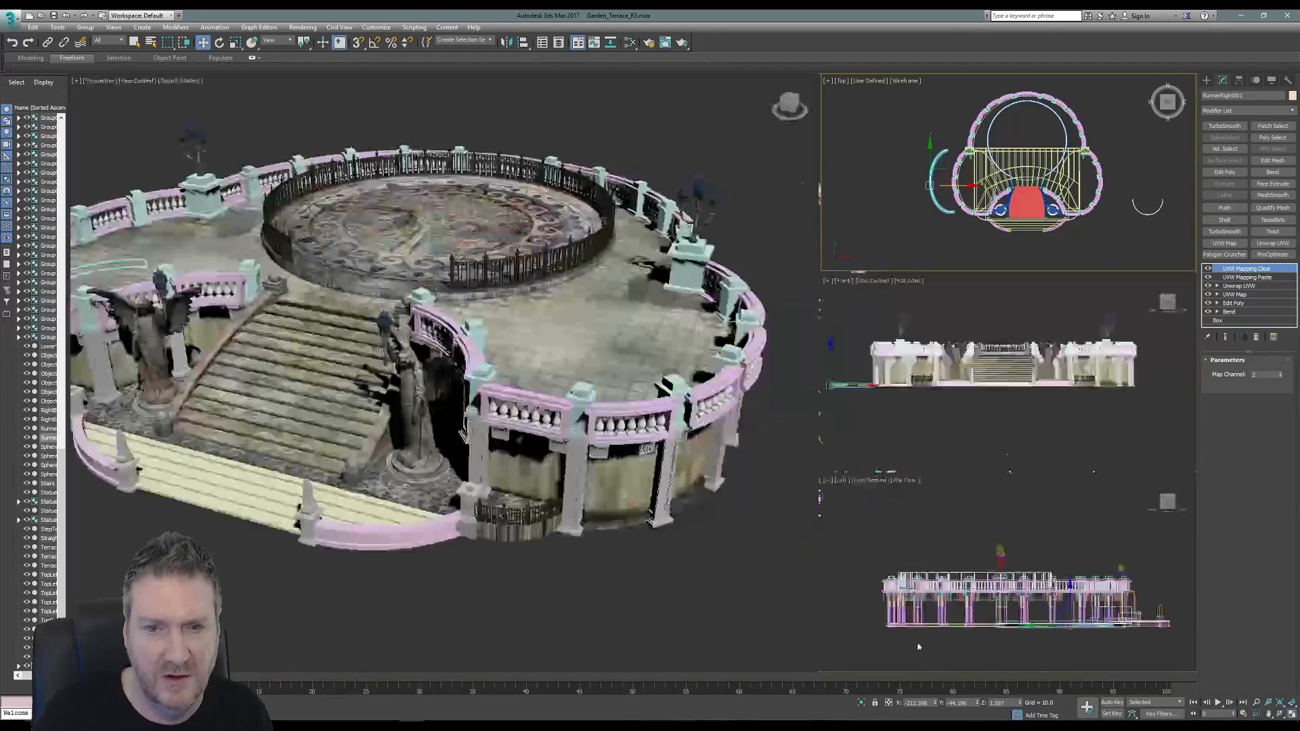
Examine how the painted texture maps onto the mirrored runner copy.
middle_click_drag(434, 446, 457, 457, "alt")
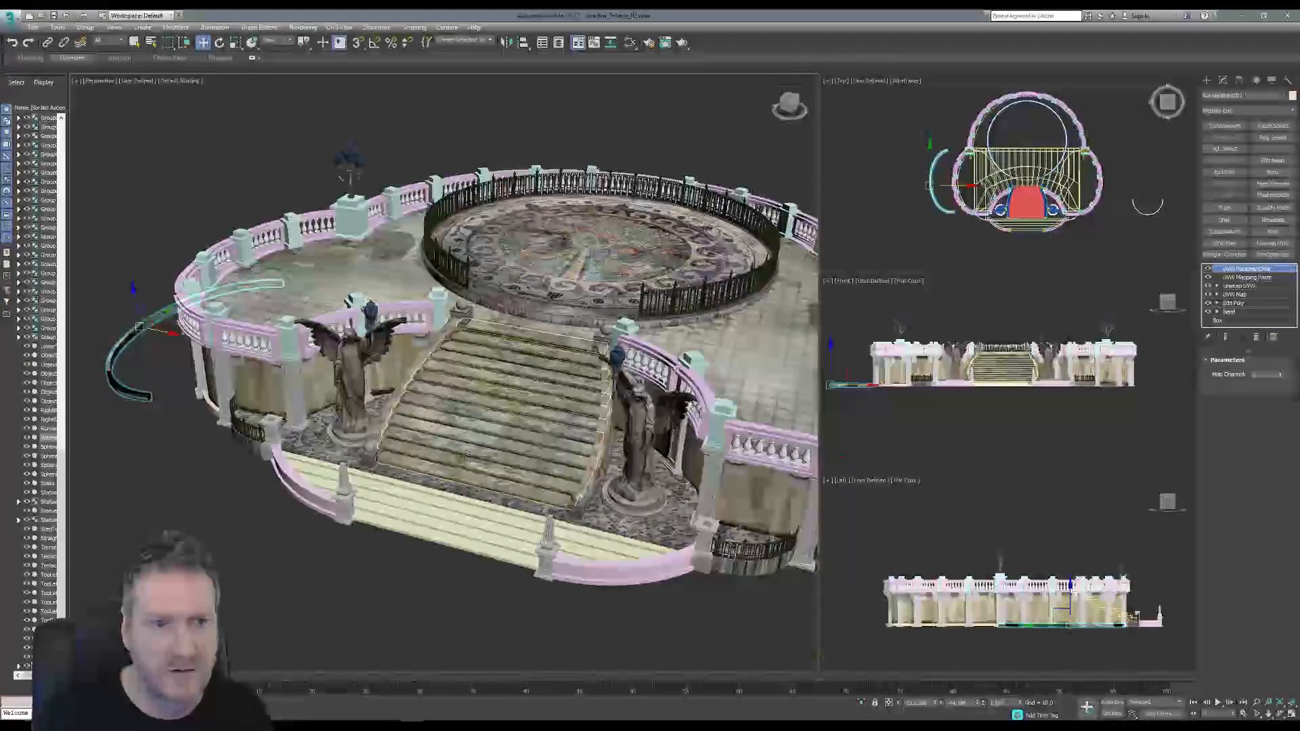
left_click(1278, 715)
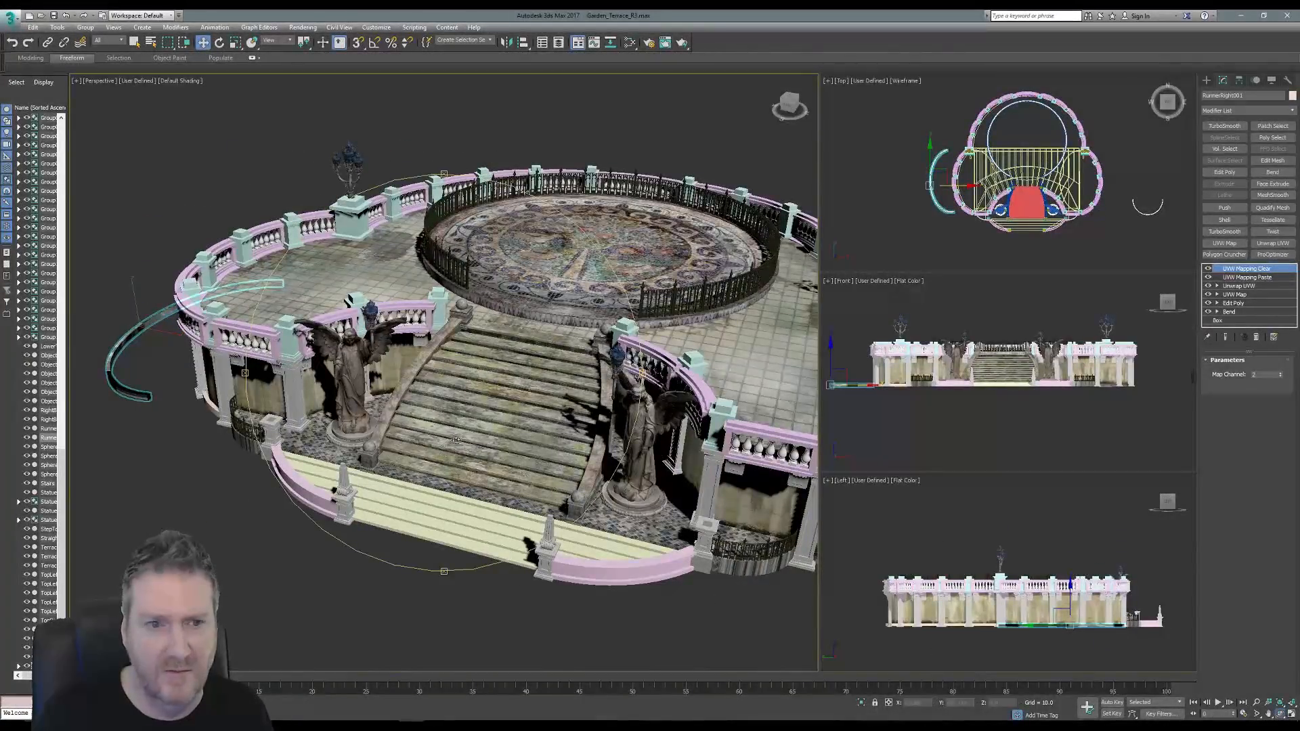
left_click_drag(386, 440, 486, 429)
middle_click_drag(458, 417, 590, 439)
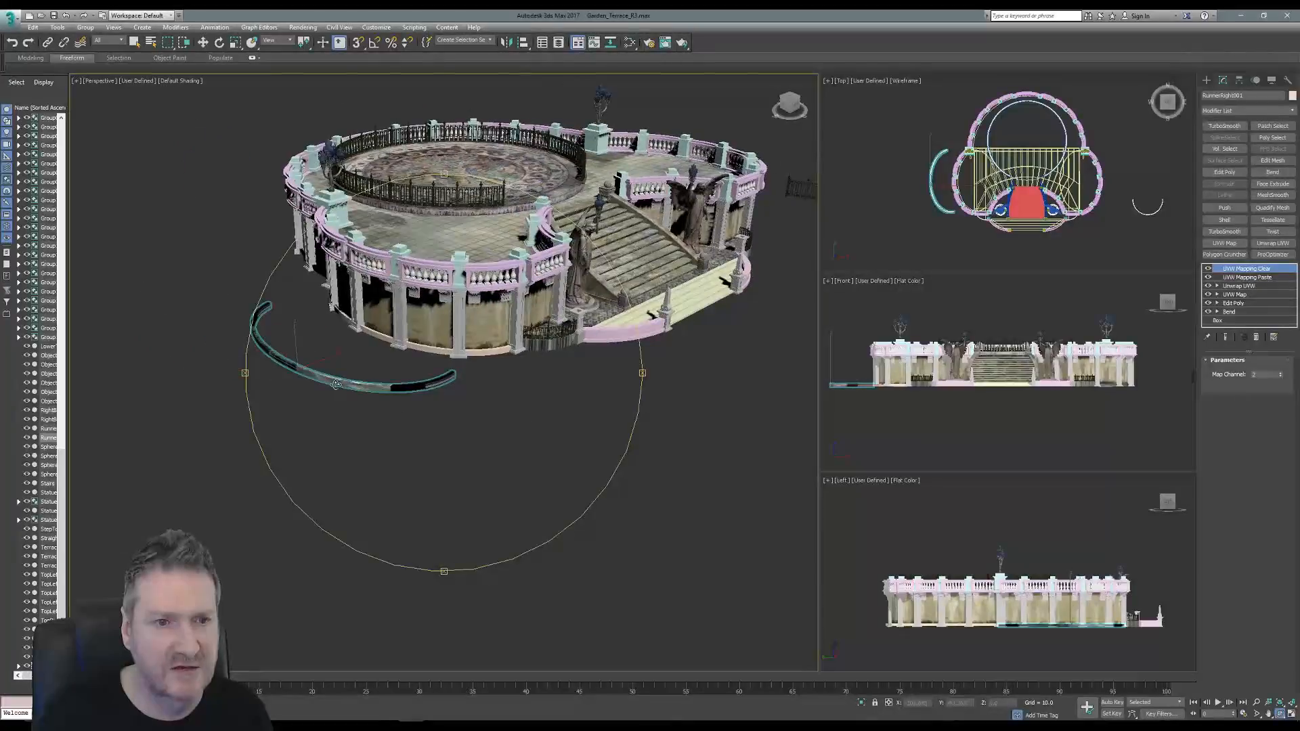
scroll(353, 383, "up", 5)
middle_click_drag(423, 359, 383, 374)
left_click_drag(383, 375, 385, 379)
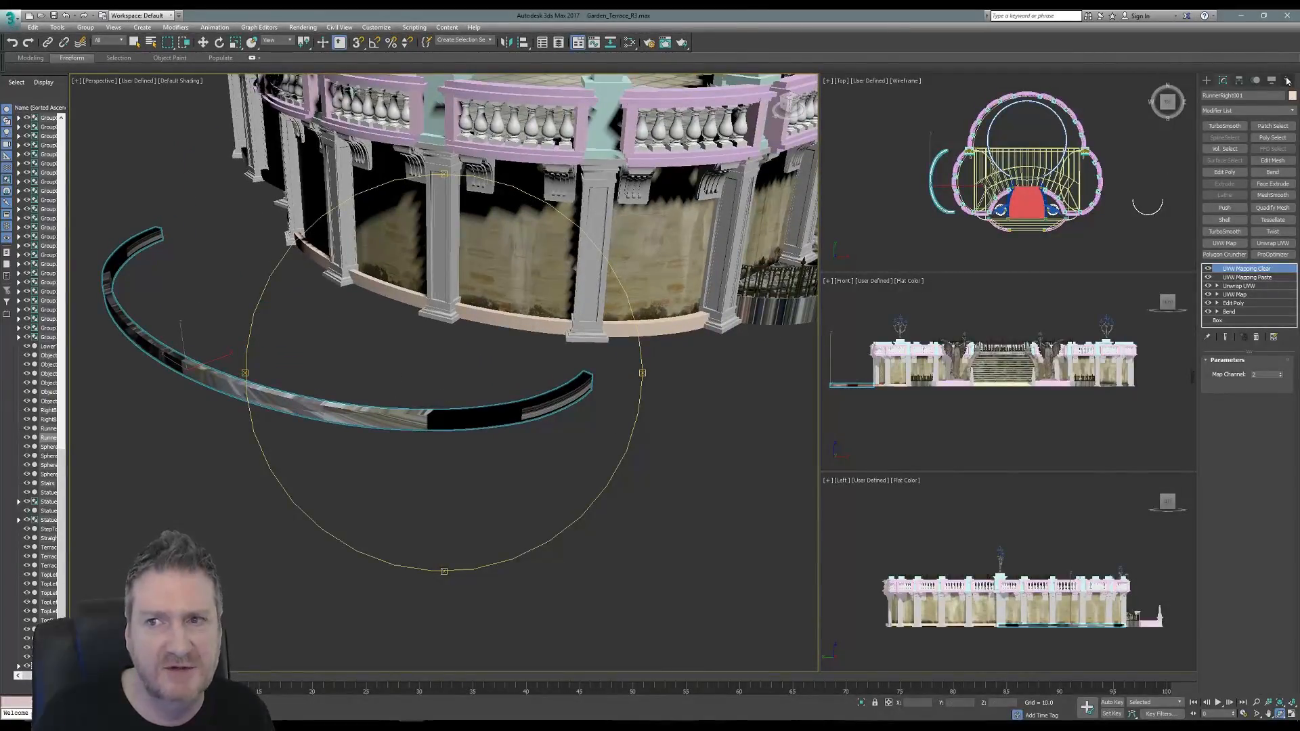
Check the mirrored runner copy's map channels with the Channel Info utility and close the channel list.
left_click(1286, 80)
left_click(1253, 319)
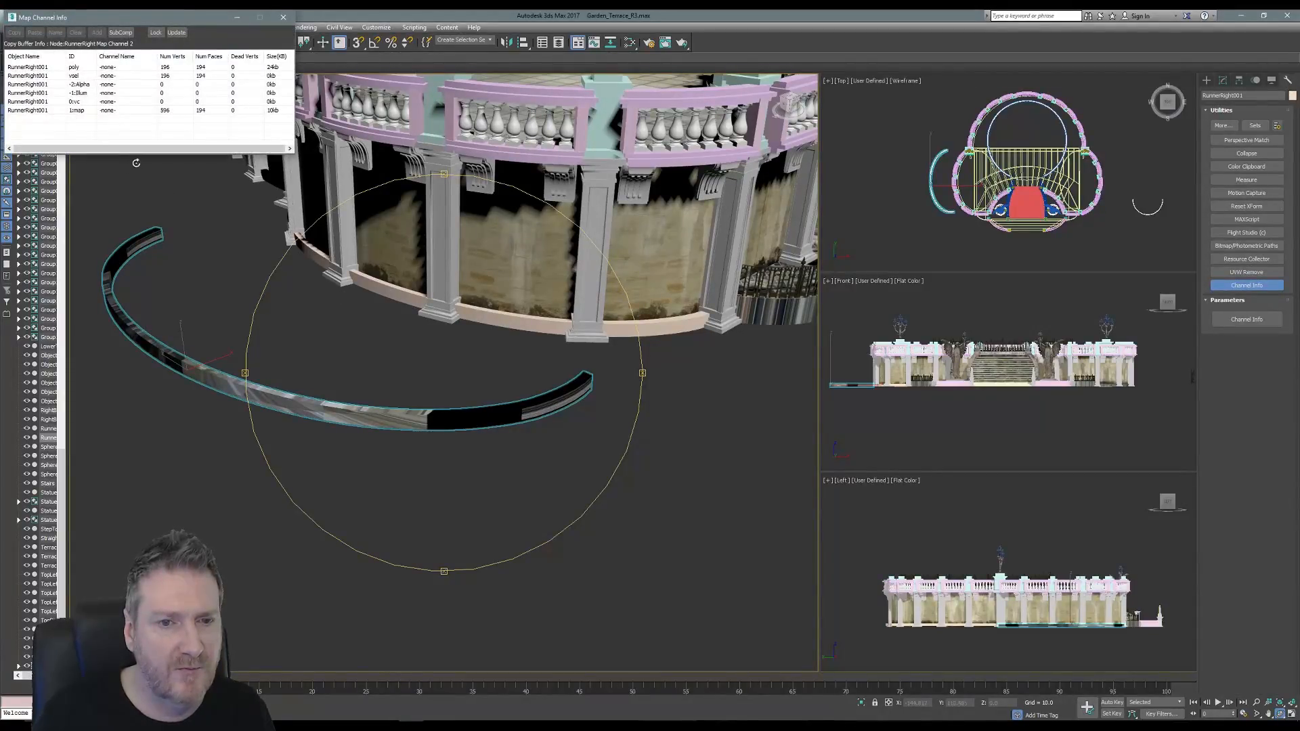
left_click_drag(514, 344, 465, 371)
scroll(465, 371, "down", 5)
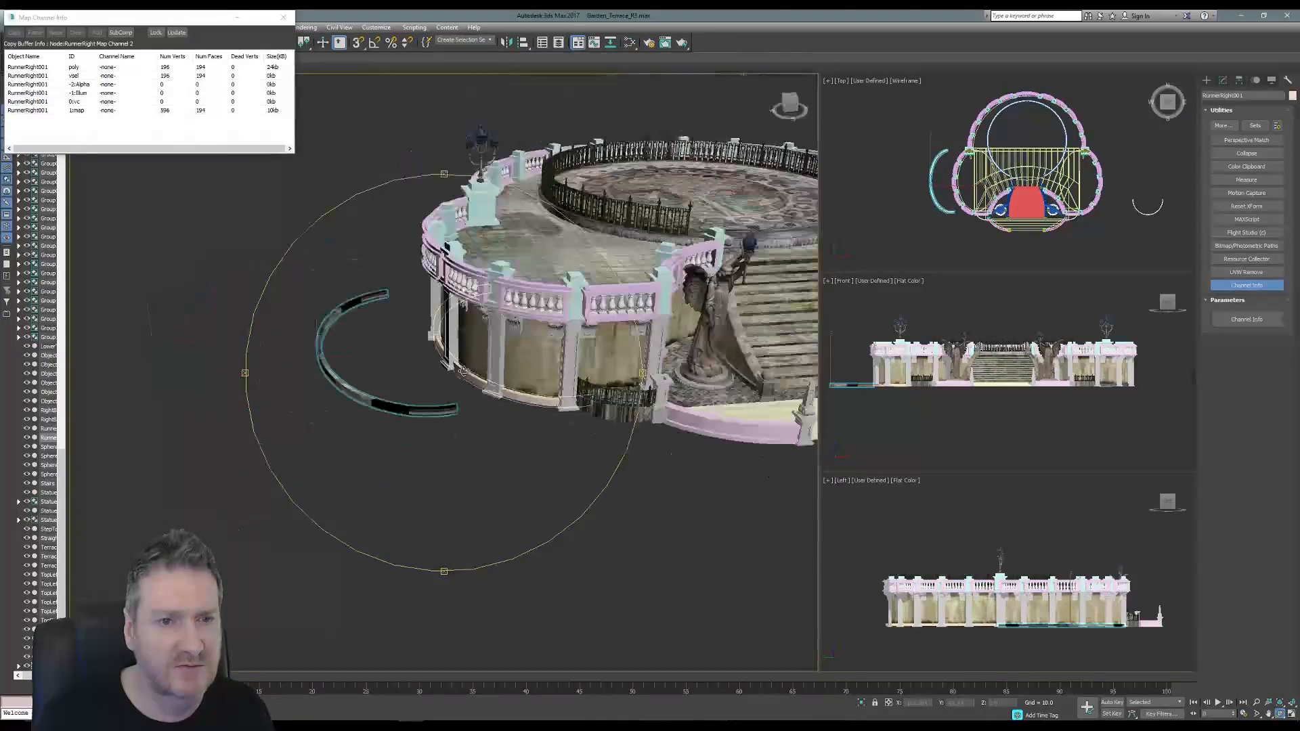
left_click_drag(610, 353, 570, 359)
middle_click_drag(570, 360, 477, 357)
left_click_drag(476, 357, 384, 203)
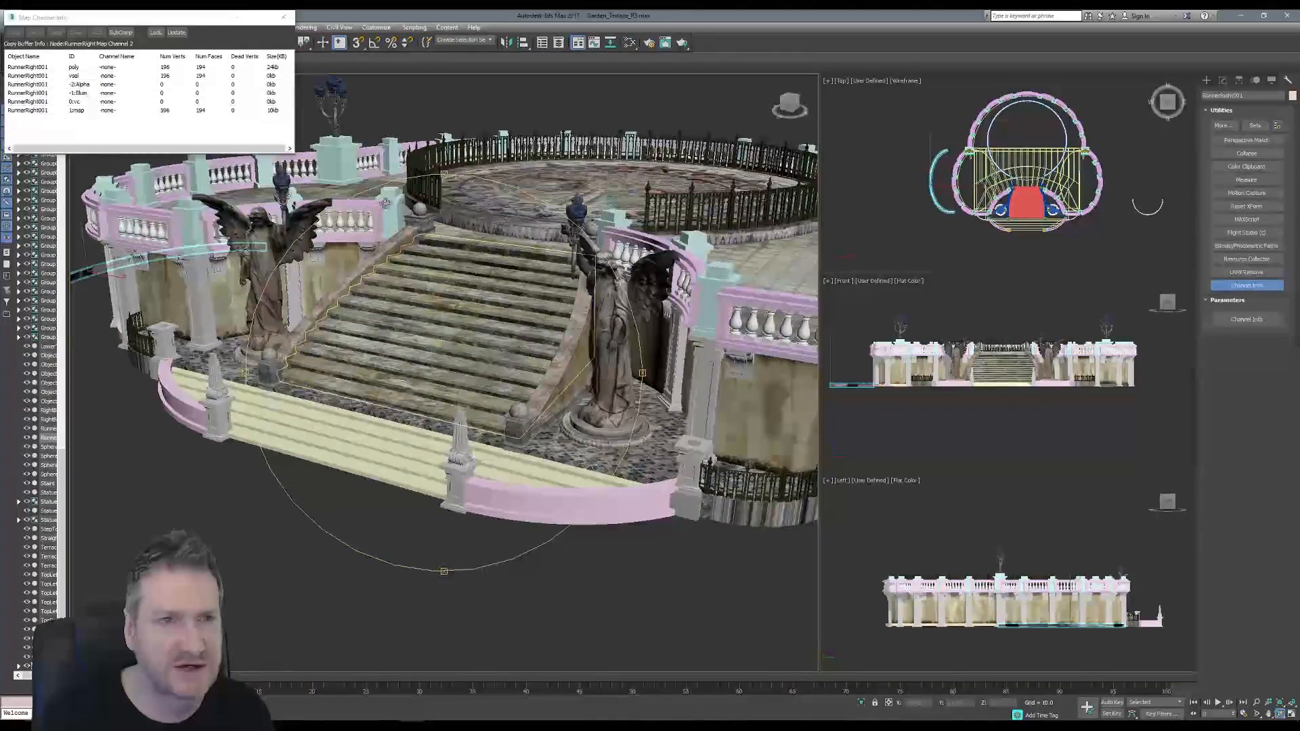
left_click(283, 18)
Select the original RunnerRight and copy its map channel 1 to the Channel Info buffer.
middle_click_drag(410, 373, 303, 360)
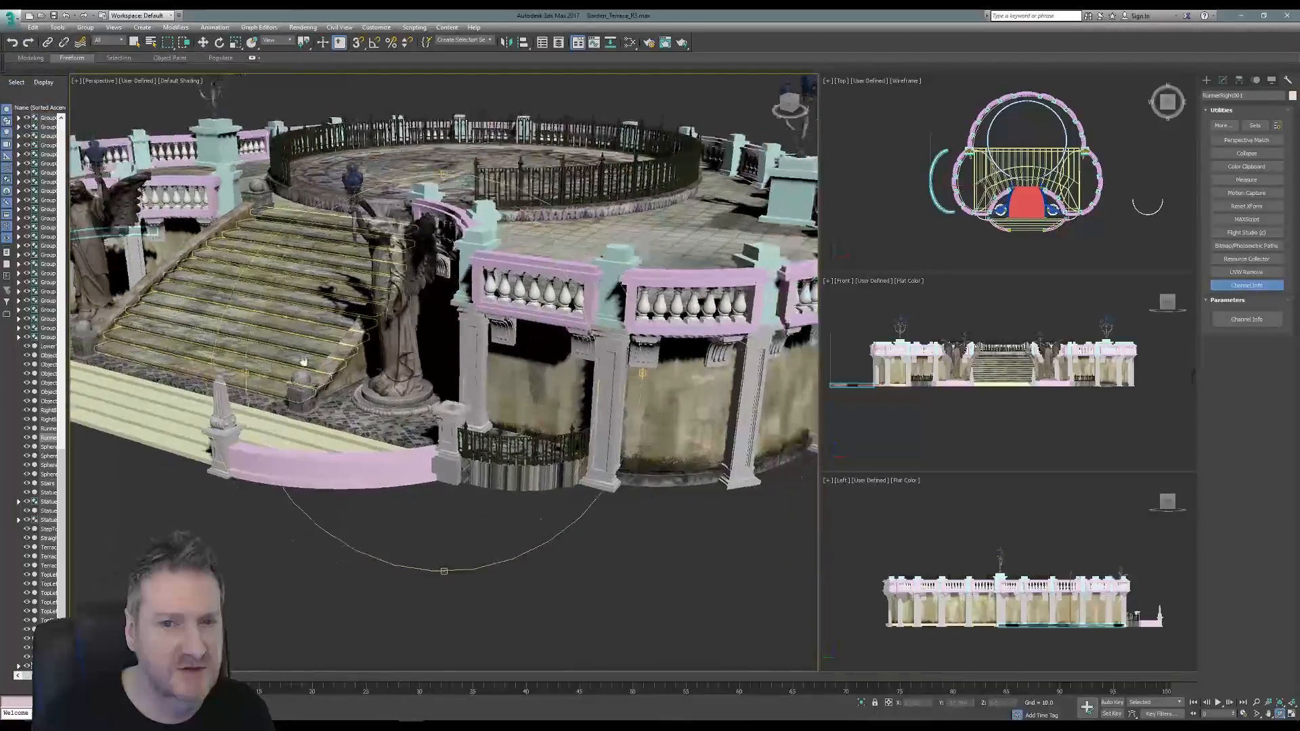
left_click(136, 44)
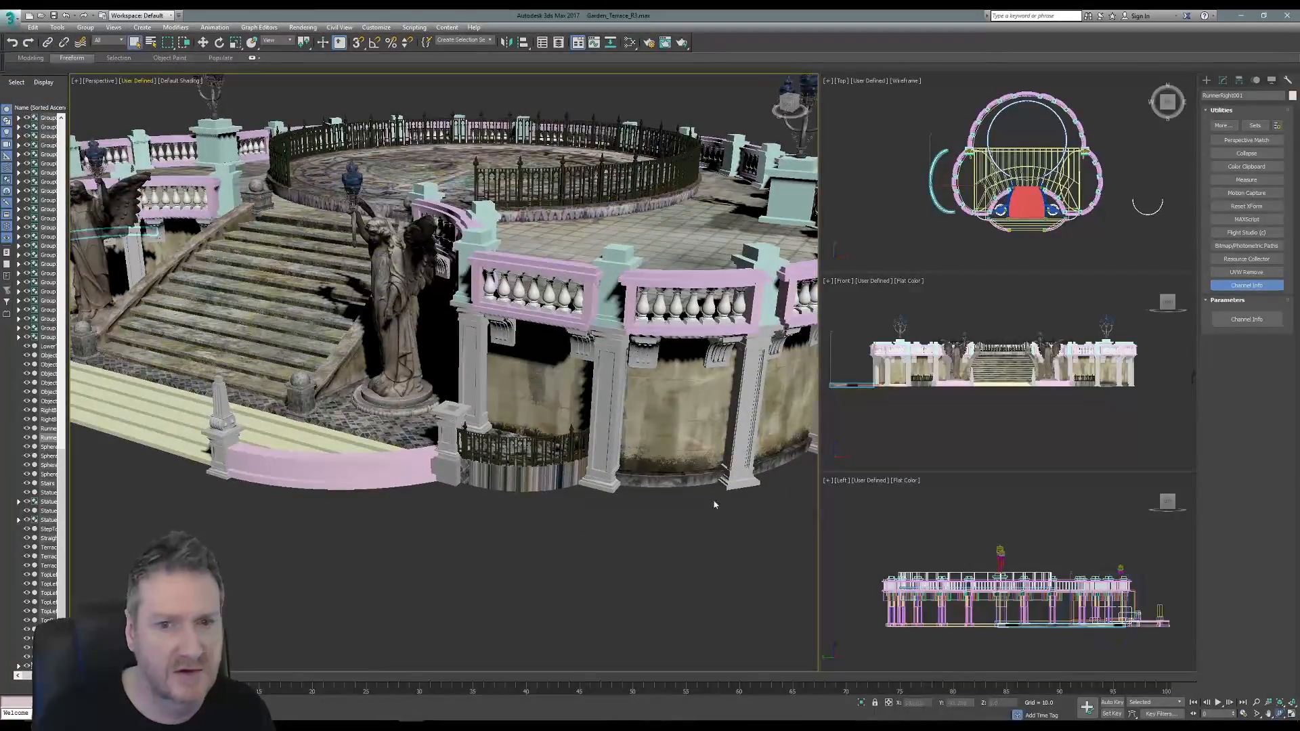
left_click(704, 478)
left_click(1251, 317)
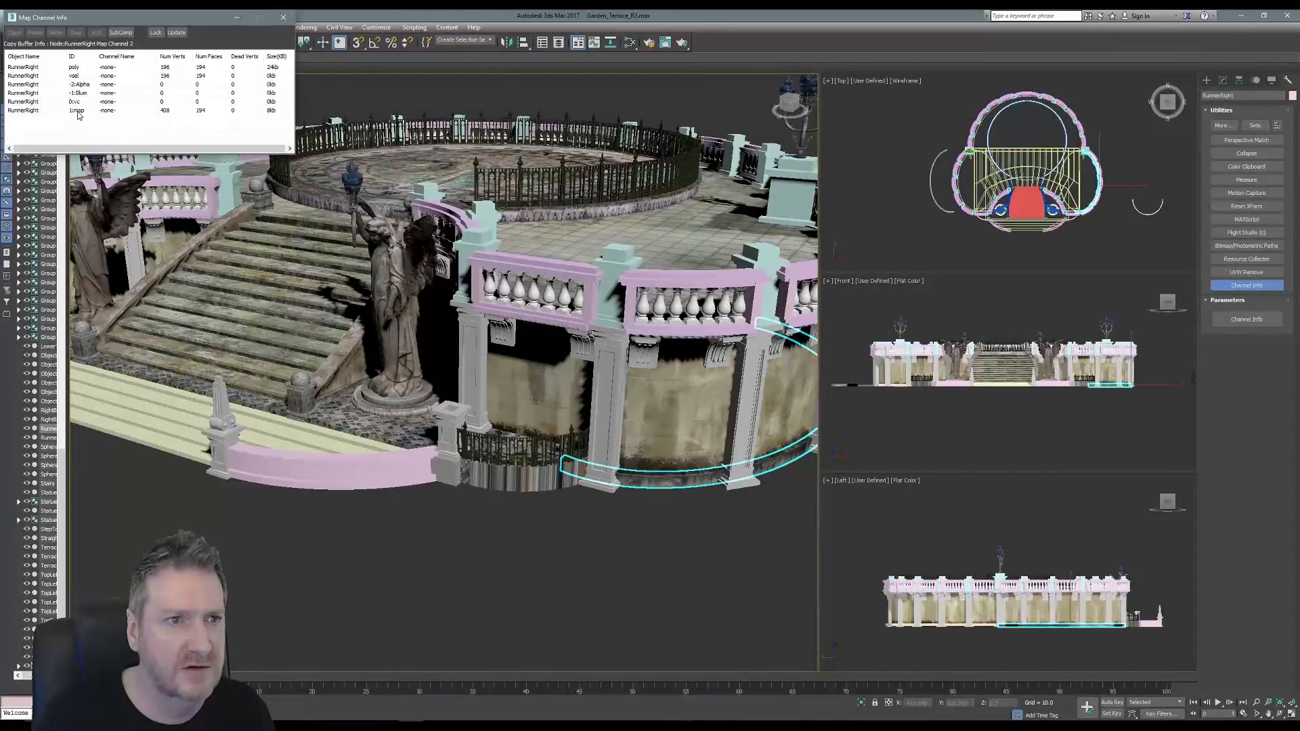
right_click(78, 115)
left_click(98, 120)
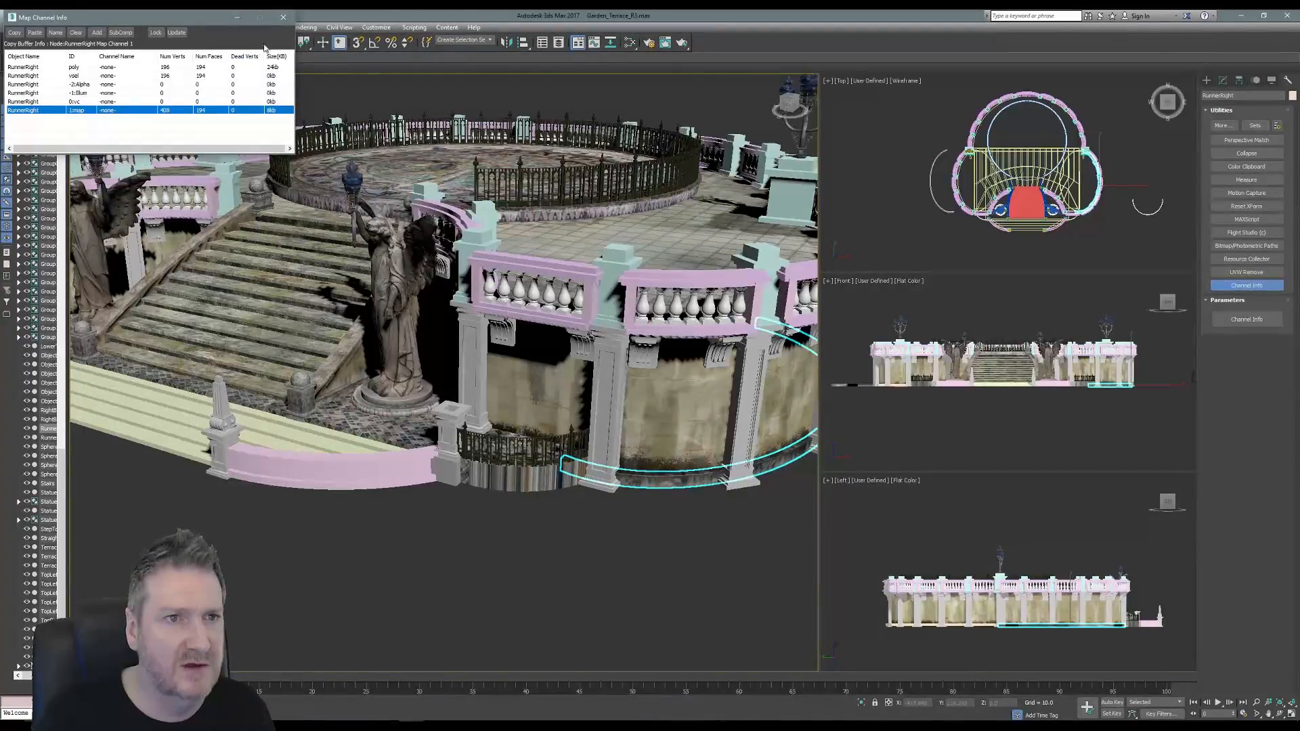
left_click(284, 19)
Paste the copied map channel 1 onto the mirrored runner copy, RunnerRight001, and close the Map Channel Info list.
middle_click_drag(337, 547, 334, 449, "alt")
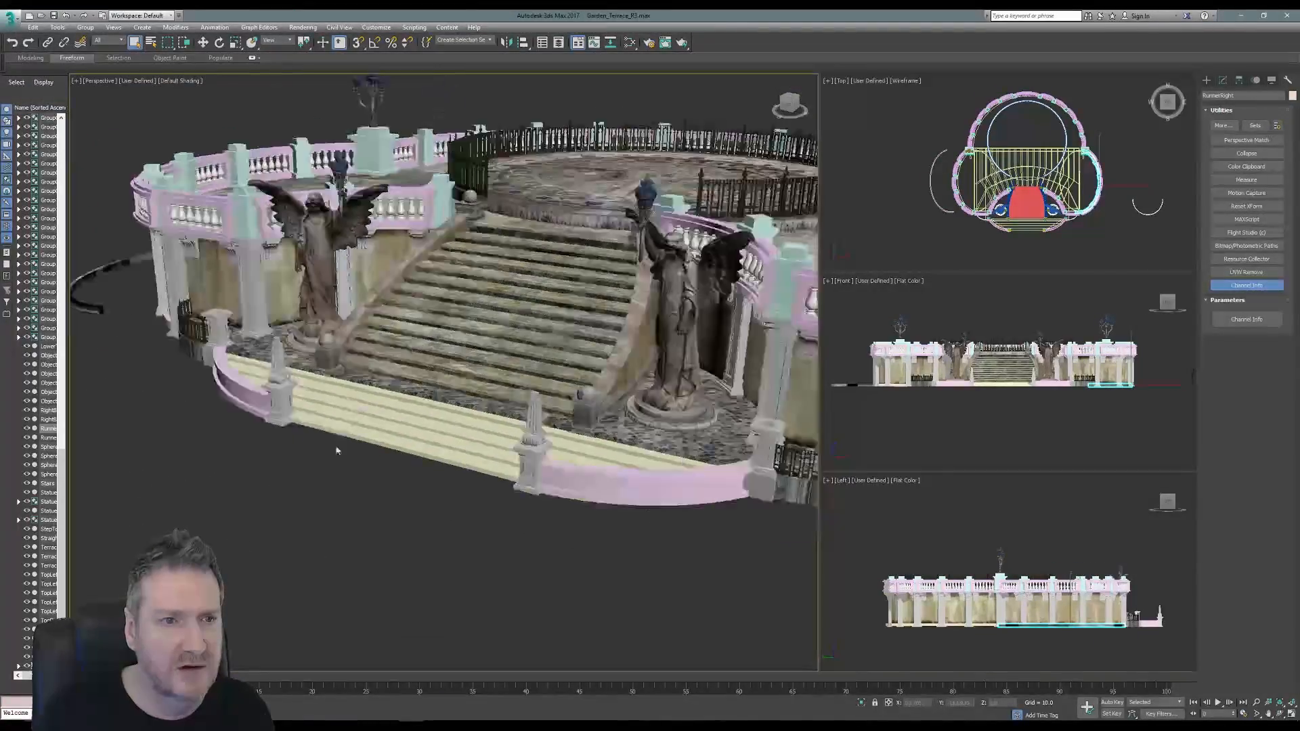
middle_click_drag(132, 373, 357, 450)
scroll(463, 455, "up", 4)
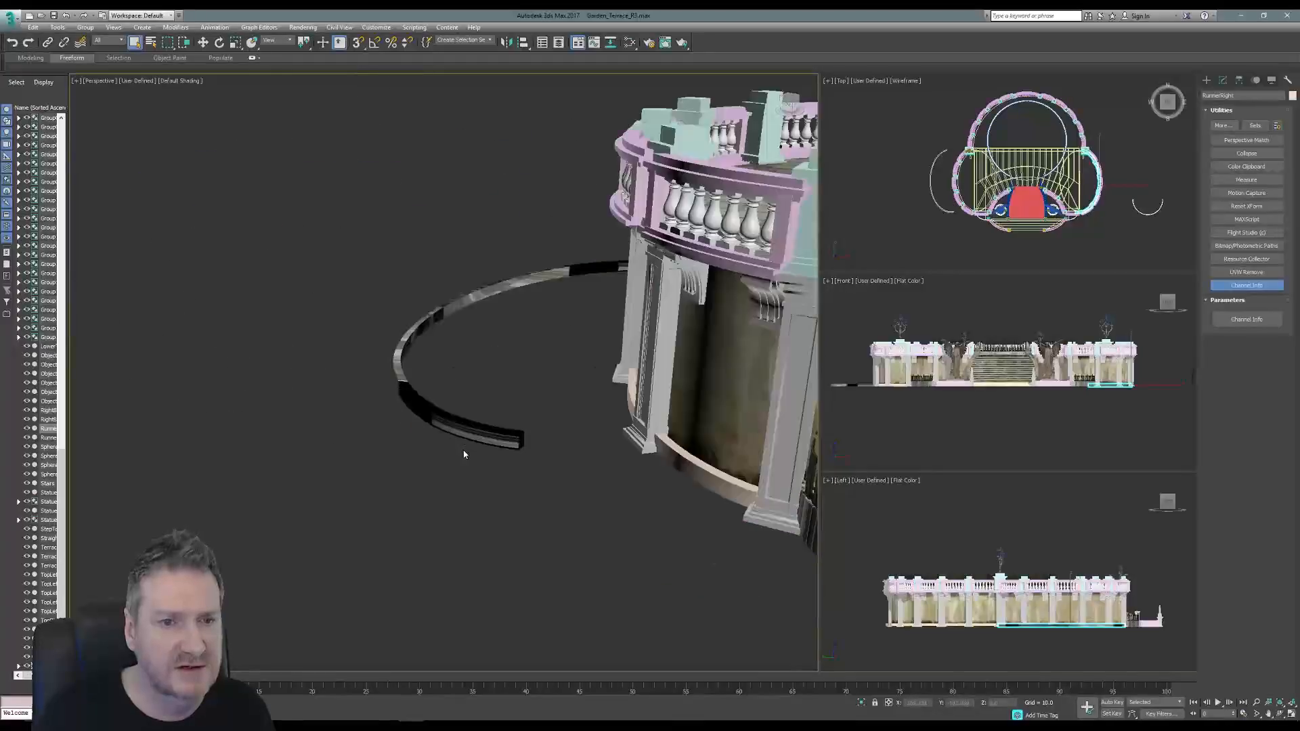
left_click(446, 414)
left_click(1247, 319)
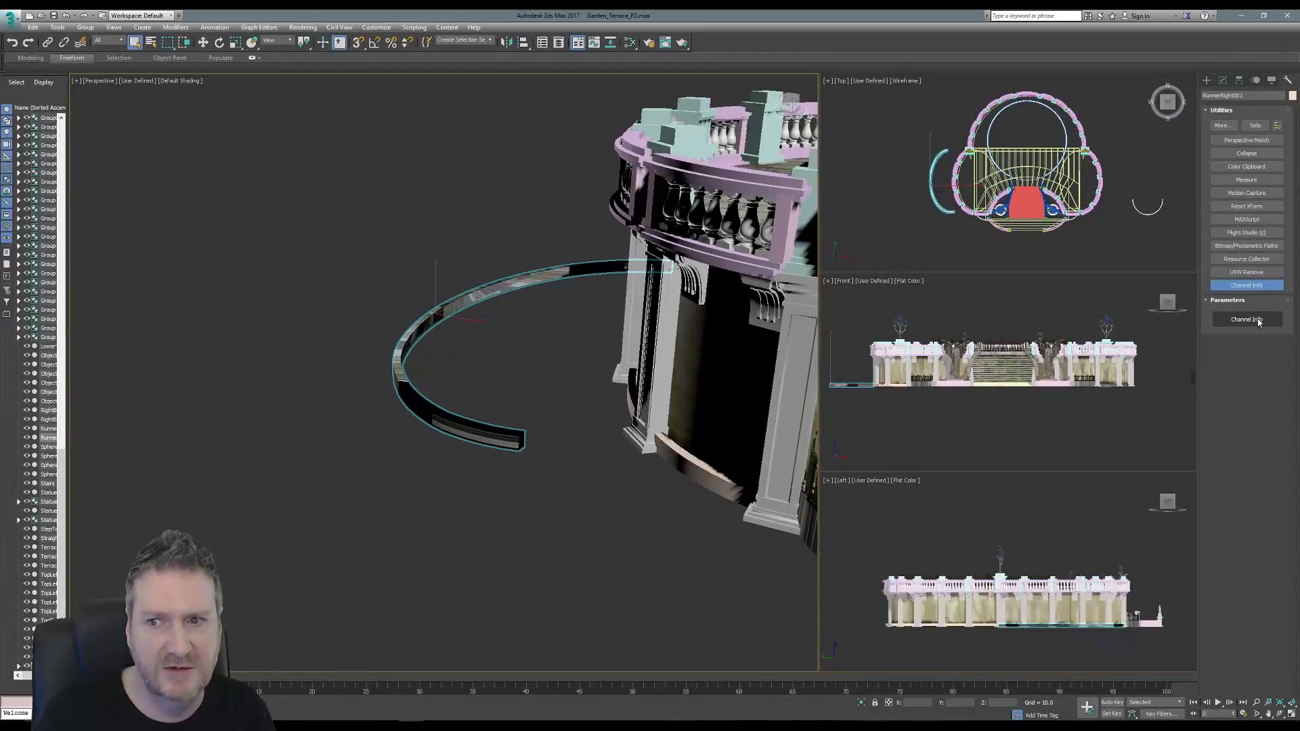
left_click(80, 112)
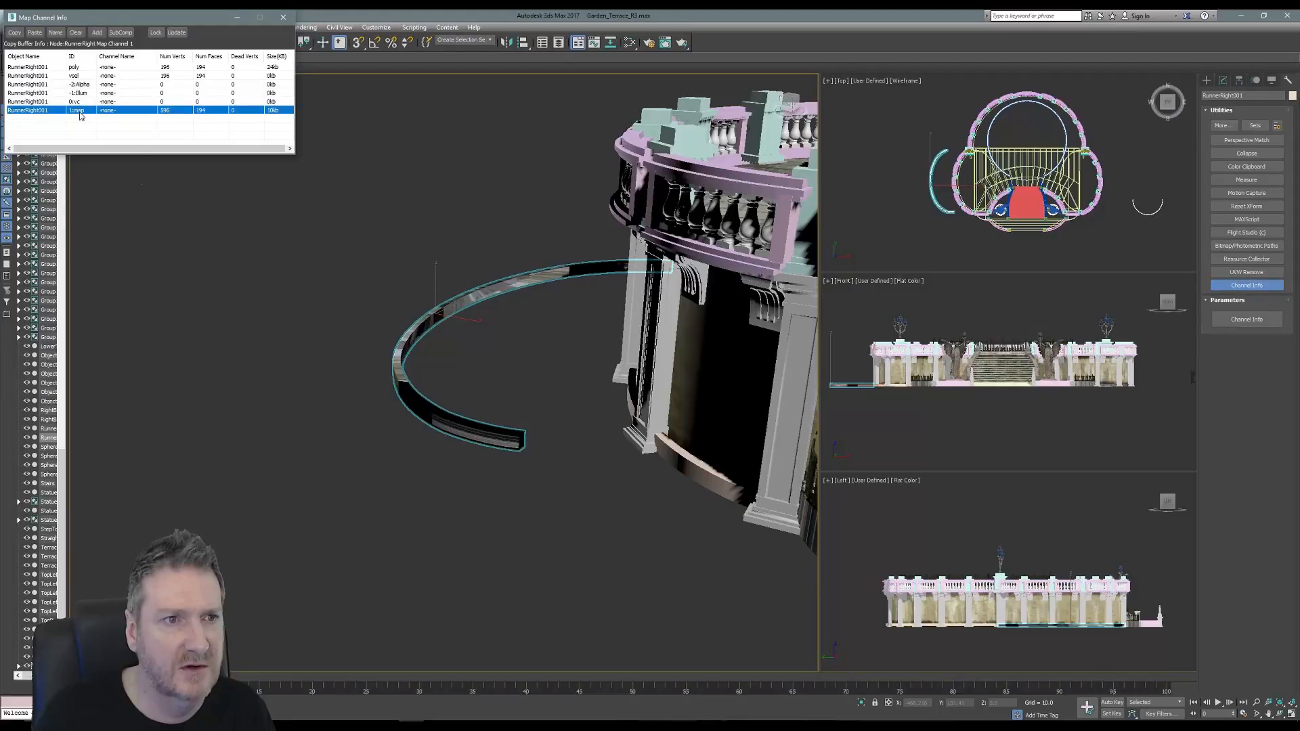
right_click(80, 112)
left_click(102, 137)
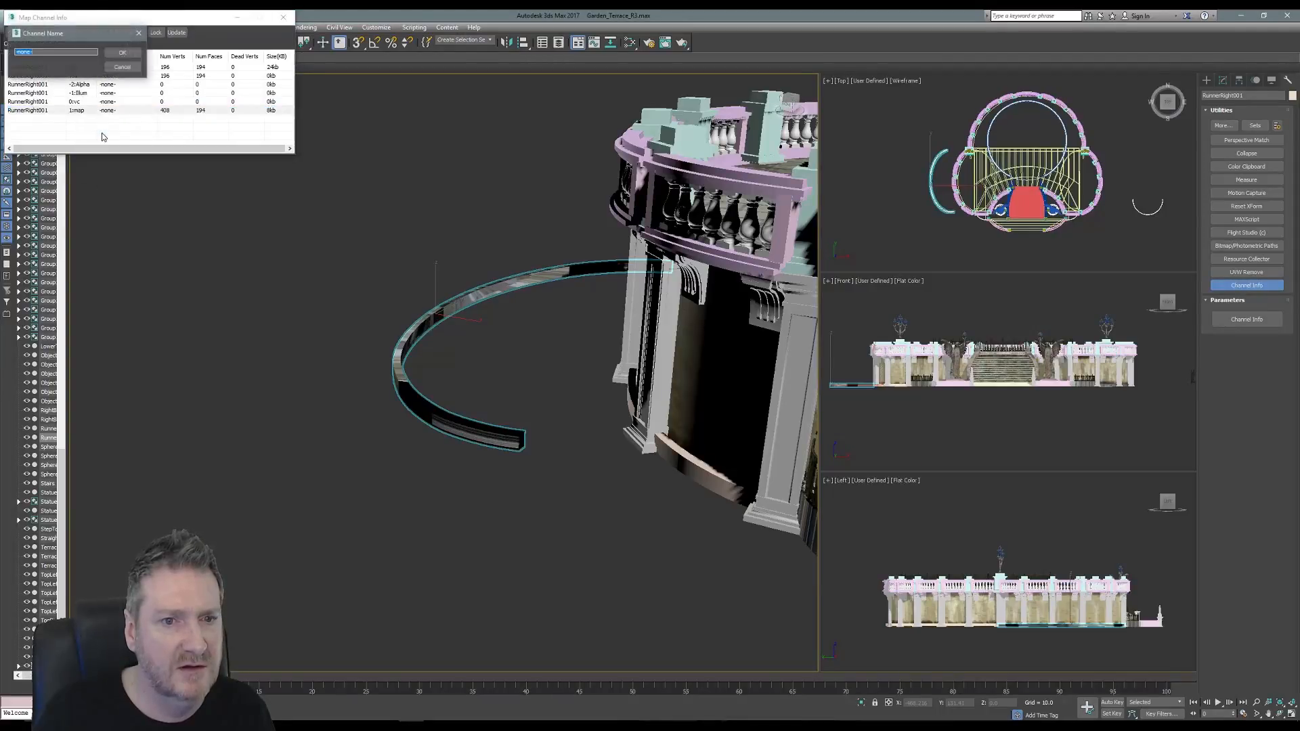
left_click(127, 59)
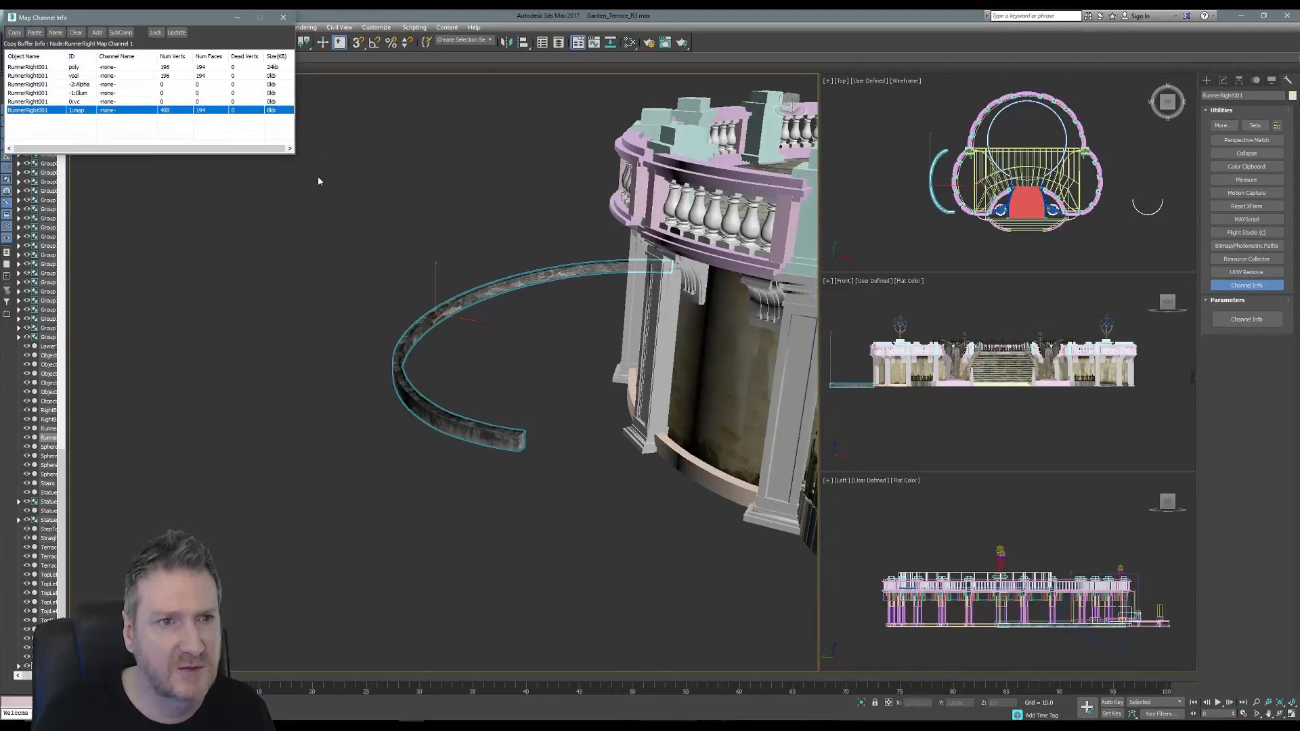
left_click(284, 17)
Delete the old plain runner below the curved wall and move the mirrored runner copy into its place, at about X -158.8.
middle_click_drag(433, 352, 457, 355, "alt")
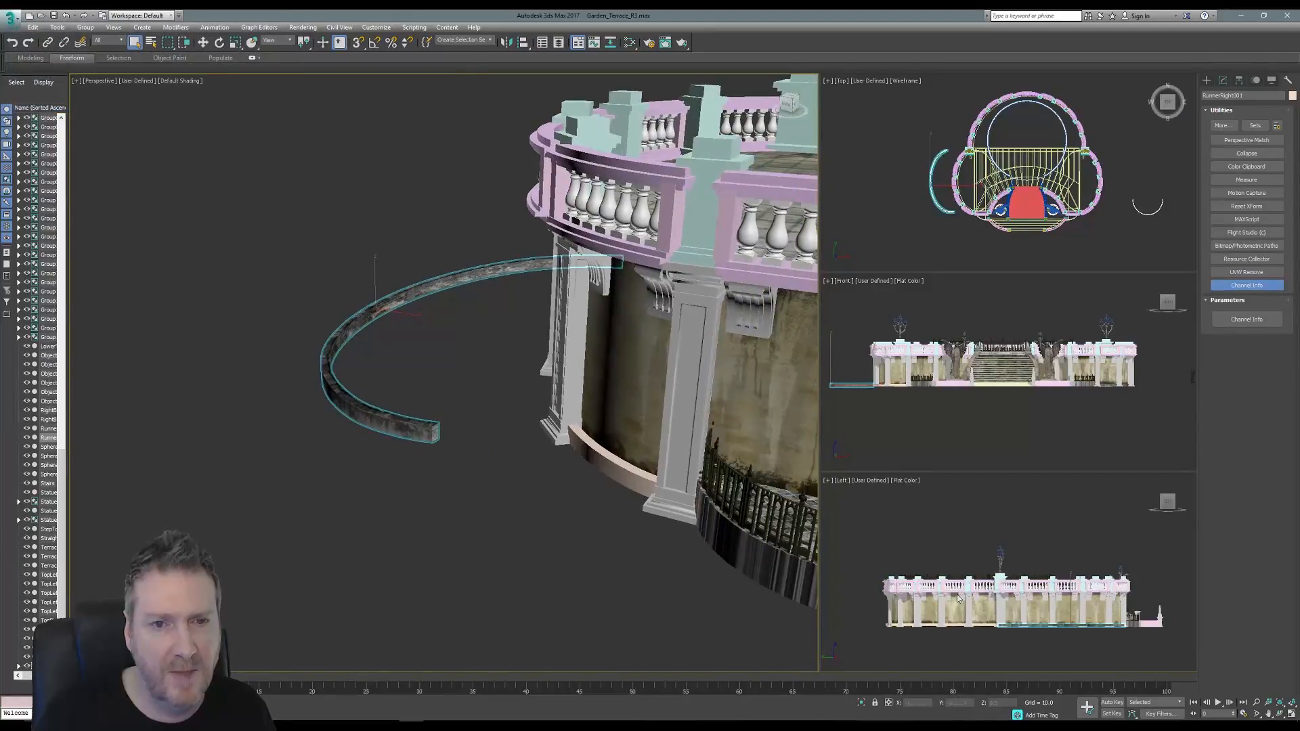
left_click(602, 467)
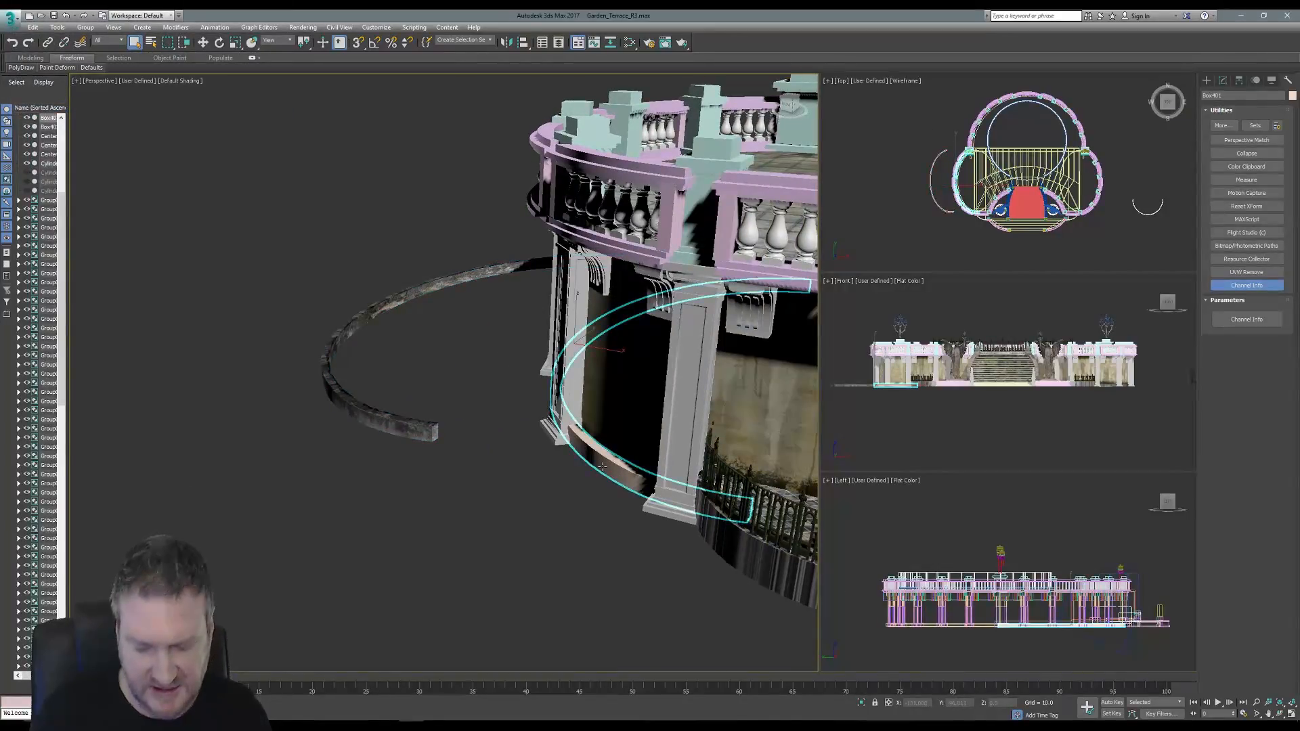
key("Delete")
left_click(403, 437)
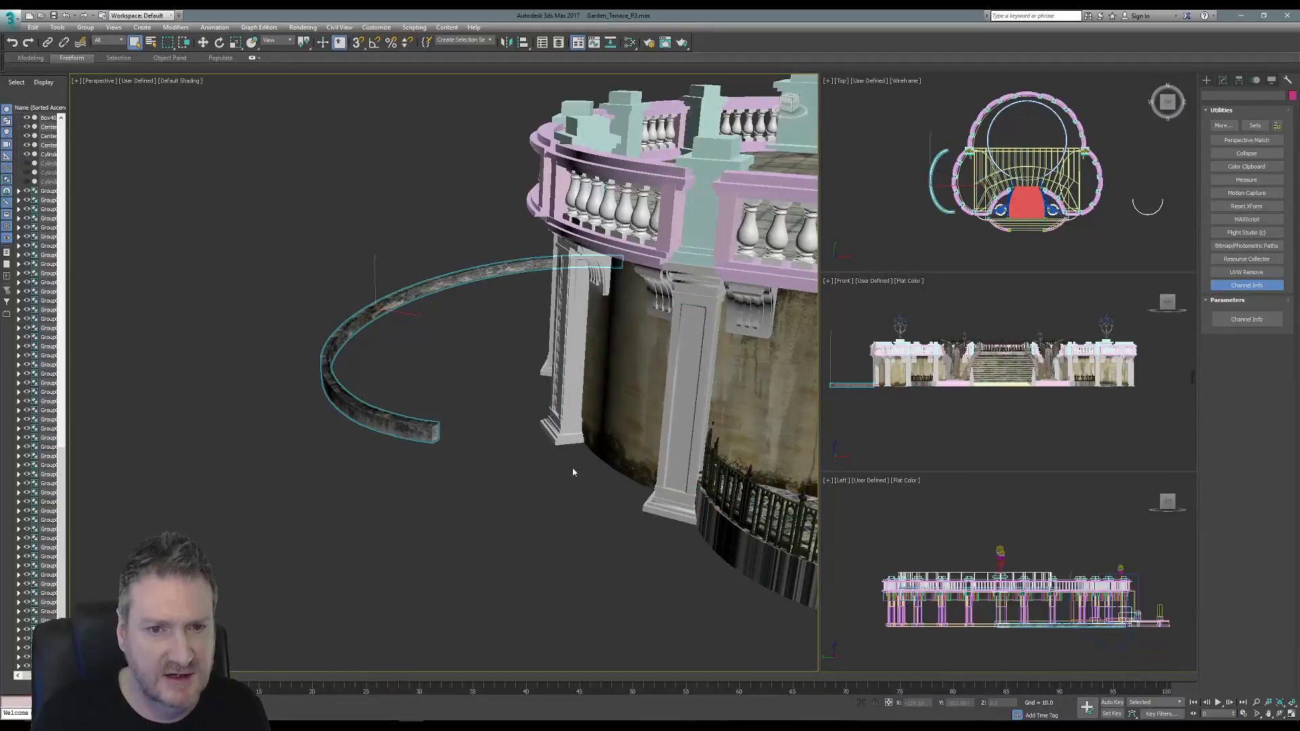
left_click(203, 42)
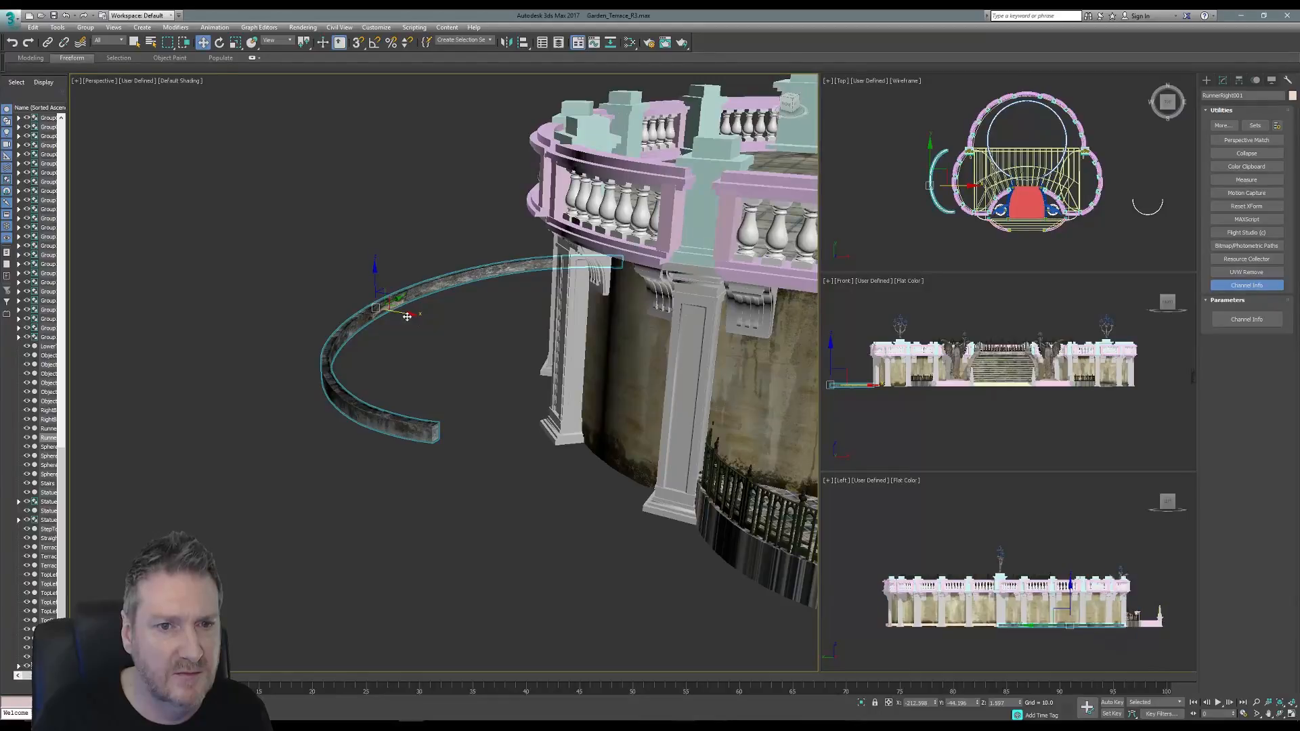
left_click_drag(406, 316, 600, 389)
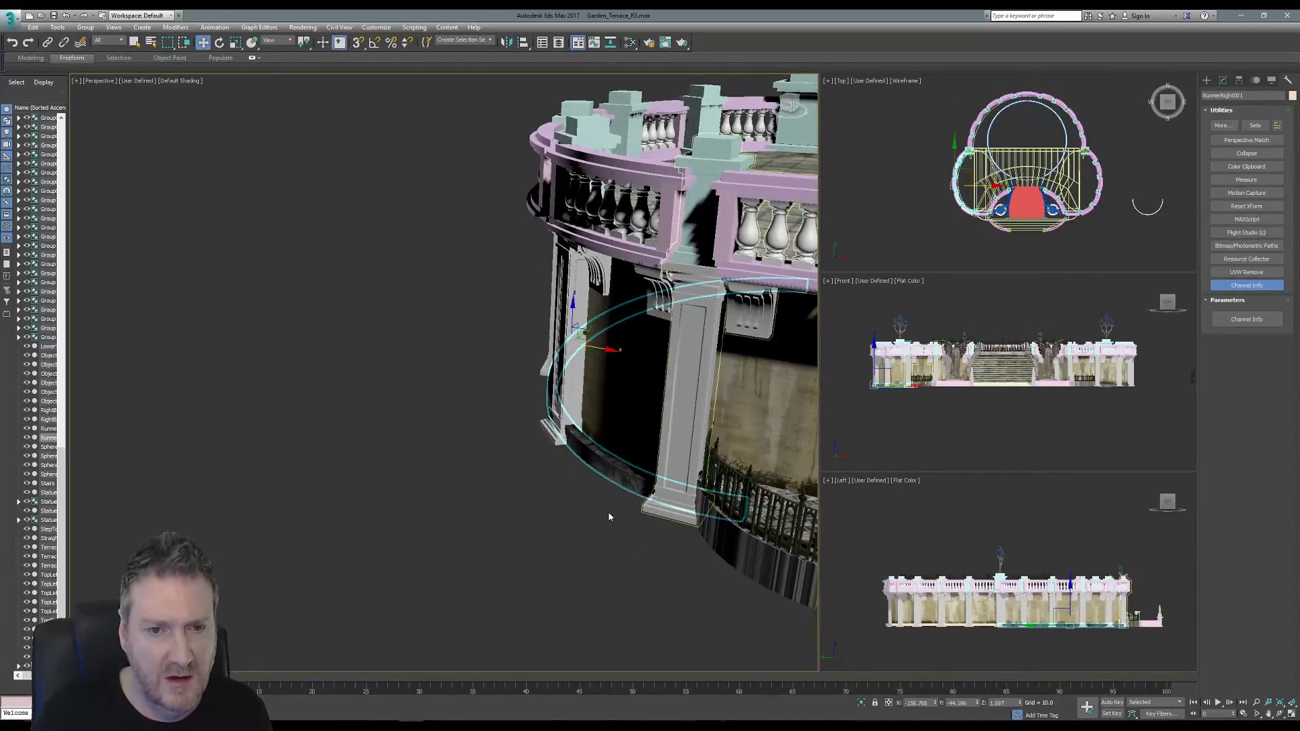
Add the curved terrace wall to the selection and isolate it together with the mirrored runner.
left_click(619, 412, "ctrl")
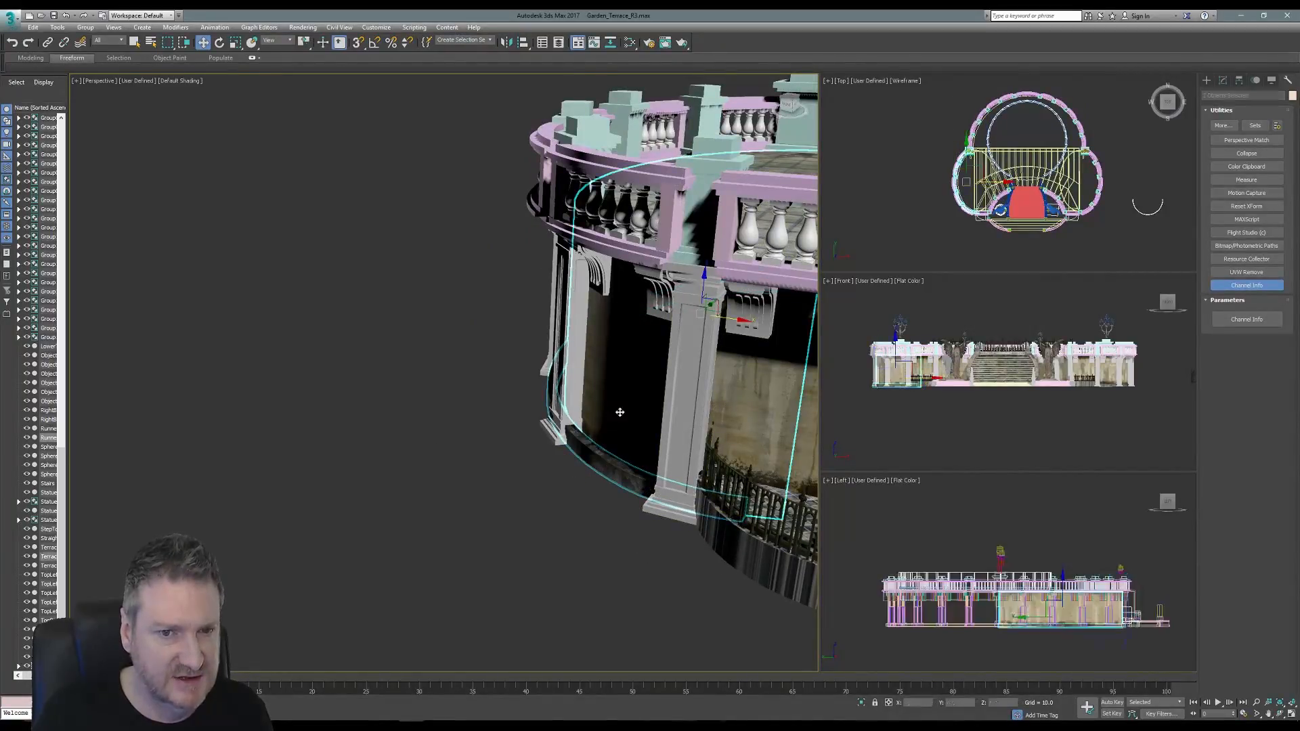
left_click(57, 27)
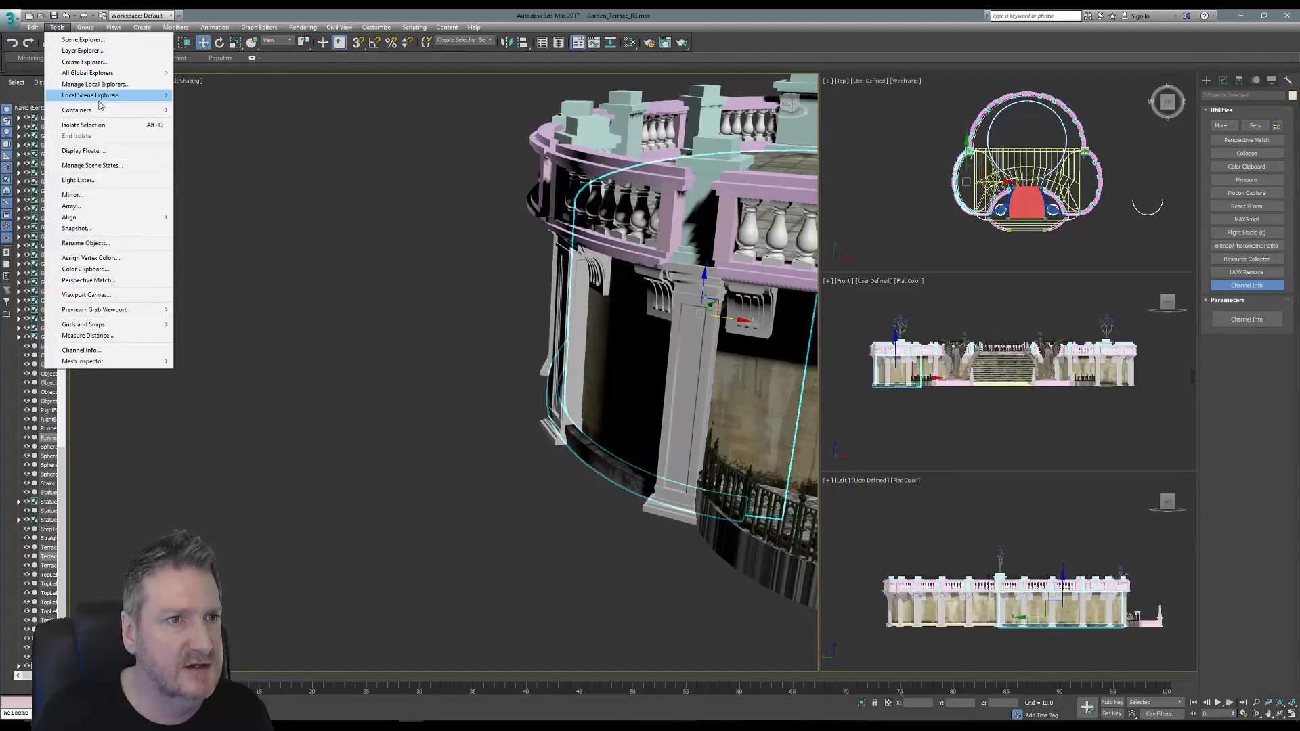
left_click(99, 126)
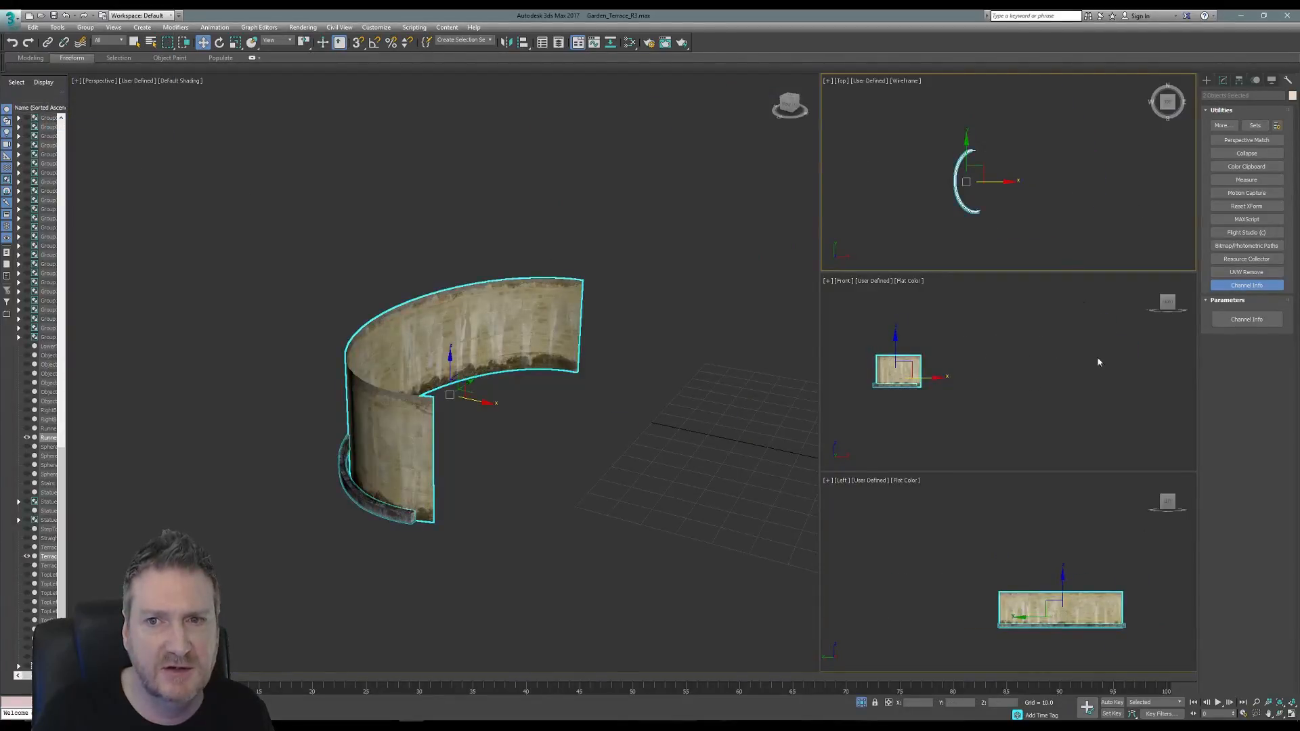
Nudge the mirrored runner about 1.7 units along X in the enlarged top view, so it meets the wall's curve.
left_click(1291, 718)
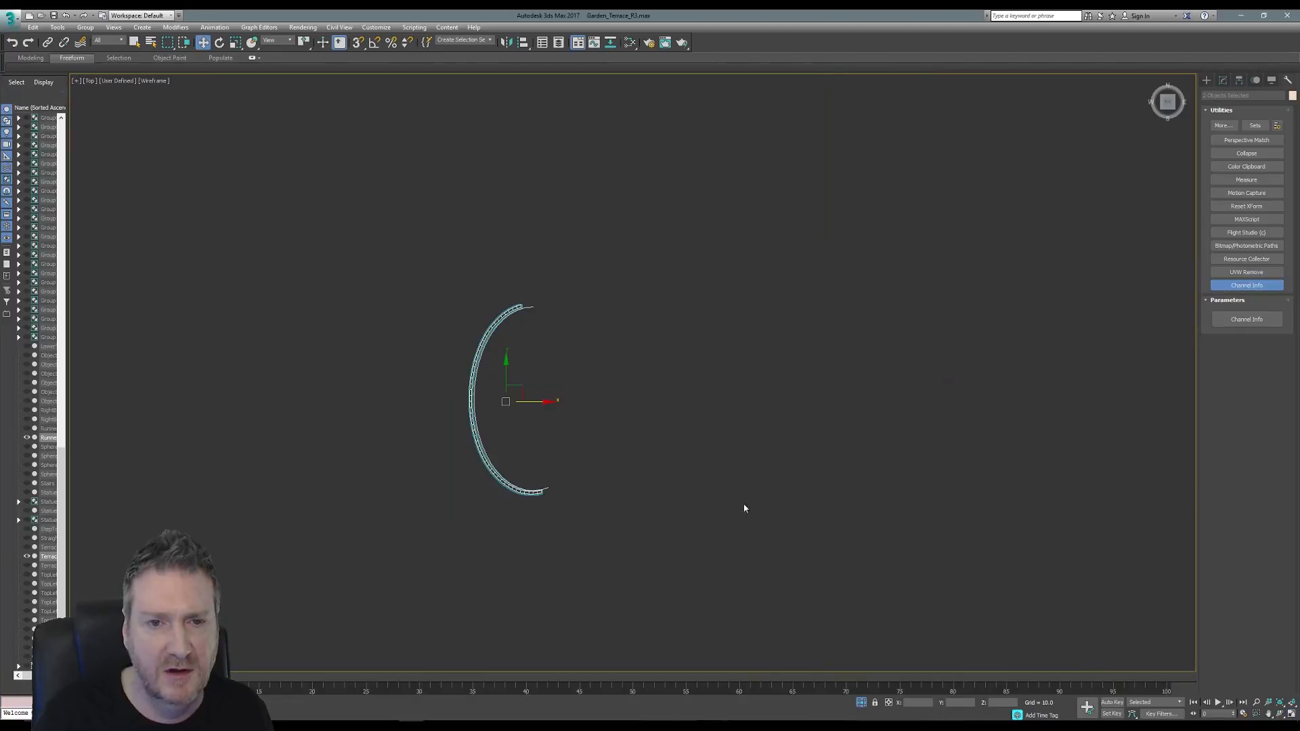
middle_click_drag(562, 350, 589, 315)
scroll(563, 370, "up", 5)
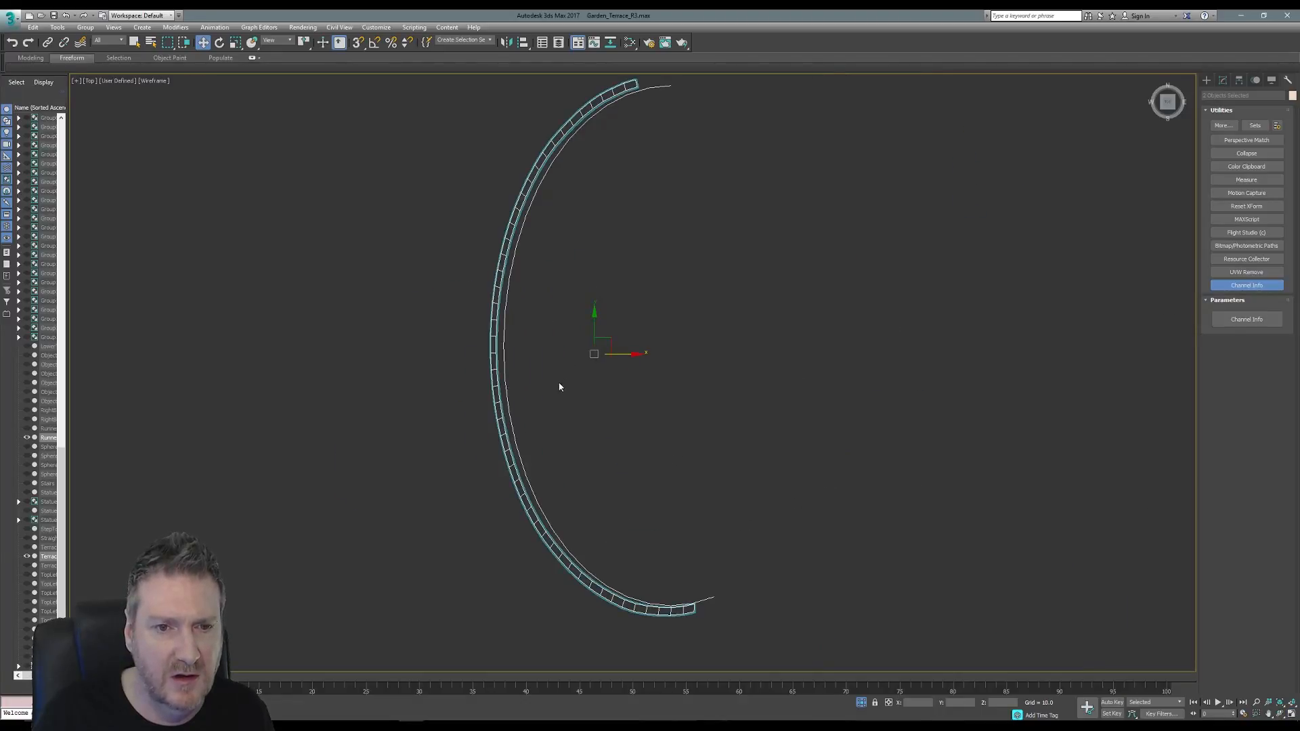
left_click(566, 400)
left_click(511, 470)
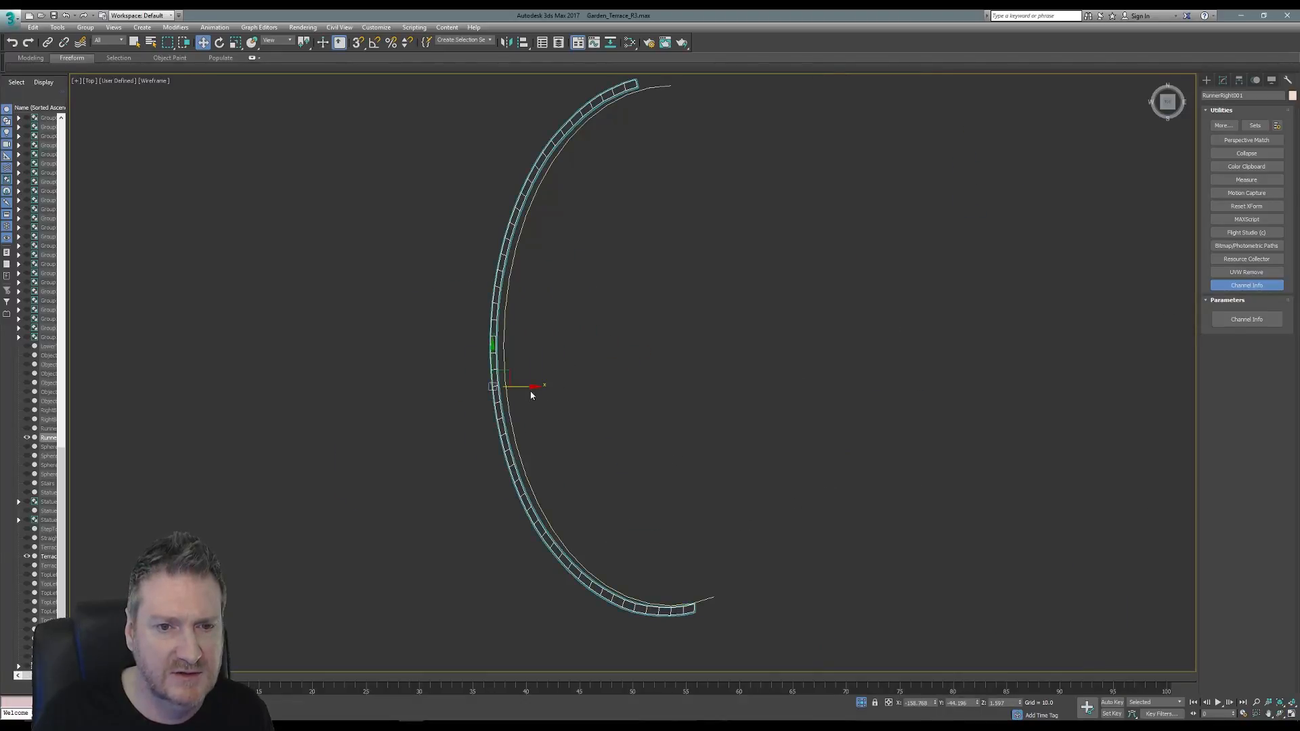
left_click_drag(523, 390, 529, 383)
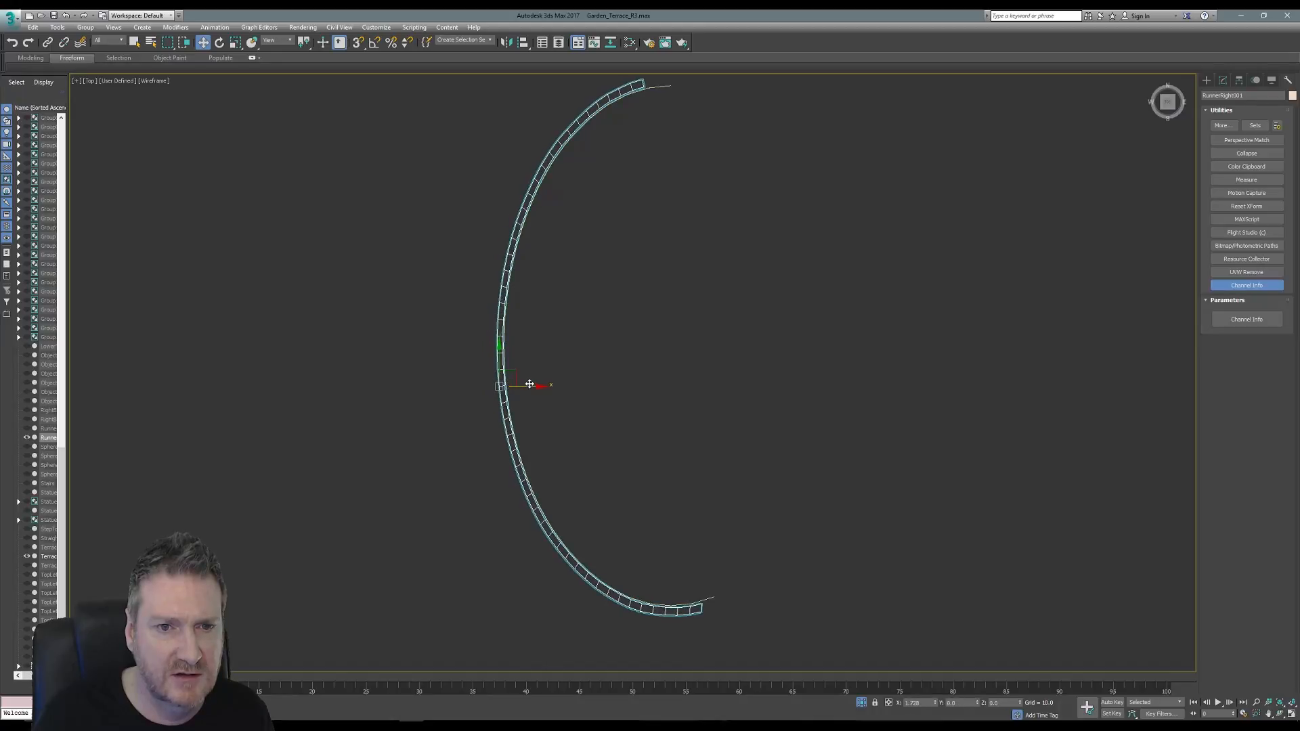
left_click(1291, 716)
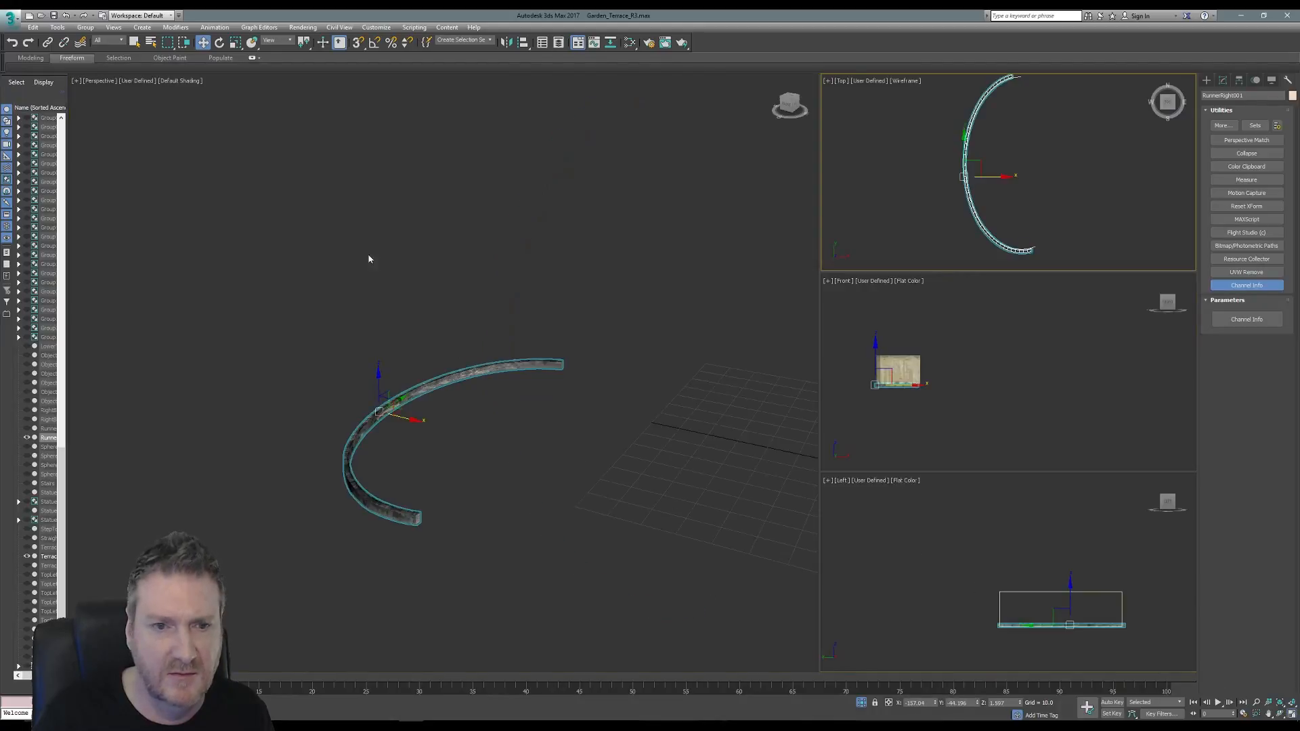
End the isolation to bring back the whole terrace and deselect the runner.
left_click(57, 27)
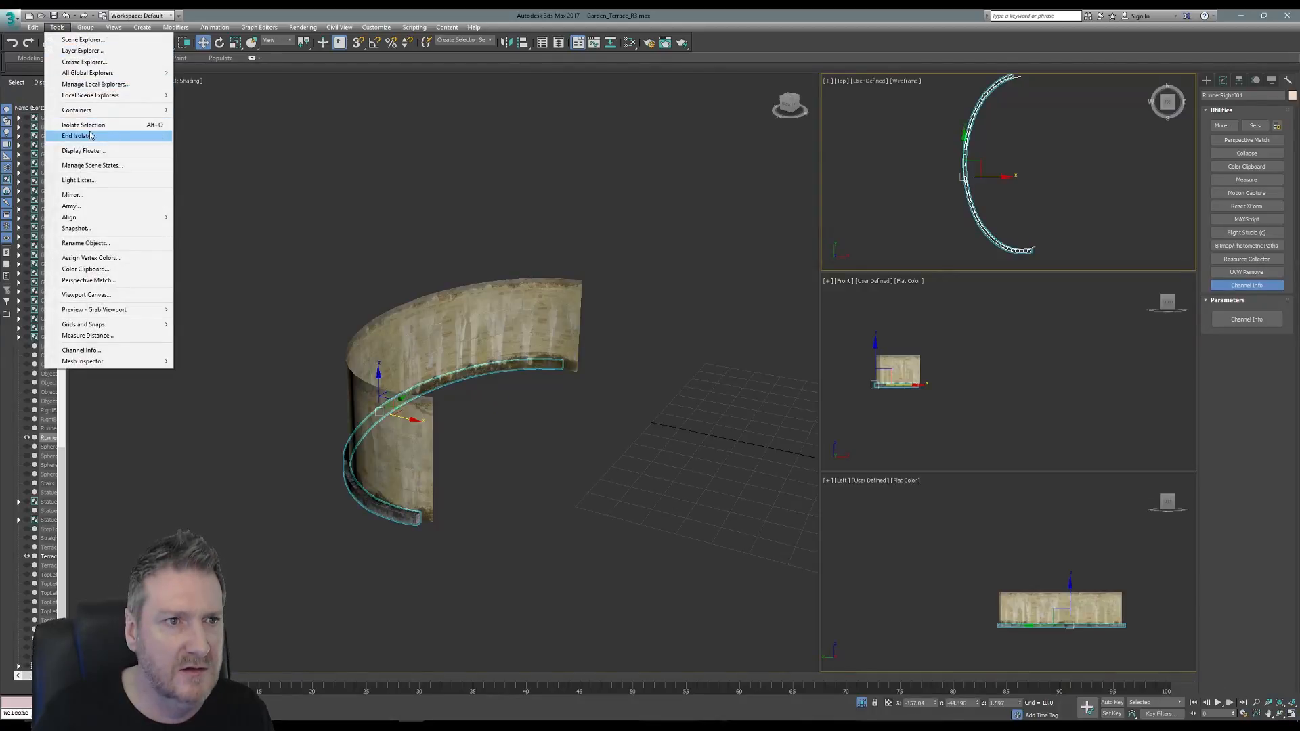
left_click(101, 136)
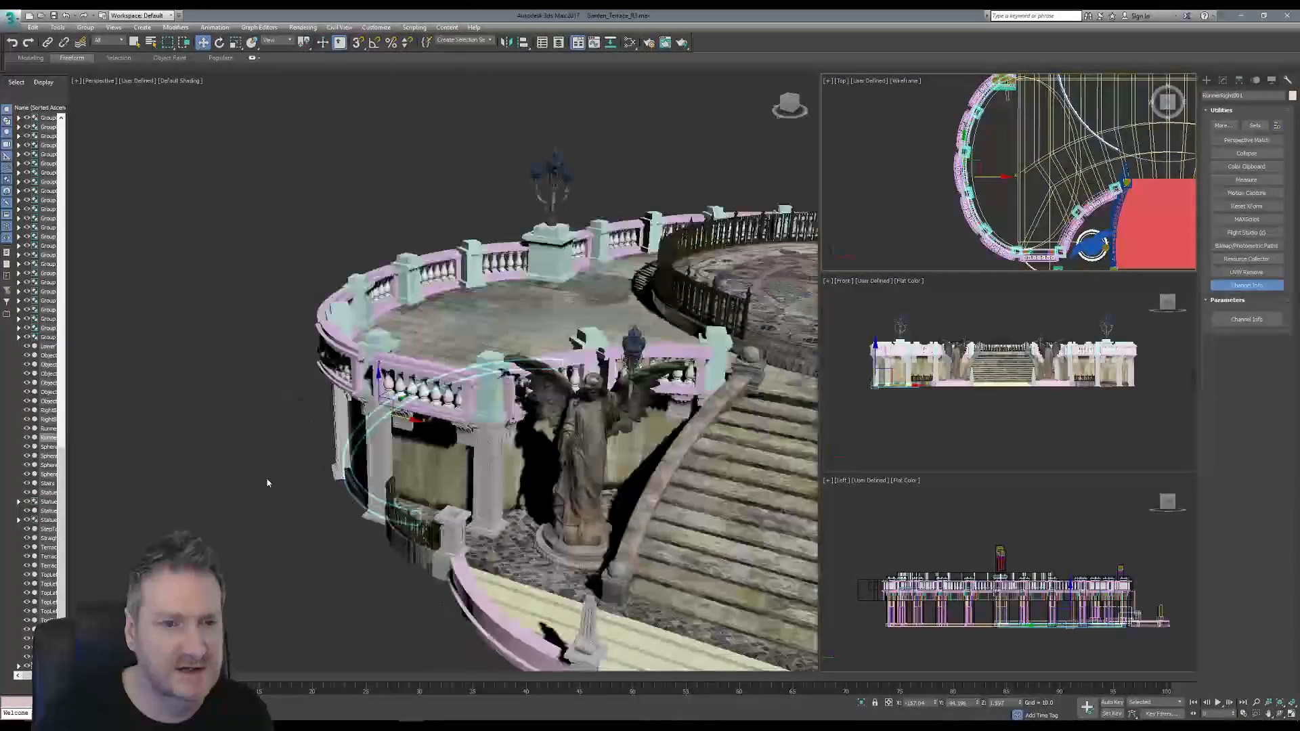
left_click(268, 483)
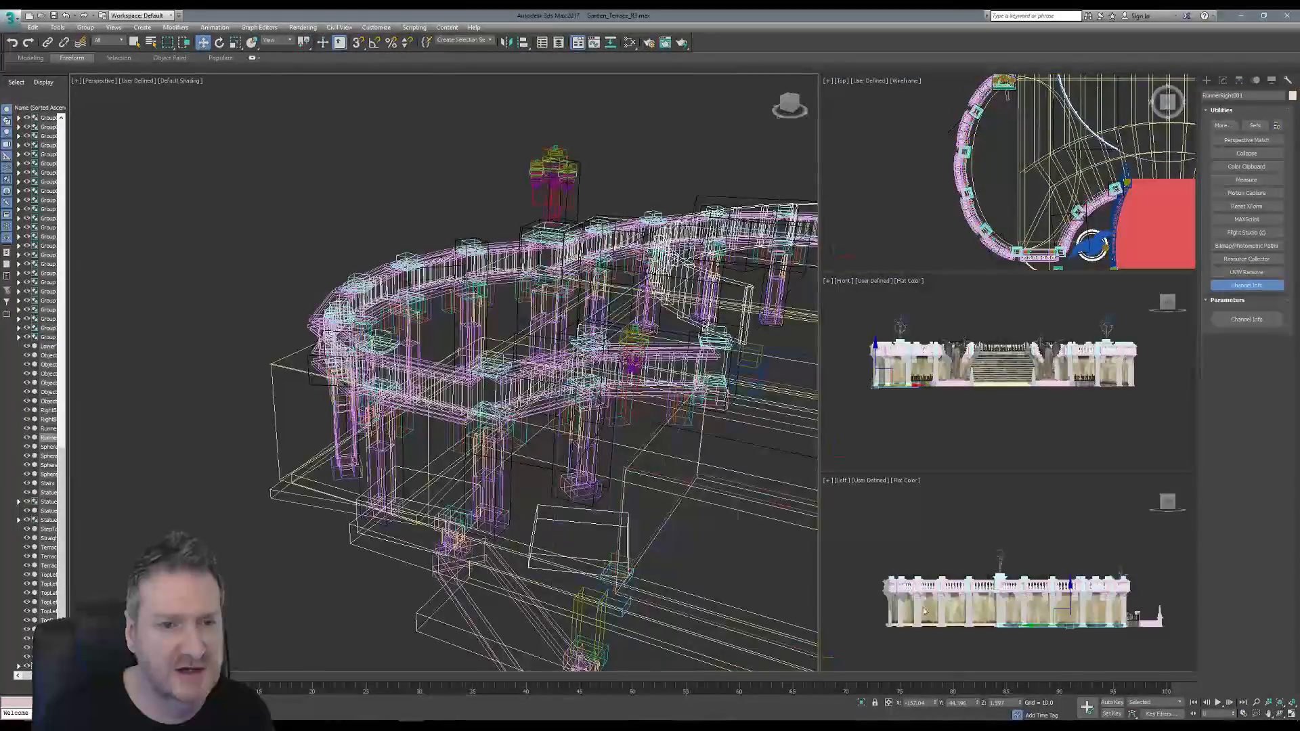
Examine the whole terrace from several sides with its textured runners, finishing close up on the staircase.
left_click(1280, 715)
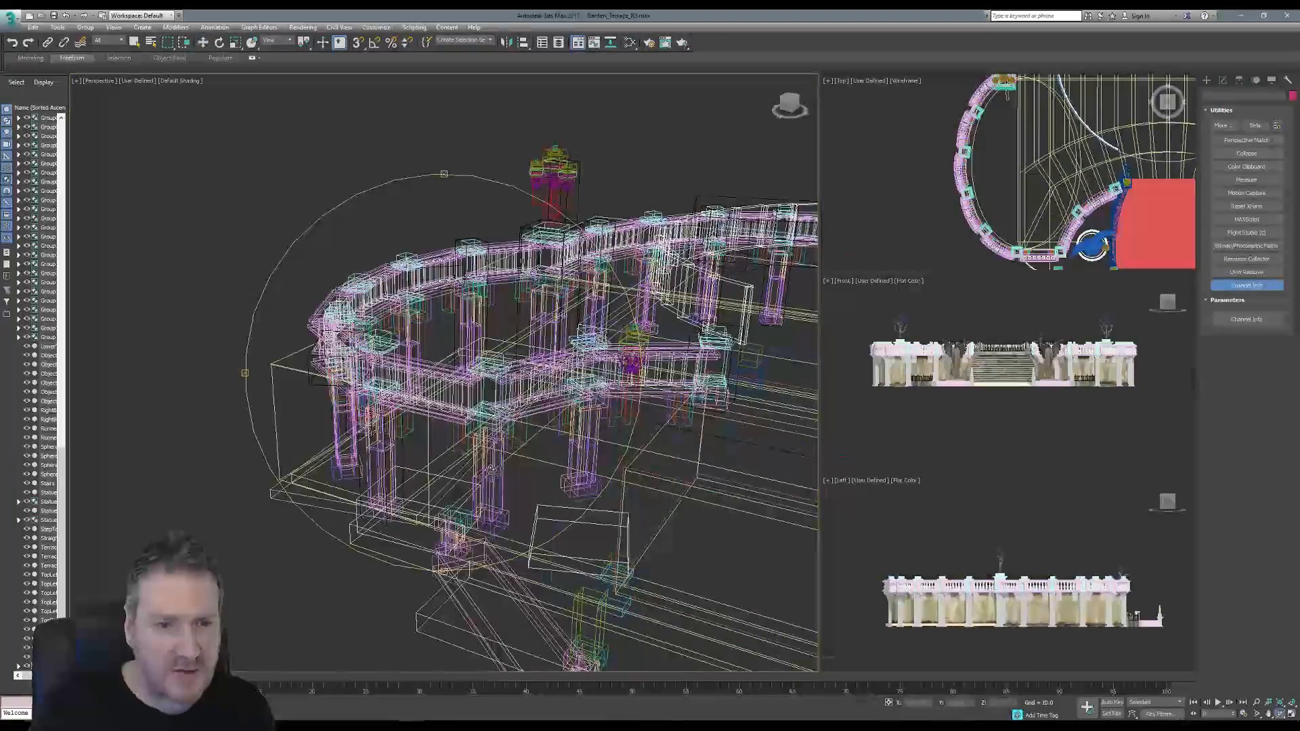
mouse_move(504, 501)
left_mouse_down()
mouse_move(561, 515)
mouse_move(562, 474)
mouse_move(589, 467)
mouse_move(587, 406)
mouse_move(393, 378)
mouse_move(535, 378)
left_mouse_up()
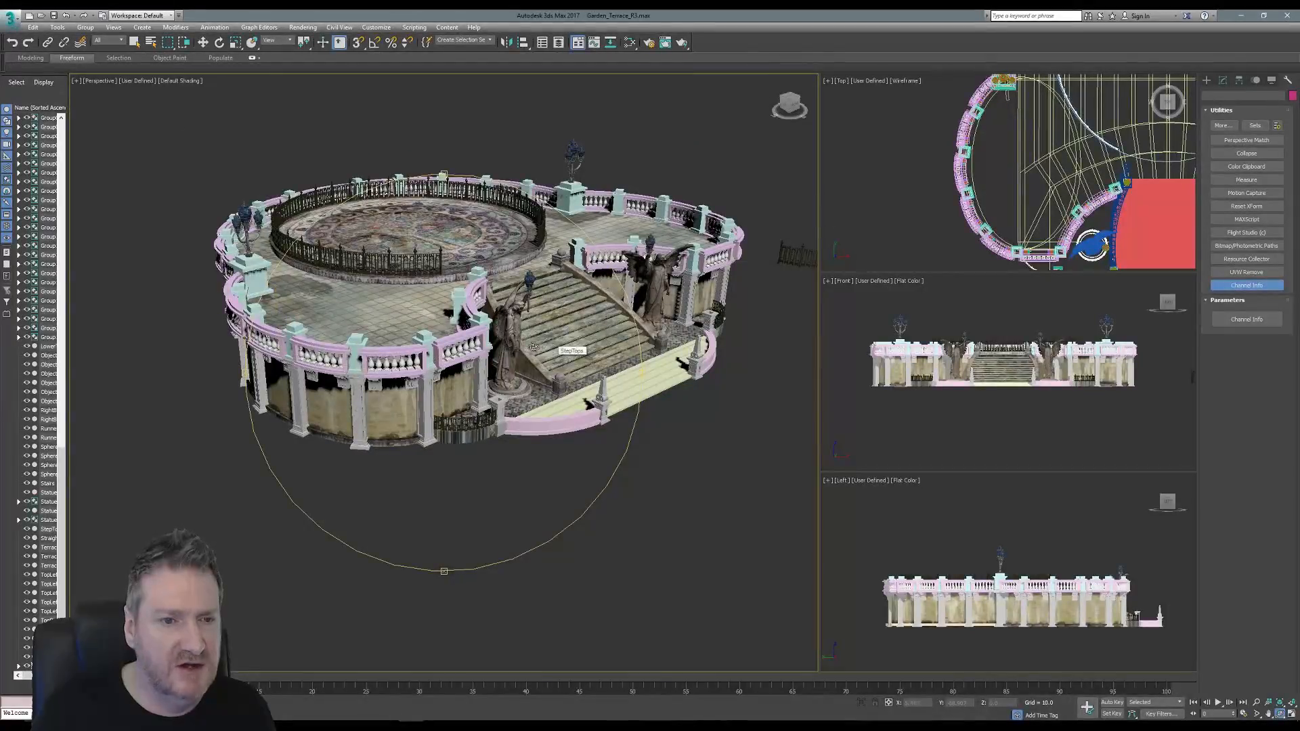
left_click_drag(518, 358, 433, 161)
left_click_drag(427, 395, 611, 364)
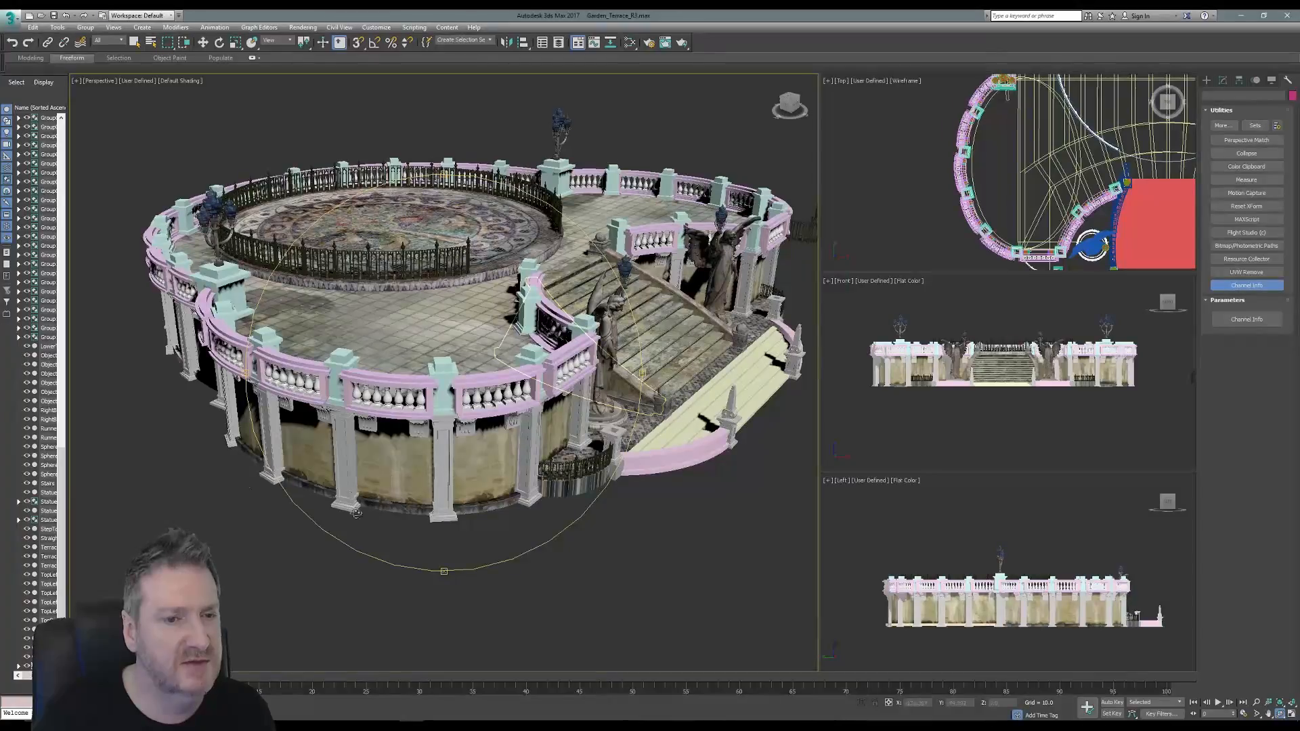
mouse_move(396, 400)
left_mouse_down()
mouse_move(327, 393)
mouse_move(387, 400)
mouse_move(502, 383)
mouse_move(477, 348)
mouse_move(516, 348)
mouse_move(487, 311)
mouse_move(323, 359)
left_mouse_up()
scroll(323, 359, "up", 10)
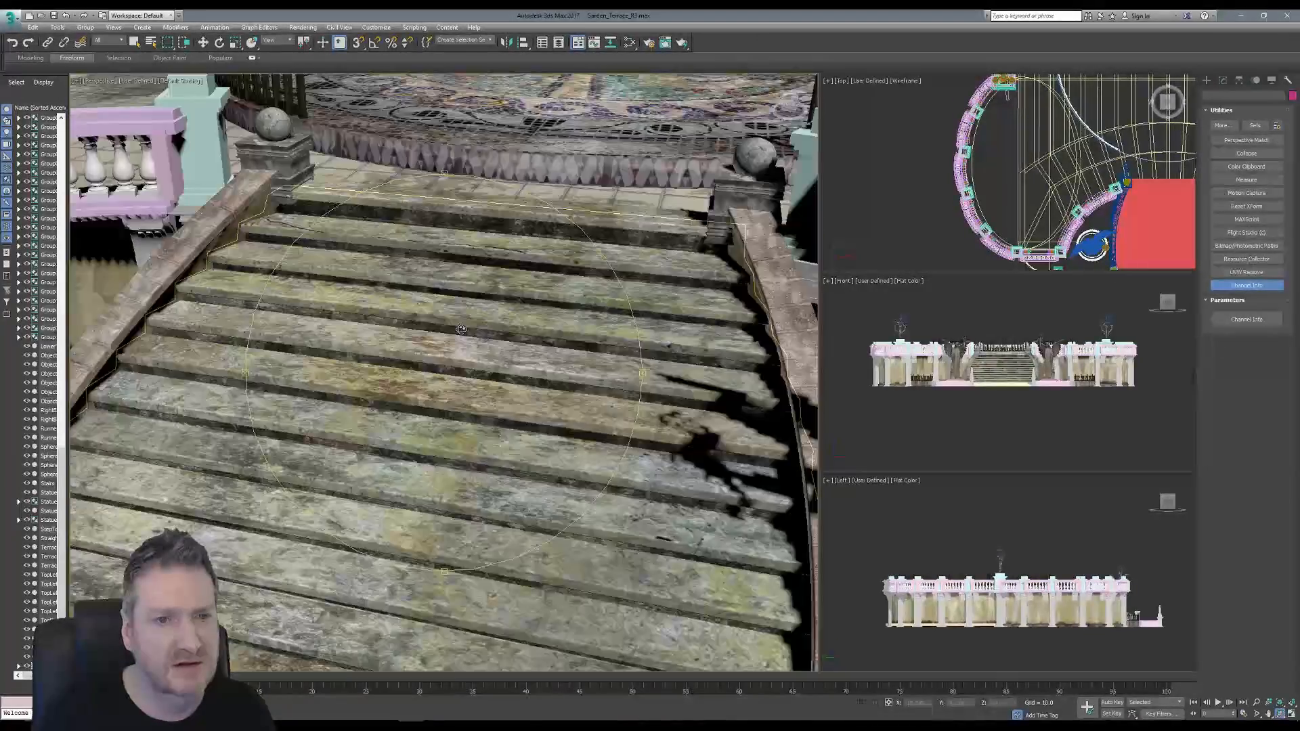
left_click_drag(461, 330, 488, 333)
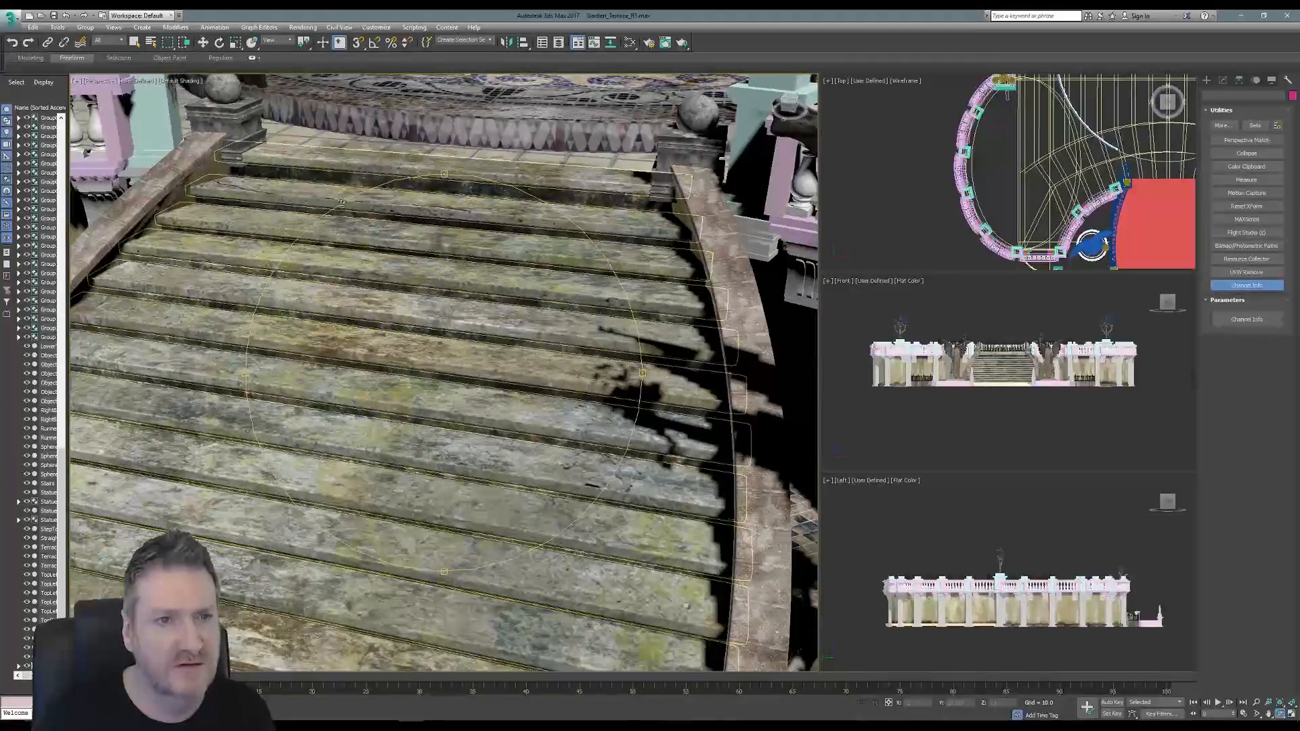
Select the staircase's step tops and isolate them.
left_click(135, 42)
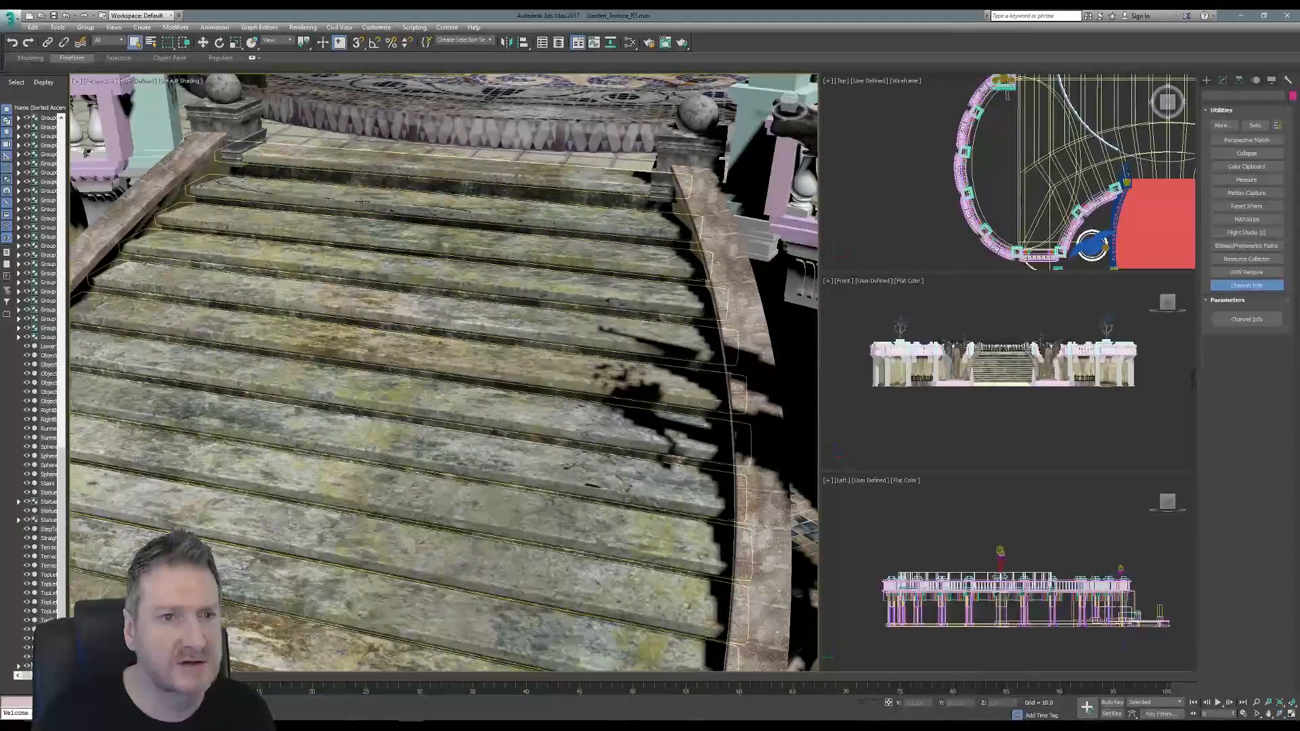
left_click(361, 201)
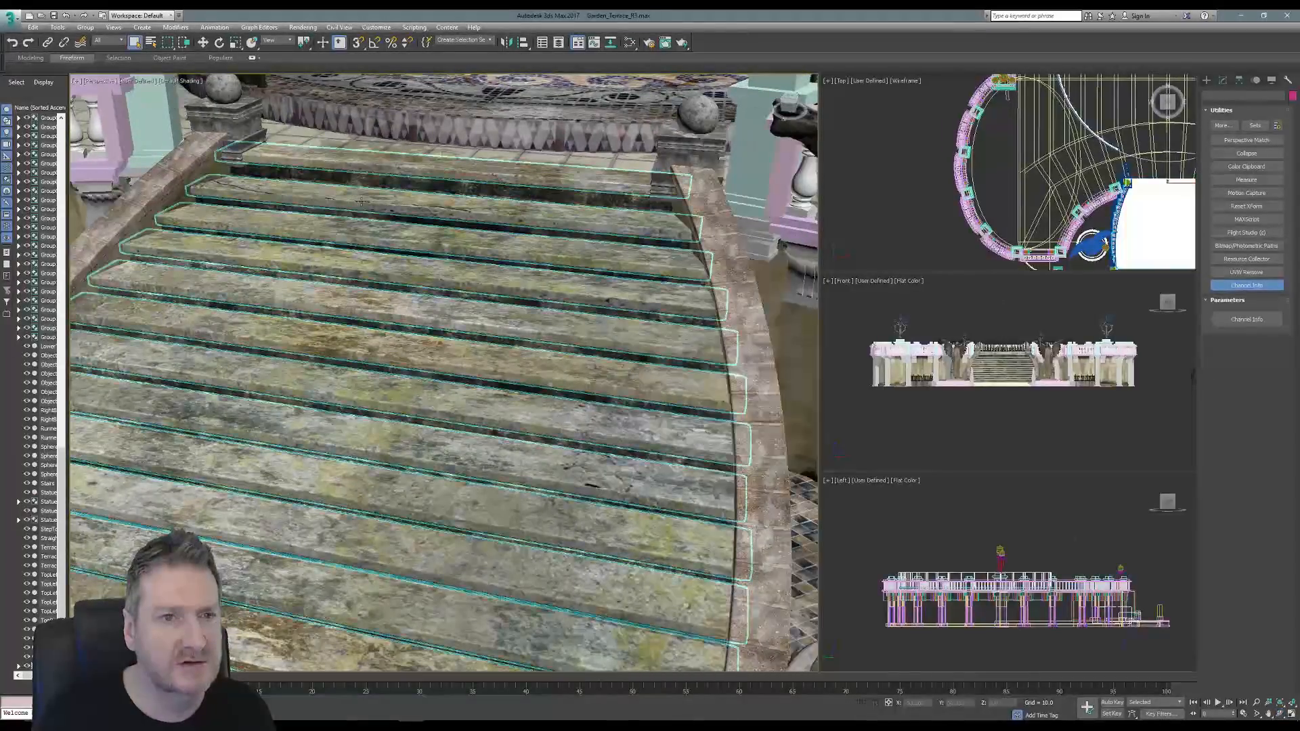
left_click(58, 27)
left_click(96, 129)
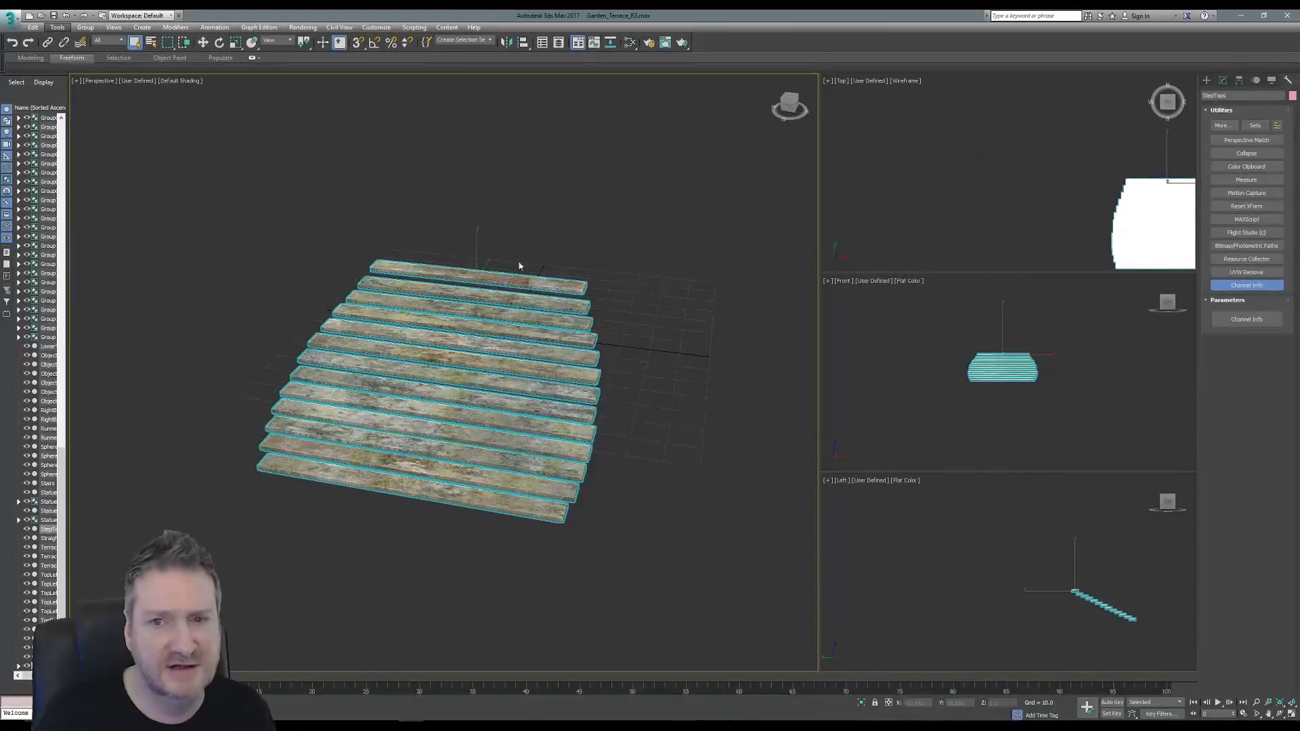
Examine the isolated step tops' stone texture up close and the density of their mesh in the top wireframe view.
middle_click_drag(583, 302, 610, 335)
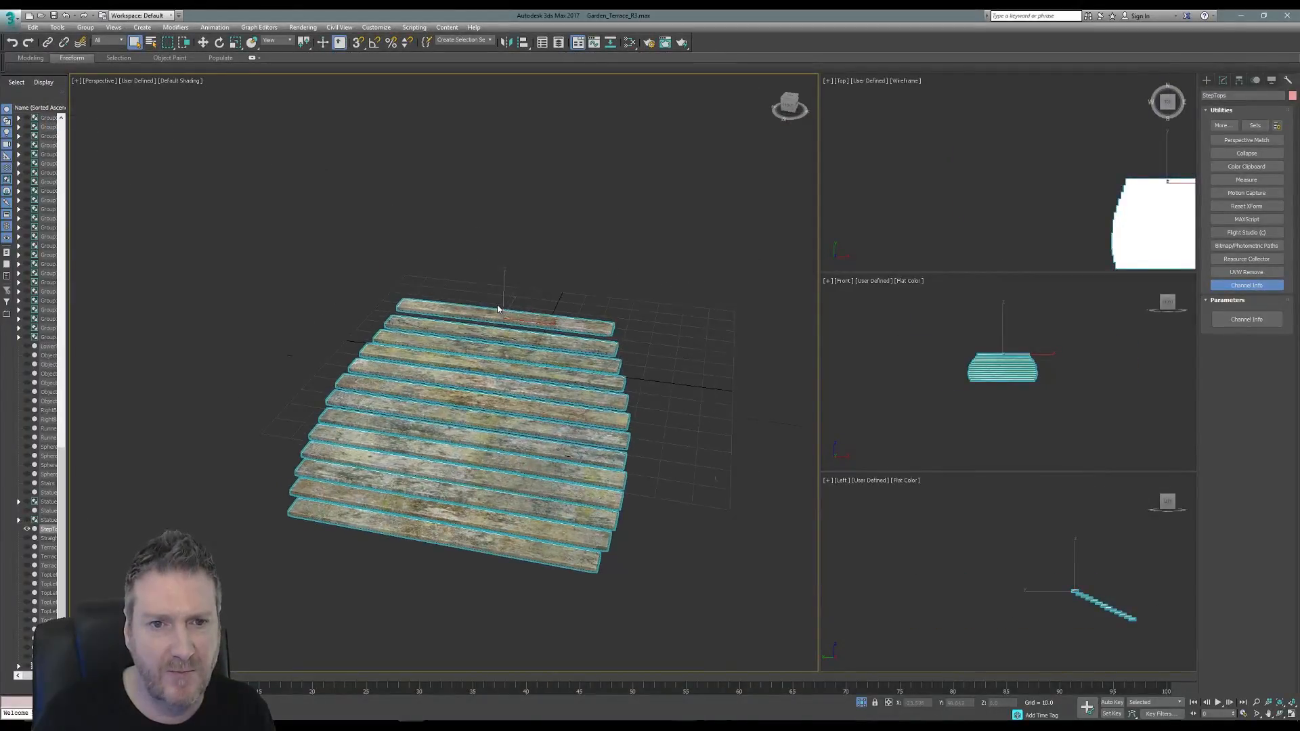
scroll(499, 310, "up", 5)
middle_click_drag(499, 310, 414, 351)
scroll(372, 271, "up", 3)
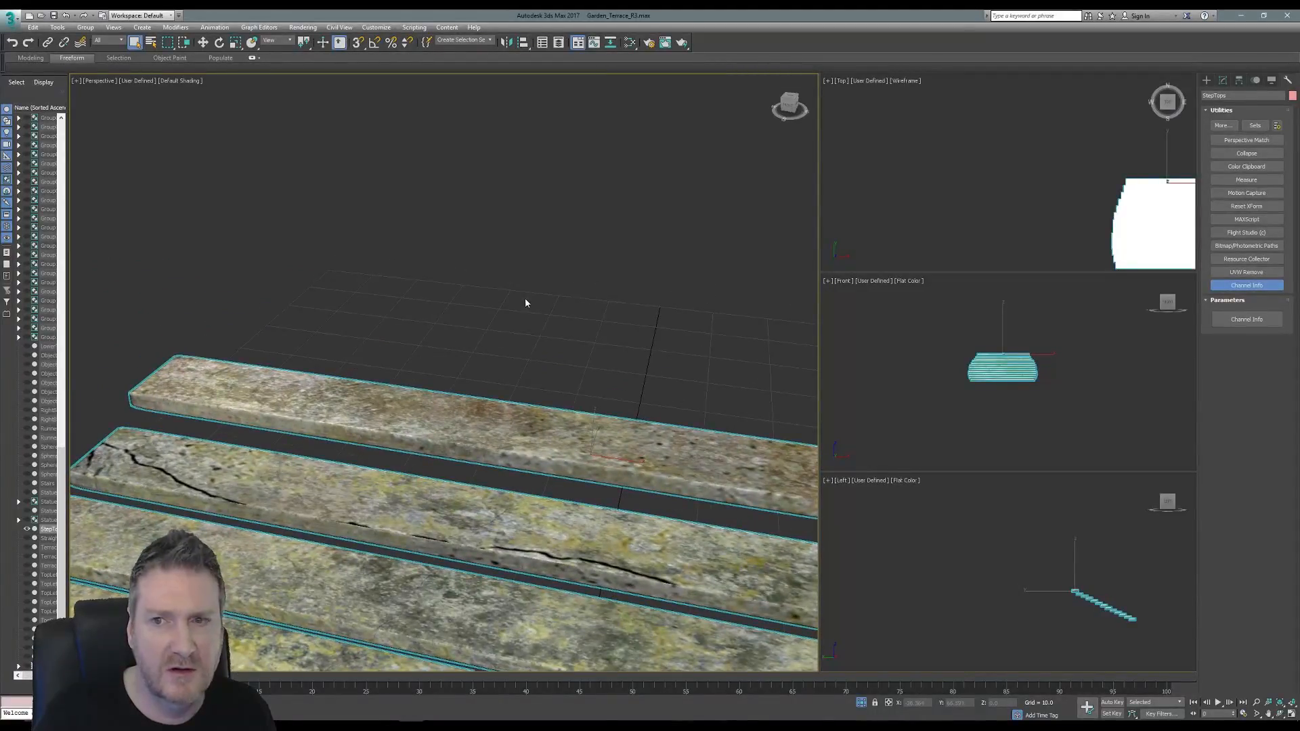
middle_click_drag(1069, 213, 881, 153)
scroll(1013, 161, "up", 10)
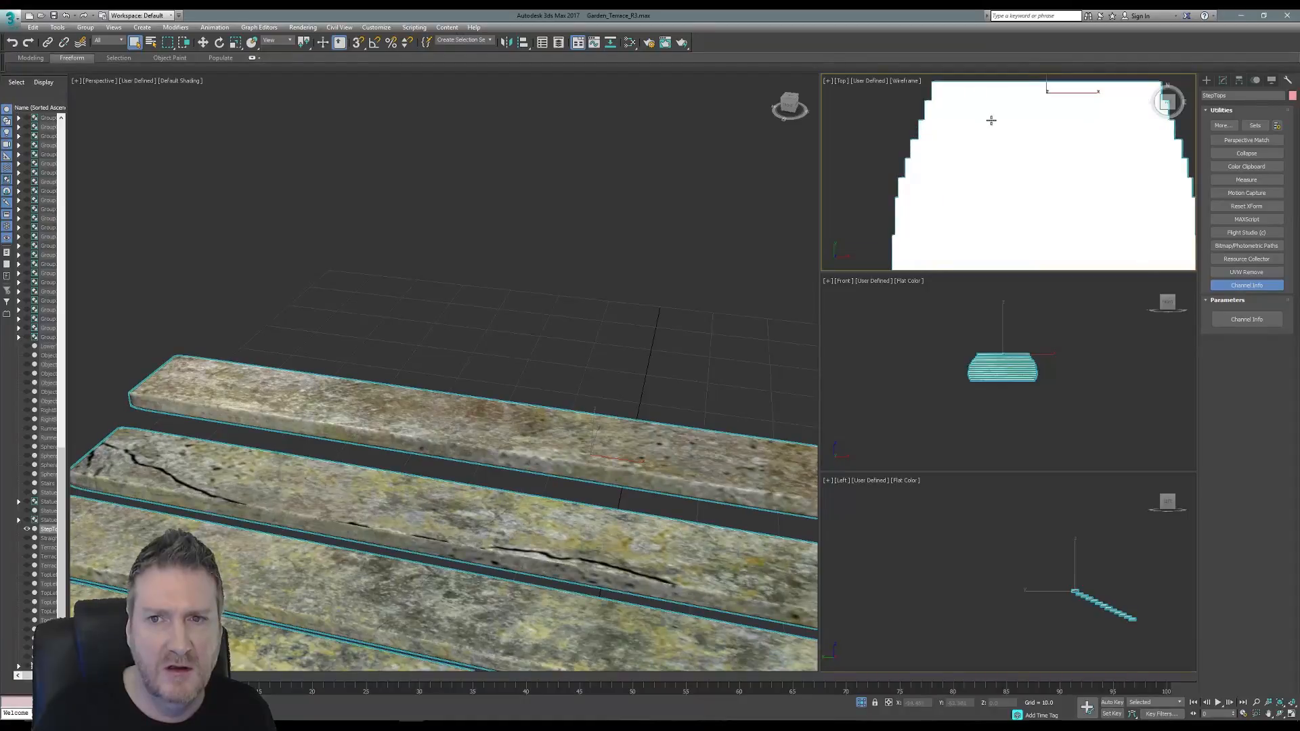
scroll(893, 148, "down", 5)
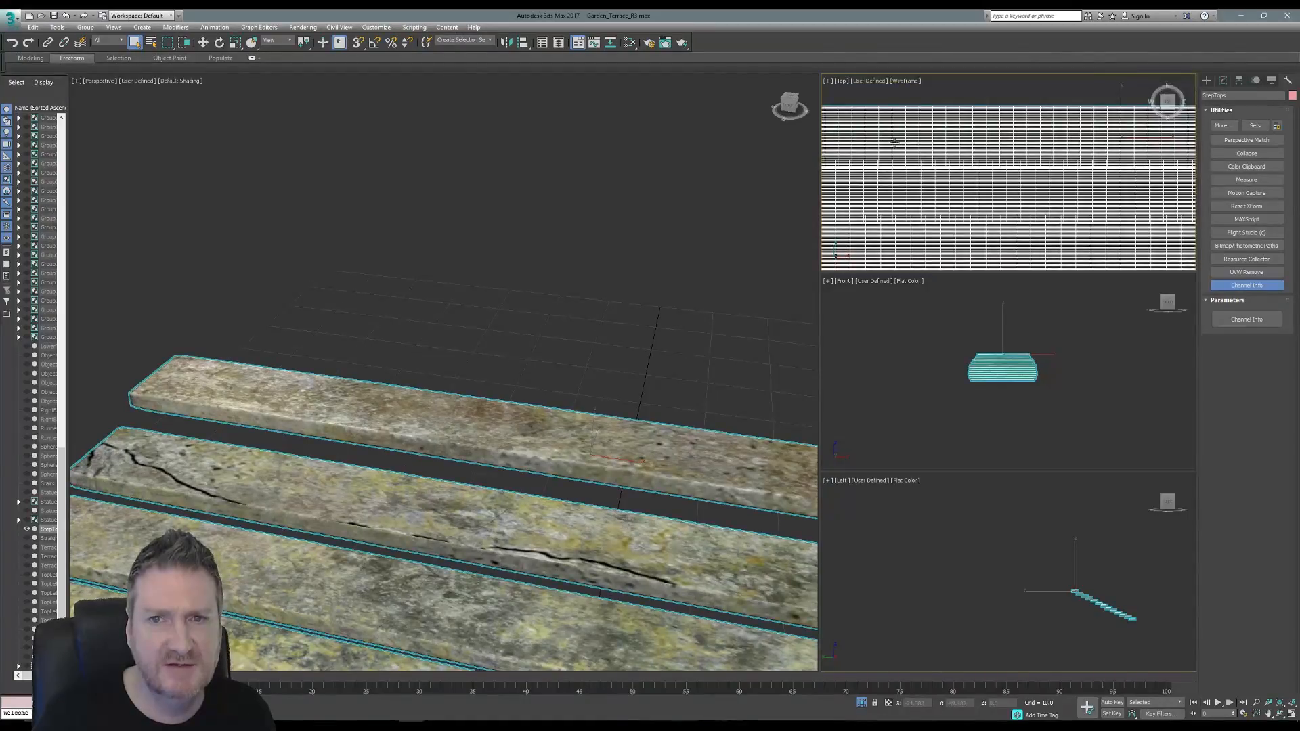
scroll(947, 209, "up", 3)
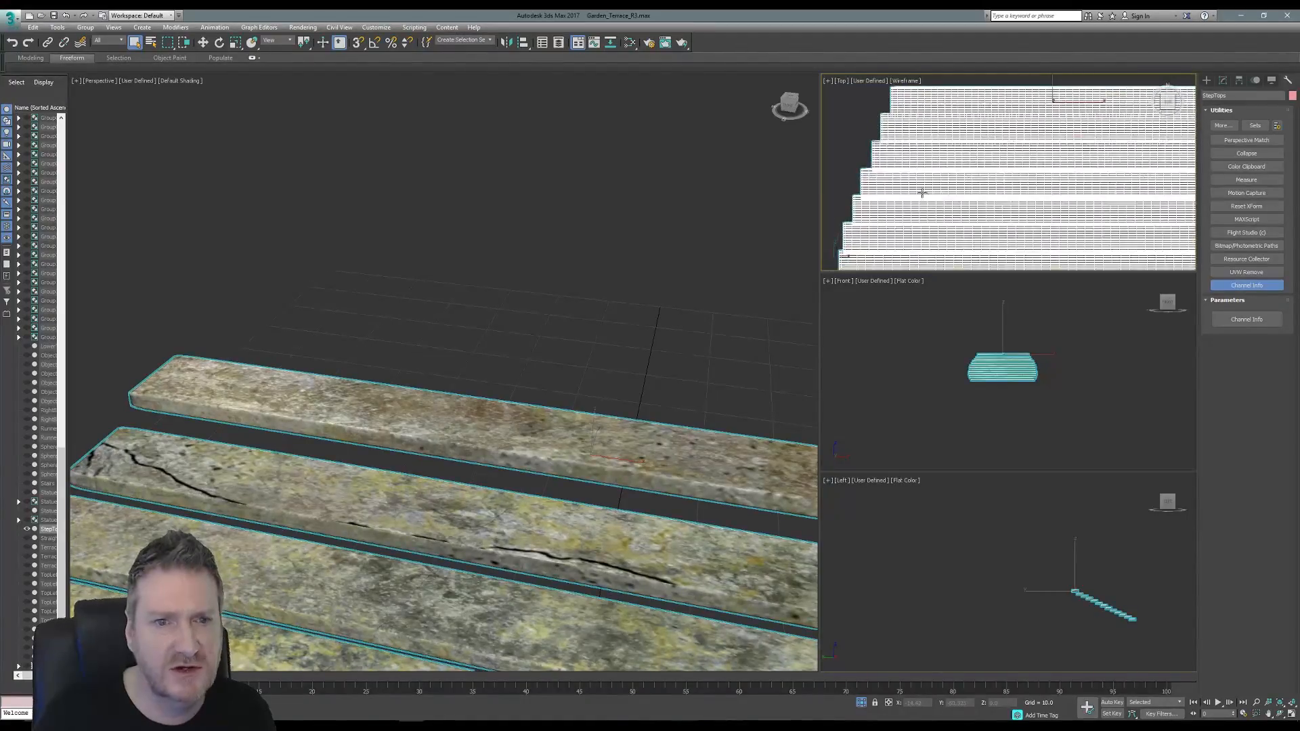
Collapse the step tops' whole modifier stack into a single Editable Poly, accepting the collapse warning.
middle_click_drag(358, 305, 386, 273)
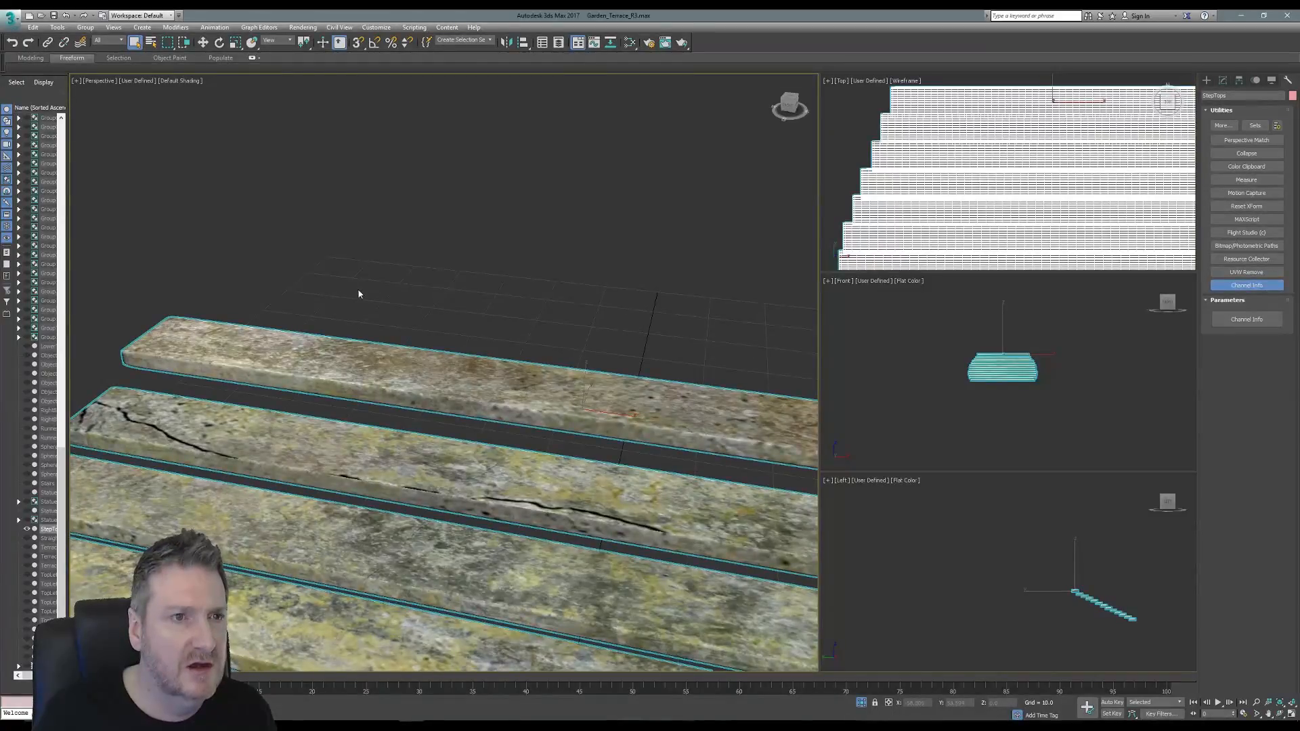
left_click(1223, 81)
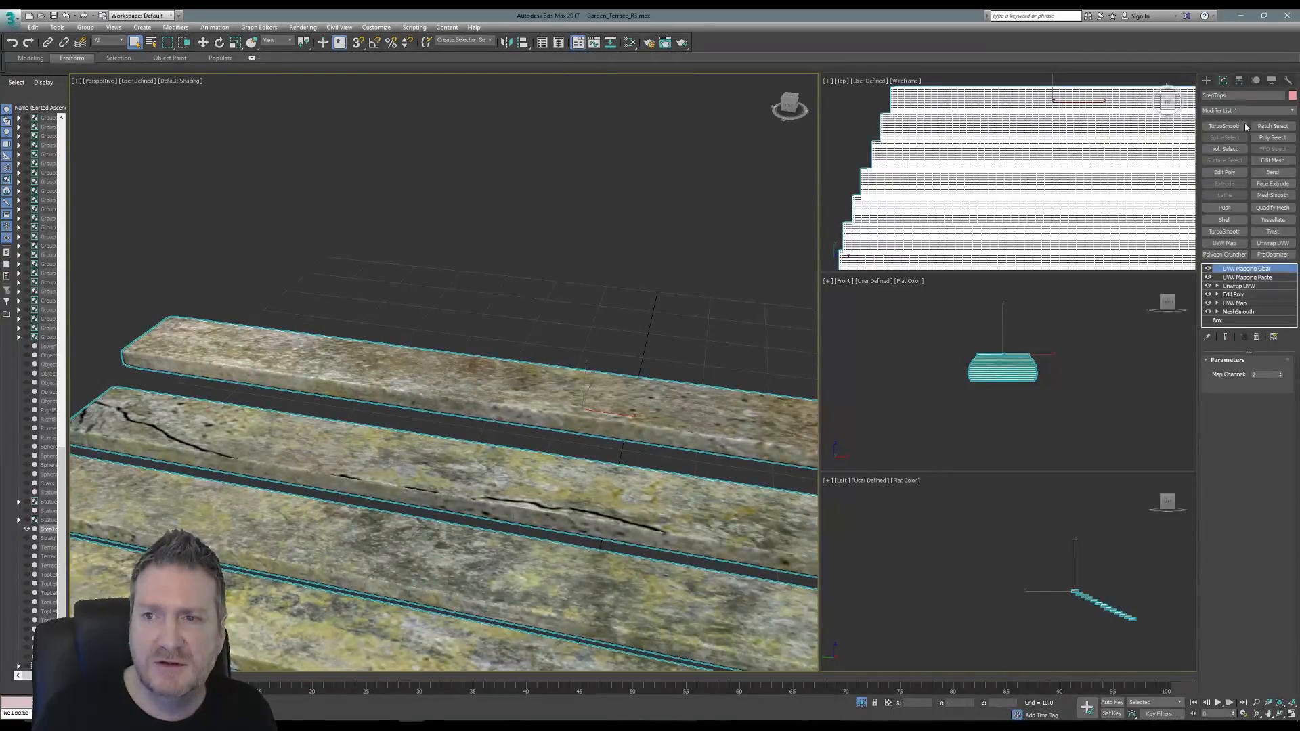
right_click(1243, 272)
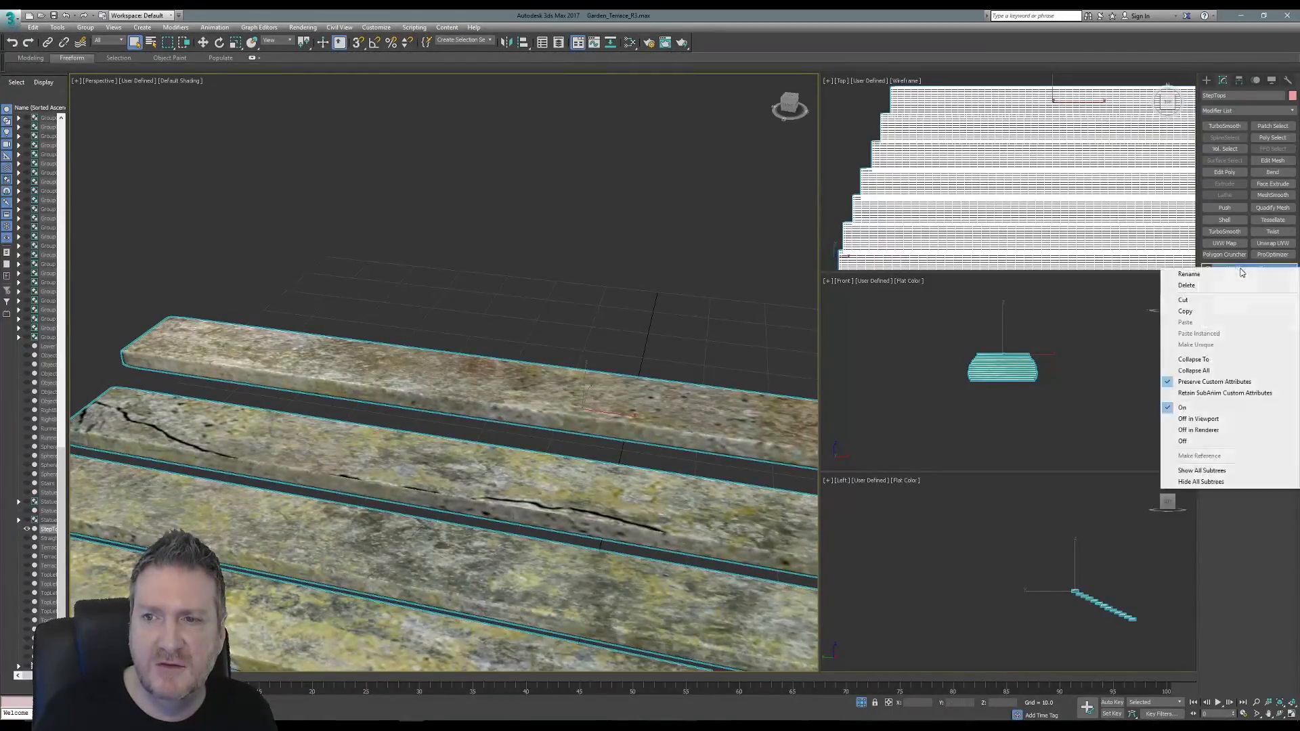
left_click(1195, 370)
left_click(699, 400)
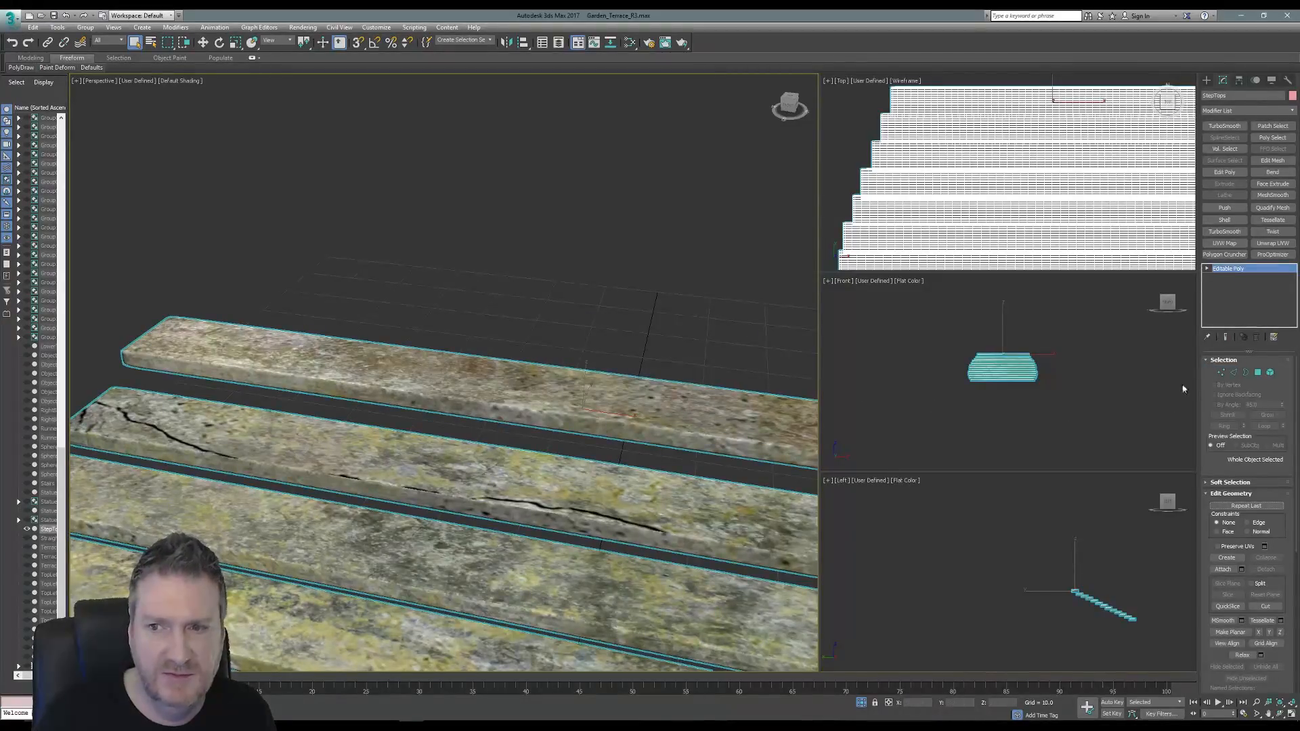
Select one vertex on the uppermost step's front edge near its end and enable soft selection with a falloff of 3.6.
left_click(1219, 373)
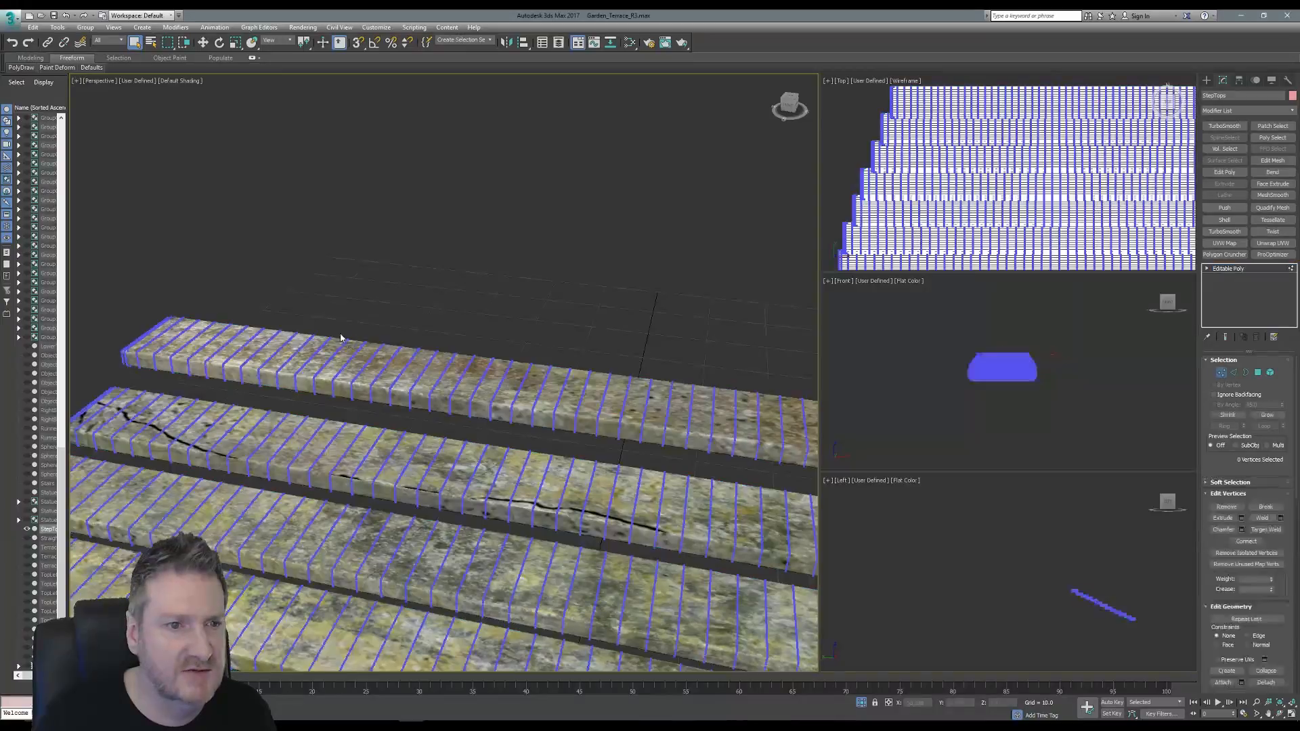
scroll(264, 338, "up", 5)
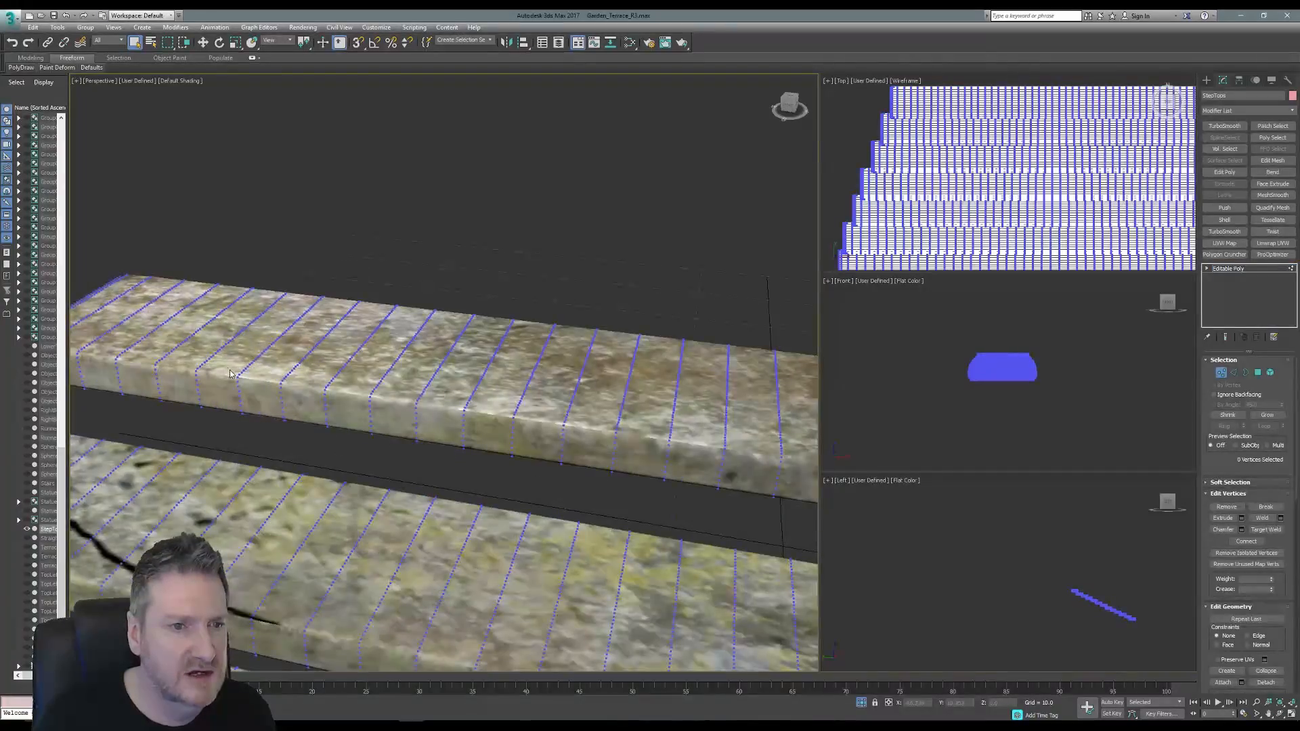
middle_click_drag(280, 319, 340, 274)
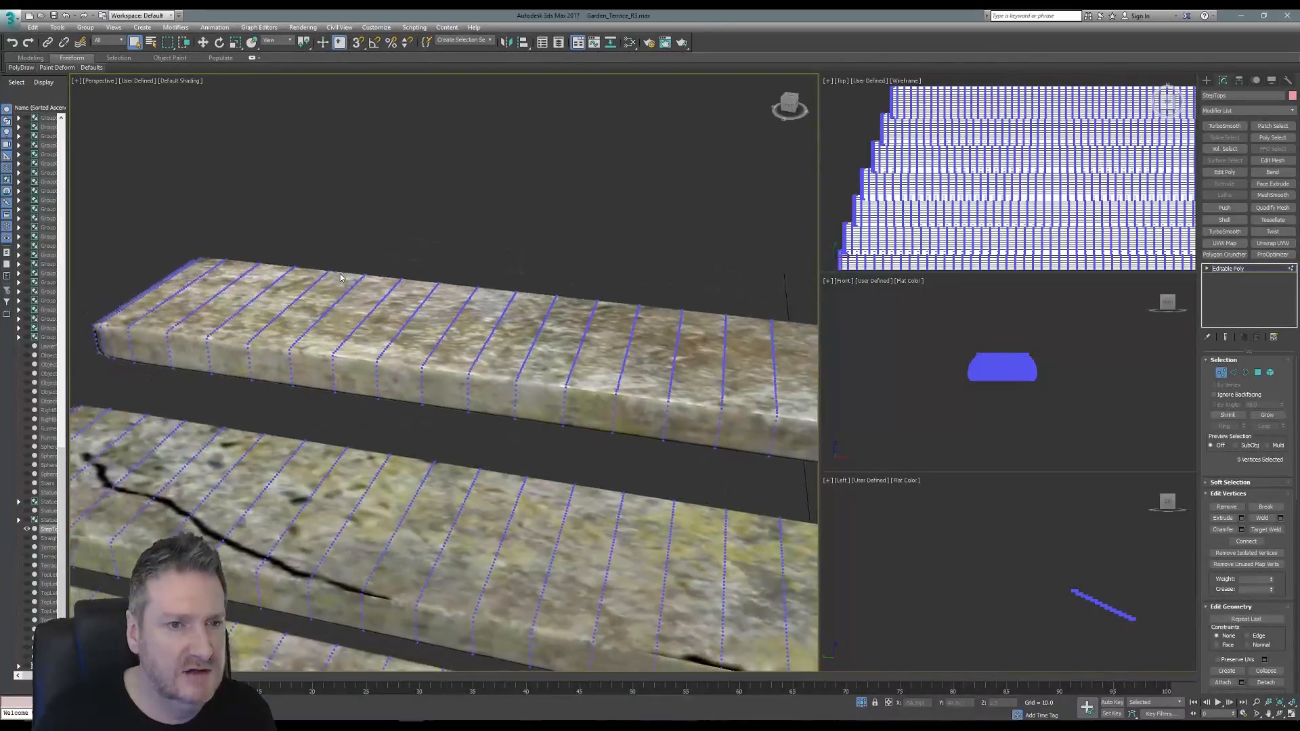
left_click(331, 357)
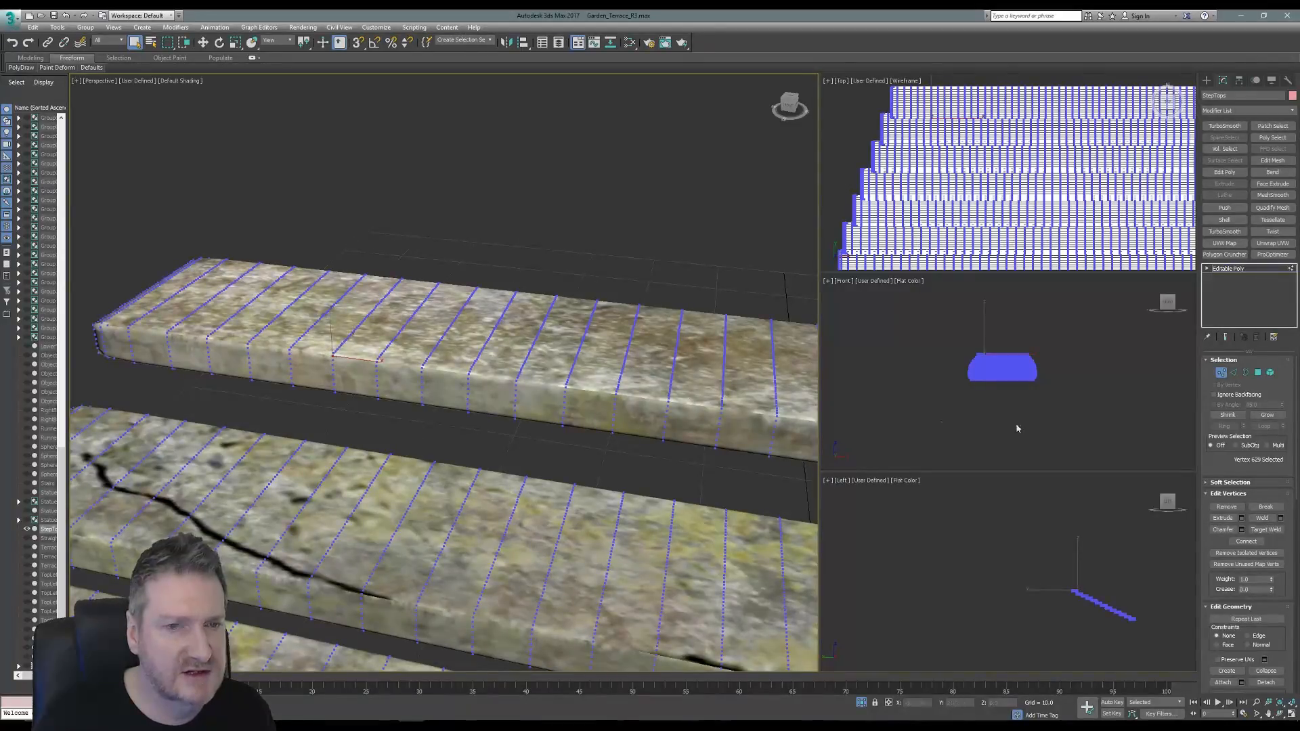
left_click(1225, 482)
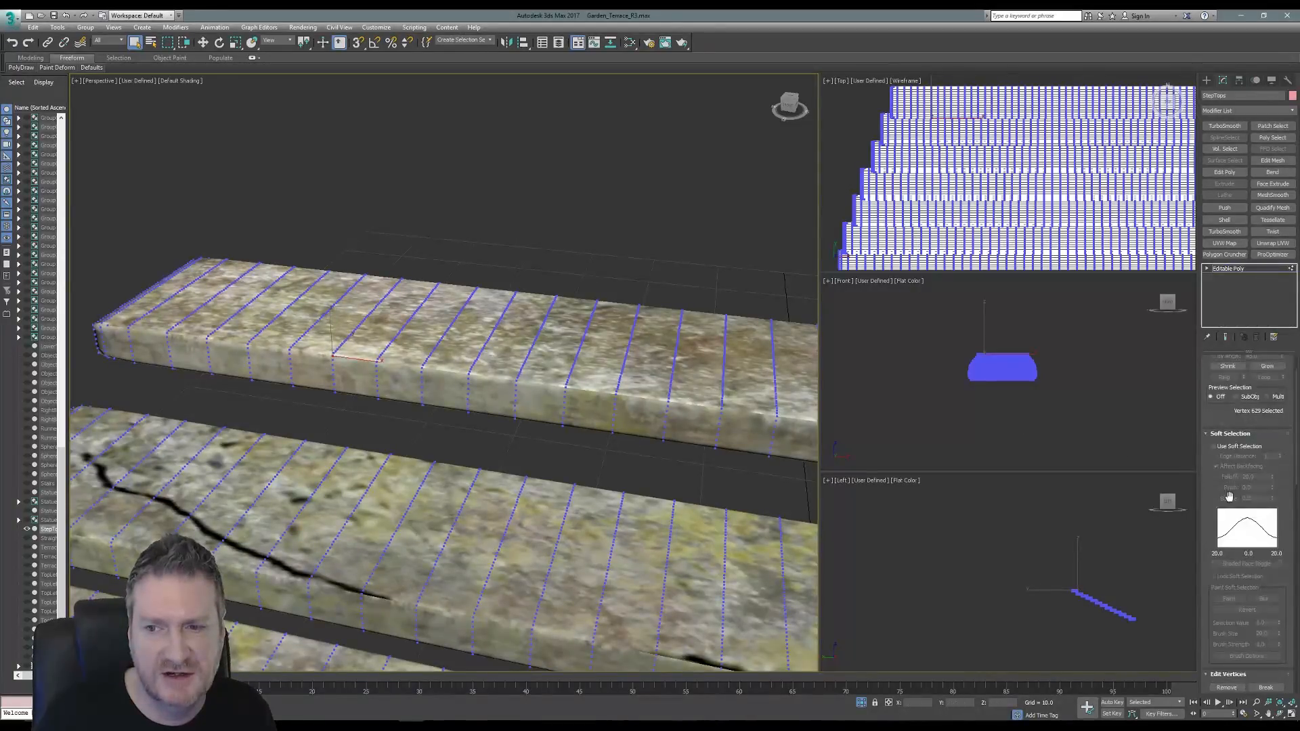
left_click(1230, 450)
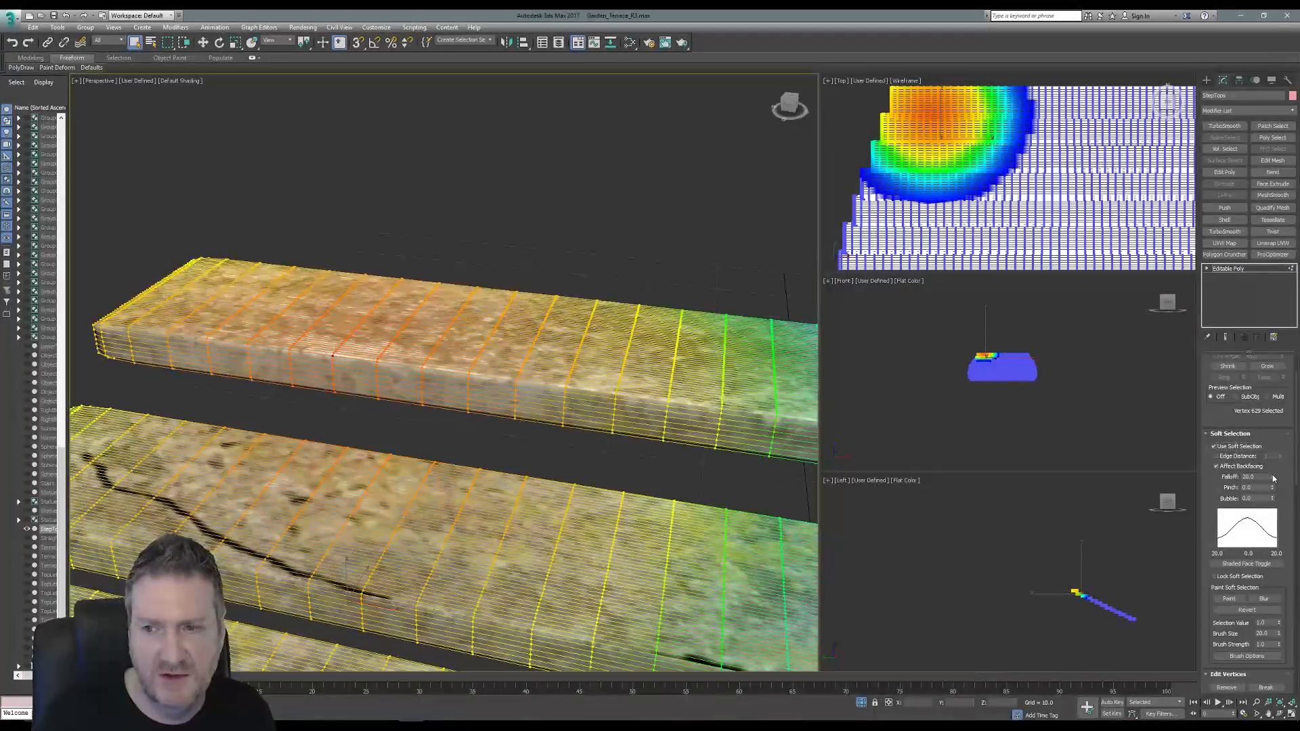
left_click_drag(1273, 480, 1256, 517)
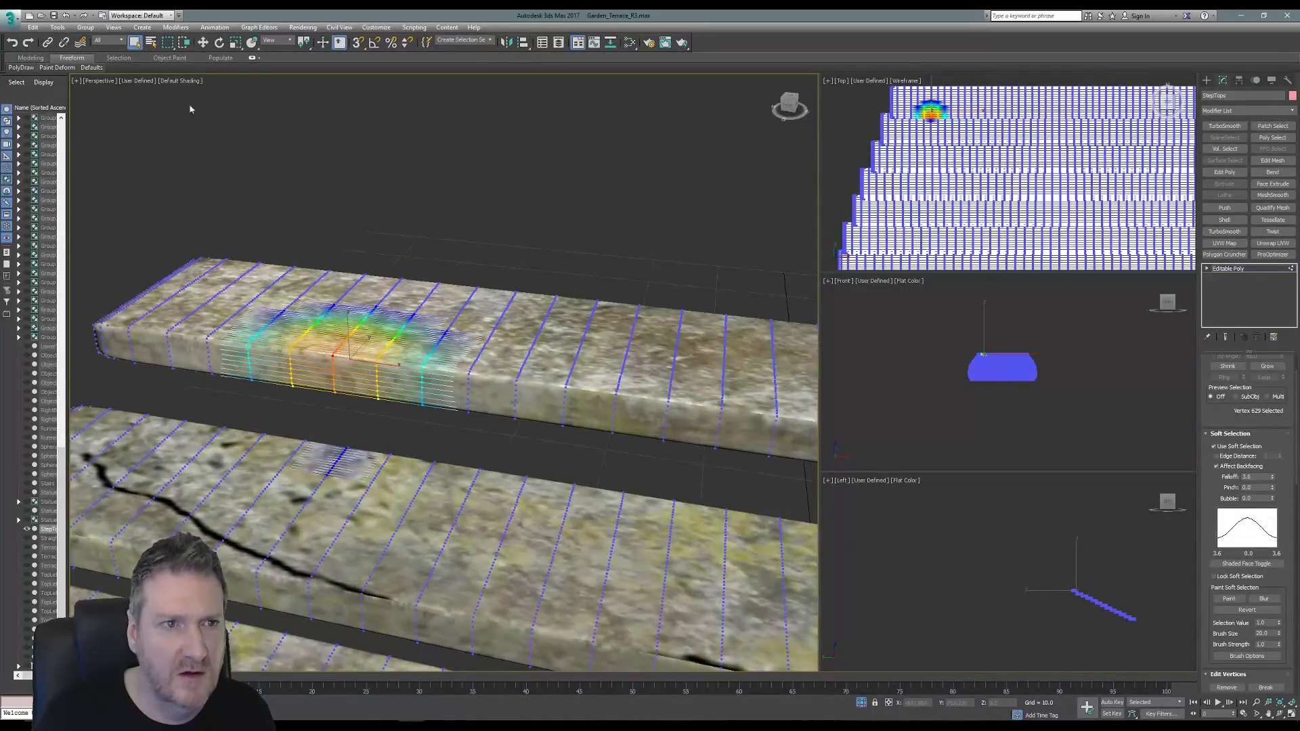
Move the softly selected vertex slightly down to form a shallow dip in the uppermost step's front edge.
left_click(202, 42)
middle_click_drag(441, 275, 469, 251)
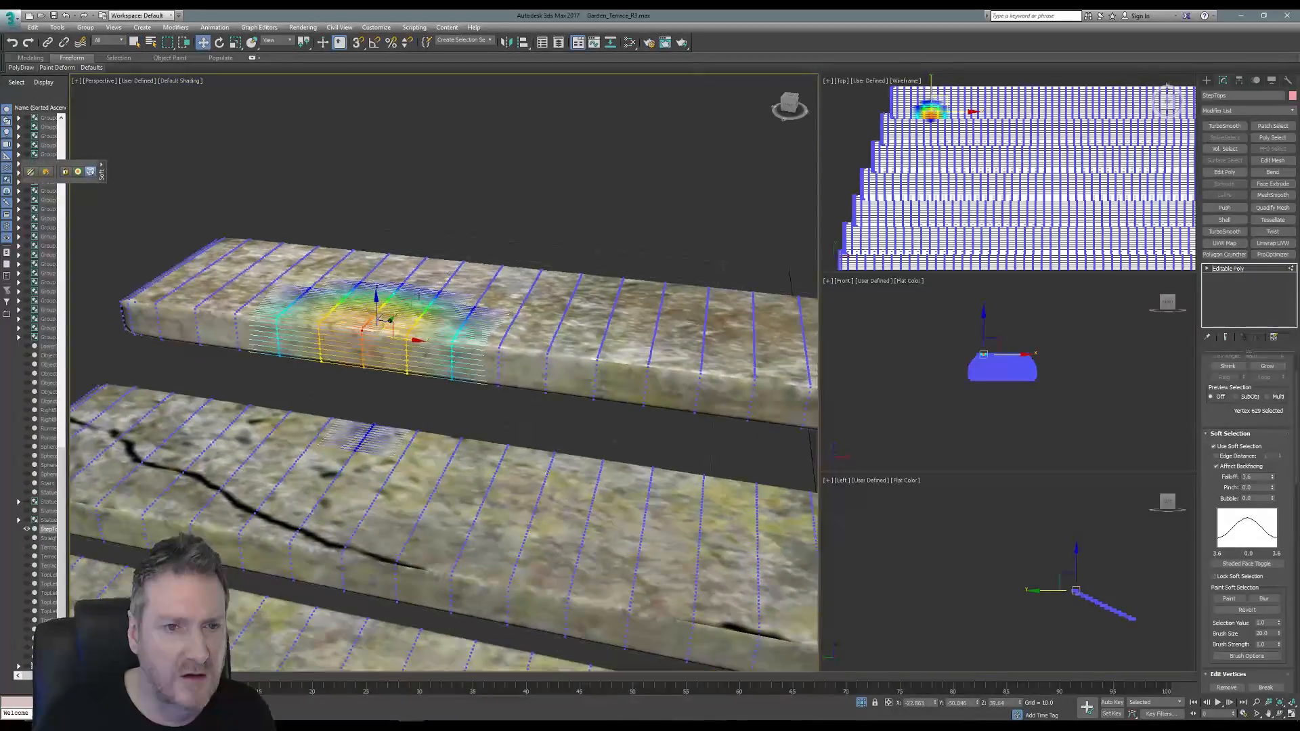
scroll(418, 293, "up", 2)
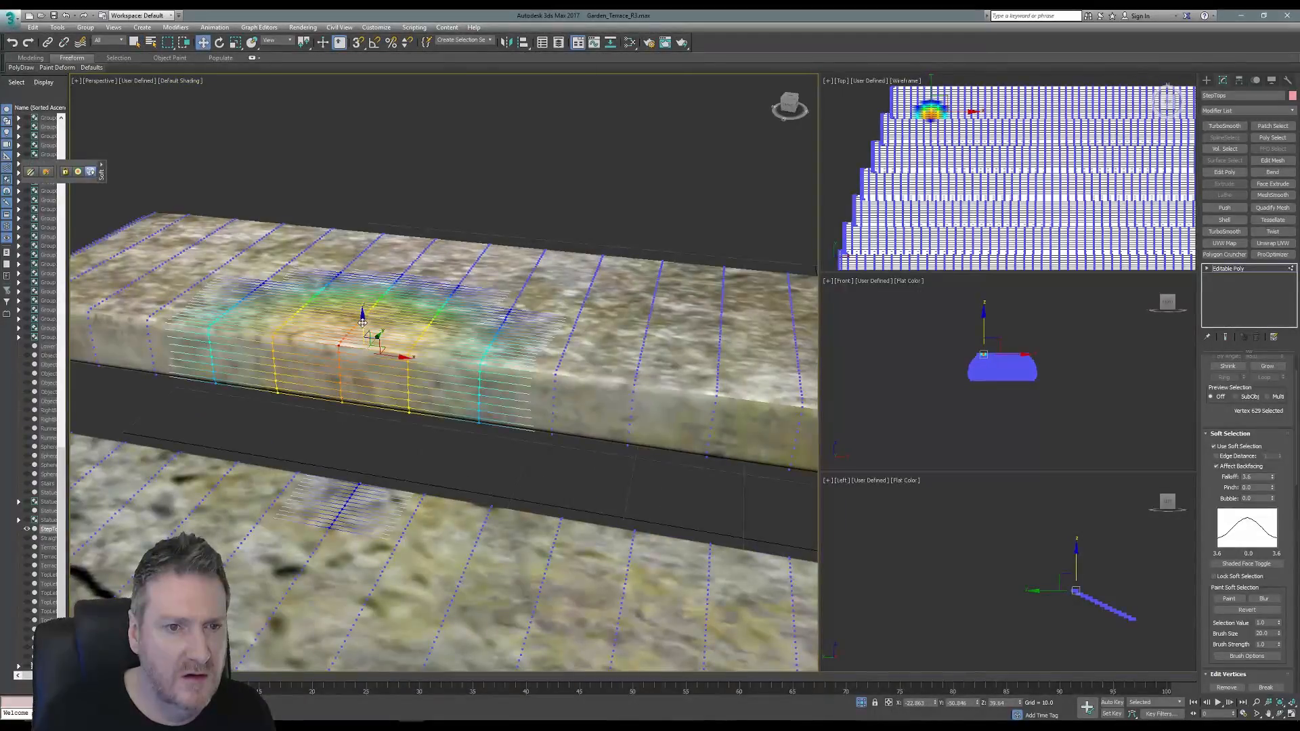
left_click_drag(363, 323, 362, 326)
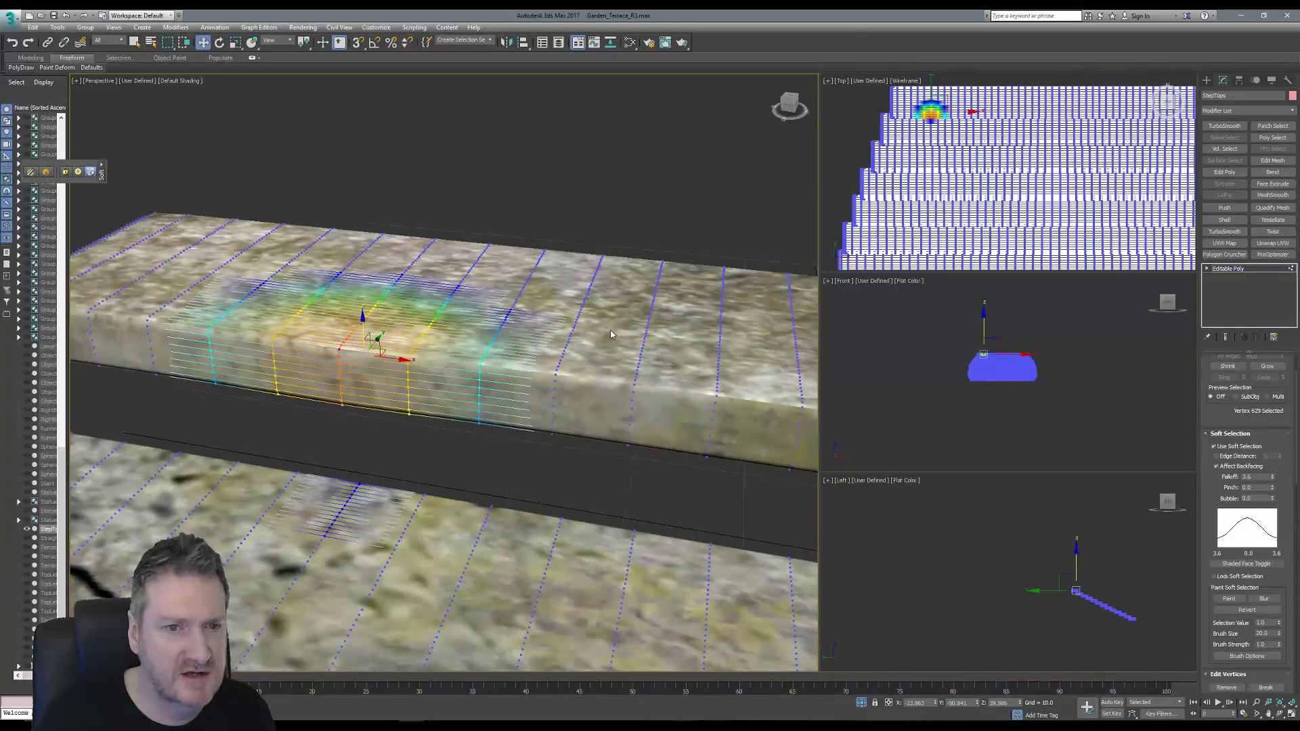
Select a vertex further along the uppermost step's front edge, reduce the soft selection falloff to 2.268 and lower the vertex slightly.
middle_click_drag(608, 332, 412, 295)
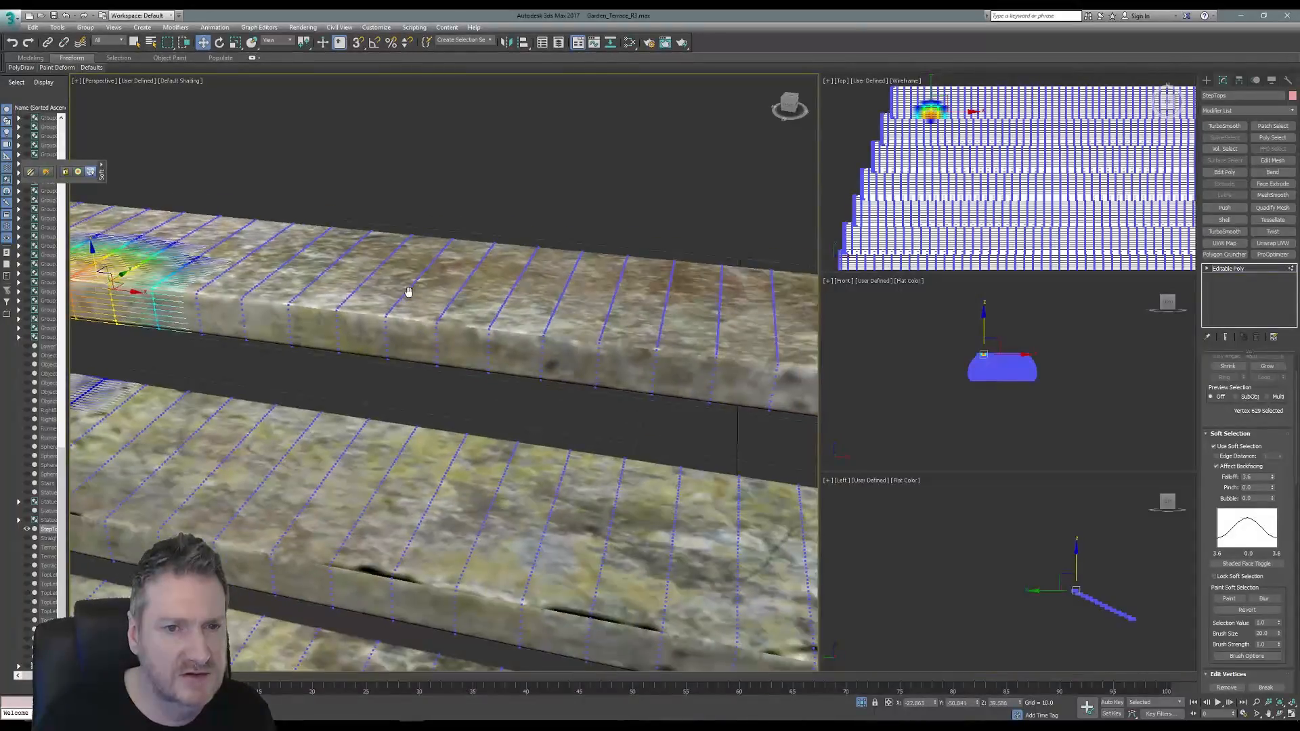
left_click(599, 344)
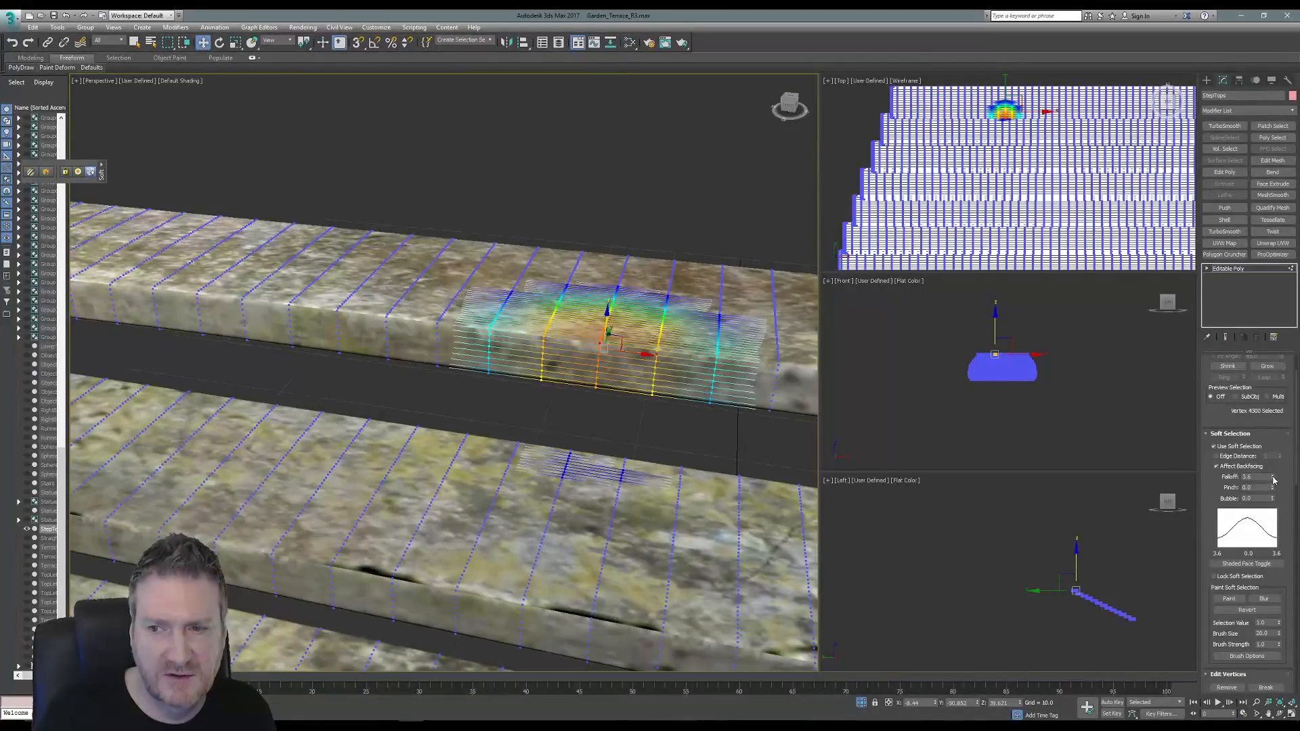
left_click_drag(1273, 480, 1260, 498)
middle_click_drag(602, 392, 583, 387)
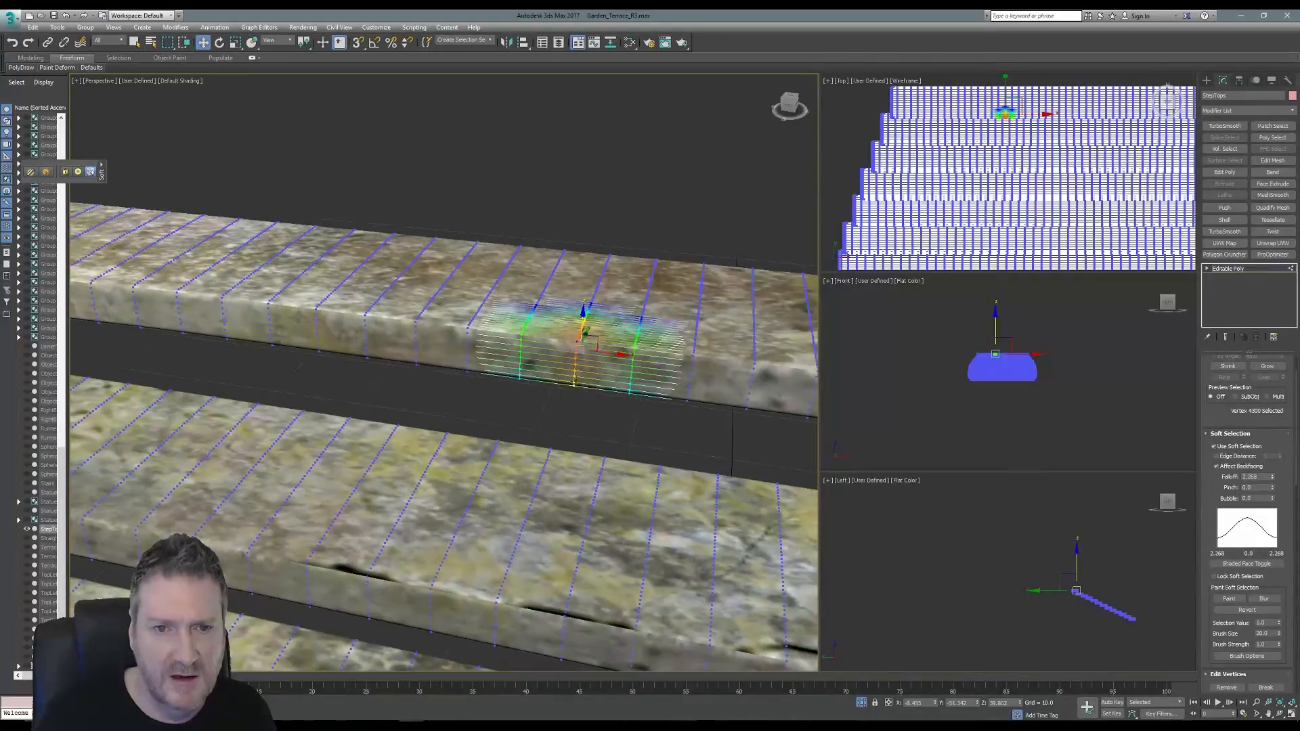
left_click_drag(582, 323, 583, 326)
In the top view, push the softly selected vertex slightly back into the step to dent its front edge.
middle_click_drag(990, 146, 986, 174)
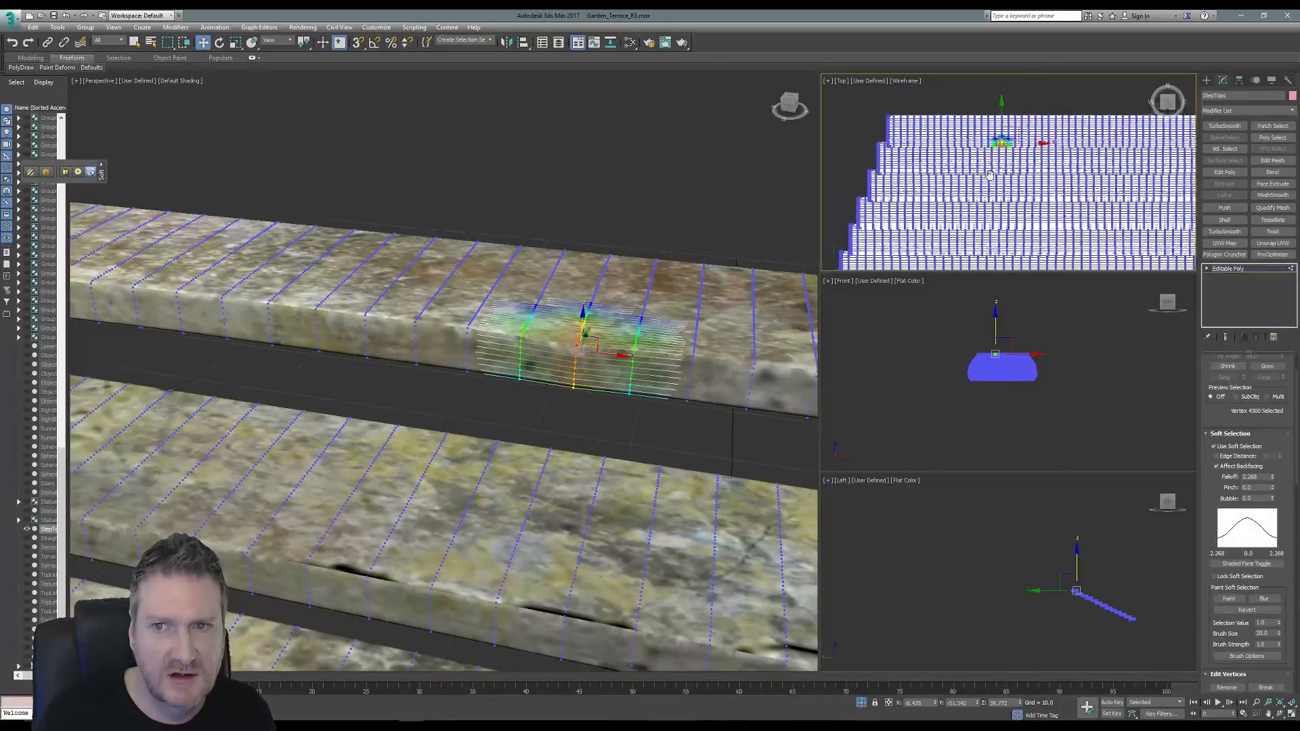
scroll(1004, 139, "up", 6)
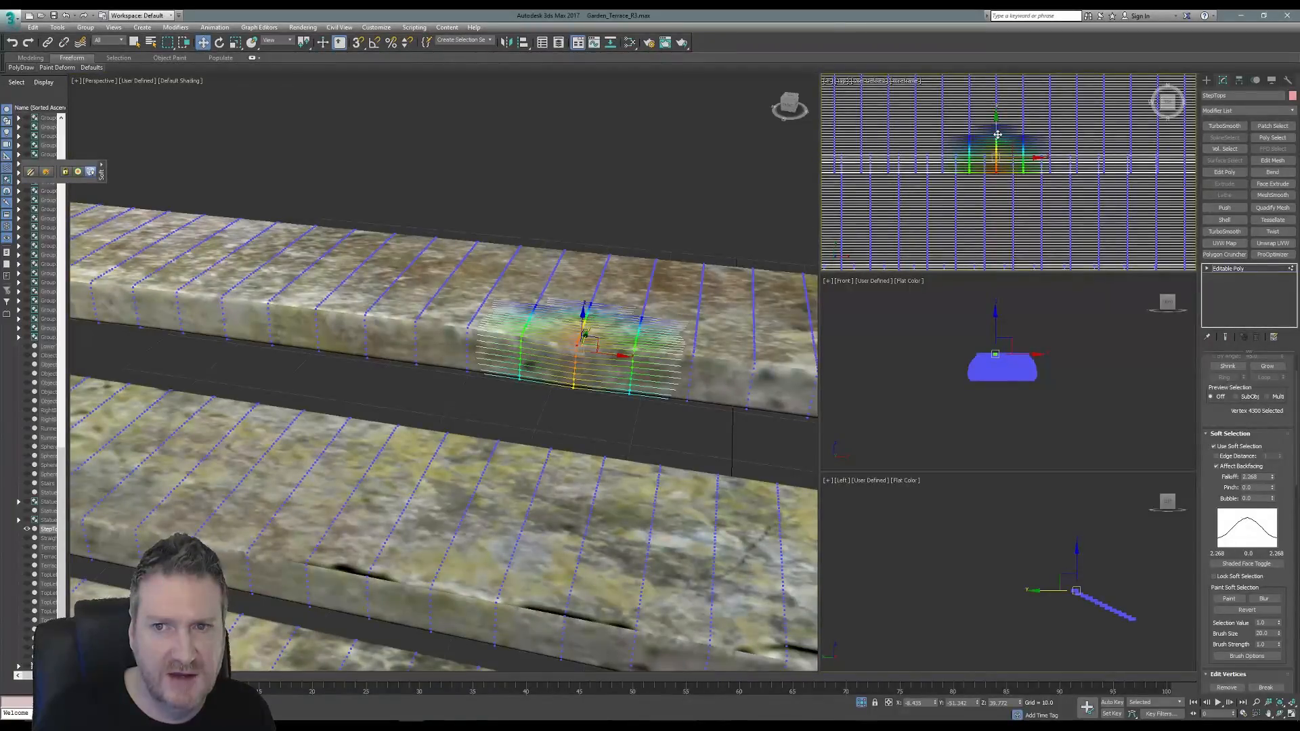
left_click_drag(997, 134, 997, 122)
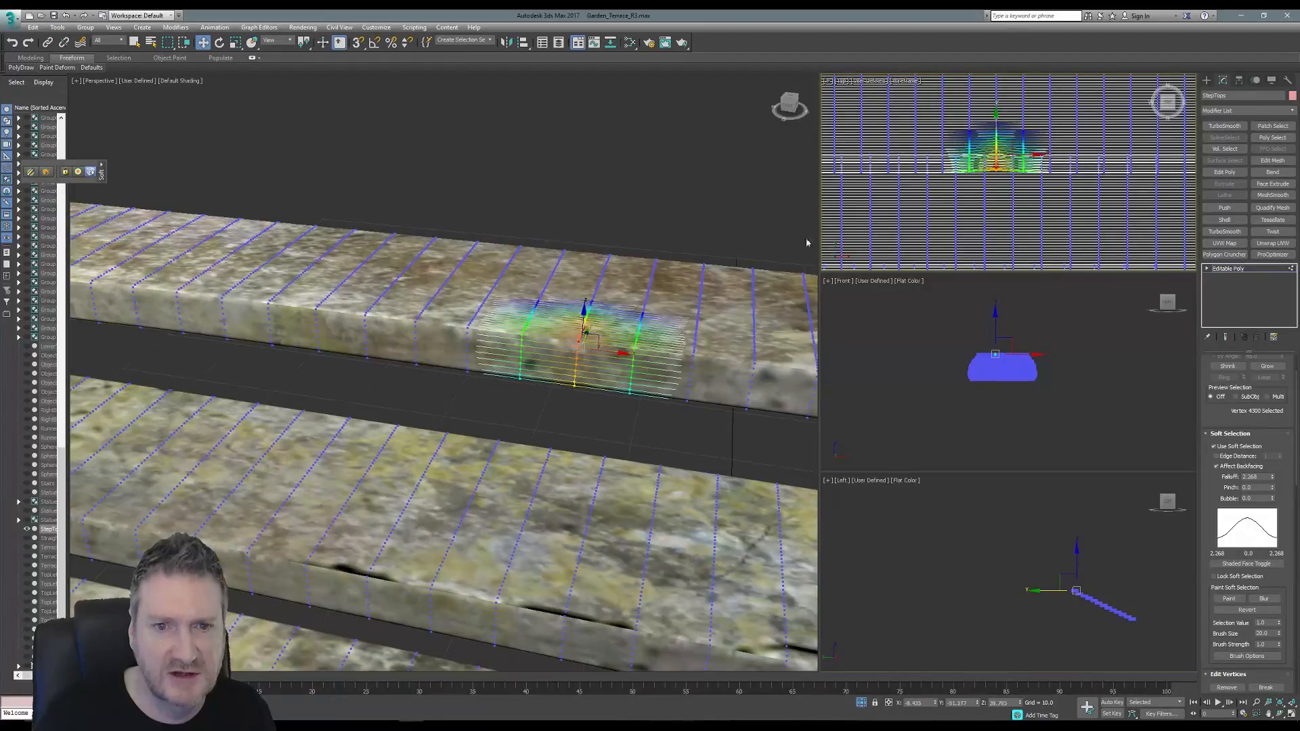
Select a vertex on the uppermost step's surface past its middle and nudge it slightly with the same soft selection.
middle_click(612, 269)
middle_click_drag(612, 269, 489, 257)
scroll(484, 258, "down", 5)
middle_click_drag(575, 255, 481, 254)
scroll(704, 295, "up", 2)
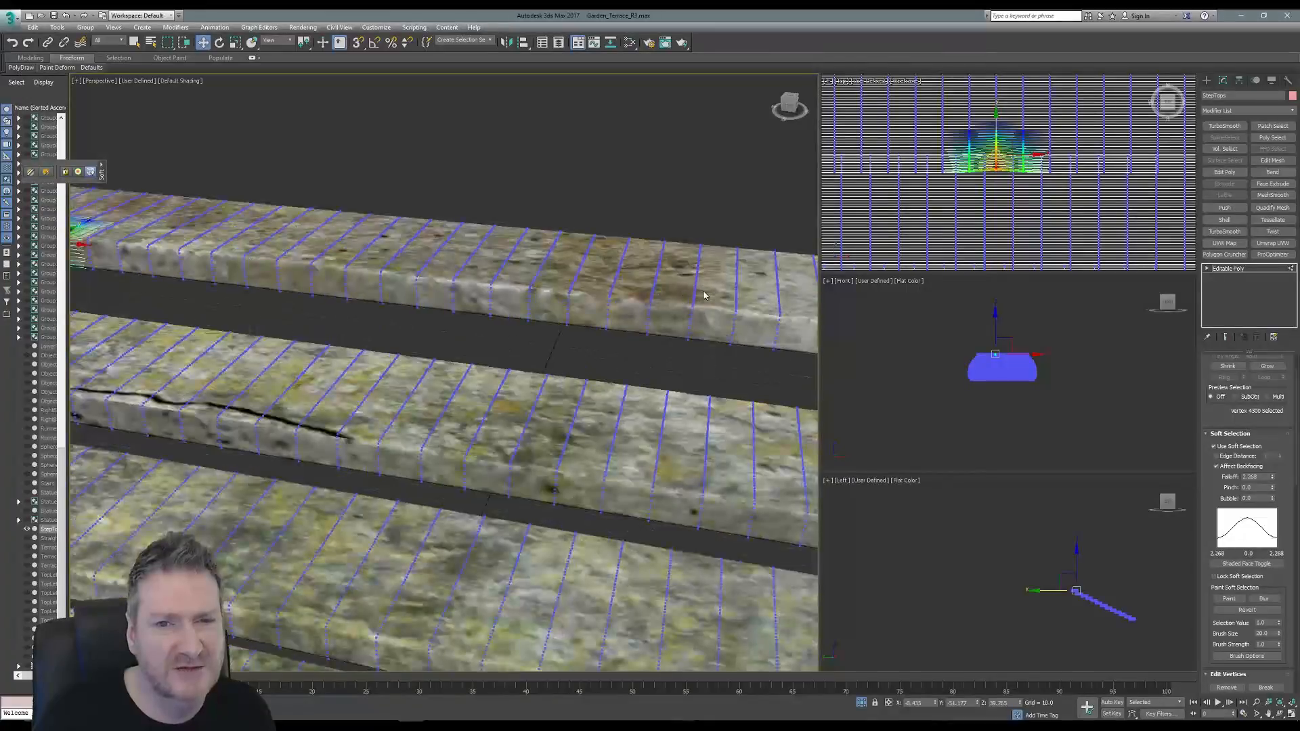
left_click(655, 283)
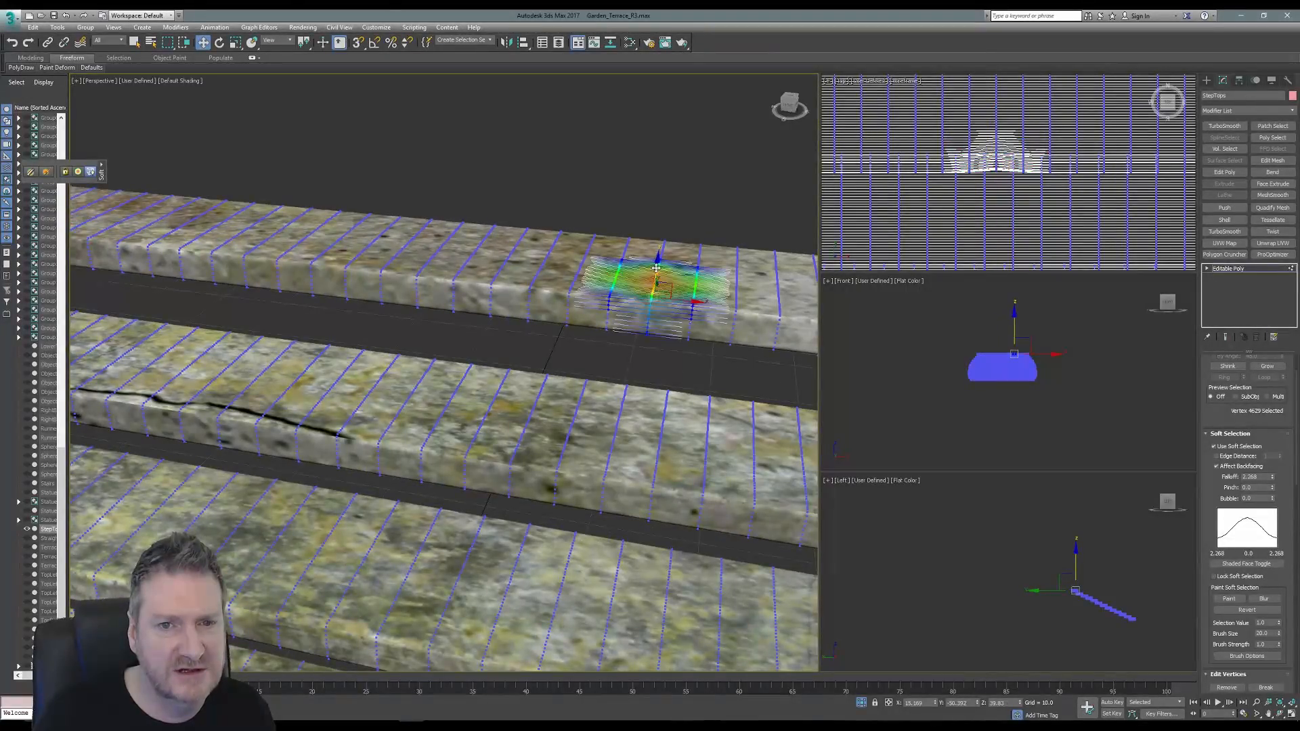
left_click_drag(656, 268, 657, 262)
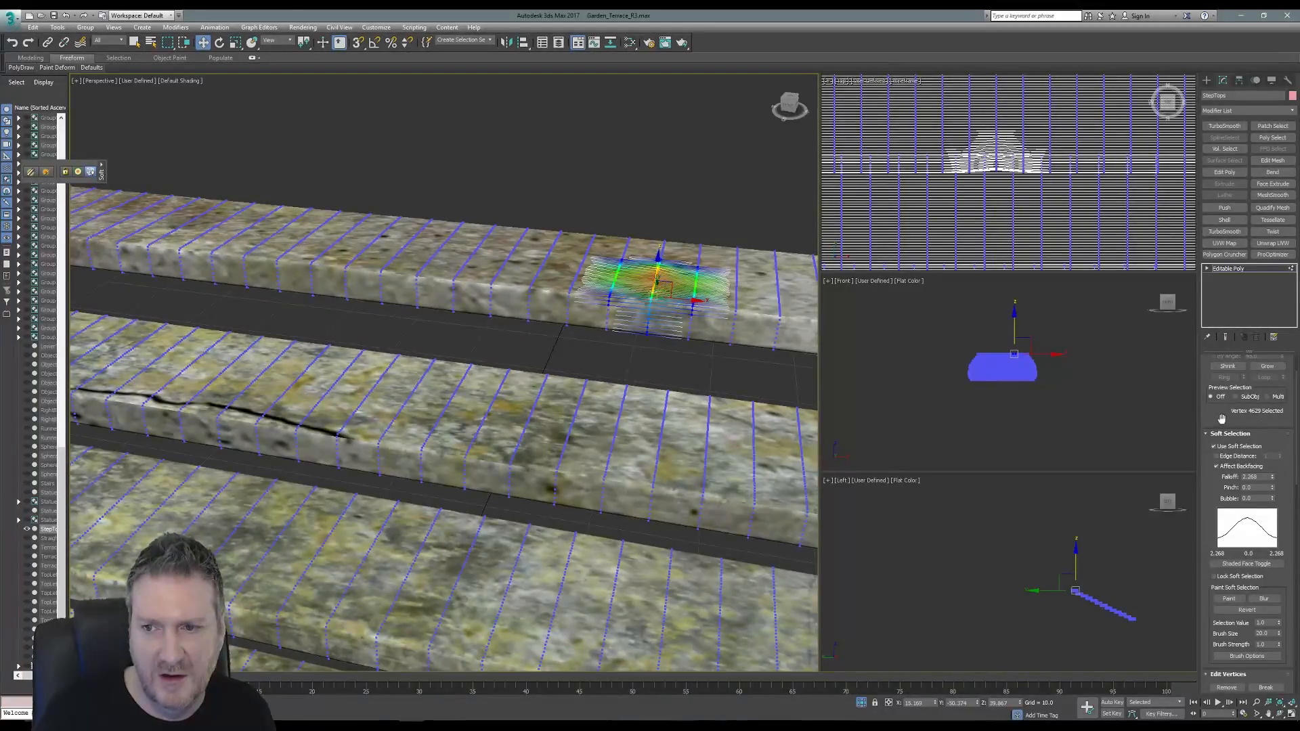
Turn on Preserve UVs for the step tops' geometry edits.
scroll(1239, 473, "down", 3)
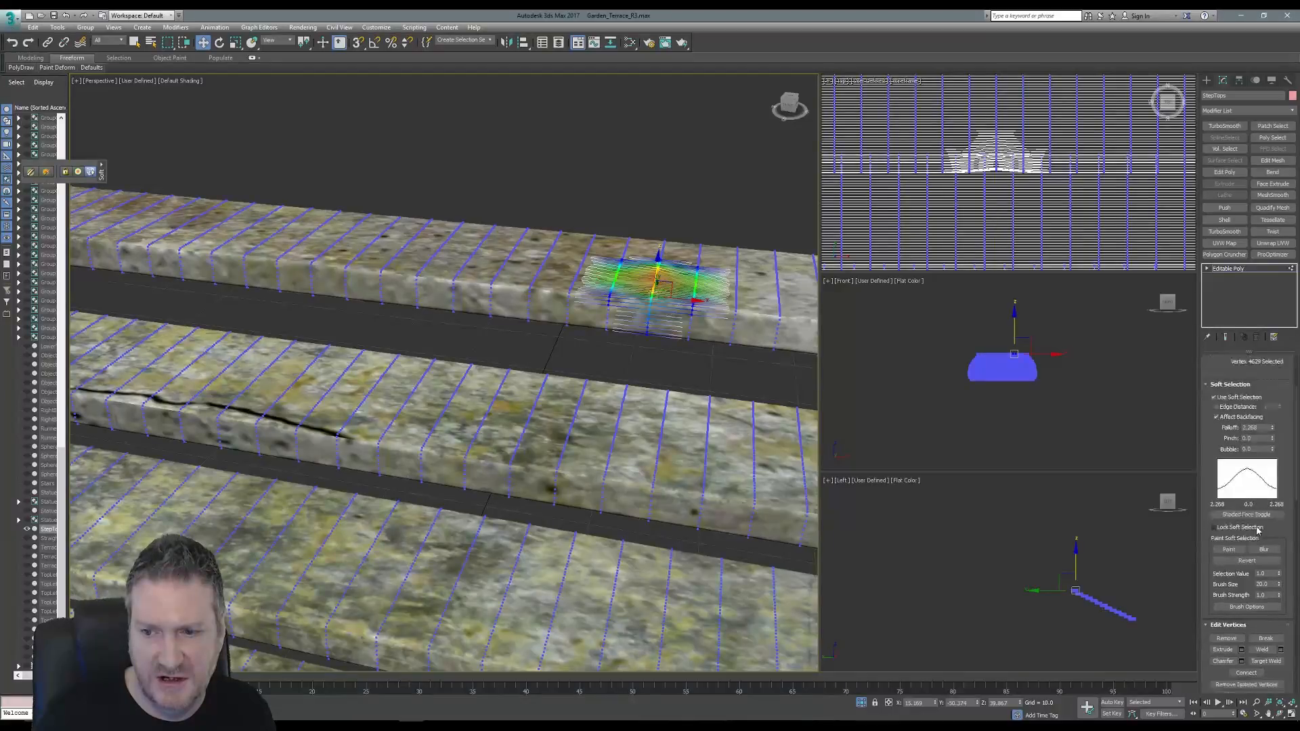
scroll(1257, 530, "down", 10)
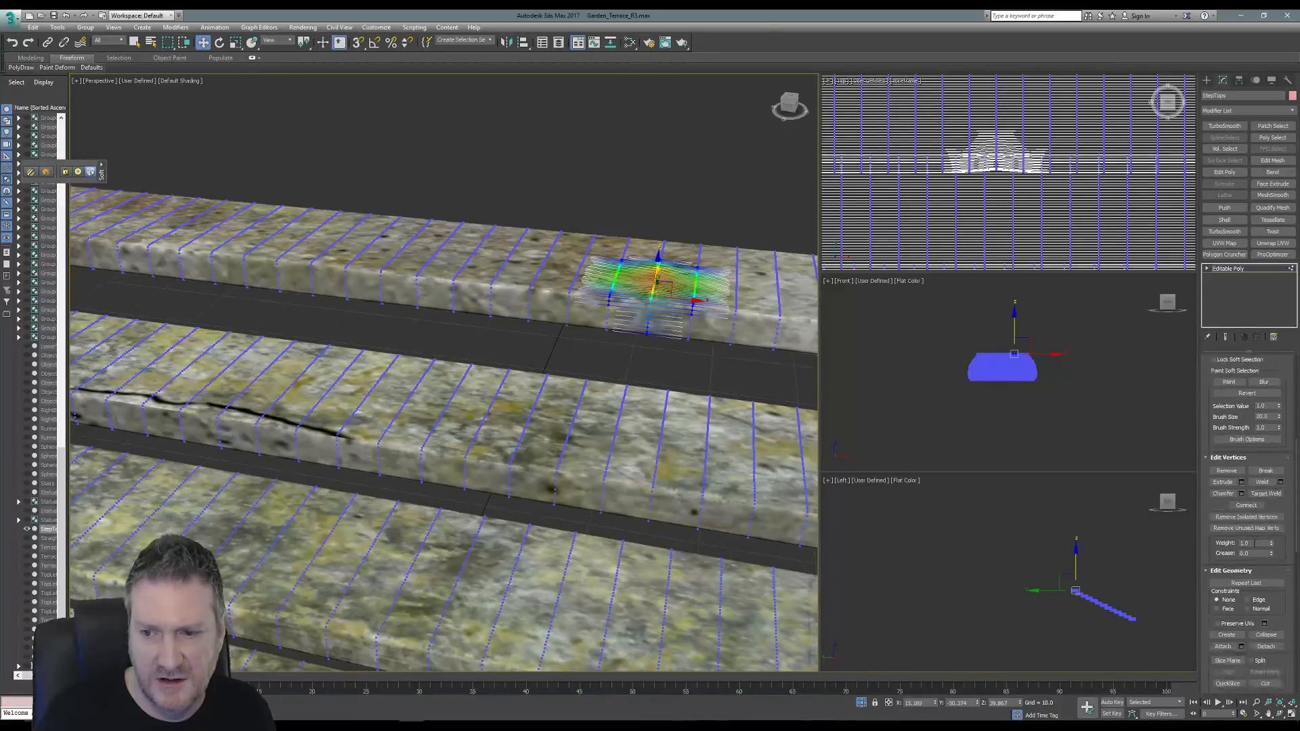
scroll(1248, 552, "down", 2)
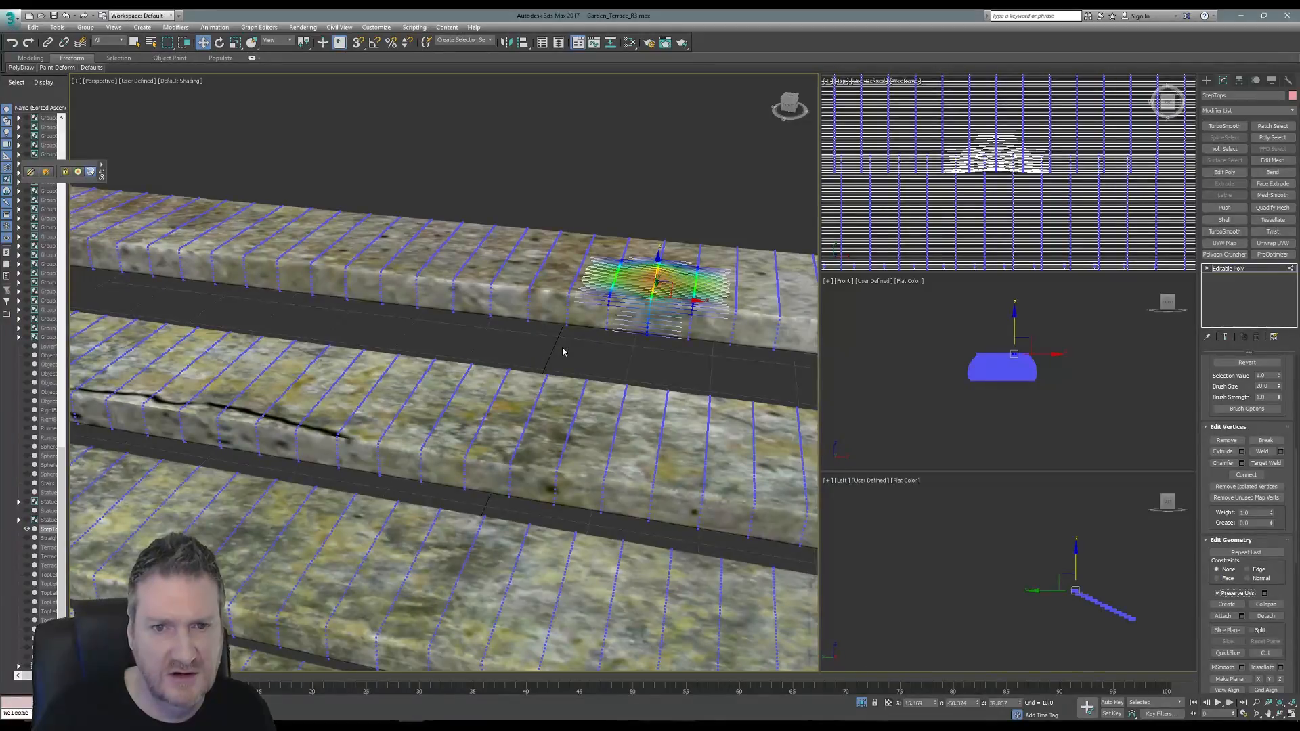
Select a vertex on the second step's front edge near its far end and push it slightly inward in the top view.
middle_click_drag(545, 343, 376, 324)
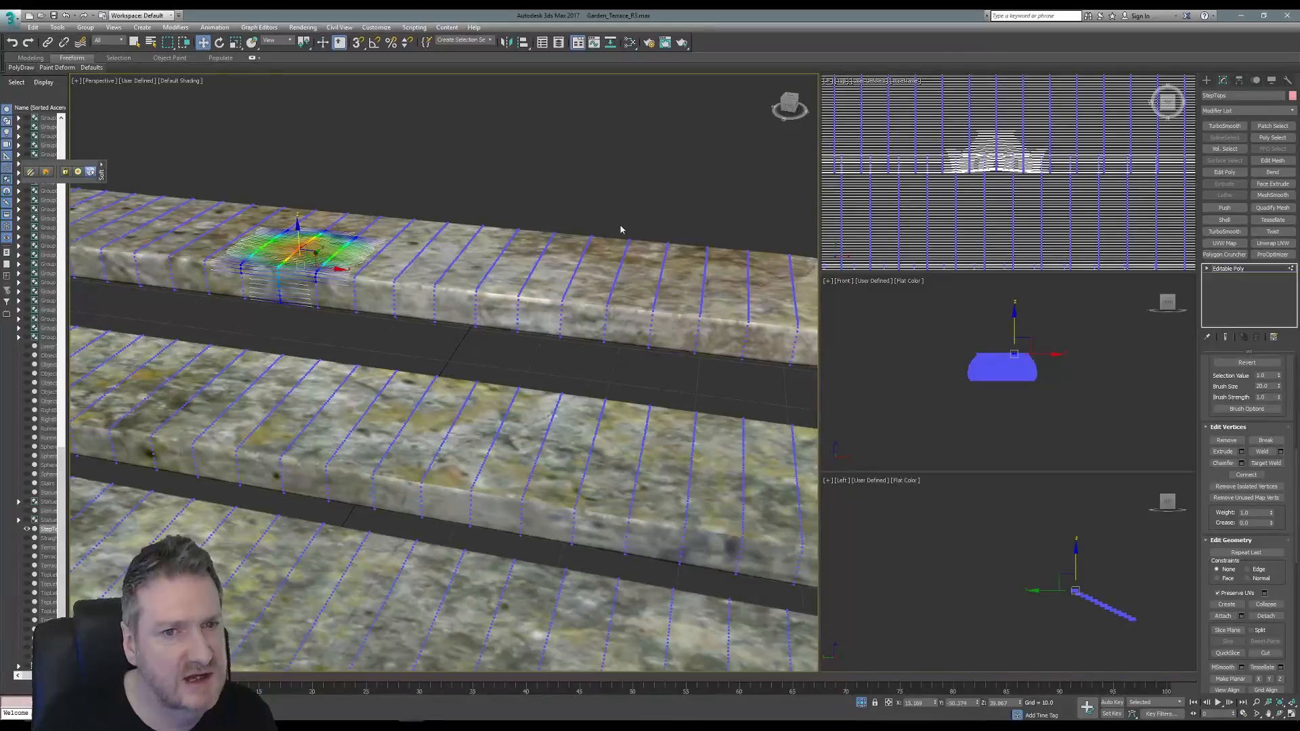
mouse_move(620, 230)
middle_mouse_down("alt")
mouse_move(525, 226)
mouse_move(608, 211)
middle_mouse_up("alt")
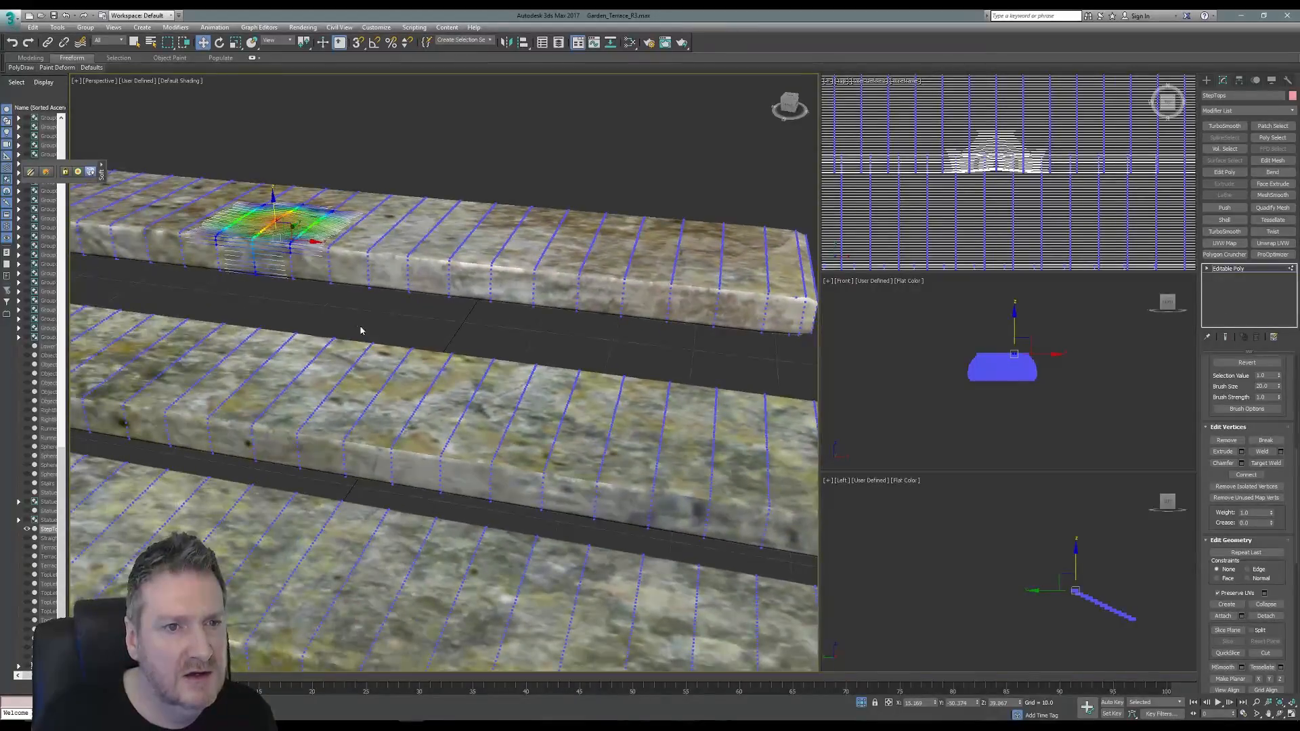
middle_click_drag(361, 331, 383, 292)
middle_click_drag(584, 299, 542, 273)
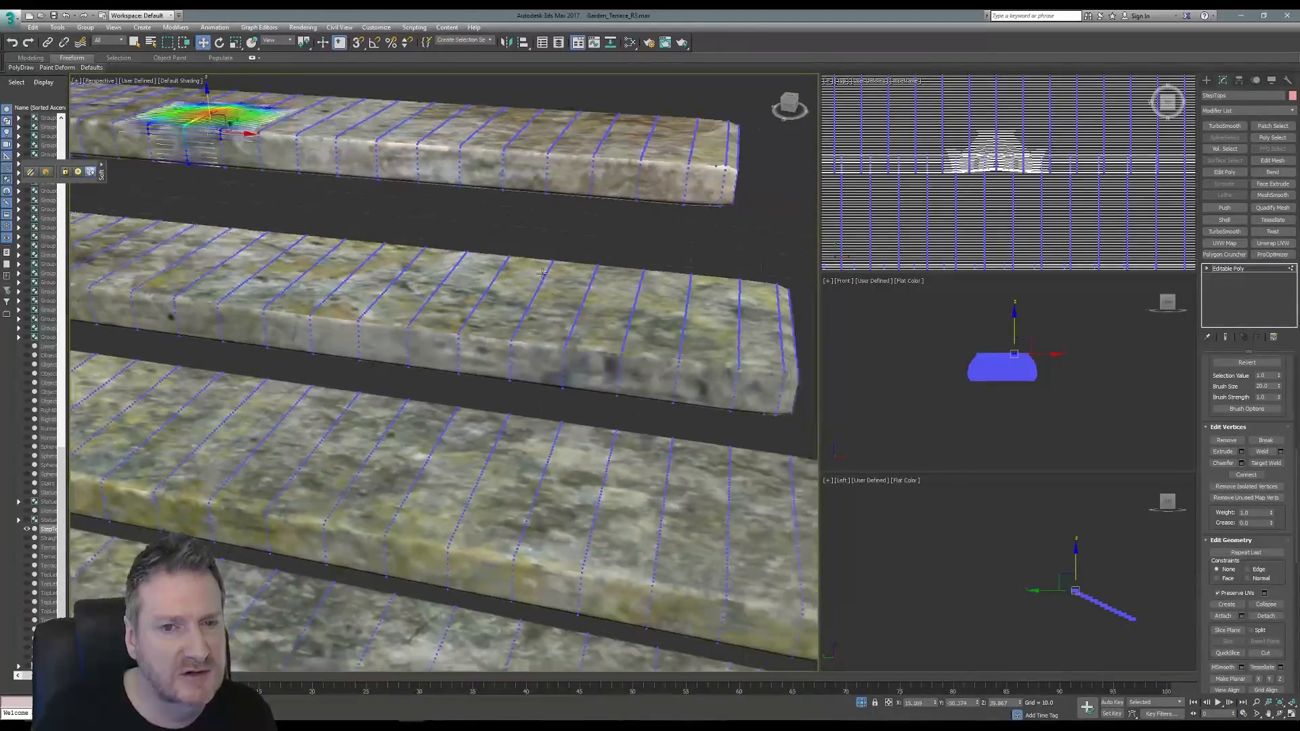
left_click(621, 353)
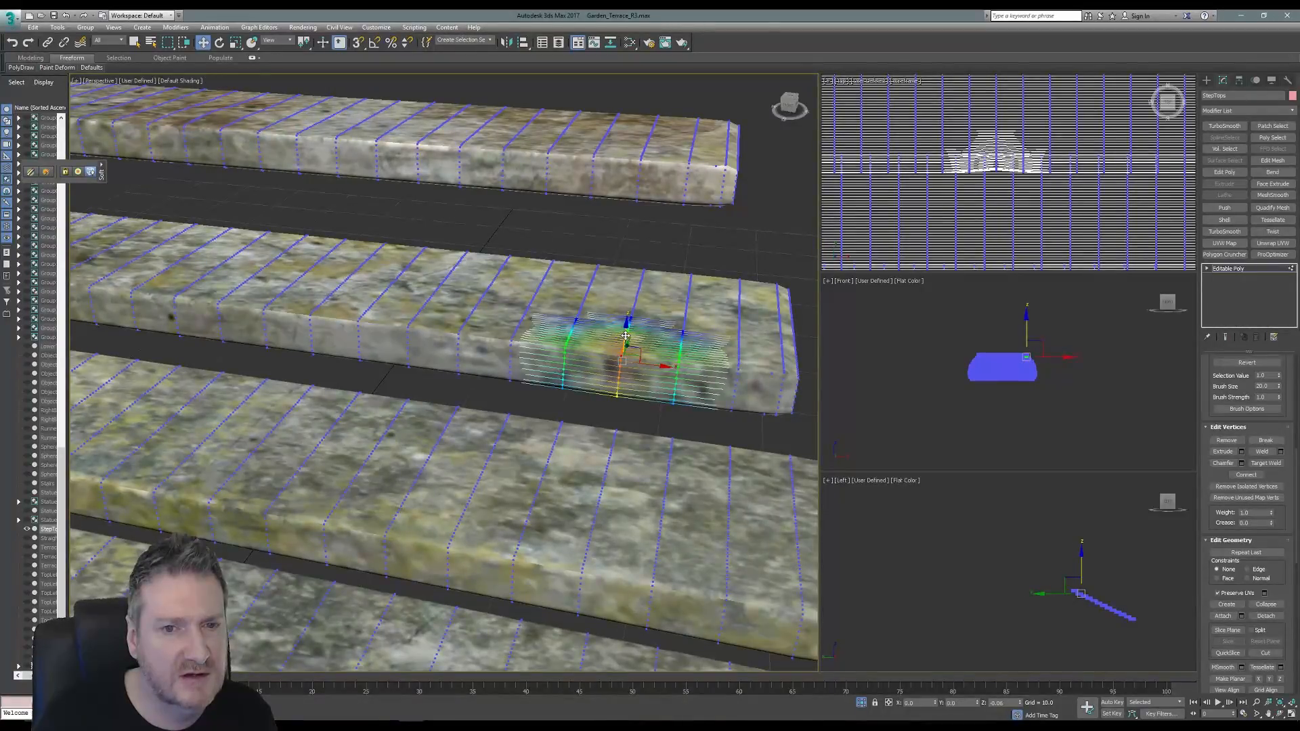
middle_click_drag(1033, 197, 1034, 131)
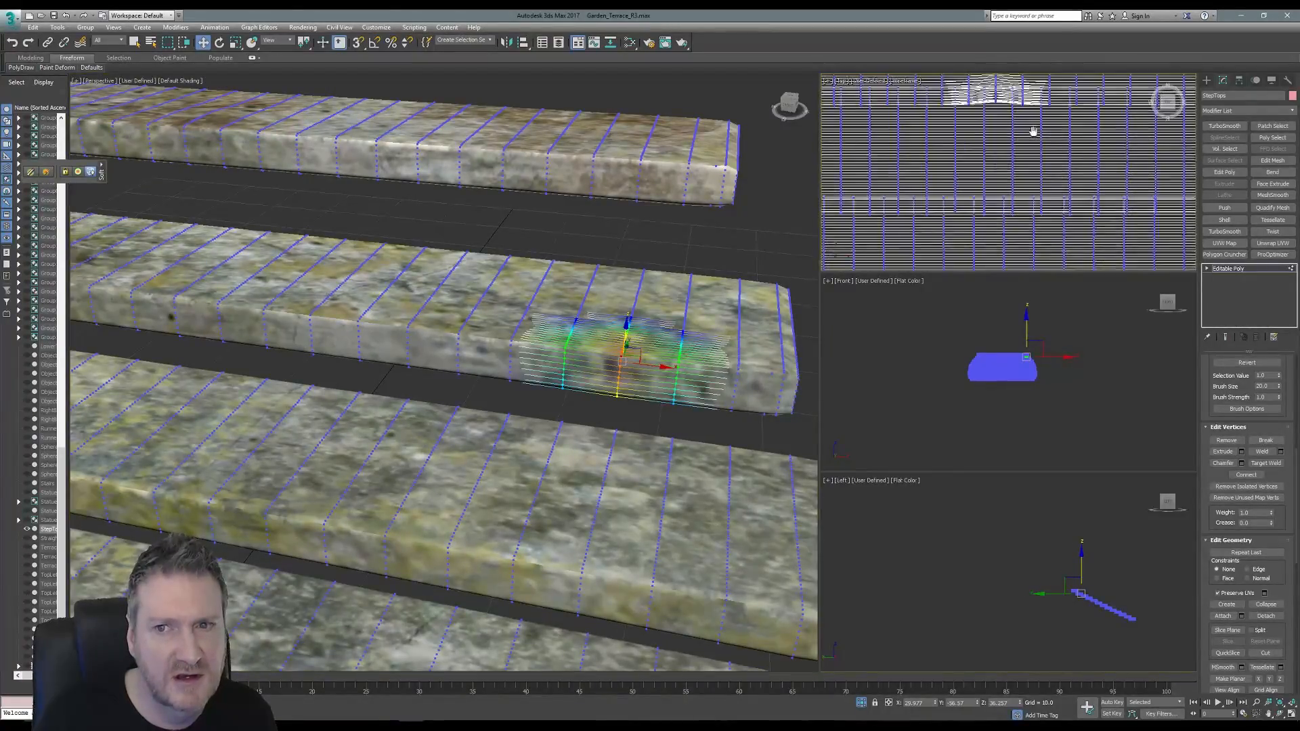
scroll(1035, 146, "down", 3)
middle_click_drag(1103, 195, 948, 182)
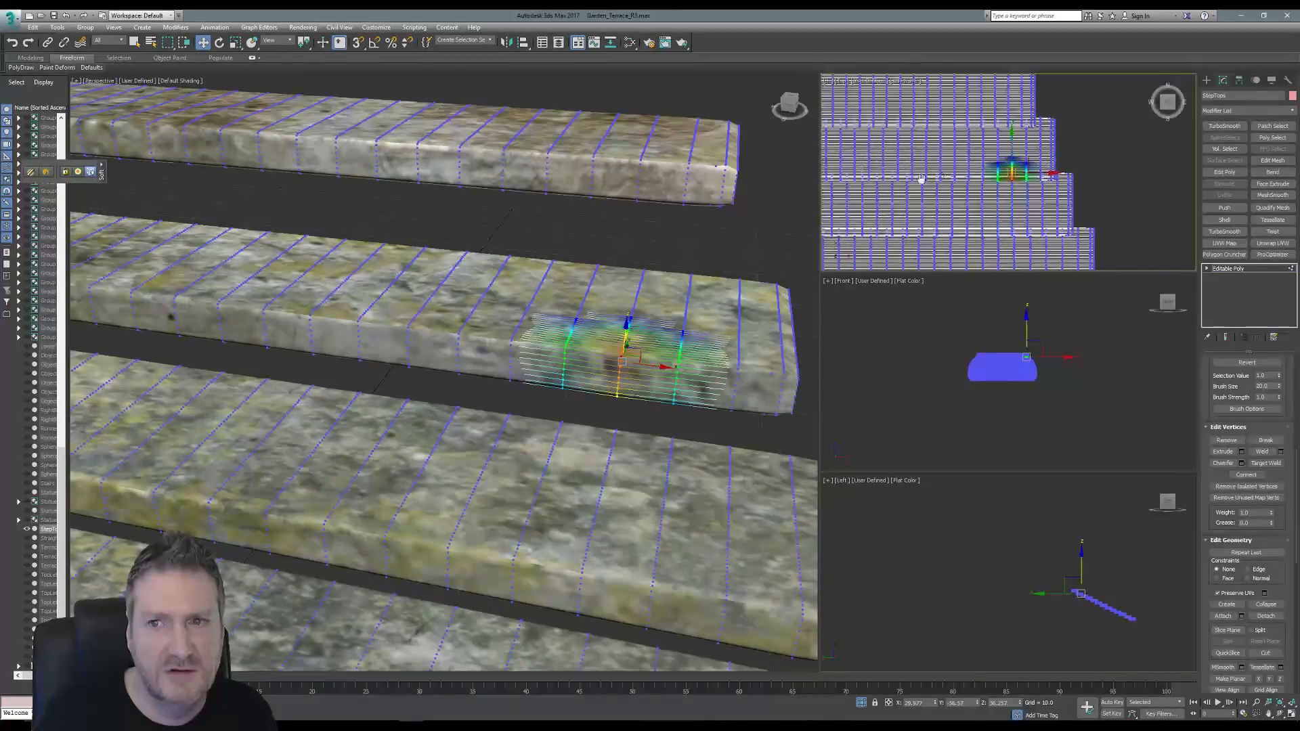
scroll(1035, 177, "up", 4)
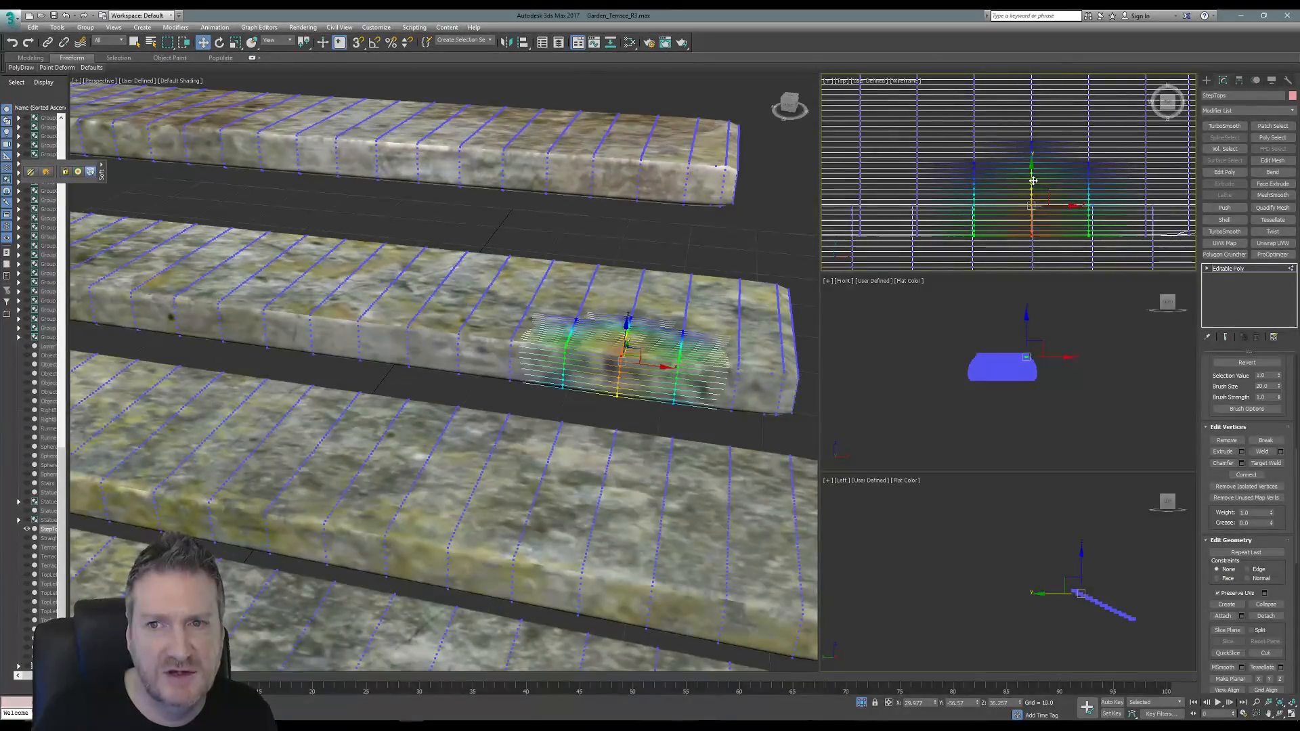
left_click_drag(1035, 178, 1036, 176)
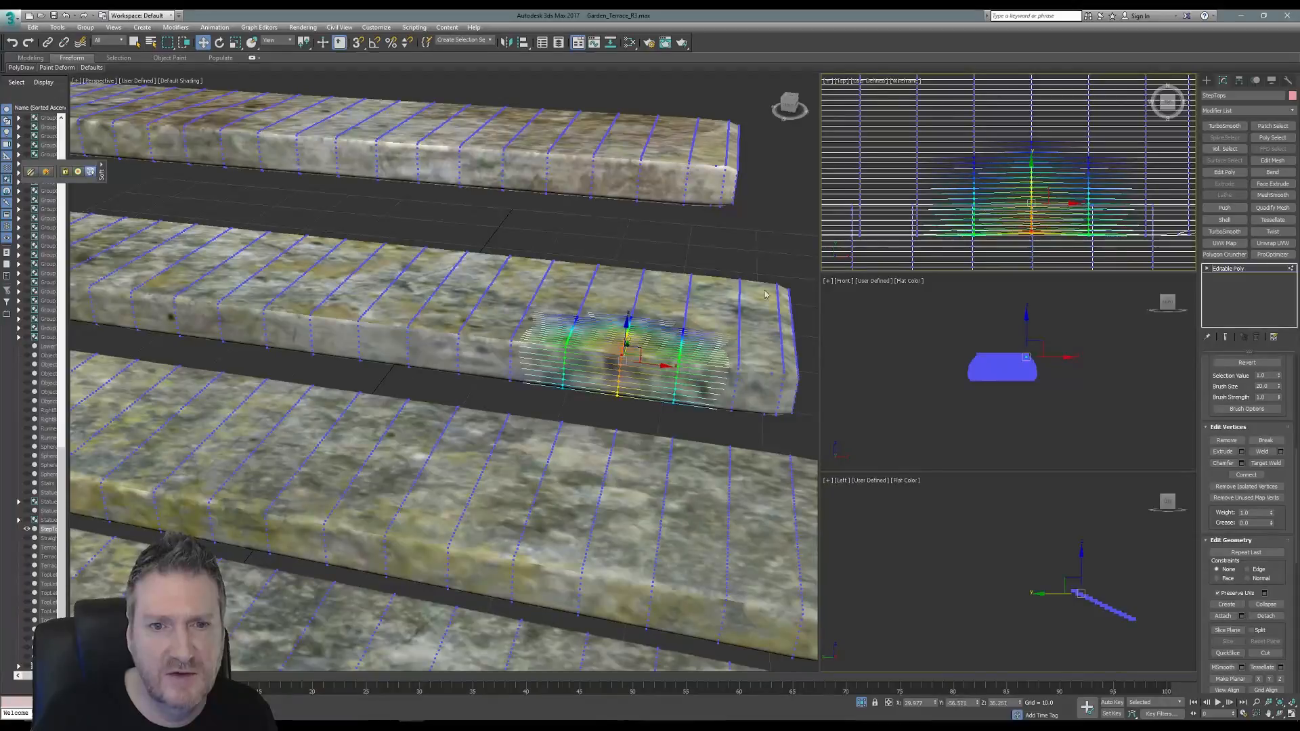
middle_click_drag(320, 295, 285, 296, "alt")
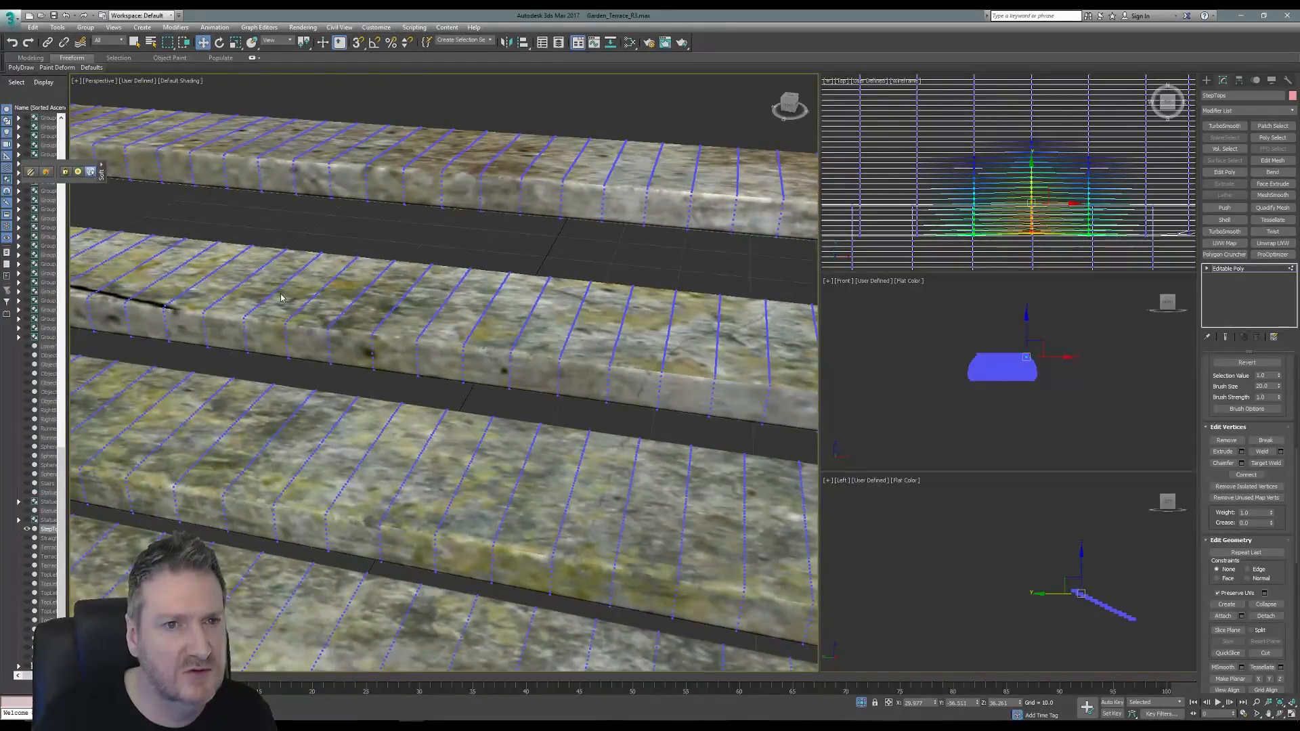
Nudge soft-selected vertices slightly vertically on the second step's surface, one near its middle and one left of it.
left_click(240, 287)
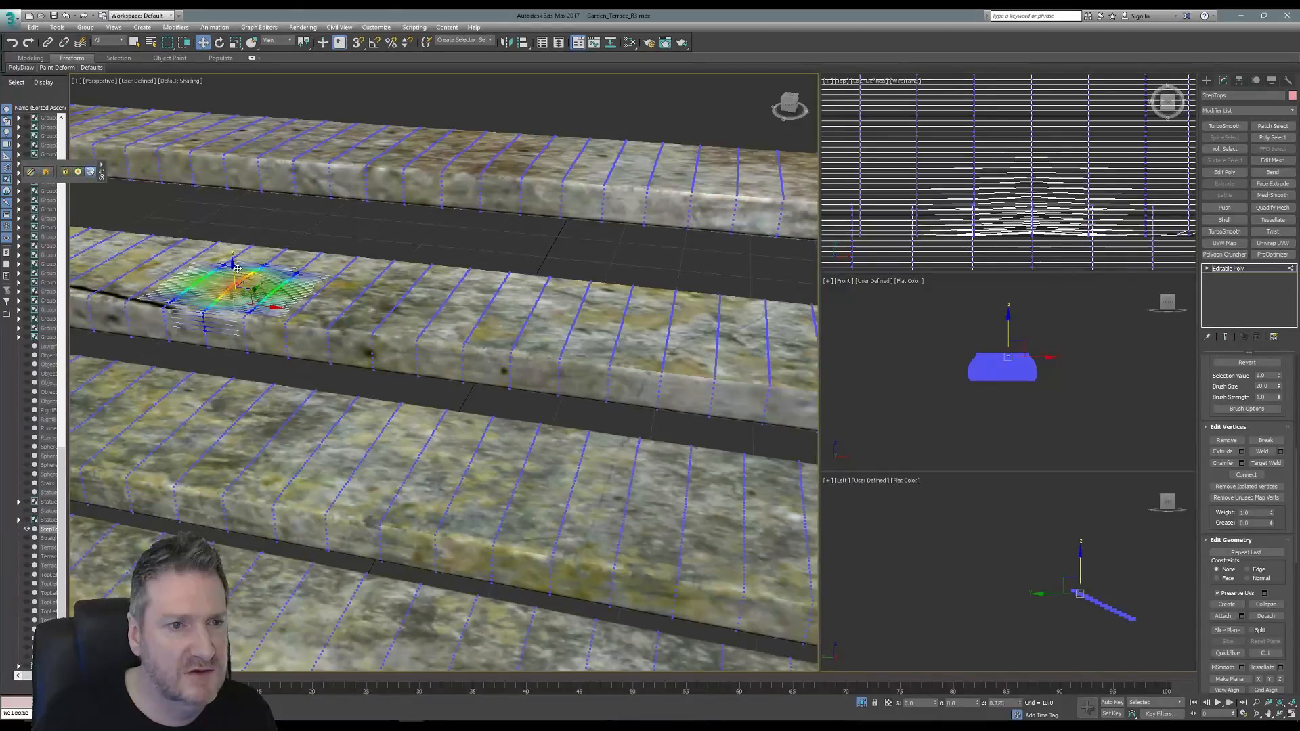
middle_click_drag(239, 290, 346, 274, "alt")
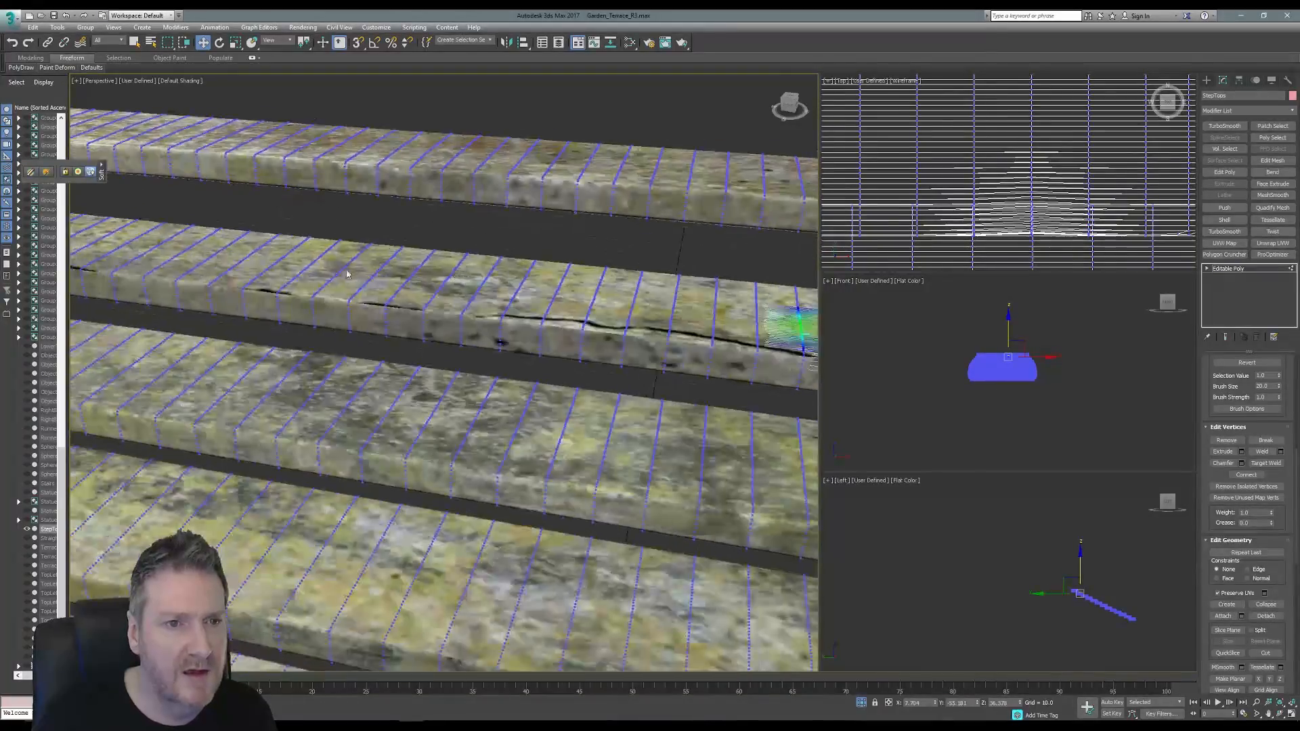
left_click(286, 255)
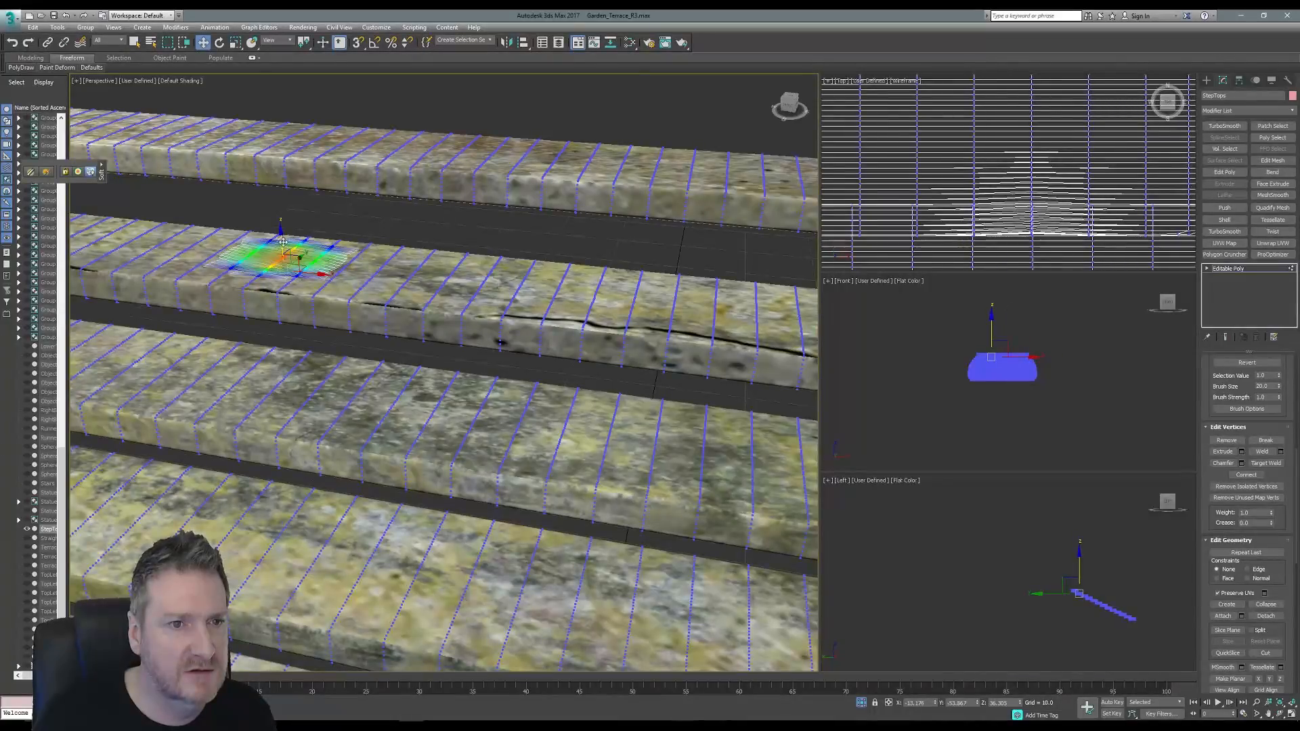
middle_click_drag(281, 238, 463, 262)
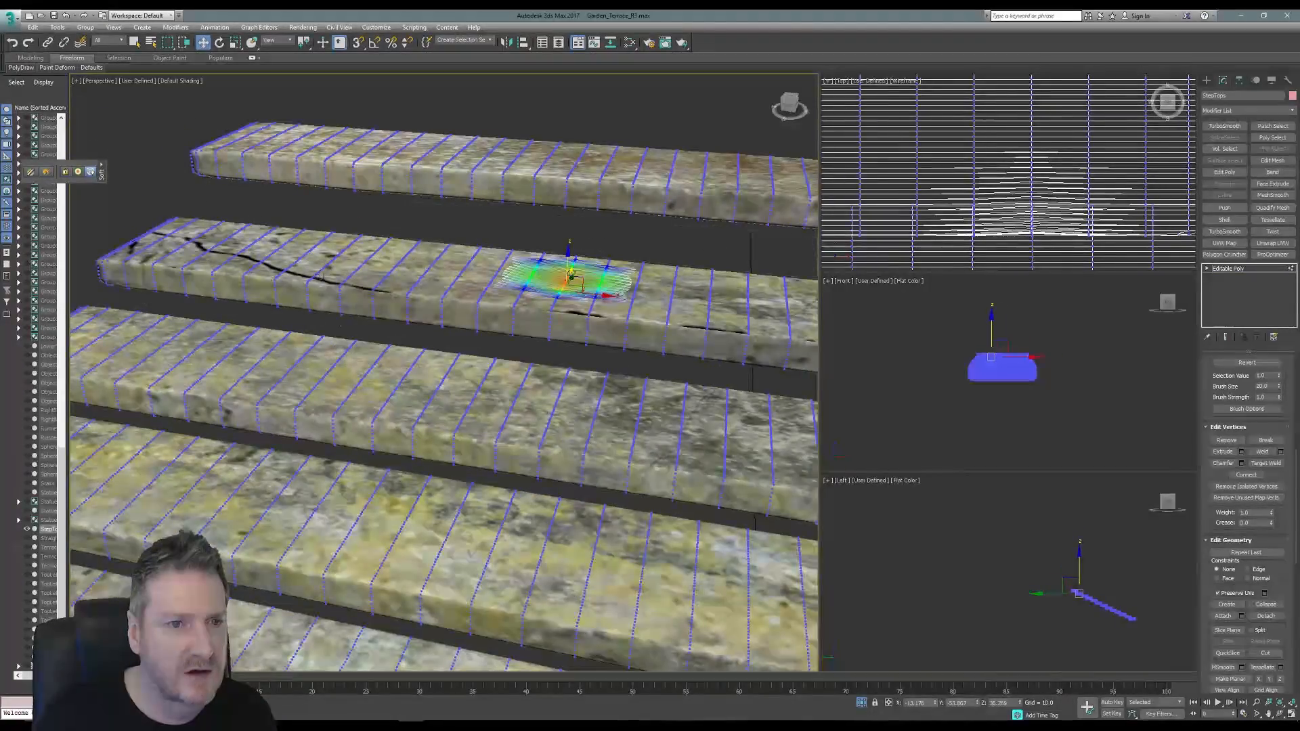
Nudge soft-selected vertices slightly on the third step's front edge, one left of its middle and one at its middle.
middle_click_drag(331, 291, 236, 176)
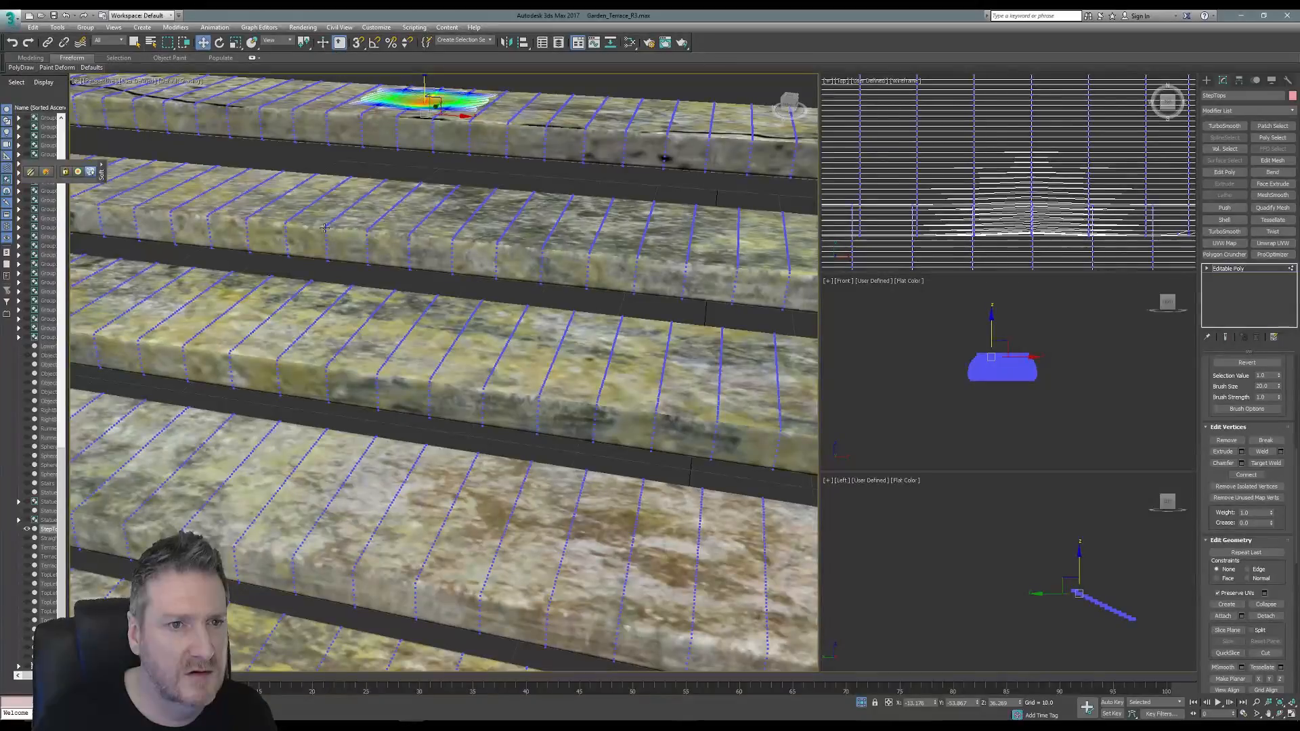
left_click(327, 230)
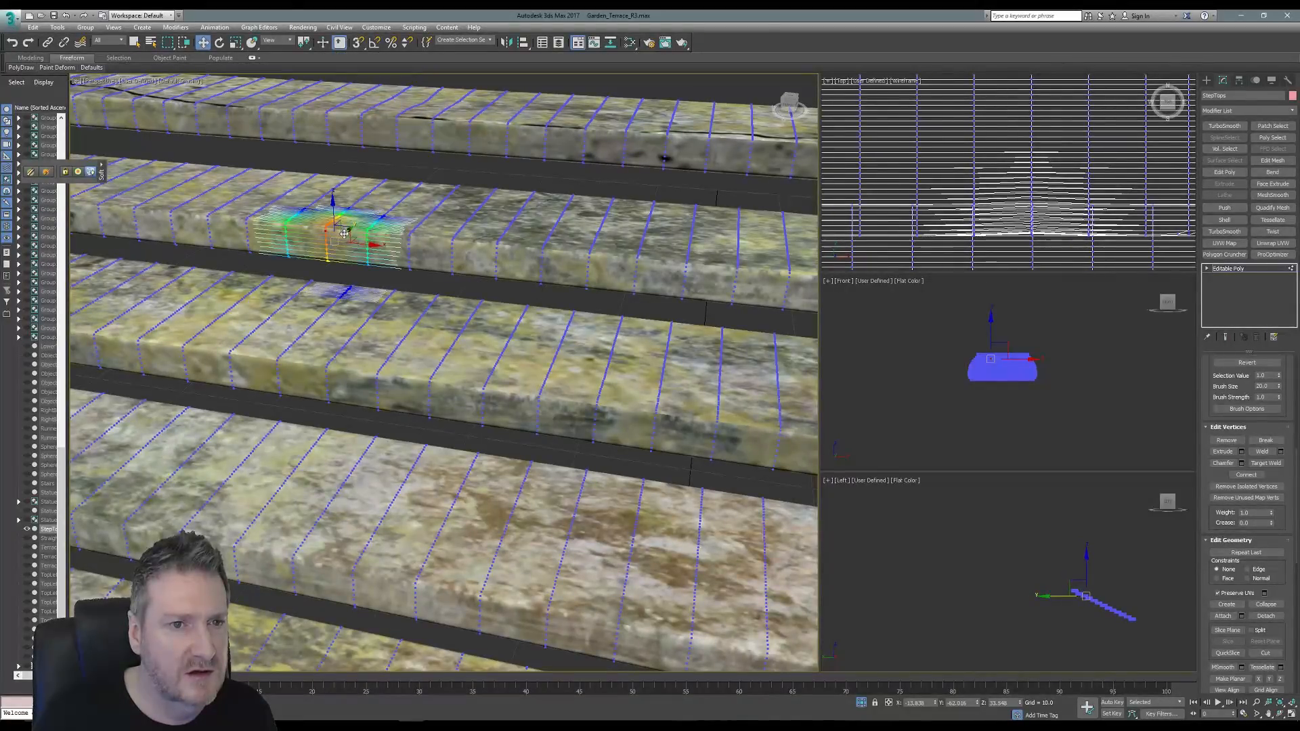
middle_click_drag(521, 247, 118, 196)
left_click(649, 233)
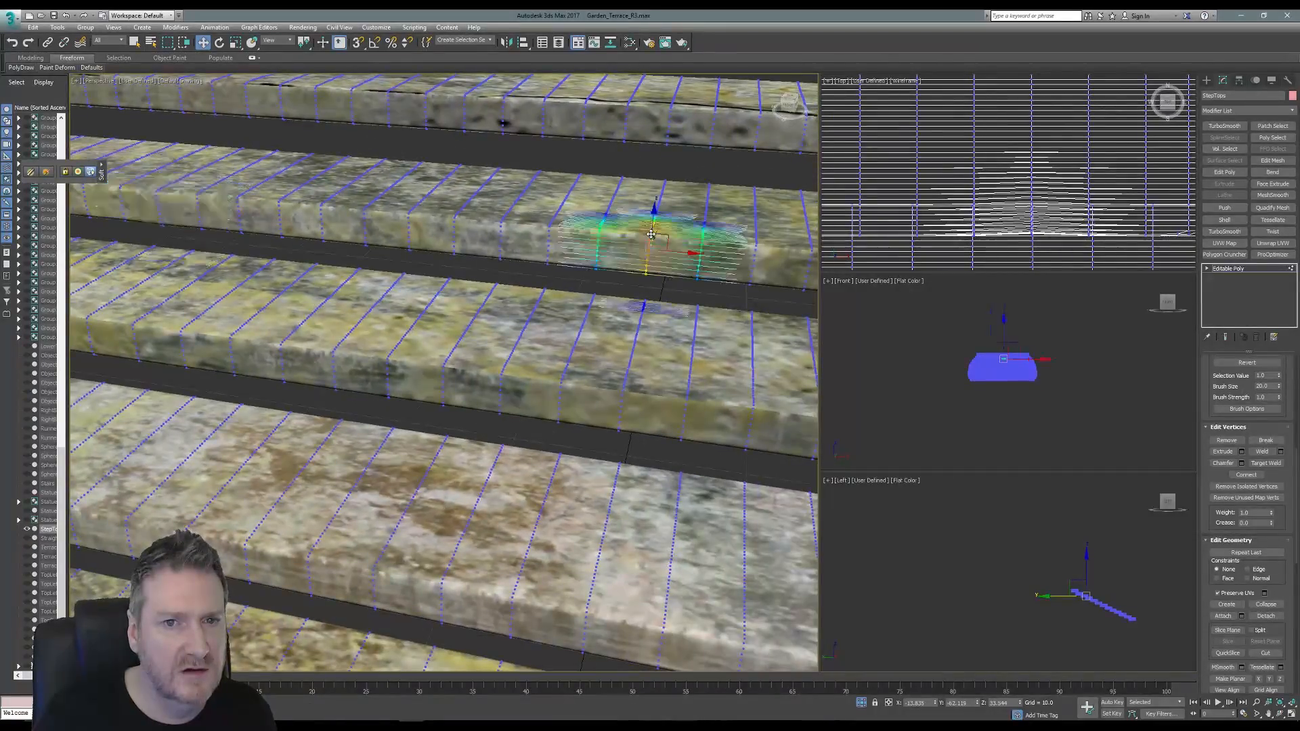
middle_click_drag(649, 234, 479, 271)
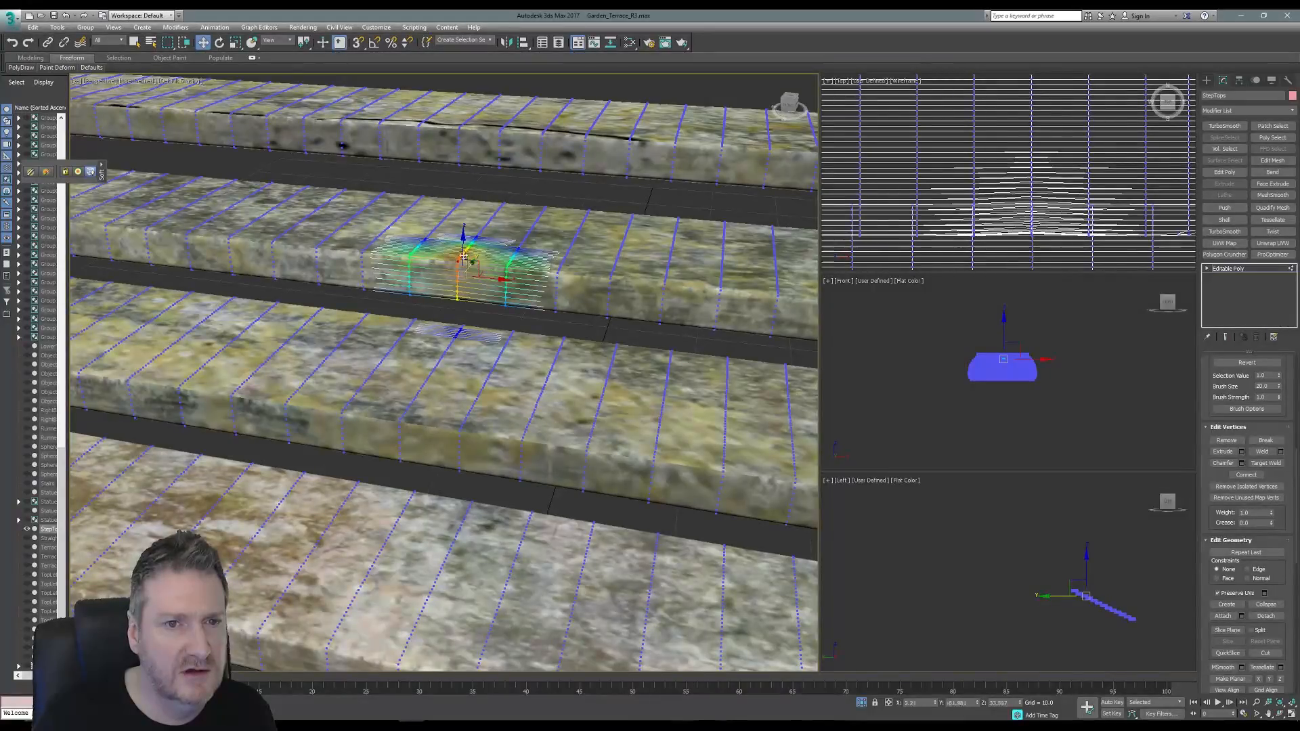
left_click_drag(466, 242, 466, 241)
Nudge soft-selected vertices slightly on the fourth step, one on its right half vertically and one on its left front edge along Y.
middle_click_drag(637, 302, 444, 183)
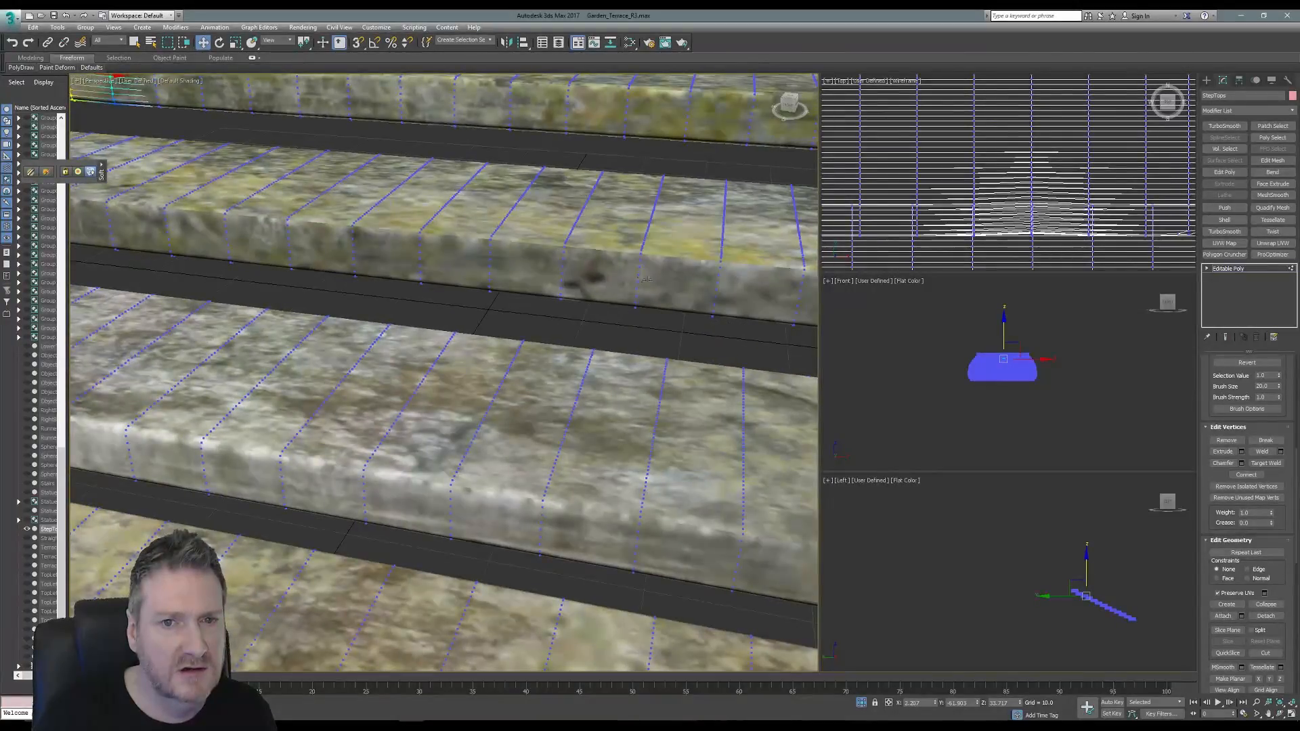
left_click(723, 224)
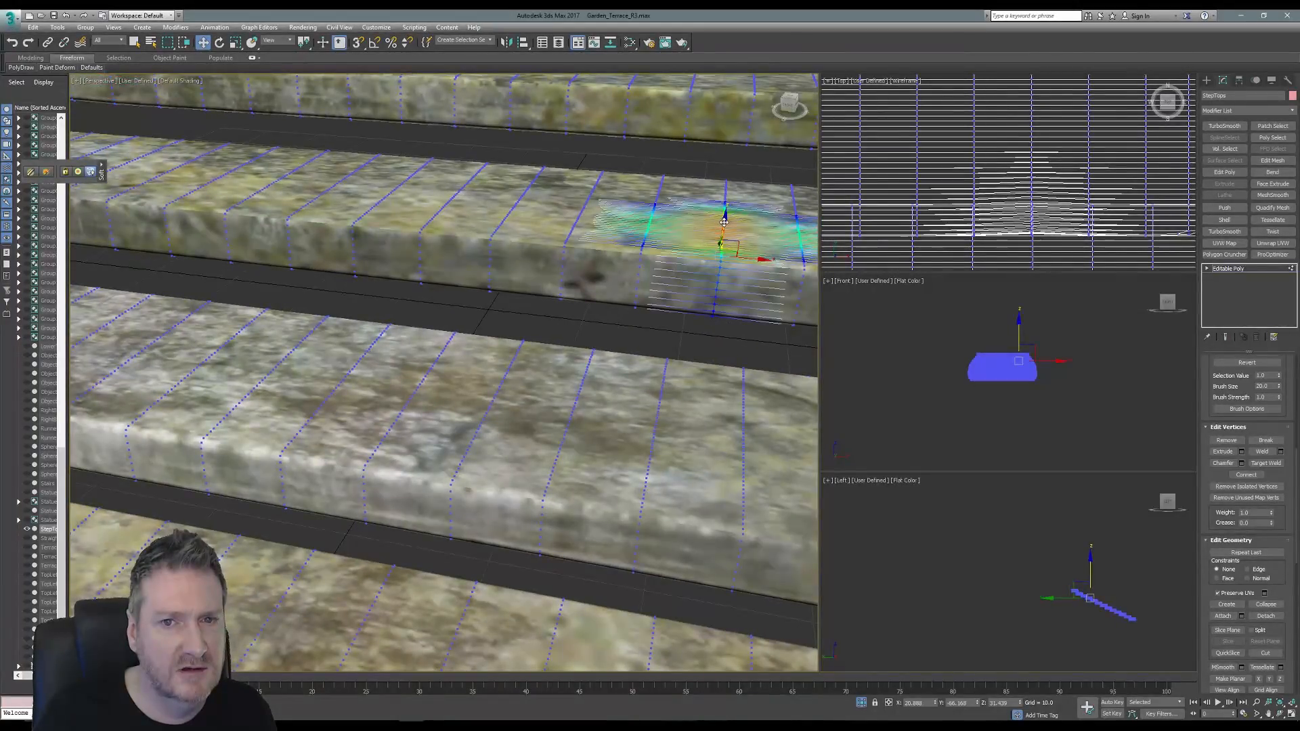
middle_click_drag(724, 222, 597, 266)
scroll(447, 261, "down", 5)
middle_click_drag(447, 262, 799, 291, "alt")
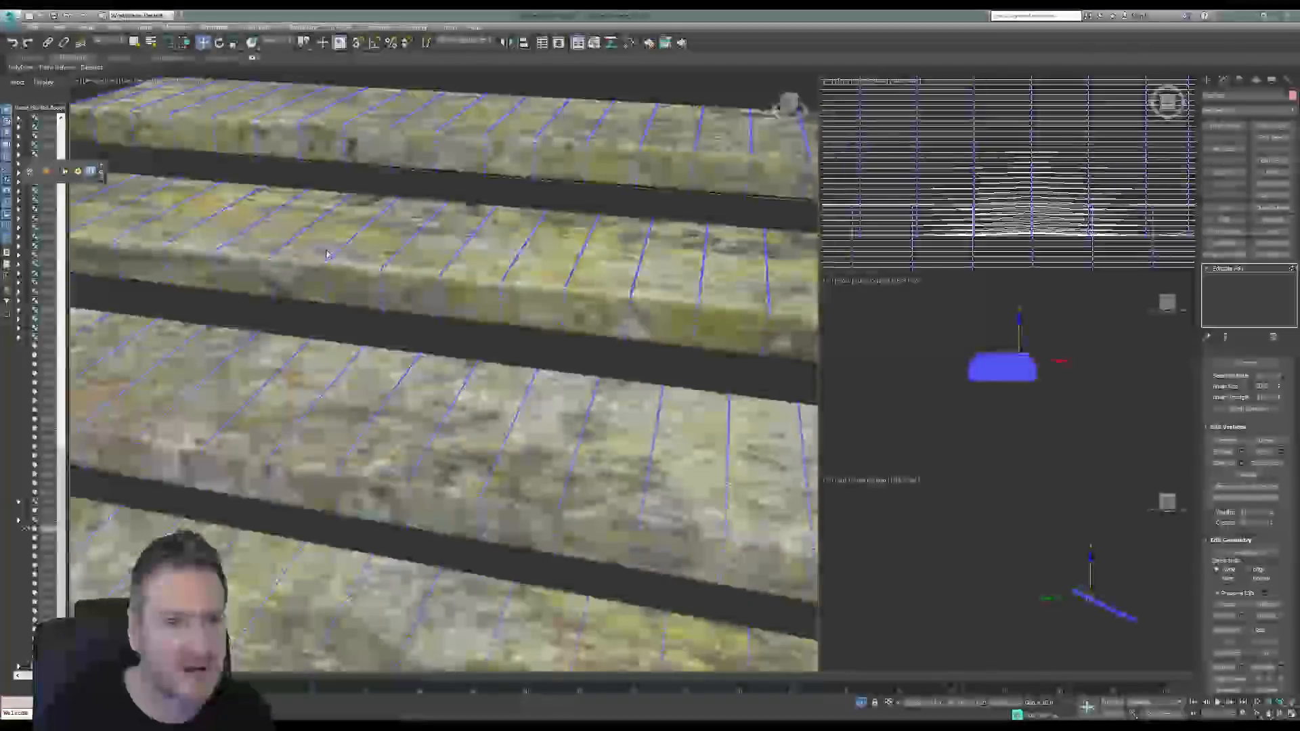
left_click(328, 267)
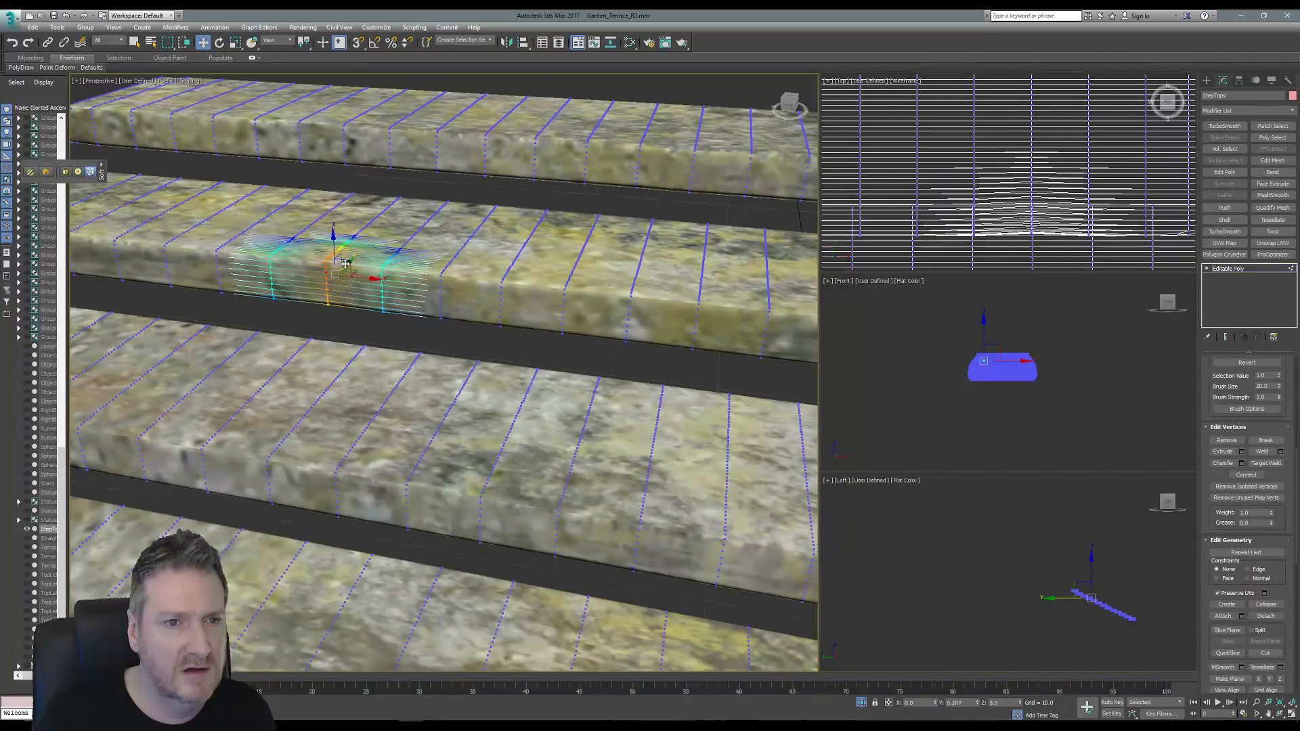
Dent the fifth step by slightly nudging soft-selected vertices in its left part, at its middle and in its right part.
scroll(542, 223, "up", 3)
middle_click_drag(542, 223, 569, 267)
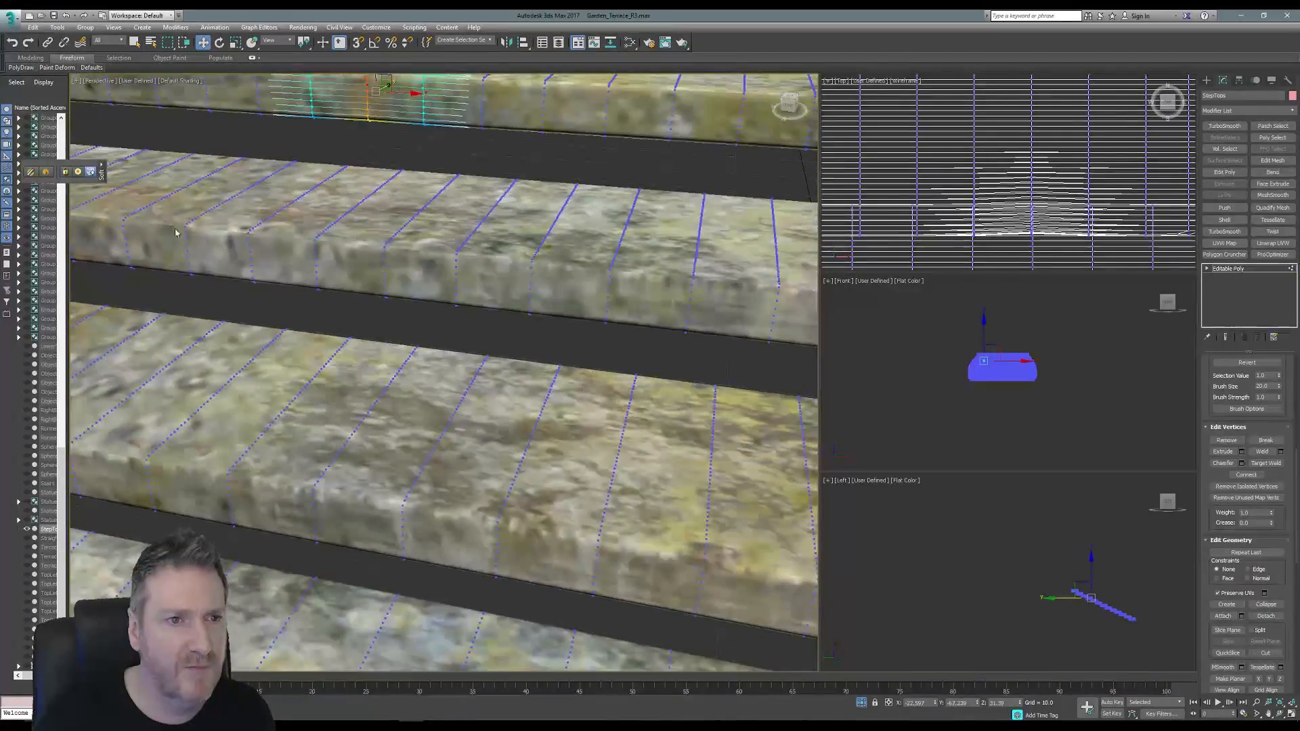
left_click(155, 201)
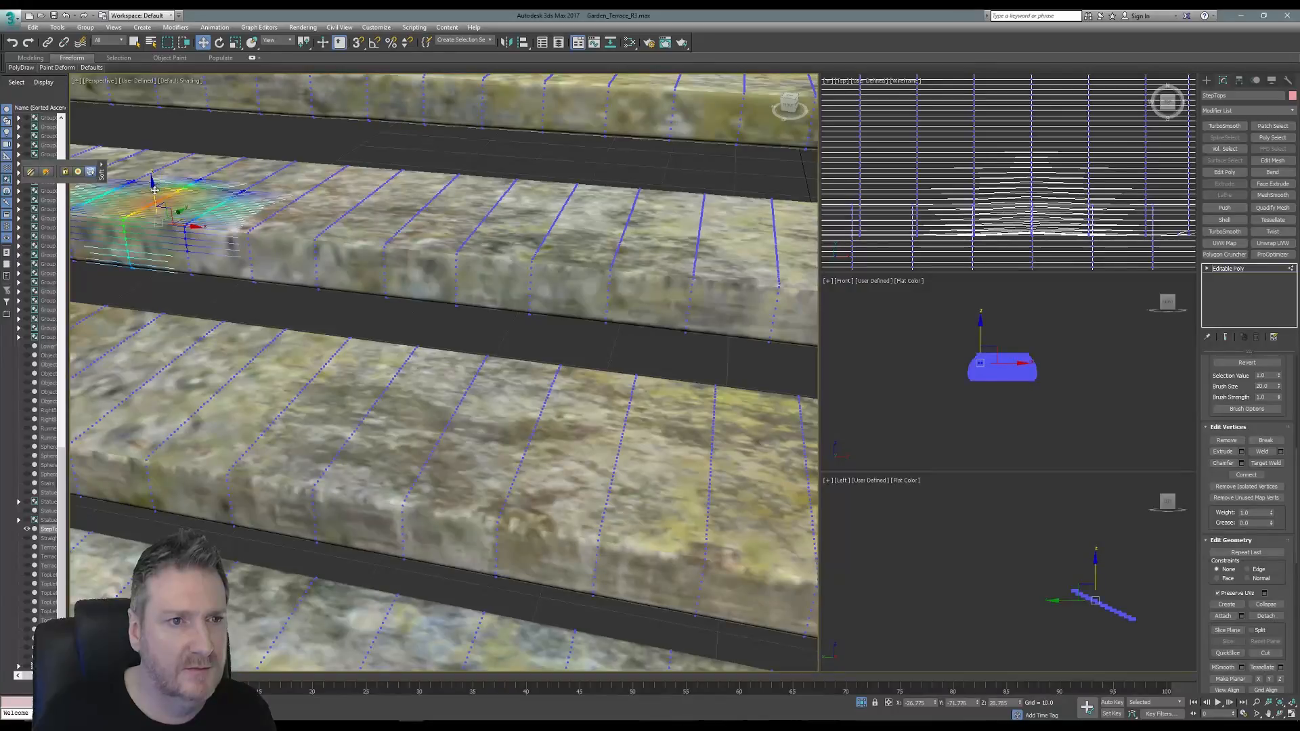
middle_click_drag(155, 192, 225, 241, "alt")
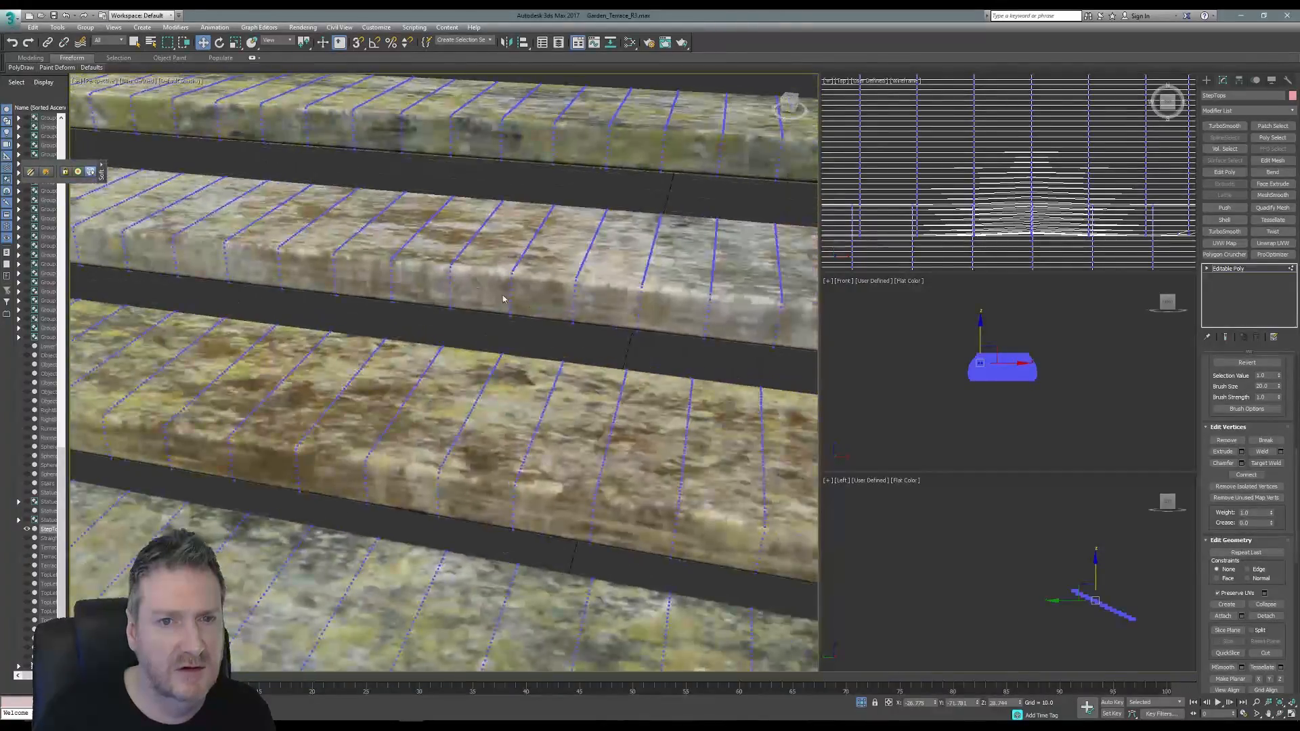
left_click(576, 276)
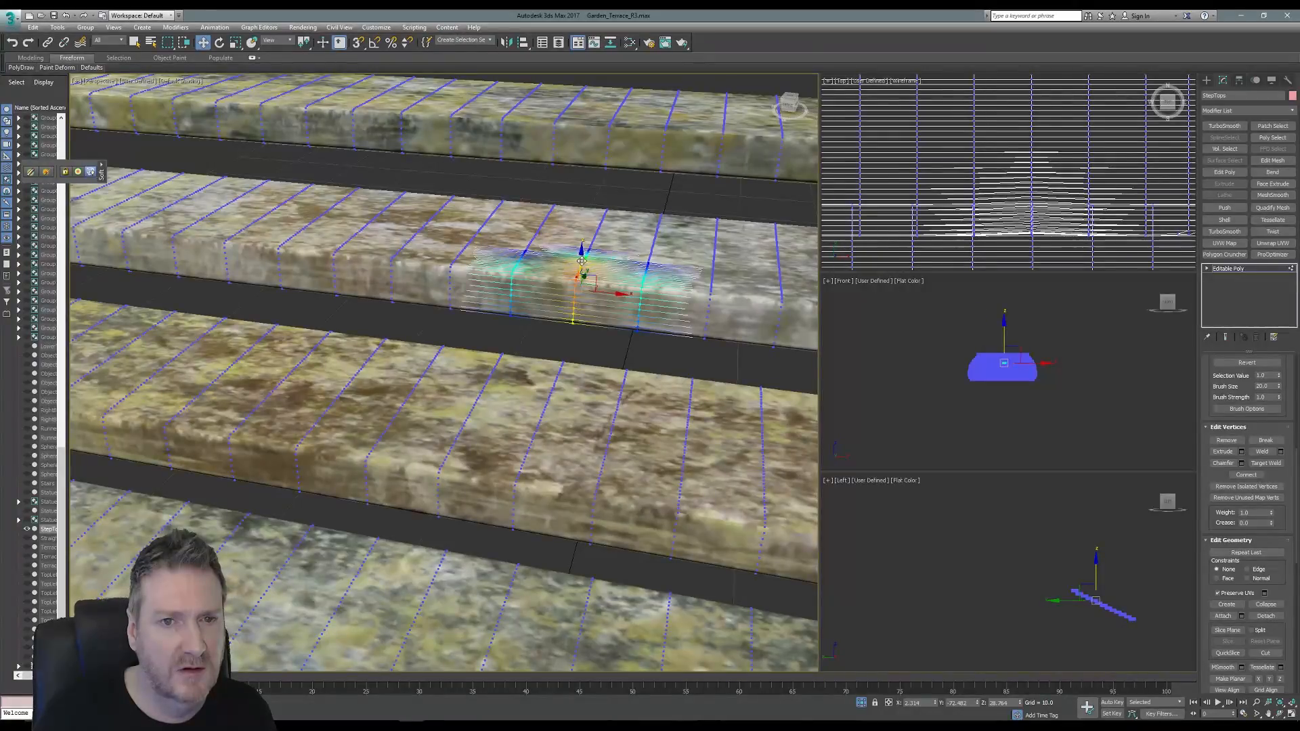
middle_click_drag(581, 261, 714, 314, "alt")
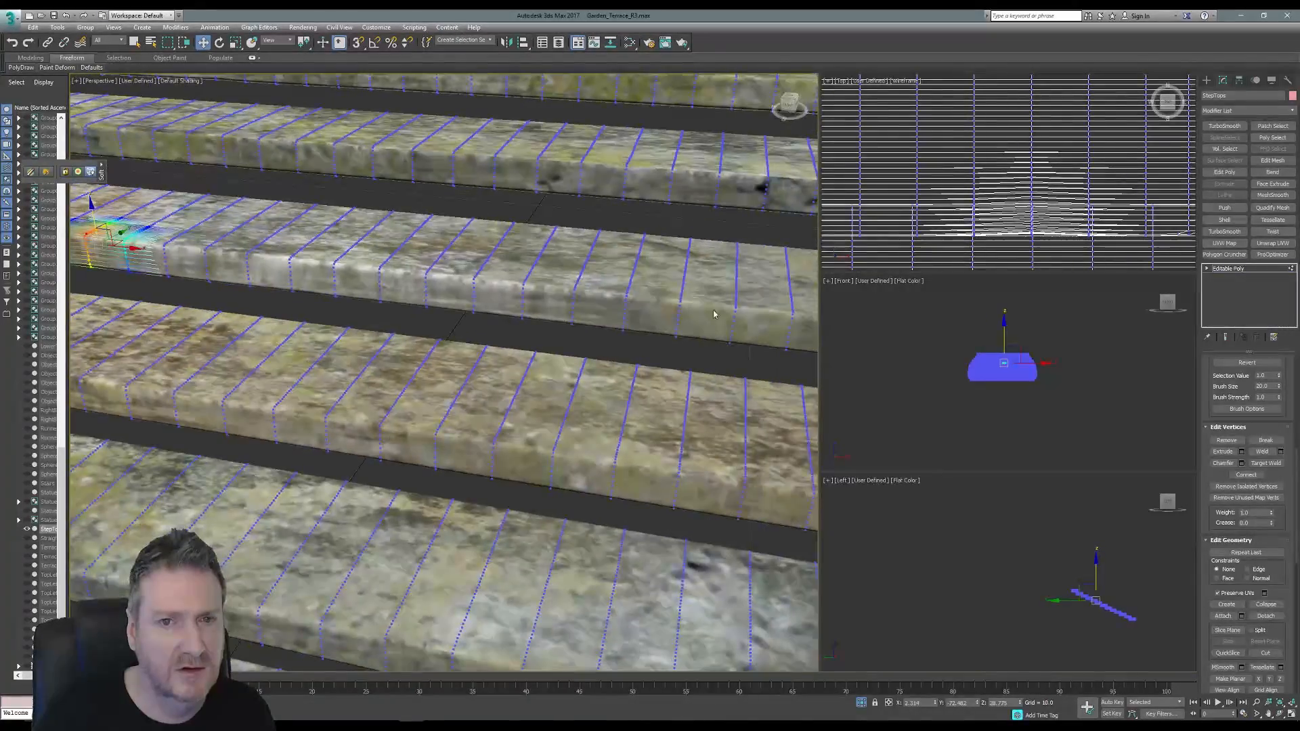
left_click(682, 287)
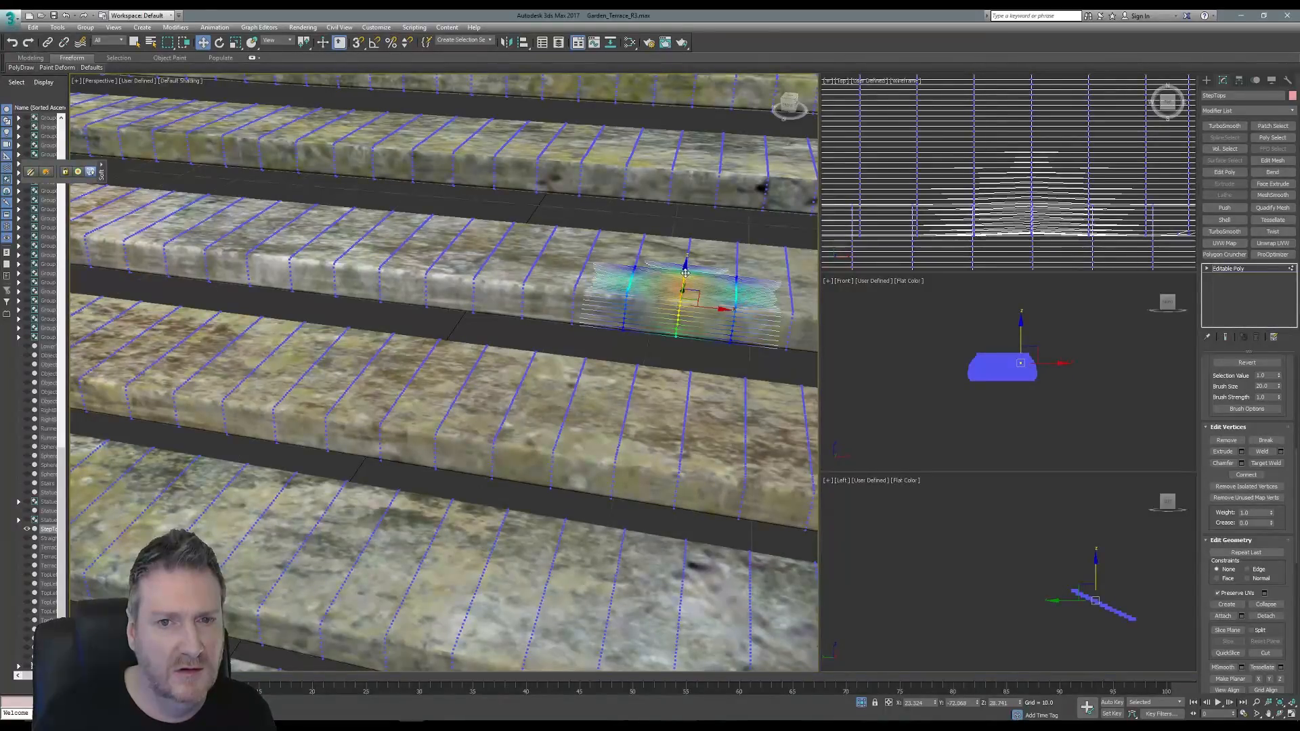
left_click_drag(686, 275, 687, 270)
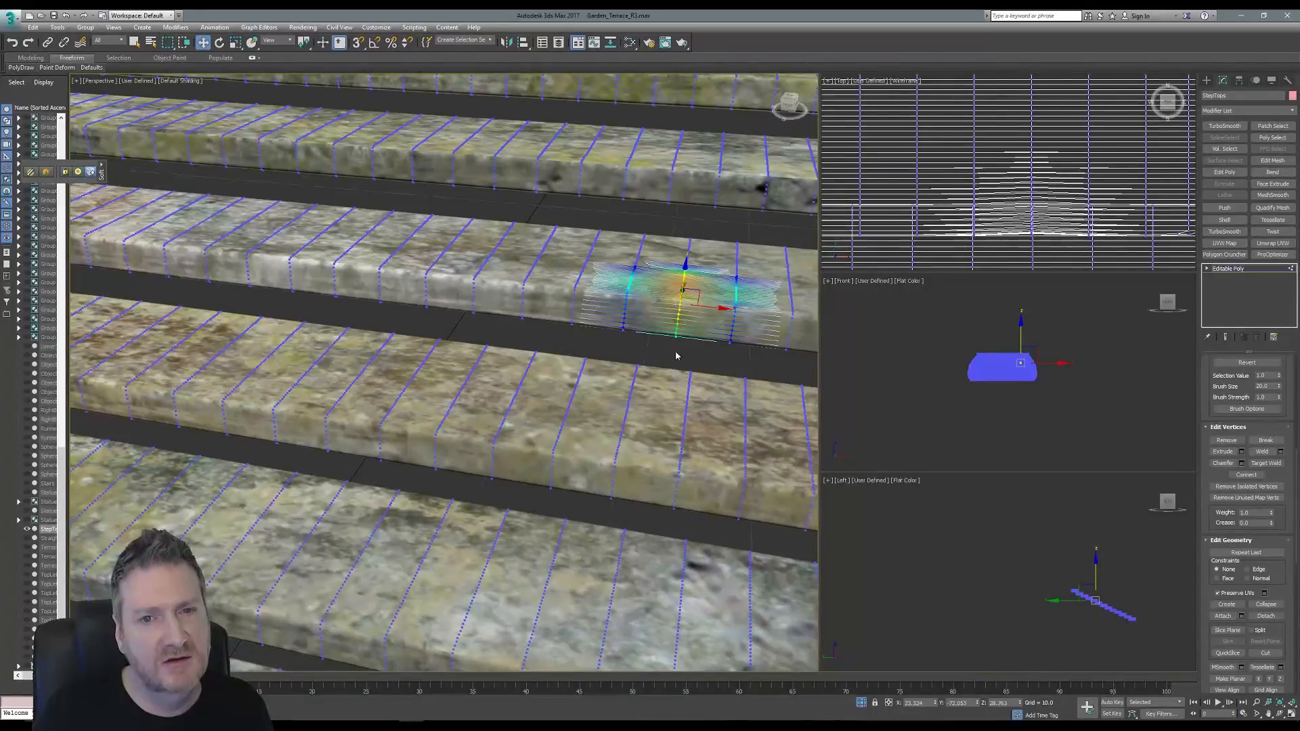
Select a vertex on the sixth step's front edge near its right end and nudge it slightly.
middle_click_drag(689, 297, 544, 193)
scroll(572, 256, "down", 2)
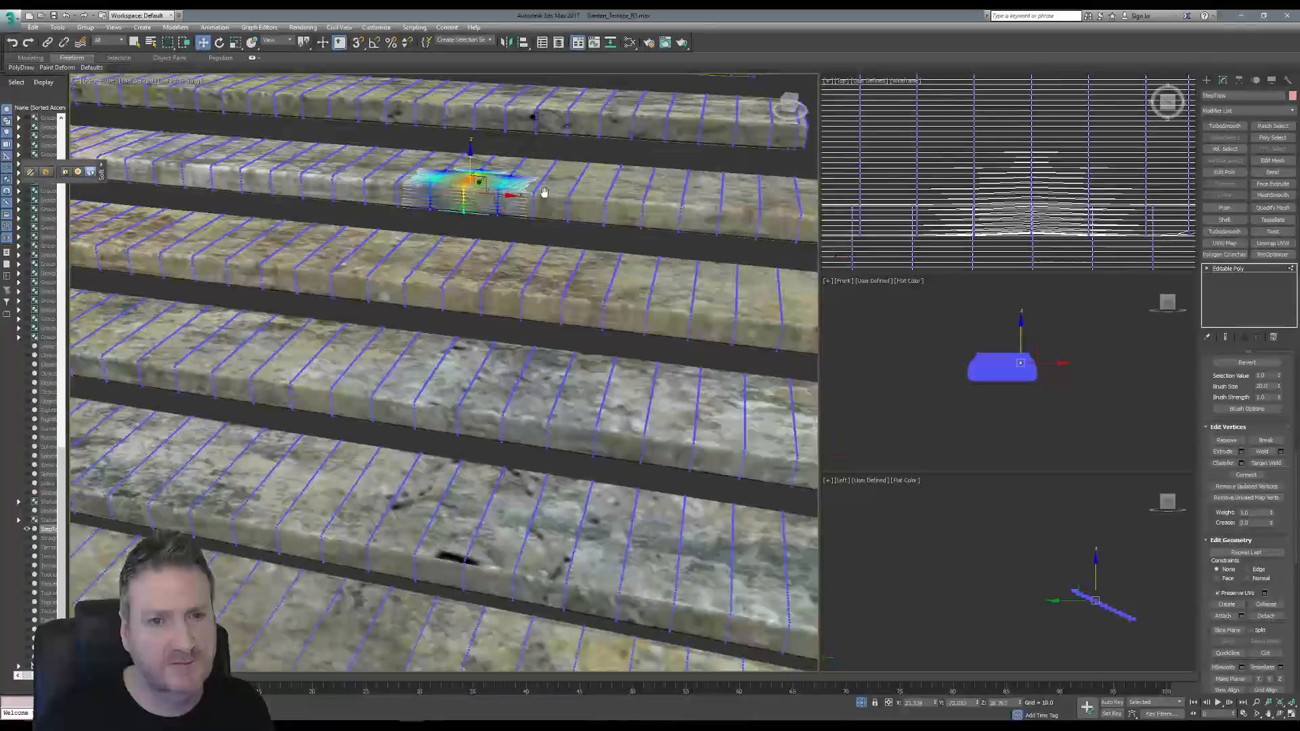
left_click(738, 316)
middle_click_drag(738, 316, 601, 327)
scroll(604, 317, "up", 3)
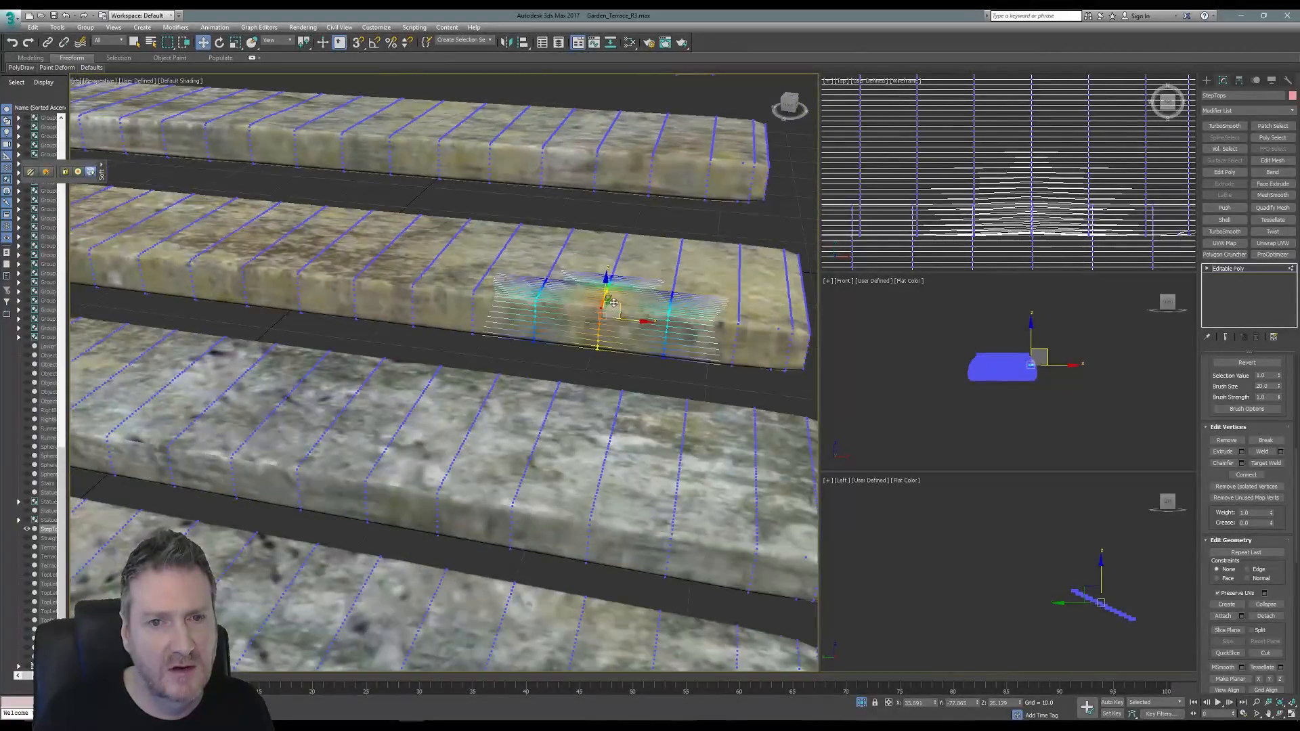
left_click_drag(606, 308, 604, 310)
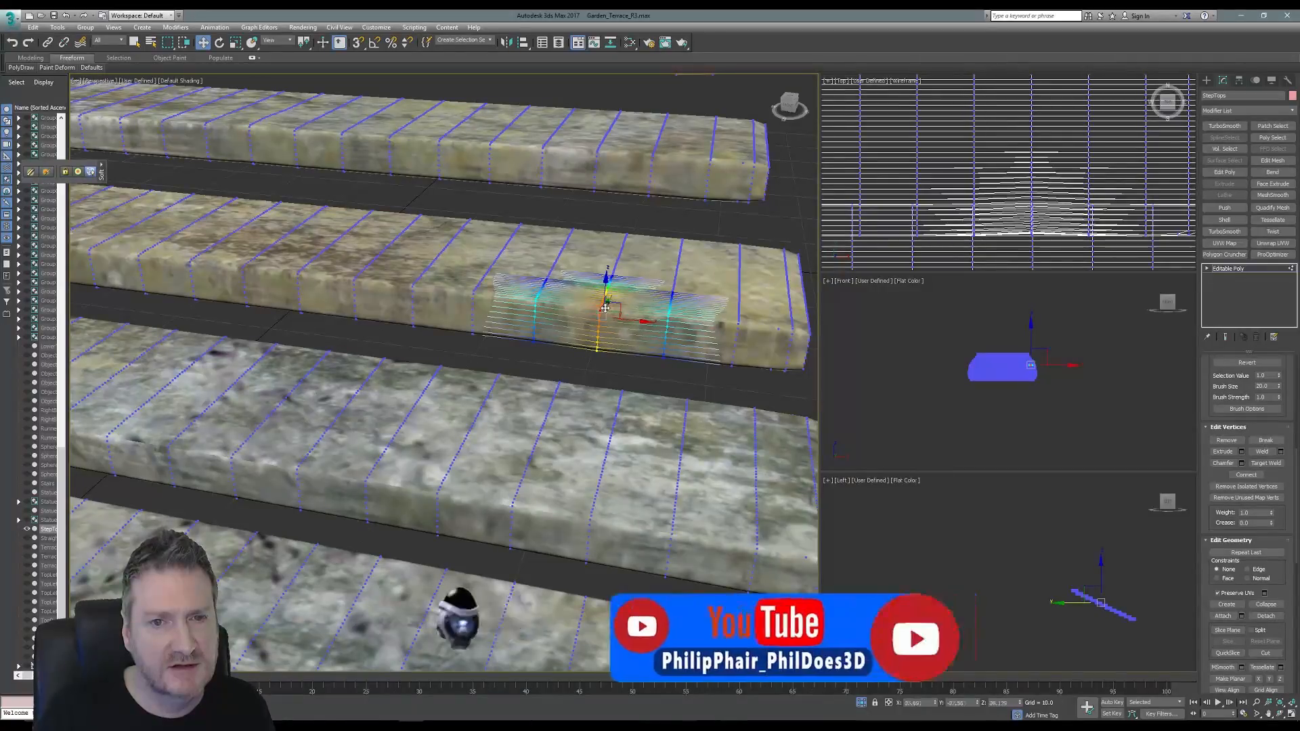
Nudge soft-selected vertices slightly on the seventh step, one on its left surface and one at the middle of its front edge.
middle_click_drag(183, 296, 434, 312)
middle_click_drag(189, 308, 415, 339, "alt")
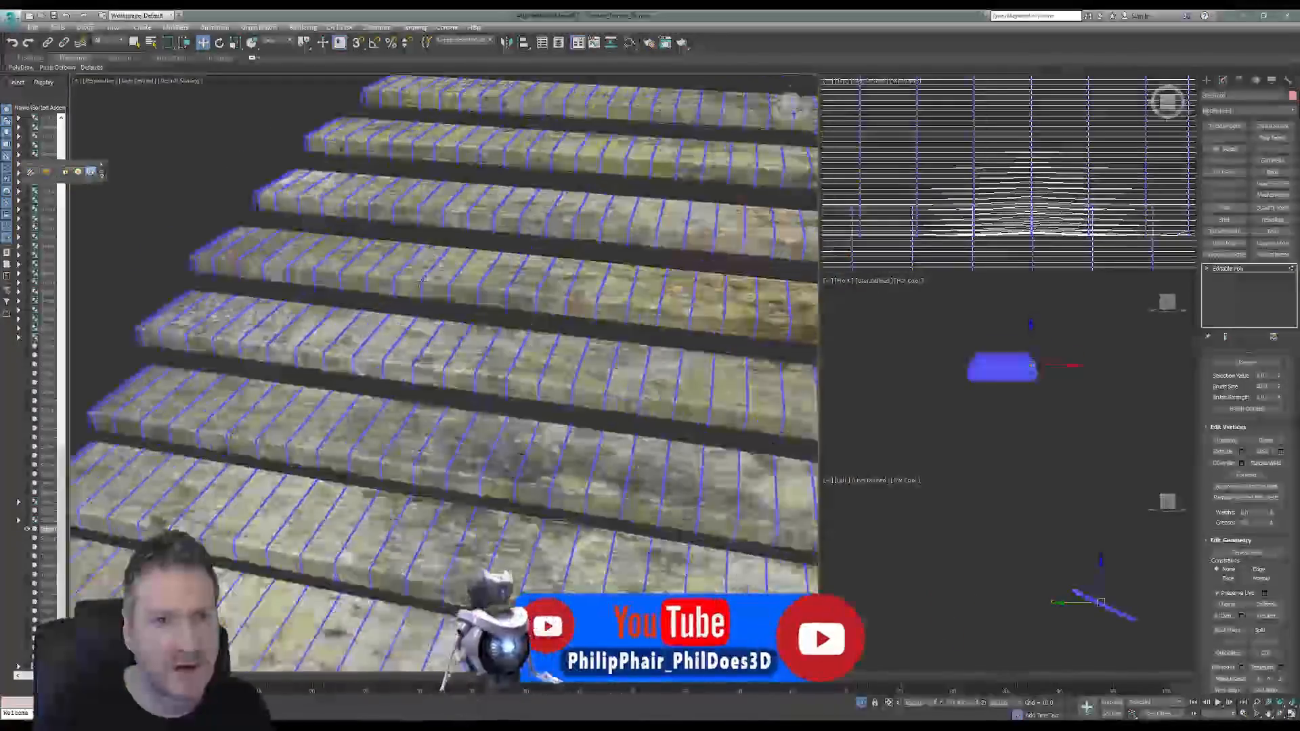
left_click(392, 346)
scroll(392, 347, "up", 3)
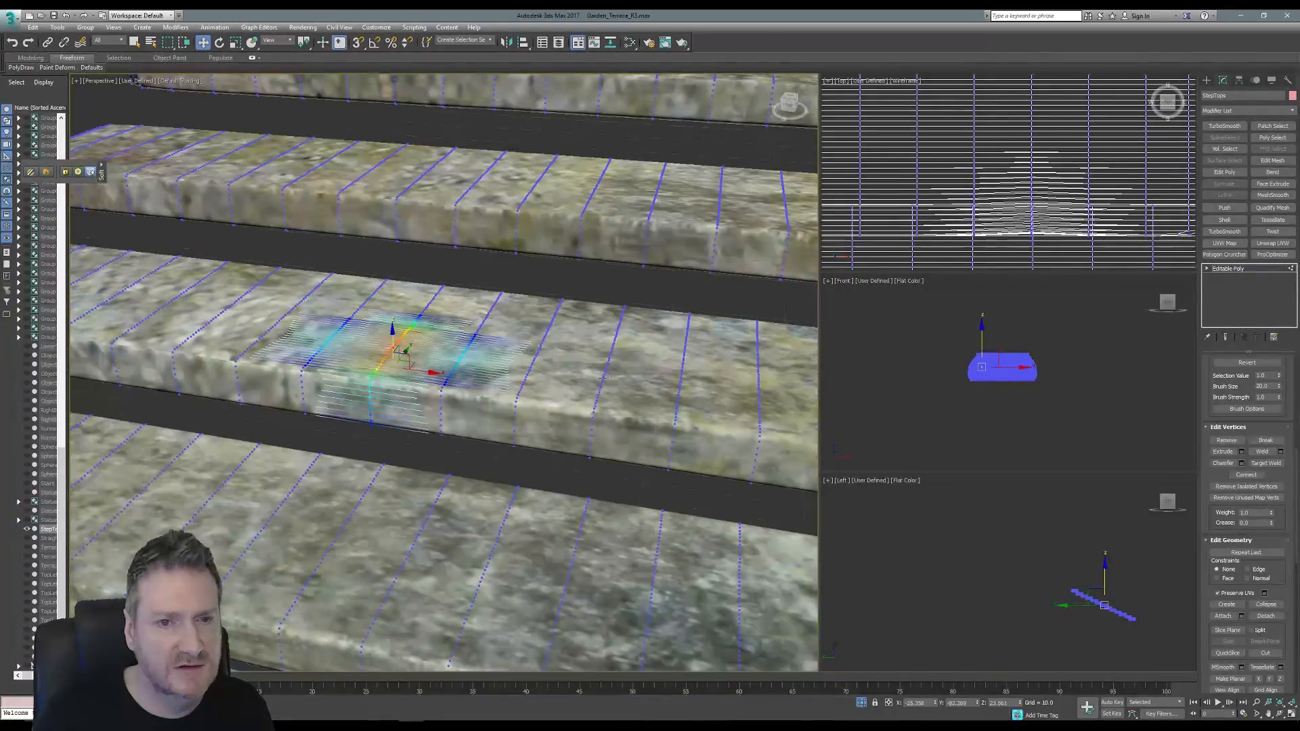
scroll(604, 377, "down", 5)
scroll(647, 335, "up", 3)
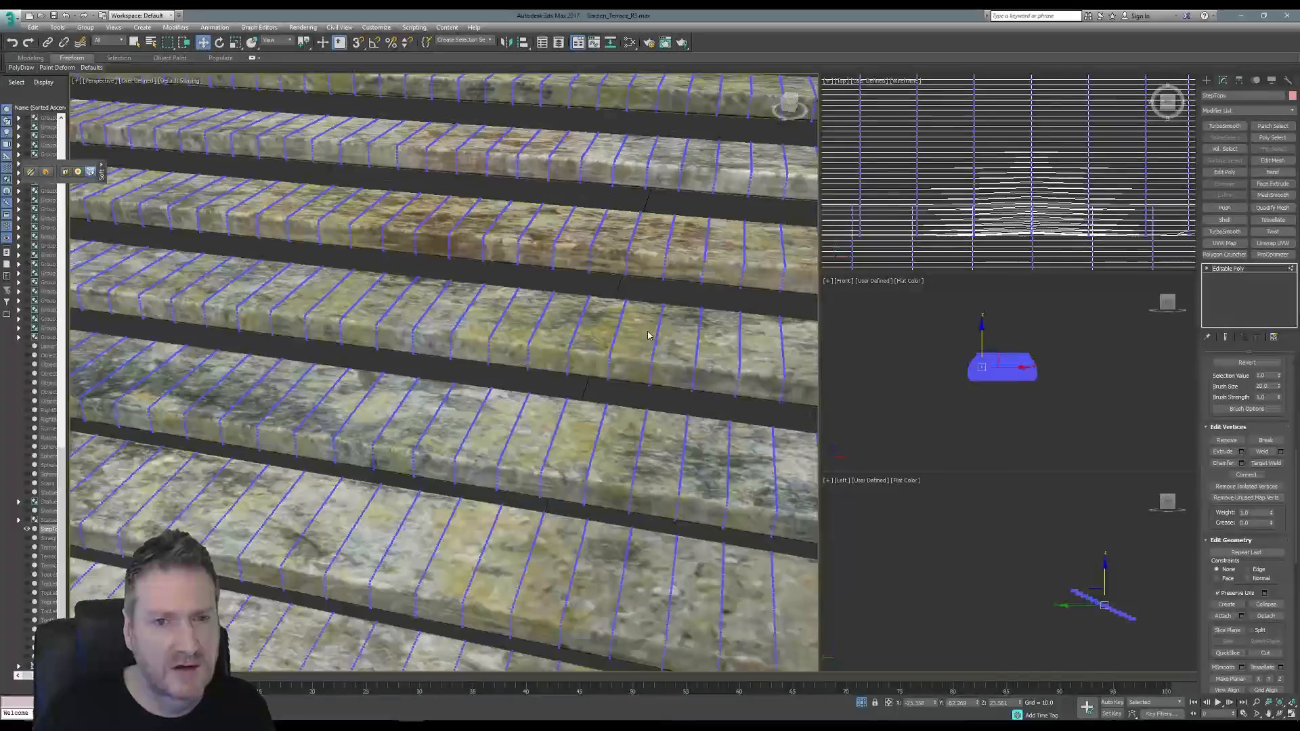
scroll(647, 335, "up", 2)
left_click(591, 370)
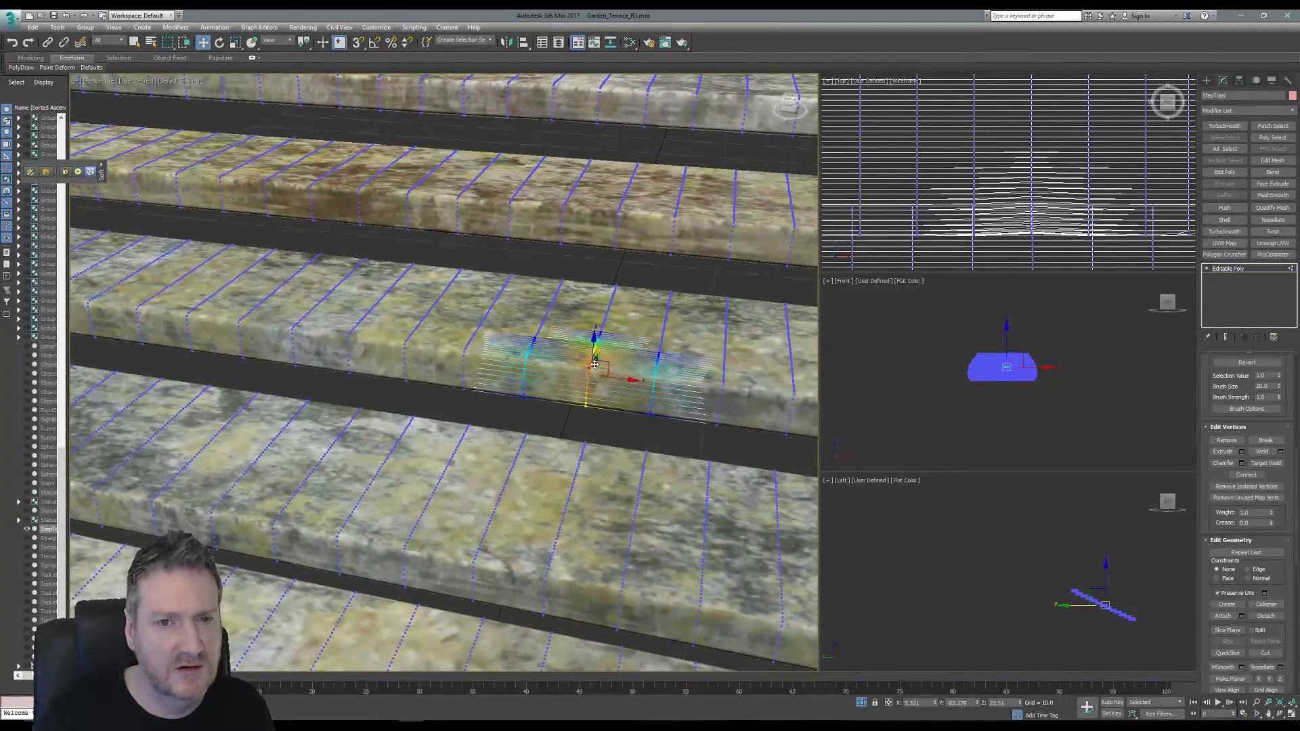
left_click_drag(592, 366, 591, 367)
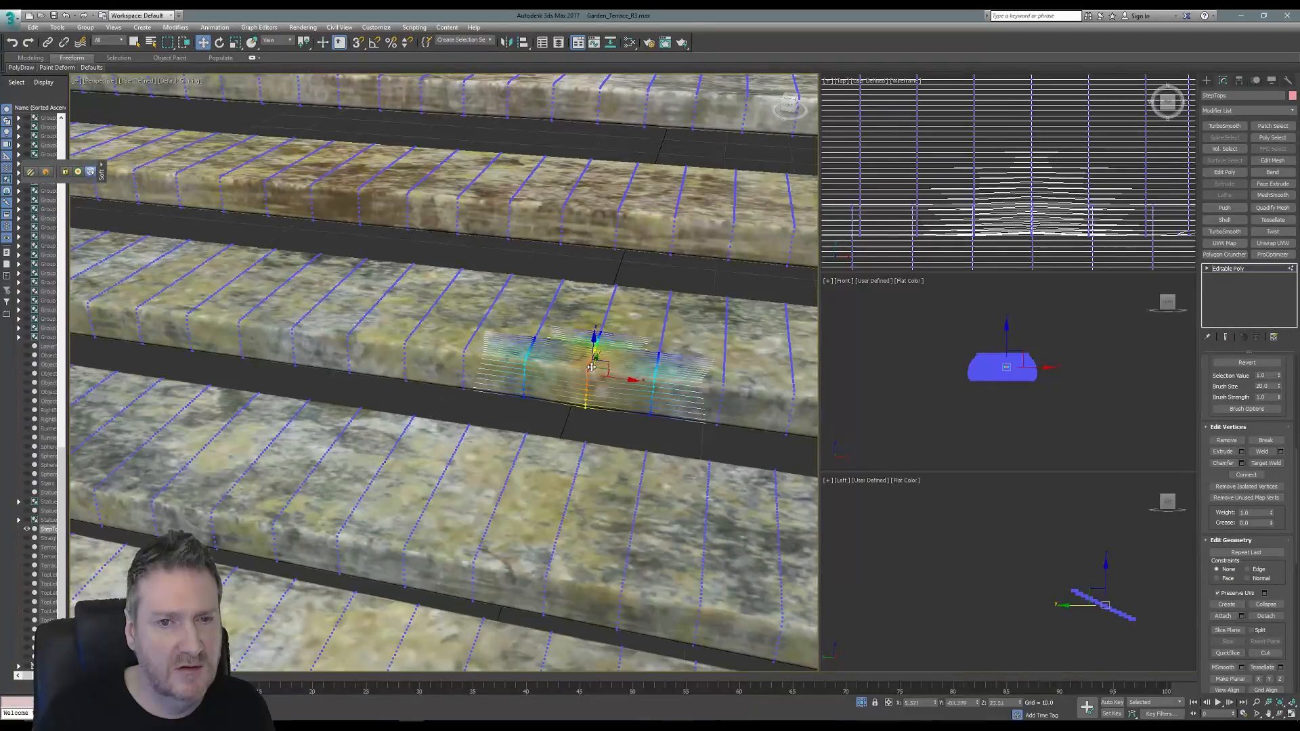
Select a vertex on the eighth step's front edge near its right end and nudge it slightly.
middle_click_drag(591, 367, 463, 219)
scroll(668, 382, "down", 2)
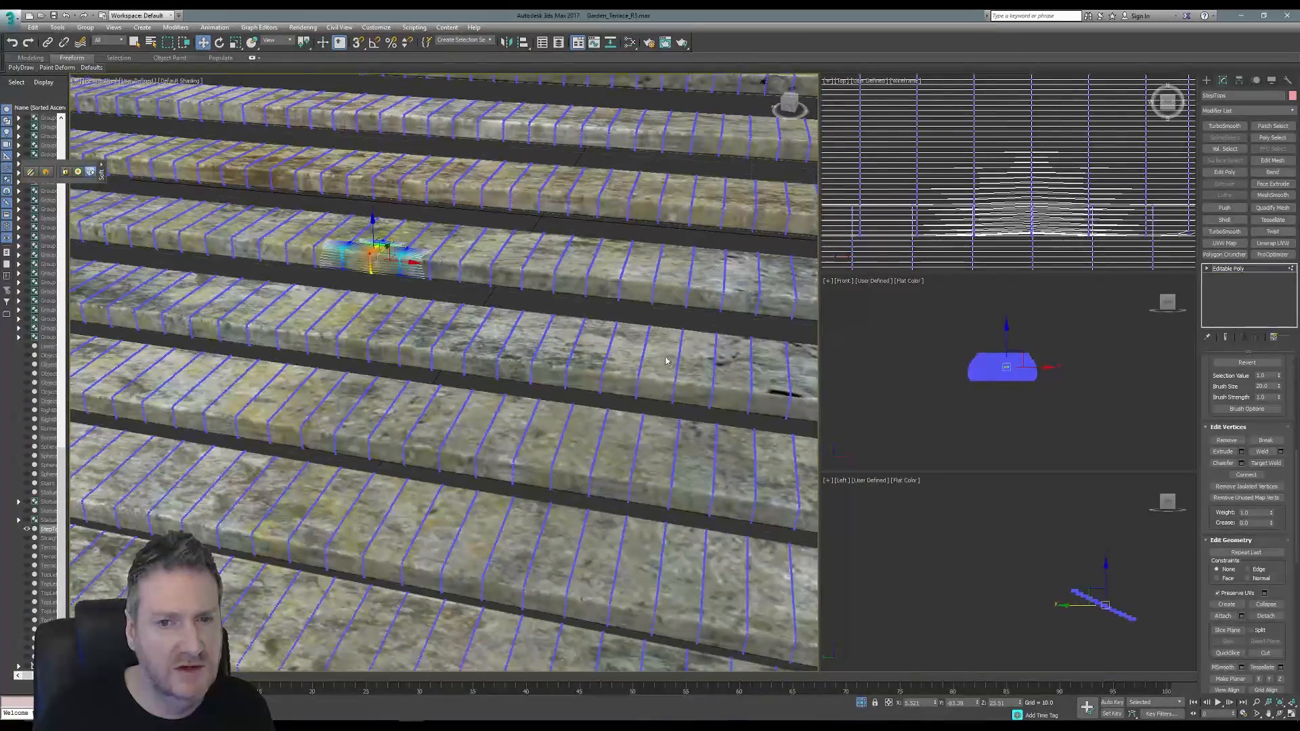
middle_click_drag(668, 380, 461, 316)
middle_click_drag(647, 339, 494, 316)
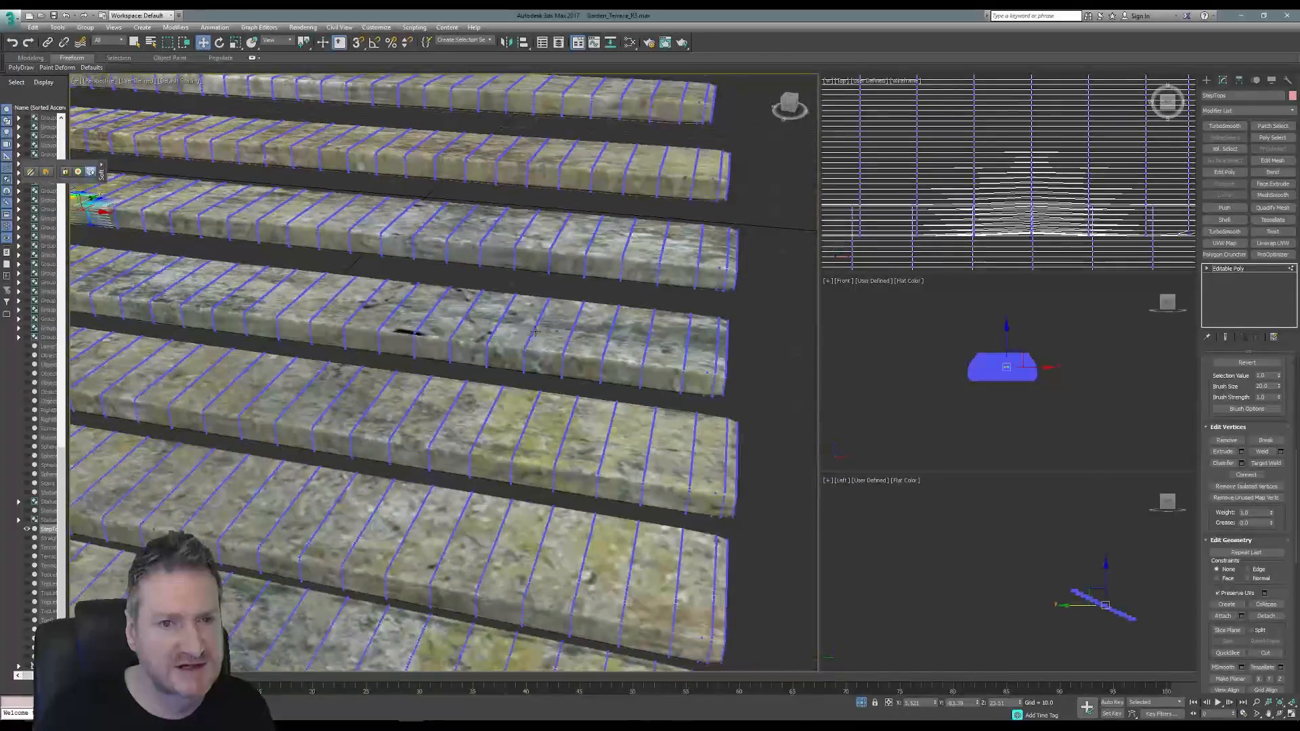
scroll(535, 331, "up", 2)
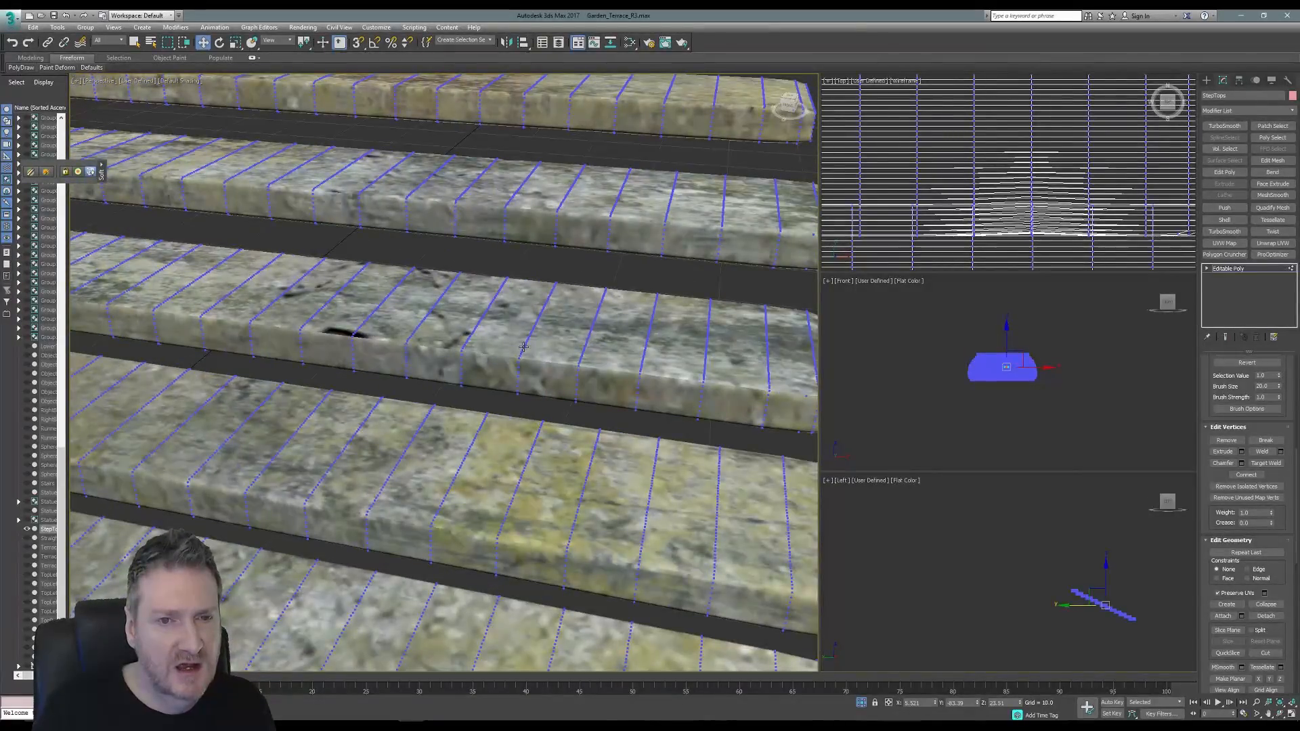
left_click(579, 368)
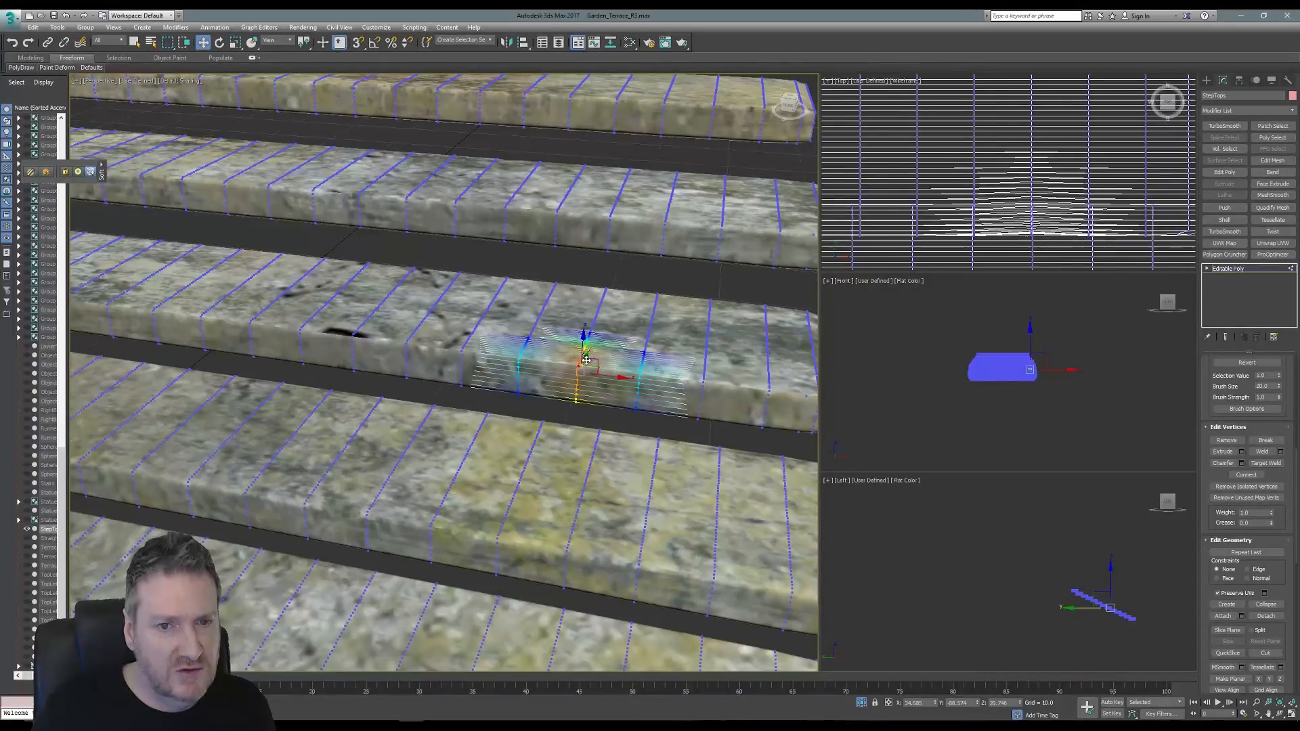
left_click_drag(584, 361, 592, 359)
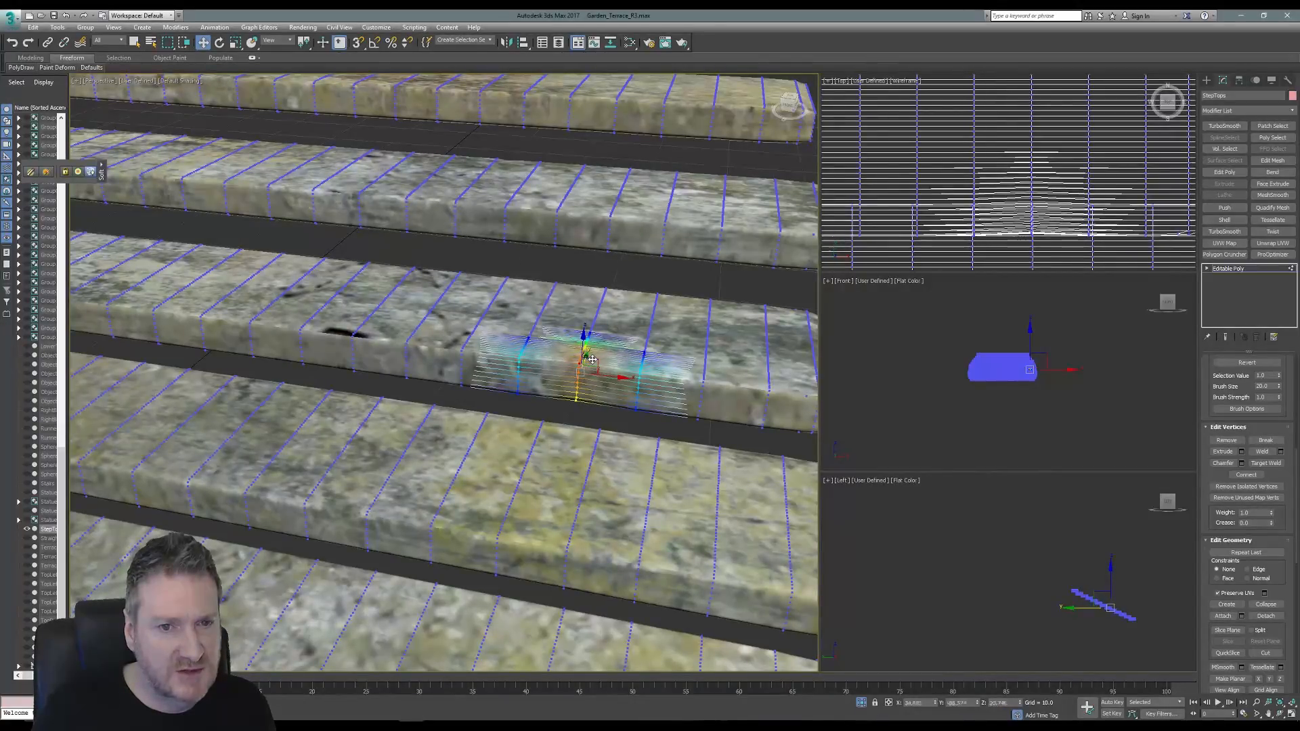
Select a vertex on the ninth step's front edge in its left part and nudge it slightly along the Y axis.
scroll(592, 359, "down", 10)
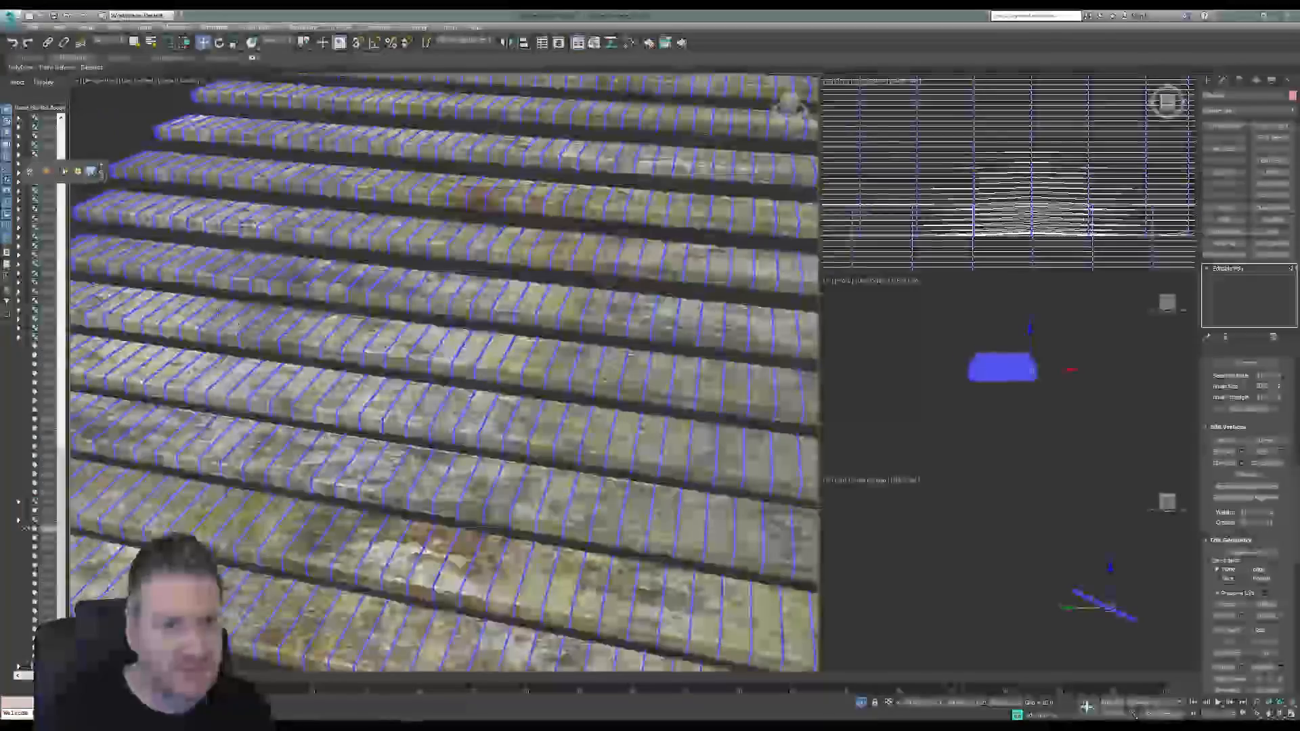
scroll(223, 331, "up", 8)
left_click(211, 330)
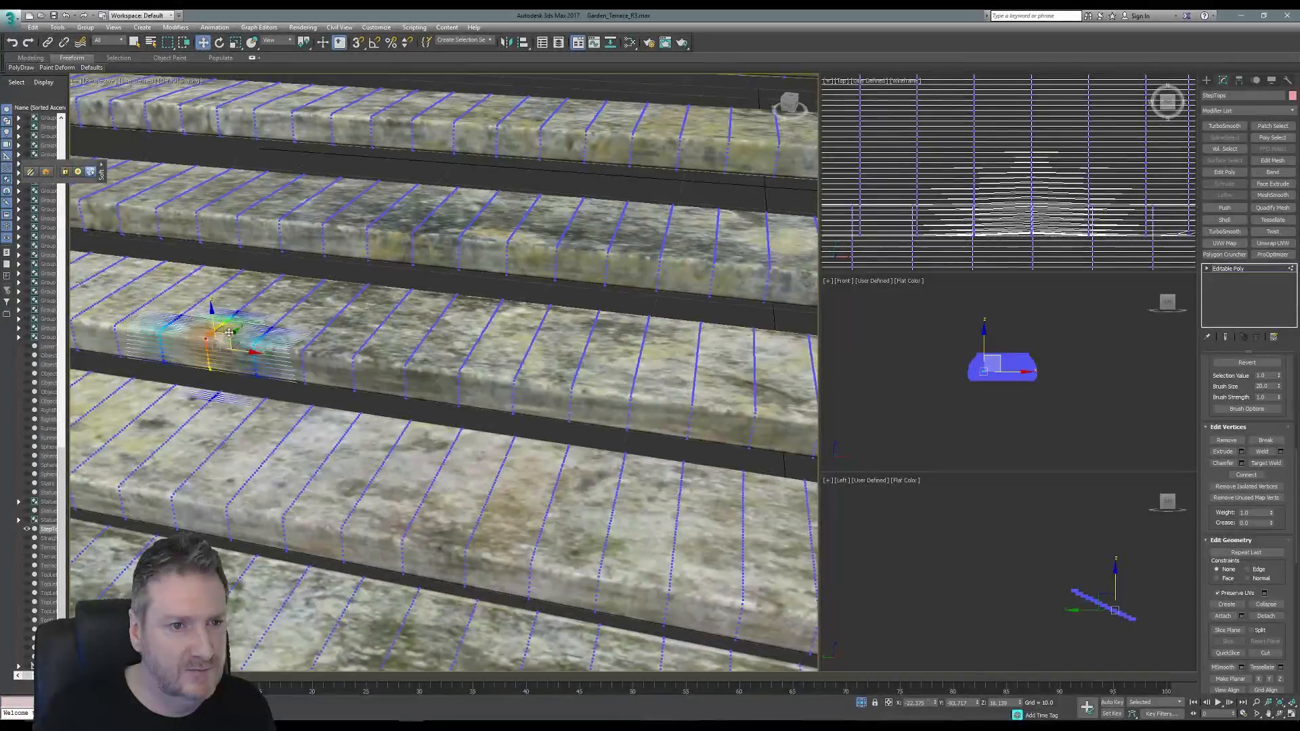
left_click_drag(233, 333, 233, 334)
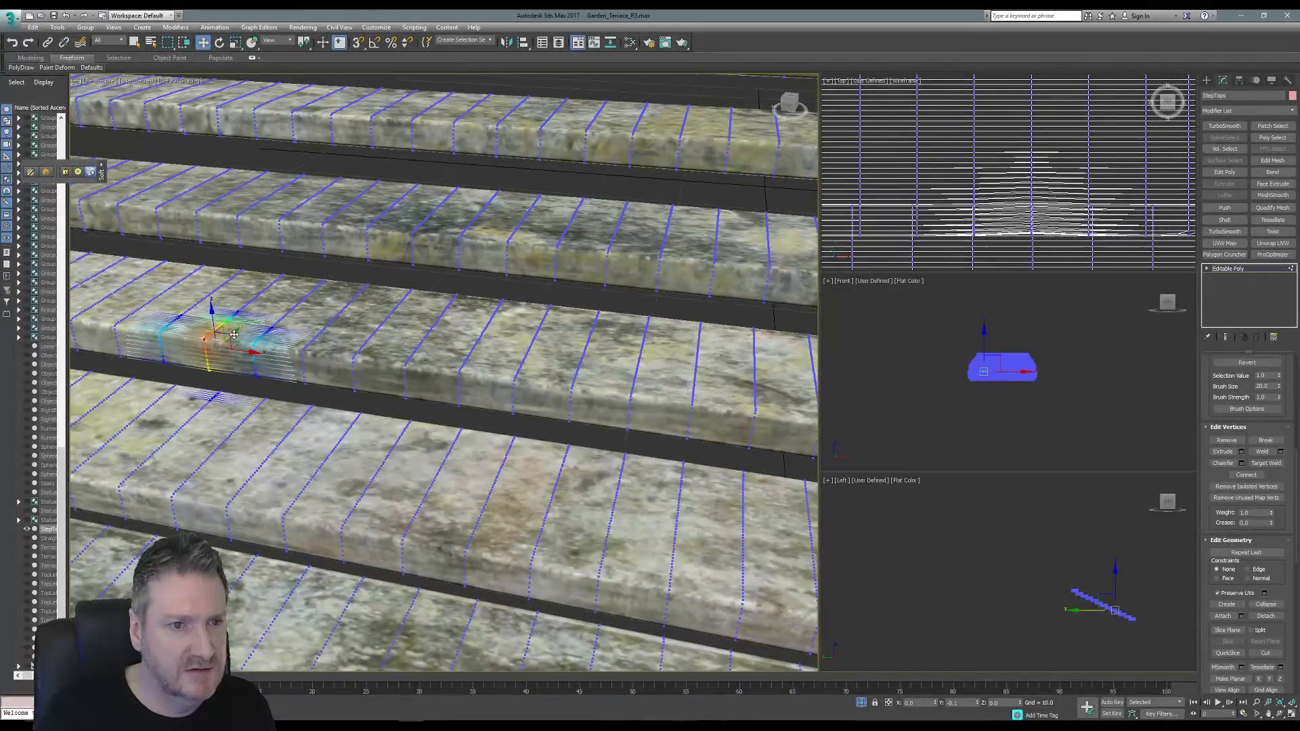
Select a vertex near the middle of the tenth step's top surface and nudge it slightly along the Z axis.
middle_click_drag(346, 356, 429, 308)
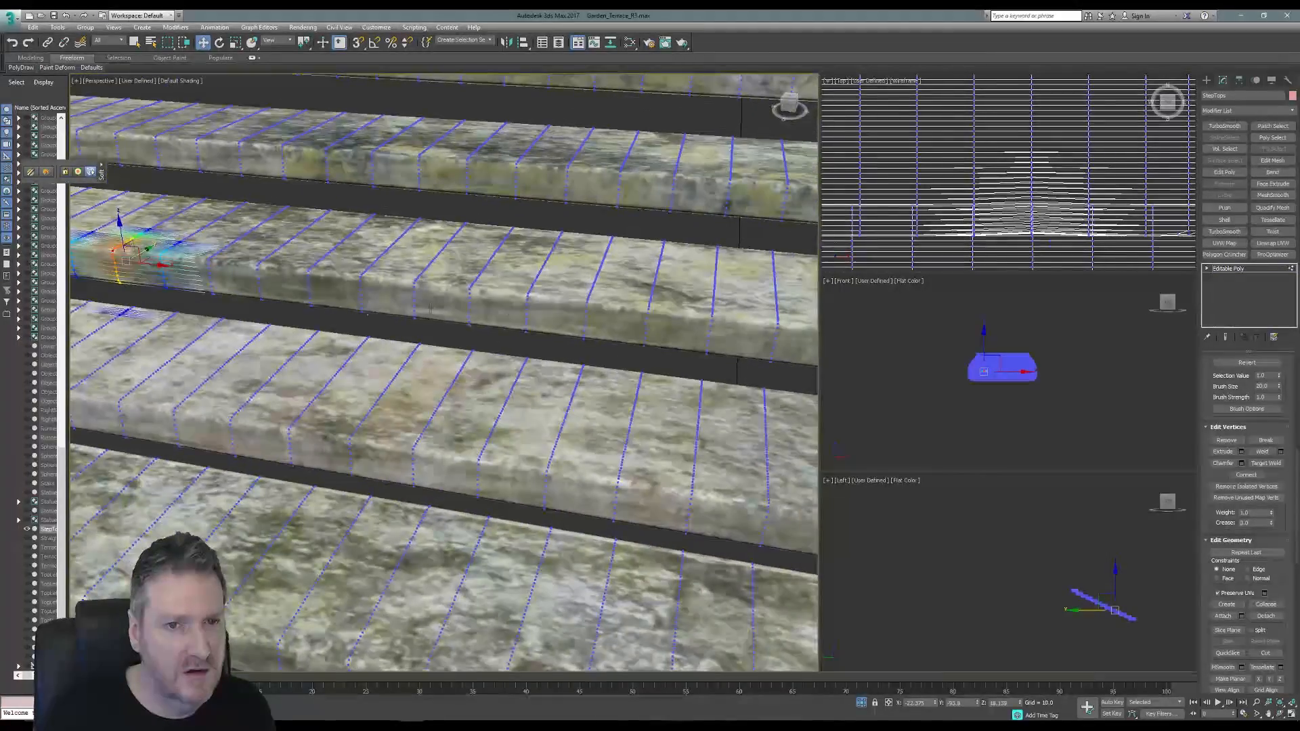
left_click(634, 411)
left_click_drag(634, 396, 632, 396)
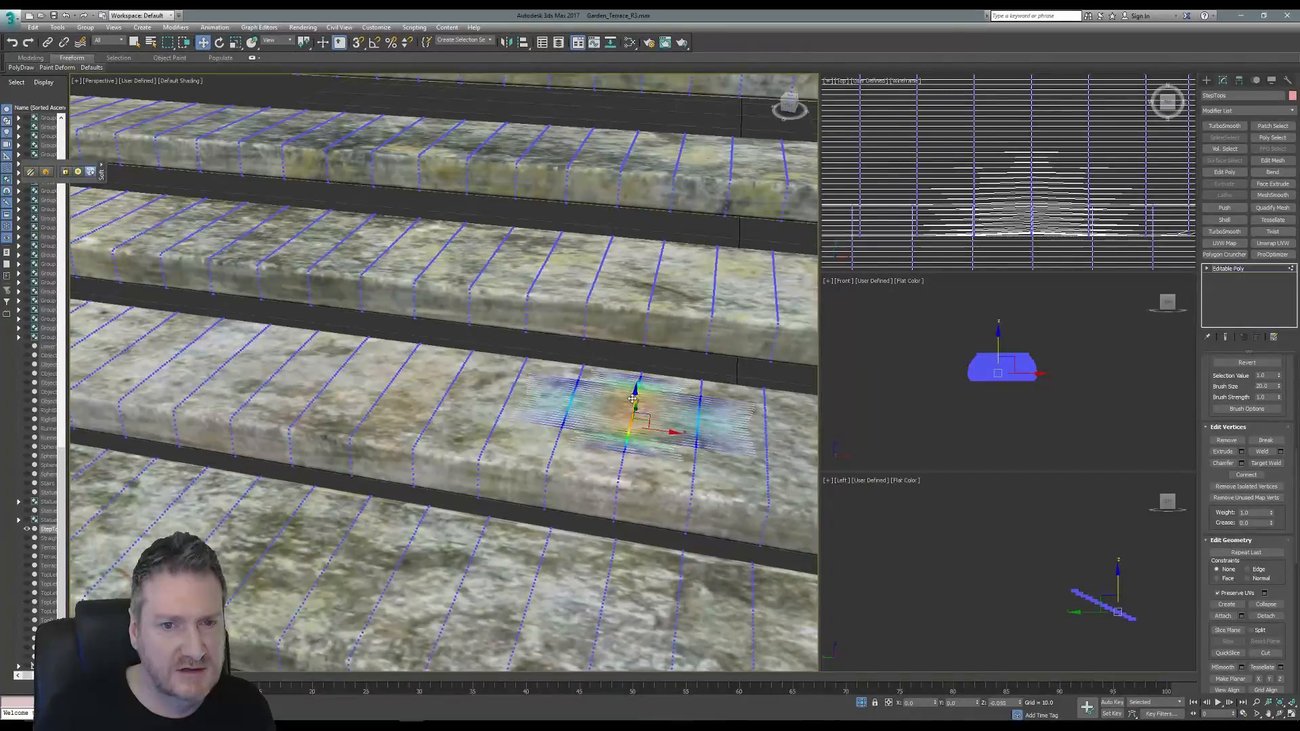
Select a vertex on the eleventh step's front edge just past its middle and nudge it slightly.
middle_click_drag(632, 399, 515, 316)
scroll(574, 321, "up", 2)
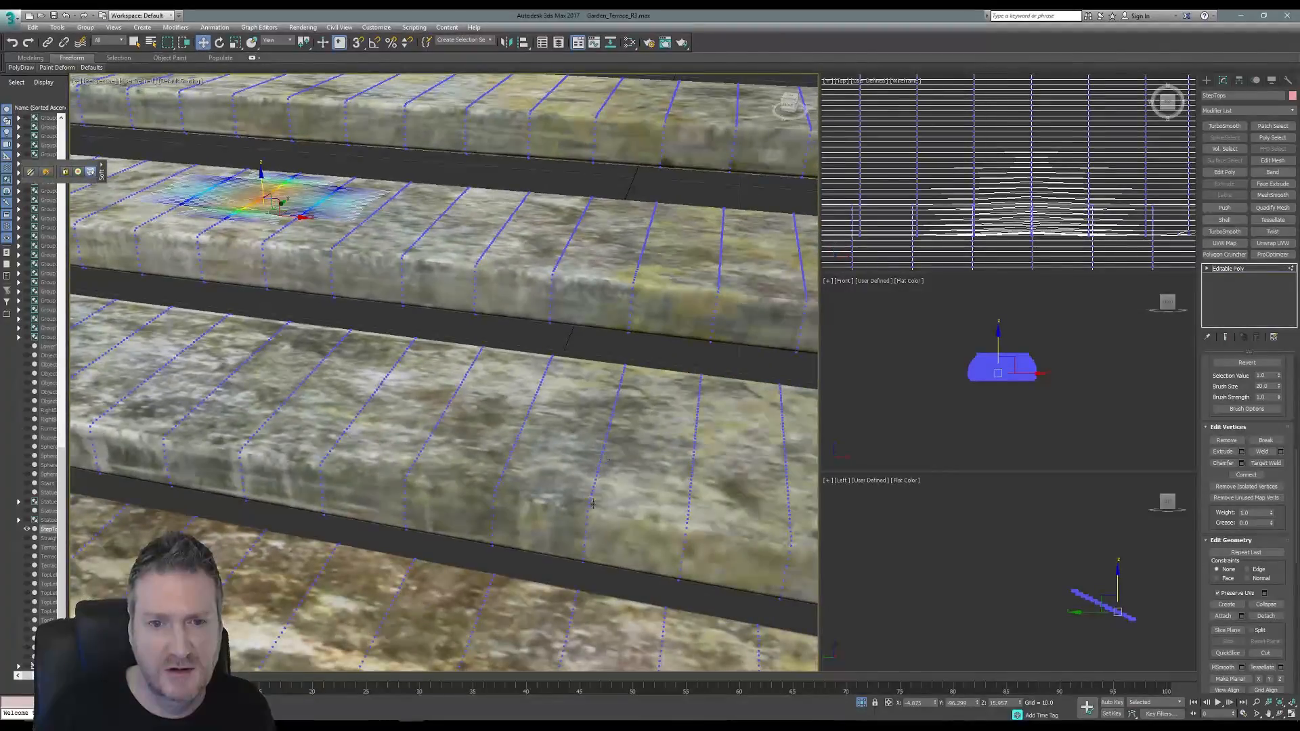
left_click(585, 526)
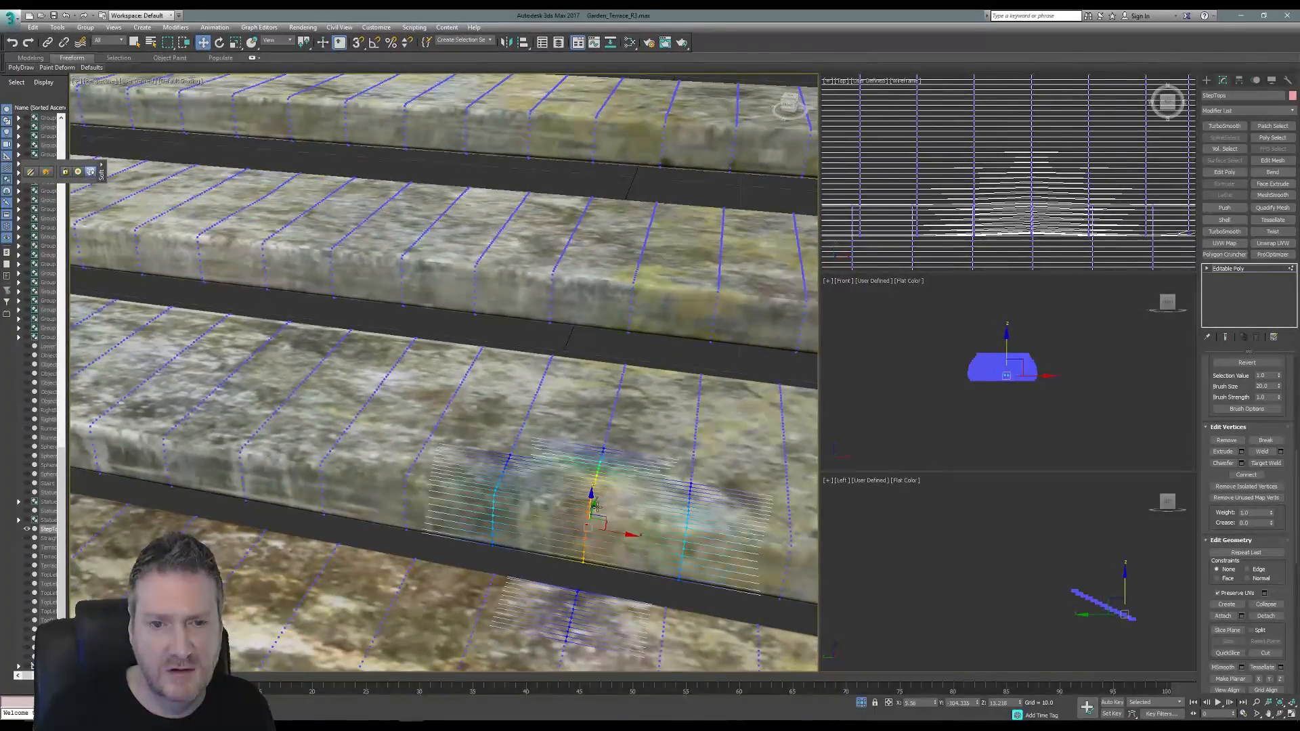
left_click_drag(594, 507, 596, 505)
Nudge soft-selected vertices slightly on the twelfth step, one on its left surface and one at its front edge's middle along the Y axis.
scroll(467, 385, "down", 8)
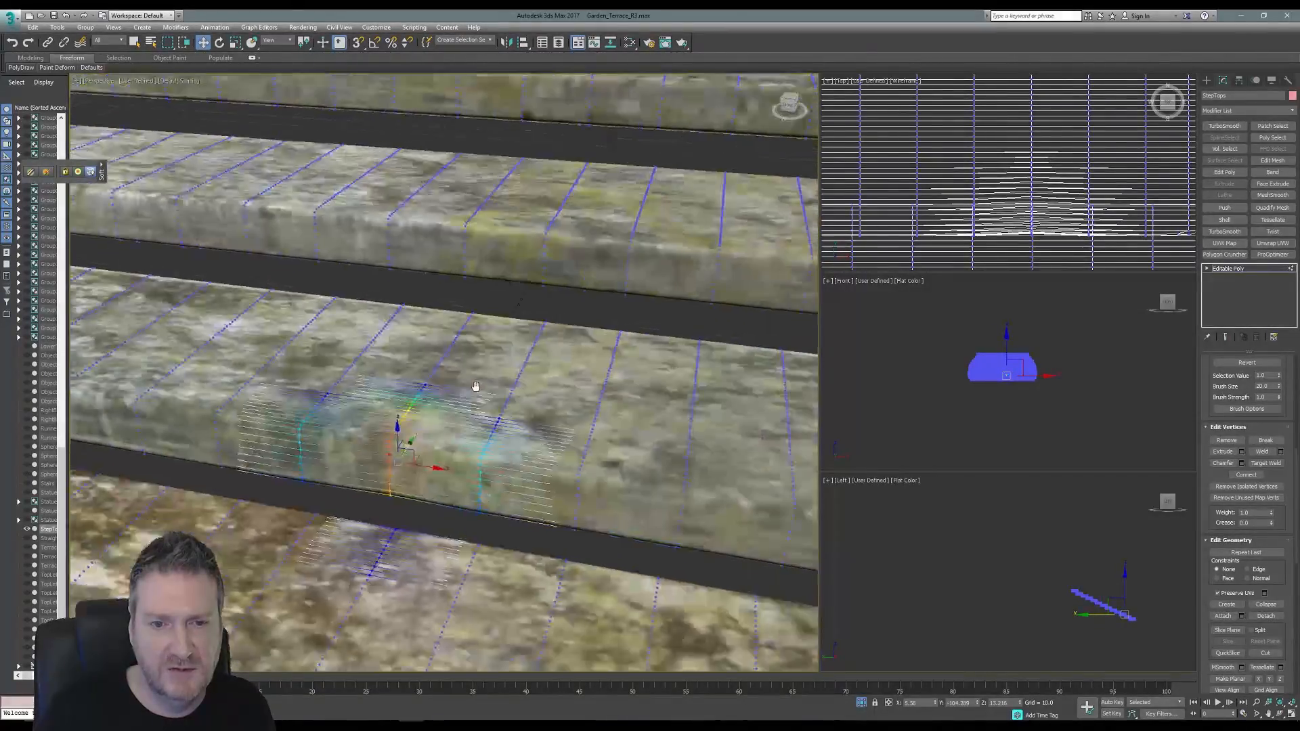
scroll(459, 390, "down", 2)
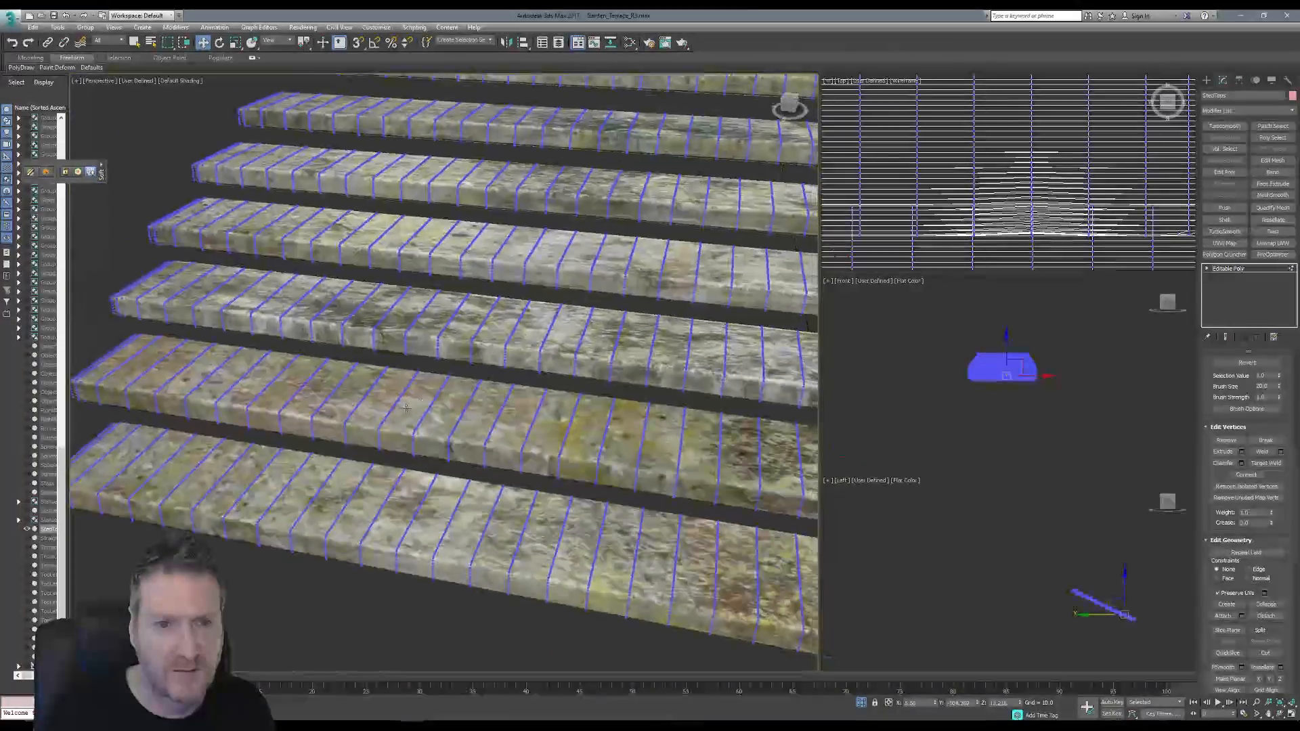
left_click(359, 409)
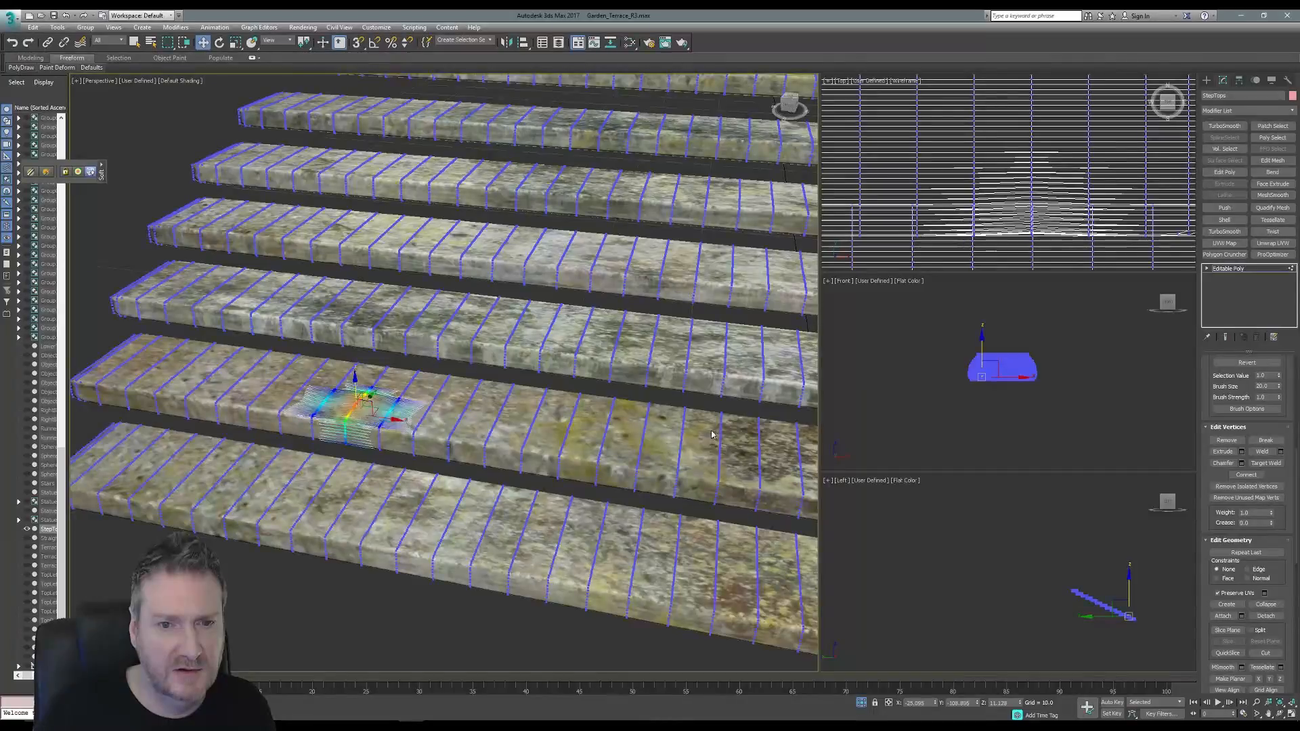
middle_click_drag(360, 392, 377, 372, "alt")
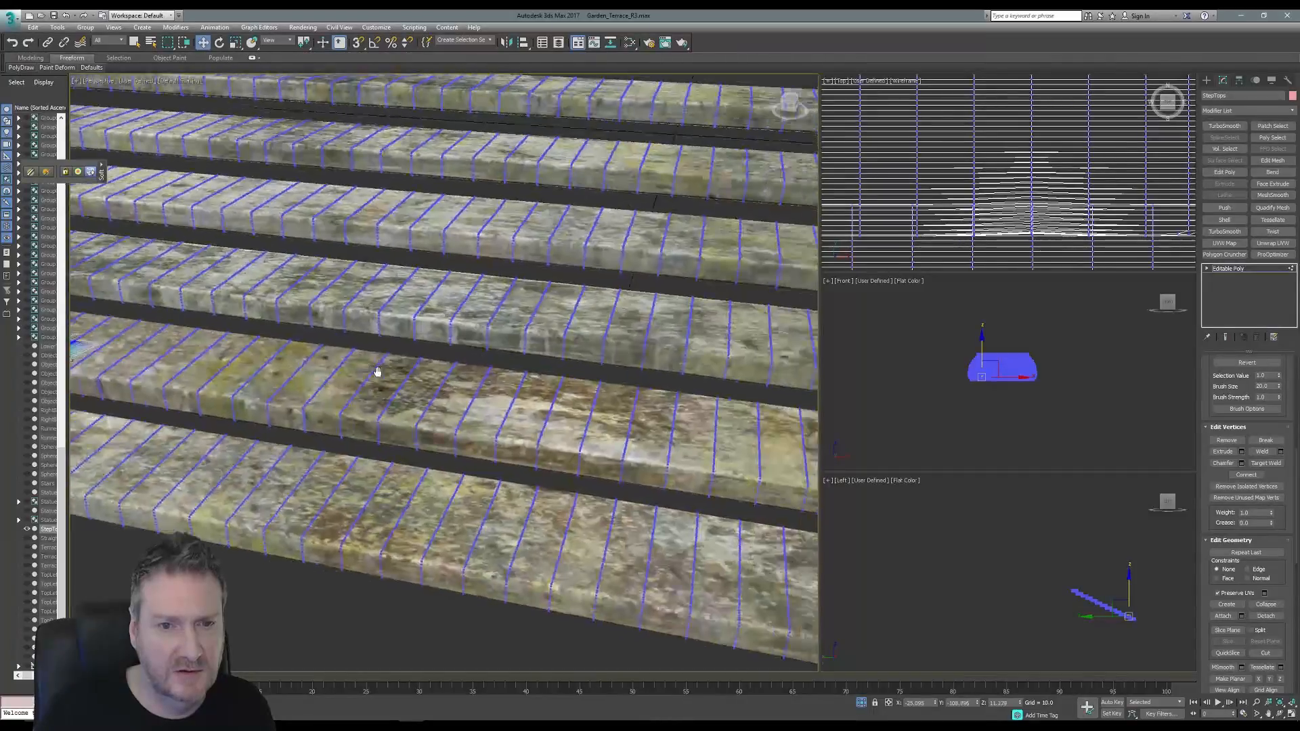
left_click(496, 444)
scroll(508, 438, "up", 2)
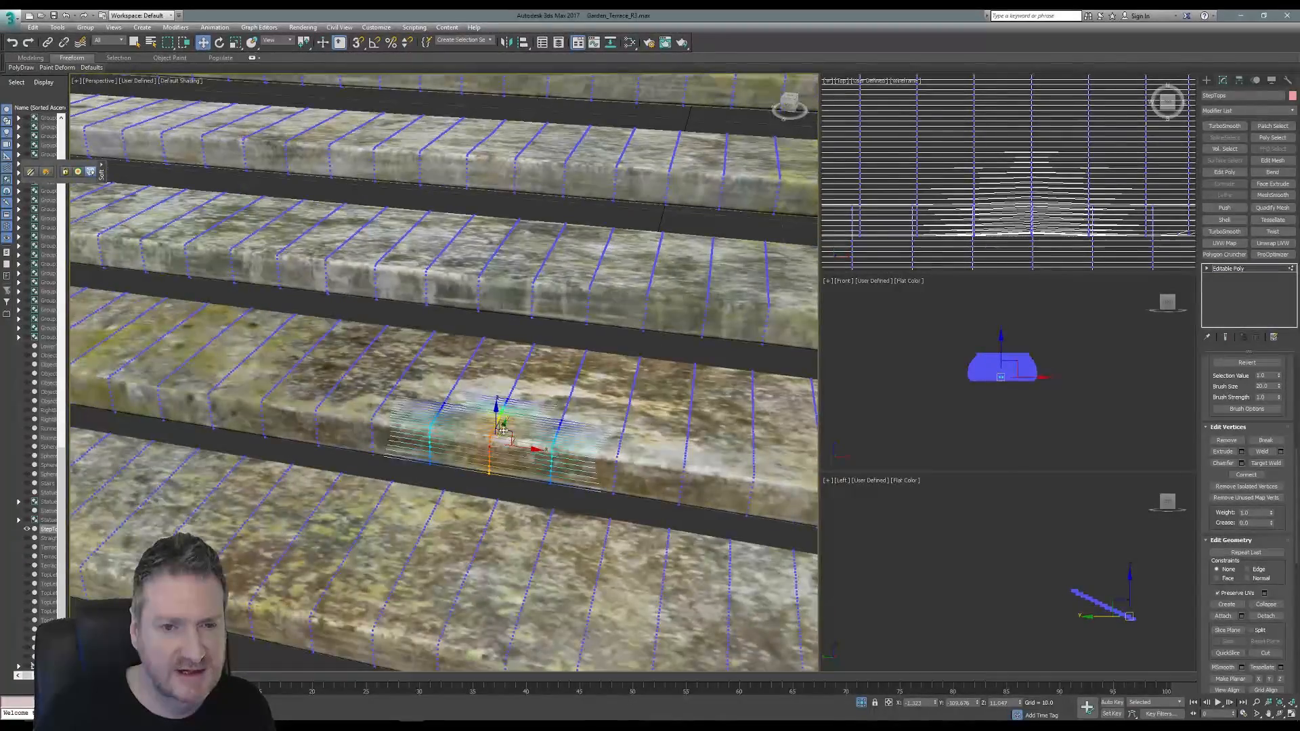
left_click_drag(505, 423, 503, 424)
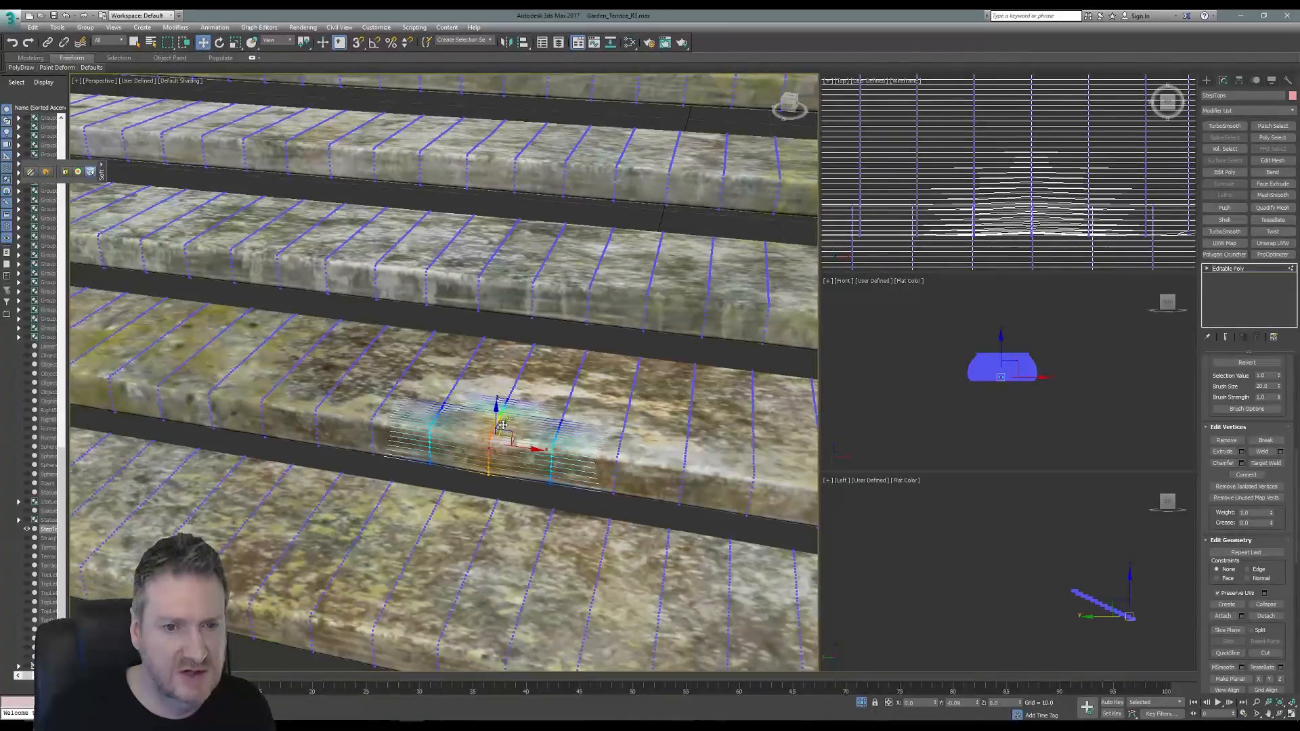
left_click_drag(503, 424, 503, 424)
Select a vertex on the twelfth step's front edge near its right end and nudge it slightly along the Z axis.
middle_click_drag(679, 433, 383, 369)
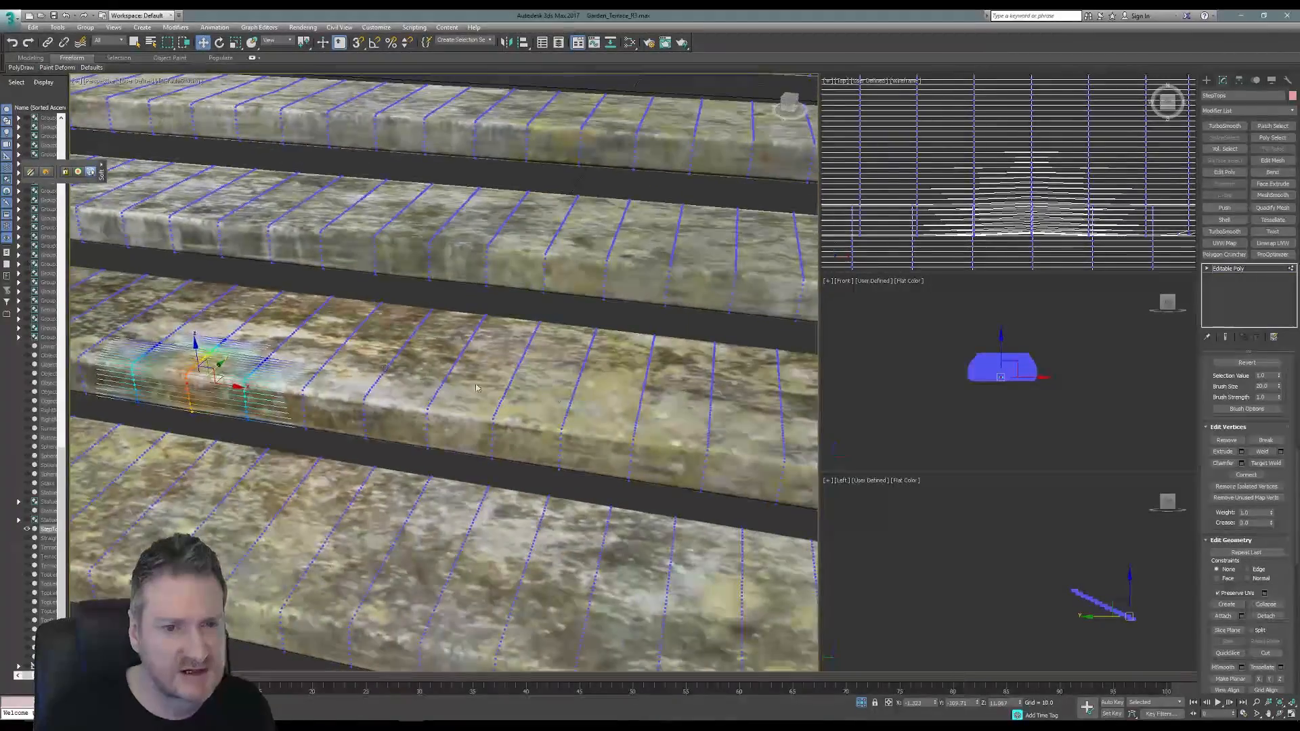
middle_click_drag(476, 387, 433, 310)
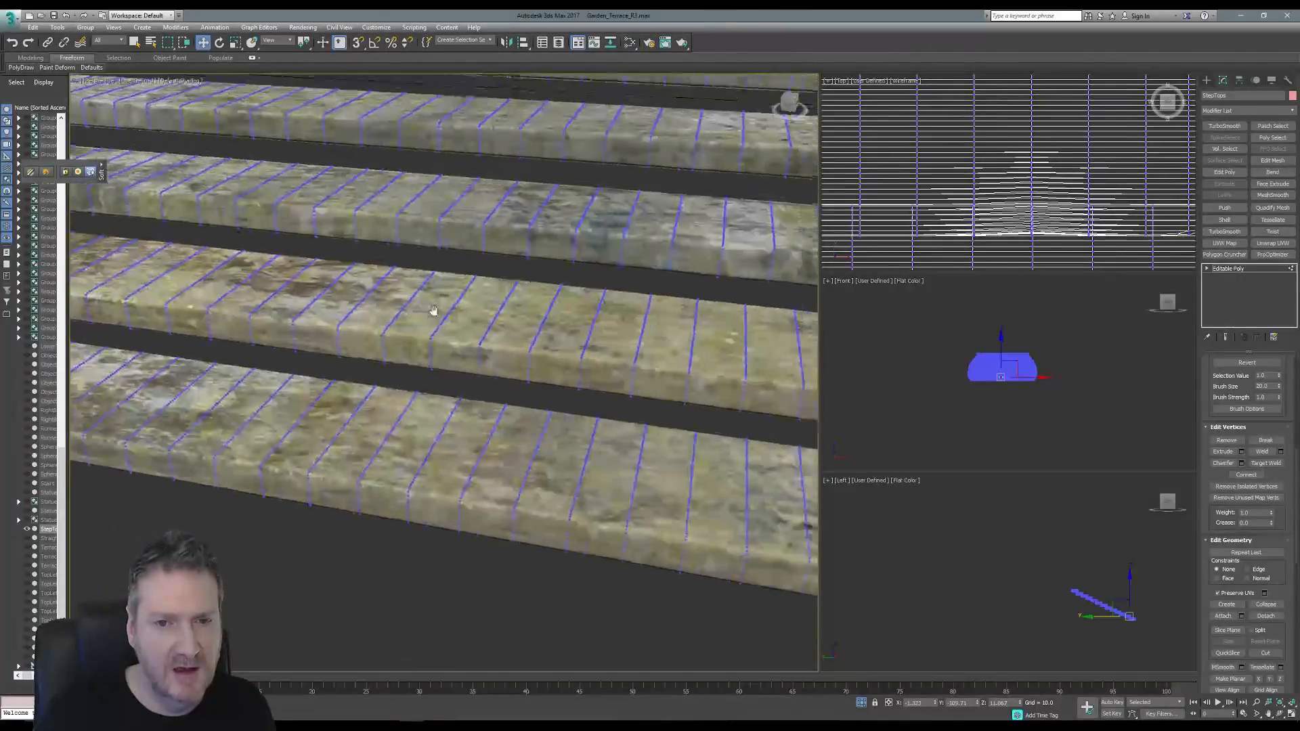
scroll(677, 359, "up", 3)
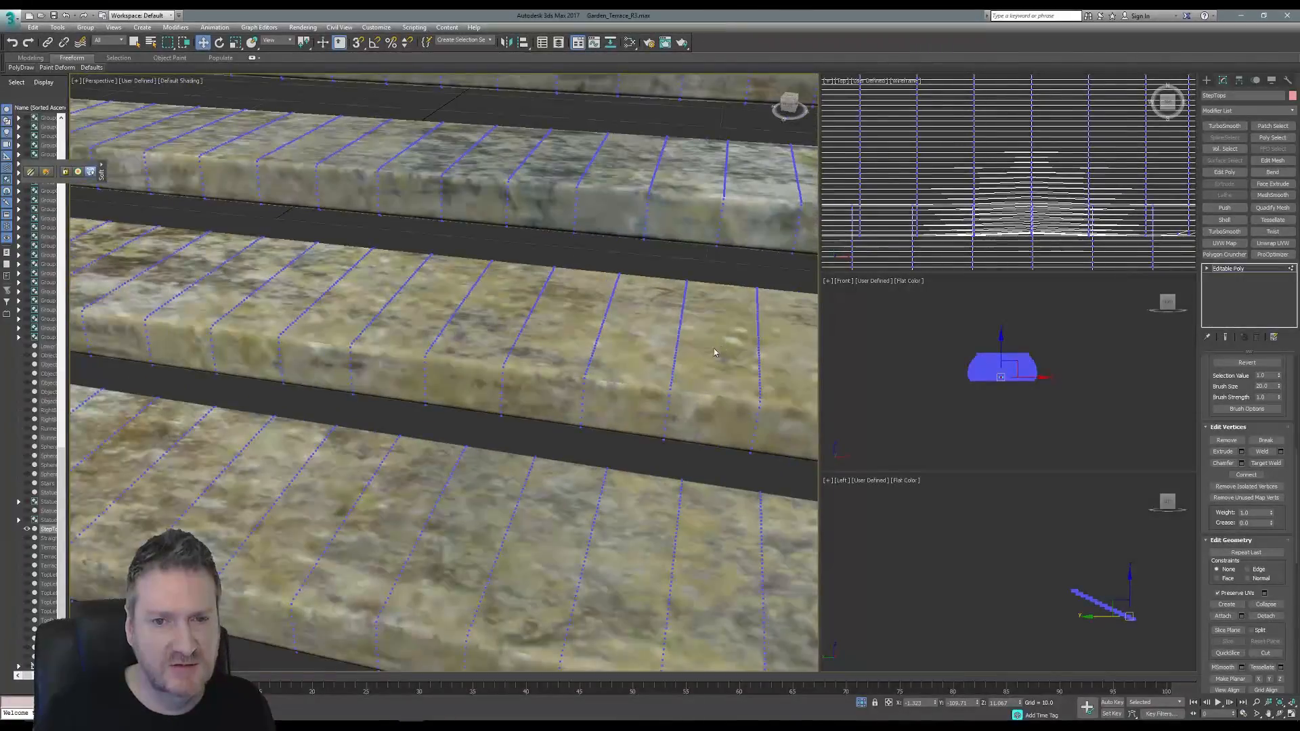
left_click(675, 367)
middle_click_drag(675, 366, 450, 340)
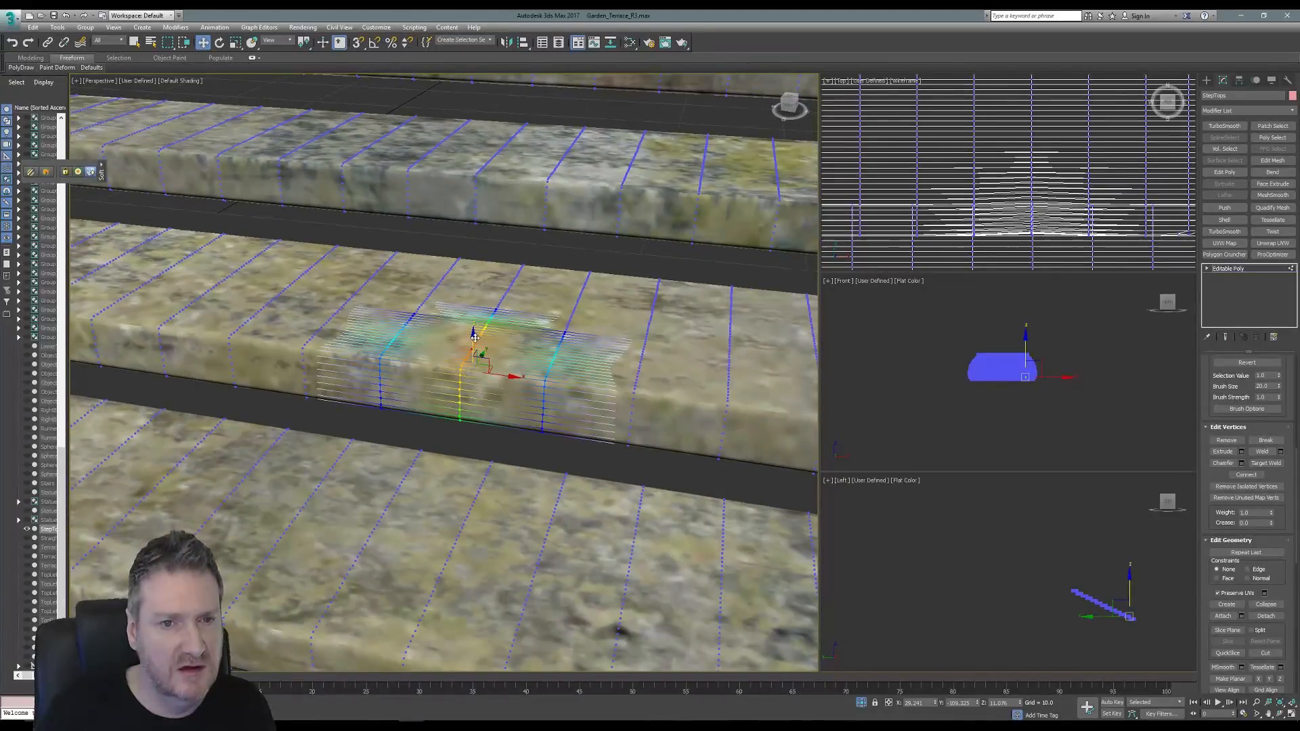
left_click_drag(475, 337, 477, 334)
Nudge soft-selected vertices slightly on the bottom step, one on the surface near its right end and one on its front edge's right part.
middle_click_drag(640, 376, 362, 281)
middle_click_drag(352, 475, 445, 442)
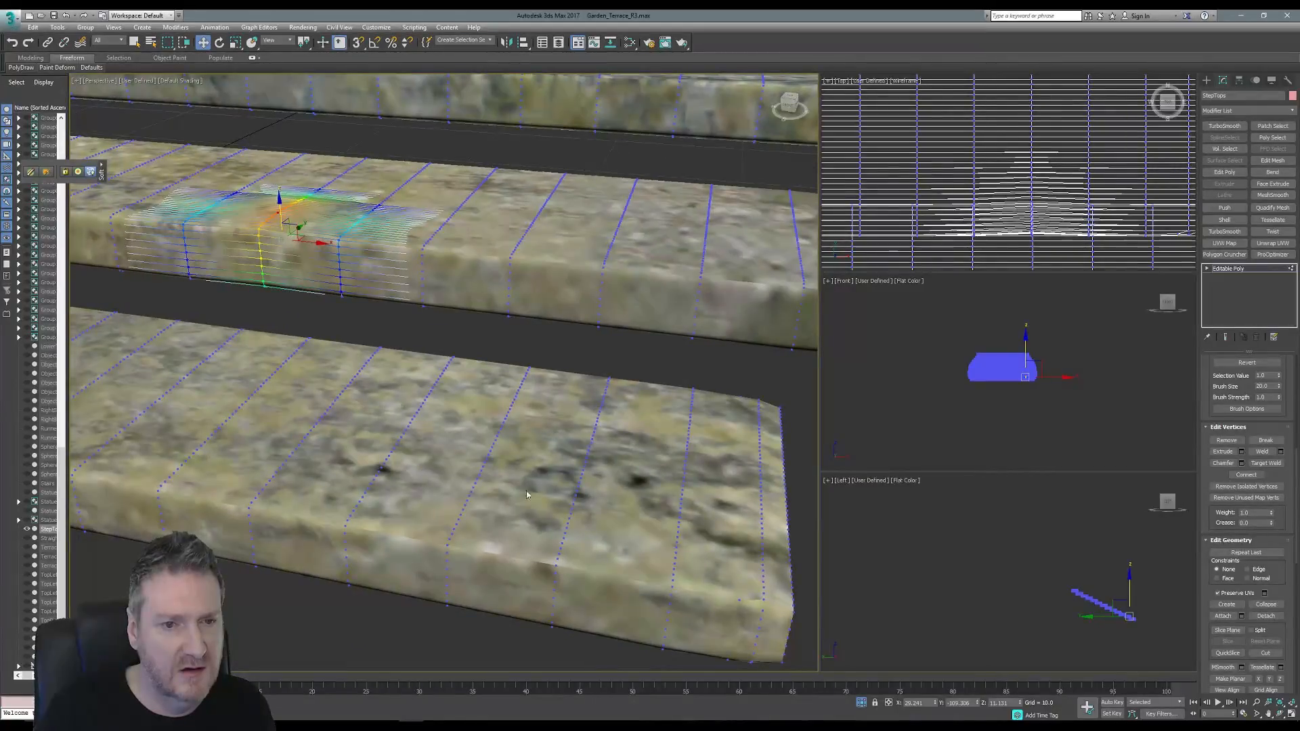
left_click(580, 479)
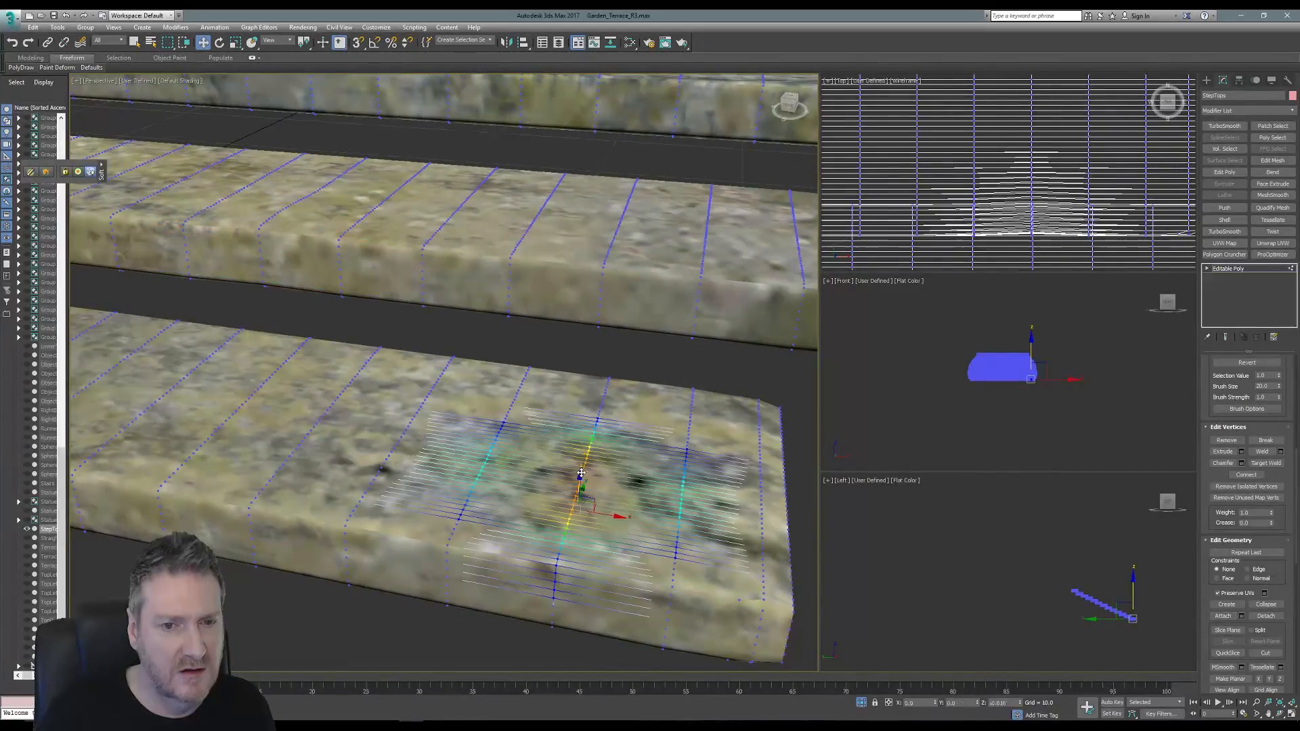
middle_click_drag(269, 452, 628, 470)
middle_click_drag(399, 461, 731, 449)
left_click(435, 473)
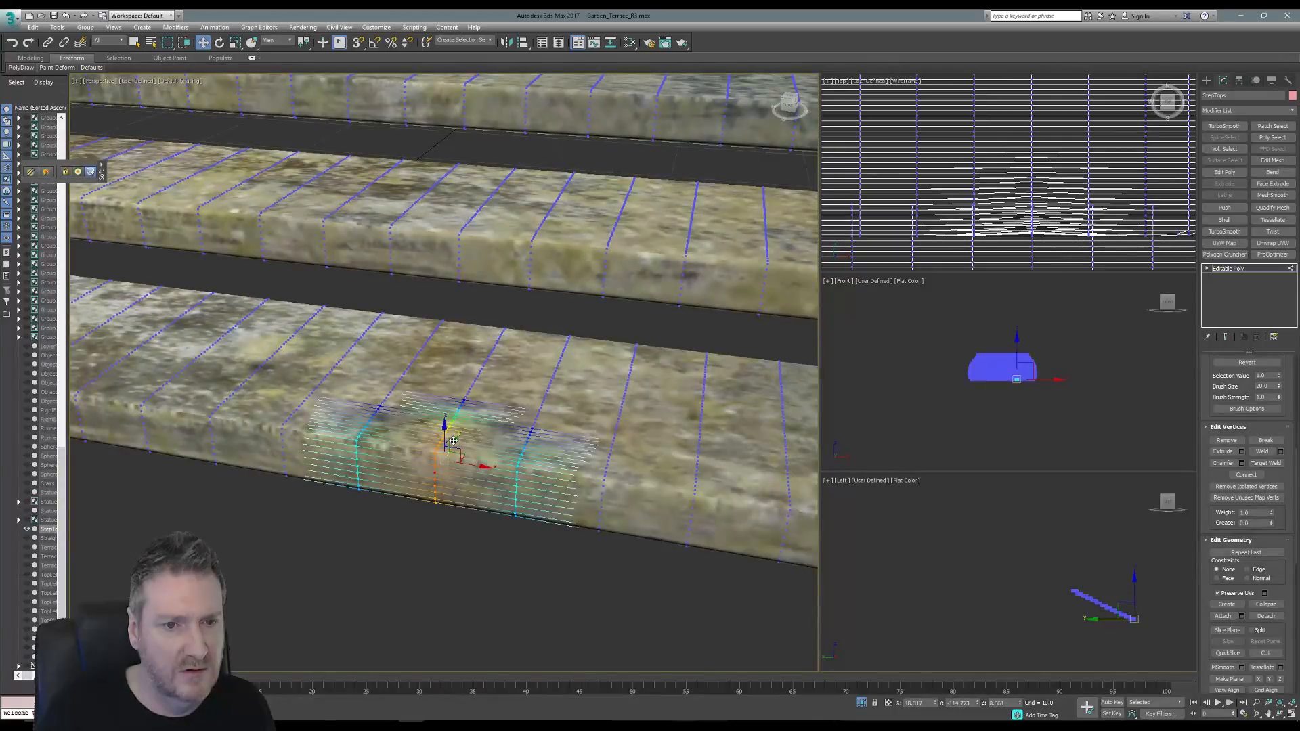
left_click_drag(459, 438, 456, 441)
Nudge two more soft-selected vertices slightly on the bottom step, one near the middle of its surface and one on its front edge's left part.
middle_click_drag(440, 433, 772, 537)
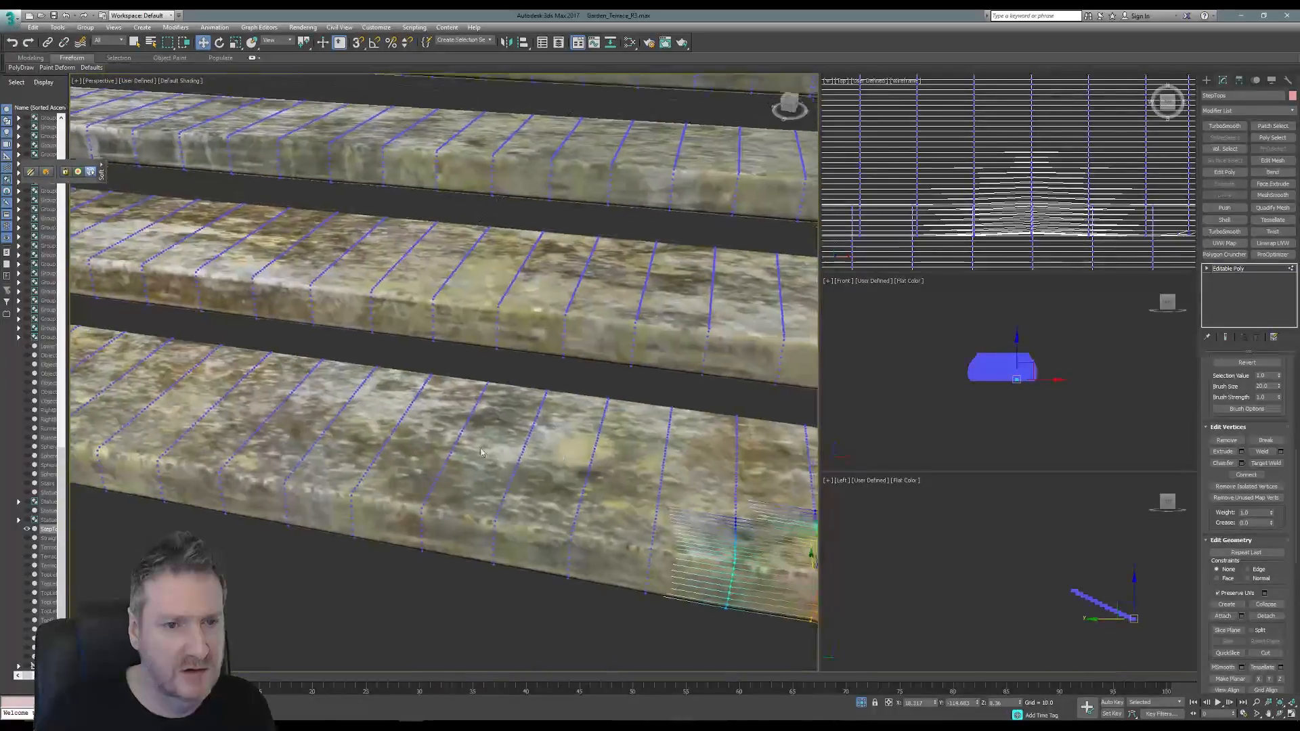
left_click(214, 400)
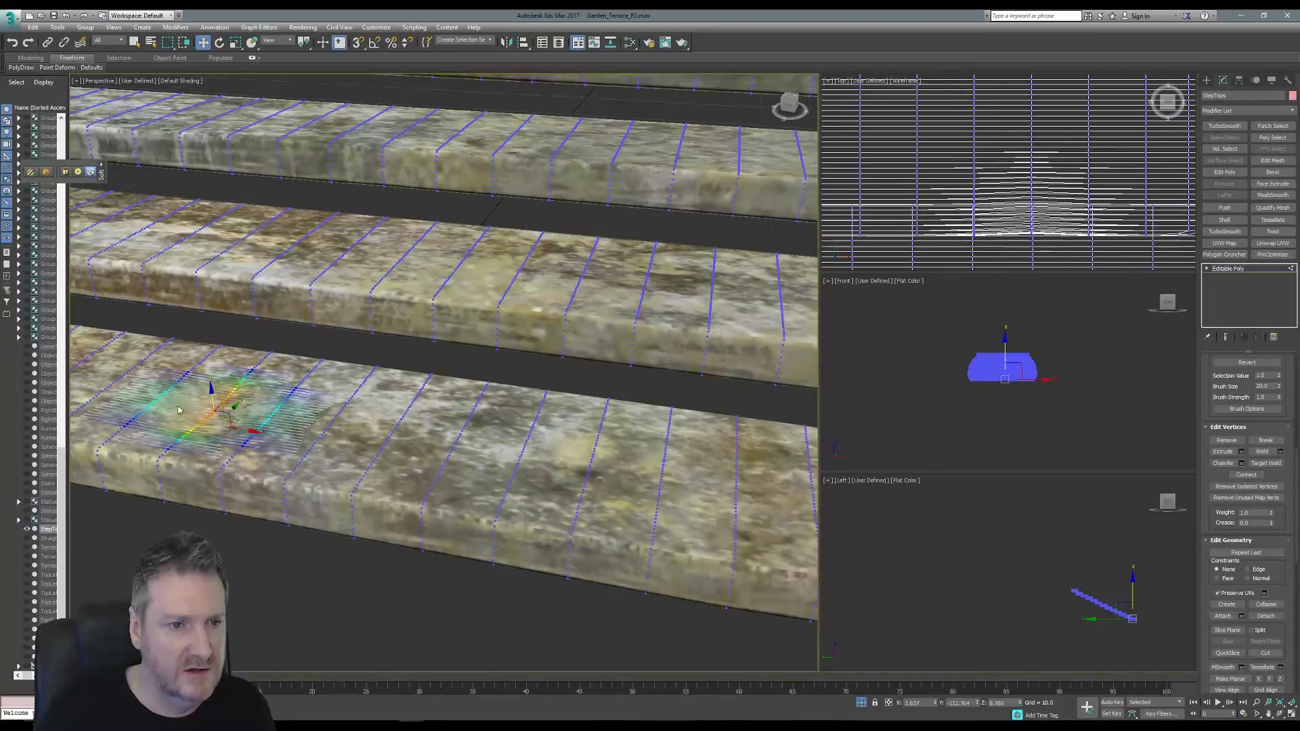
middle_click_drag(211, 393, 670, 415)
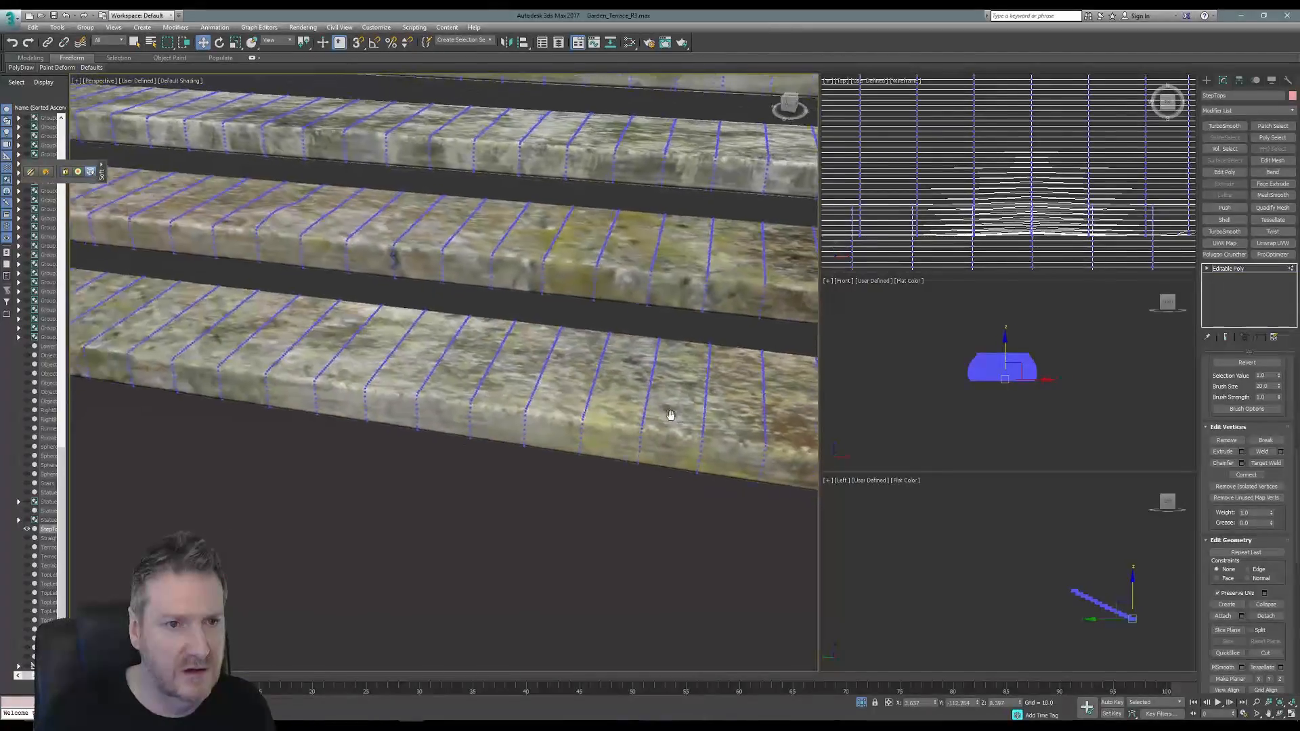
left_click(268, 389)
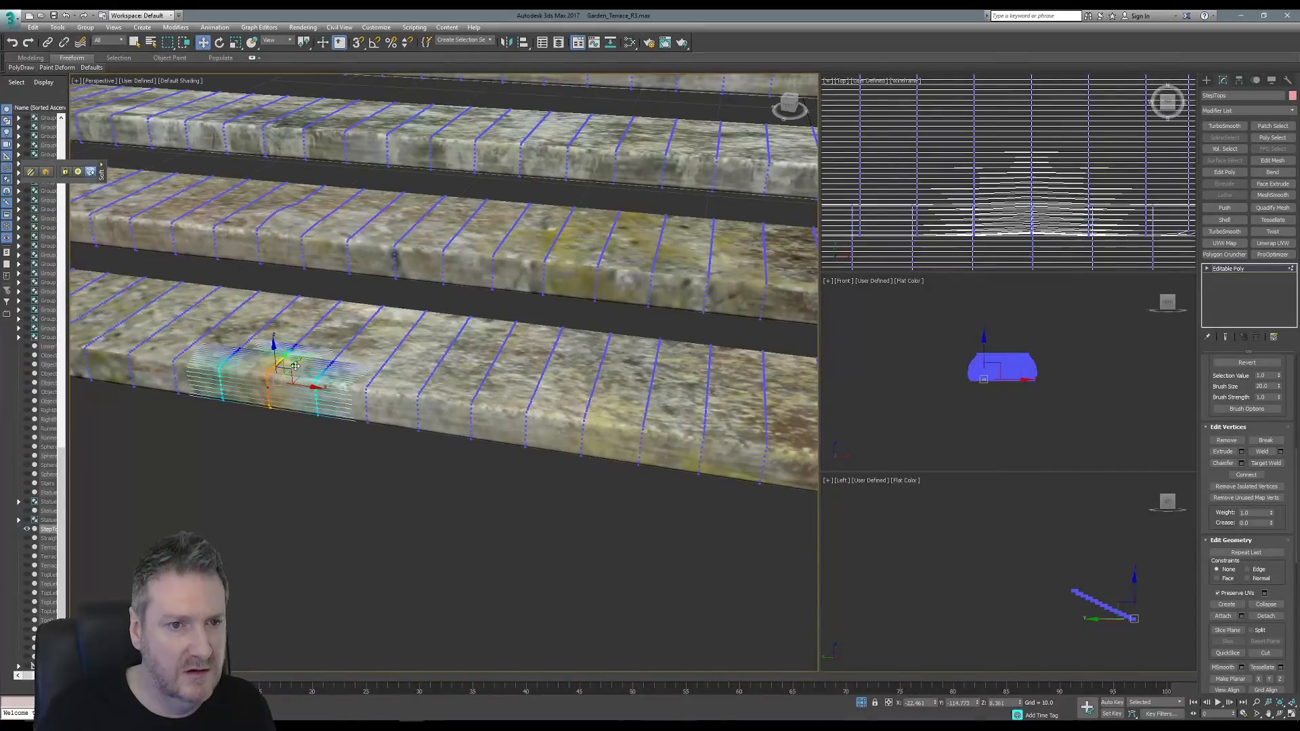
Leave vertex editing of the step tops object to return to the whole object.
scroll(293, 366, "down", 8)
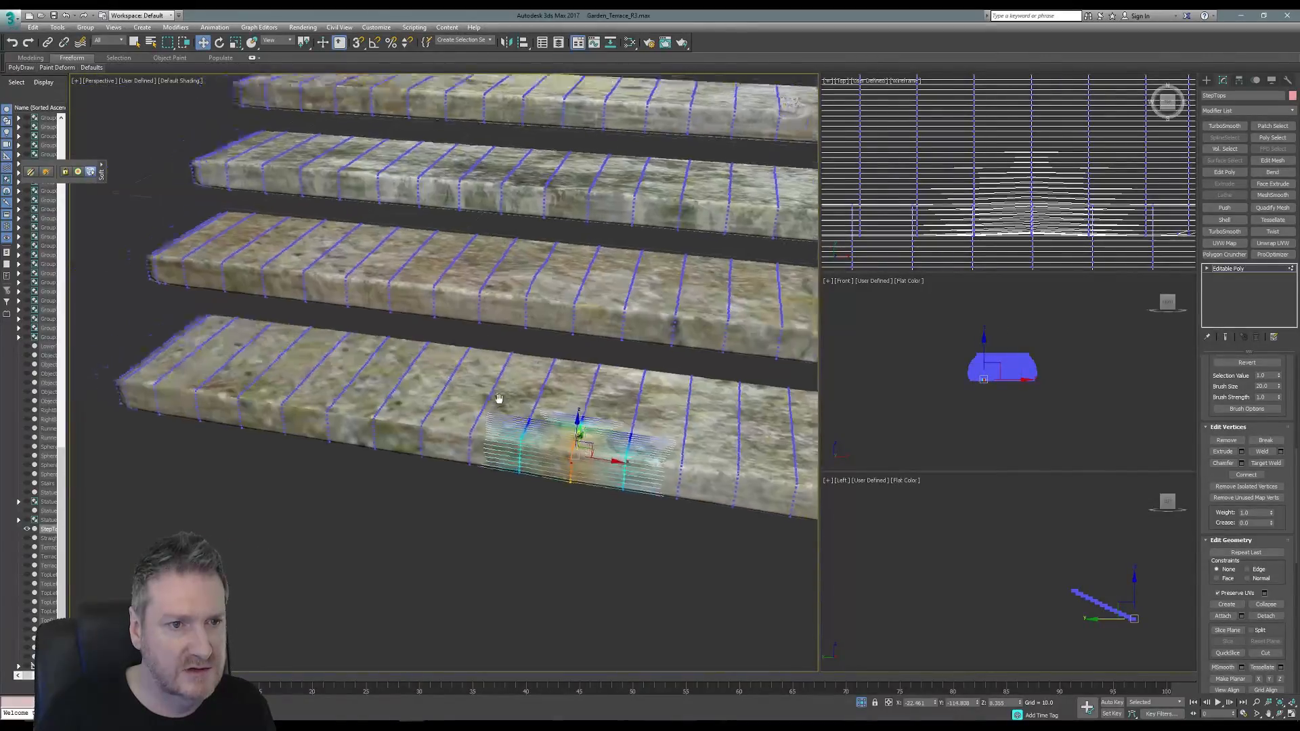
middle_click_drag(421, 433, 78, 477)
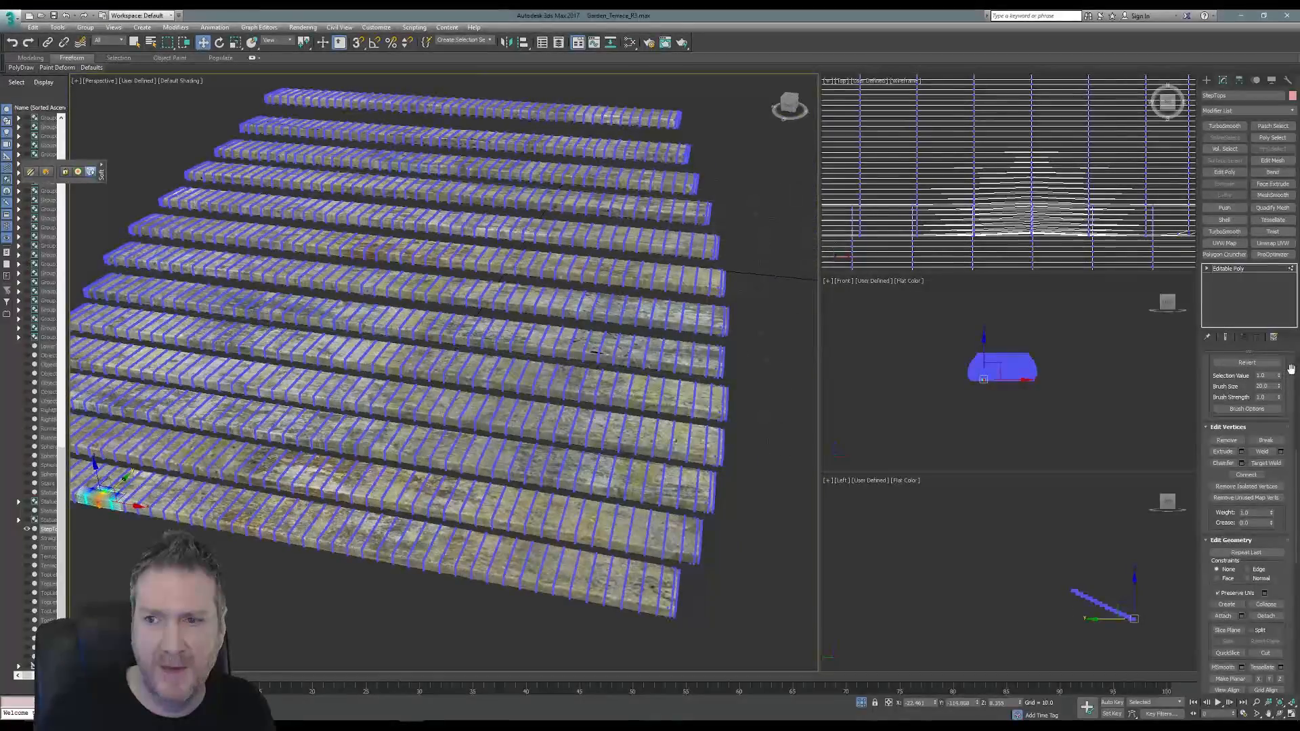
scroll(1256, 463, "up", 10)
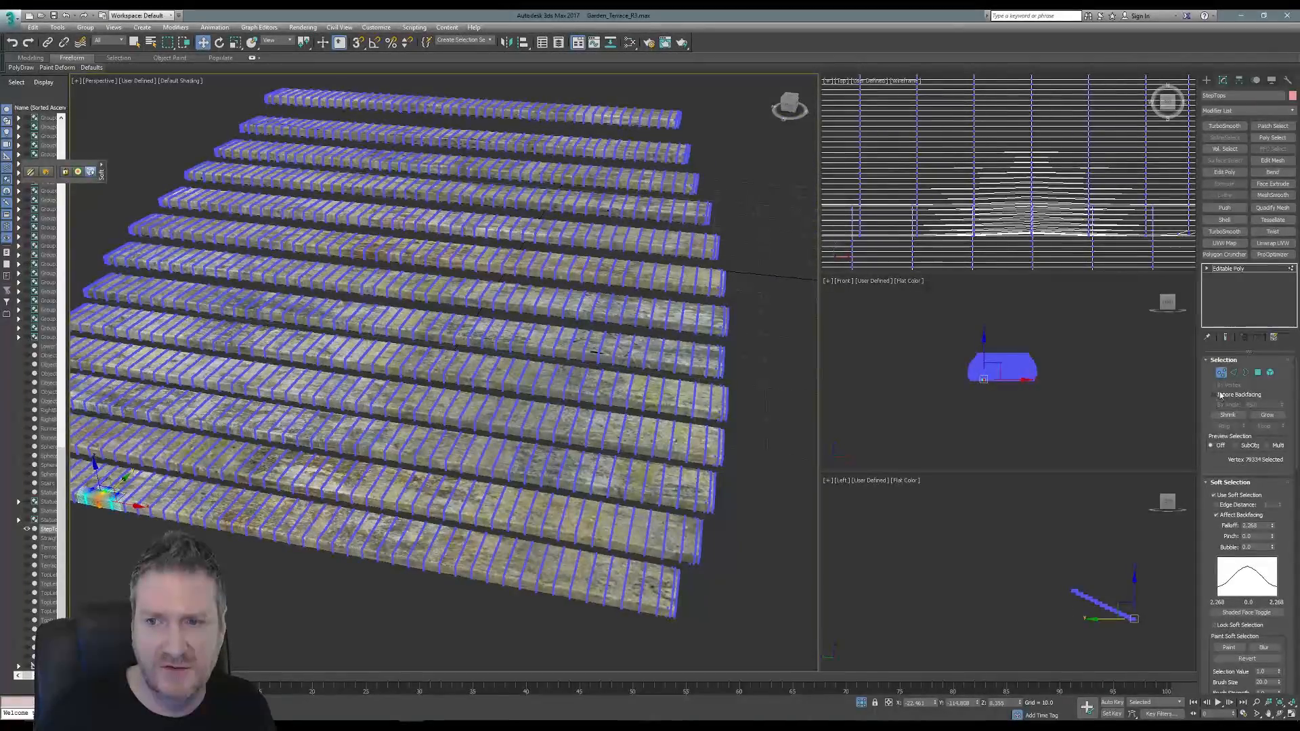
left_click(1219, 373)
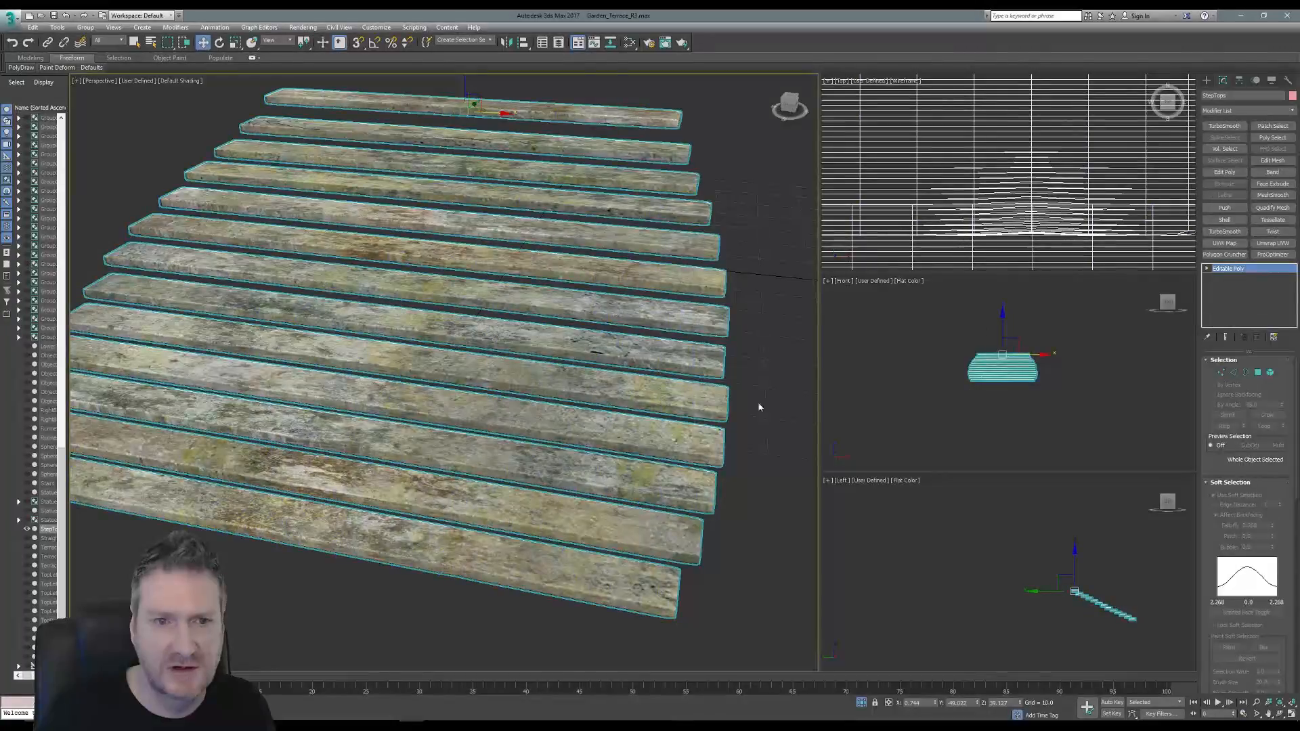
middle_click_drag(739, 326, 706, 412)
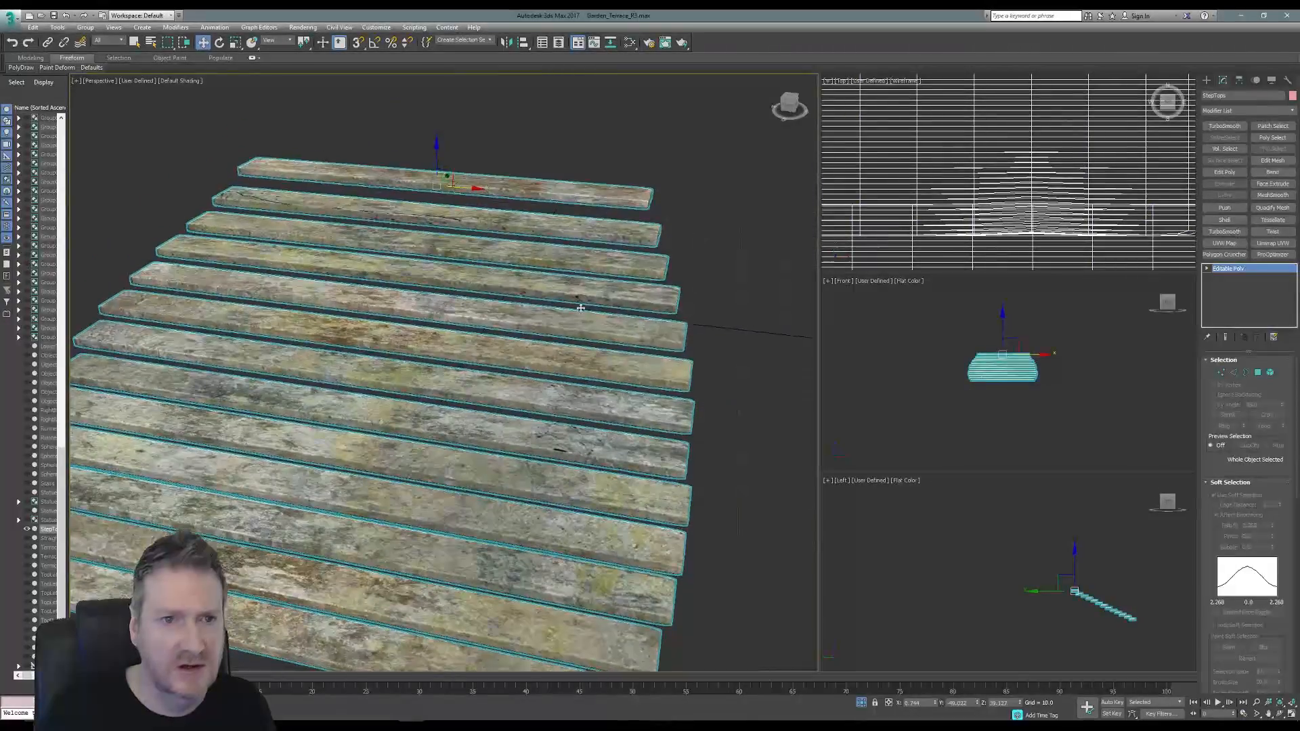
End the isolation of the step tops to show the whole terrace again, and deselect everything.
left_click(57, 27)
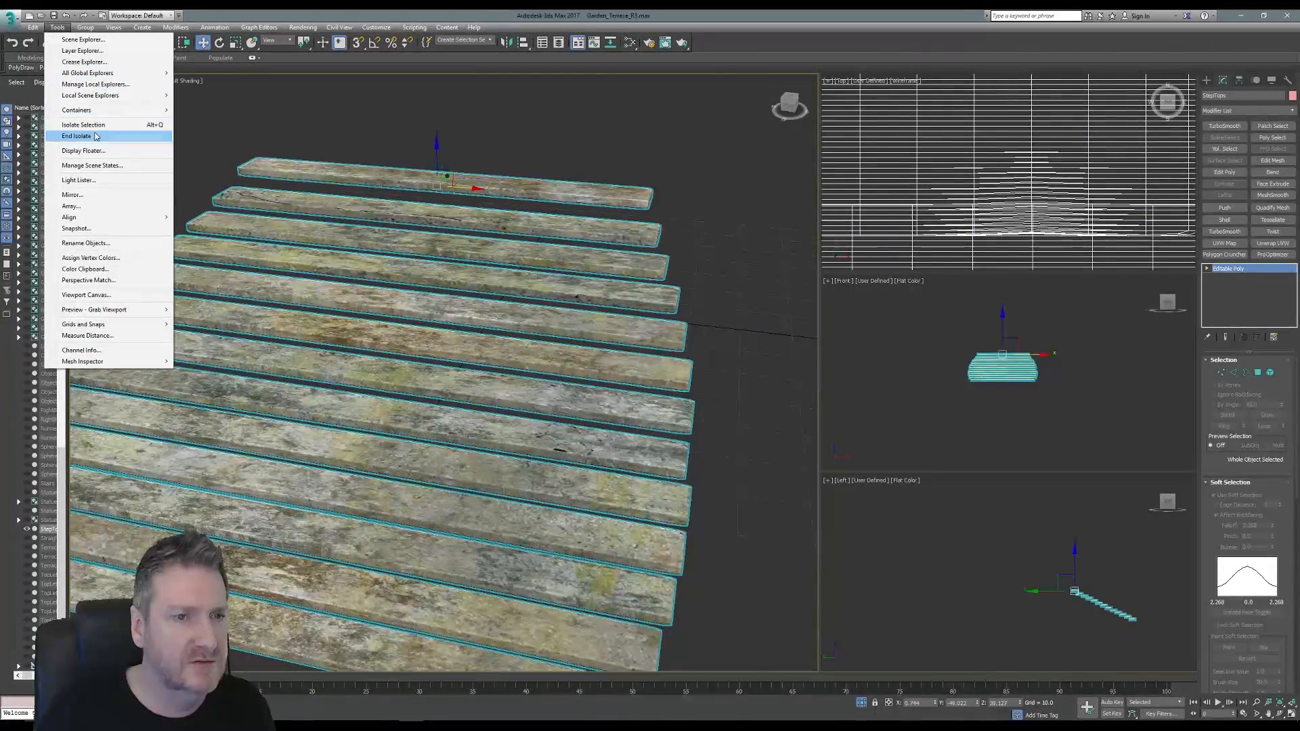
left_click(102, 136)
scroll(392, 334, "down", 3)
middle_click_drag(391, 333, 293, 225)
left_click(558, 545)
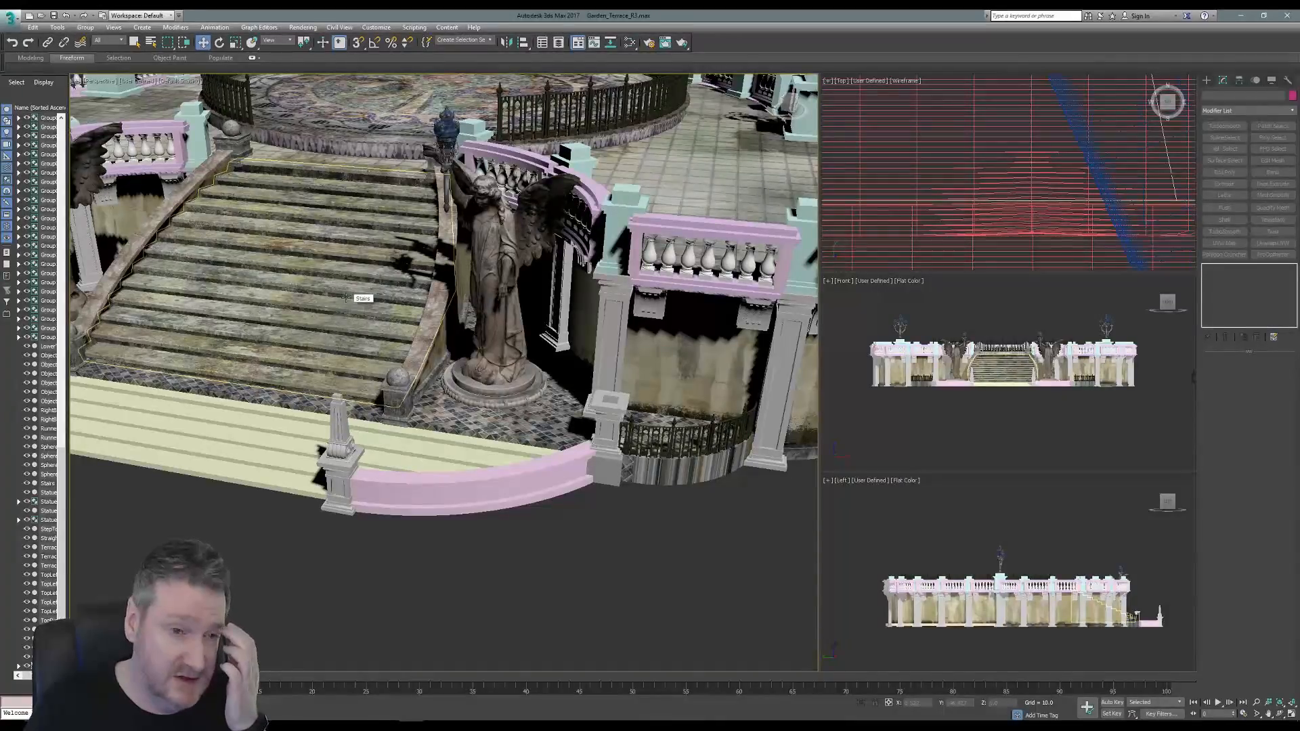
scroll(351, 301, "down", 4)
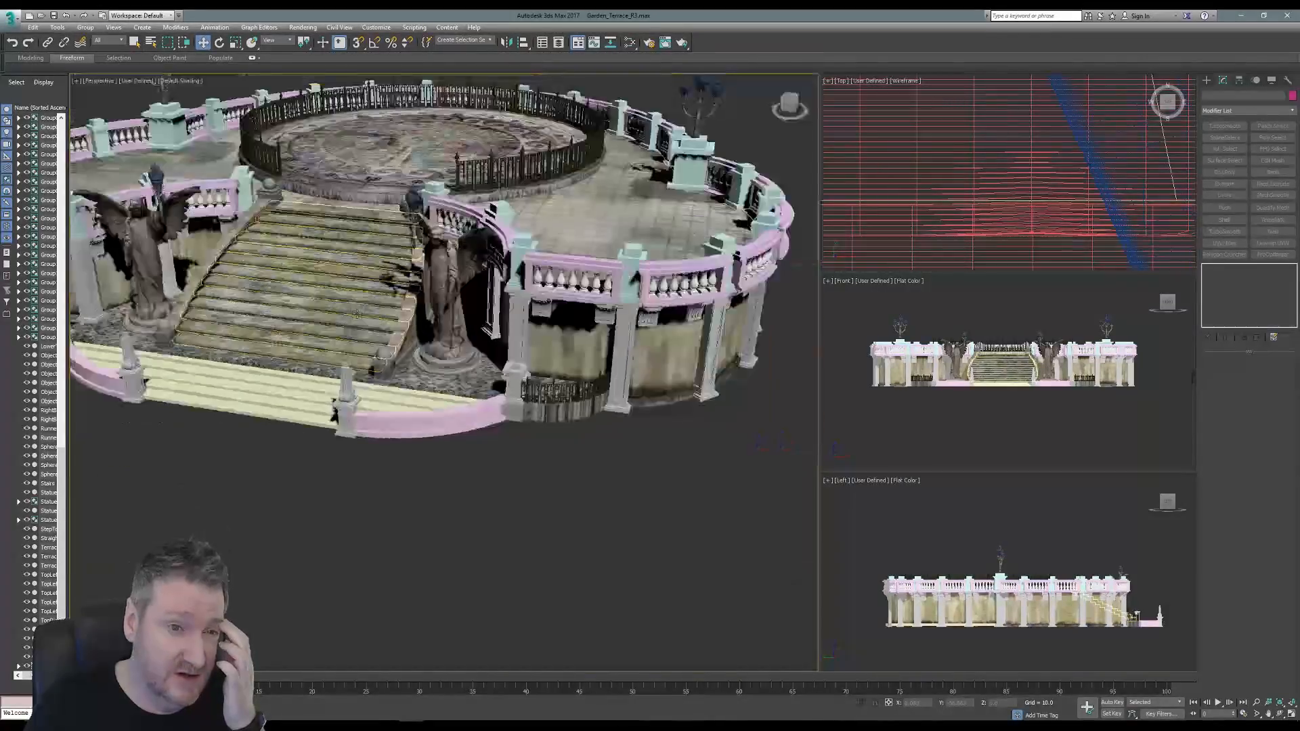
middle_click_drag(541, 389, 555, 443)
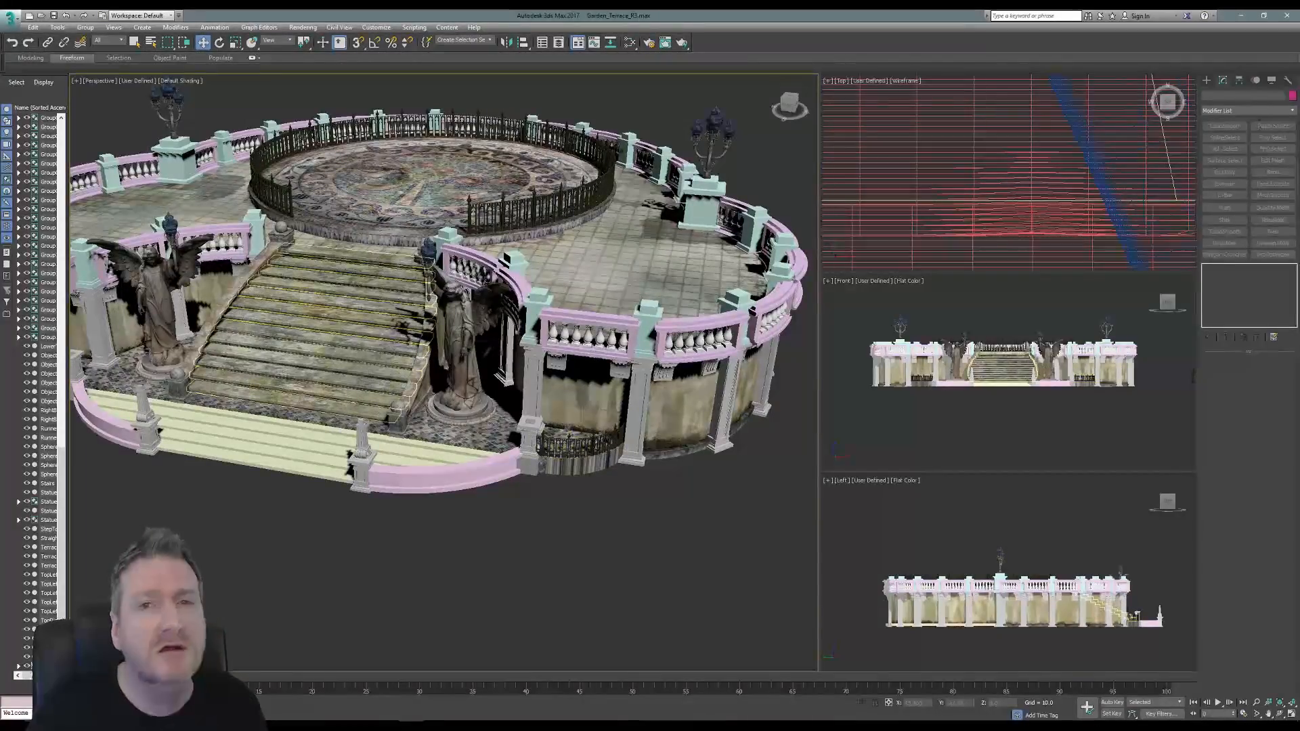
Look through the material nodes in the Slate Material Editor and select the stairs' bitmap node to identify its texture file.
left_click(630, 42)
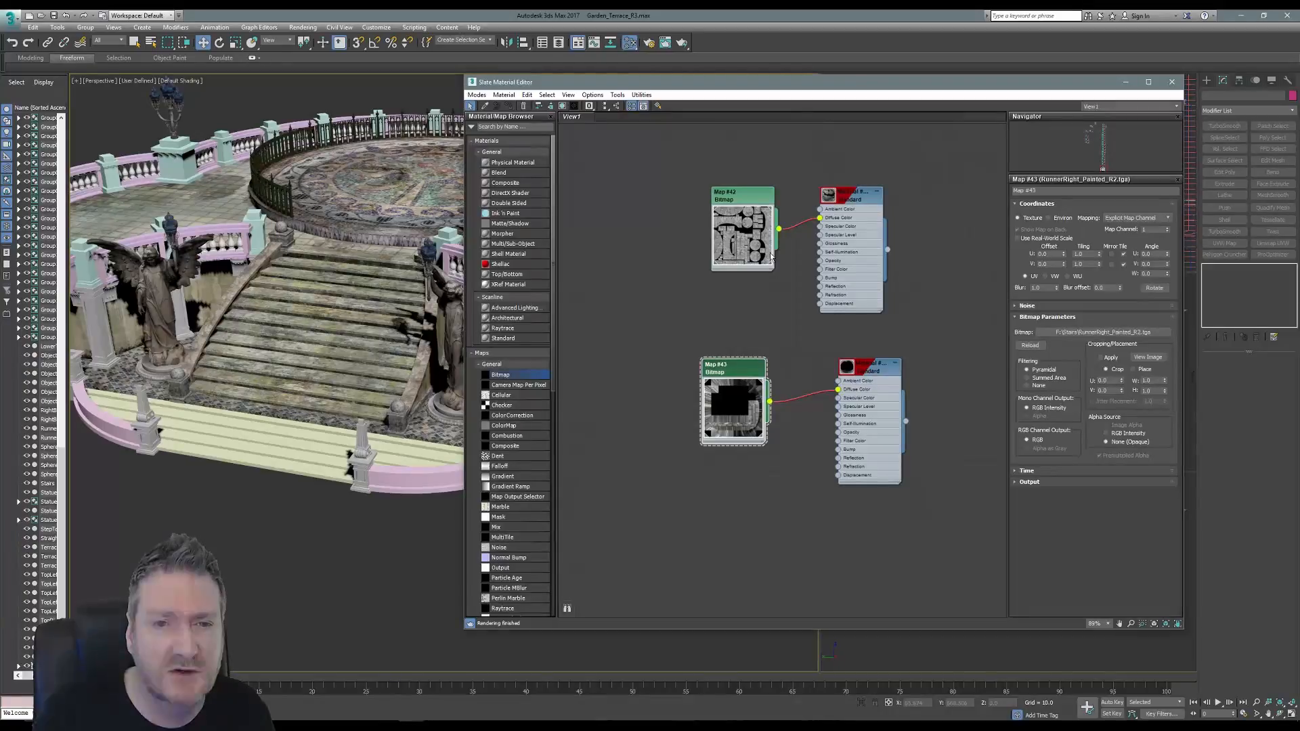
scroll(789, 379, "down", 1)
middle_click_drag(789, 373, 797, 493)
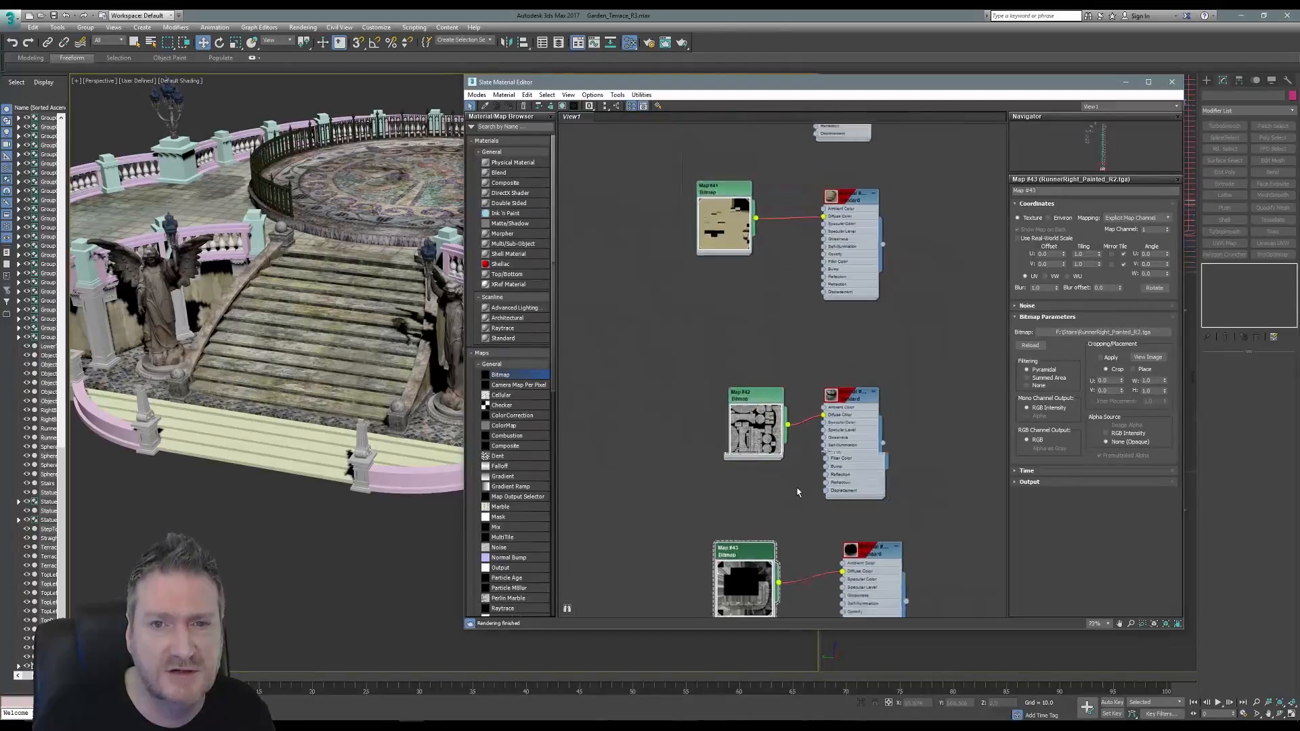
scroll(799, 487, "down", 1)
middle_click_drag(806, 302, 833, 613)
middle_click_drag(841, 239, 815, 531)
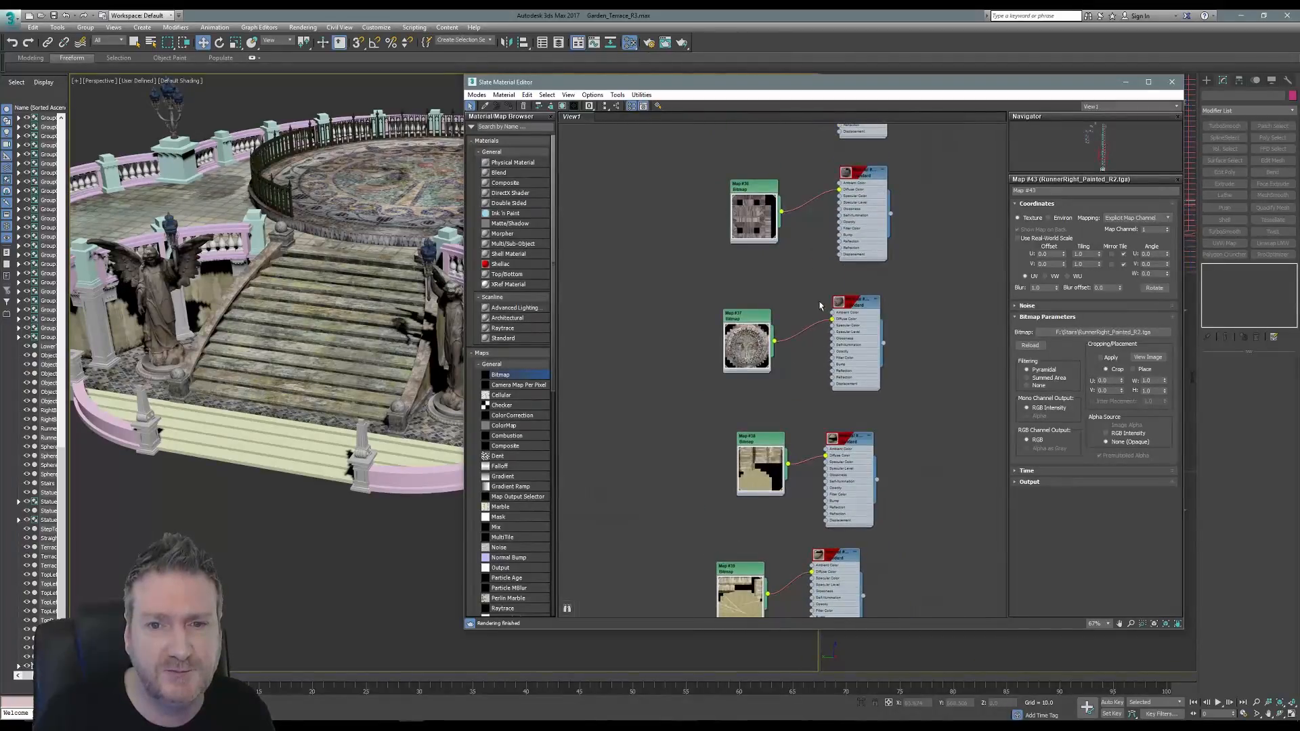
middle_click_drag(816, 306, 800, 531)
middle_click_drag(793, 302, 778, 465)
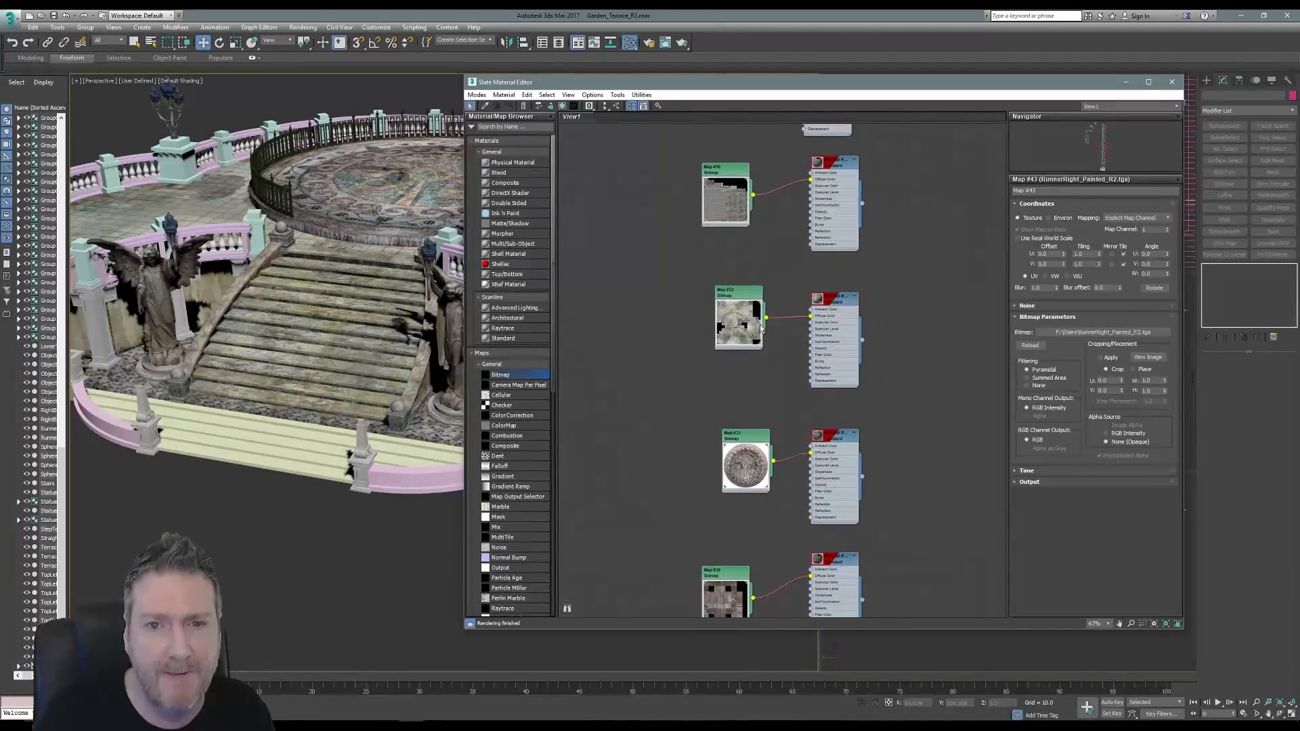
scroll(762, 328, "up", 3)
middle_click_drag(792, 224, 792, 312)
middle_click_drag(790, 184, 791, 344)
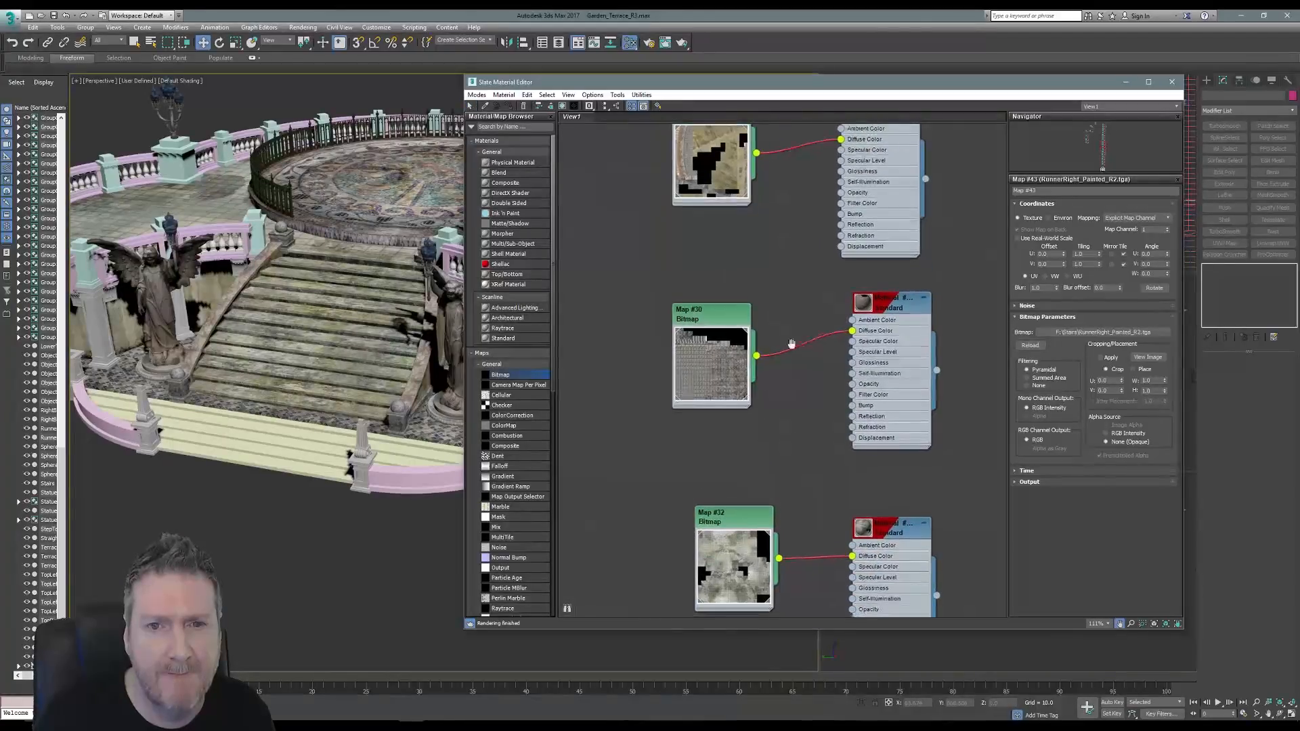
middle_click_drag(790, 268, 792, 516)
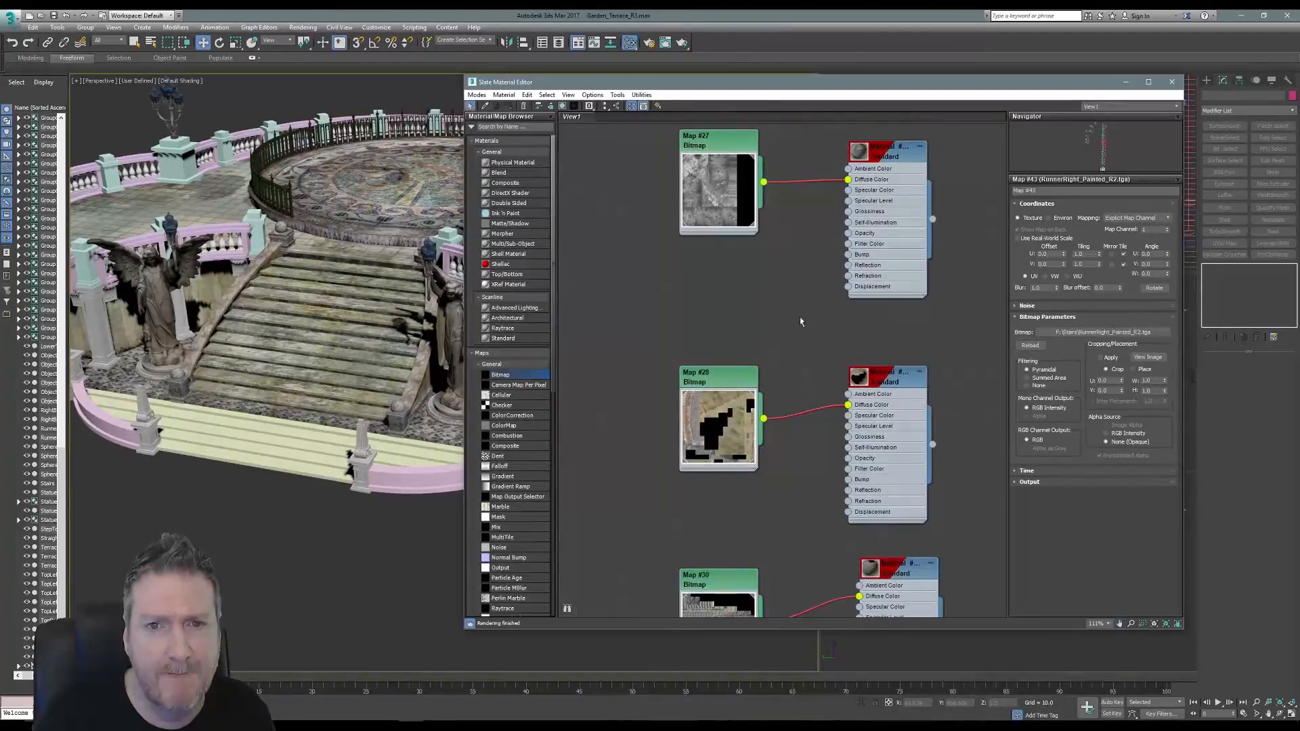
middle_click_drag(800, 321, 780, 498)
middle_click_drag(778, 308, 784, 505)
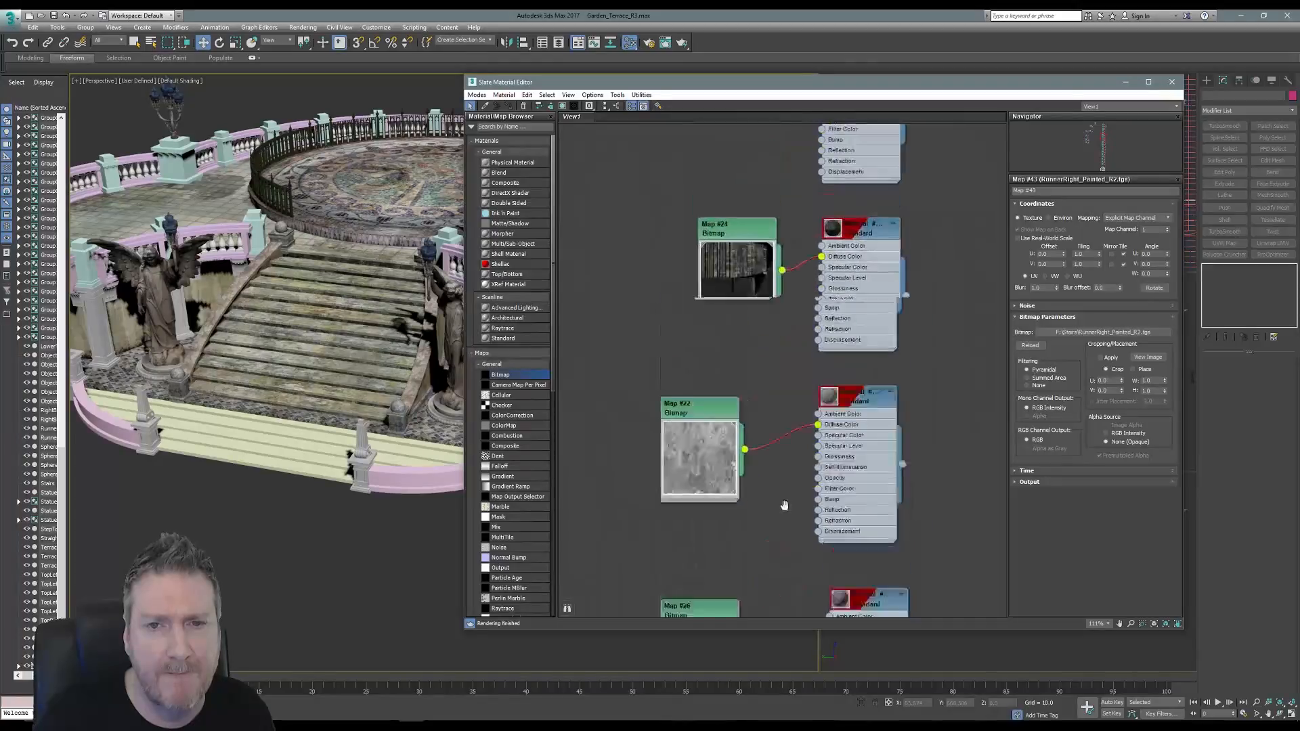
scroll(770, 259, "up", 1)
middle_click_drag(768, 252, 738, 325)
left_click(739, 326)
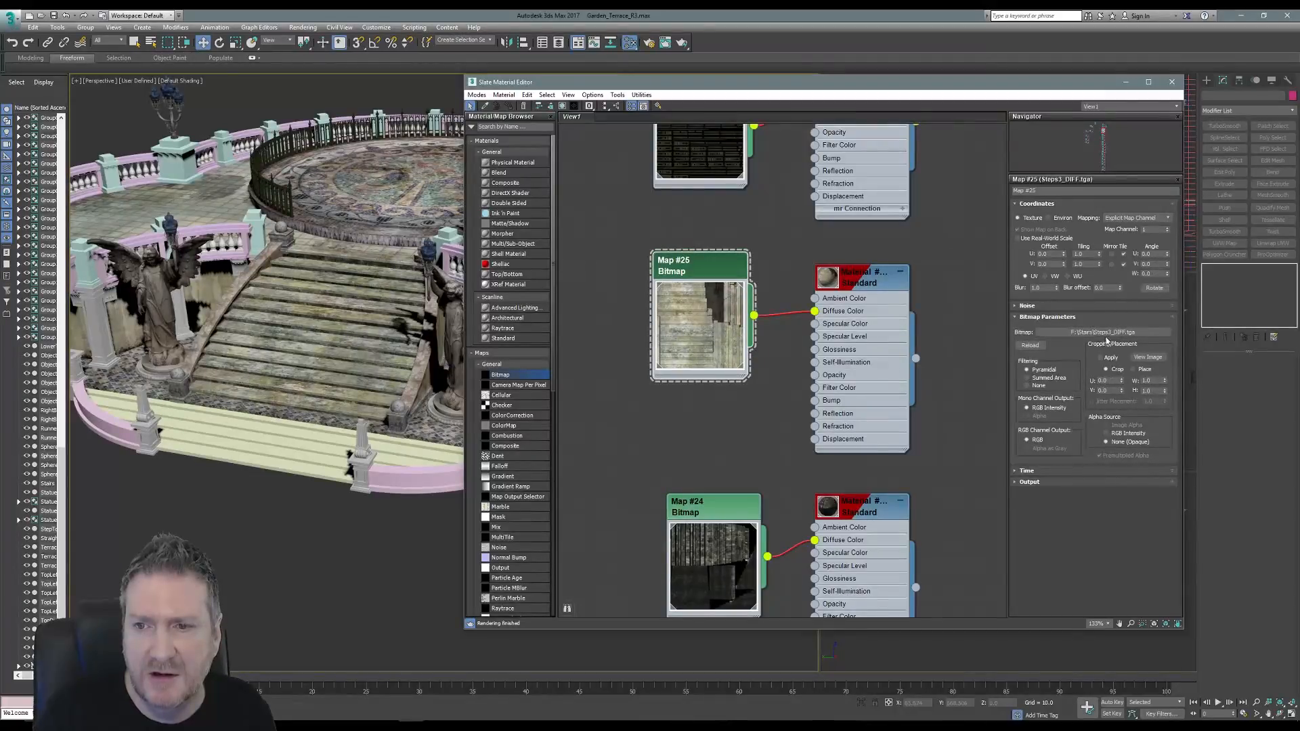
Put the material editor away, switch to Photoshop and open Steps3_DIFF.tga from the Stairs folder.
left_click(1125, 82)
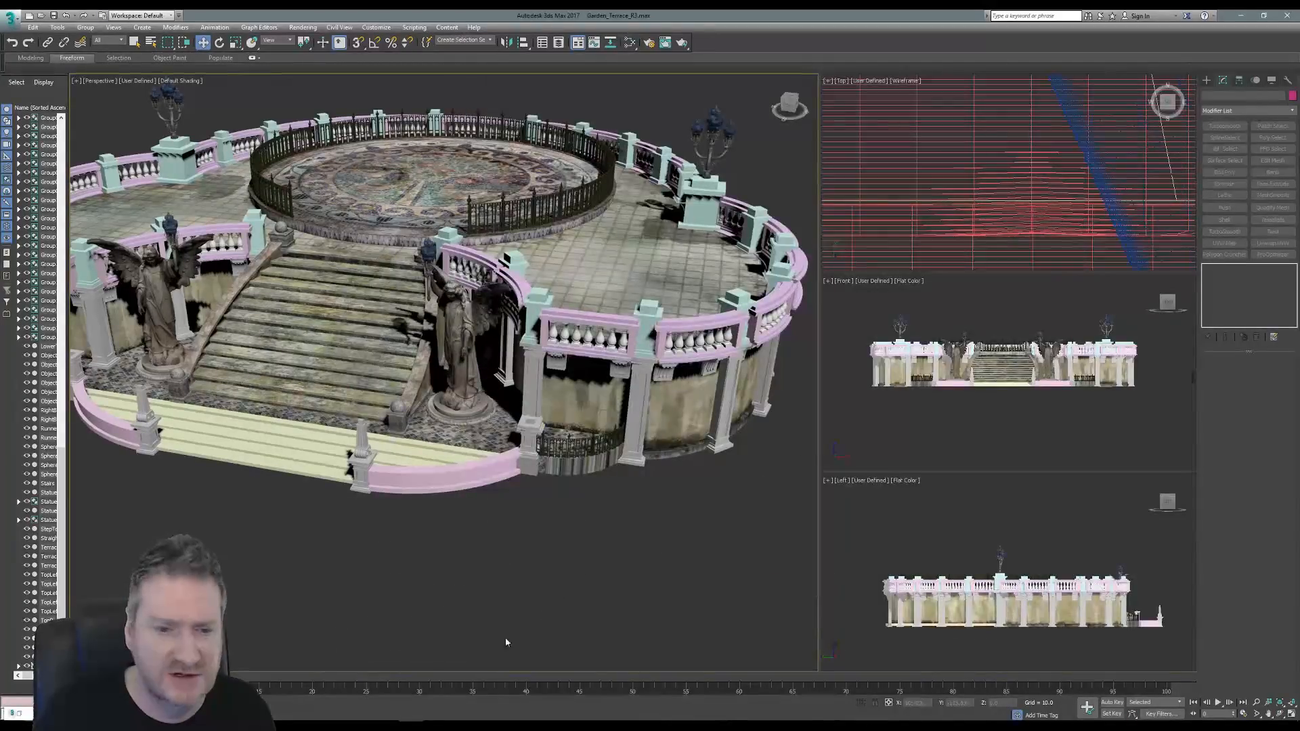
left_click(1240, 15)
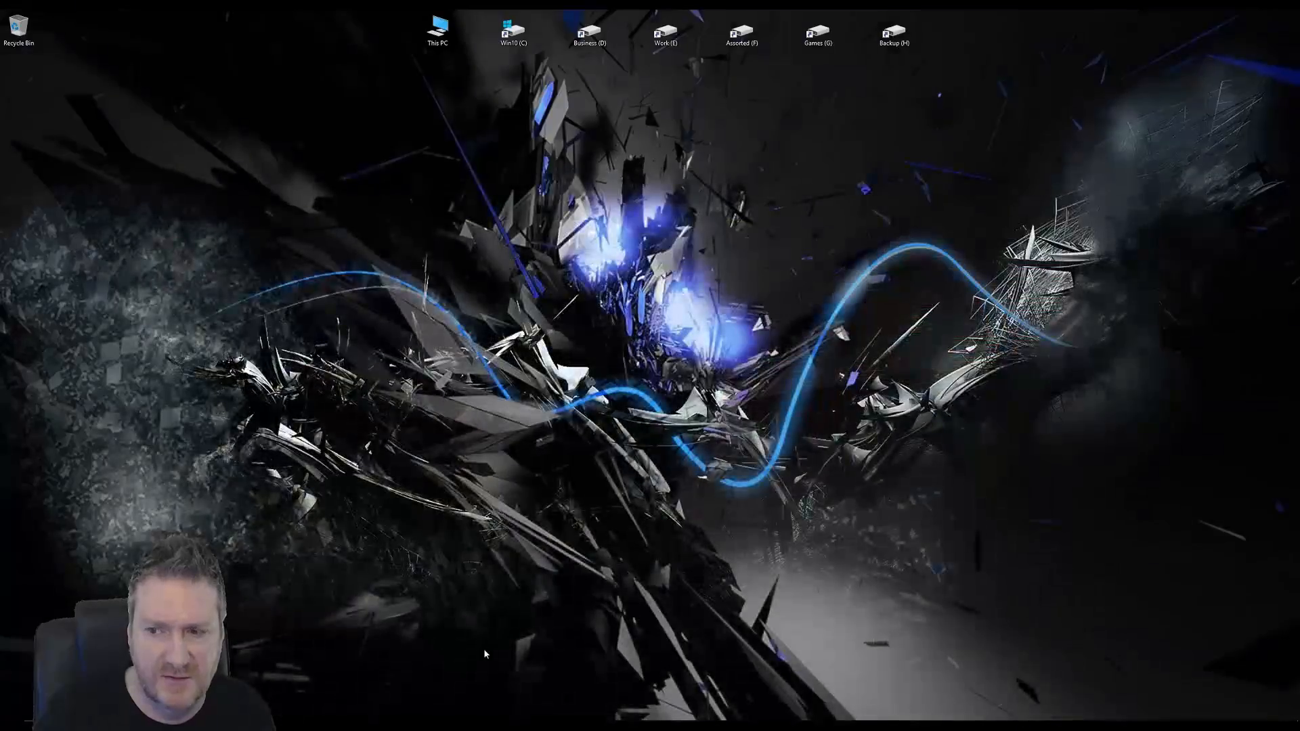
key("alt+Tab")
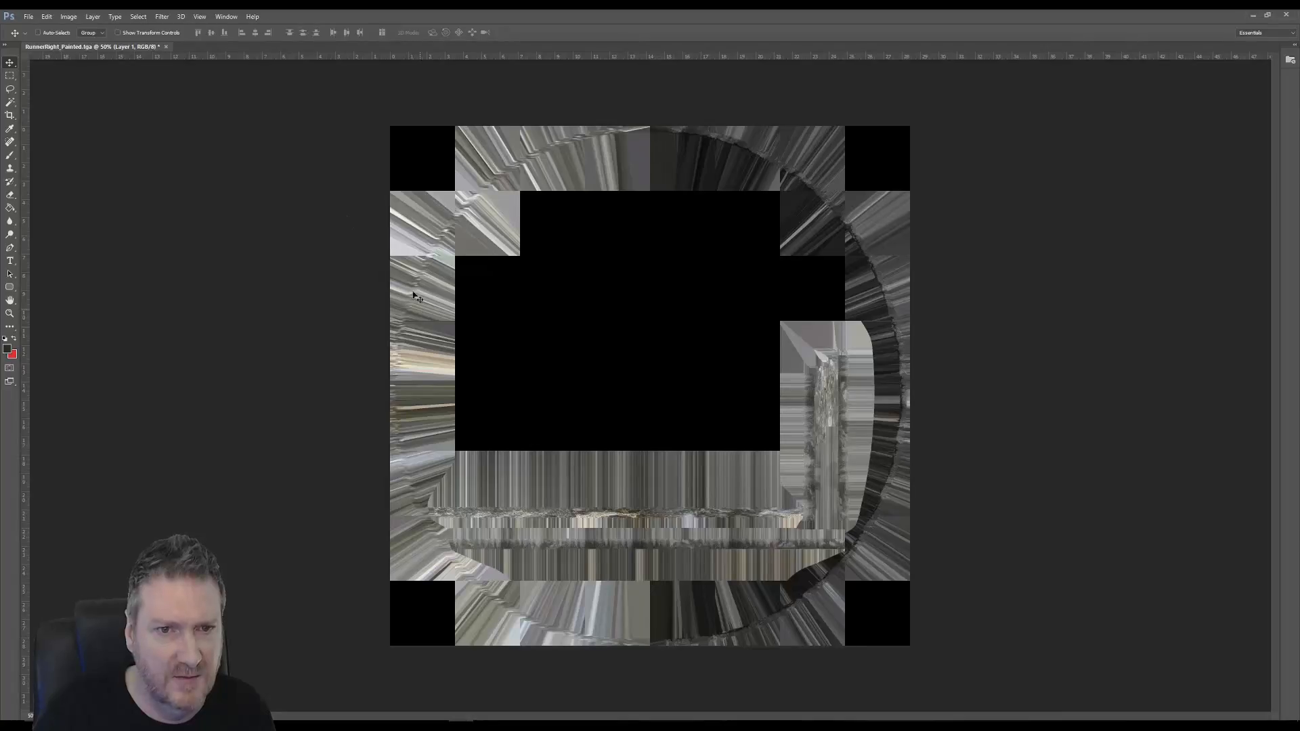
left_click(29, 16)
key("Escape")
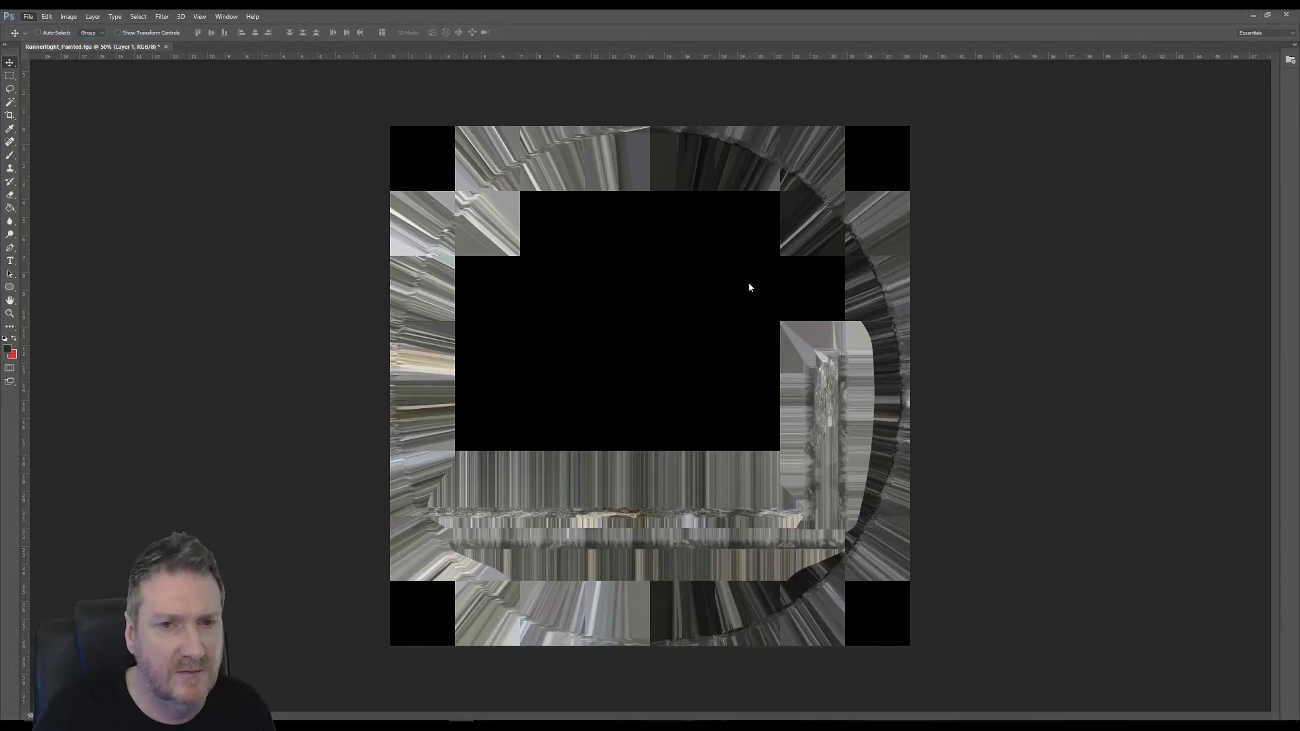
key("ctrl+o")
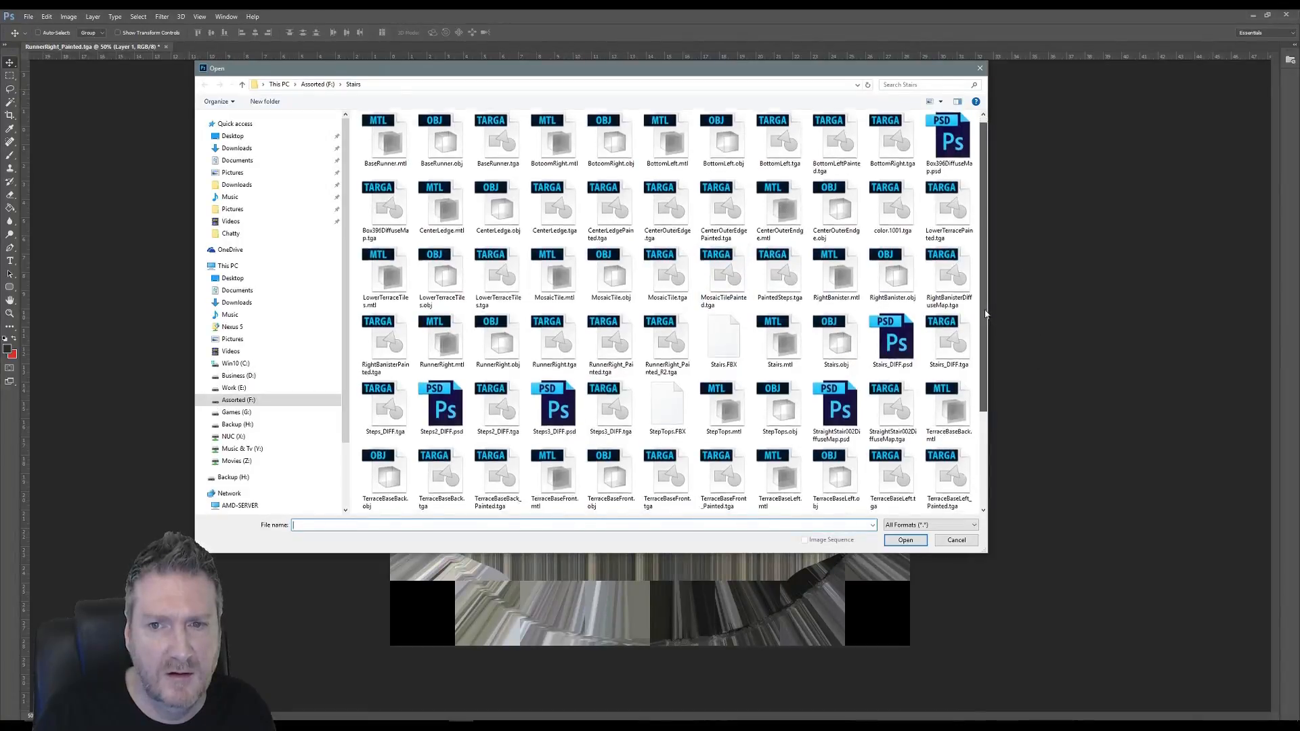
left_click_drag(984, 308, 974, 384)
double_click(619, 307)
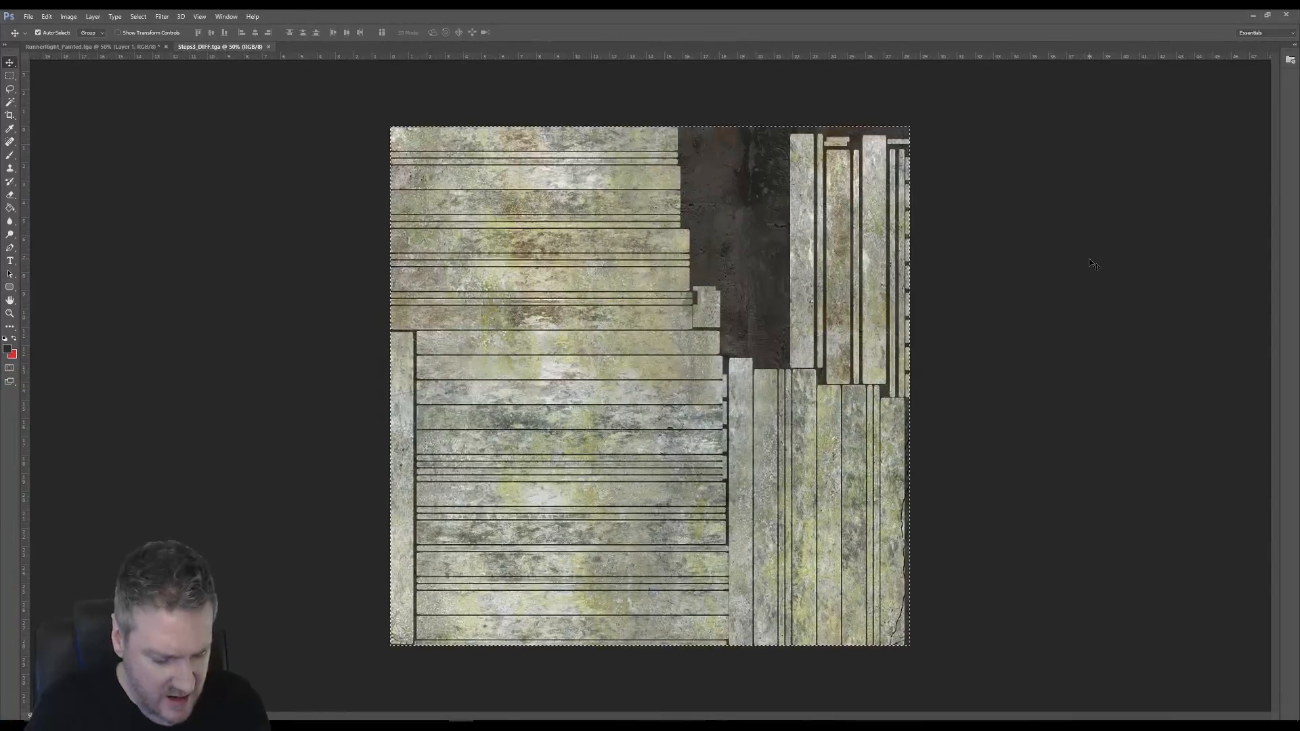
Paste a copy of the steps texture as a new layer and set its saturation to -59 with Hue/Saturation.
key("ctrl+v")
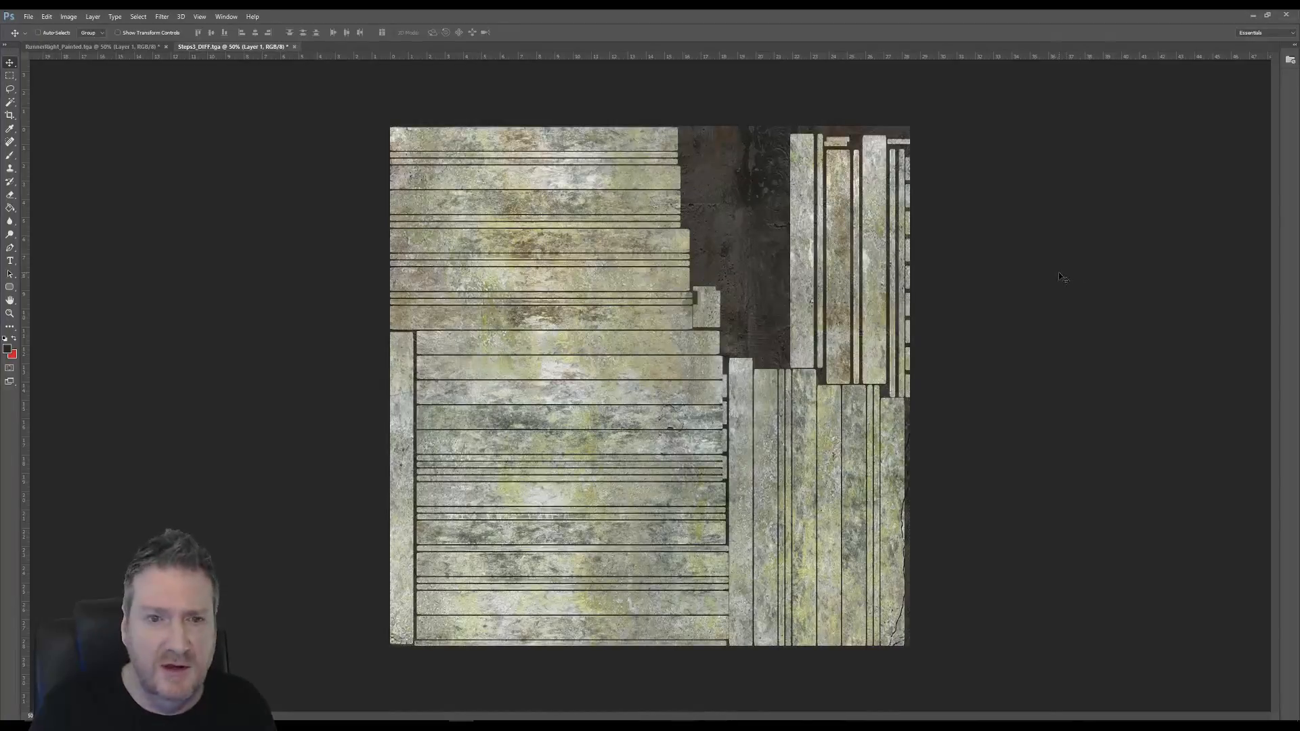
left_click(68, 16)
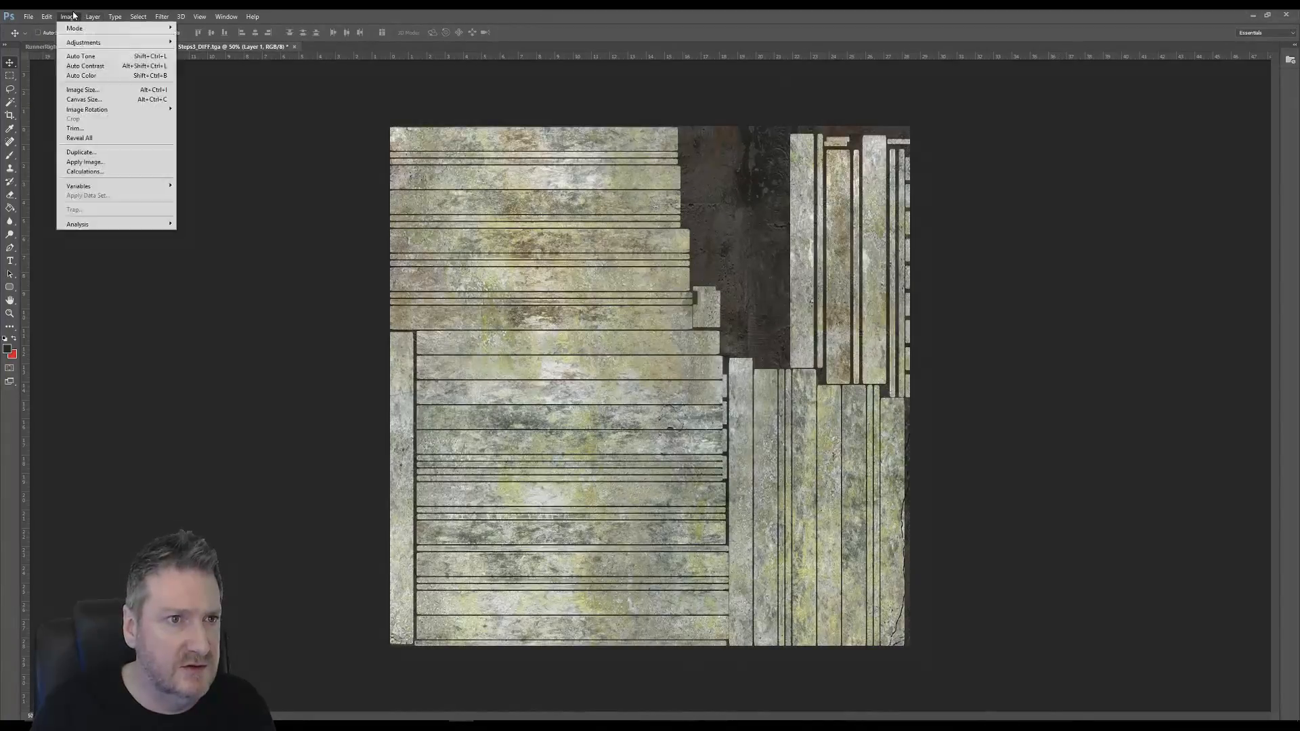
mouse_move(115, 42)
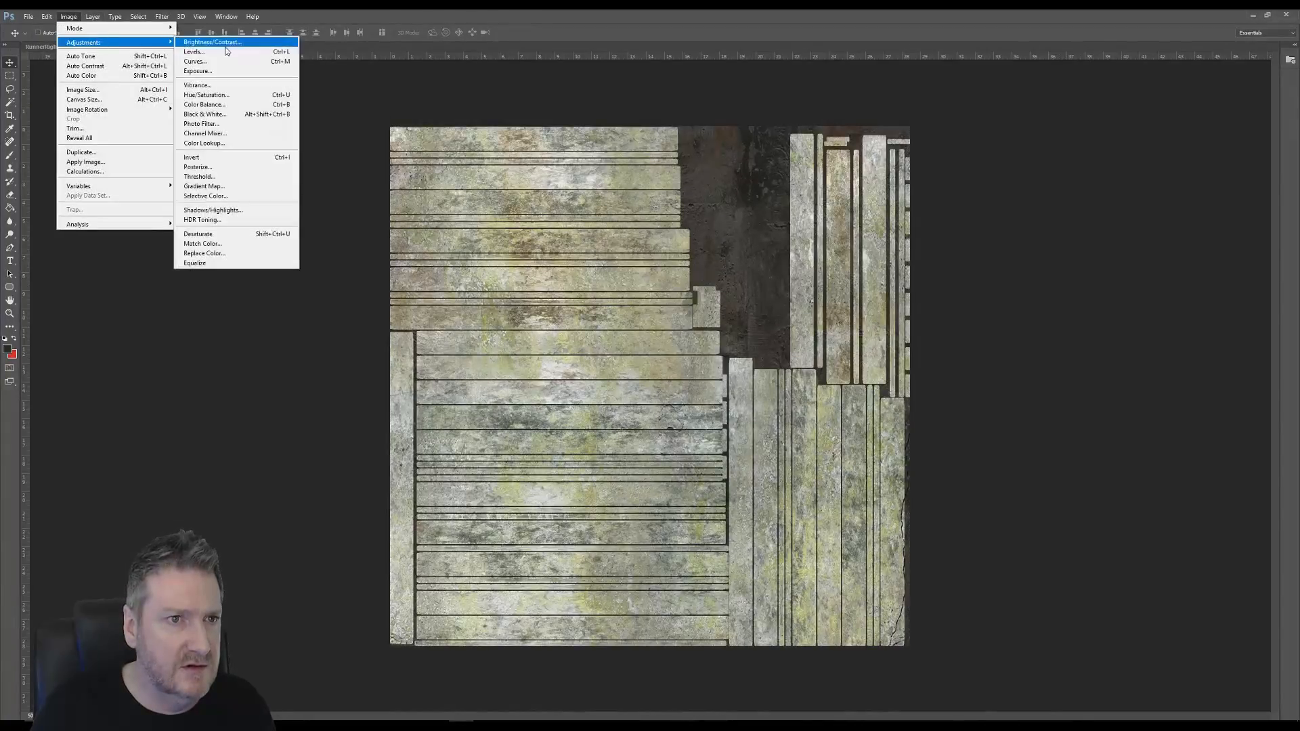
left_click(224, 95)
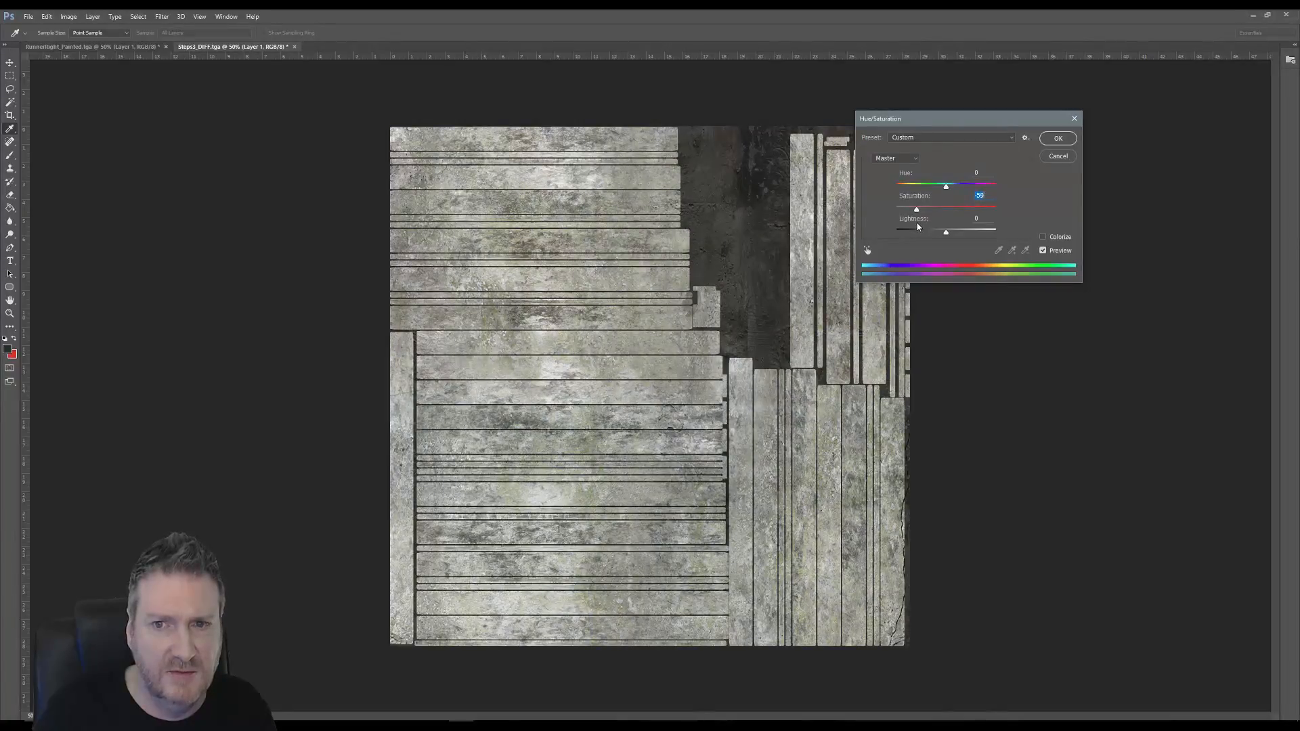
left_click(1060, 138)
key("v")
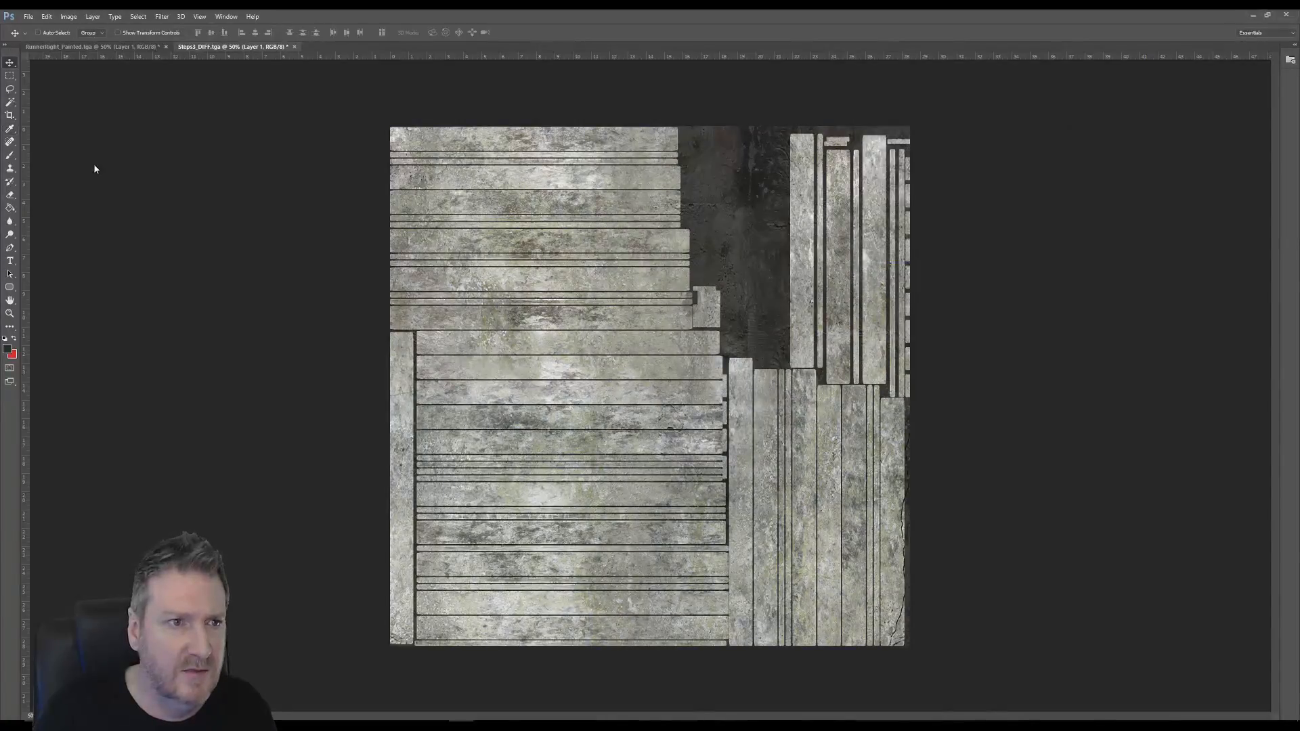
Erase large patches of the desaturated layer with a 1000 px, low-opacity Eraser so the original colour partly shows through.
left_click(10, 196)
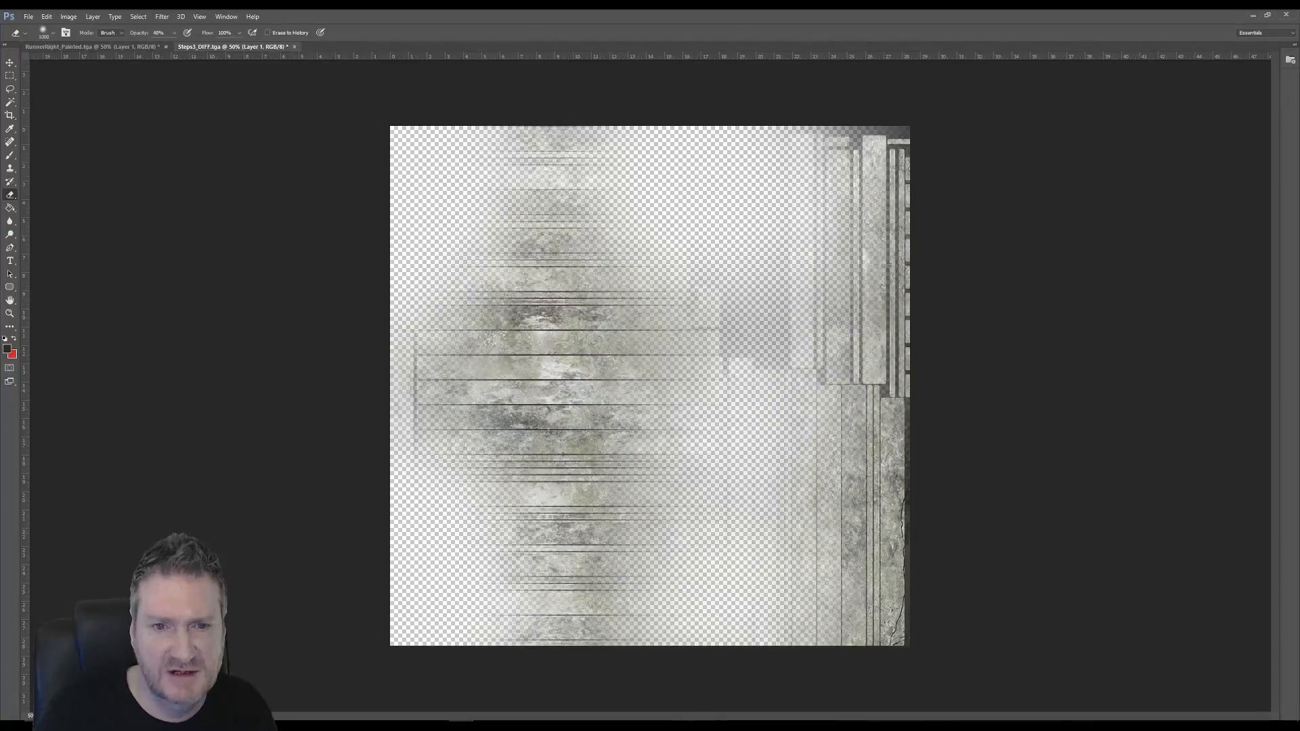
key("ctrl+z")
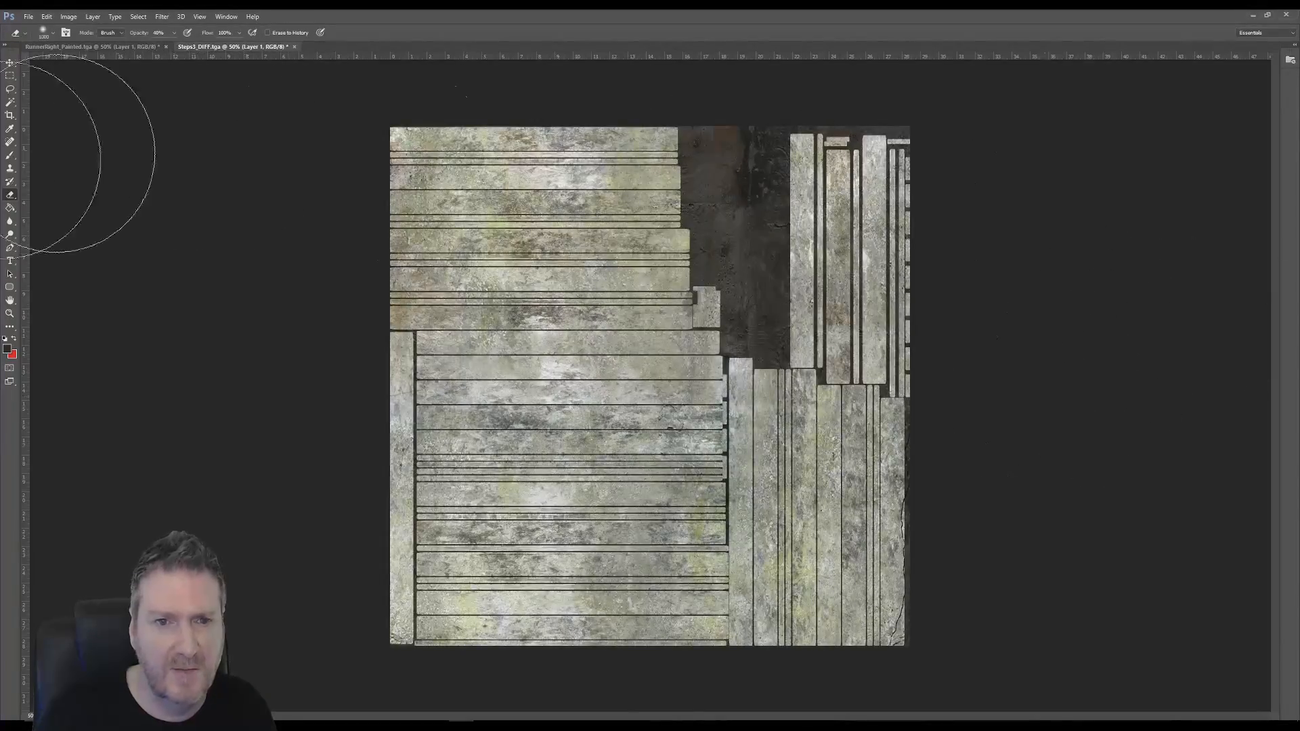
Save the edited texture in Targa format as Steps3_DIFF.tga, replacing the existing file and accepting the Targa options.
left_click(27, 17)
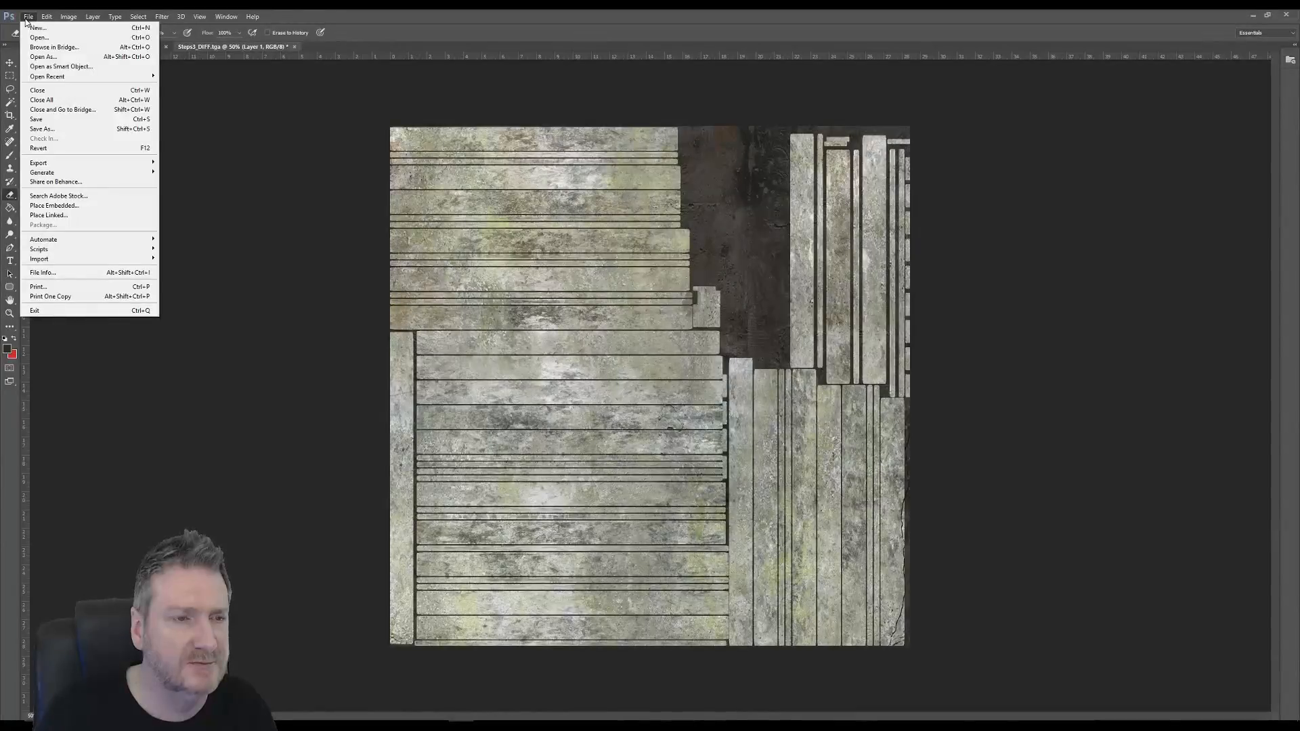
left_click(56, 129)
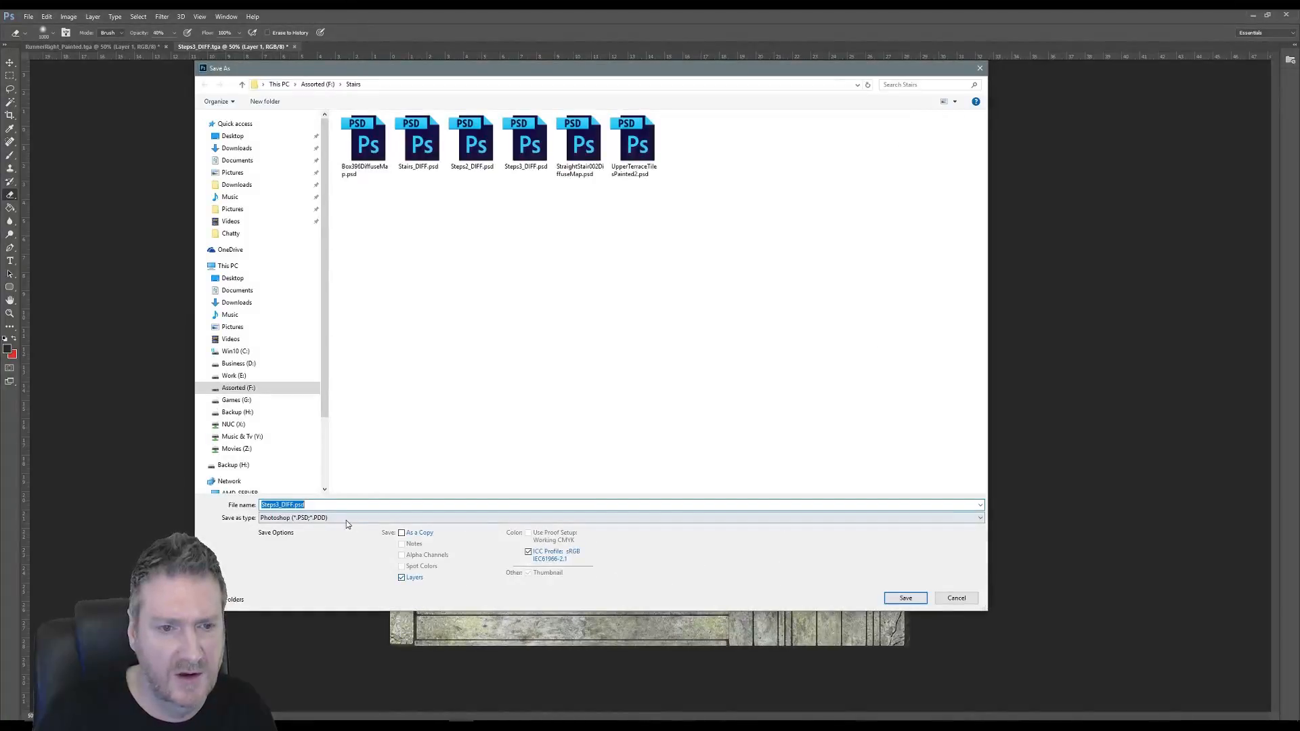
left_click(344, 517)
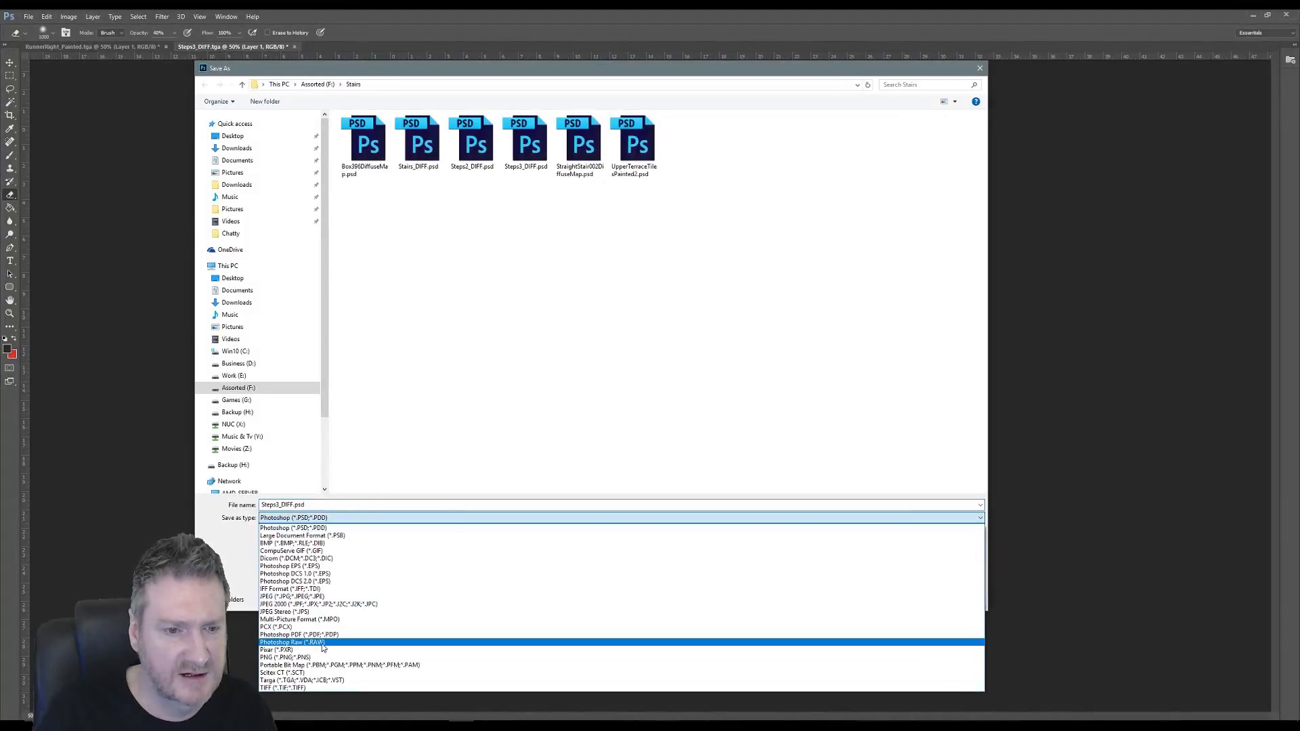
left_click(318, 679)
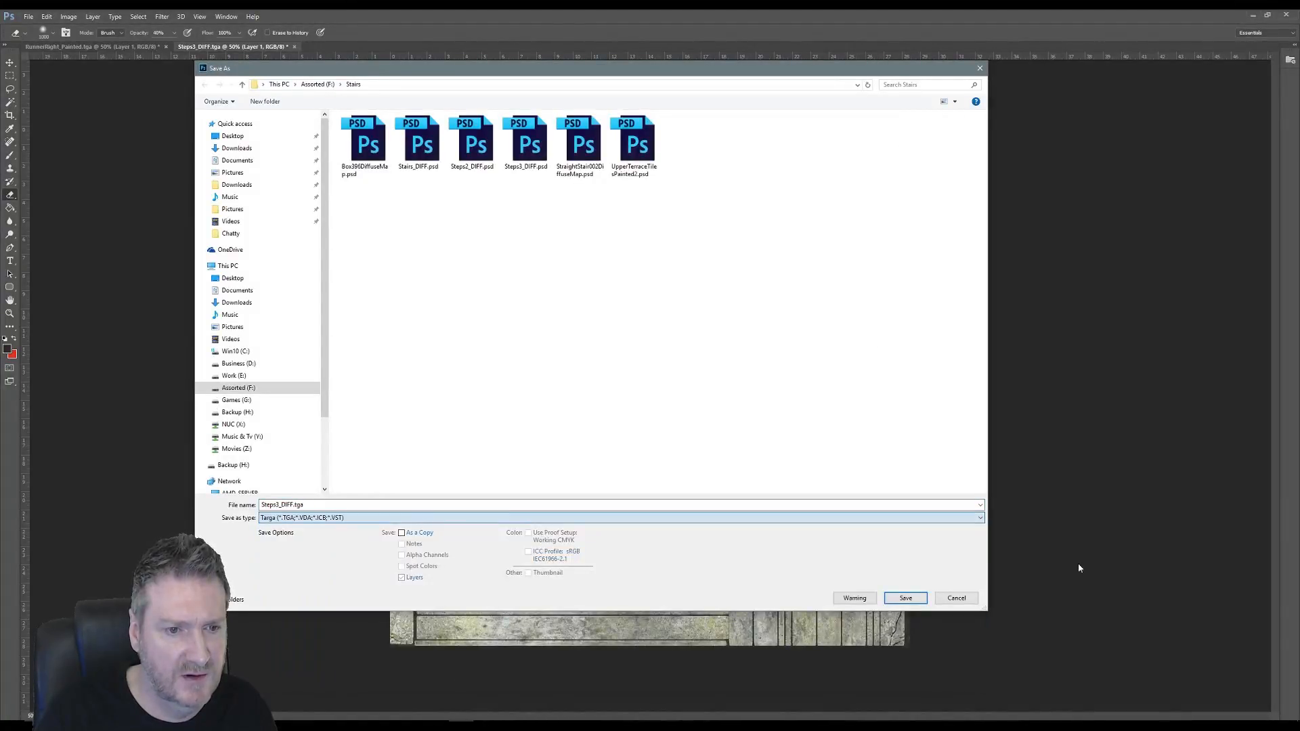
left_click(913, 598)
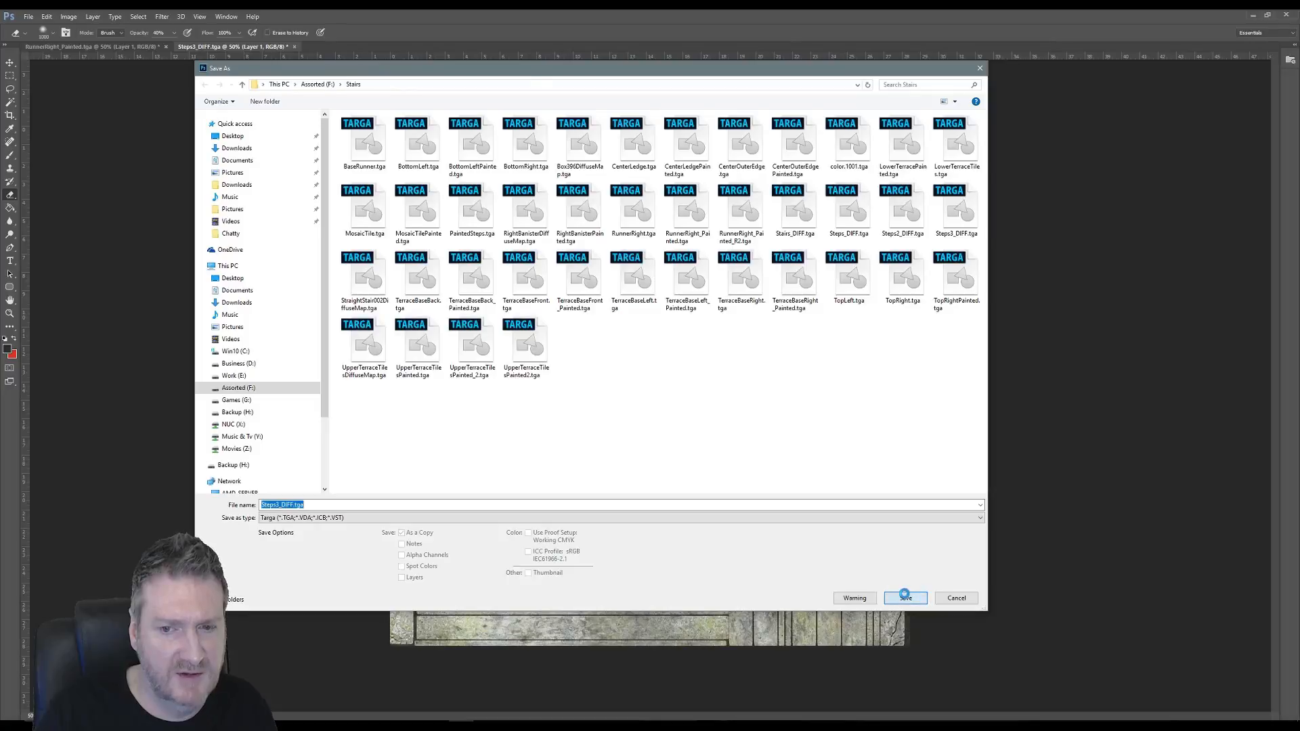
left_click(678, 372)
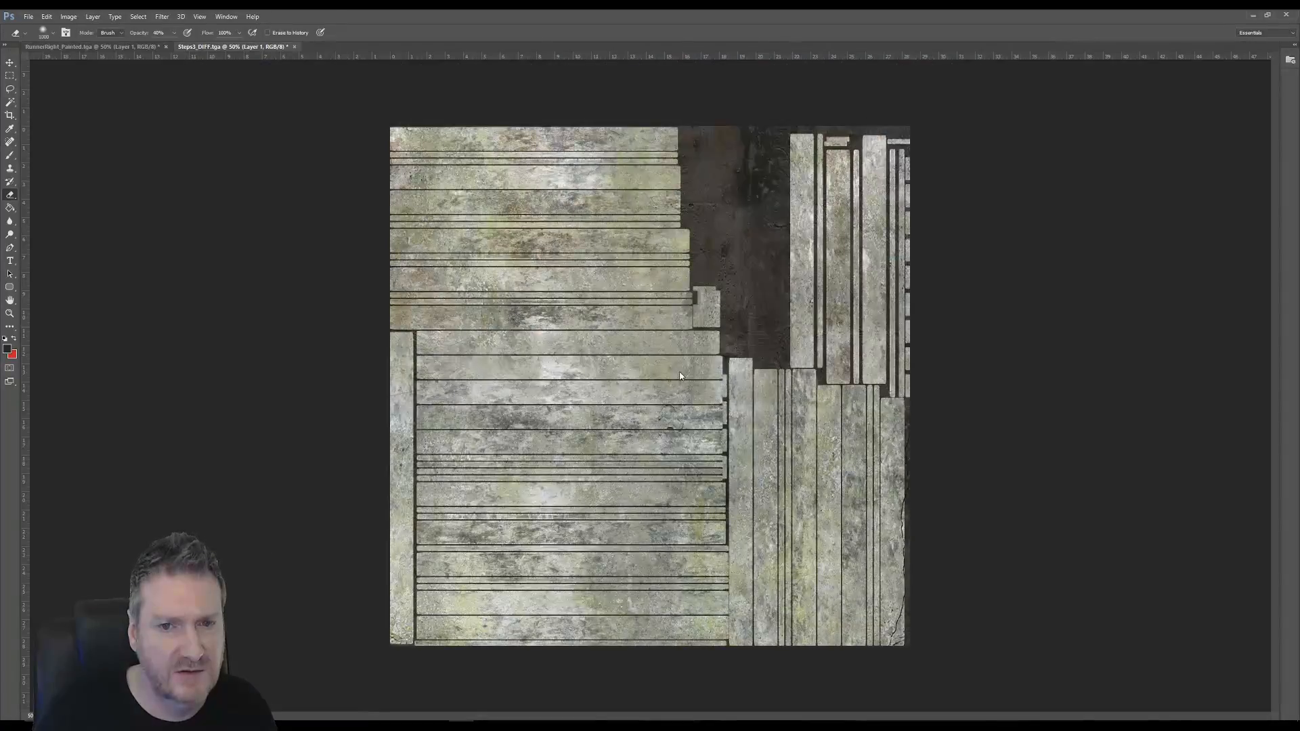
left_click(676, 249)
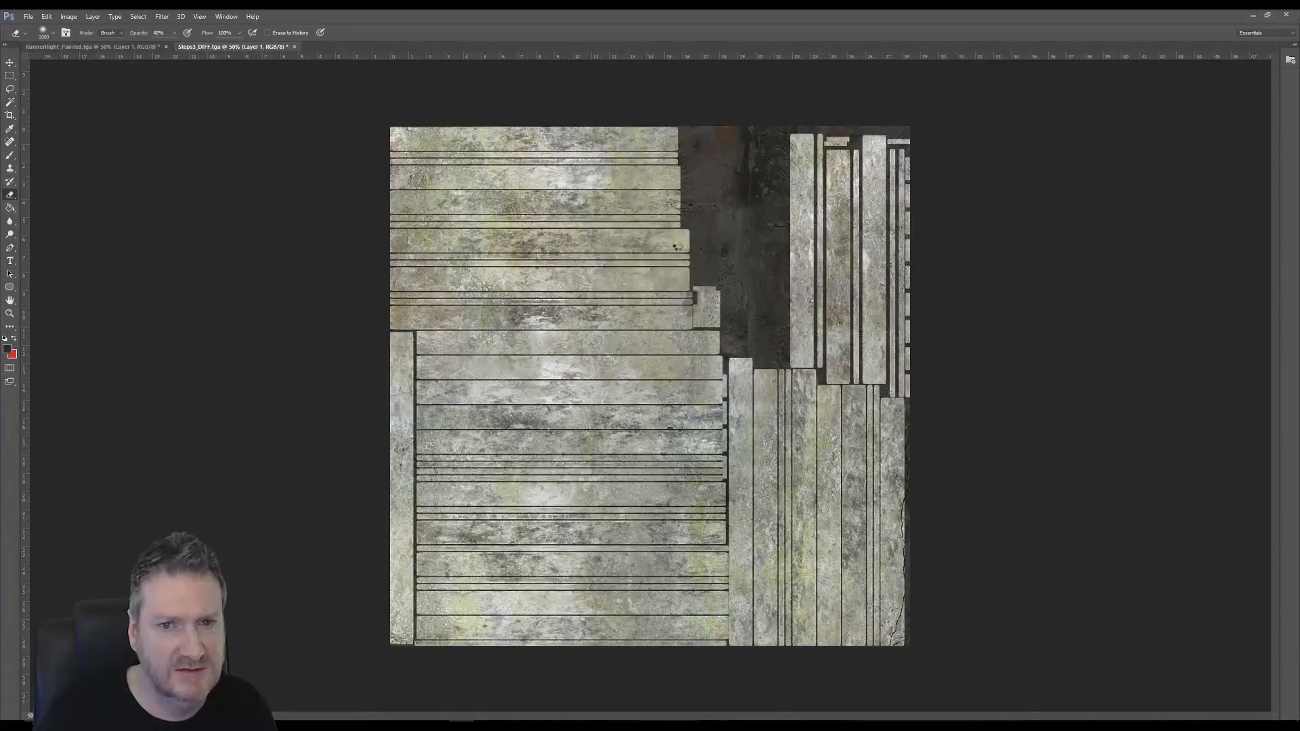
Switch back to 3ds Max and examine the updated texture on the stairs up close and from a lower angle.
left_click(1252, 14)
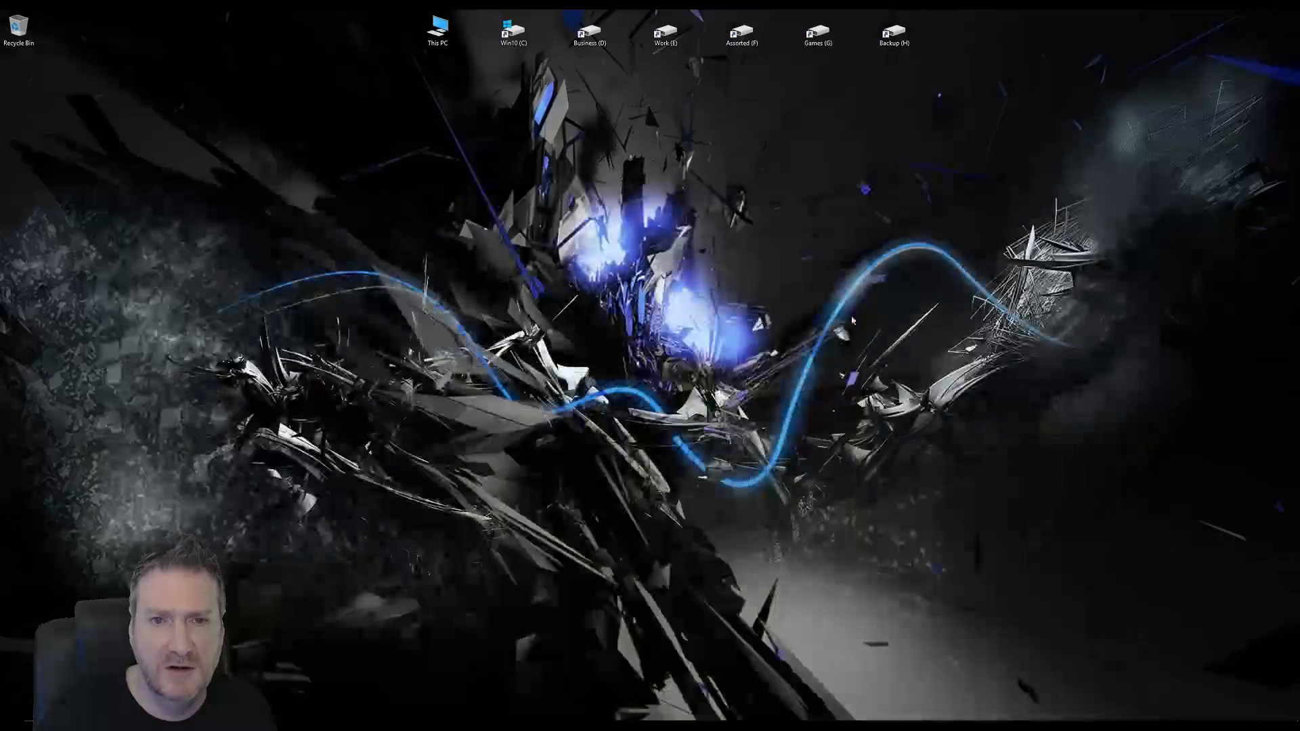
key("alt+Tab")
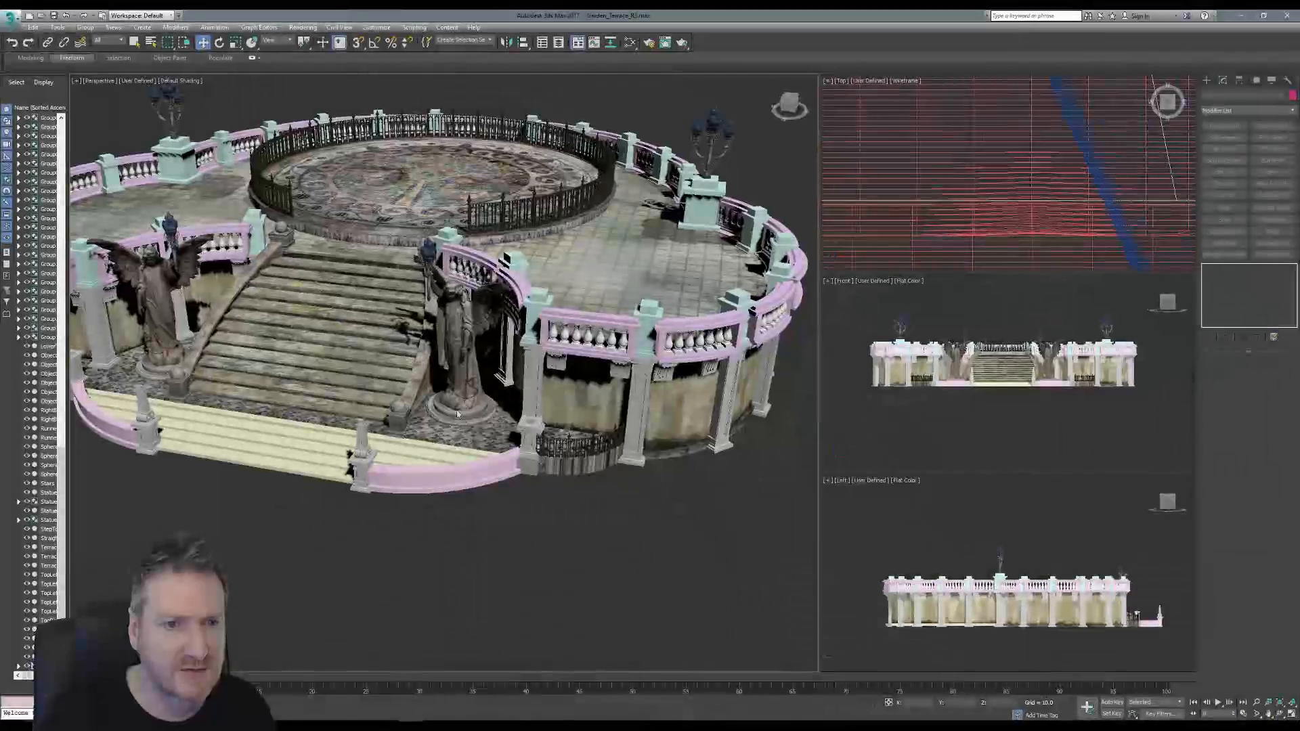
key("m")
middle_click_drag(436, 342, 507, 443)
key("m")
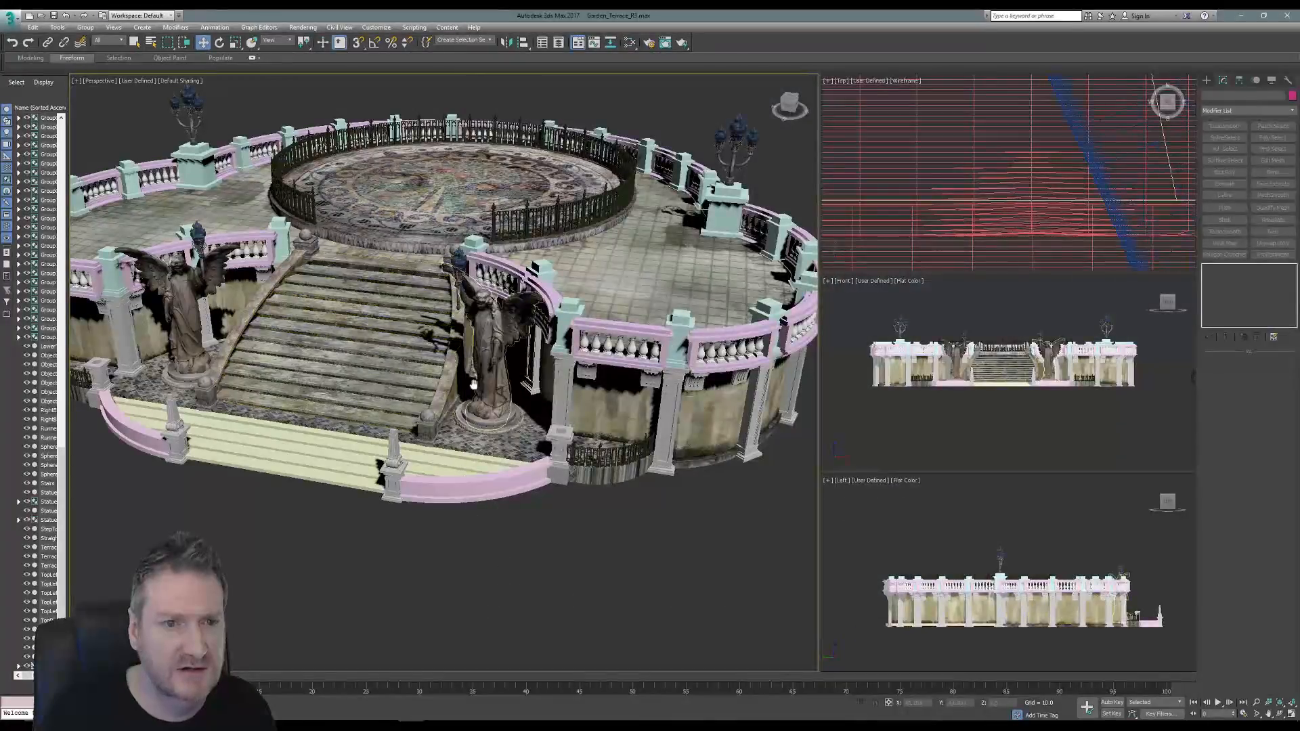
scroll(393, 344, "up", 5)
scroll(393, 344, "up", 3)
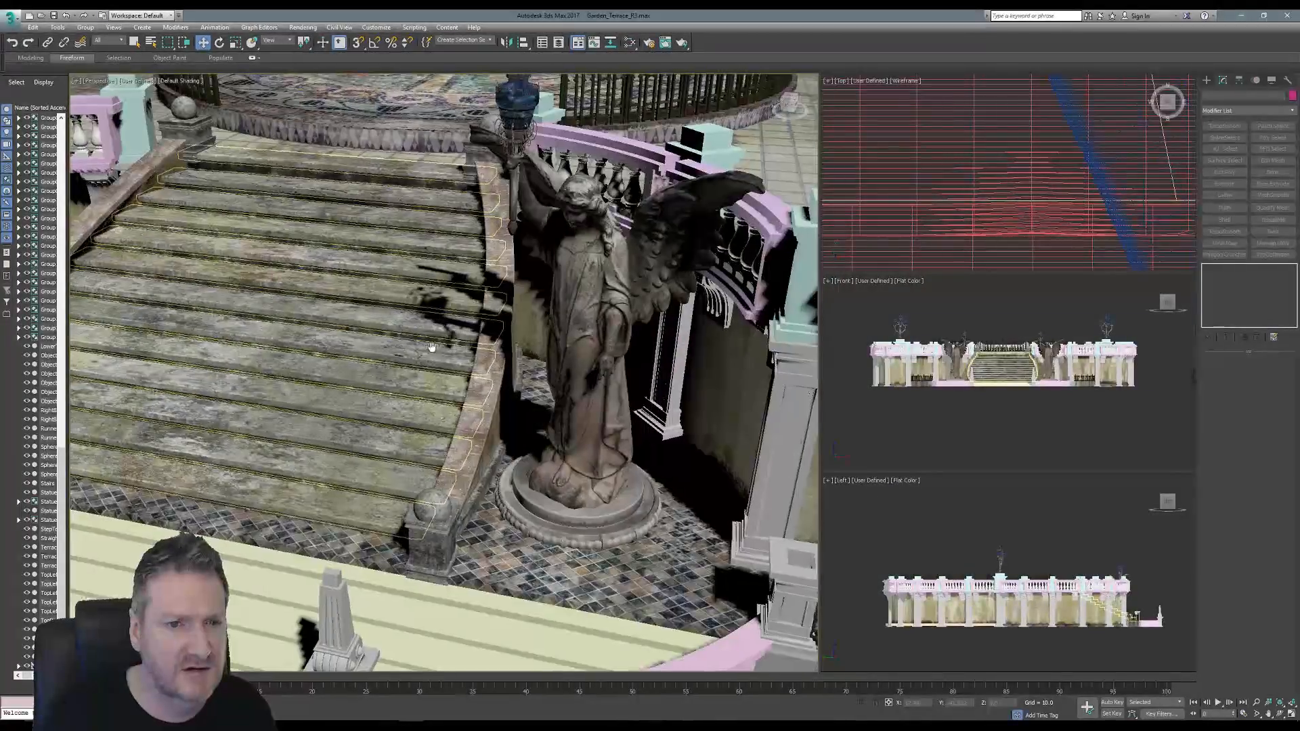
scroll(490, 373, "up", 2)
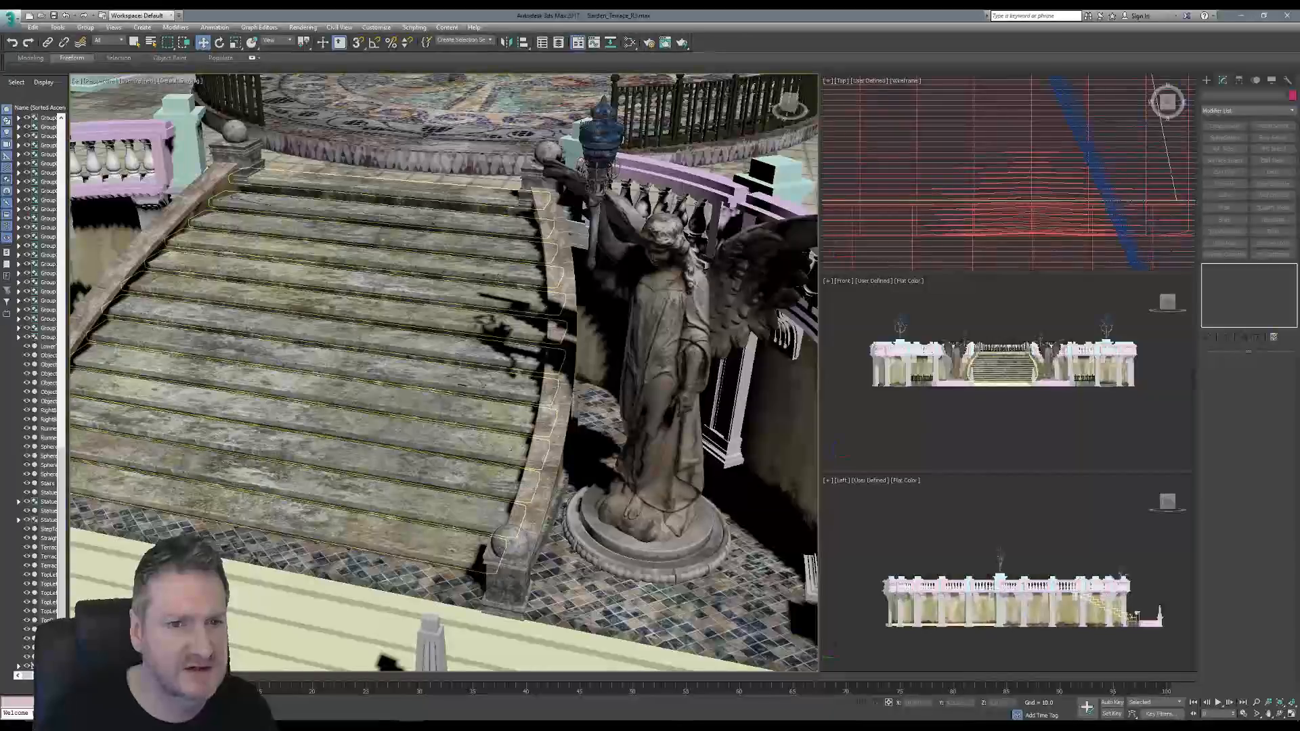
scroll(540, 438, "down", 4)
scroll(515, 447, "down", 6)
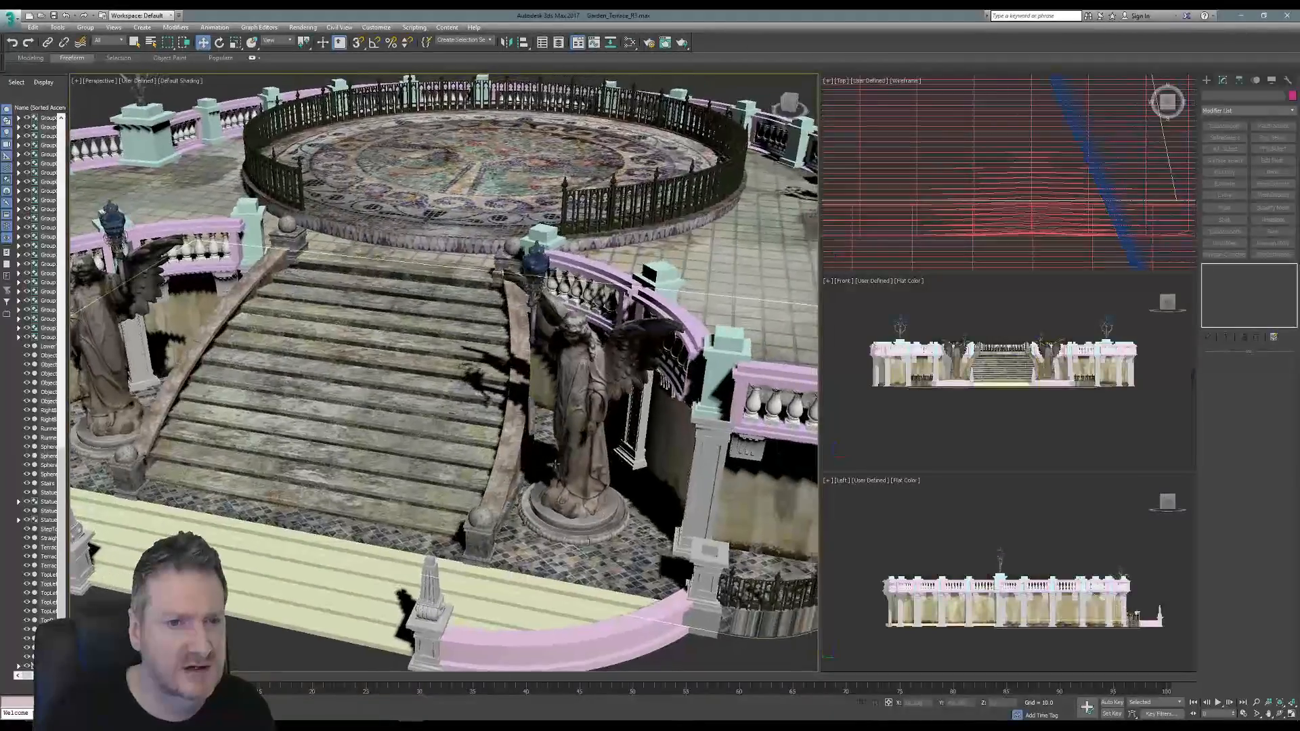
middle_click_drag(490, 459, 424, 409, "alt")
scroll(407, 432, "up", 8)
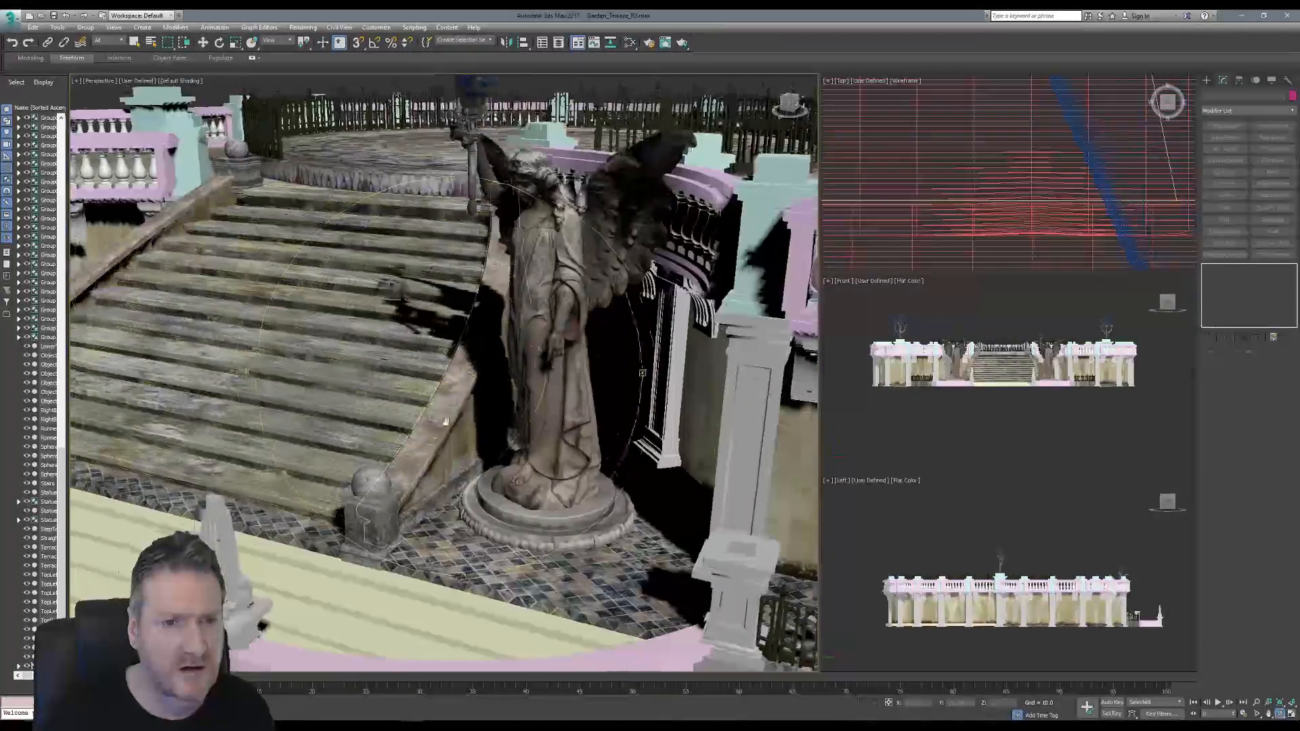
Examine the whole terrace, from the front staircase and angel statues around to the untextured base runner along the back wall.
middle_click_drag(446, 421, 439, 308, "alt")
scroll(436, 325, "down", 5)
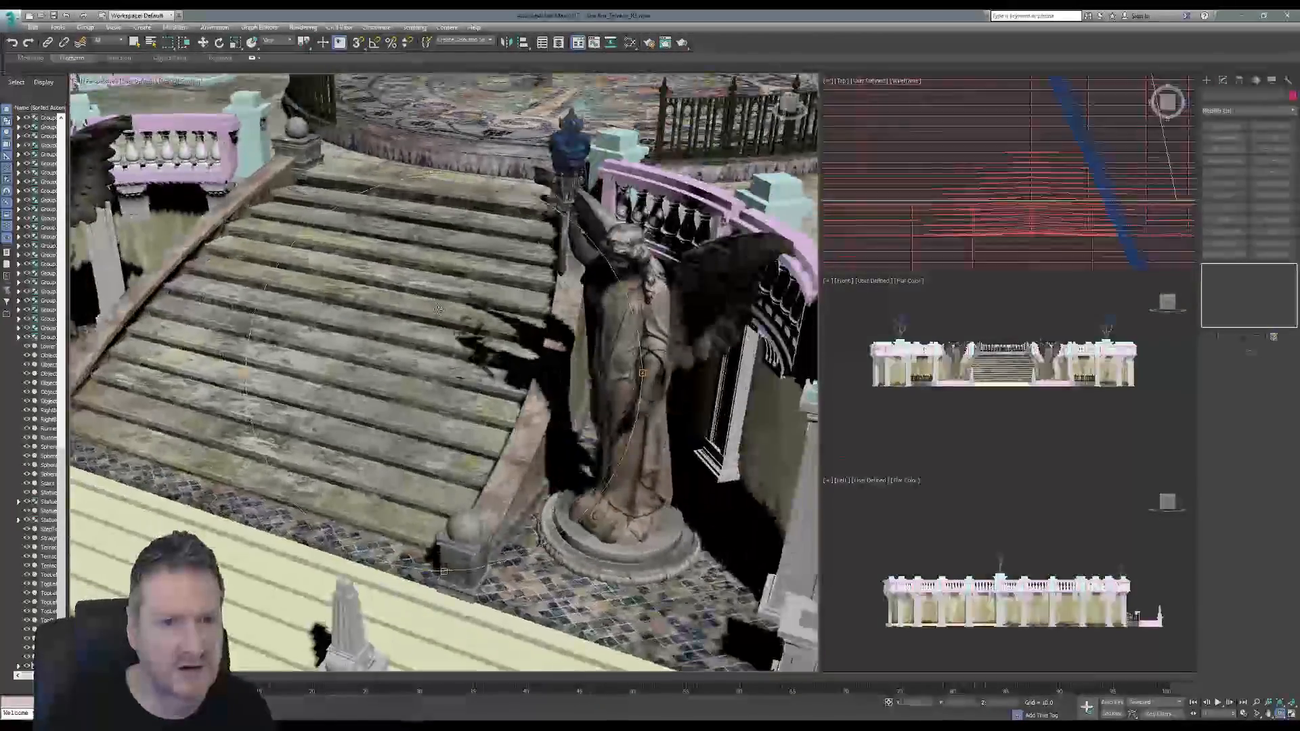
scroll(438, 353, "down", 4)
middle_click_drag(438, 353, 464, 406, "alt")
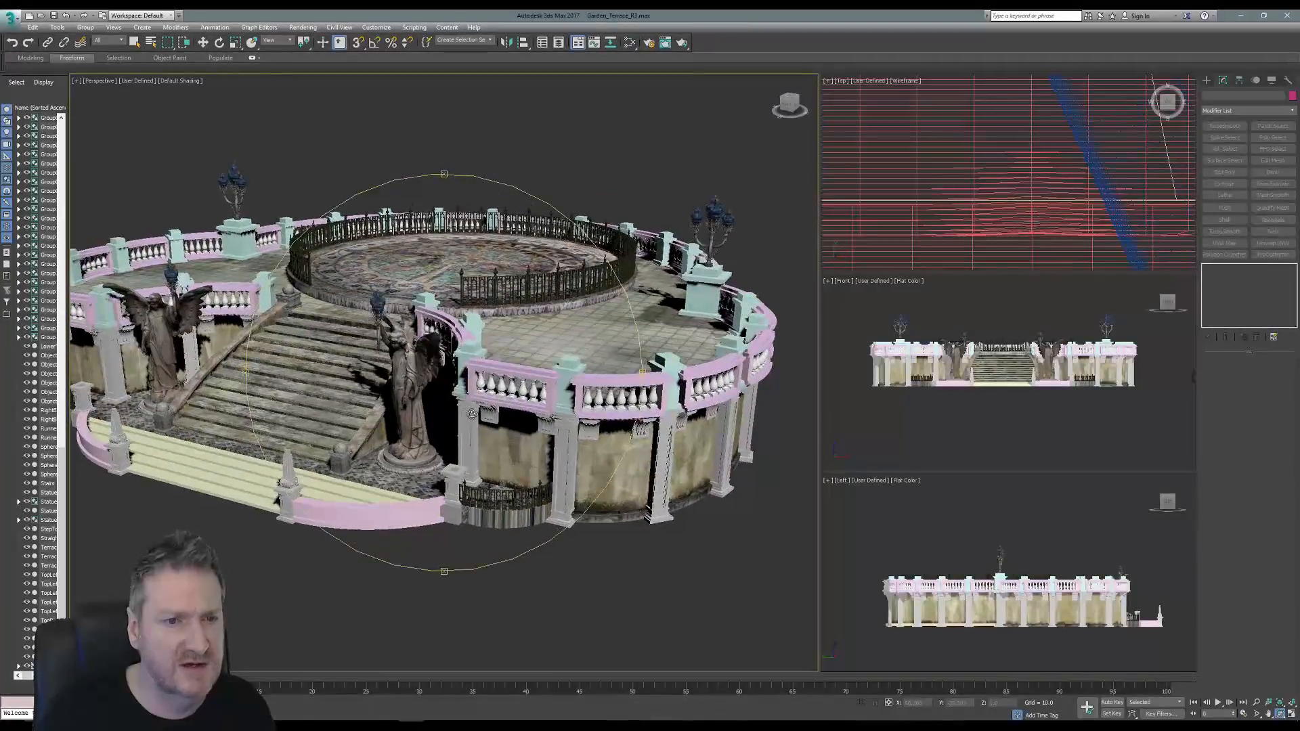
middle_click_drag(539, 532, 518, 590, "alt")
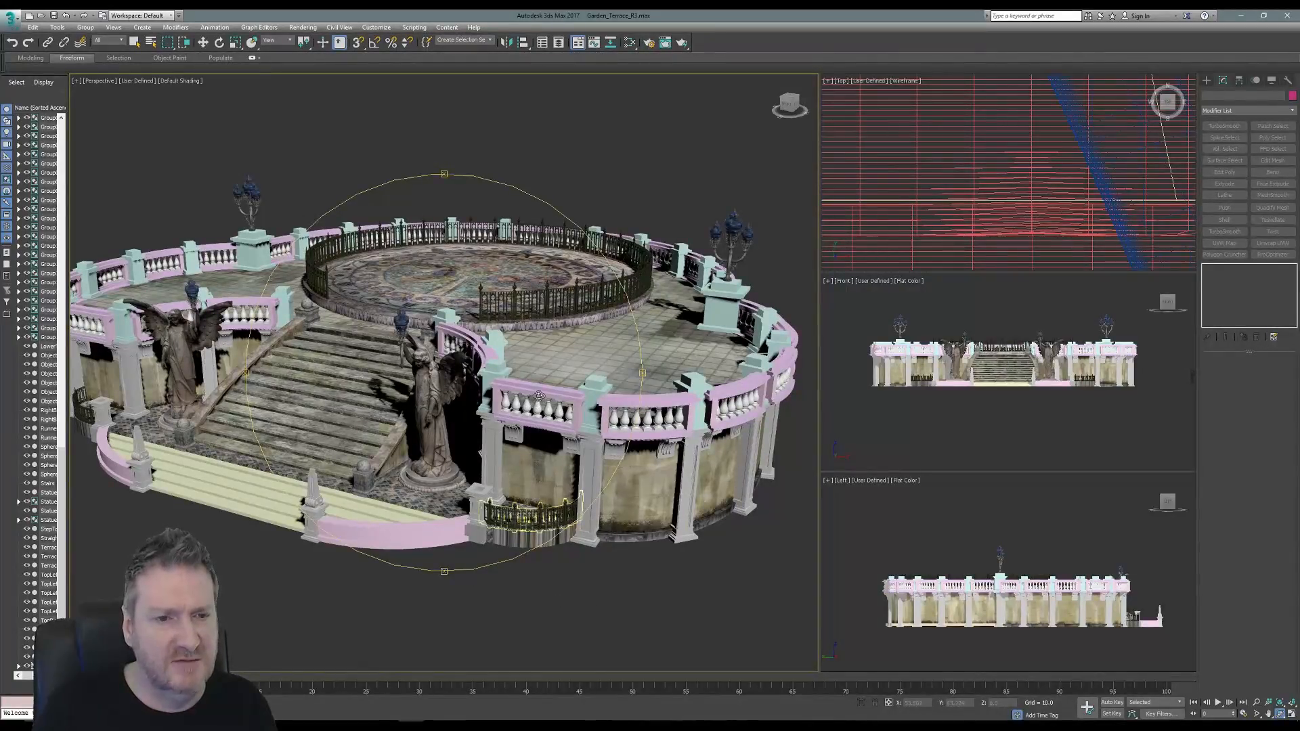
left_click_drag(539, 395, 497, 396)
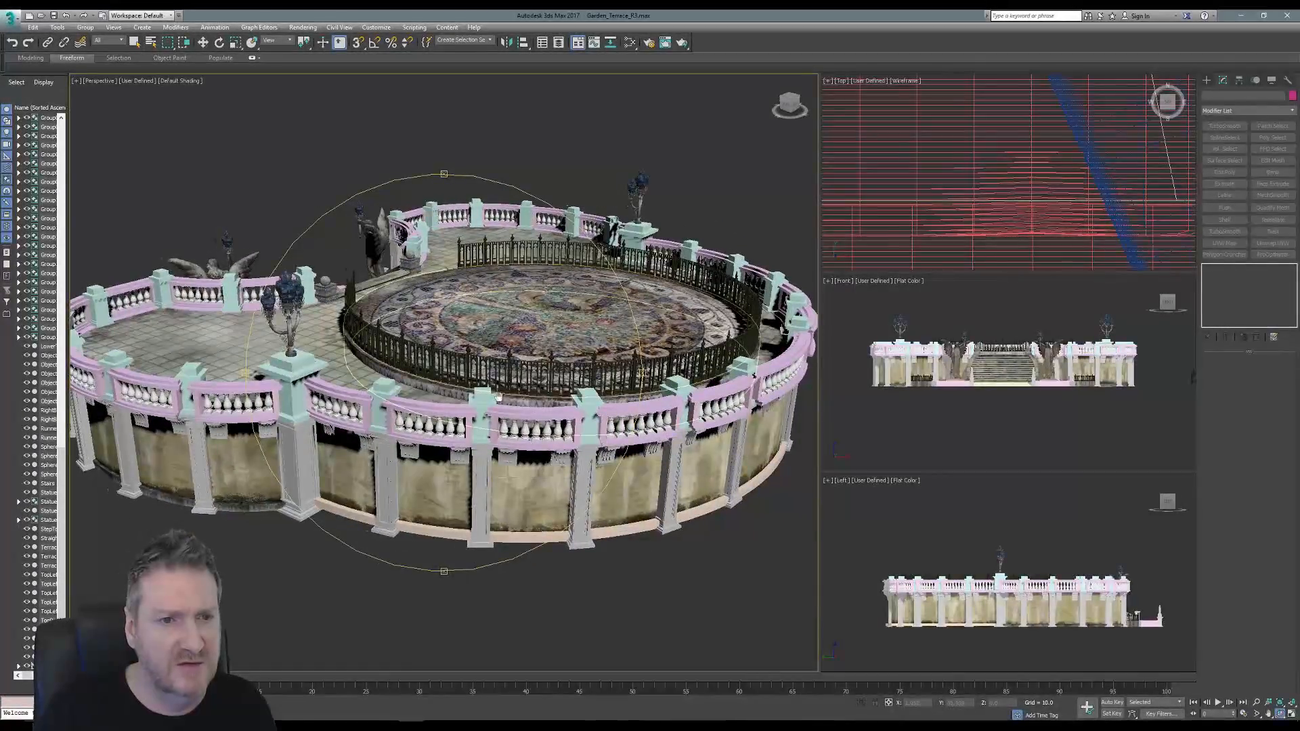
middle_click_drag(498, 396, 440, 365)
Find the textured base runner on the opposite wing from RunnerRight and rename it RunnerLeft.
left_click(134, 42)
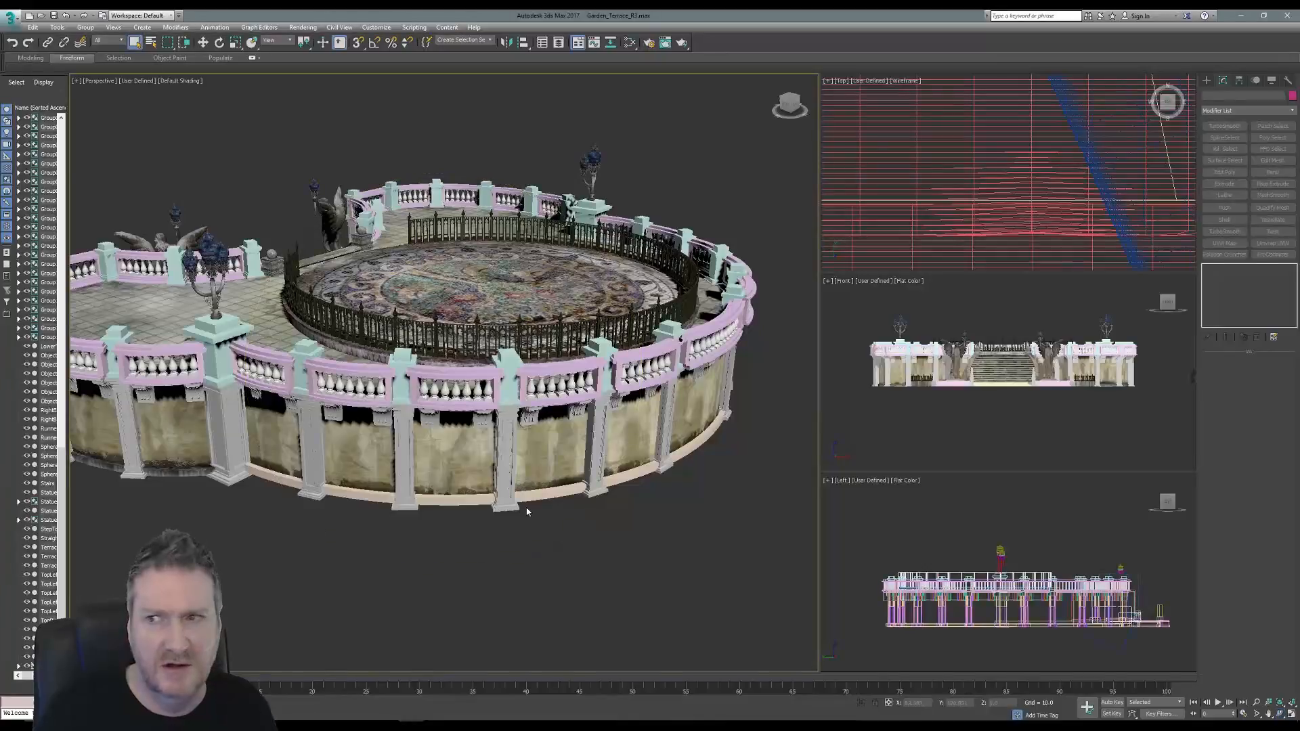
left_click(555, 502)
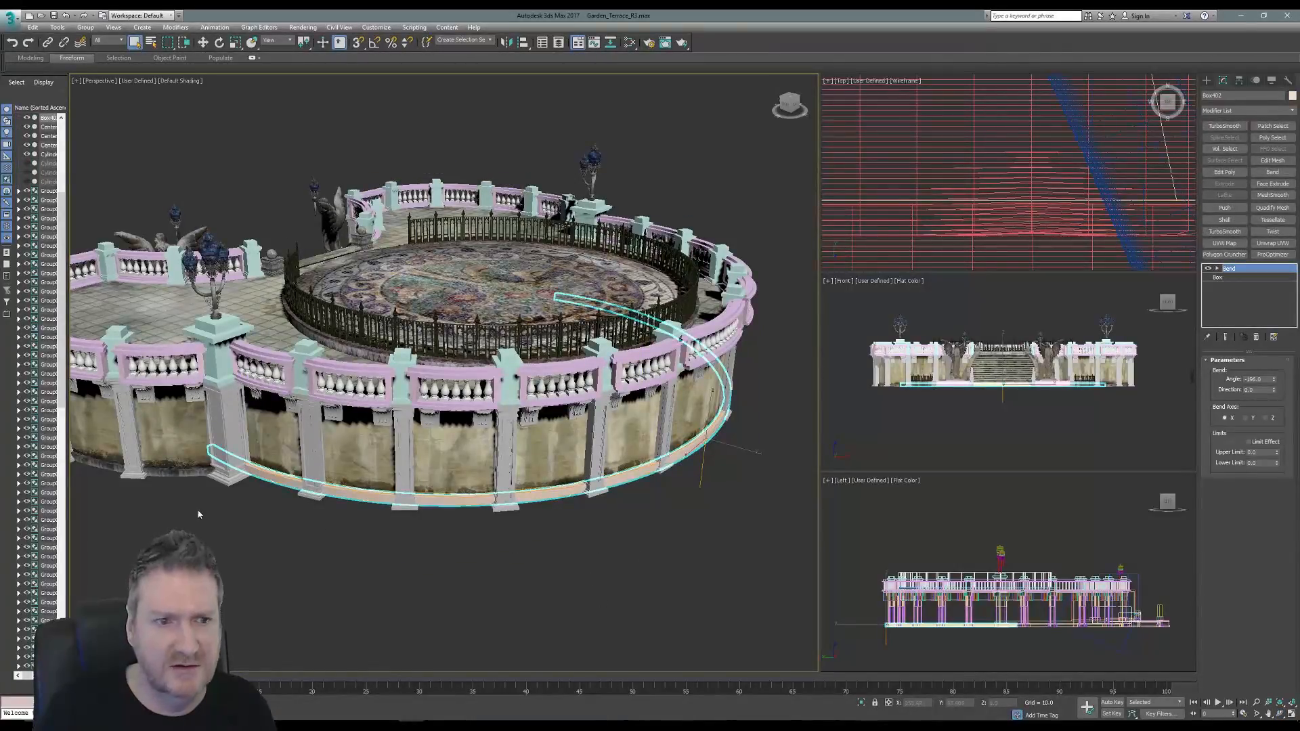
left_click(559, 504)
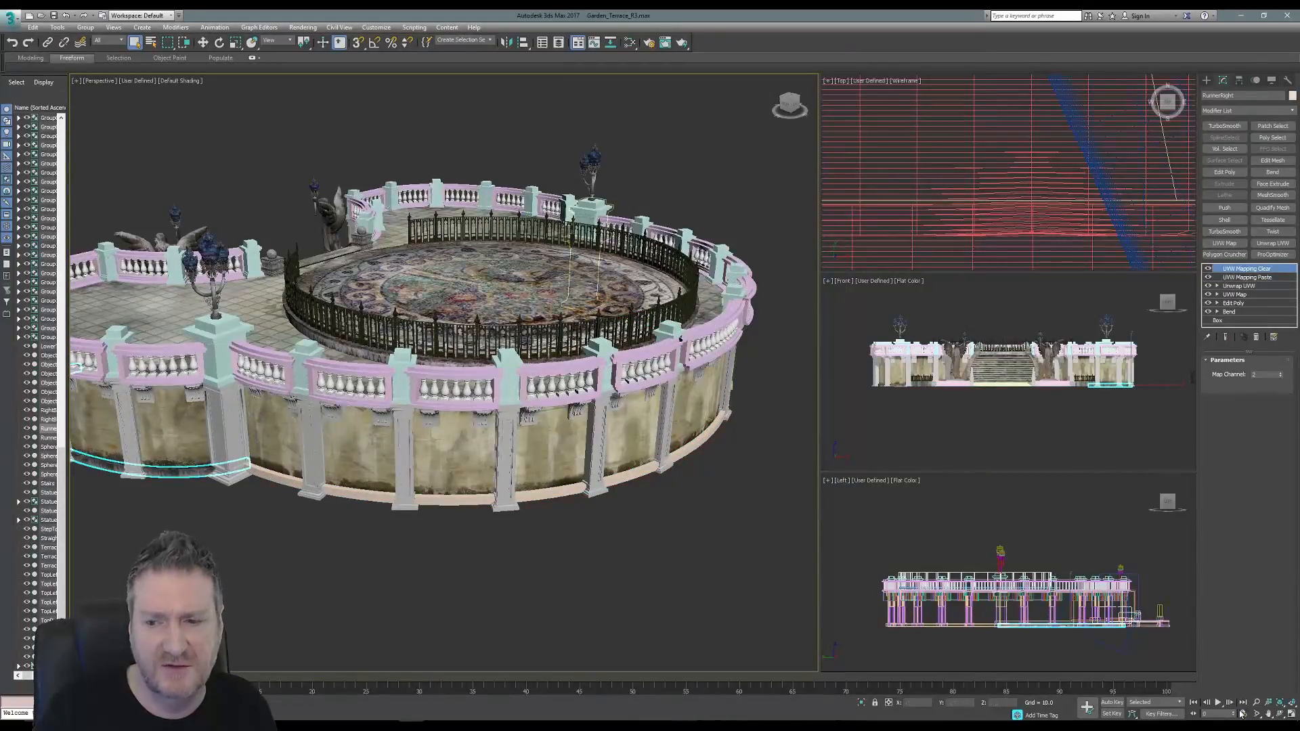
left_click(1279, 715)
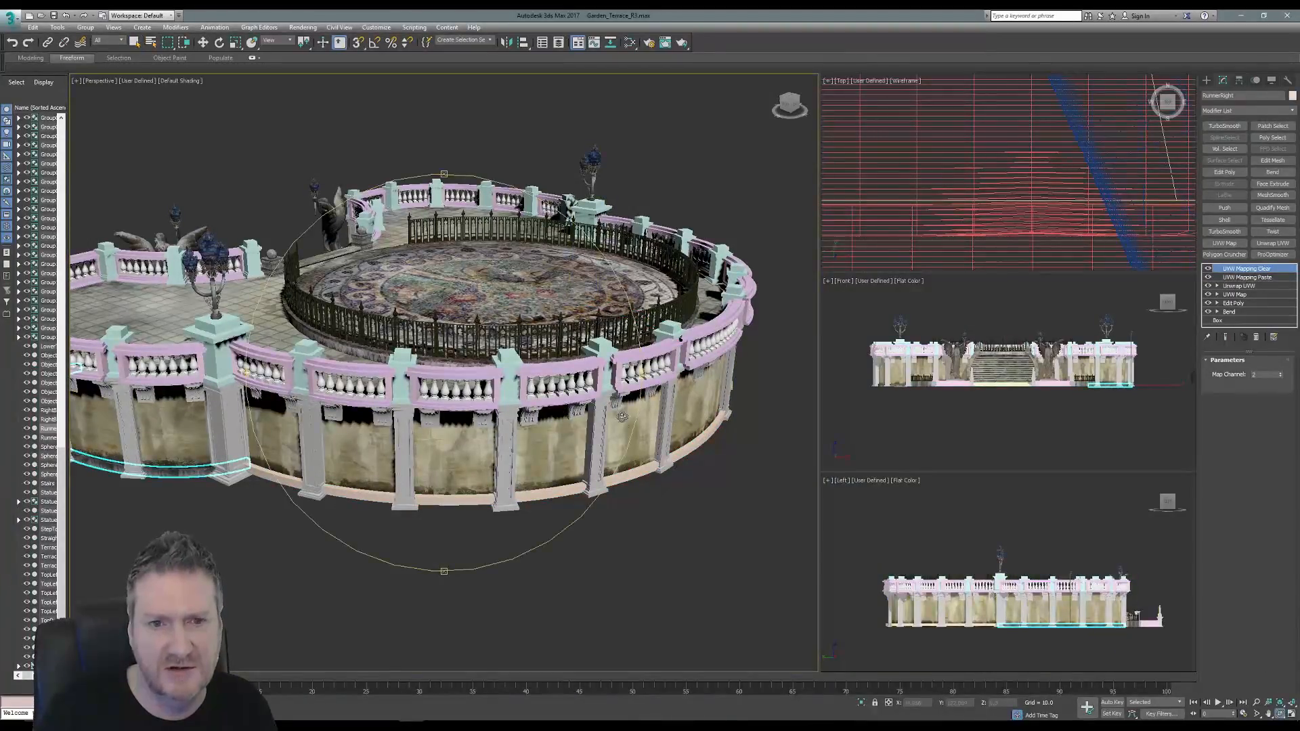
left_click_drag(582, 403, 387, 378)
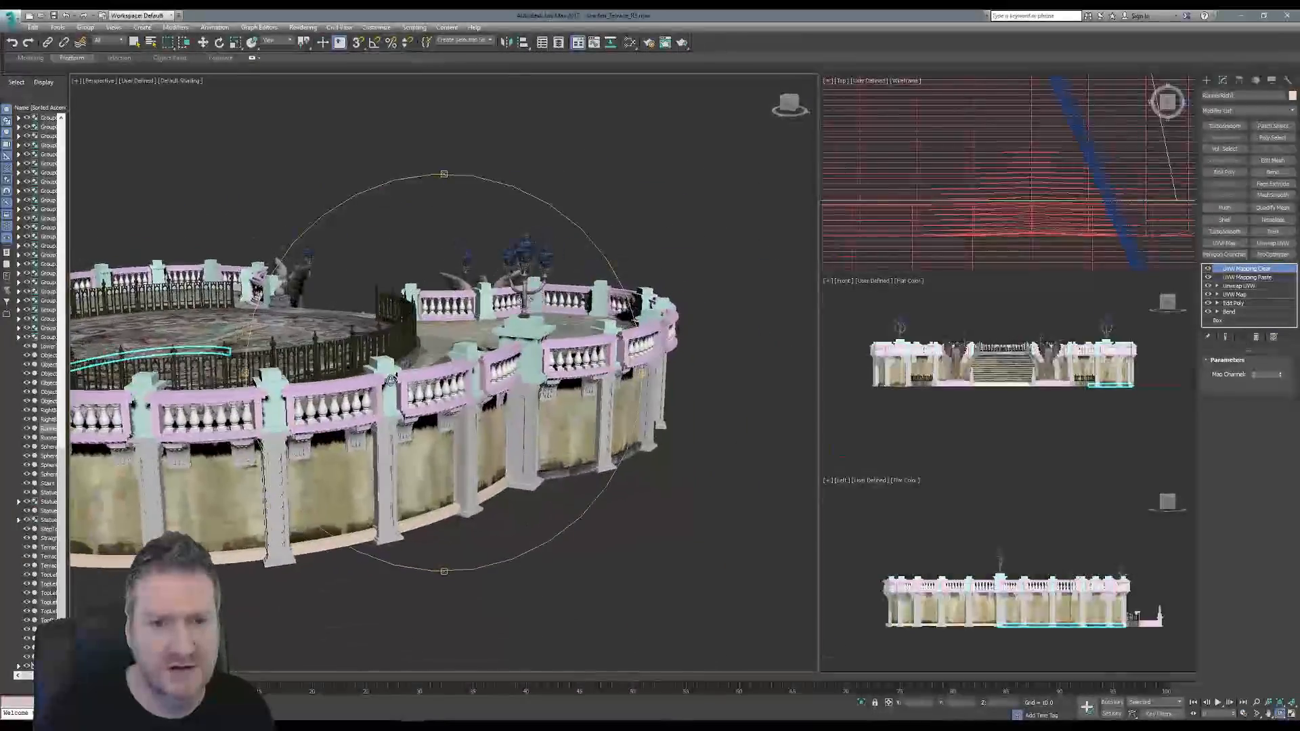
left_click(134, 42)
left_click(586, 474)
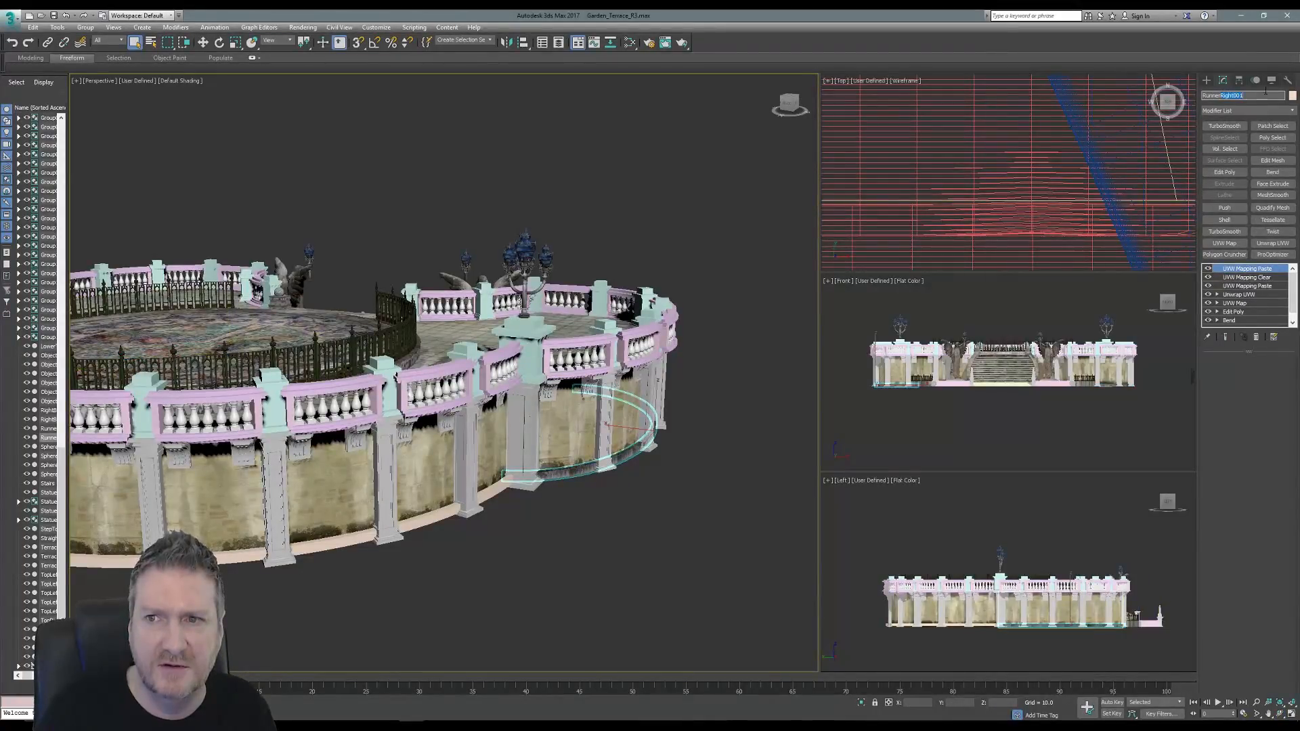
type("R")
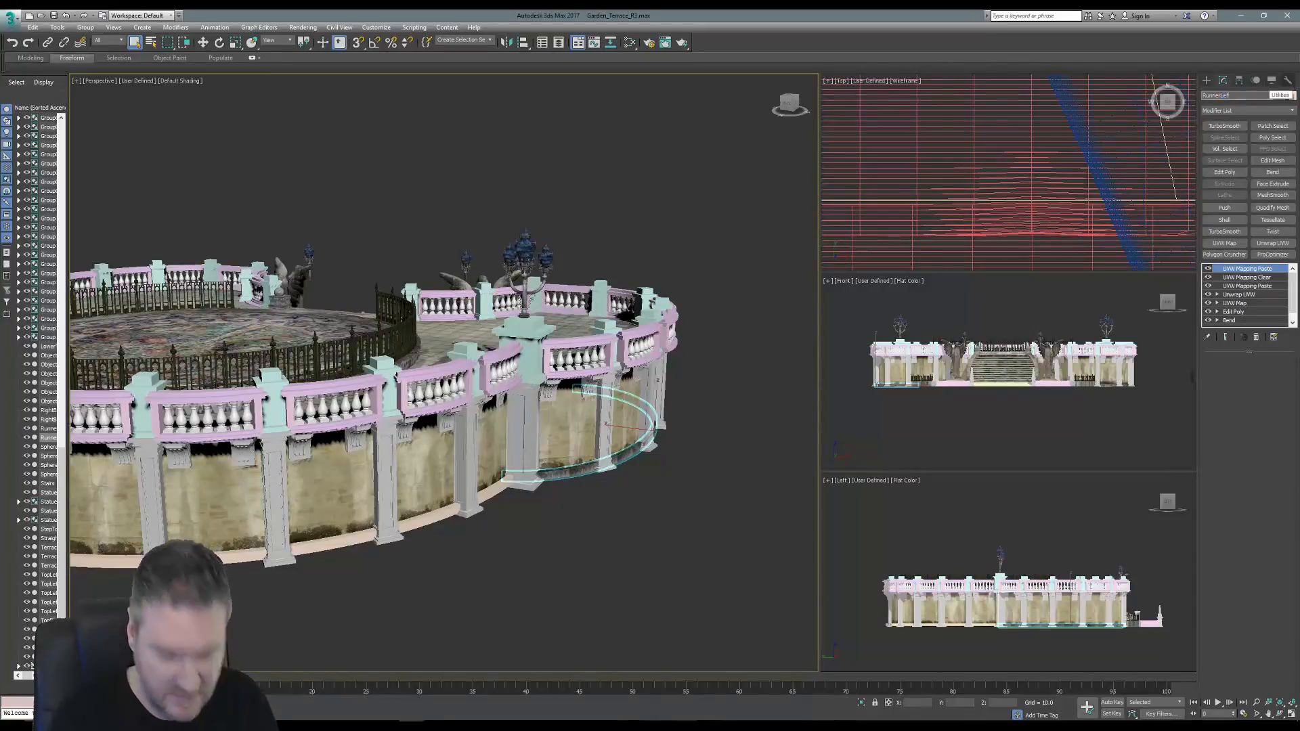
Rename the untextured curved base runner along the back wall as RunnerBack.
left_click(265, 551)
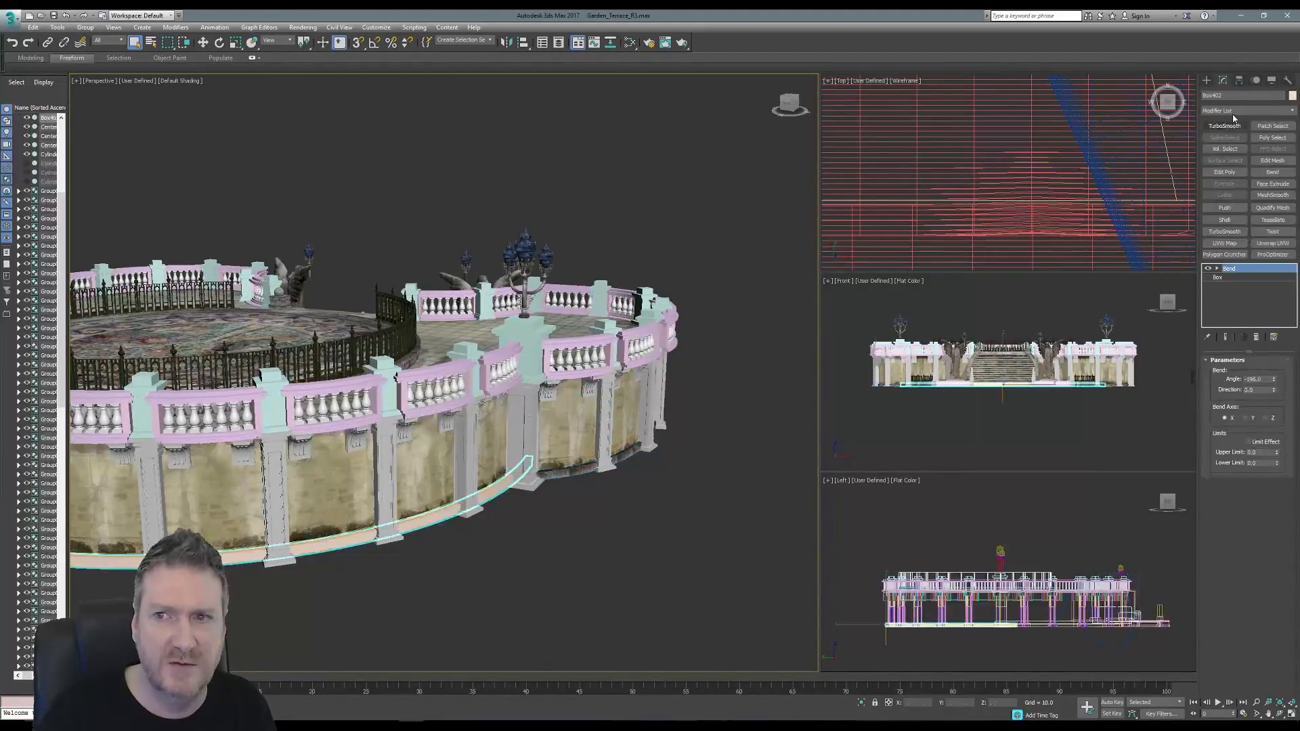
left_click(1210, 96)
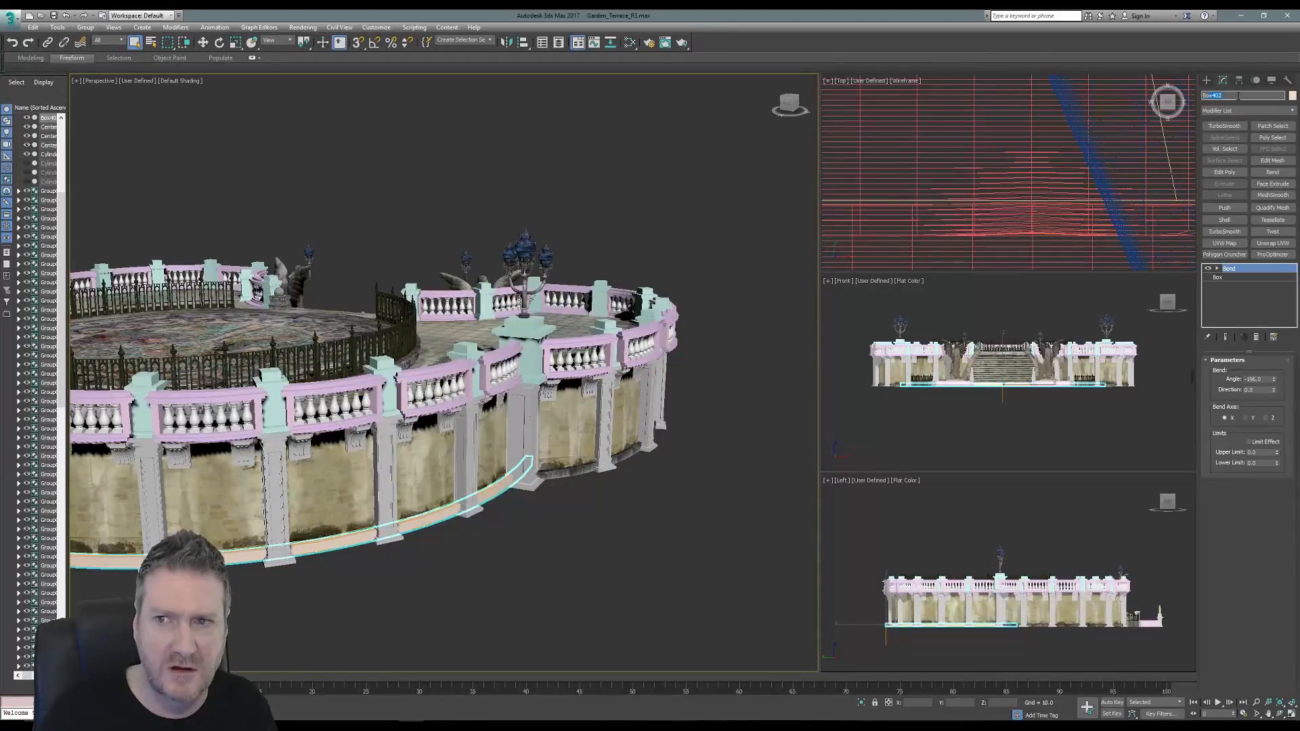
type("Ru")
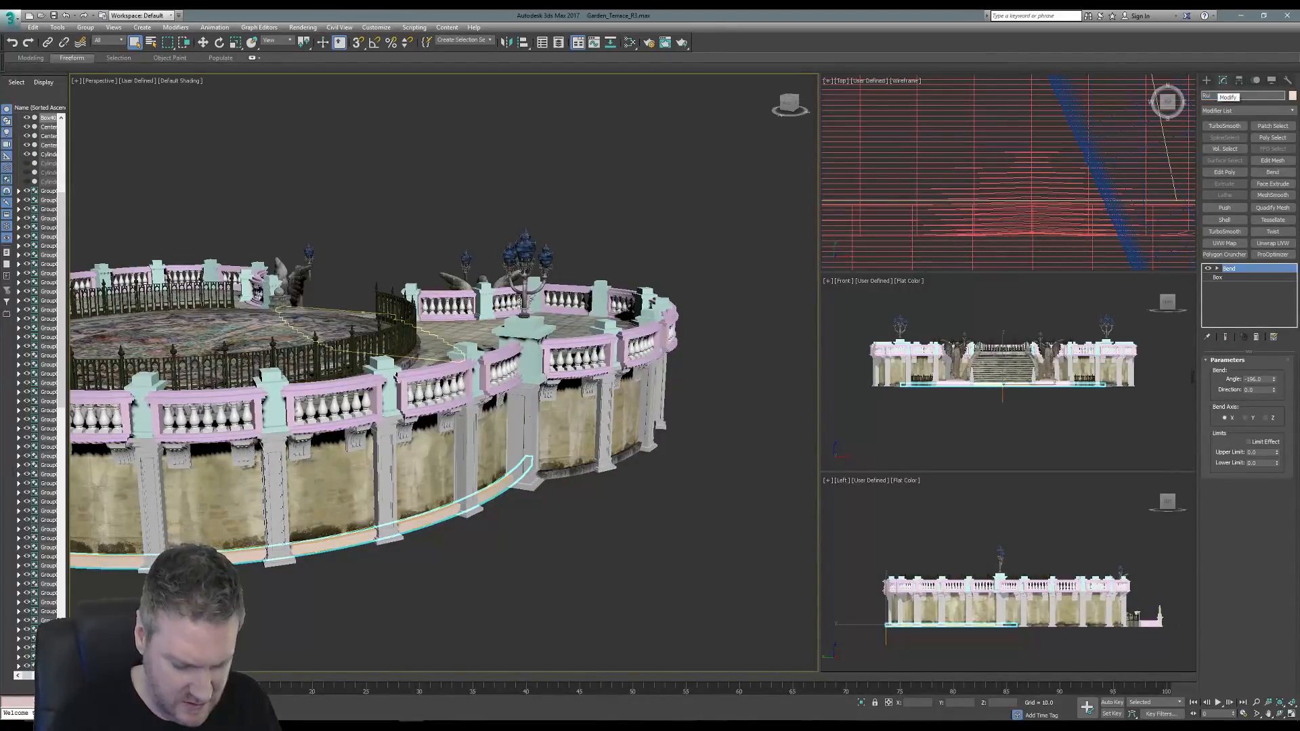
type("nn")
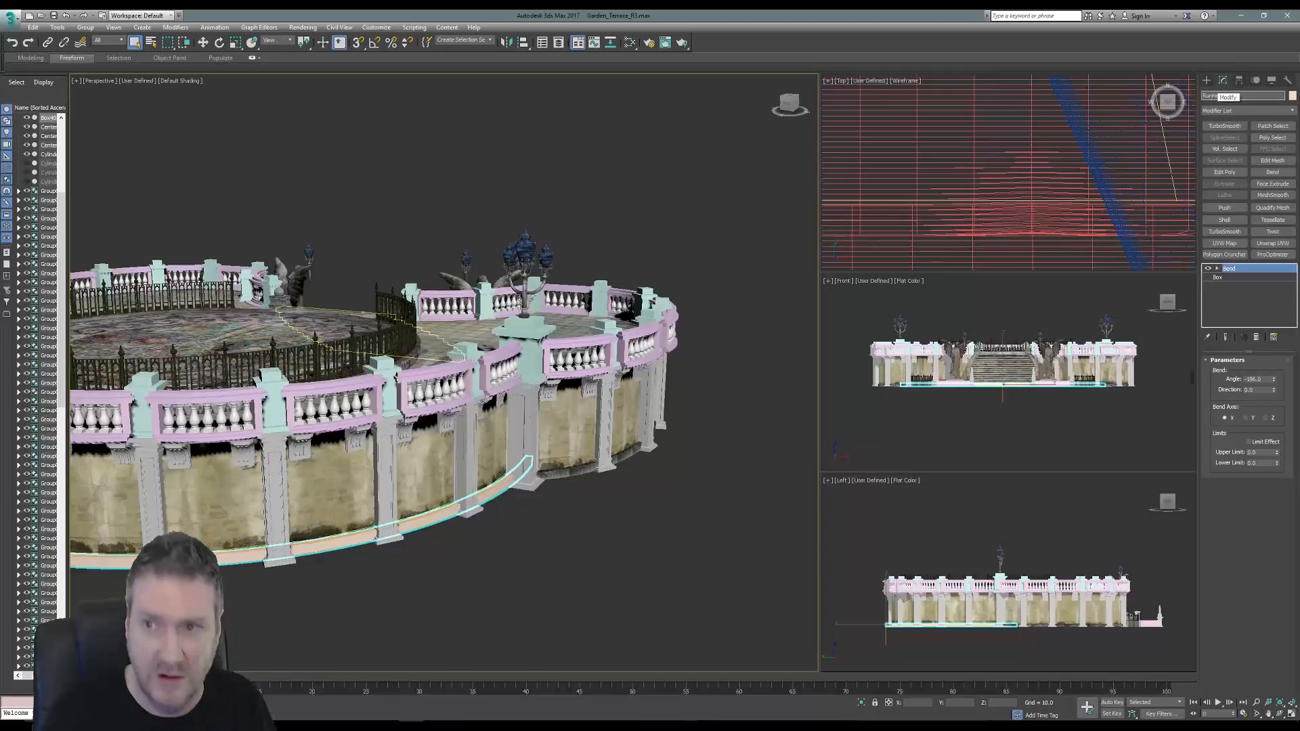
type("erBack")
Save the garden terrace scene under its current file name.
middle_click_drag(487, 164, 527, 160)
left_click(11, 18)
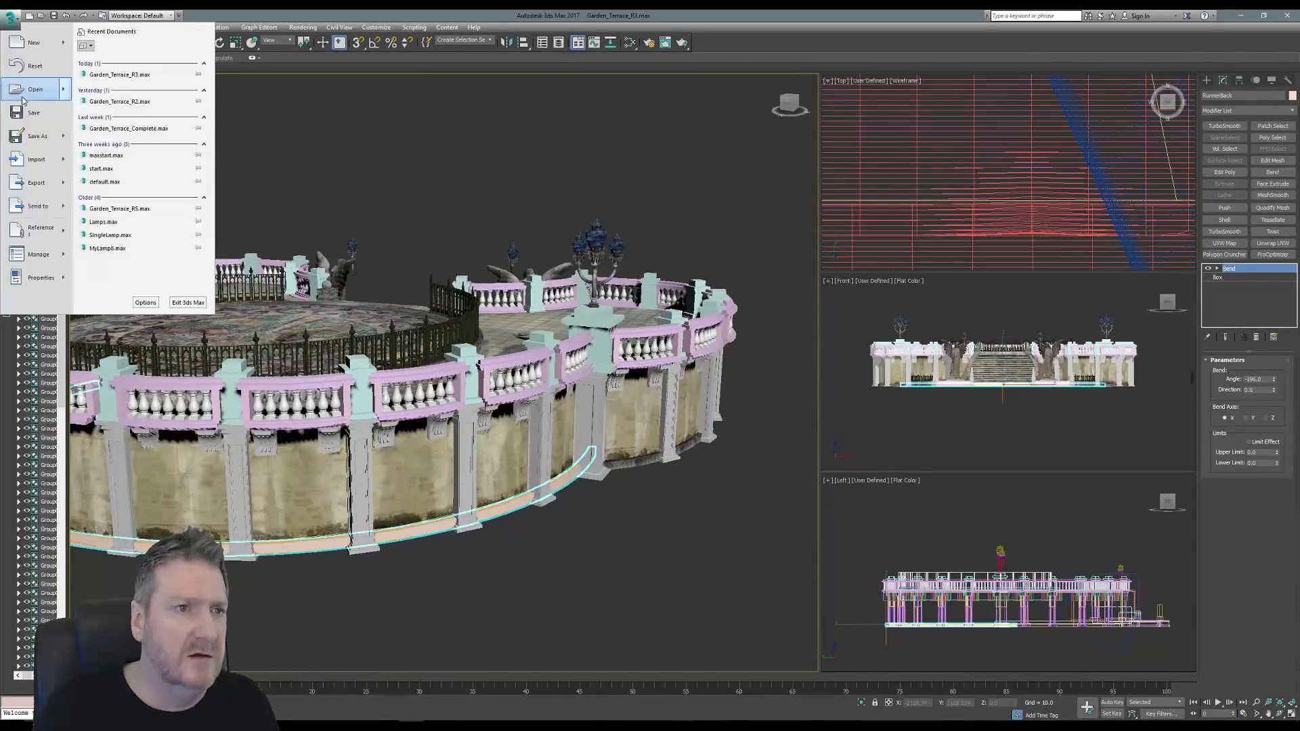
left_click(29, 113)
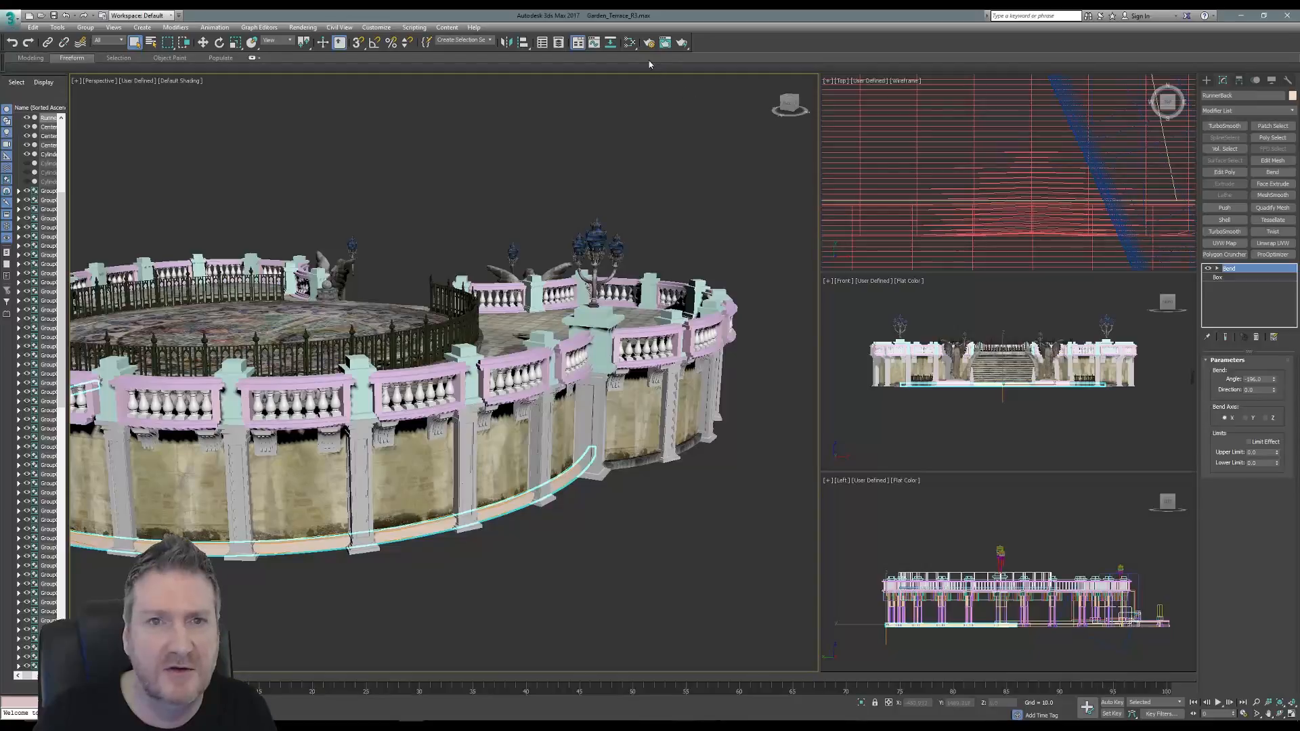
In the Slate Material Editor, assign the standard material that uses the Map #22 bitmap to RunnerBack, and close the editor.
left_click(629, 43)
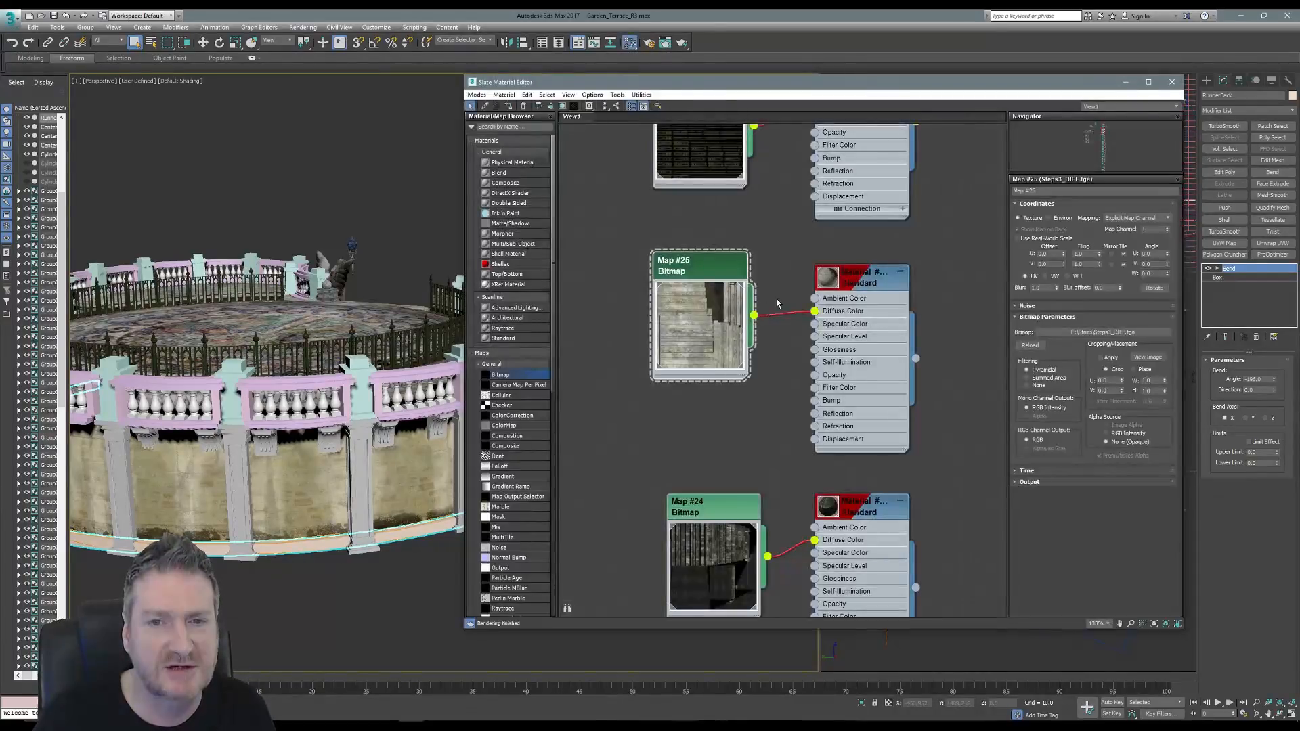
scroll(793, 401, "down", 5)
scroll(793, 402, "down", 4)
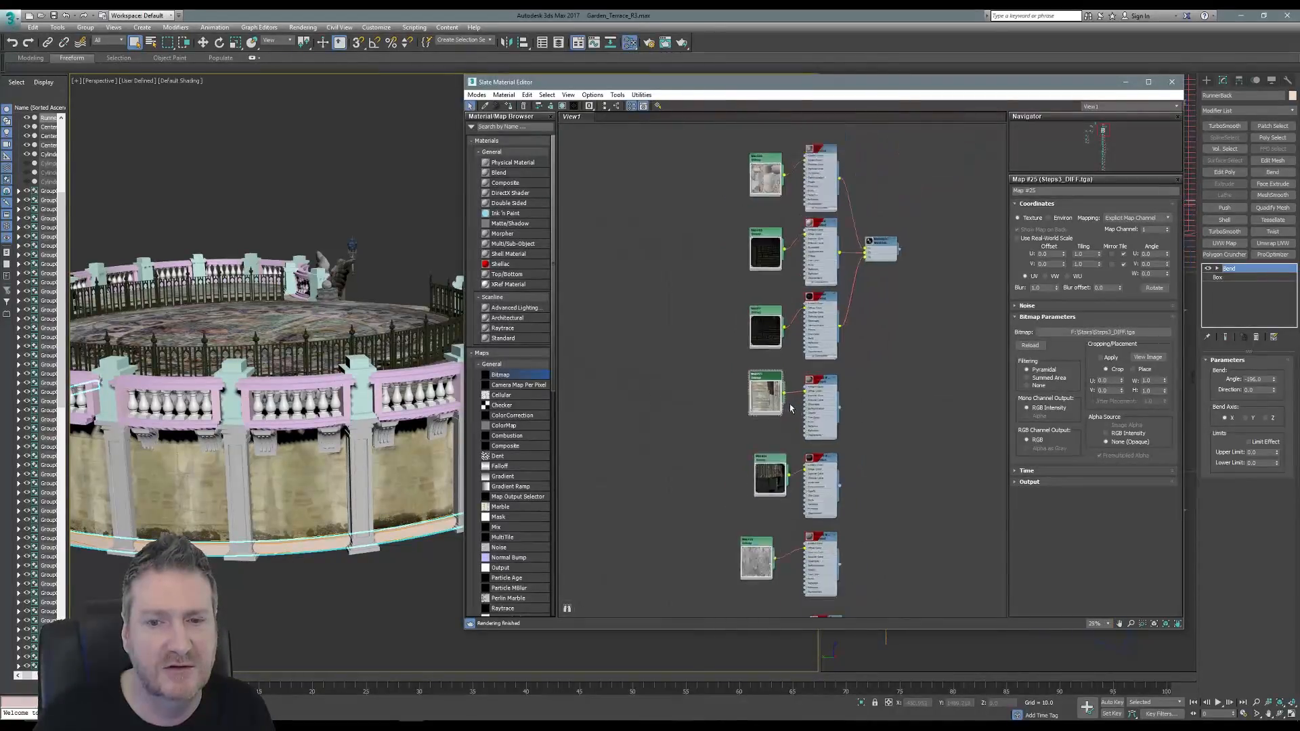
scroll(827, 420, "up", 3)
scroll(714, 378, "up", 5)
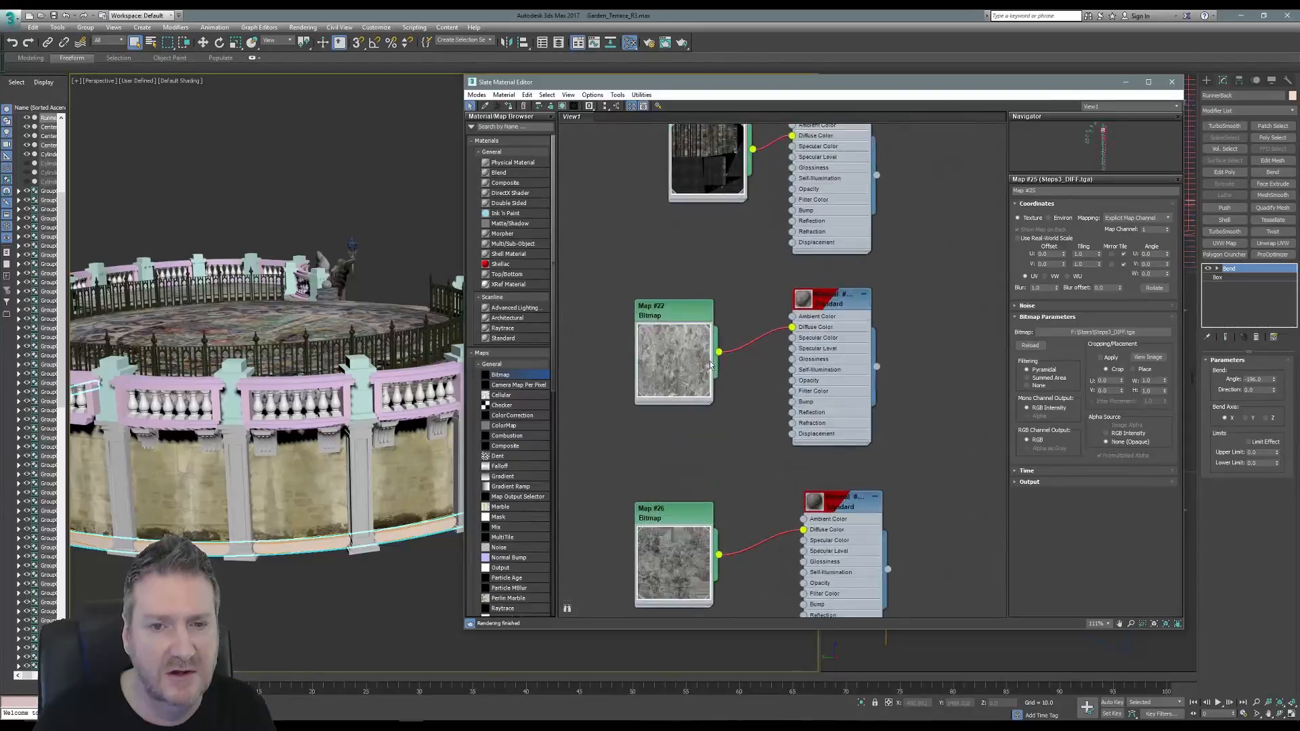
right_click(859, 302)
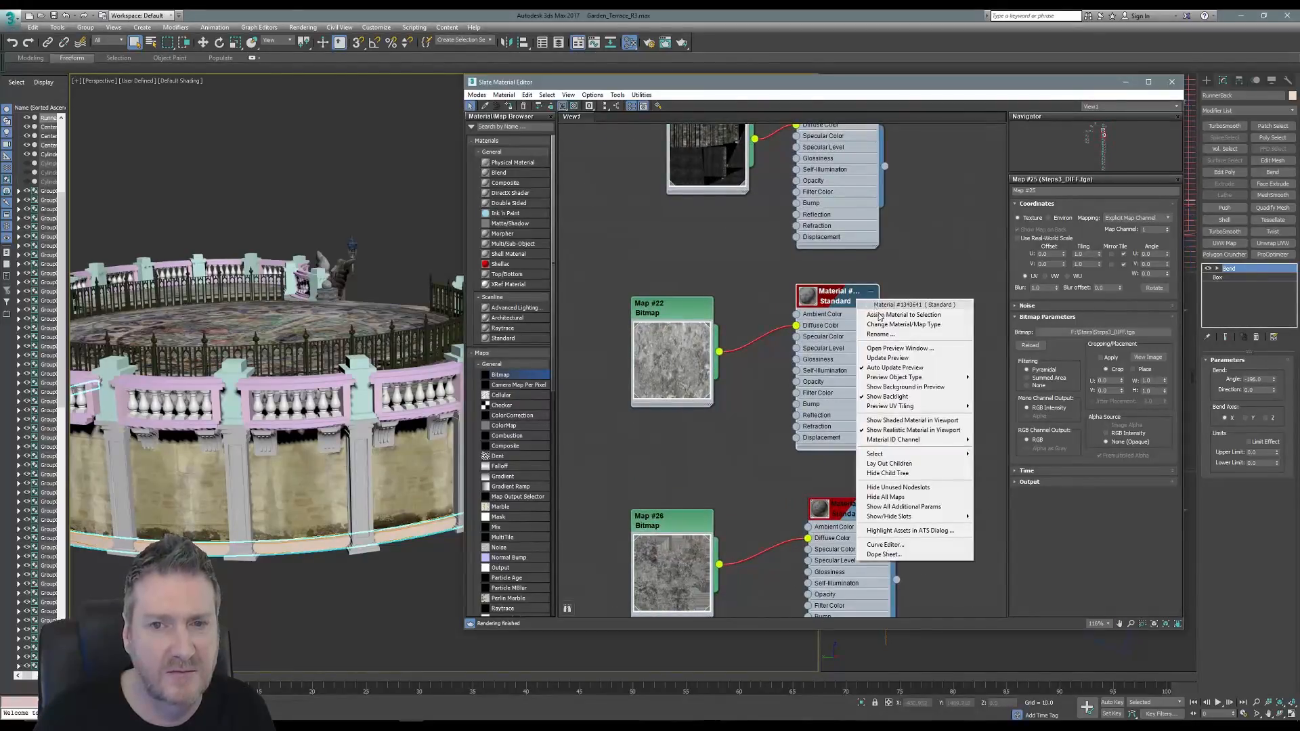
left_click(879, 314)
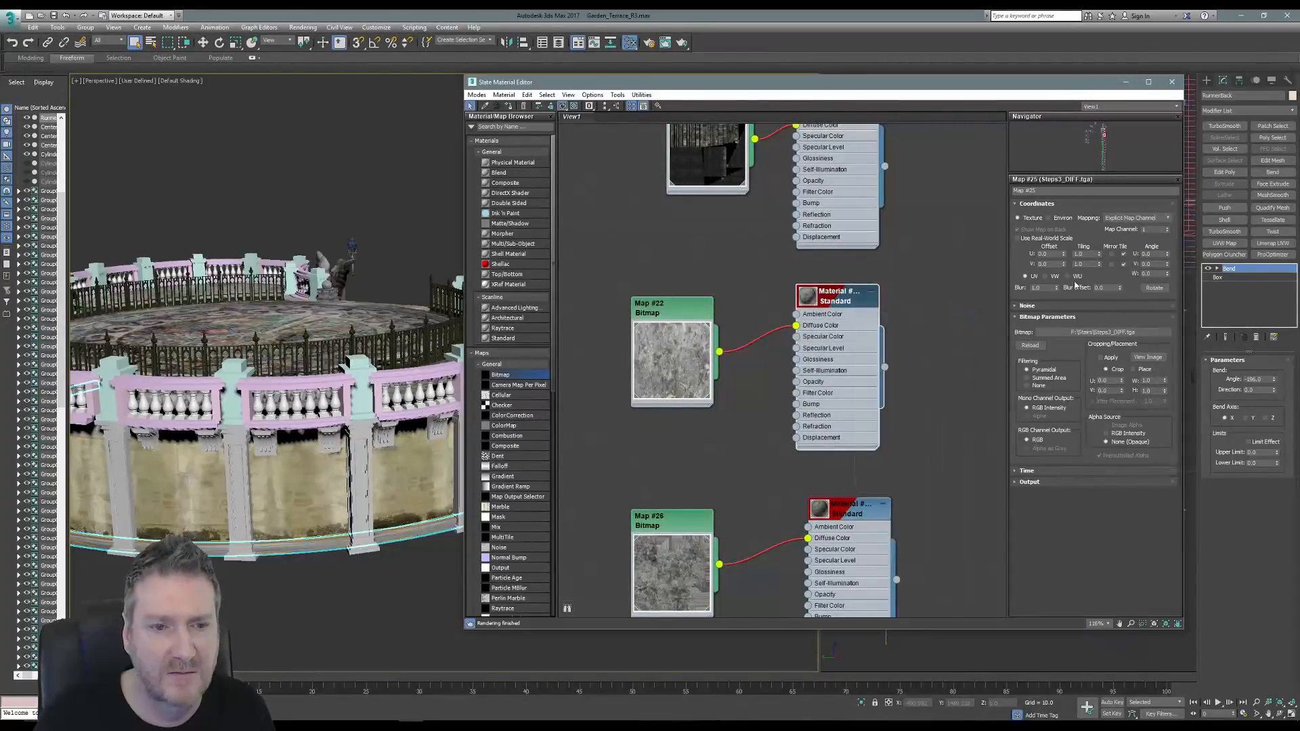
left_click(1172, 81)
Apply a UVW Map modifier with Box mapping to RunnerBack and add an Unwrap UVW modifier above it.
left_click(1223, 243)
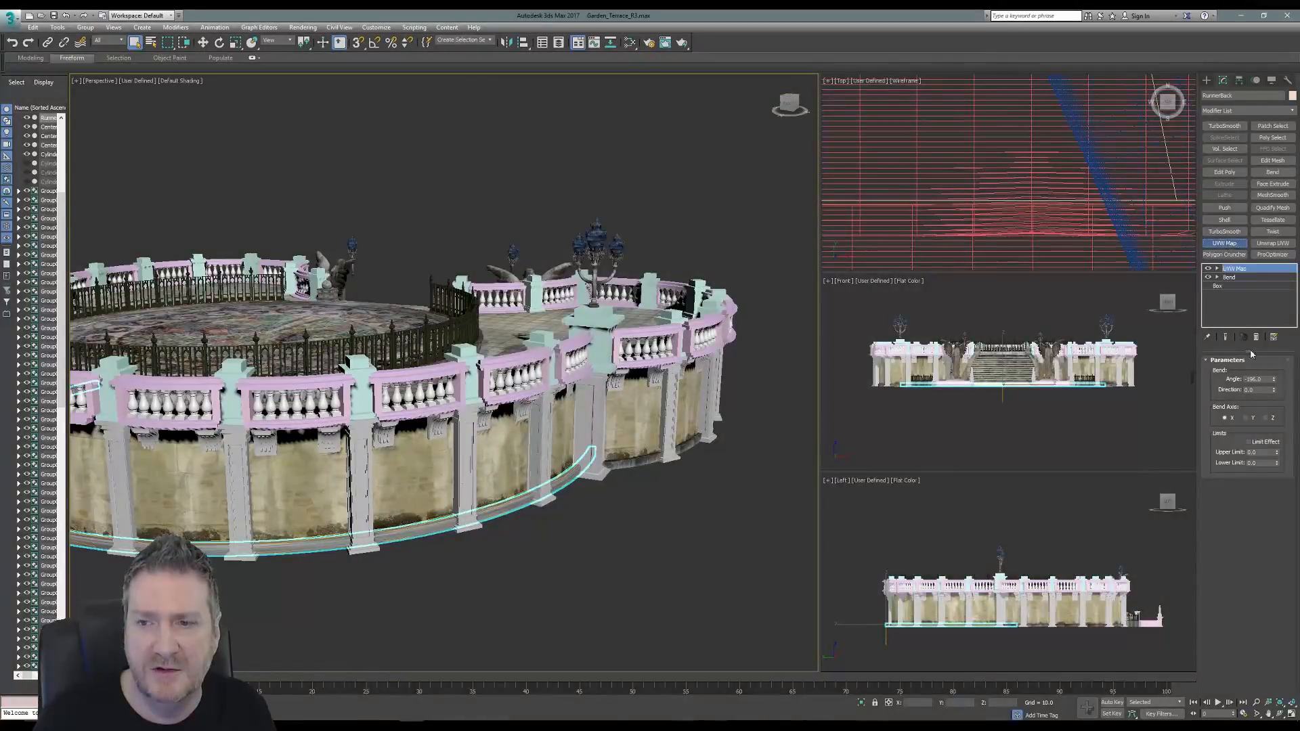
left_click(1255, 419)
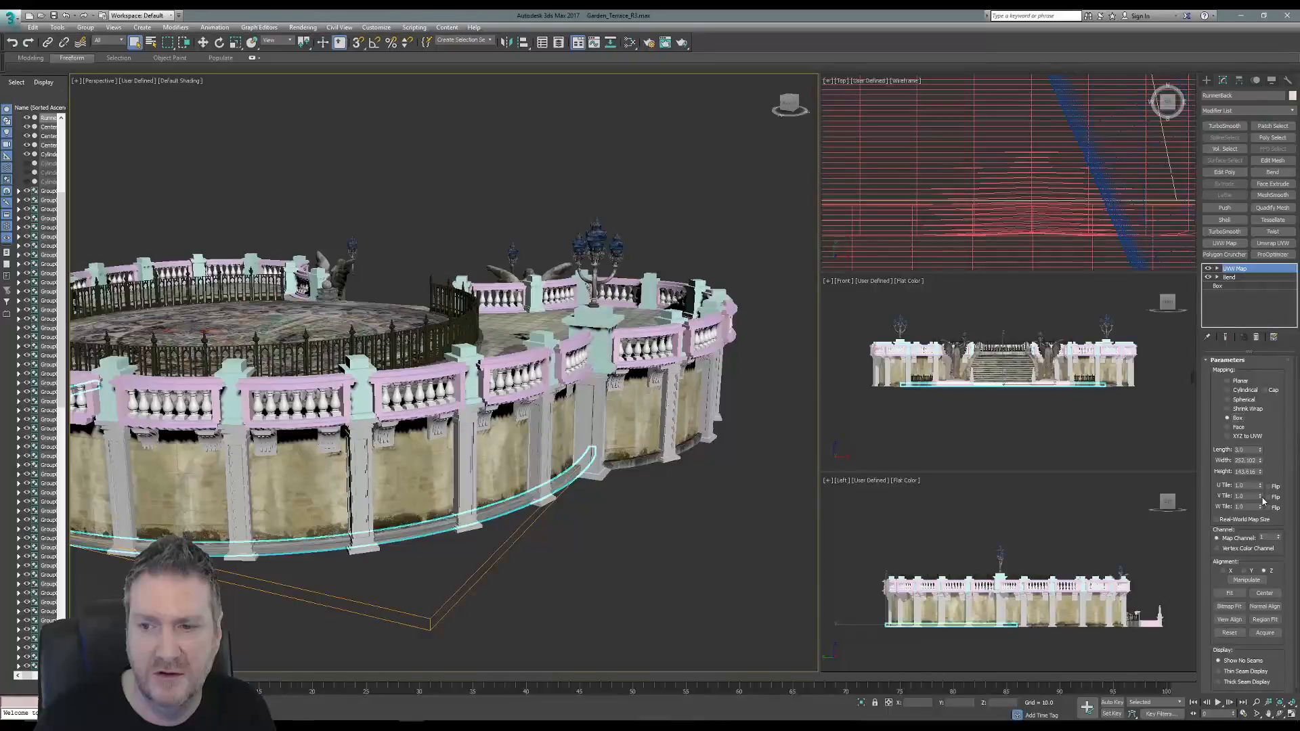
left_click_drag(1260, 497, 1256, 543)
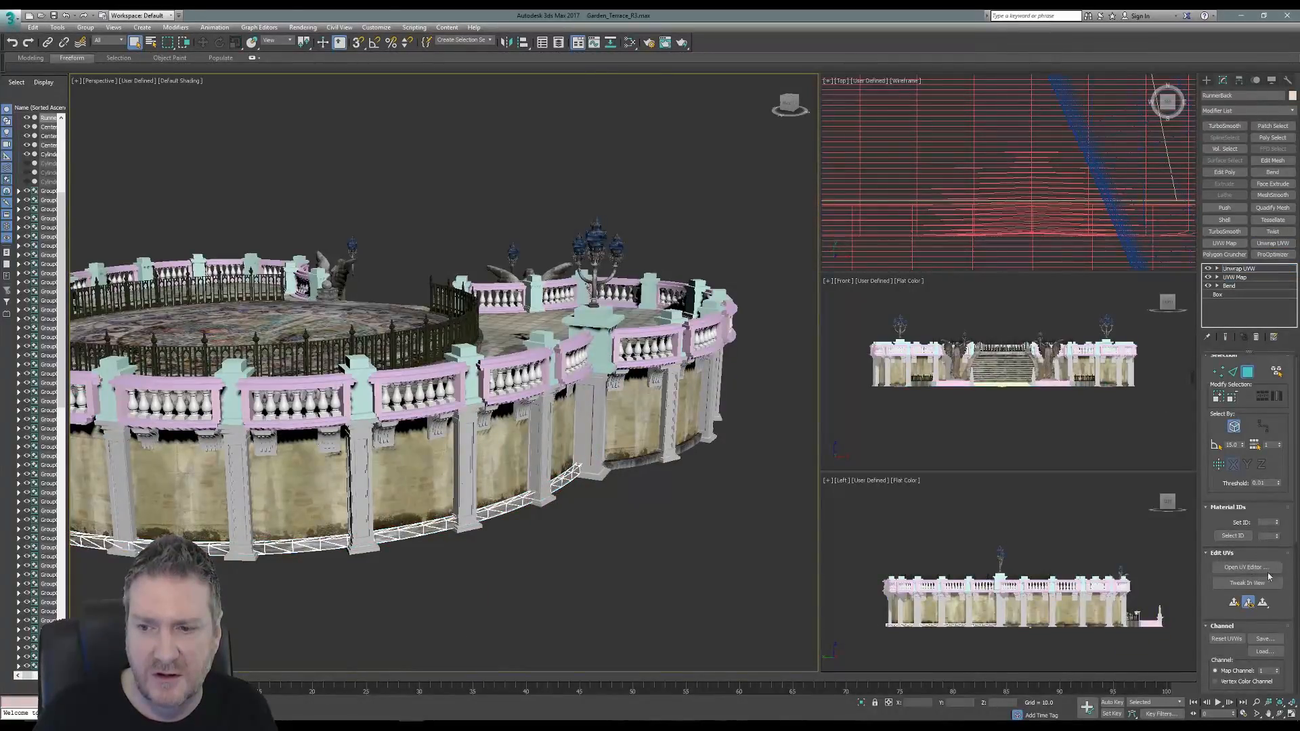
Set the Unwrap UVW modifier's map channel to 2, moving the current UVs to that channel.
scroll(1284, 597, "down", 3)
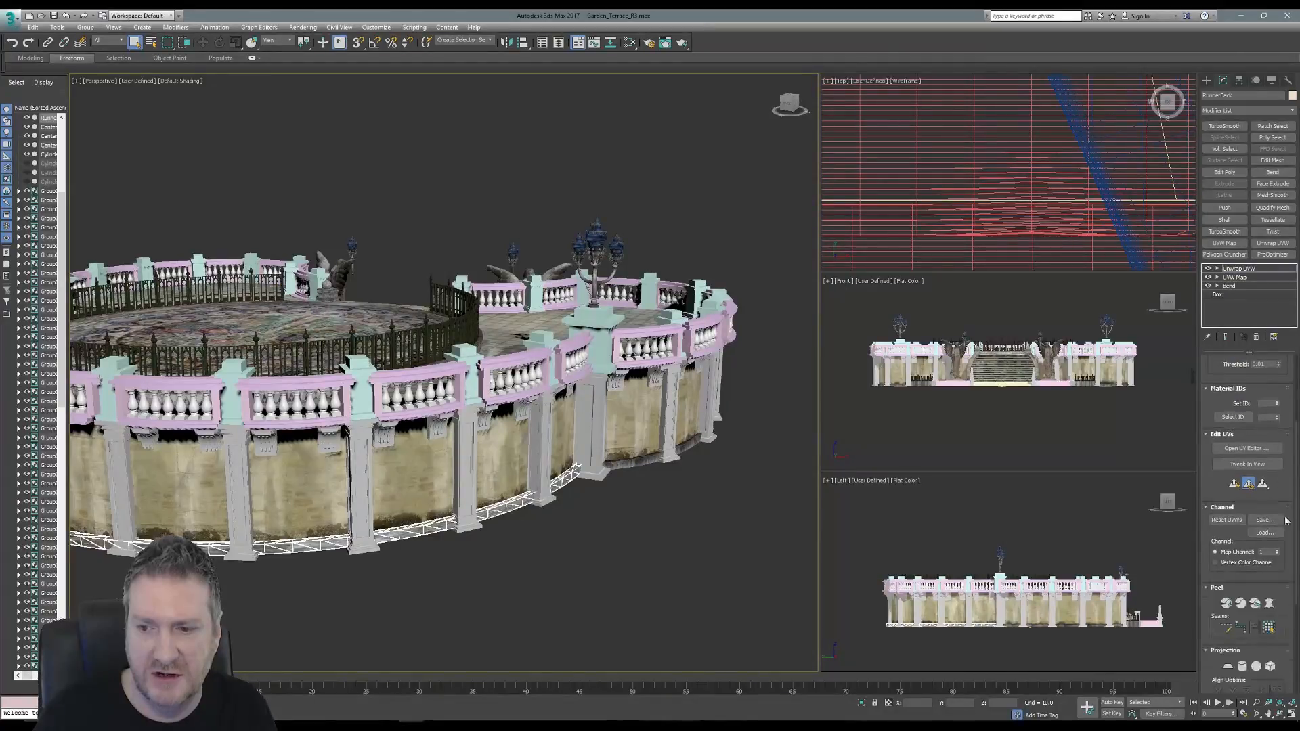
left_click(1277, 551)
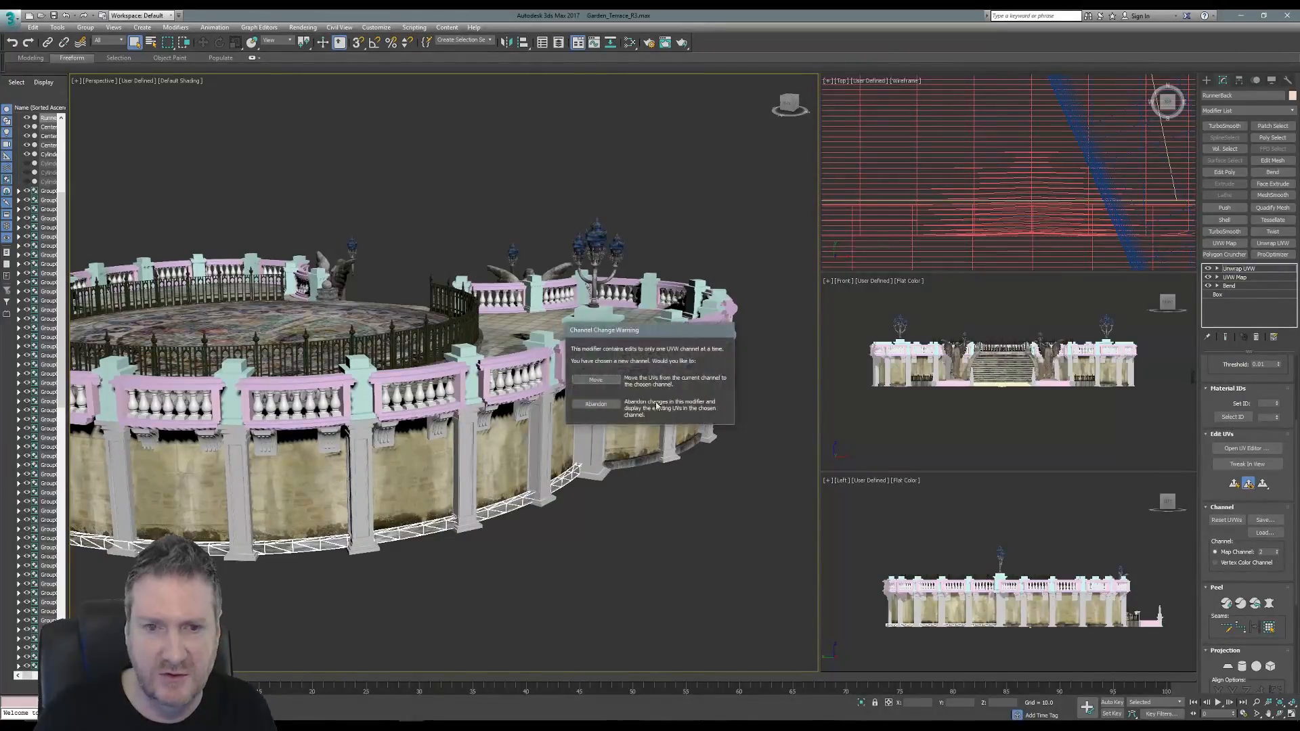
left_click(603, 383)
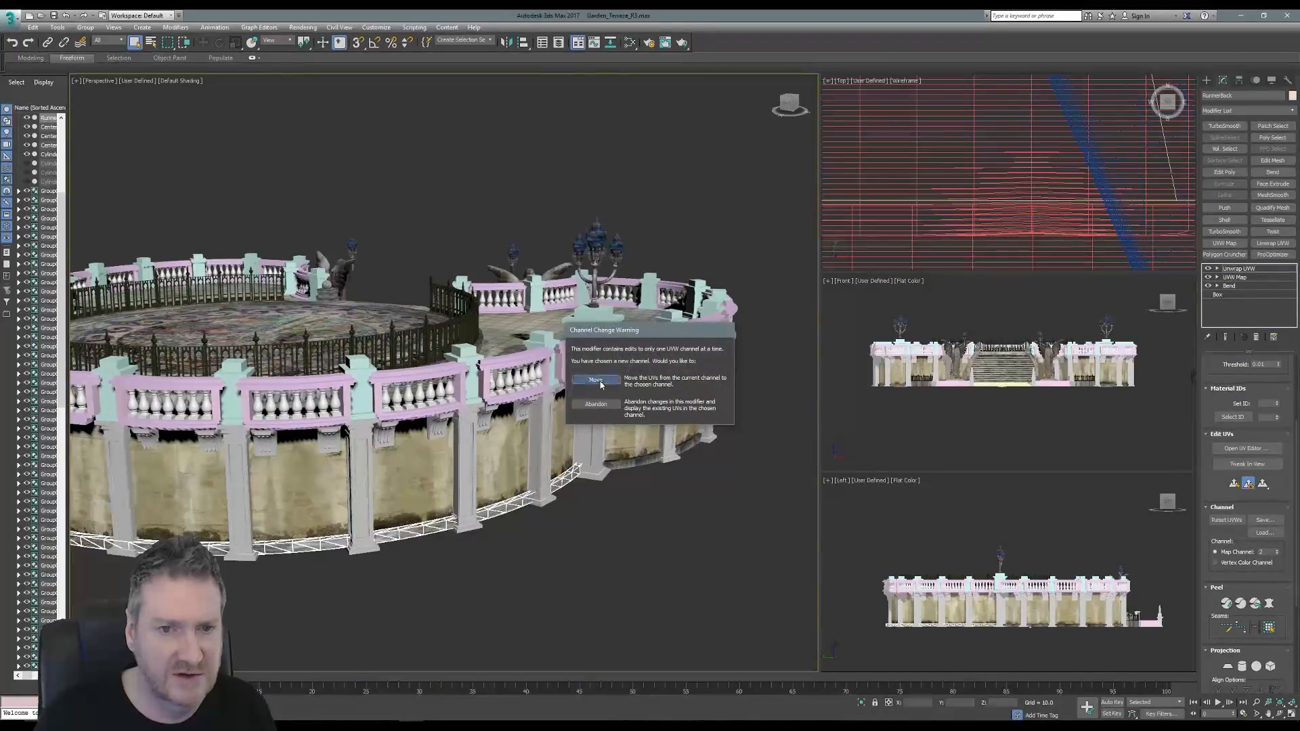
In the UV editor, select all of RunnerBack's faces, unwrap them with Flatten Mapping, and close the editor.
left_click(1246, 448)
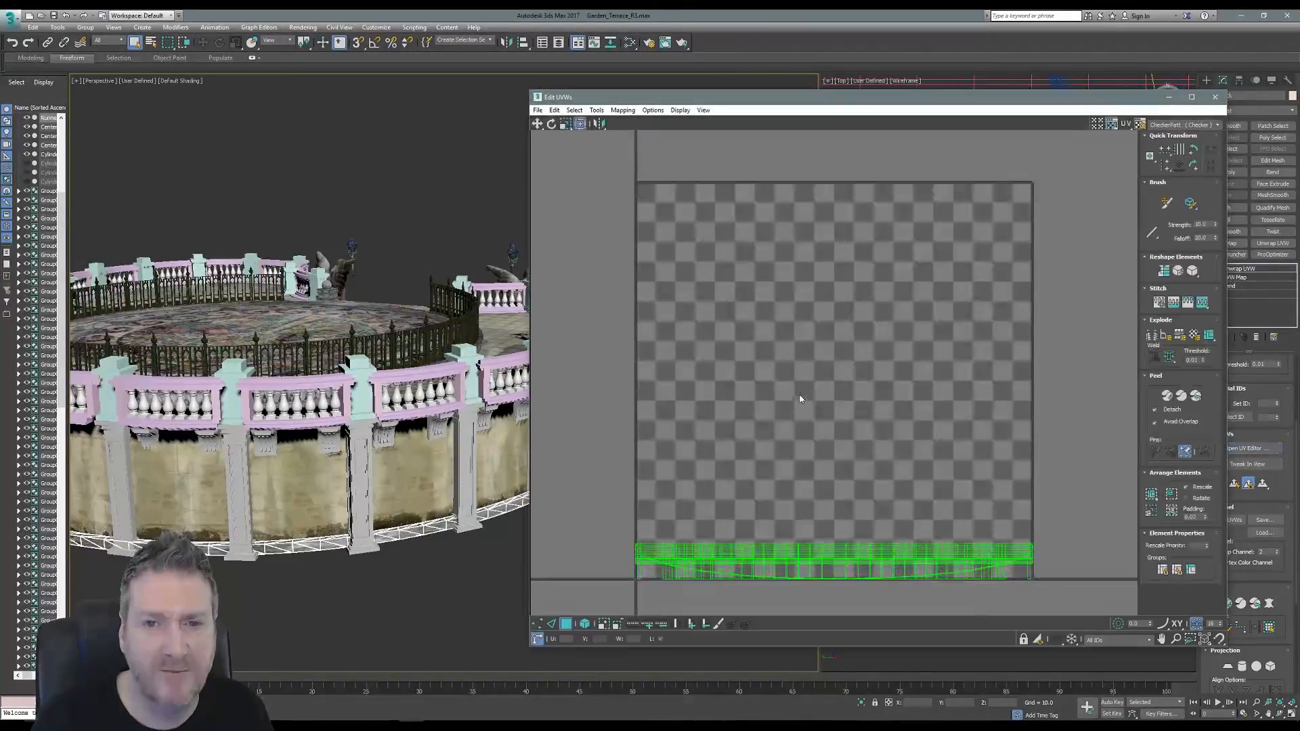
middle_click_drag(798, 348, 809, 280)
left_click_drag(585, 416, 1092, 580)
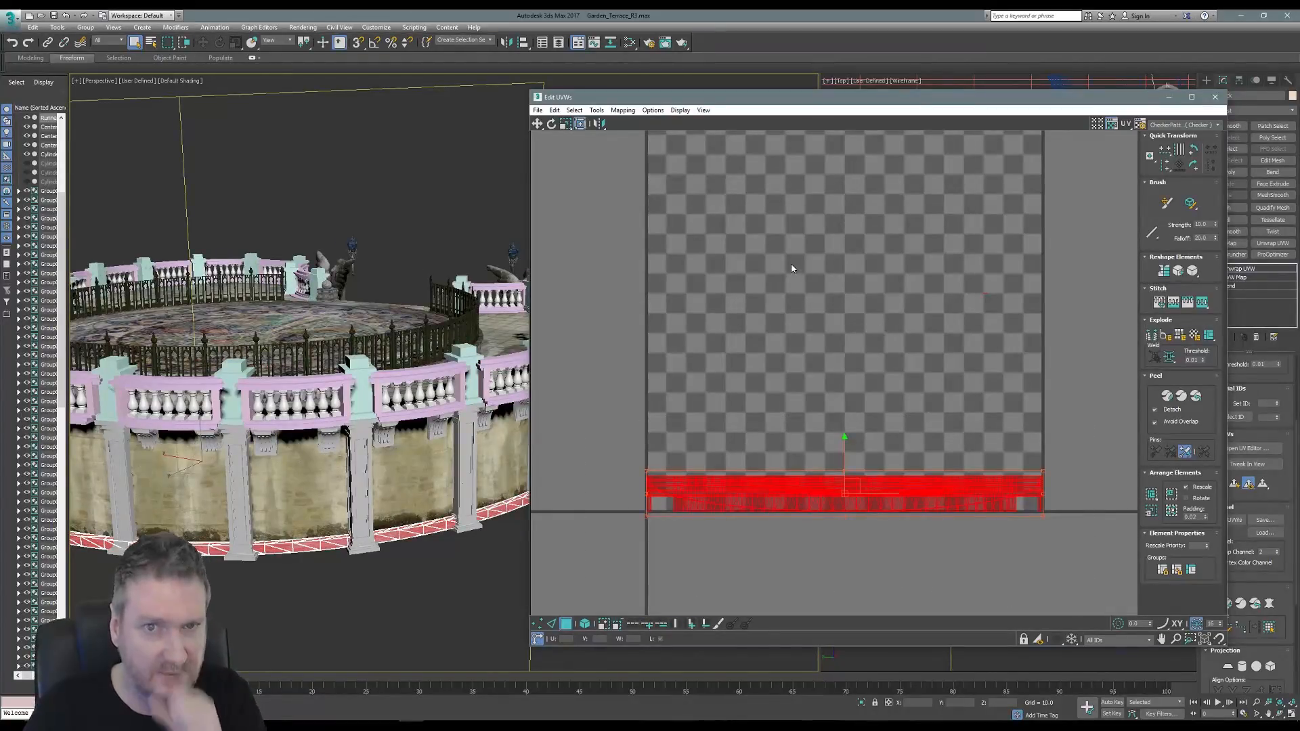
left_click(622, 110)
left_click(584, 122)
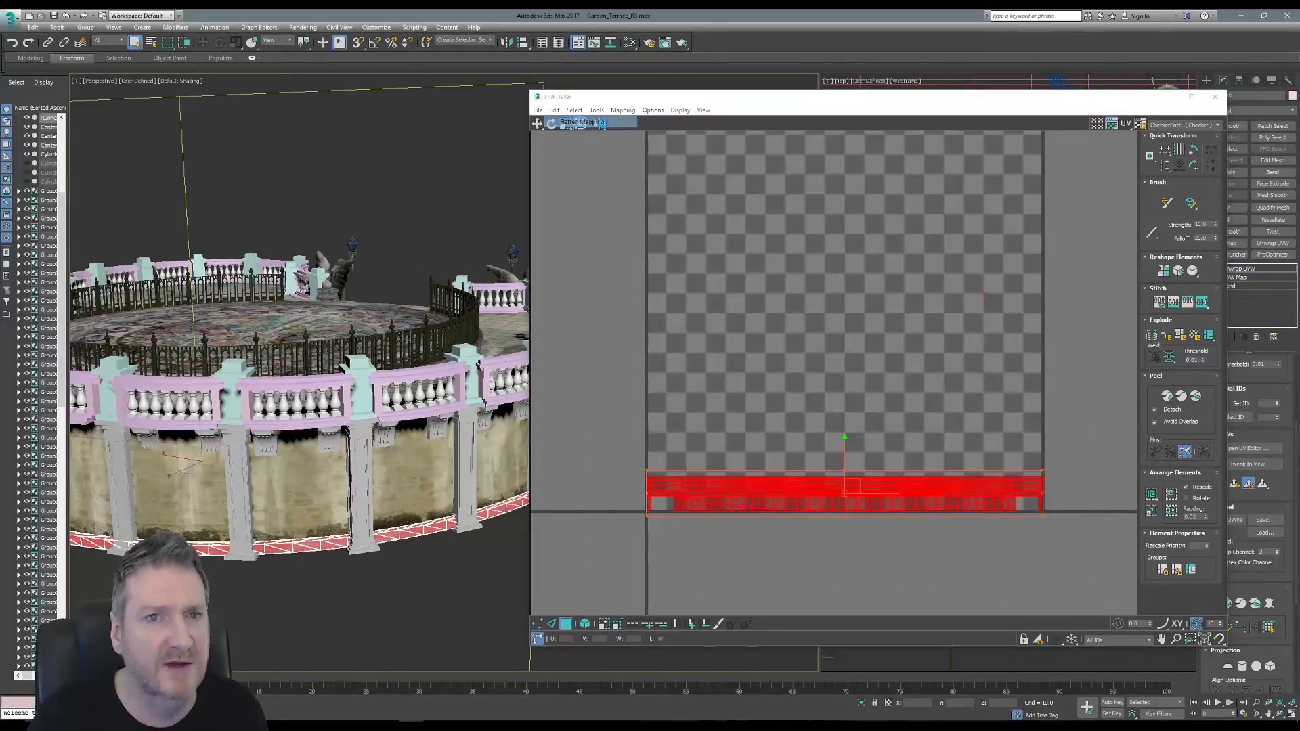
left_click(435, 247)
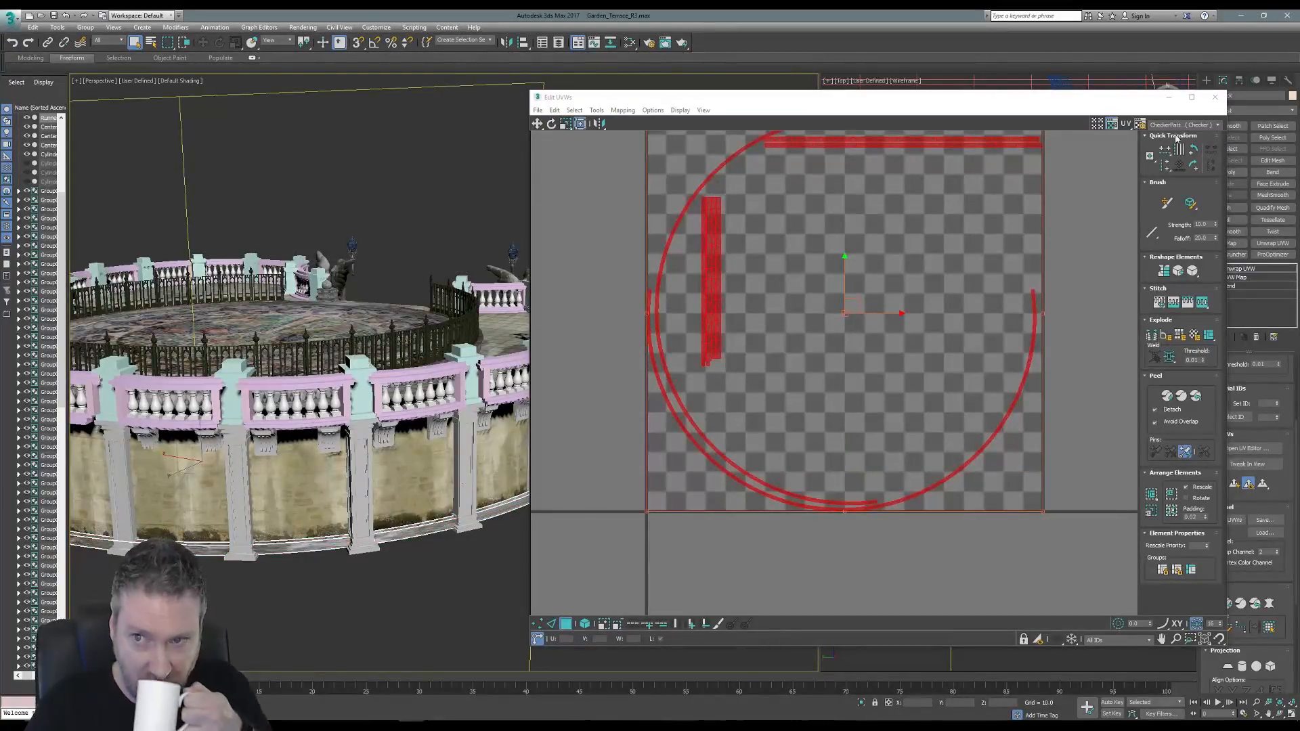
left_click(1215, 97)
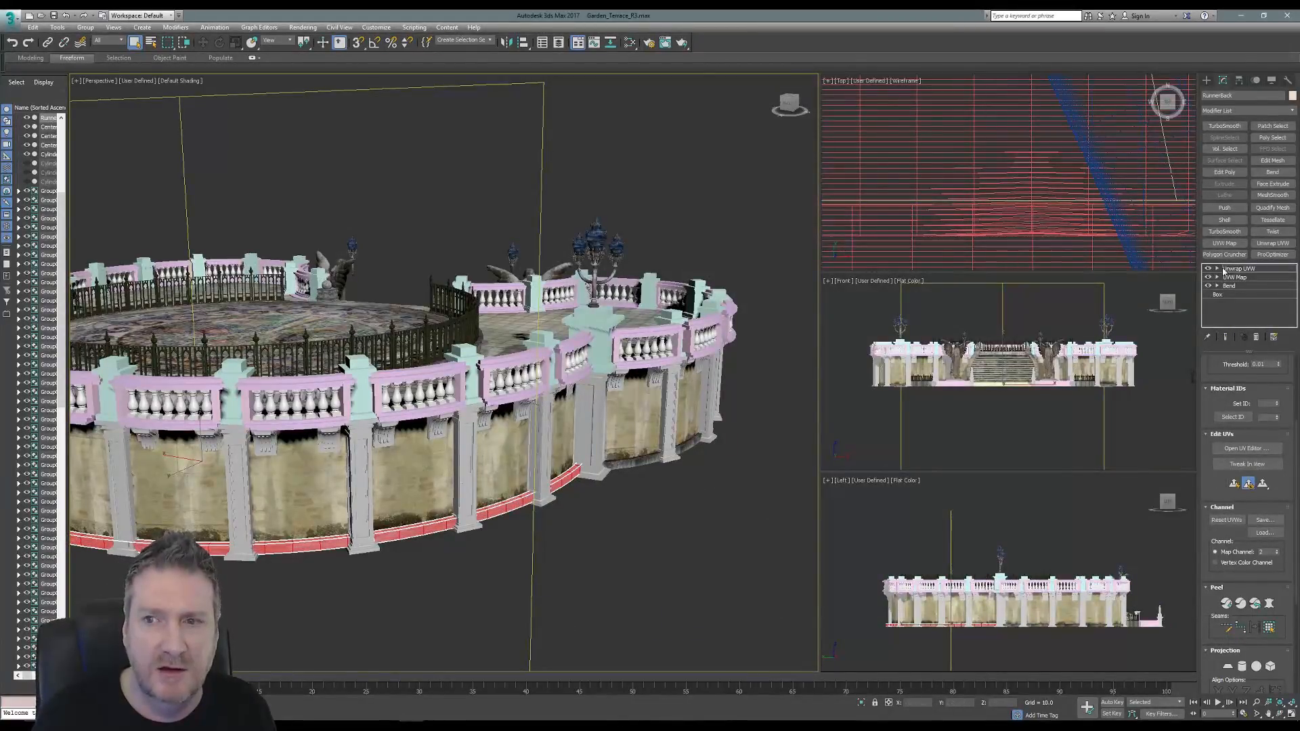
Deselect RunnerBack to inspect its stone texture around the back wall, and select it again.
left_click(700, 543)
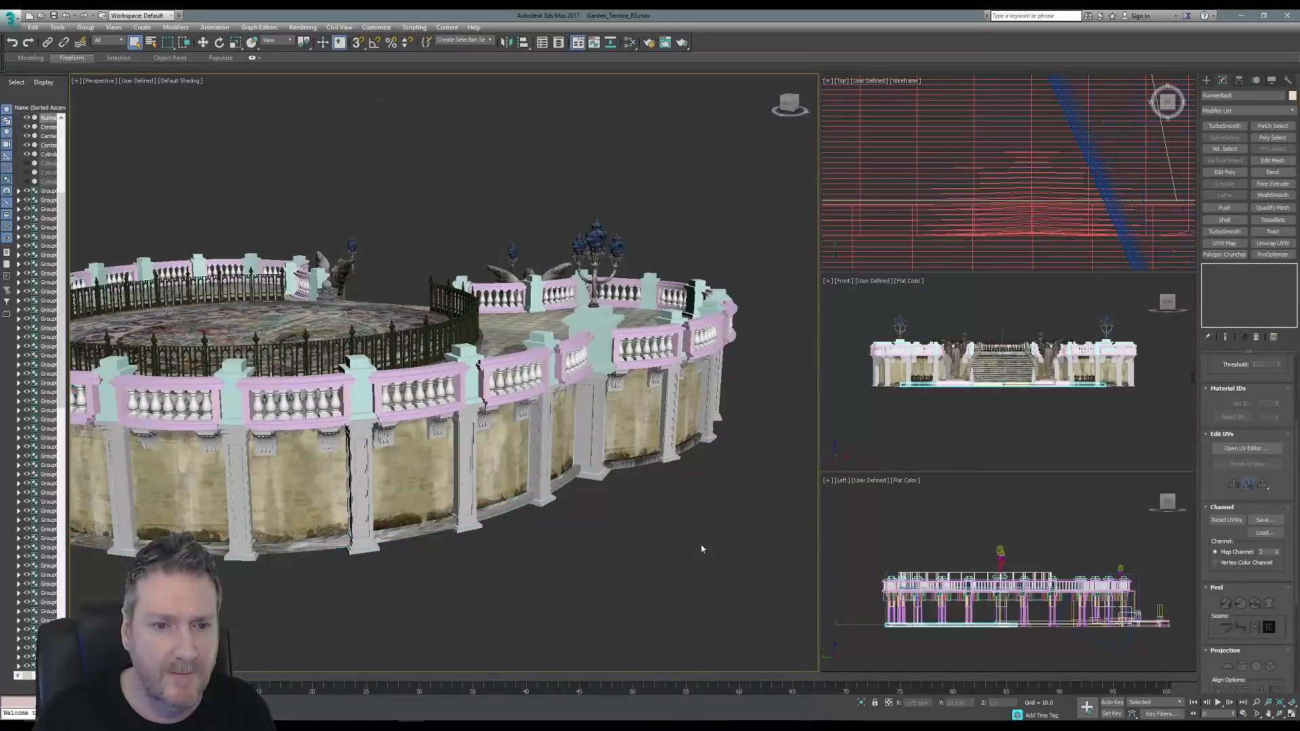
middle_click_drag(700, 542, 608, 470, "alt")
left_click(377, 534)
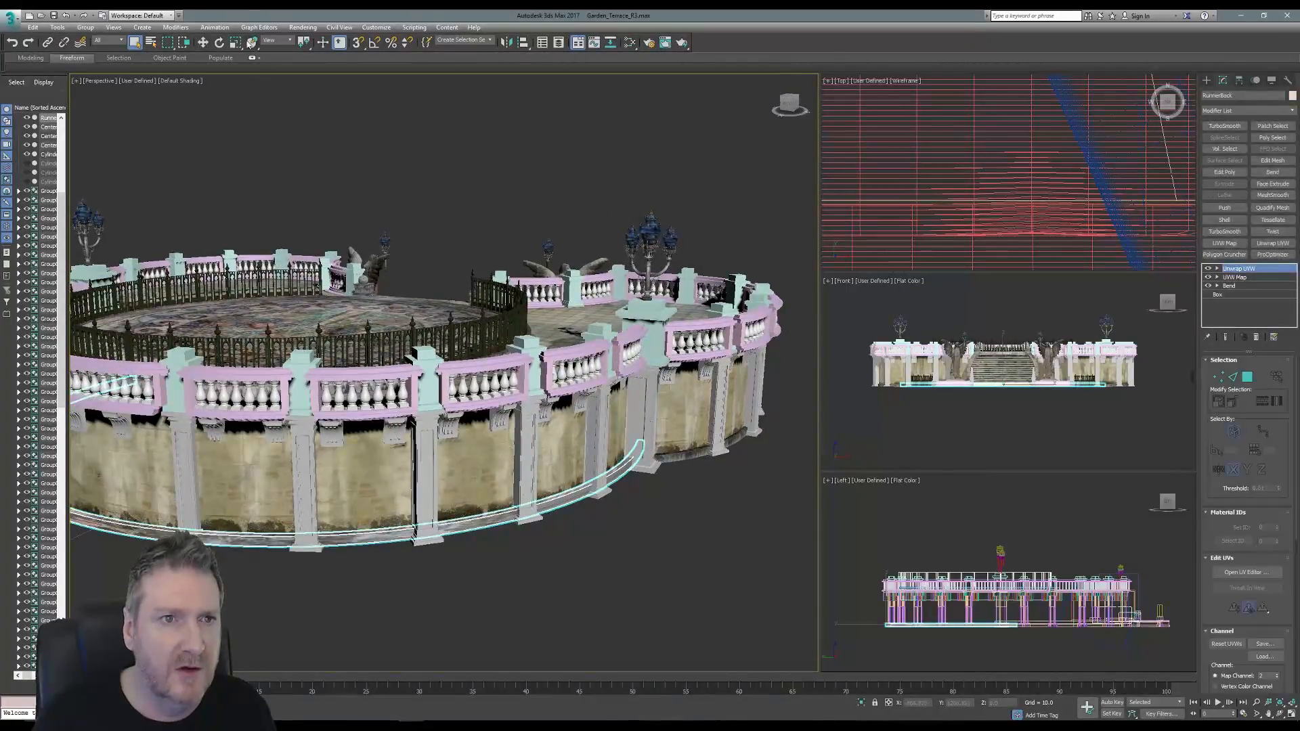
Open Render To Texture for RunnerBack and set its object mapping coordinates to use existing channel 2.
left_click(303, 27)
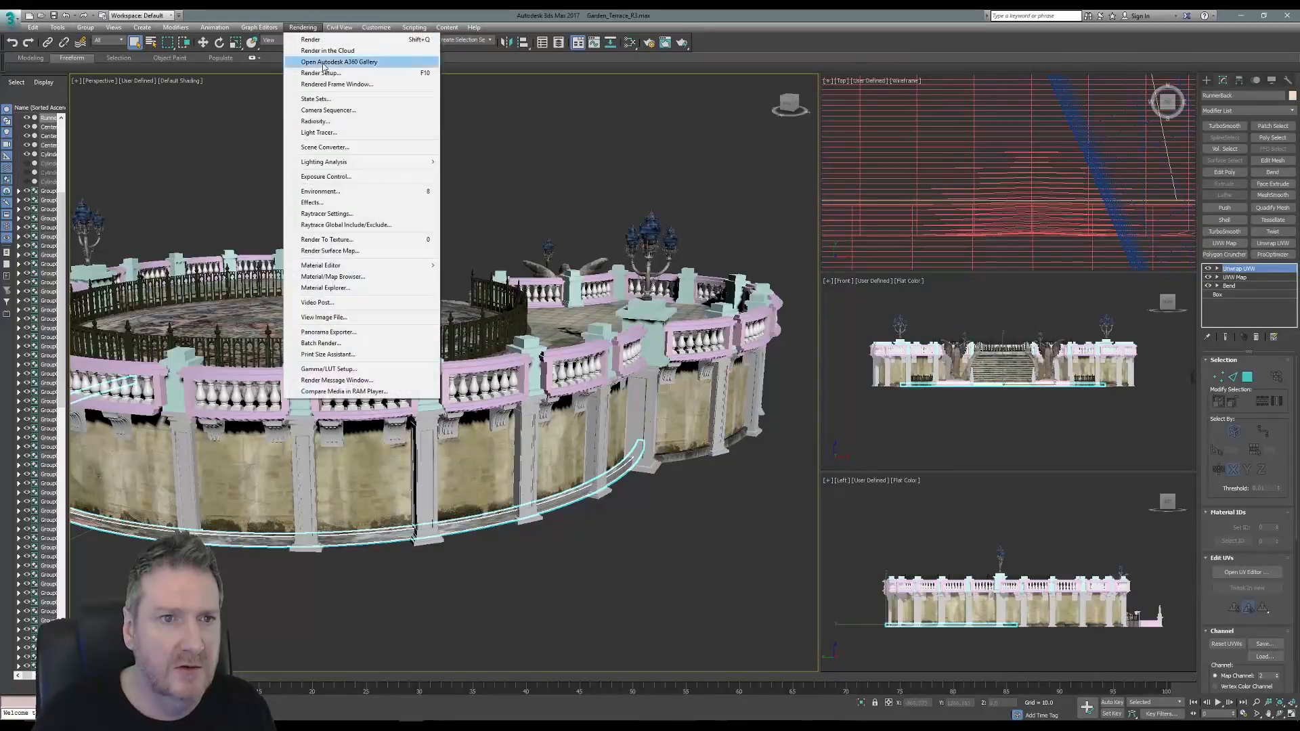
left_click(361, 241)
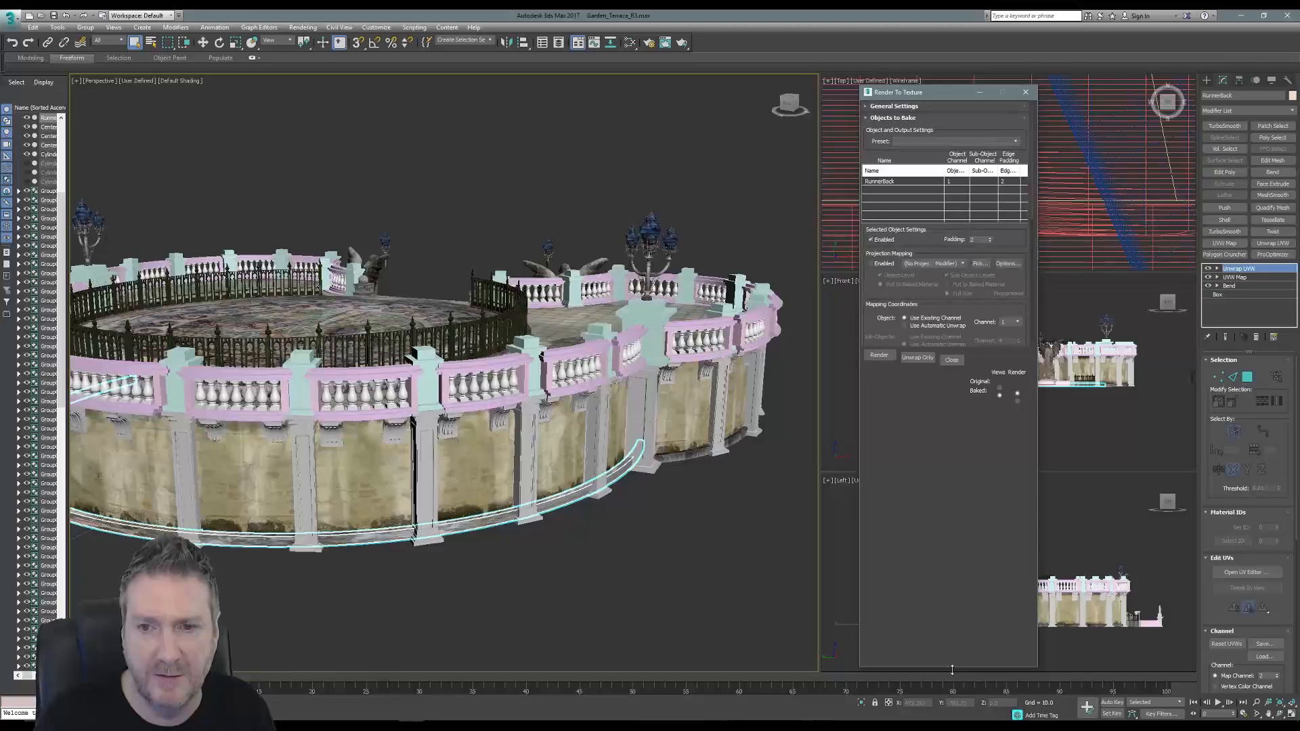
left_click(1016, 324)
left_click(1013, 337)
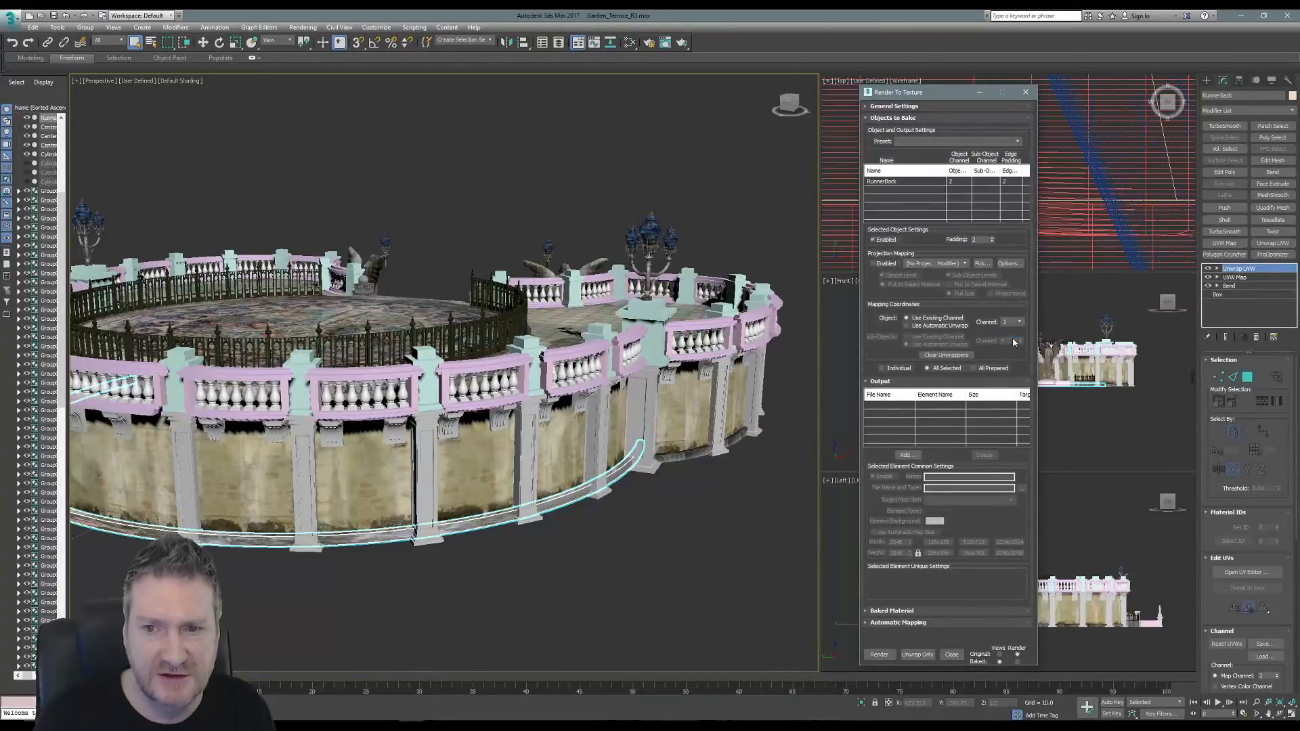
Add a DiffuseMap output element for RunnerBack and set its size to 2048 x 2048.
left_click(908, 455)
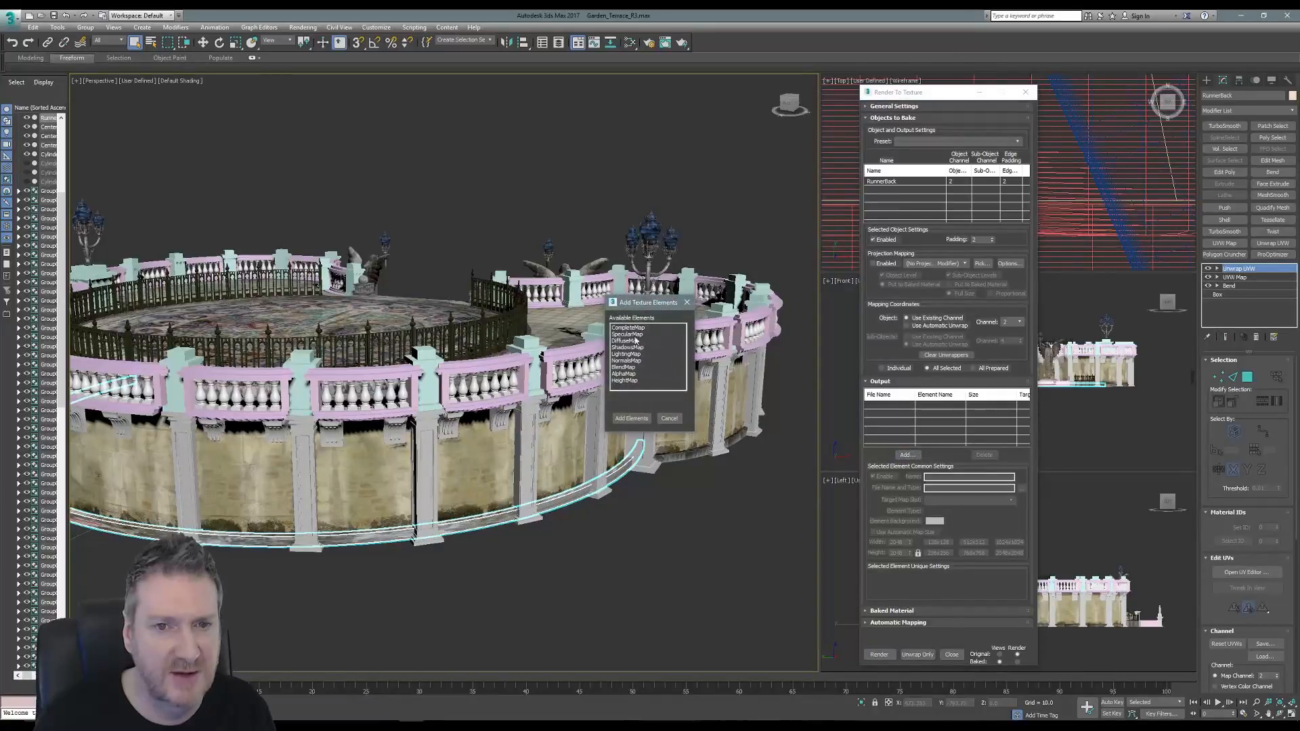
left_click(626, 340)
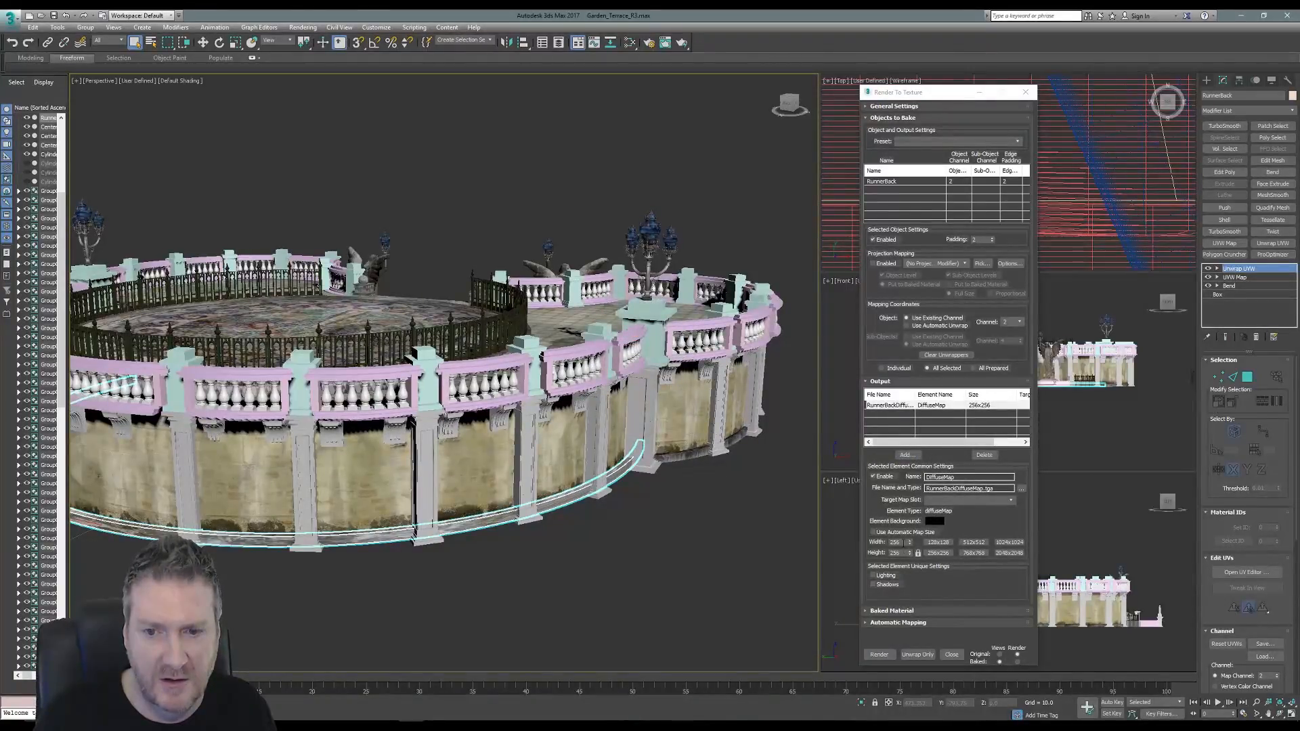
left_click_drag(903, 543, 872, 553)
type("2048")
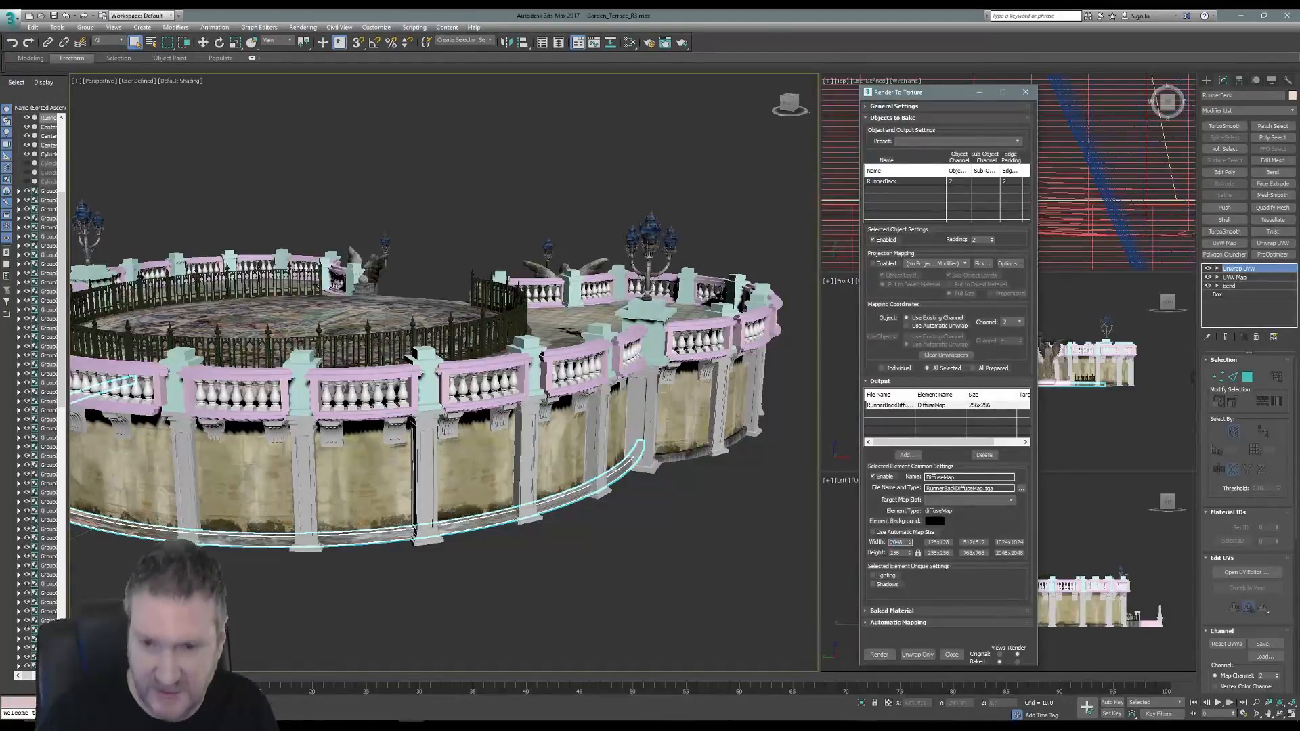
key("Tab")
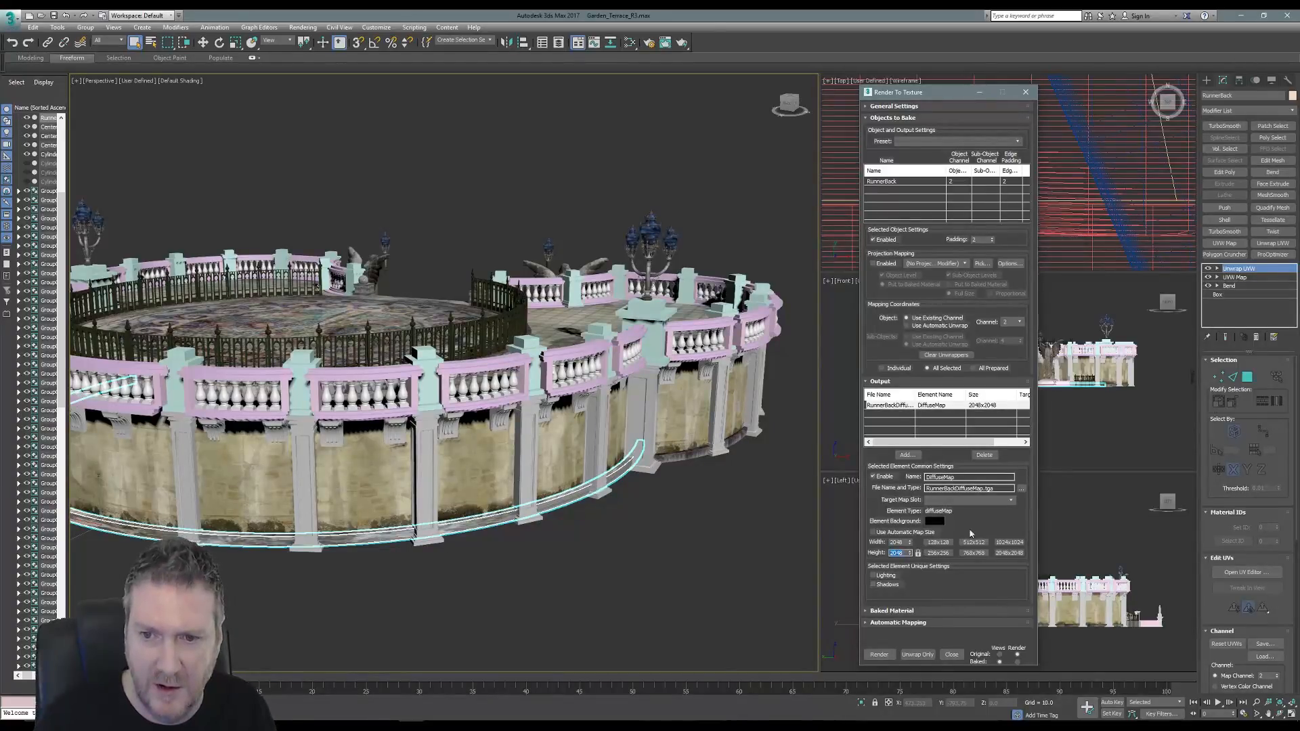
Set the DiffuseMap's output file to RunnerBack in the F:\Stairs folder as a 24-bit compressed Targa image.
left_click(1018, 488)
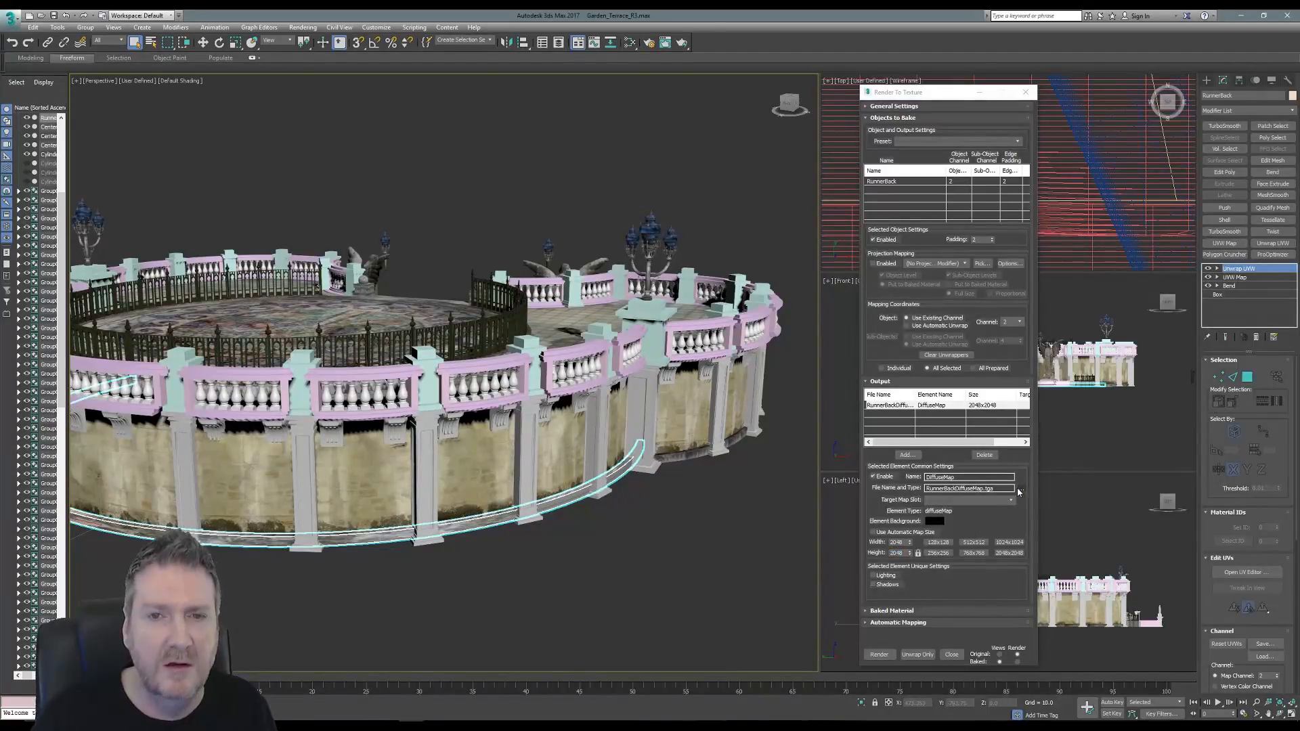
left_click_drag(989, 99, 471, 105)
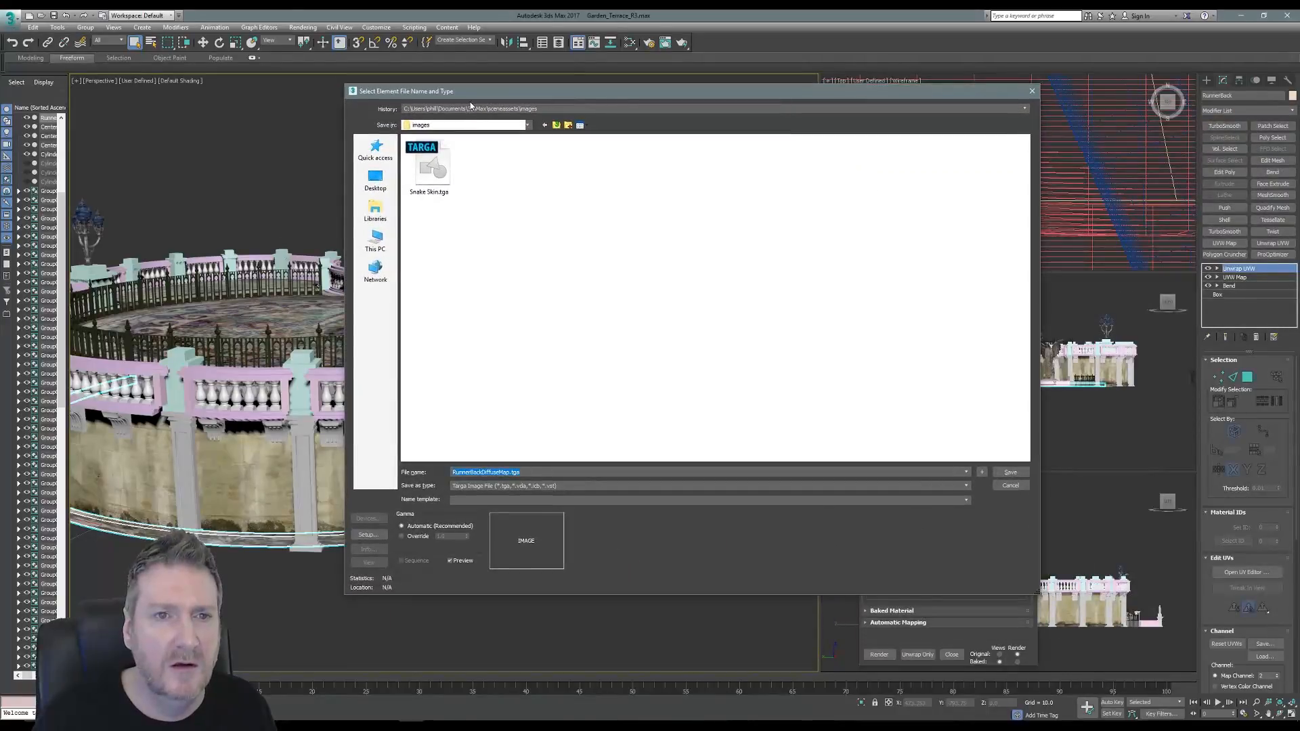
left_click(471, 105)
left_click(440, 125)
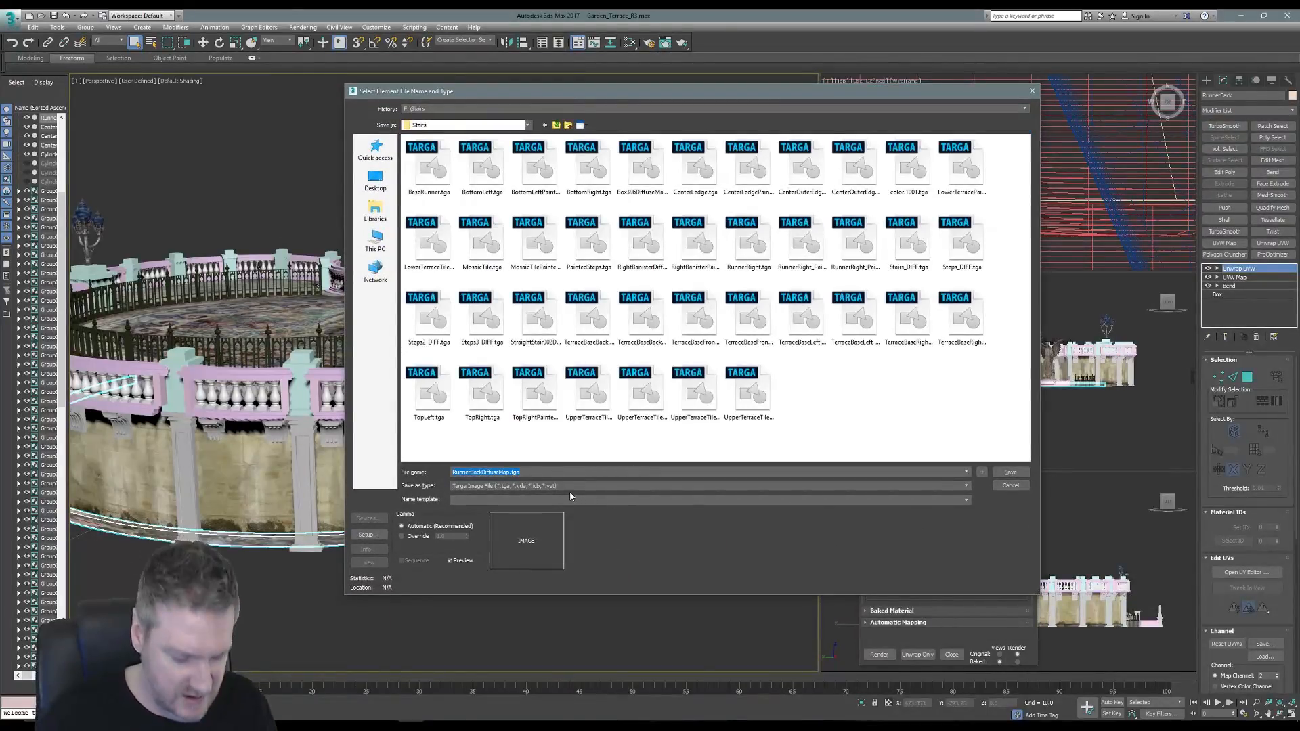
type("Runner")
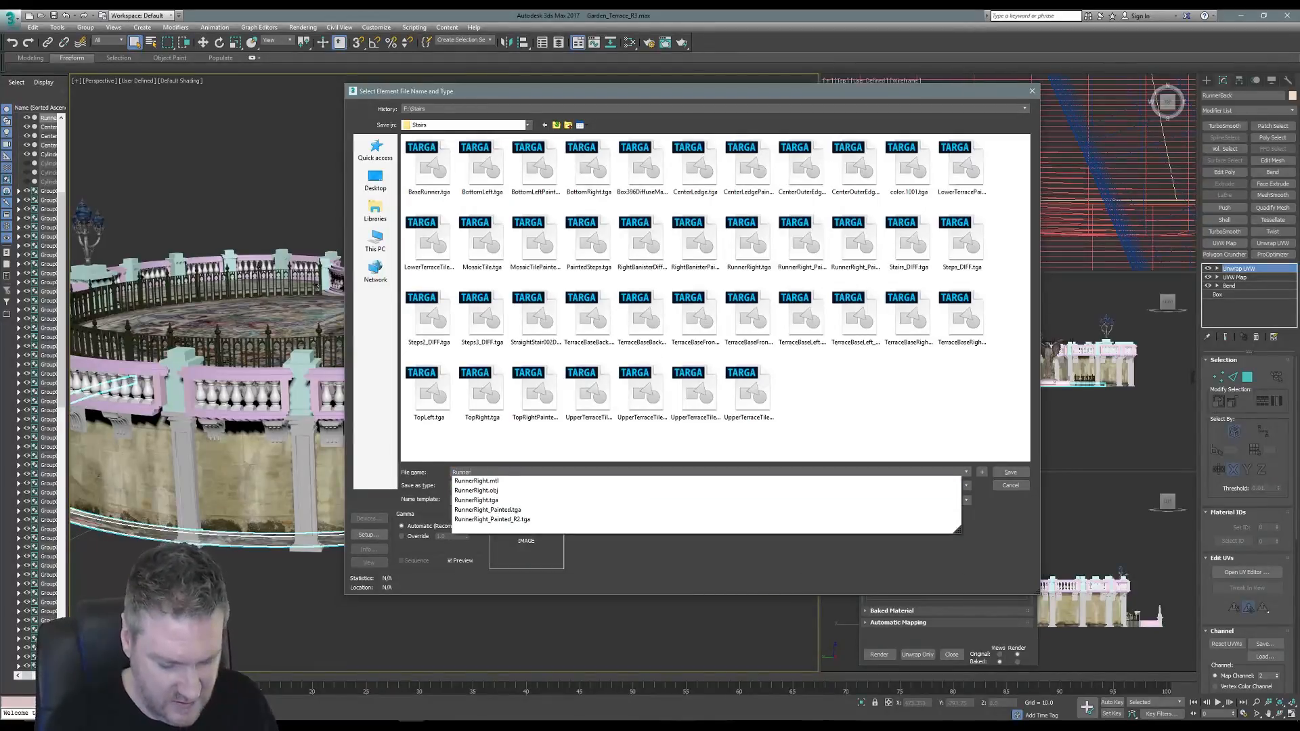
type("Back")
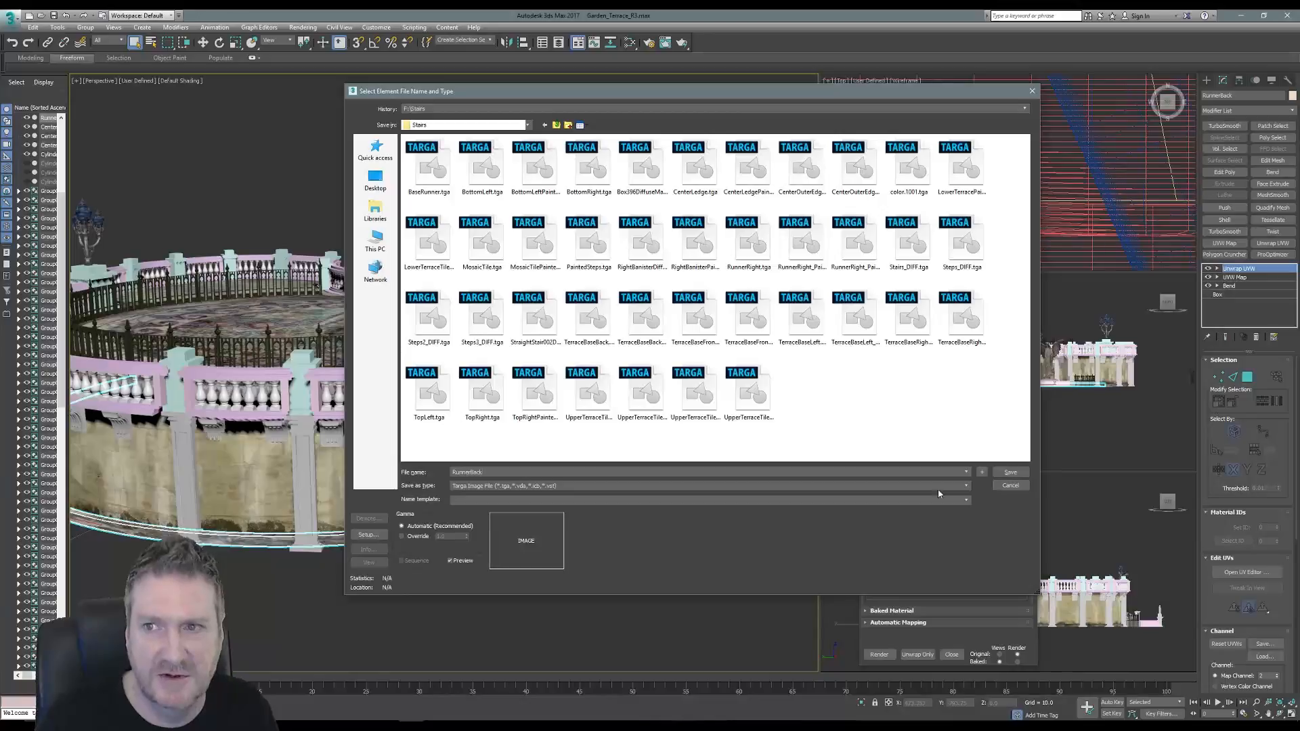
double_click(489, 474)
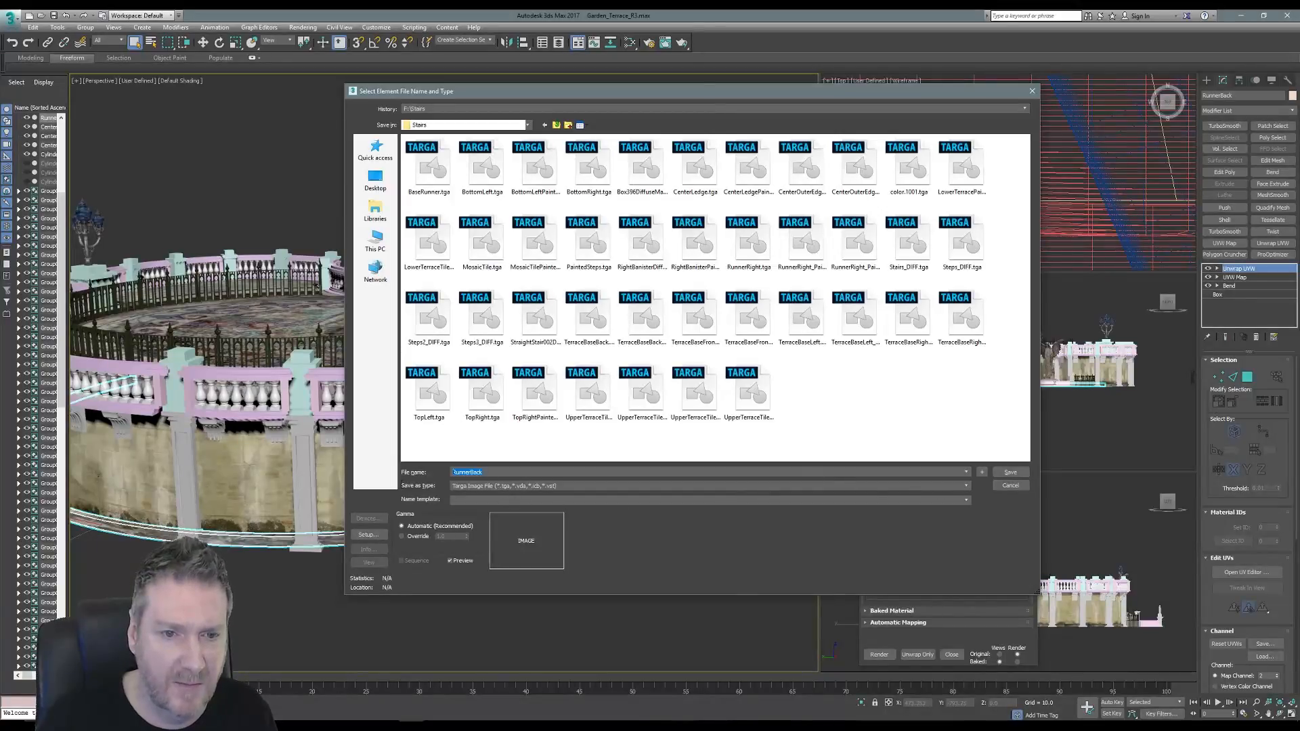
left_click(1010, 471)
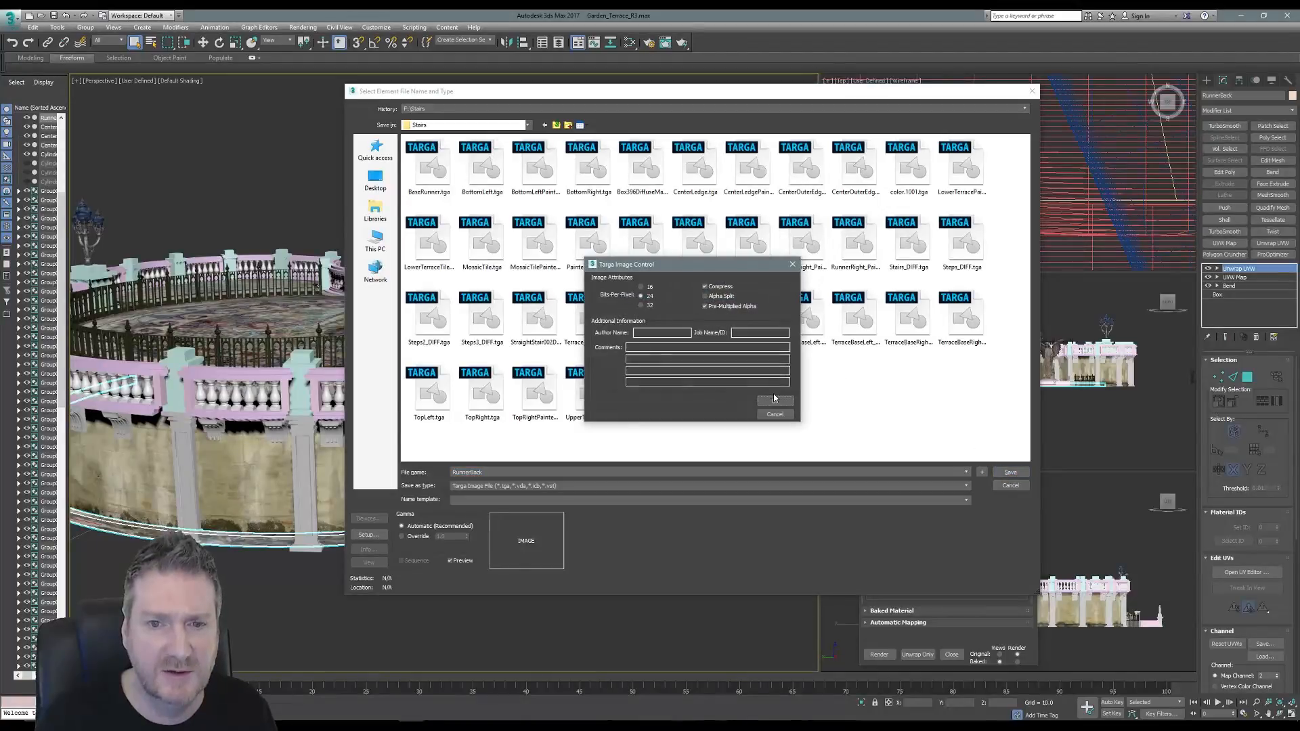
left_click(775, 403)
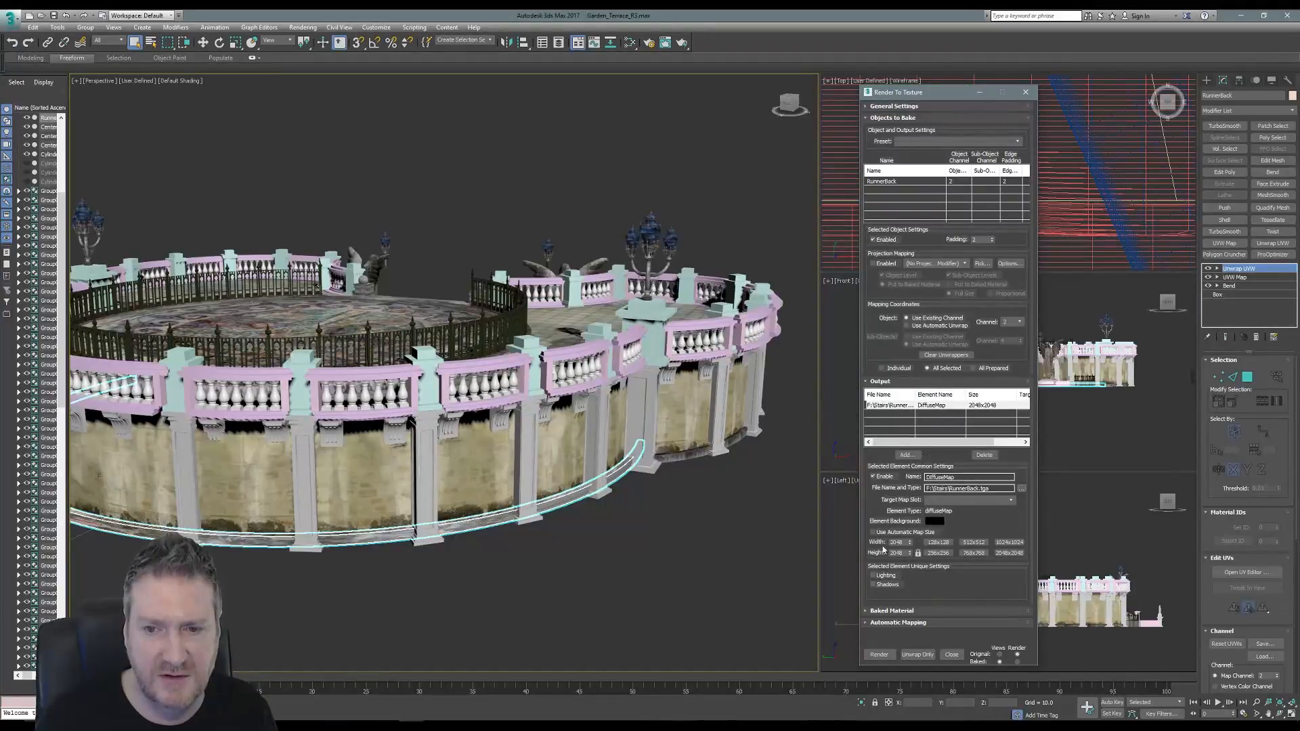
Render RunnerBack's diffuse map to texture, then close the rendered image and the Render To Texture dialog.
left_click(878, 654)
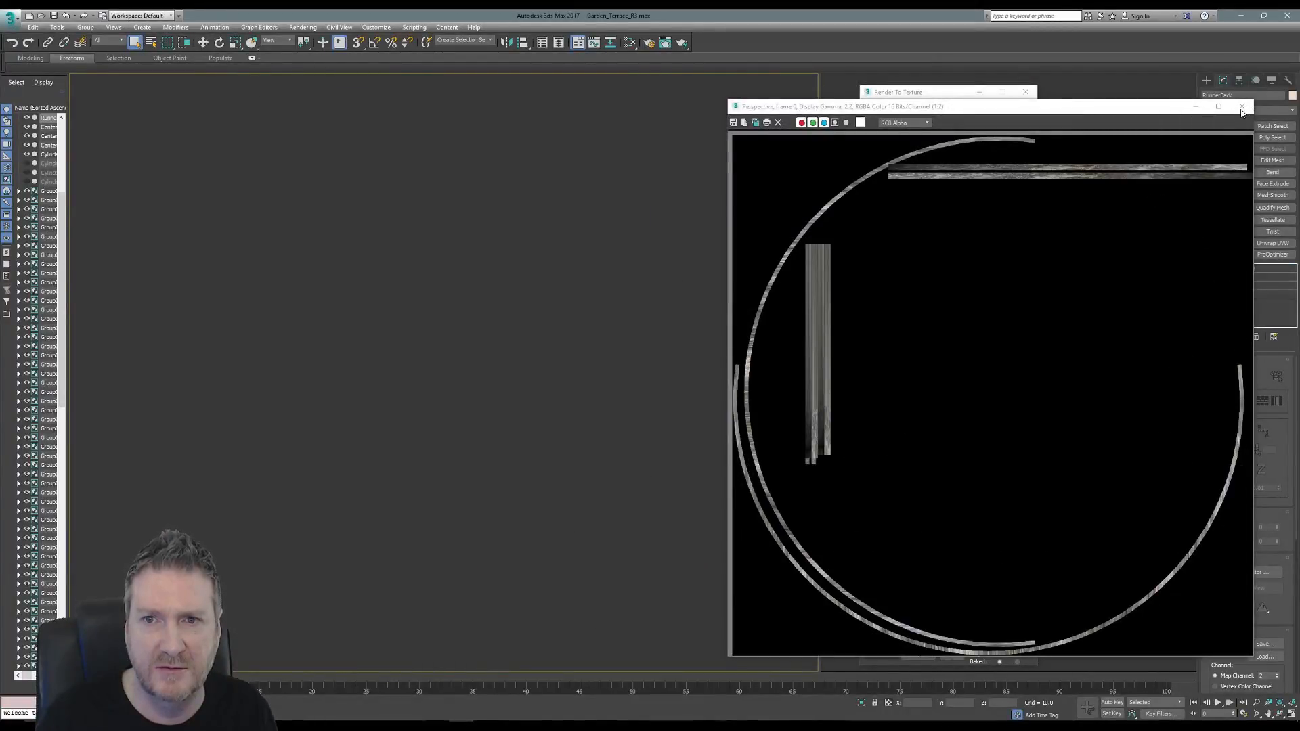
left_click(1242, 107)
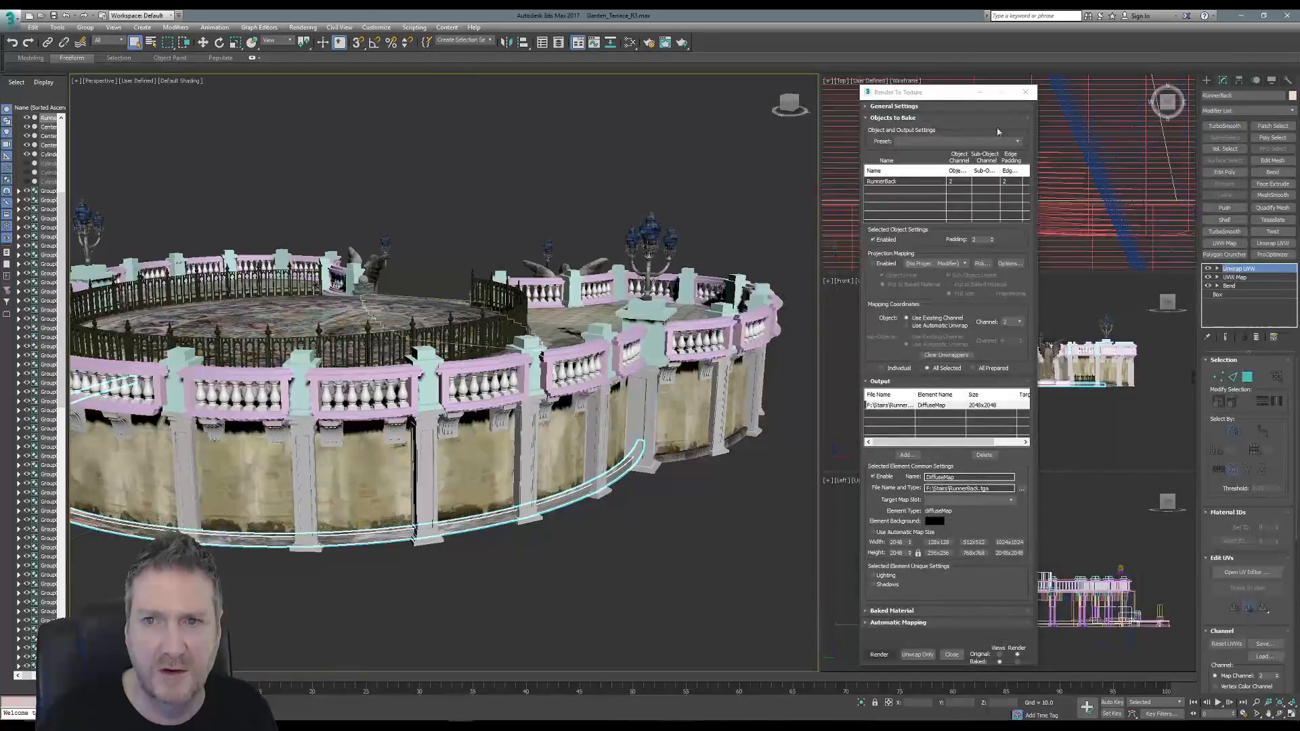
left_click(1025, 92)
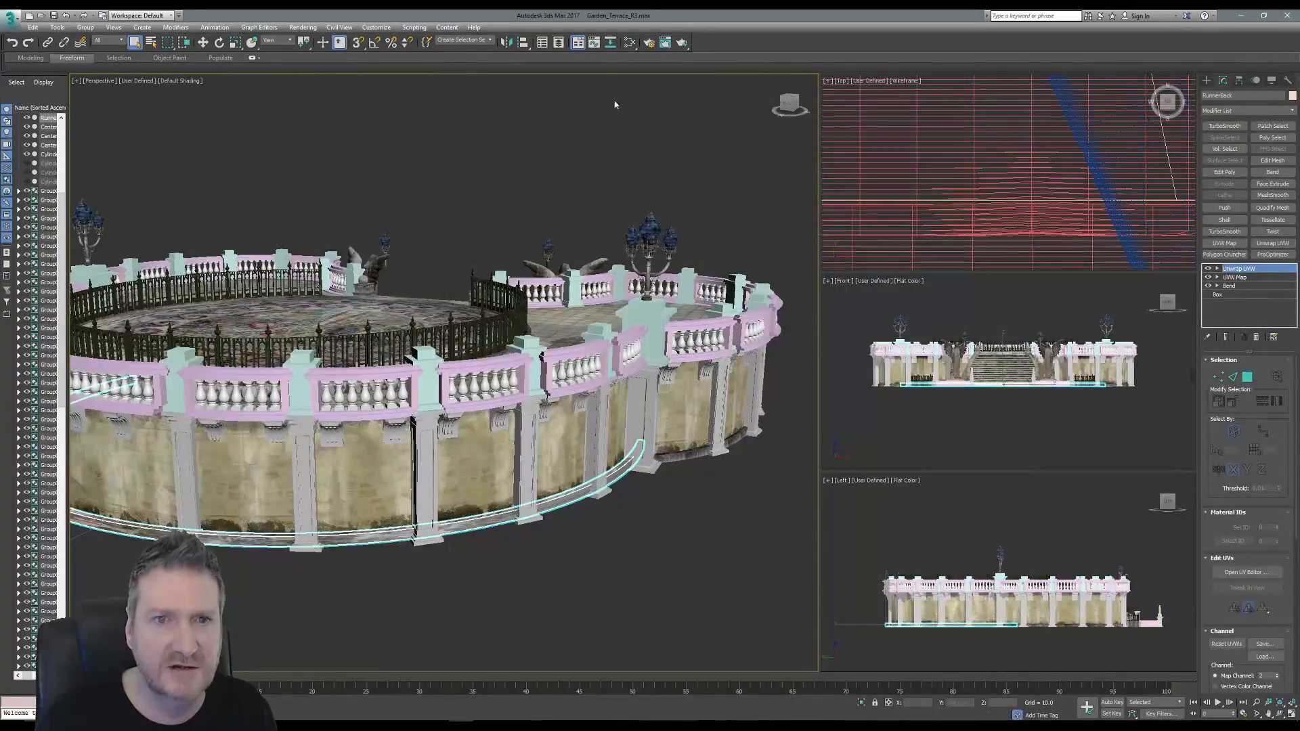
Open the Slate Material Editor.
left_click(629, 42)
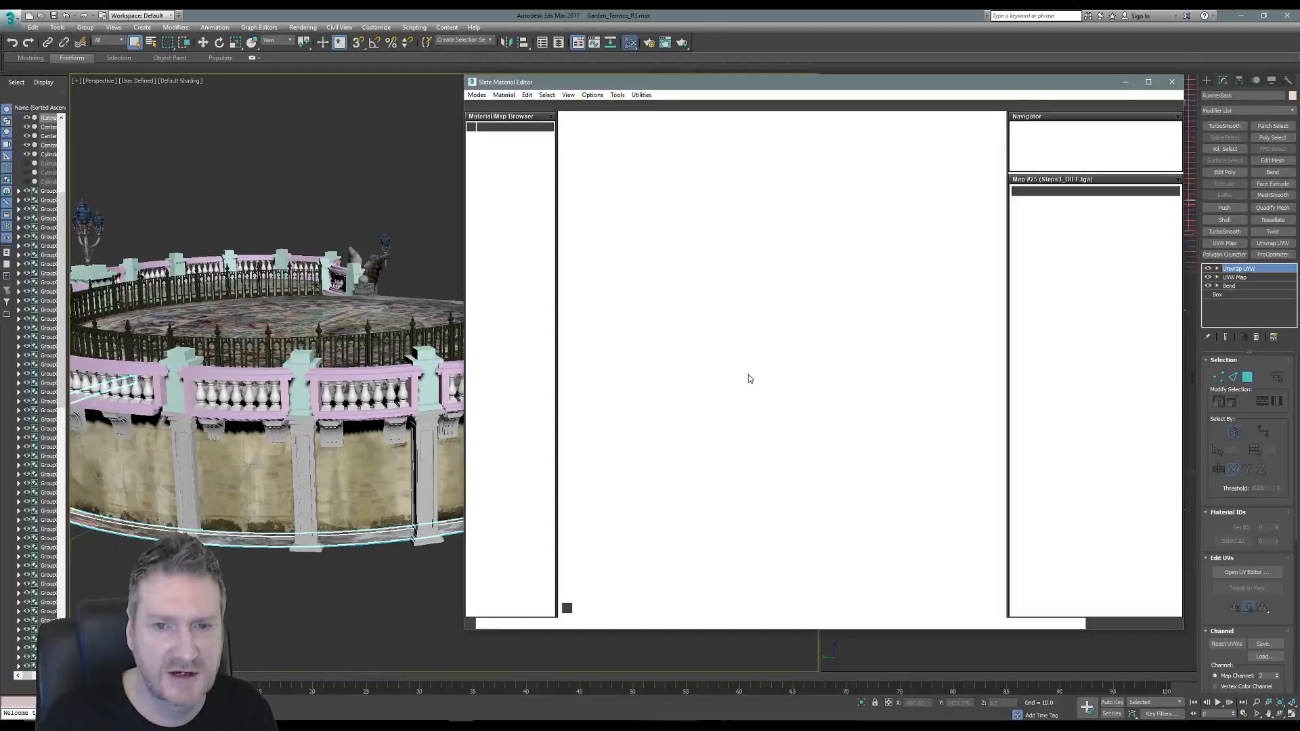